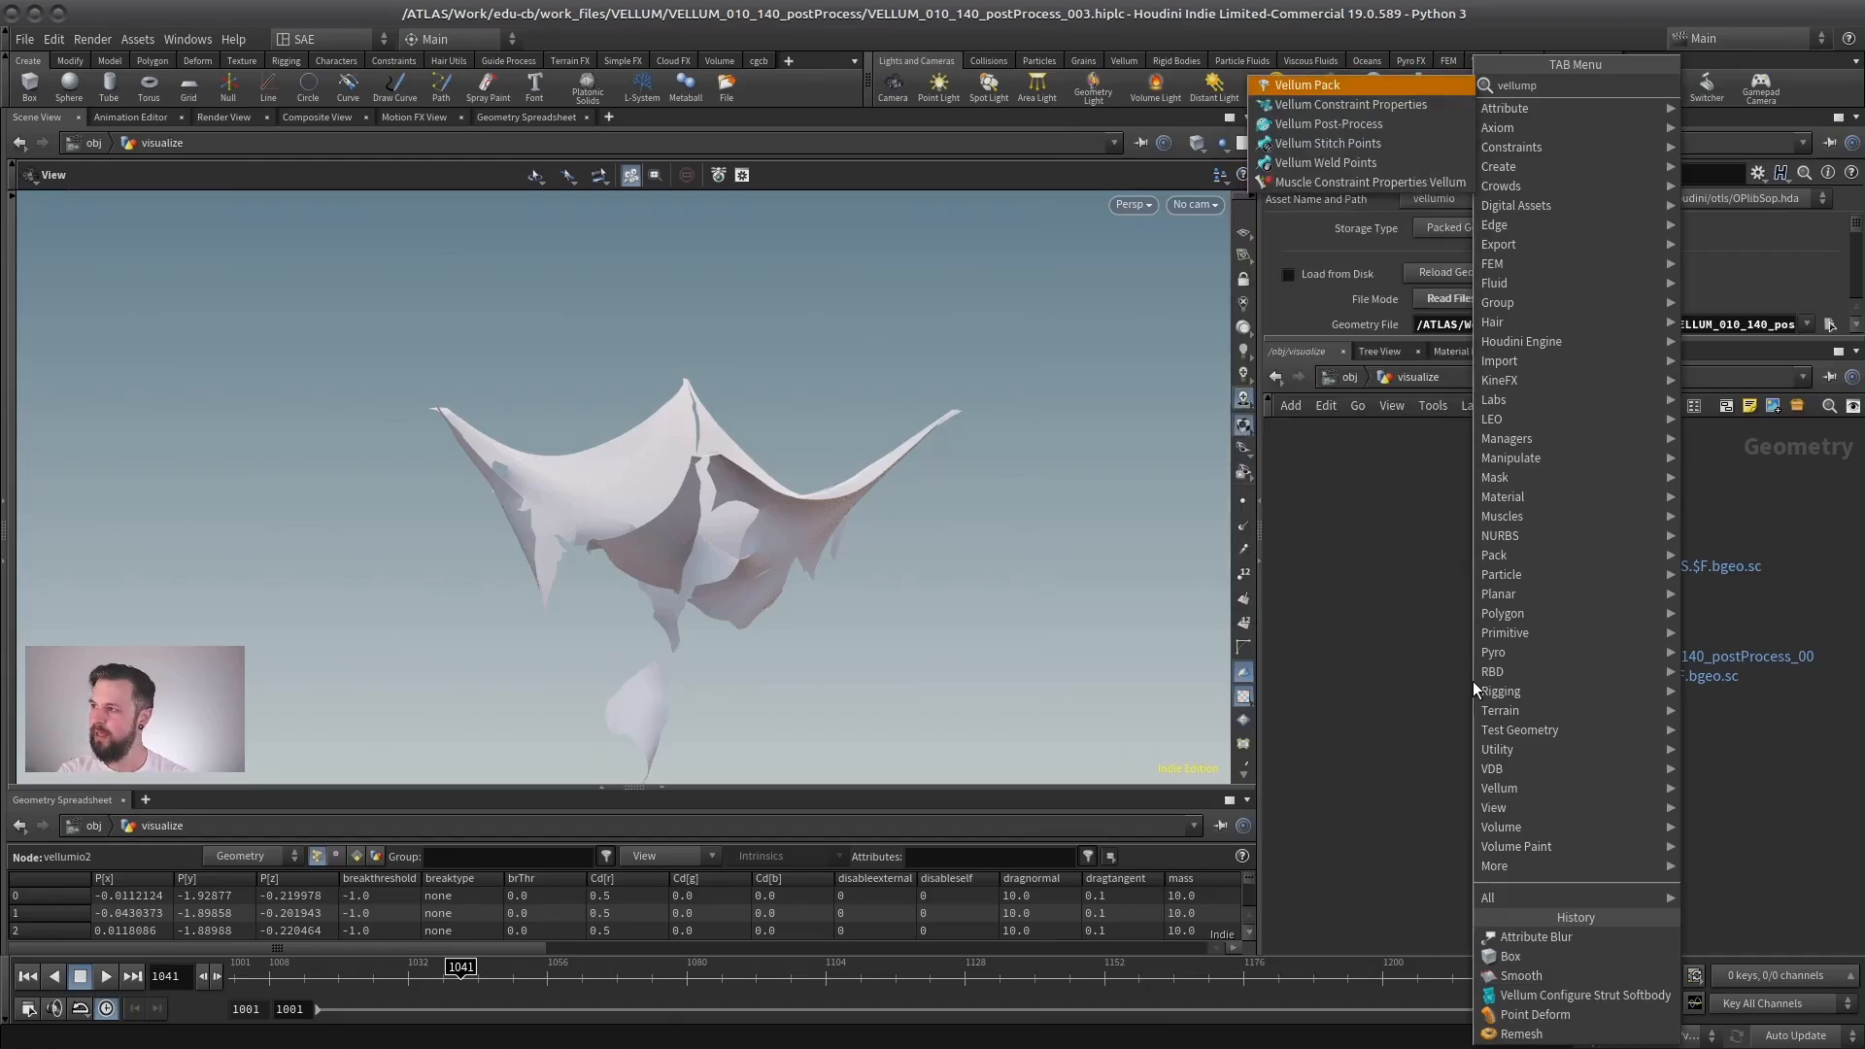
# - Add a Vellum Post-Process node and align it below the vellumio2 node
pyautogui.click(1358, 122)
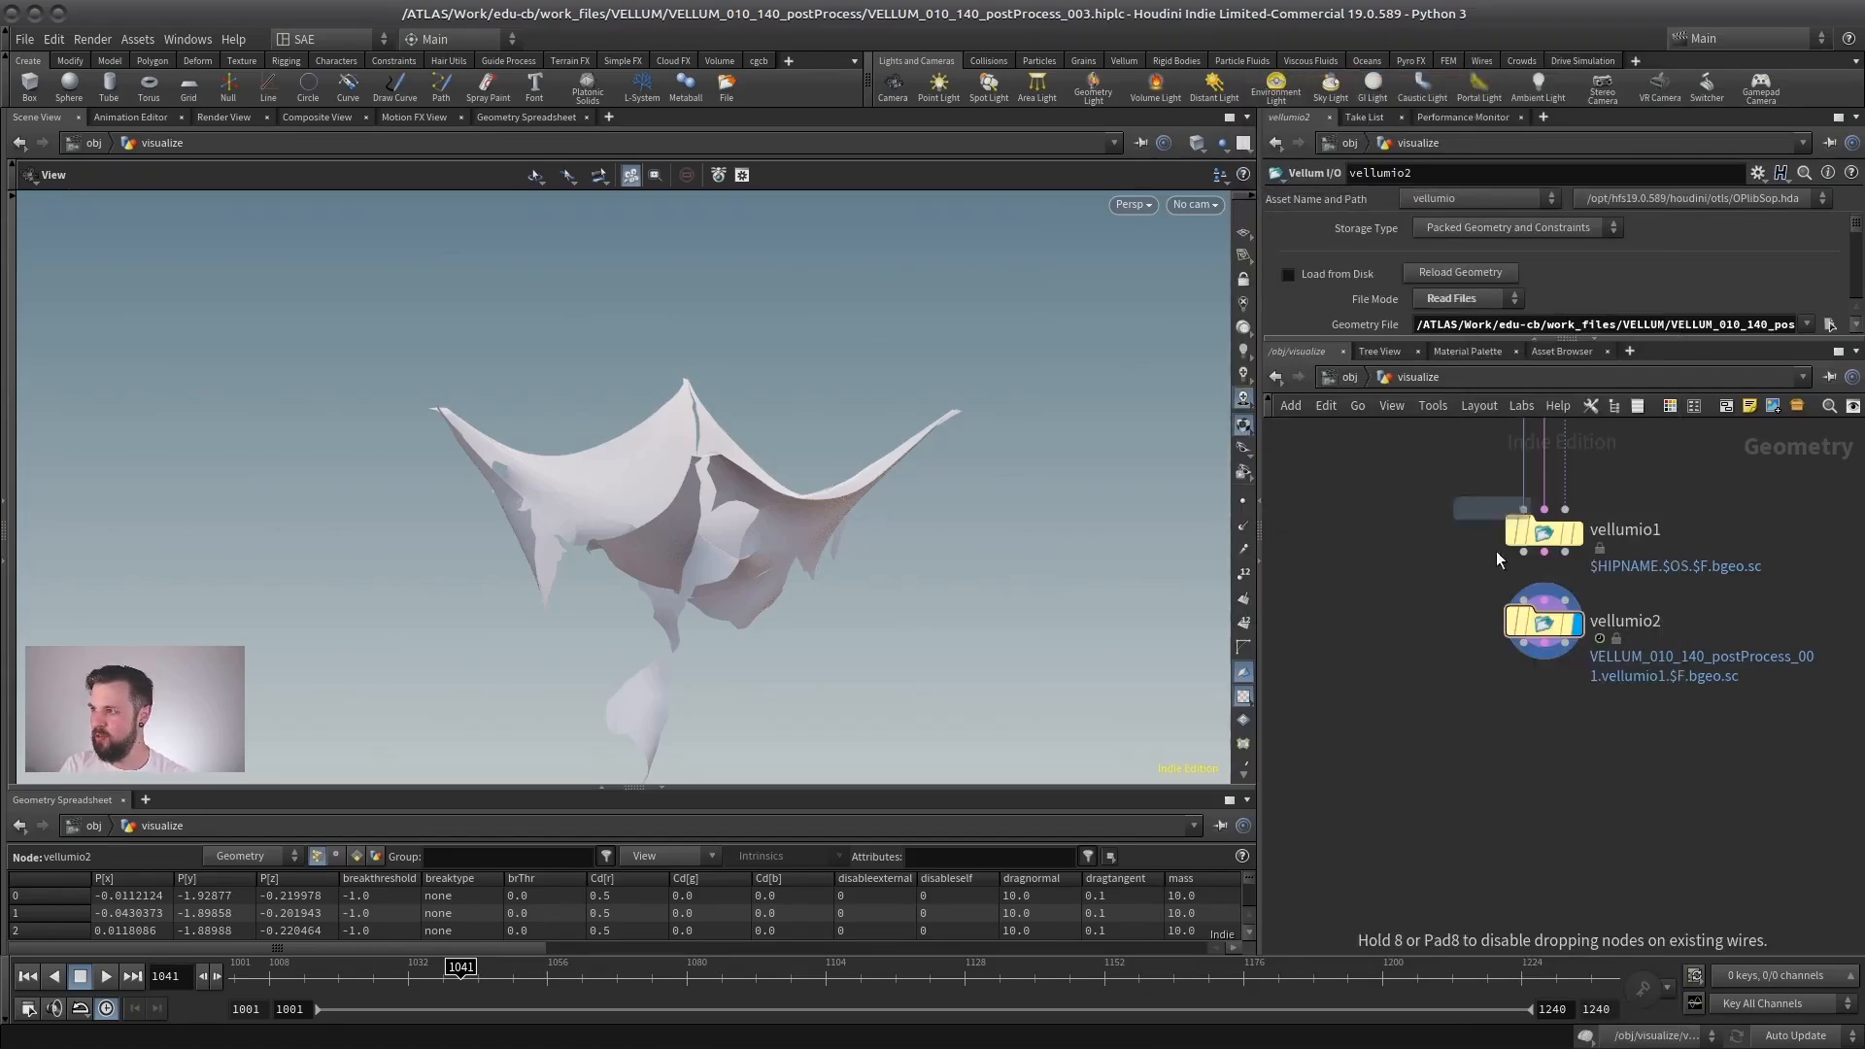
pyautogui.click(1515, 715)
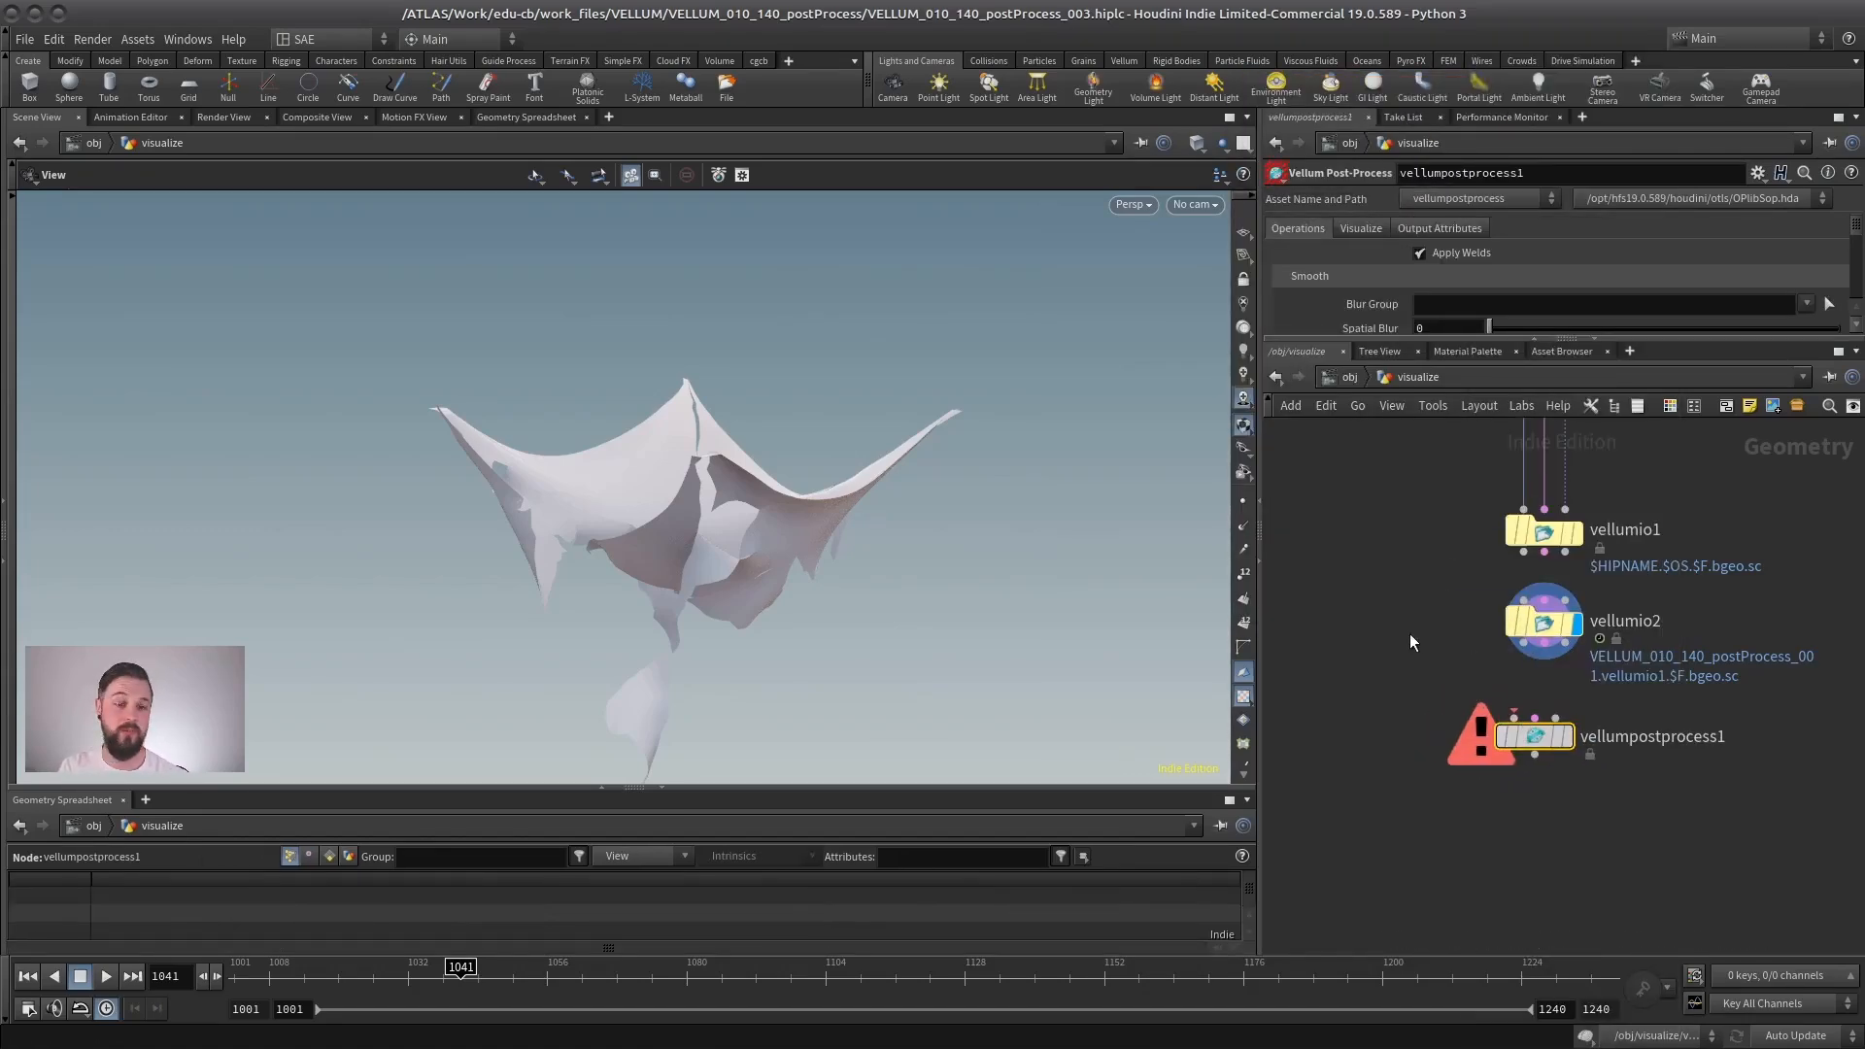
pyautogui.scroll(2, 1369, 651)
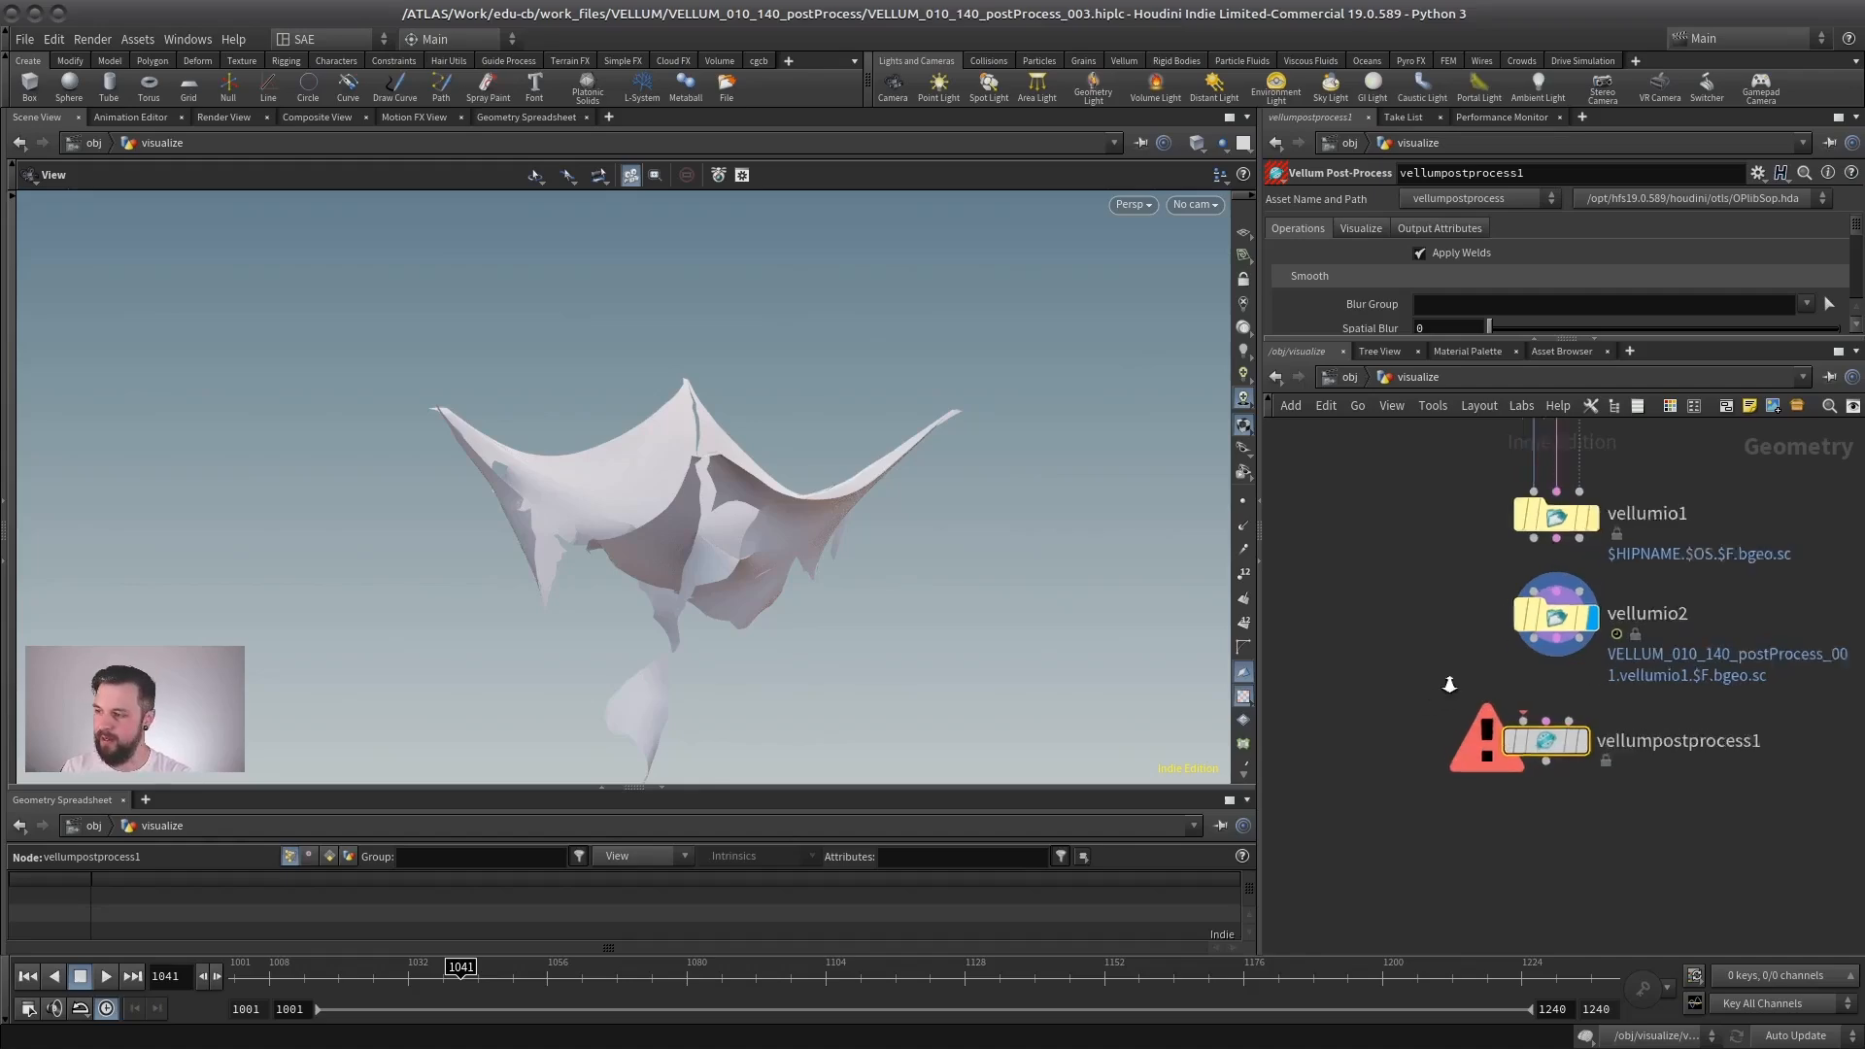
pyautogui.moveTo(1476, 774)
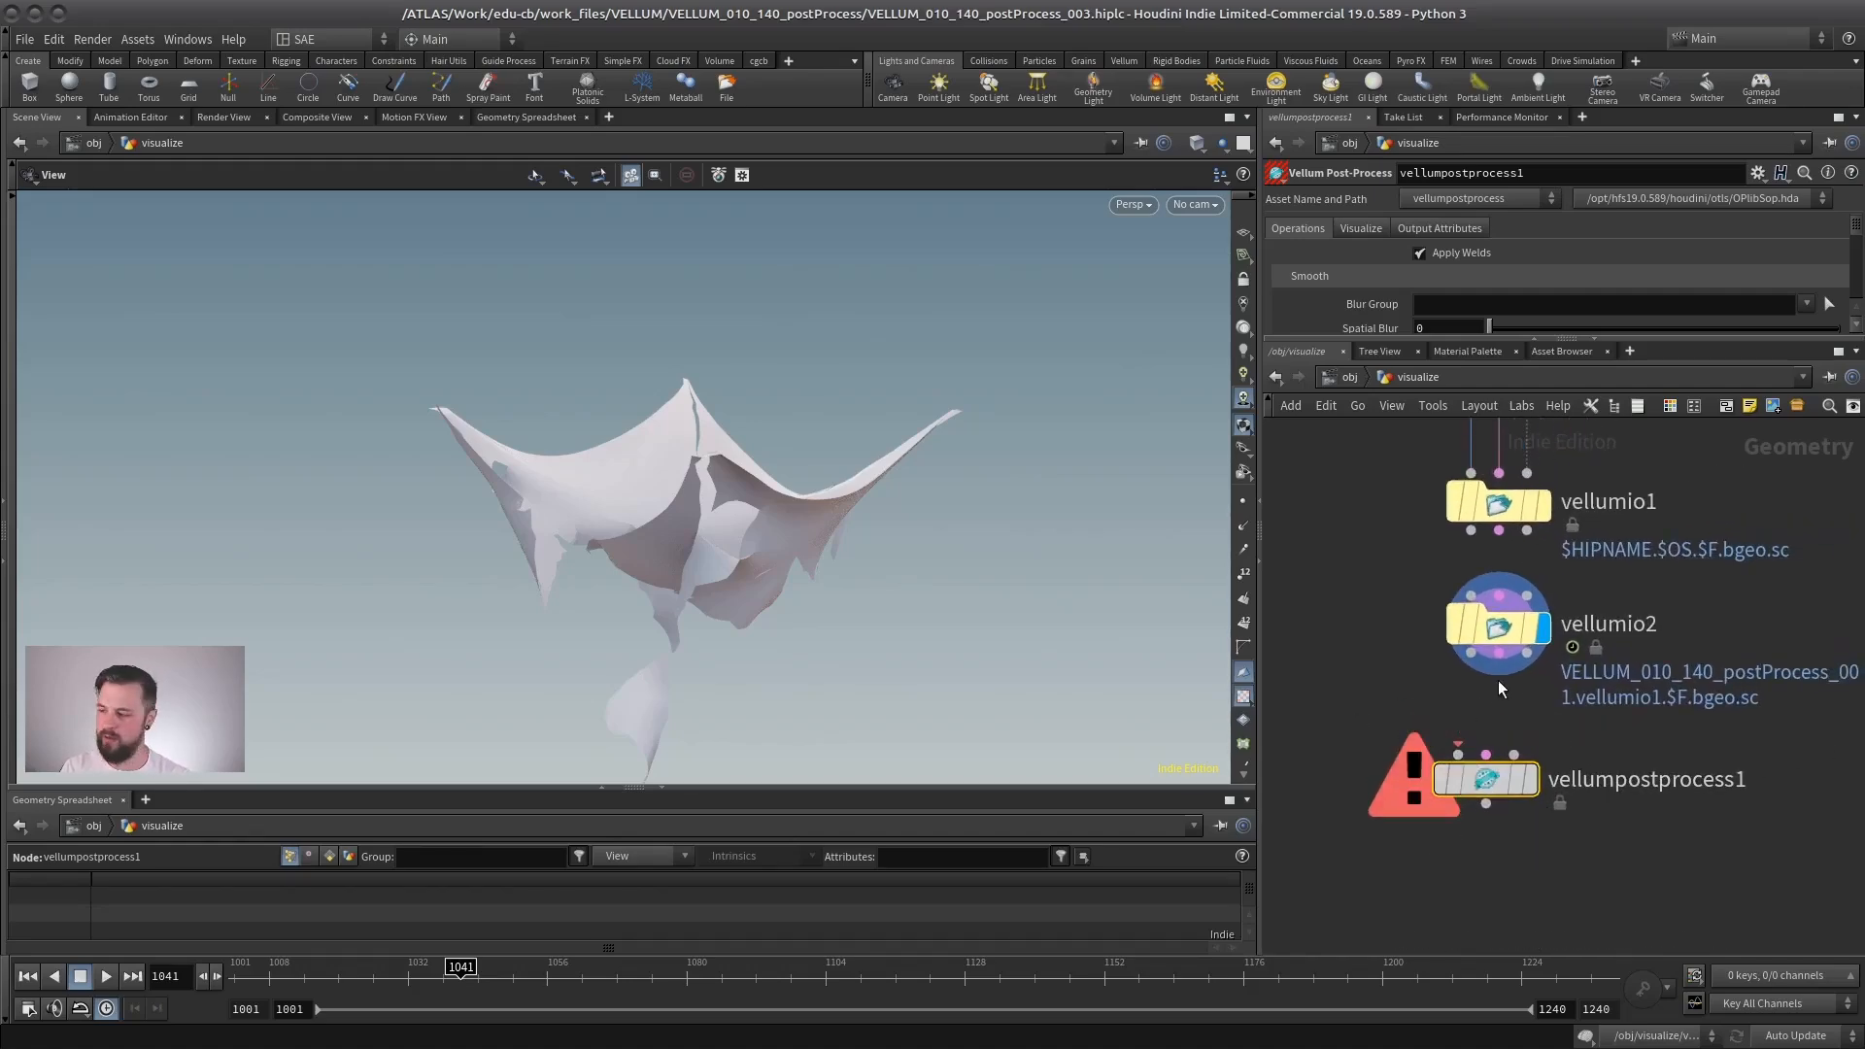
pyautogui.moveTo(1474, 782); pyautogui.dragTo(1486, 804)
# - Connect vellumio2's first two outputs to the matching Vellum Post-Process inputs and display the post-process node
pyautogui.moveTo(1471, 654); pyautogui.dragTo(1470, 775)
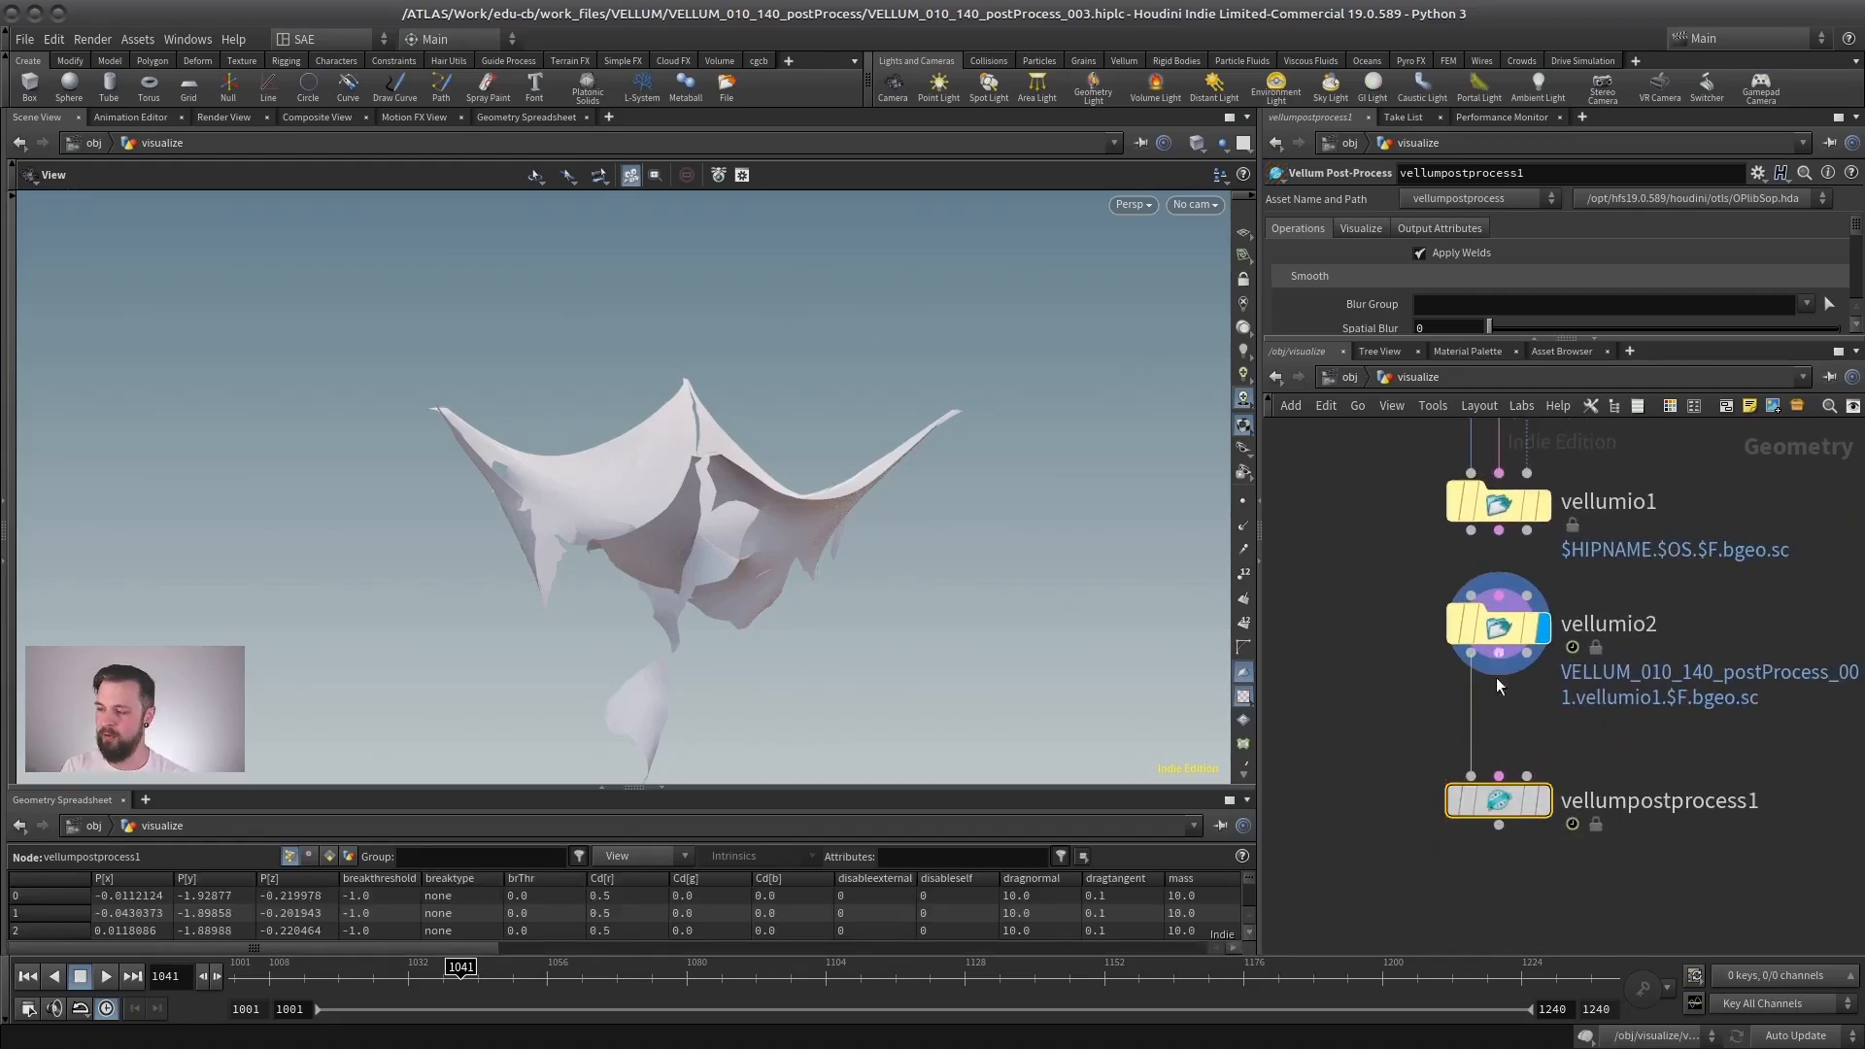
pyautogui.moveTo(1498, 654); pyautogui.dragTo(1499, 776)
pyautogui.click(1544, 801)
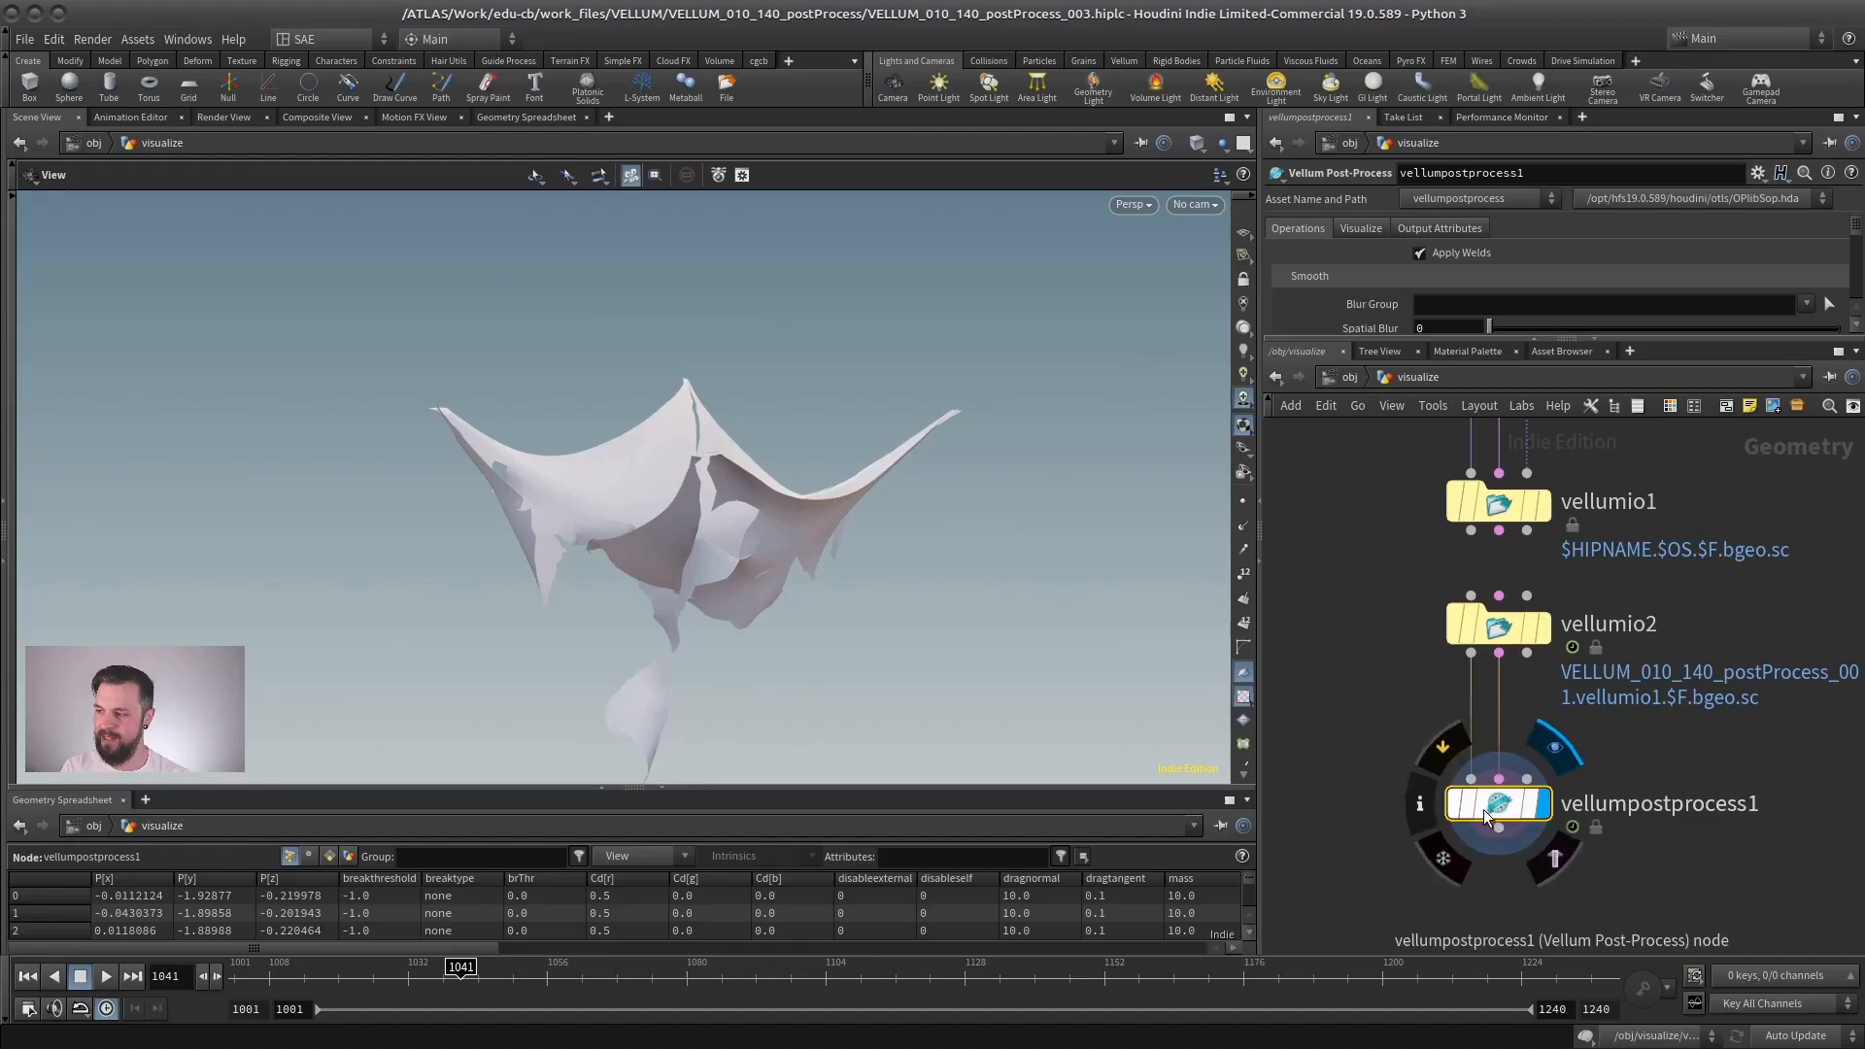
# - Return the timeline to frame 1001 and examine the Vellum Post-Process node's operation parameters
pyautogui.moveTo(299, 973); pyautogui.dragTo(148, 973)
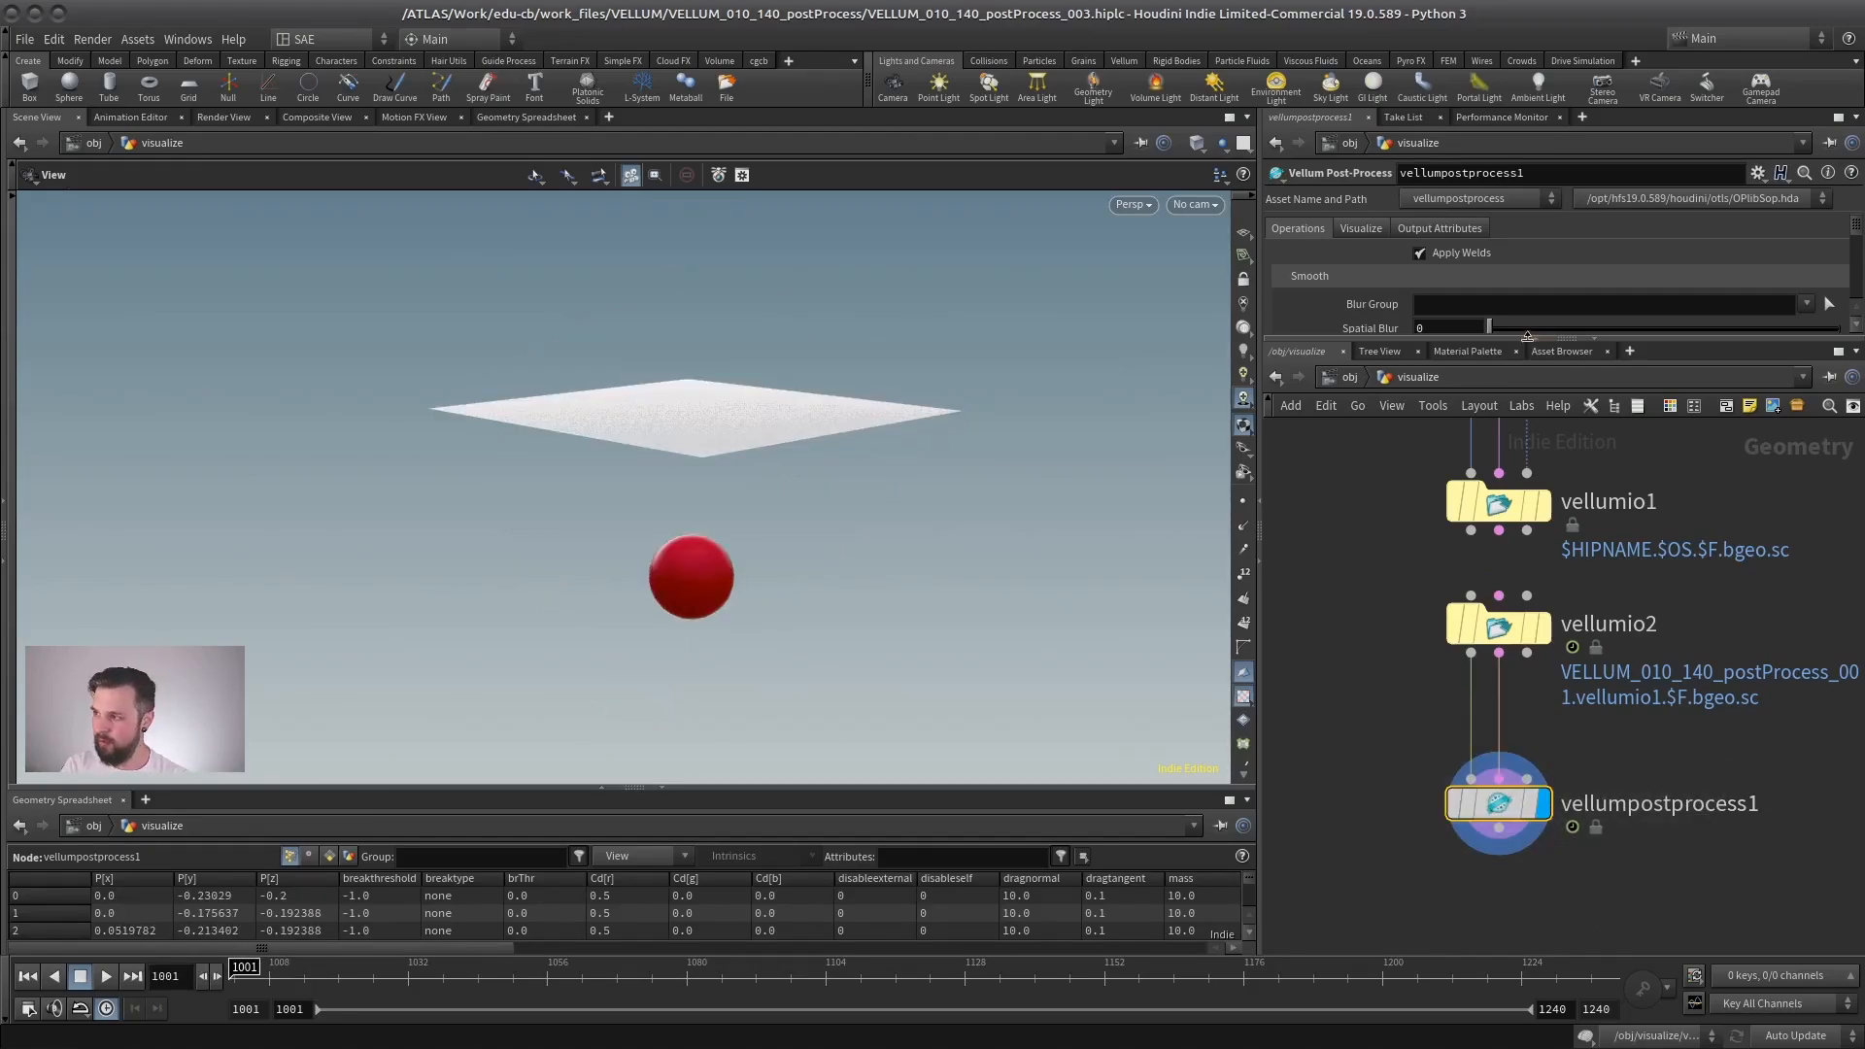
pyautogui.moveTo(1527, 335); pyautogui.dragTo(1466, 627)
pyautogui.scroll(-3, 1405, 735)
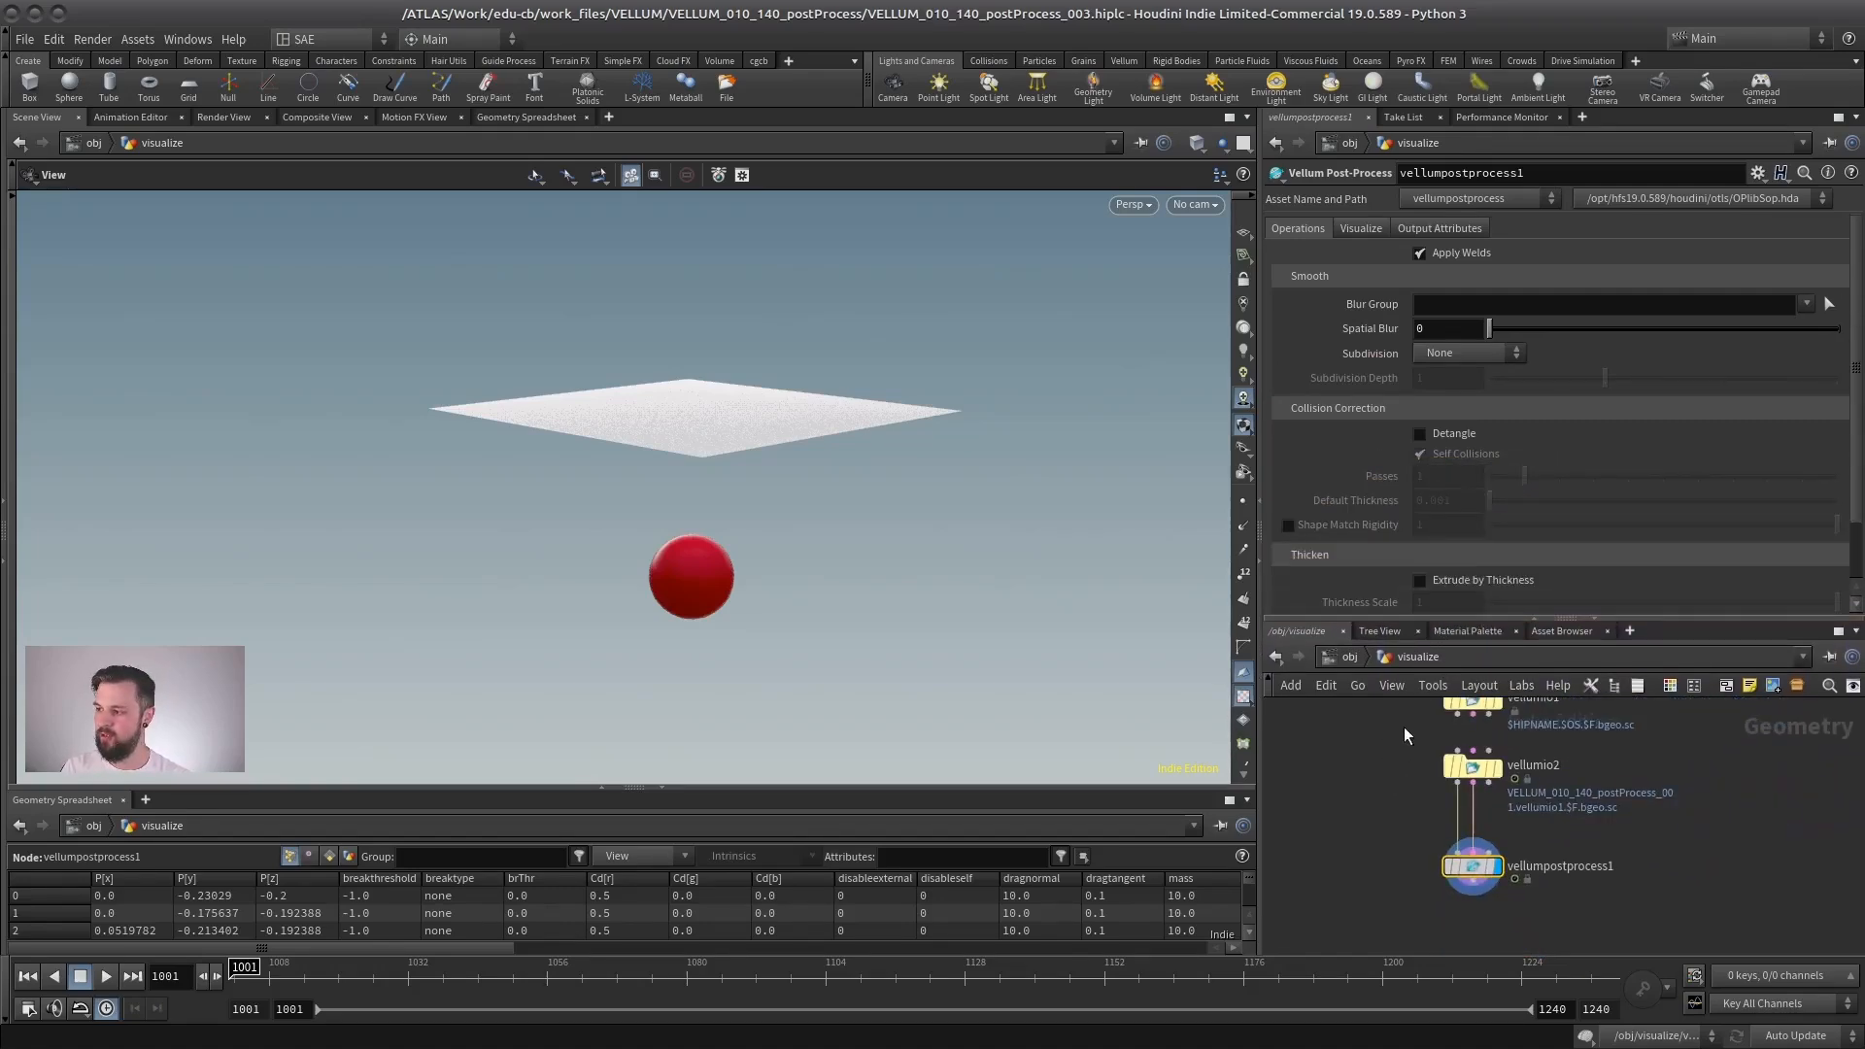
pyautogui.moveTo(1404, 735); pyautogui.dragTo(1408, 940, button='middle')
pyautogui.moveTo(1578, 905); pyautogui.dragTo(1522, 690, button='middle')
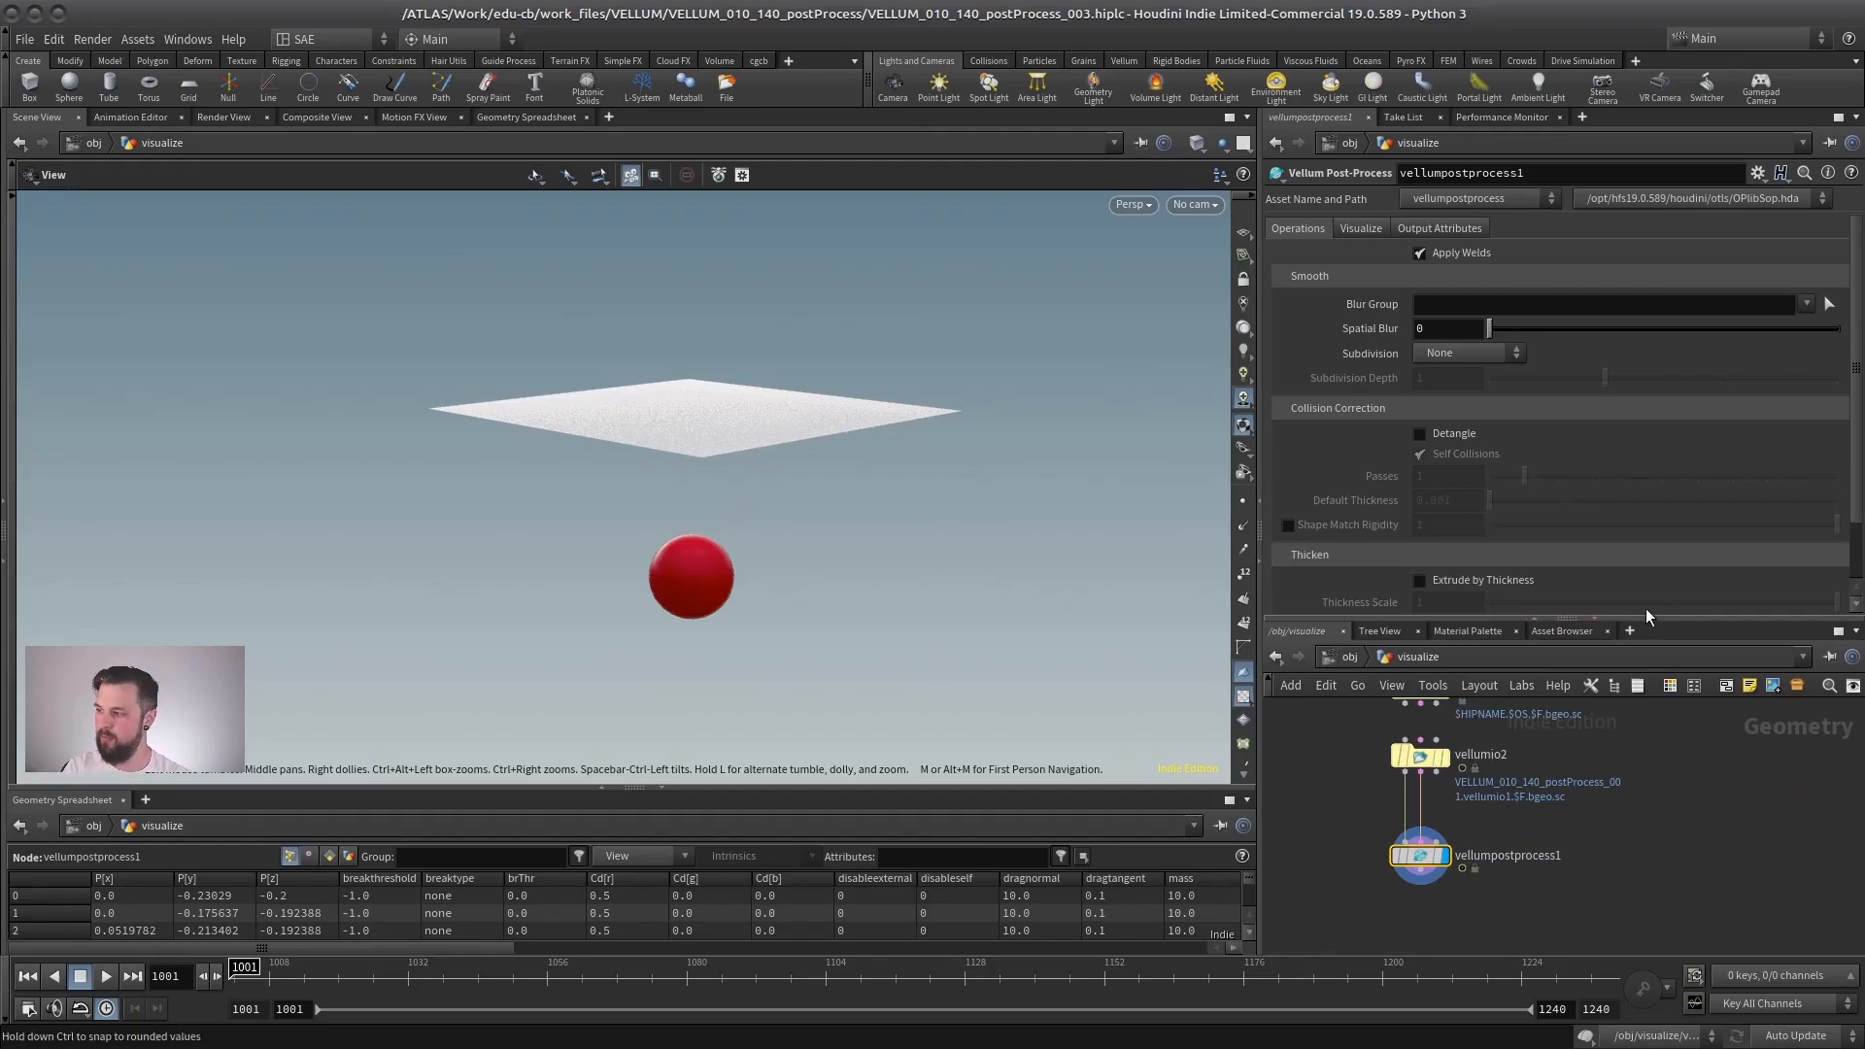
pyautogui.moveTo(1648, 616); pyautogui.dragTo(1646, 301)
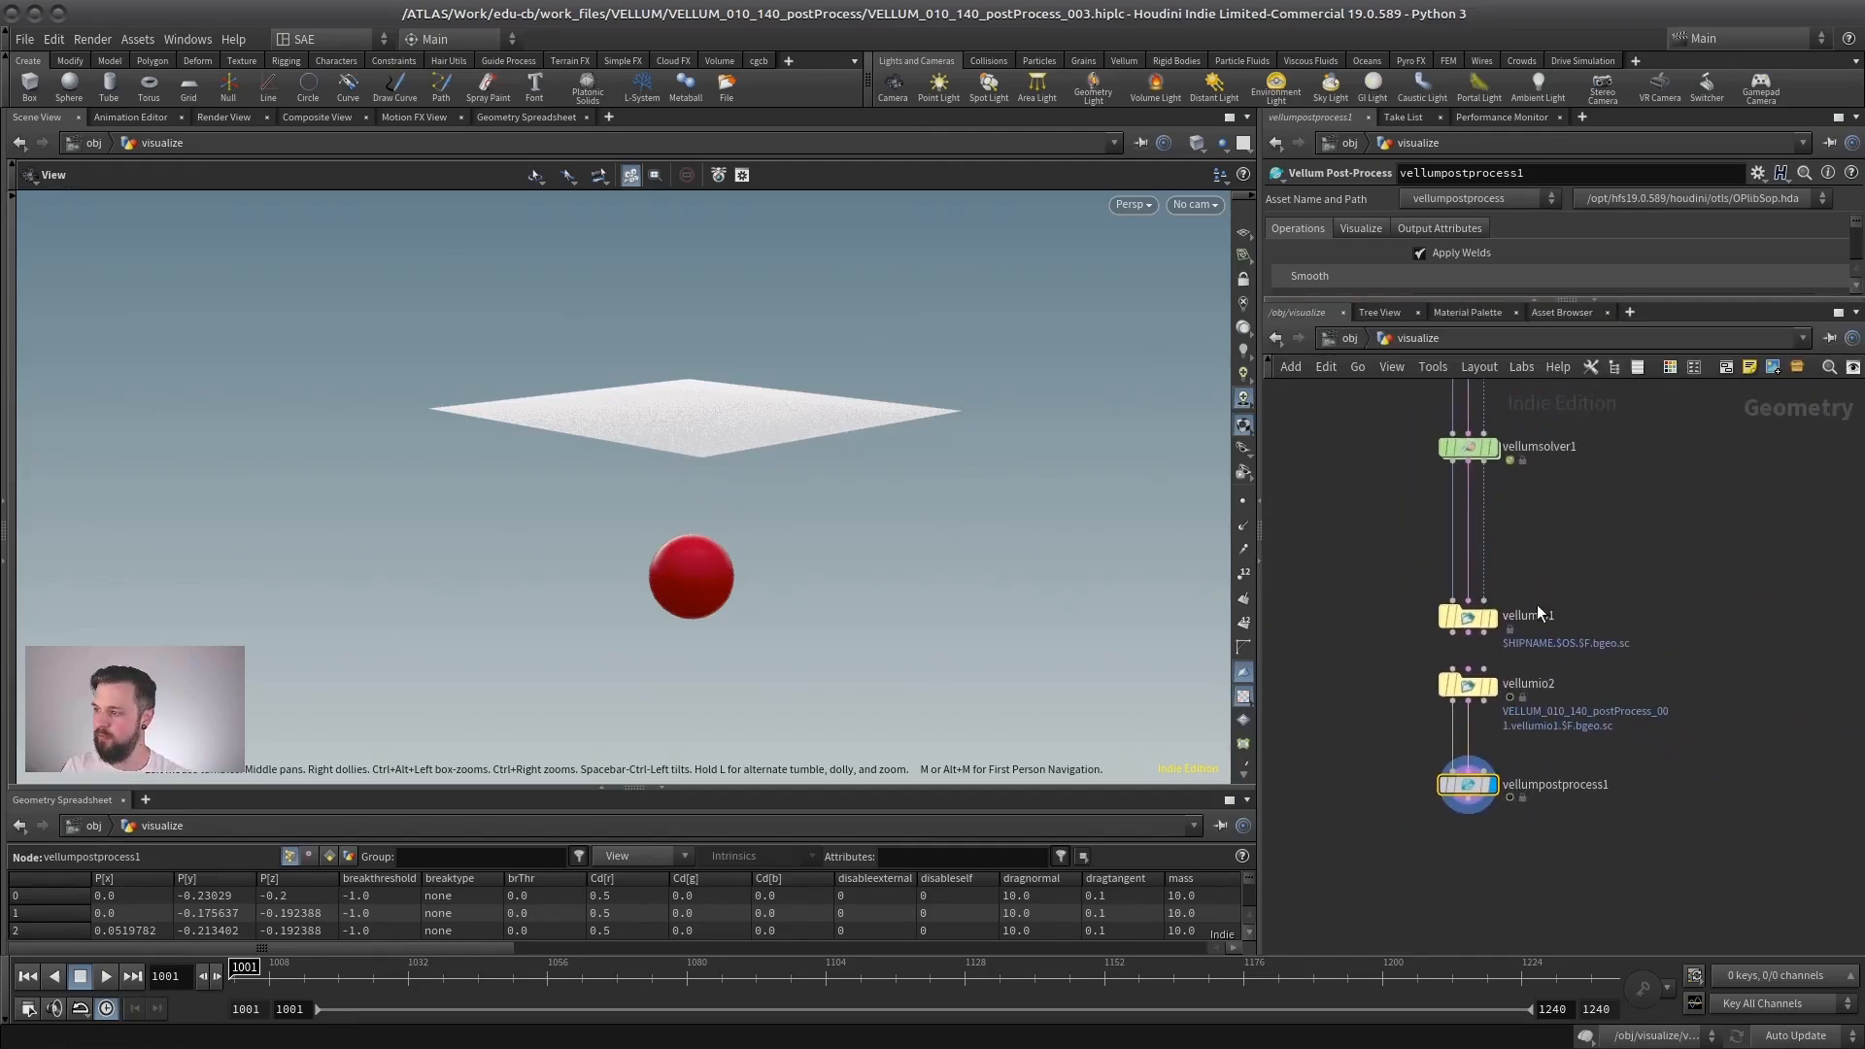
# - Display the vellumio2 cache, play back the cloth simulation and stop it at the first frame
pyautogui.click(1494, 689)
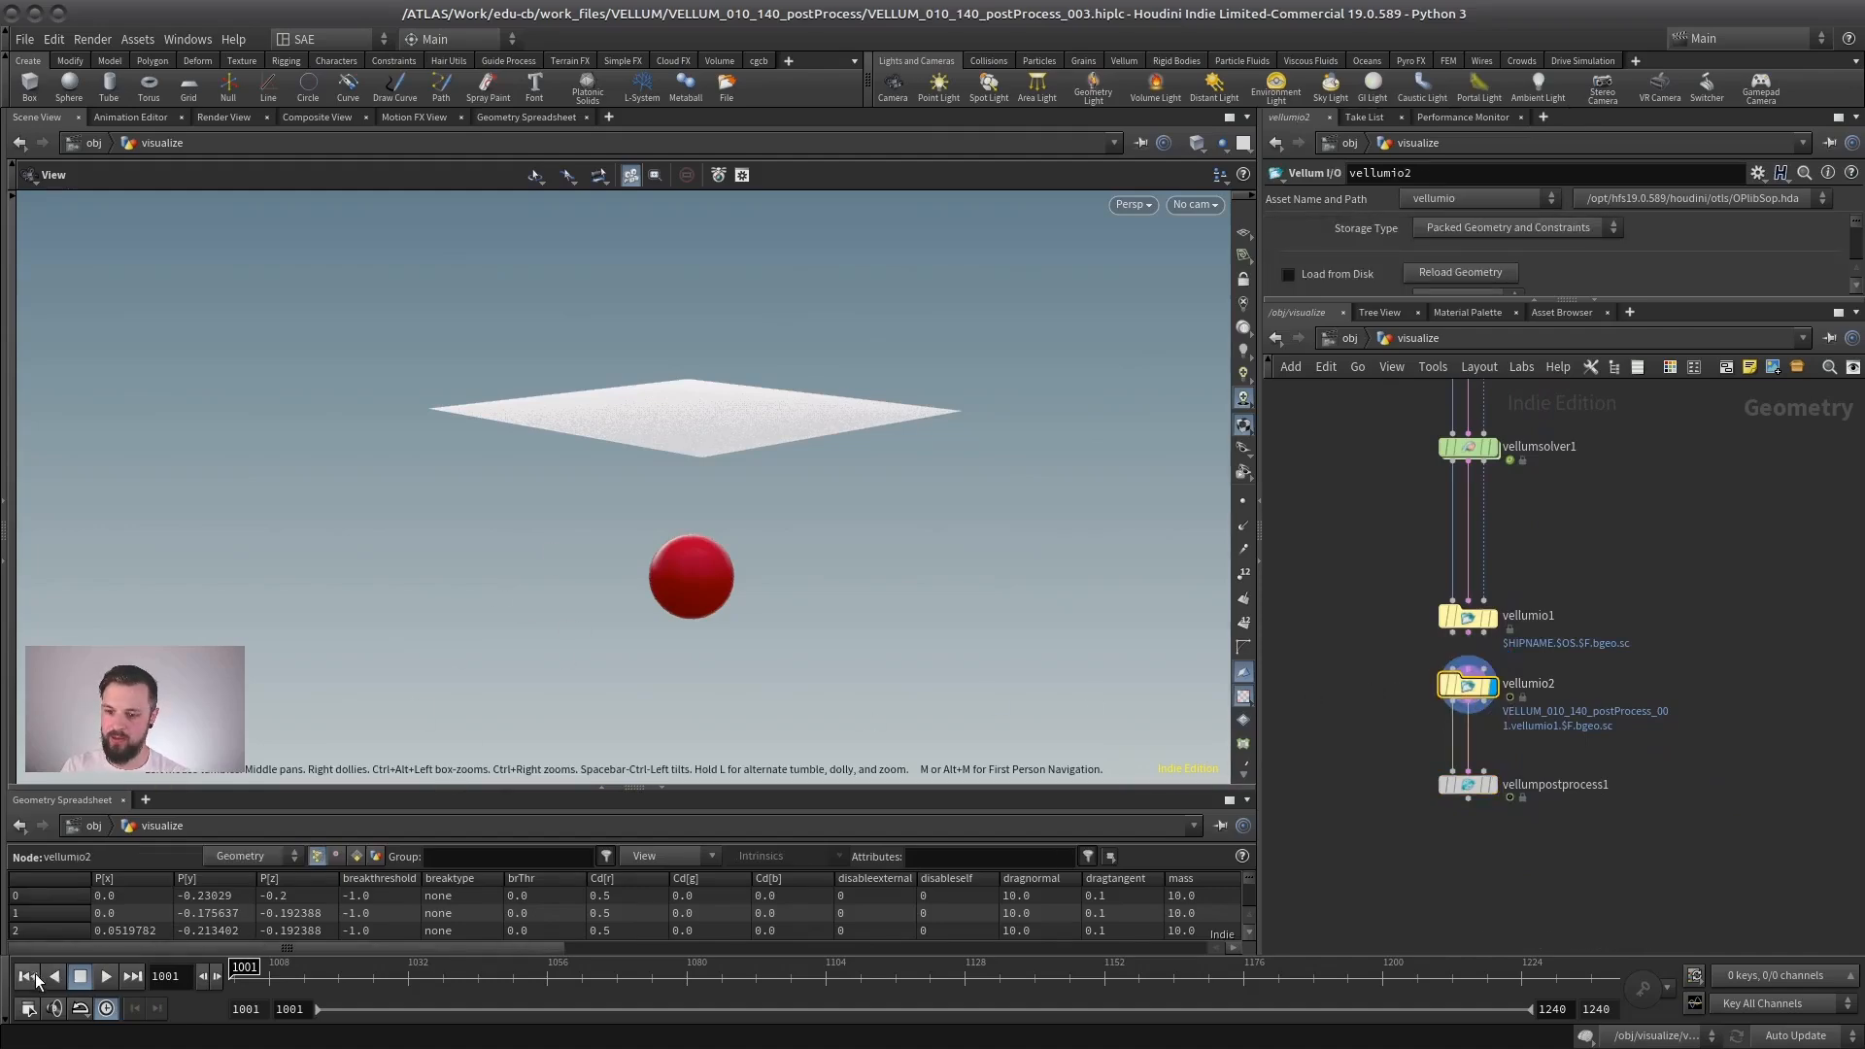
pyautogui.click(106, 976)
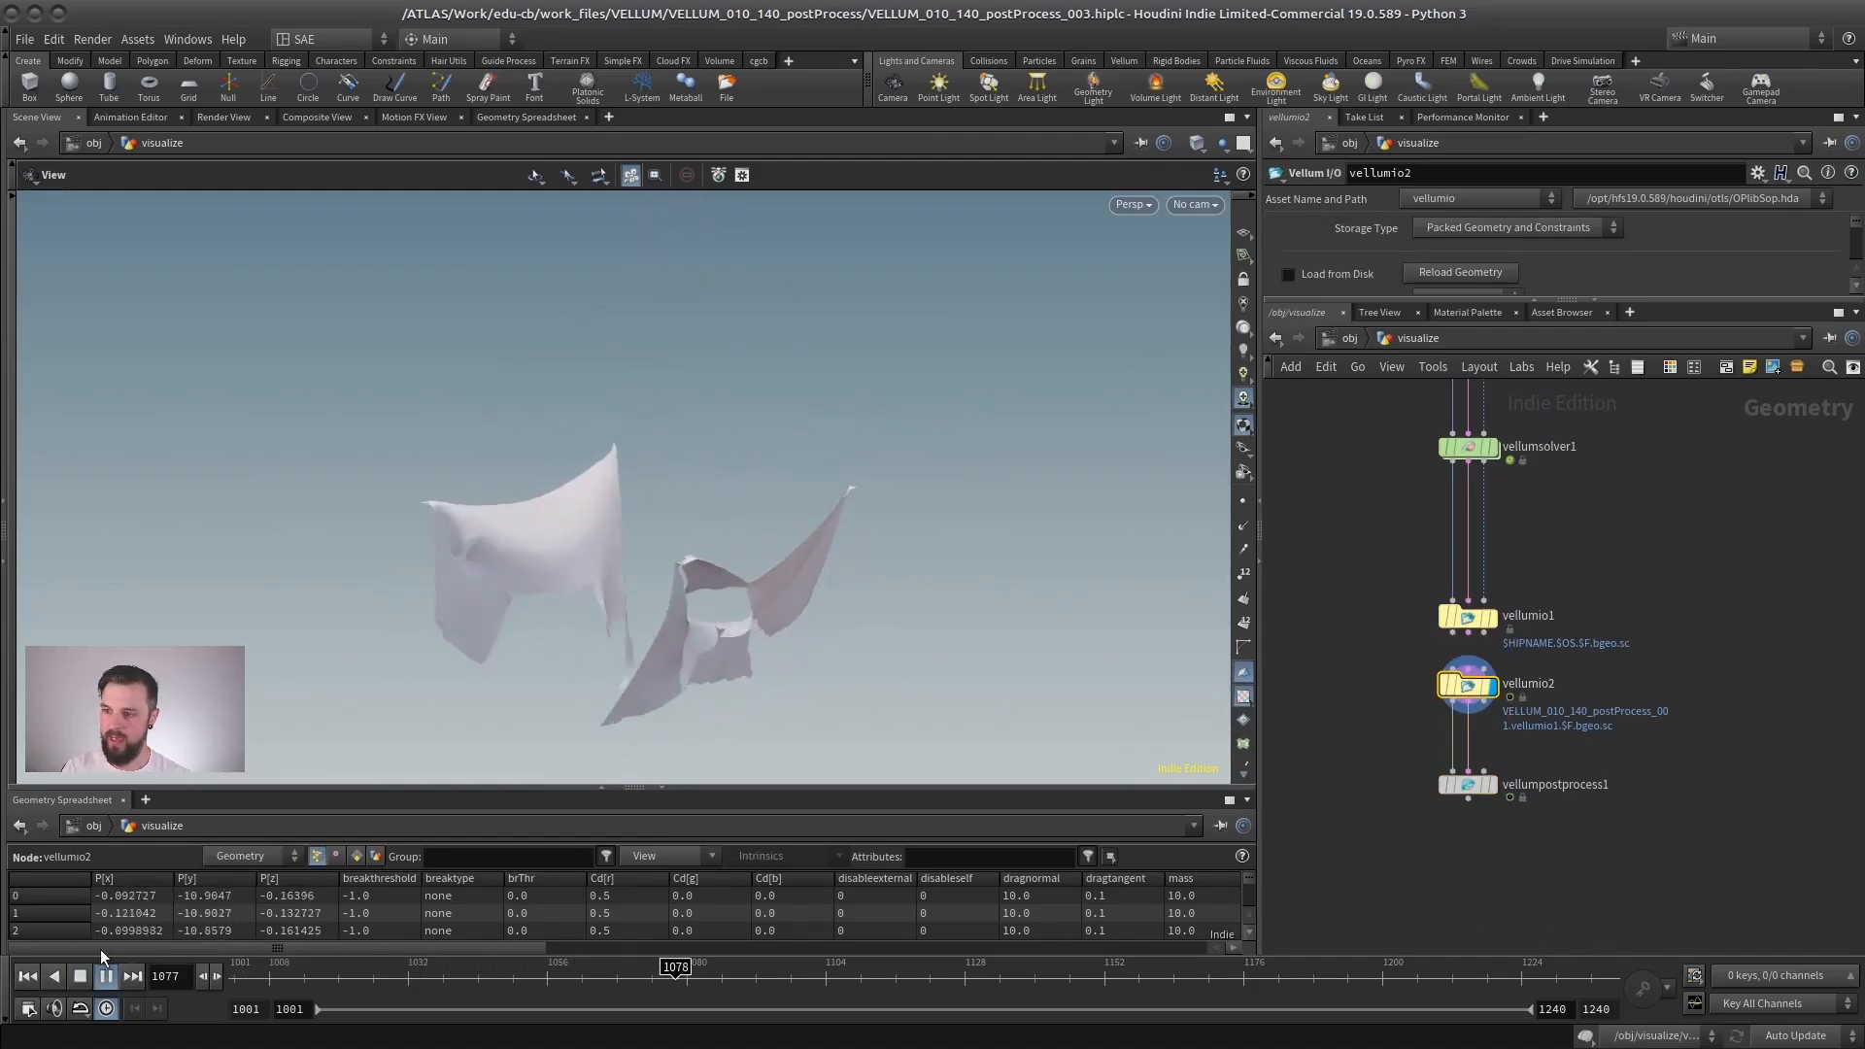
pyautogui.click(27, 976)
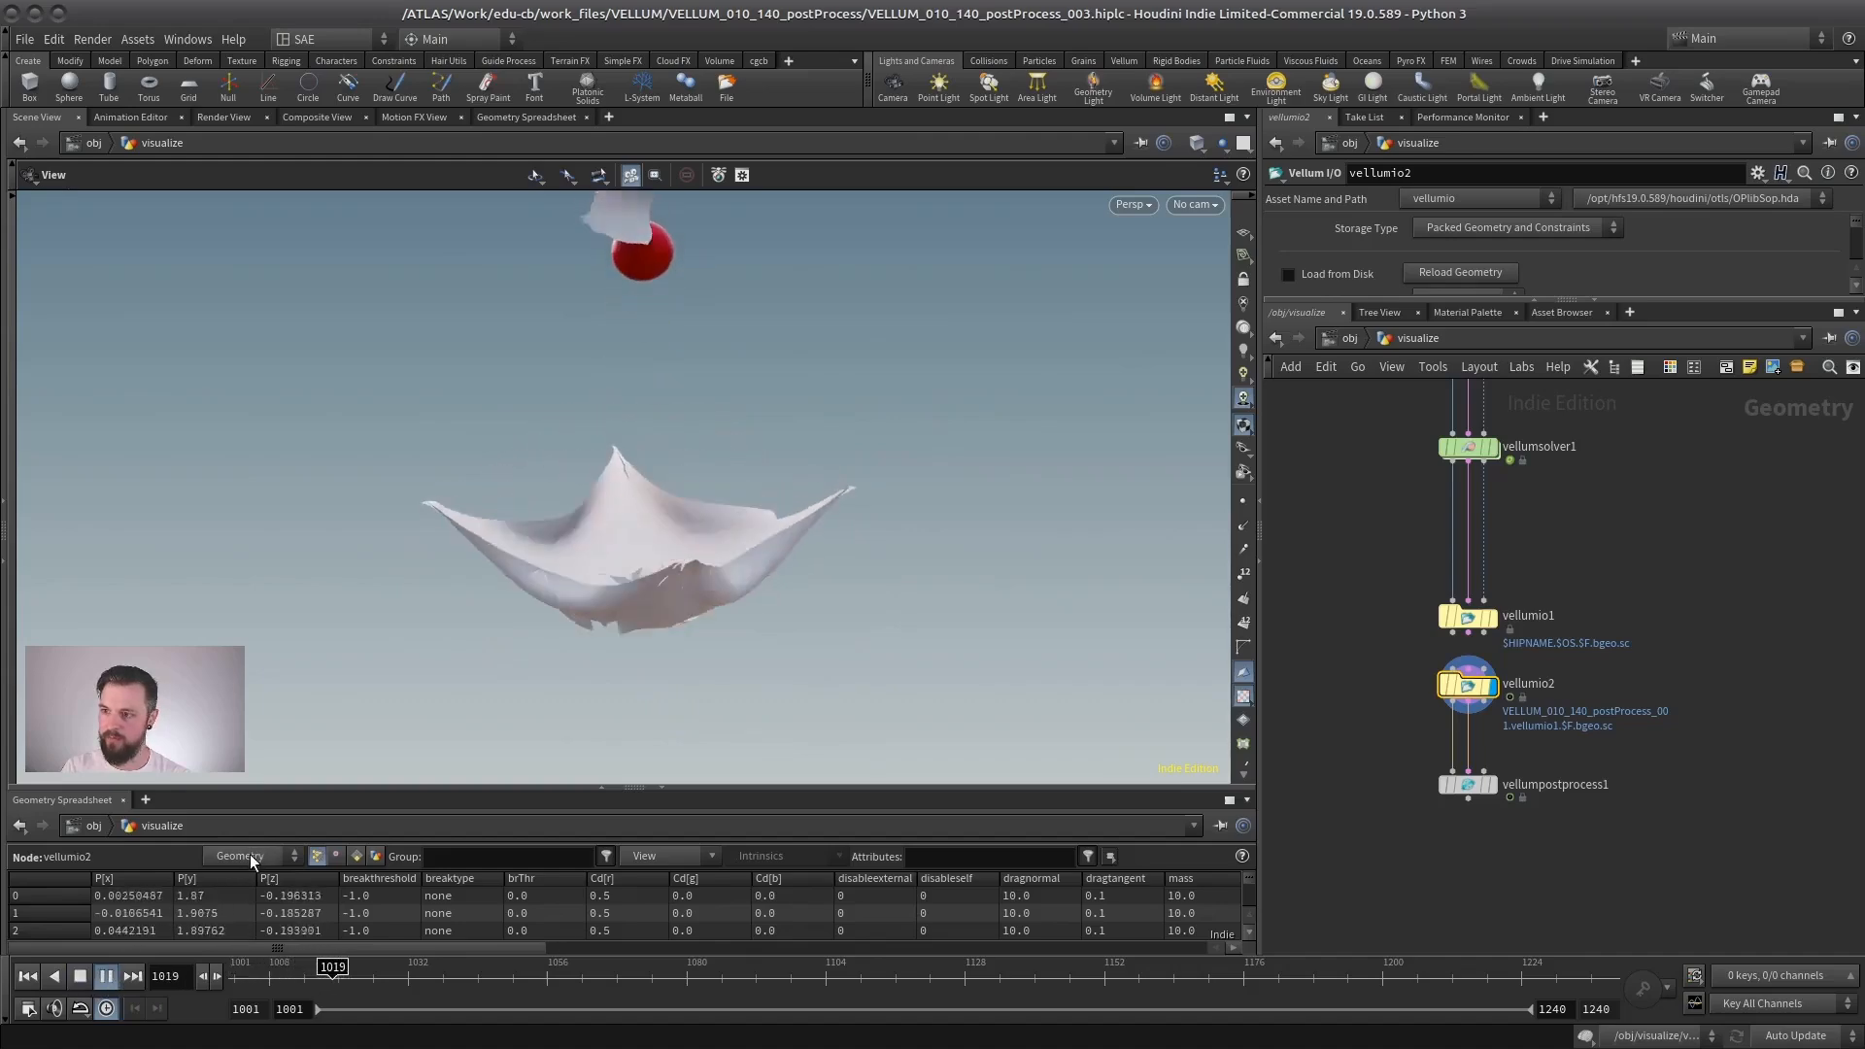
pyautogui.click(79, 976)
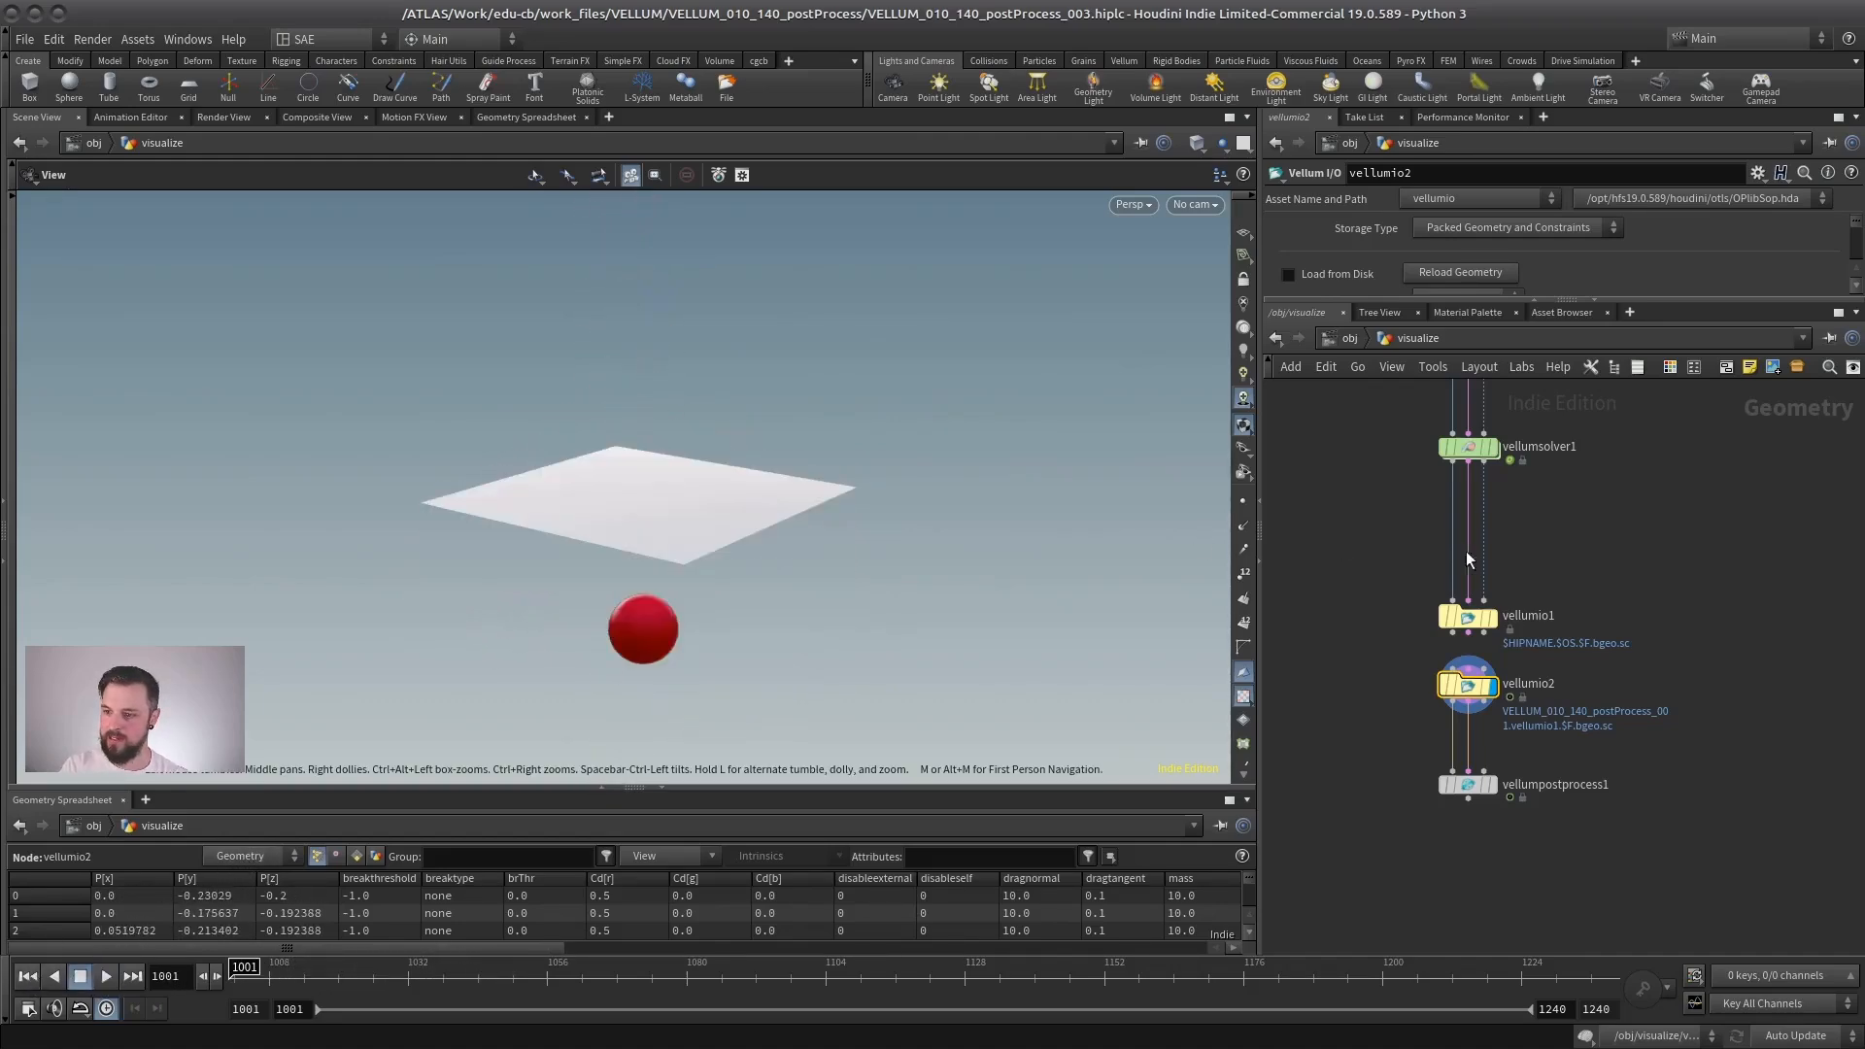
# - Display the Vellum Post-Process node, then switch to vellumsolver1 and examine its visualization options
pyautogui.moveTo(1466, 552); pyautogui.dragTo(1443, 580, button='middle')
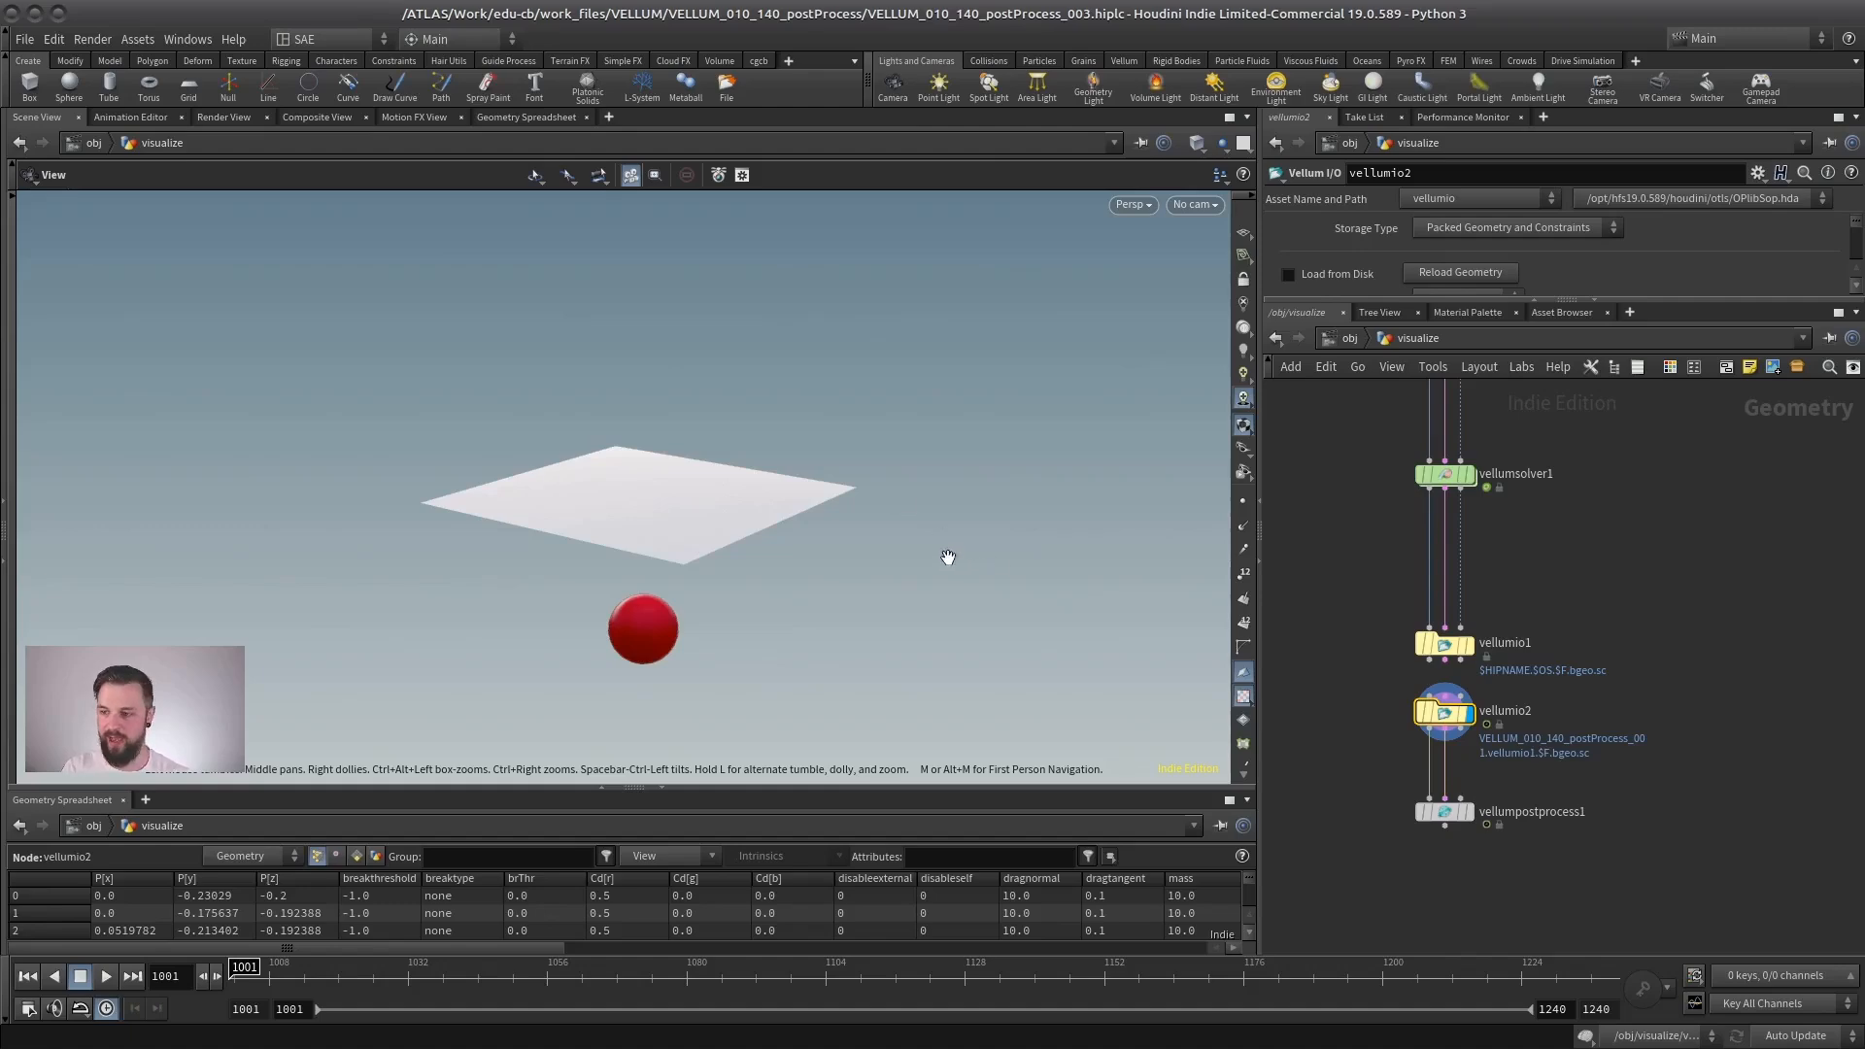
pyautogui.click(1466, 812)
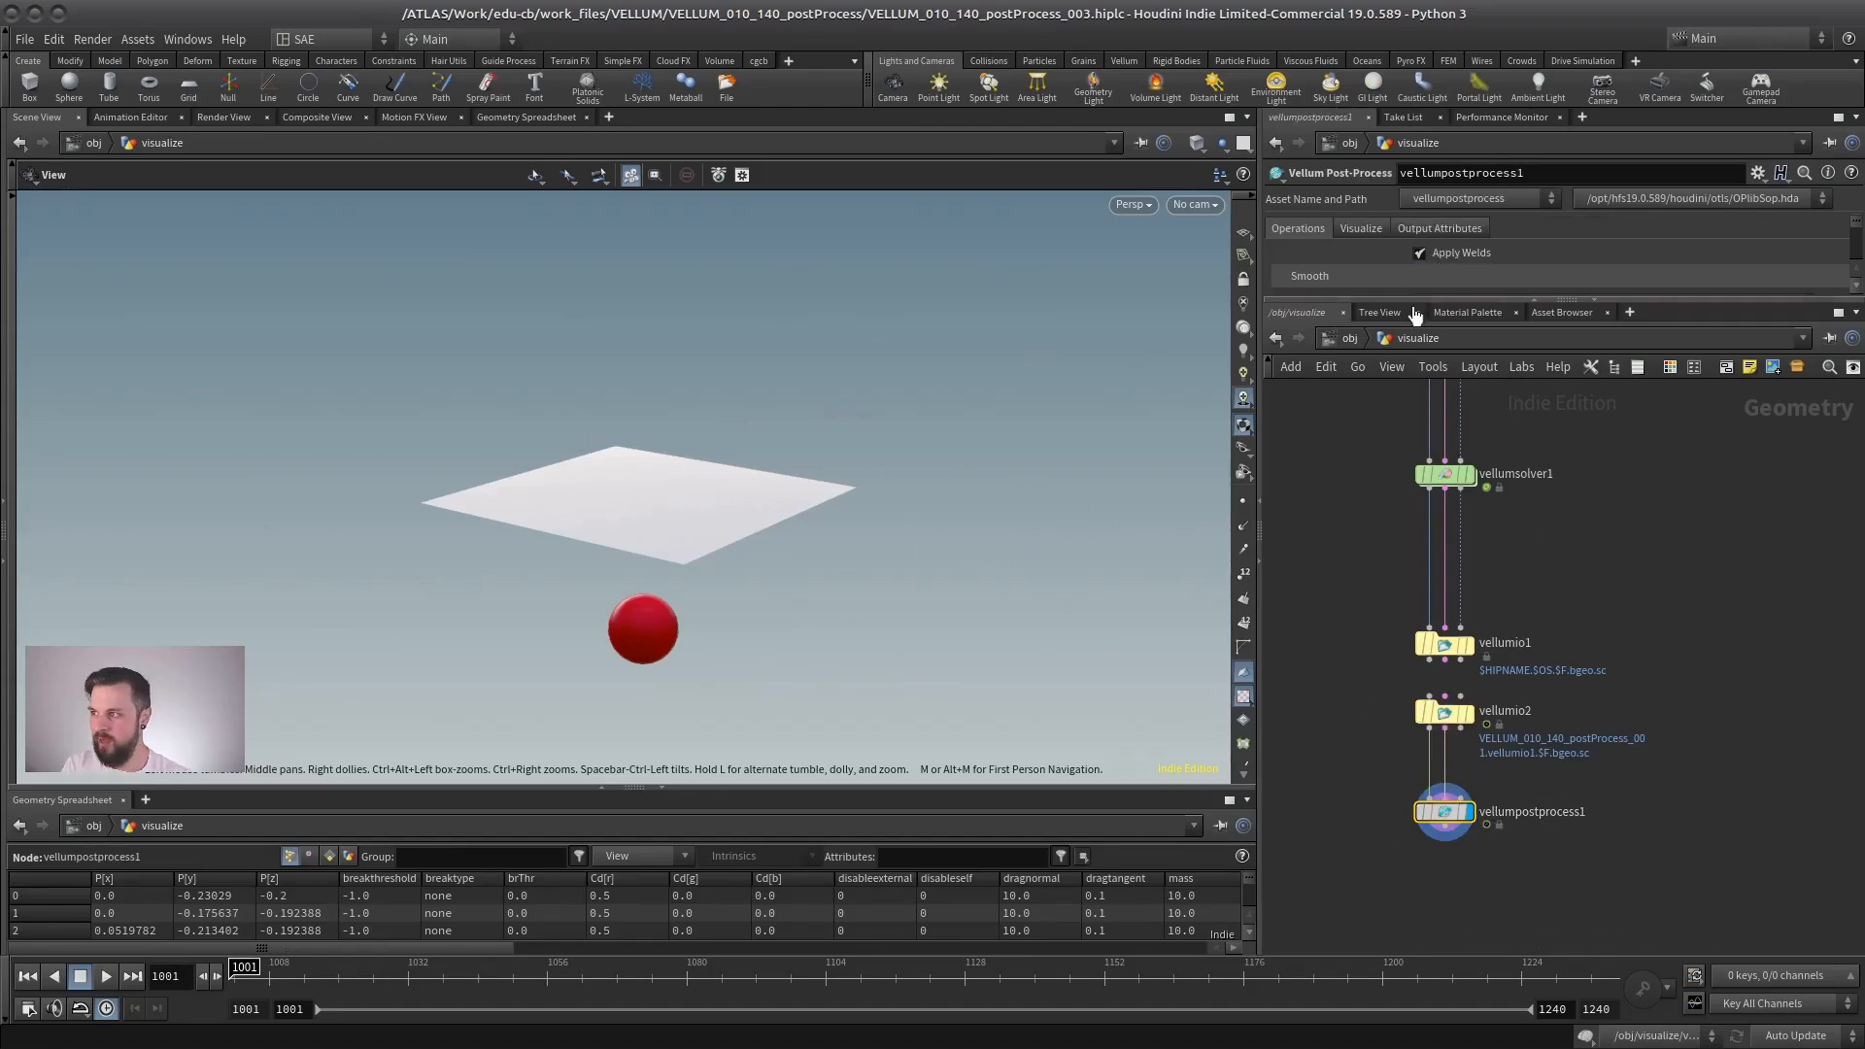
pyautogui.moveTo(1425, 298); pyautogui.dragTo(1425, 485)
pyautogui.moveTo(586, 516); pyautogui.dragTo(645, 487)
pyautogui.moveTo(1505, 582); pyautogui.dragTo(1505, 755, button='middle')
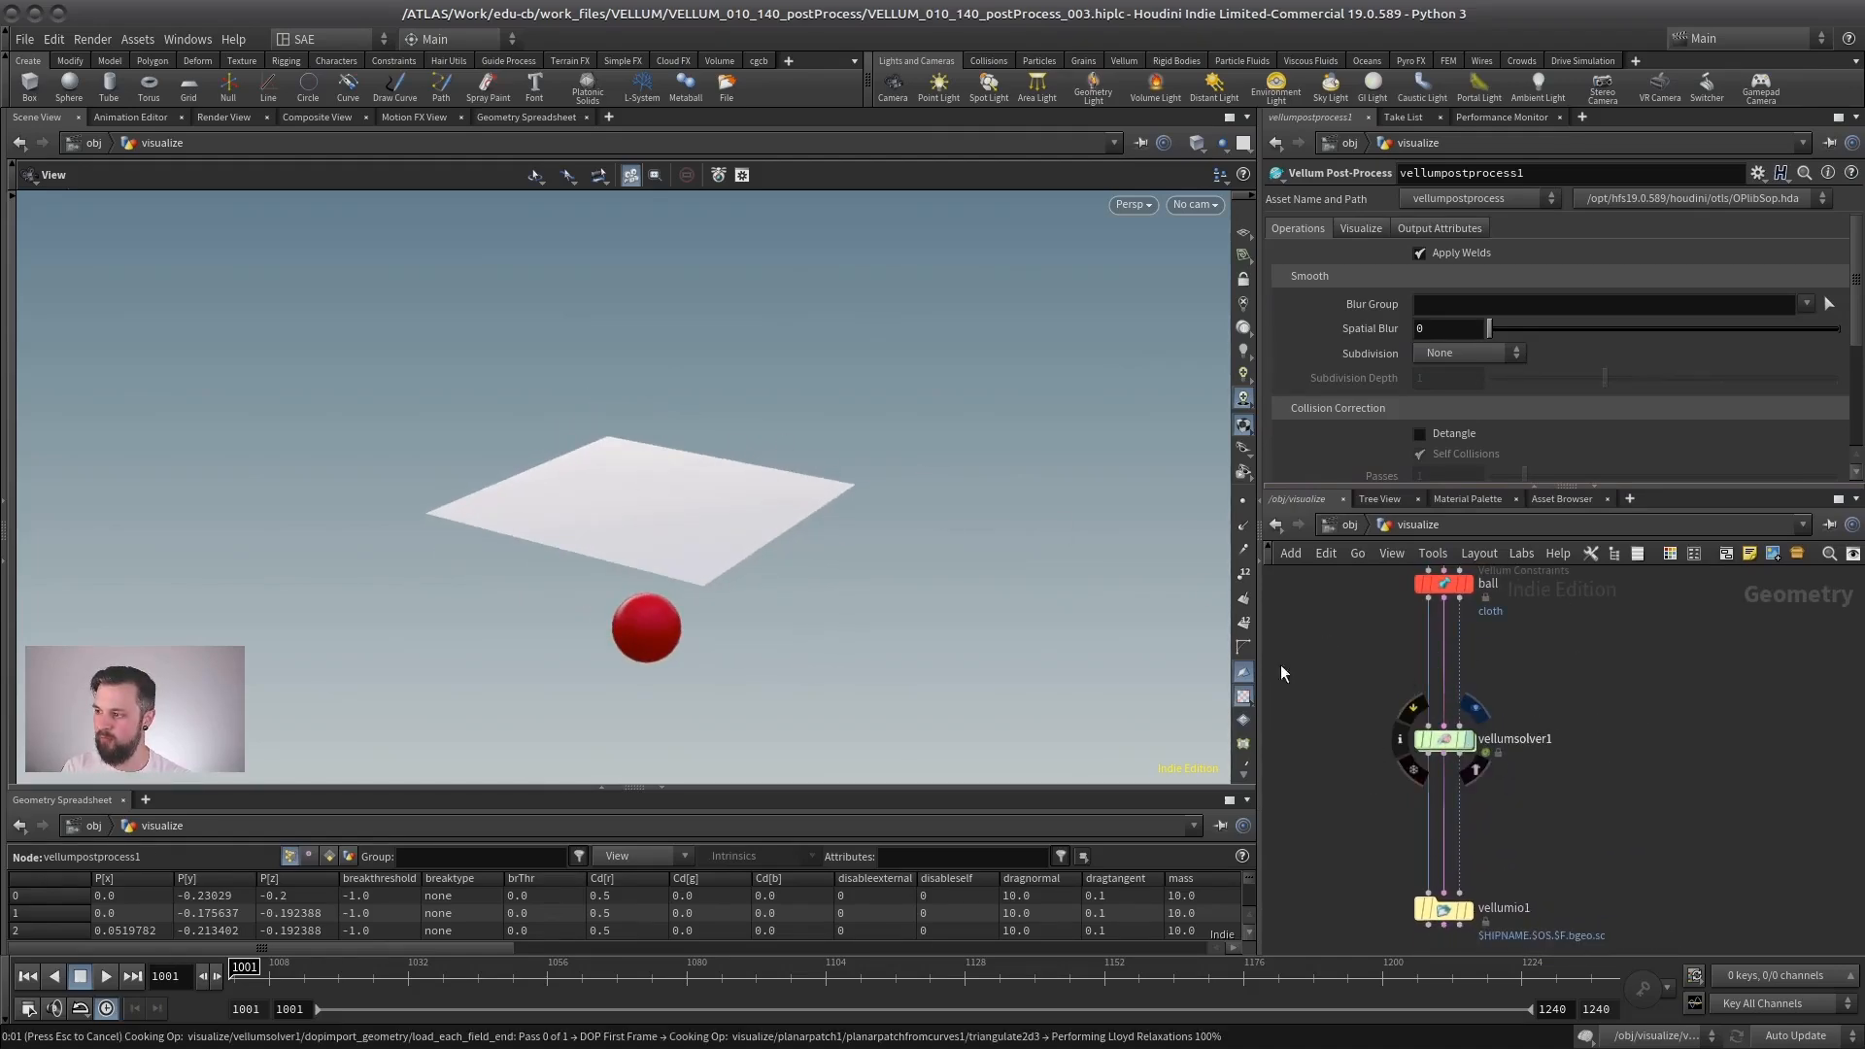
pyautogui.click(1444, 739)
pyautogui.click(1521, 279)
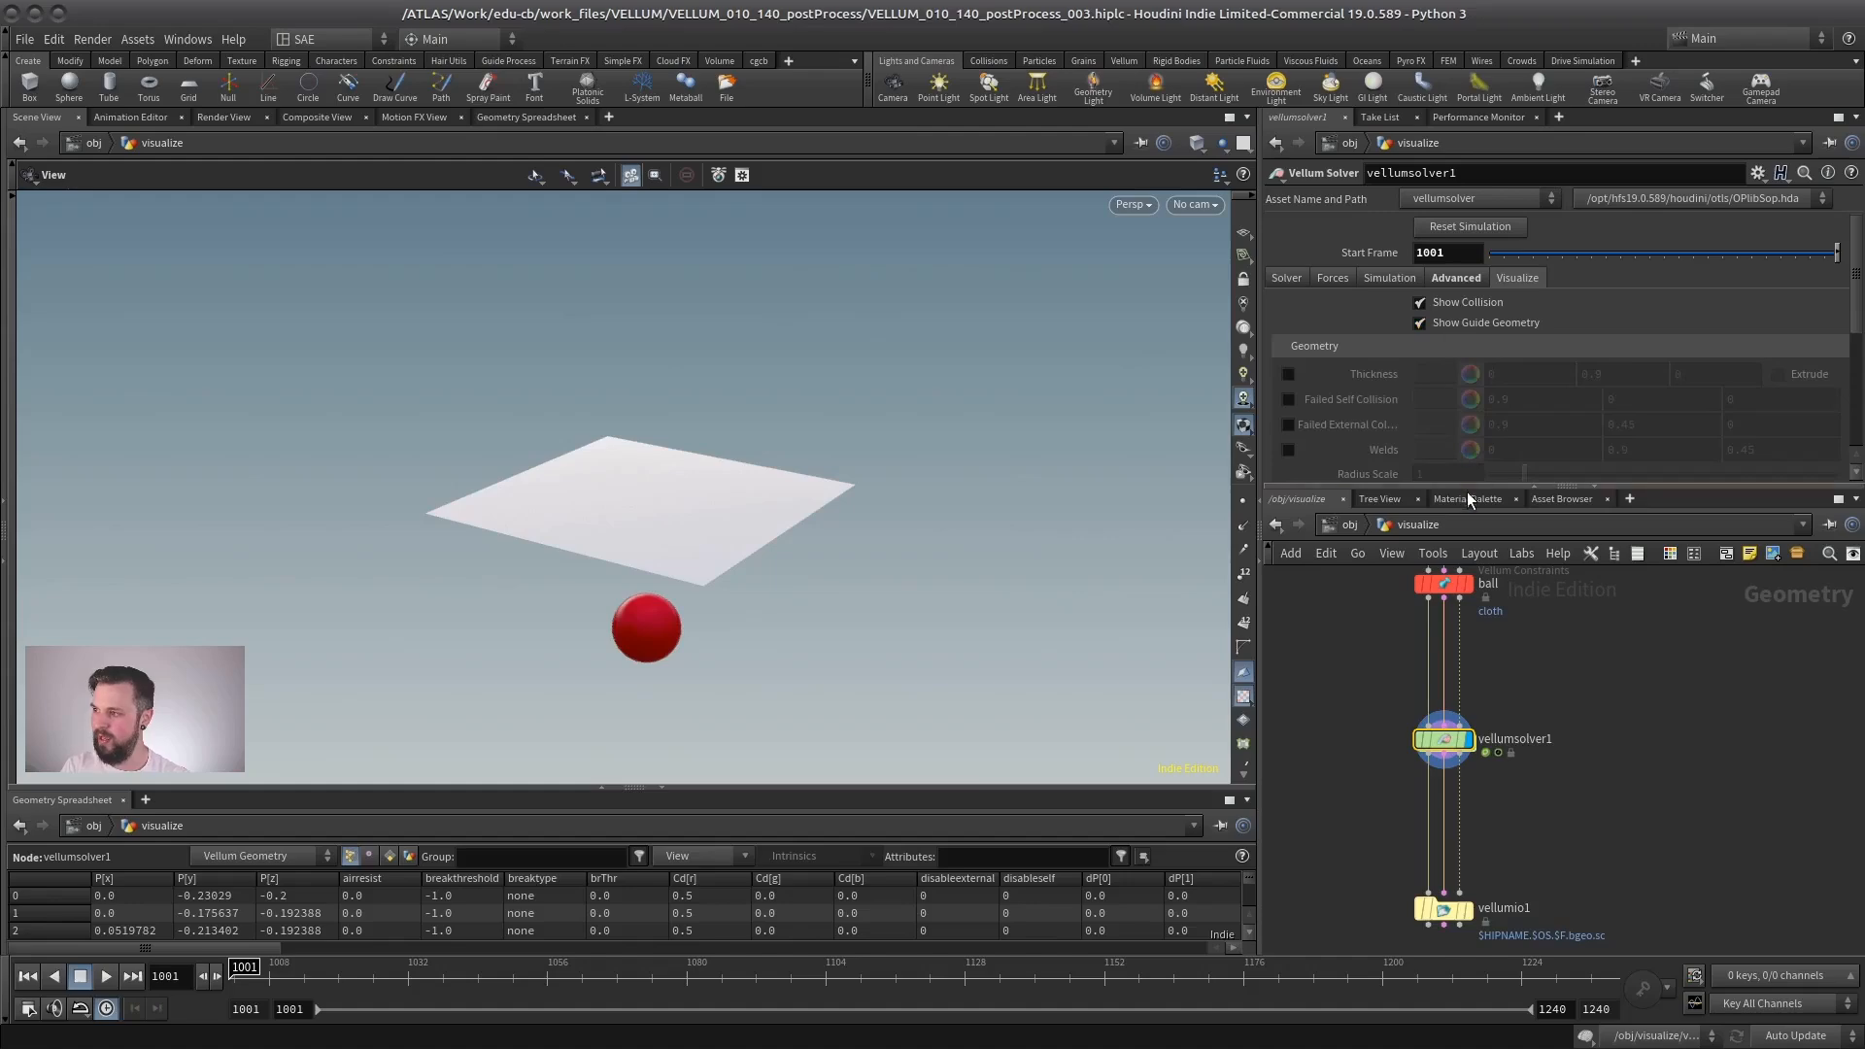
pyautogui.moveTo(1477, 507); pyautogui.dragTo(1477, 370)
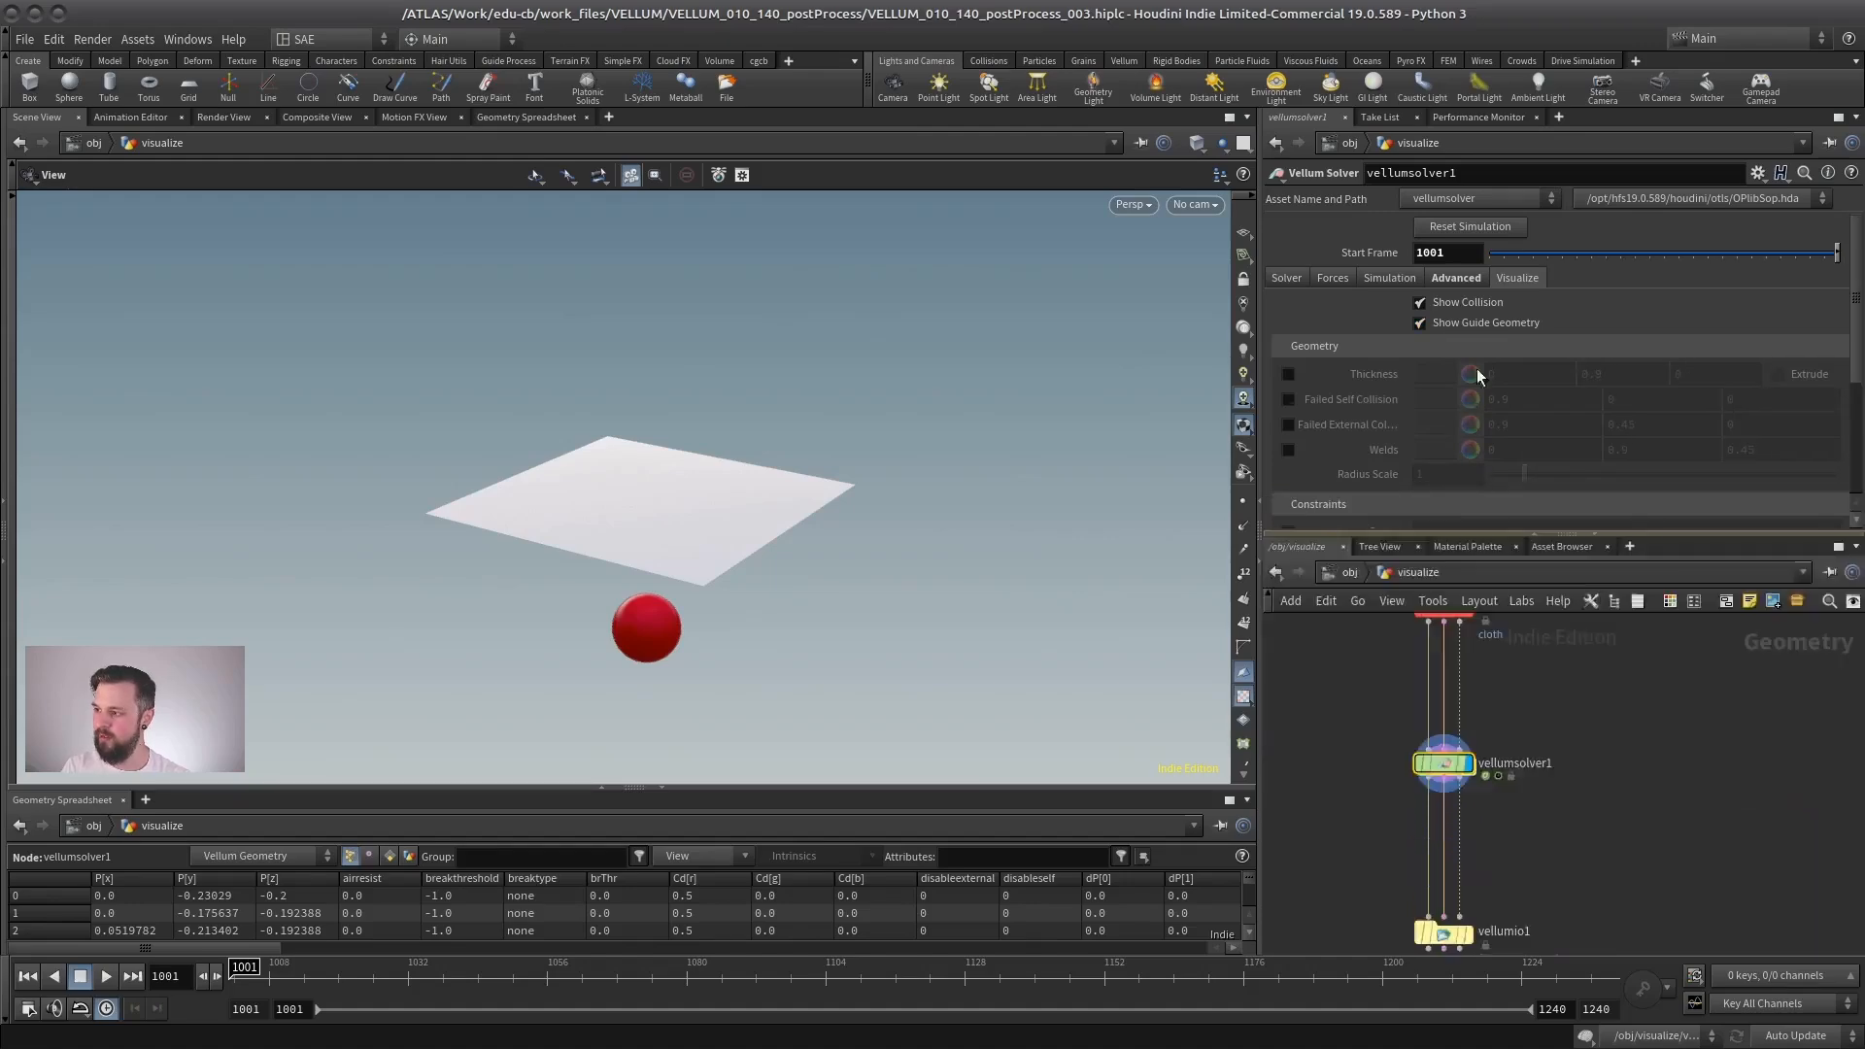
# - Display the Vellum Post-Process node again and connect vellumio2's third output to its Collision Geometry input
pyautogui.moveTo(1526, 813); pyautogui.dragTo(1720, 472, button='middle')
pyautogui.click(1479, 873)
pyautogui.scroll(3, 1633, 708)
pyautogui.click(1494, 601)
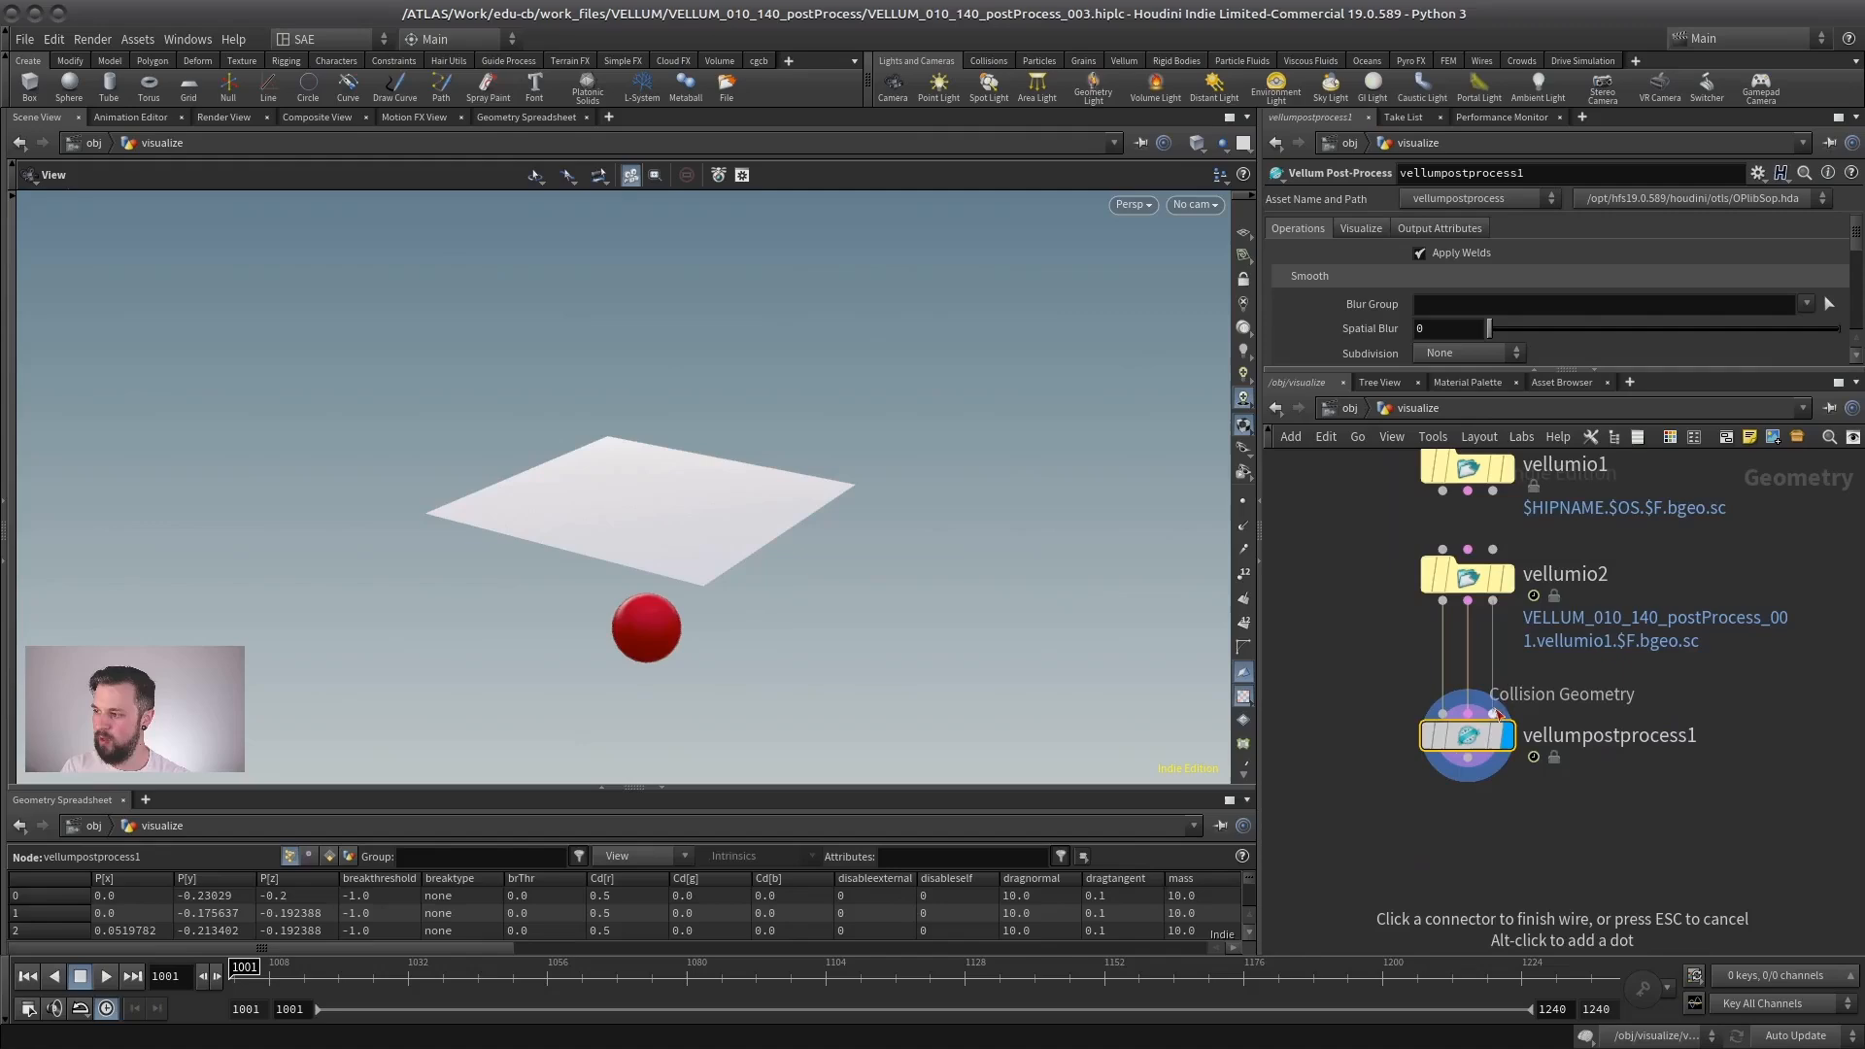
pyautogui.click(1494, 714)
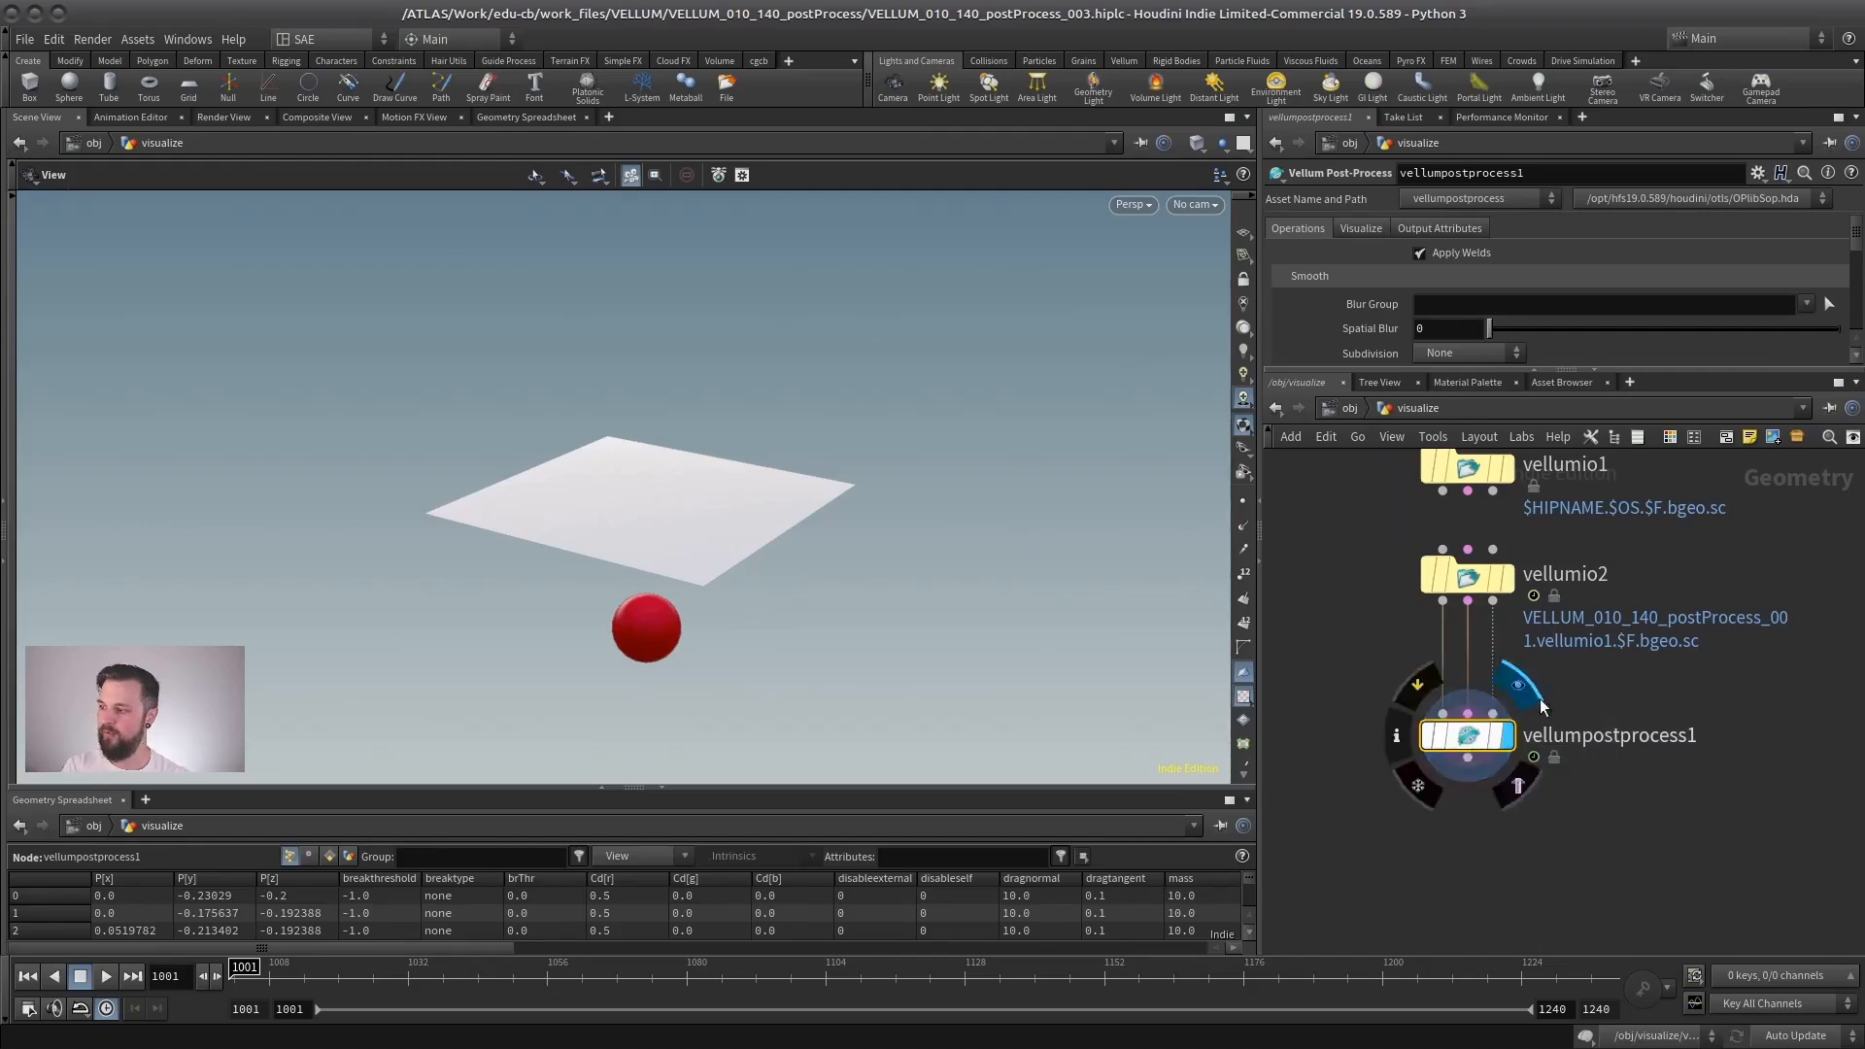
# - Preview the post-process node's Thickness visualization on the cloth, check it at frame 1026 and turn it off again
pyautogui.moveTo(1507, 369); pyautogui.dragTo(1511, 696)
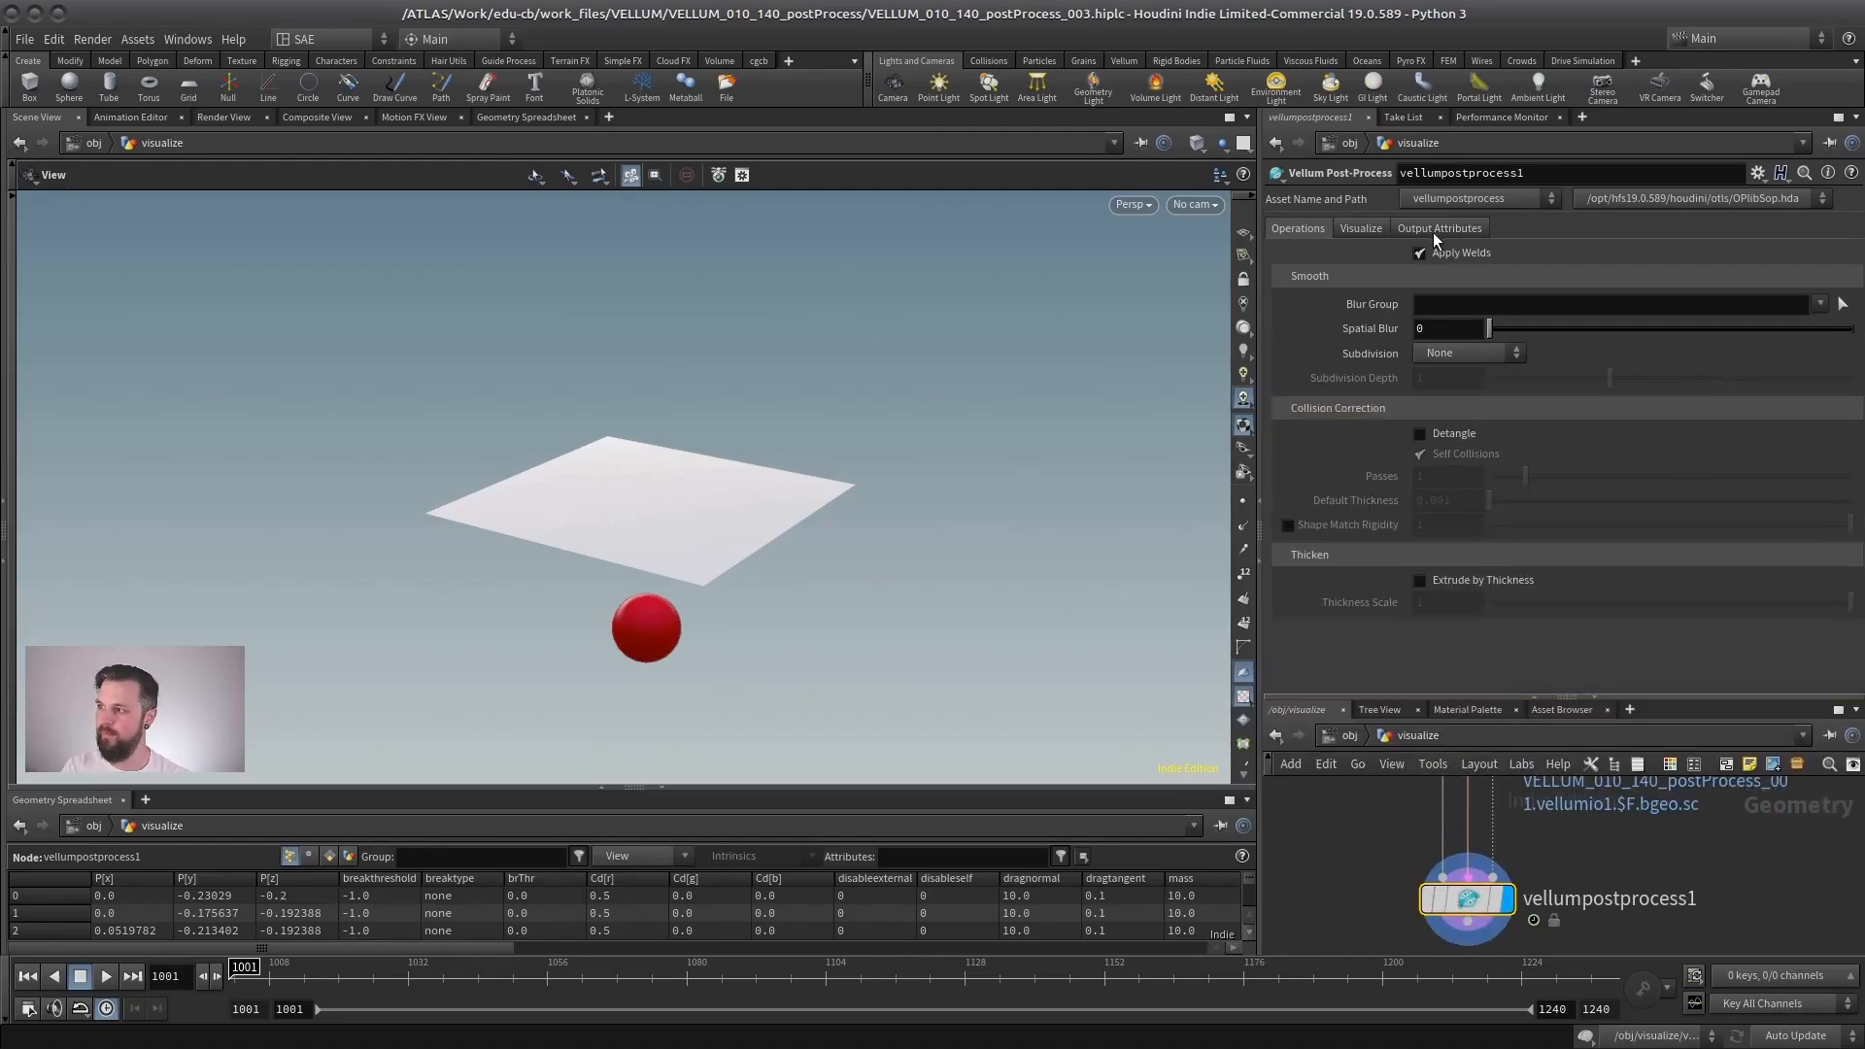
pyautogui.click(1360, 230)
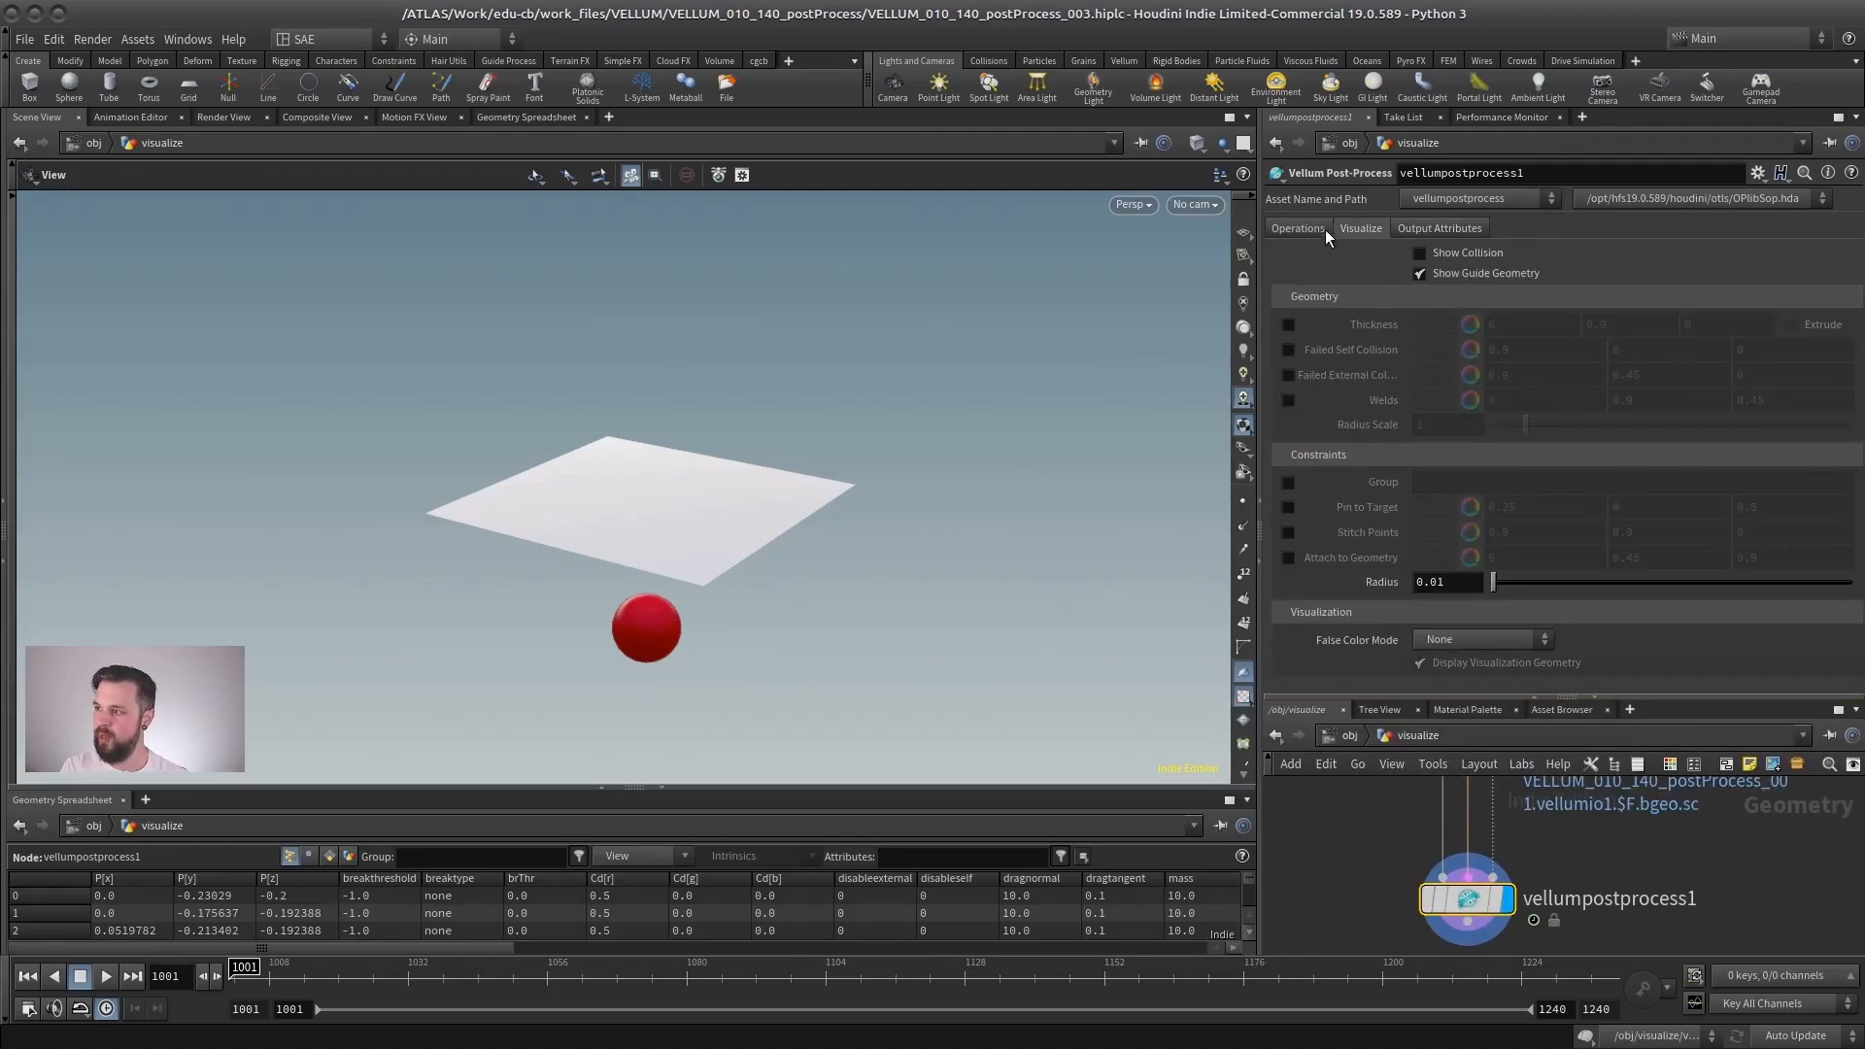
pyautogui.click(1288, 325)
pyautogui.scroll(6, 595, 545)
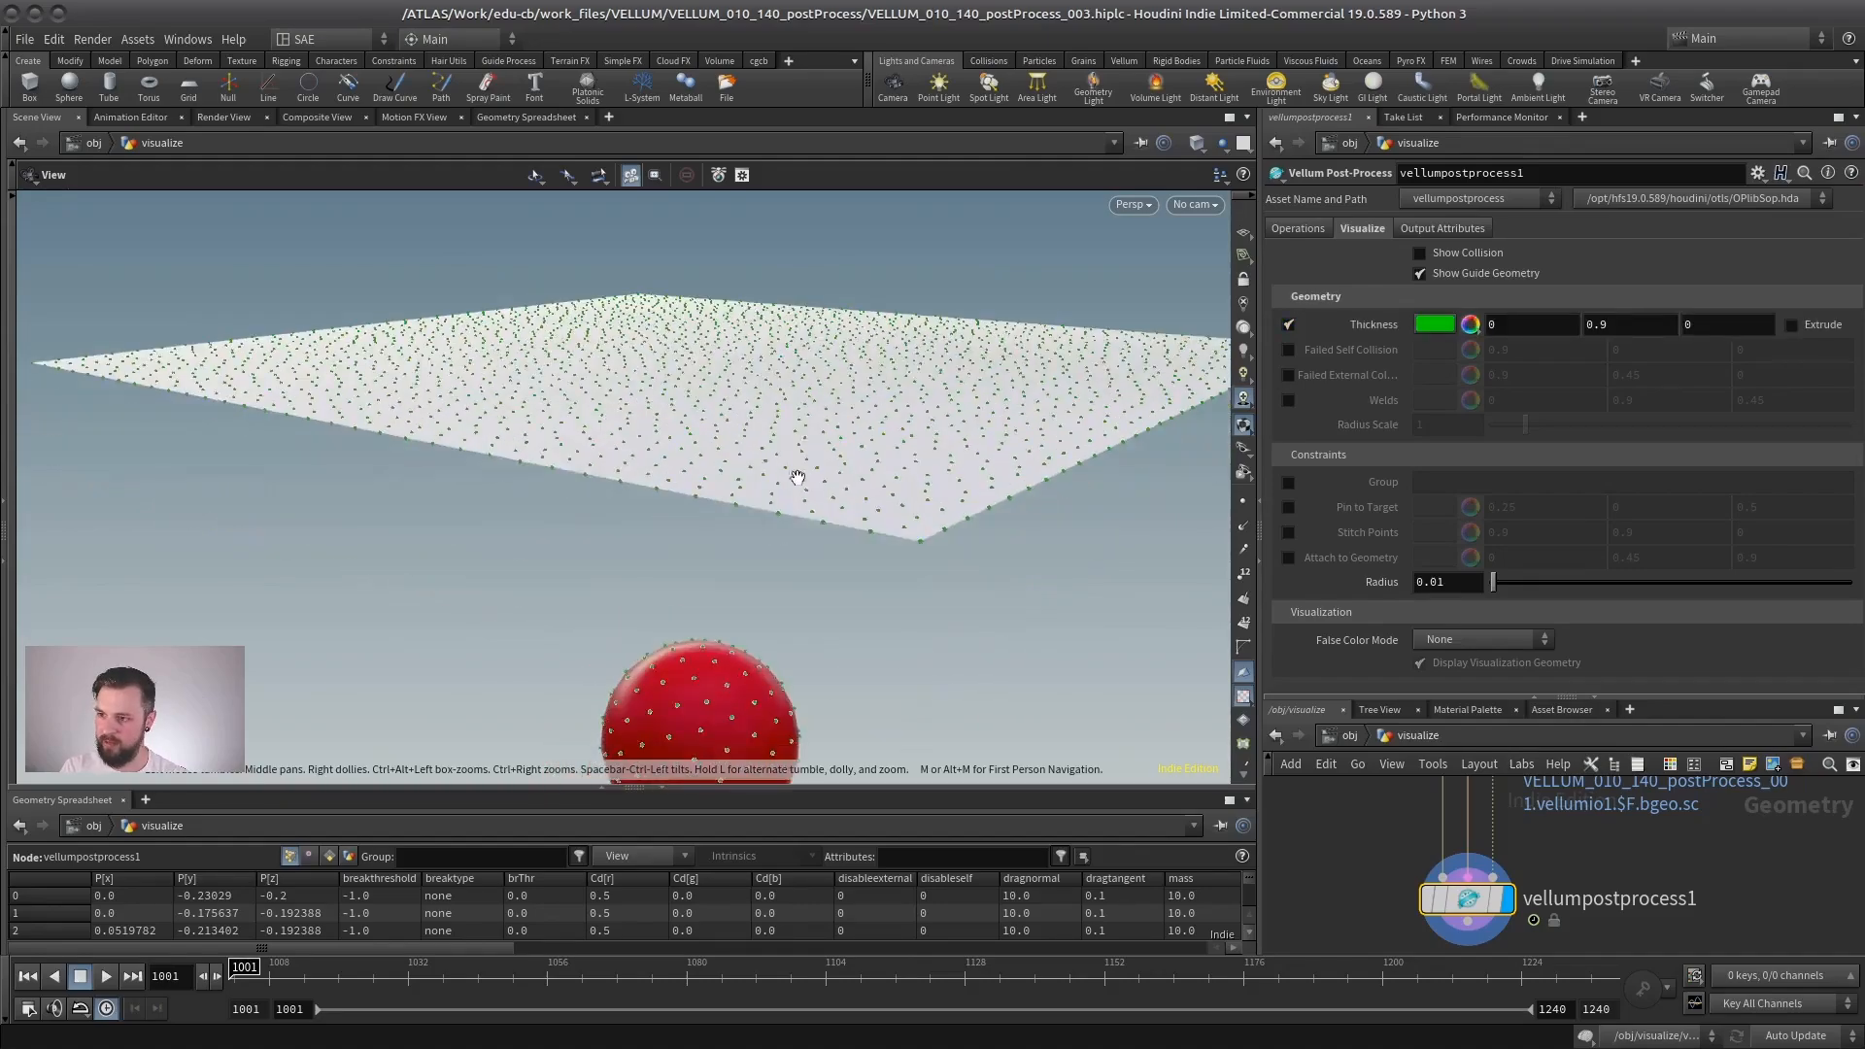
pyautogui.click(373, 969)
pyautogui.scroll(-5, 417, 612)
pyautogui.moveTo(417, 612); pyautogui.dragTo(788, 618)
pyautogui.moveTo(789, 617); pyautogui.dragTo(805, 693, button='middle')
pyautogui.click(1287, 325)
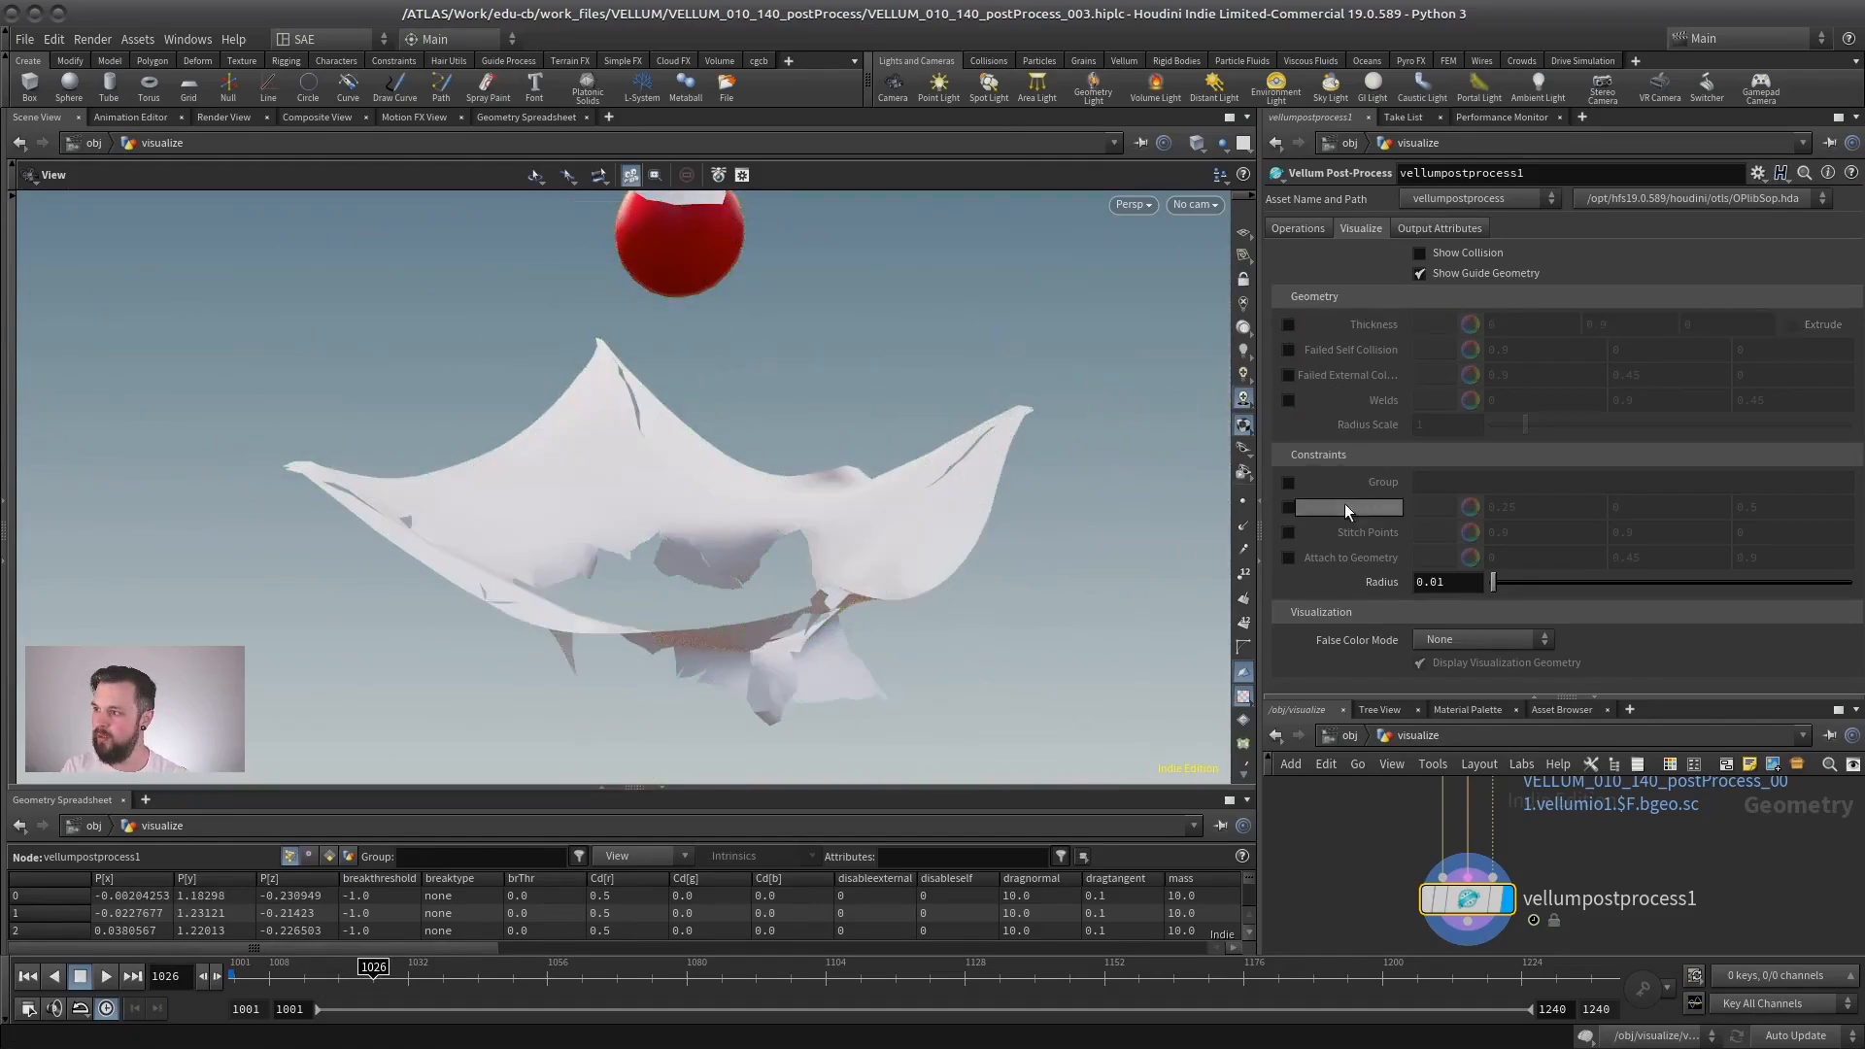
# - Enable the Welds visualization at frame 1001 and inspect the weld points up close in wireframe and shaded display
pyautogui.click(233, 974)
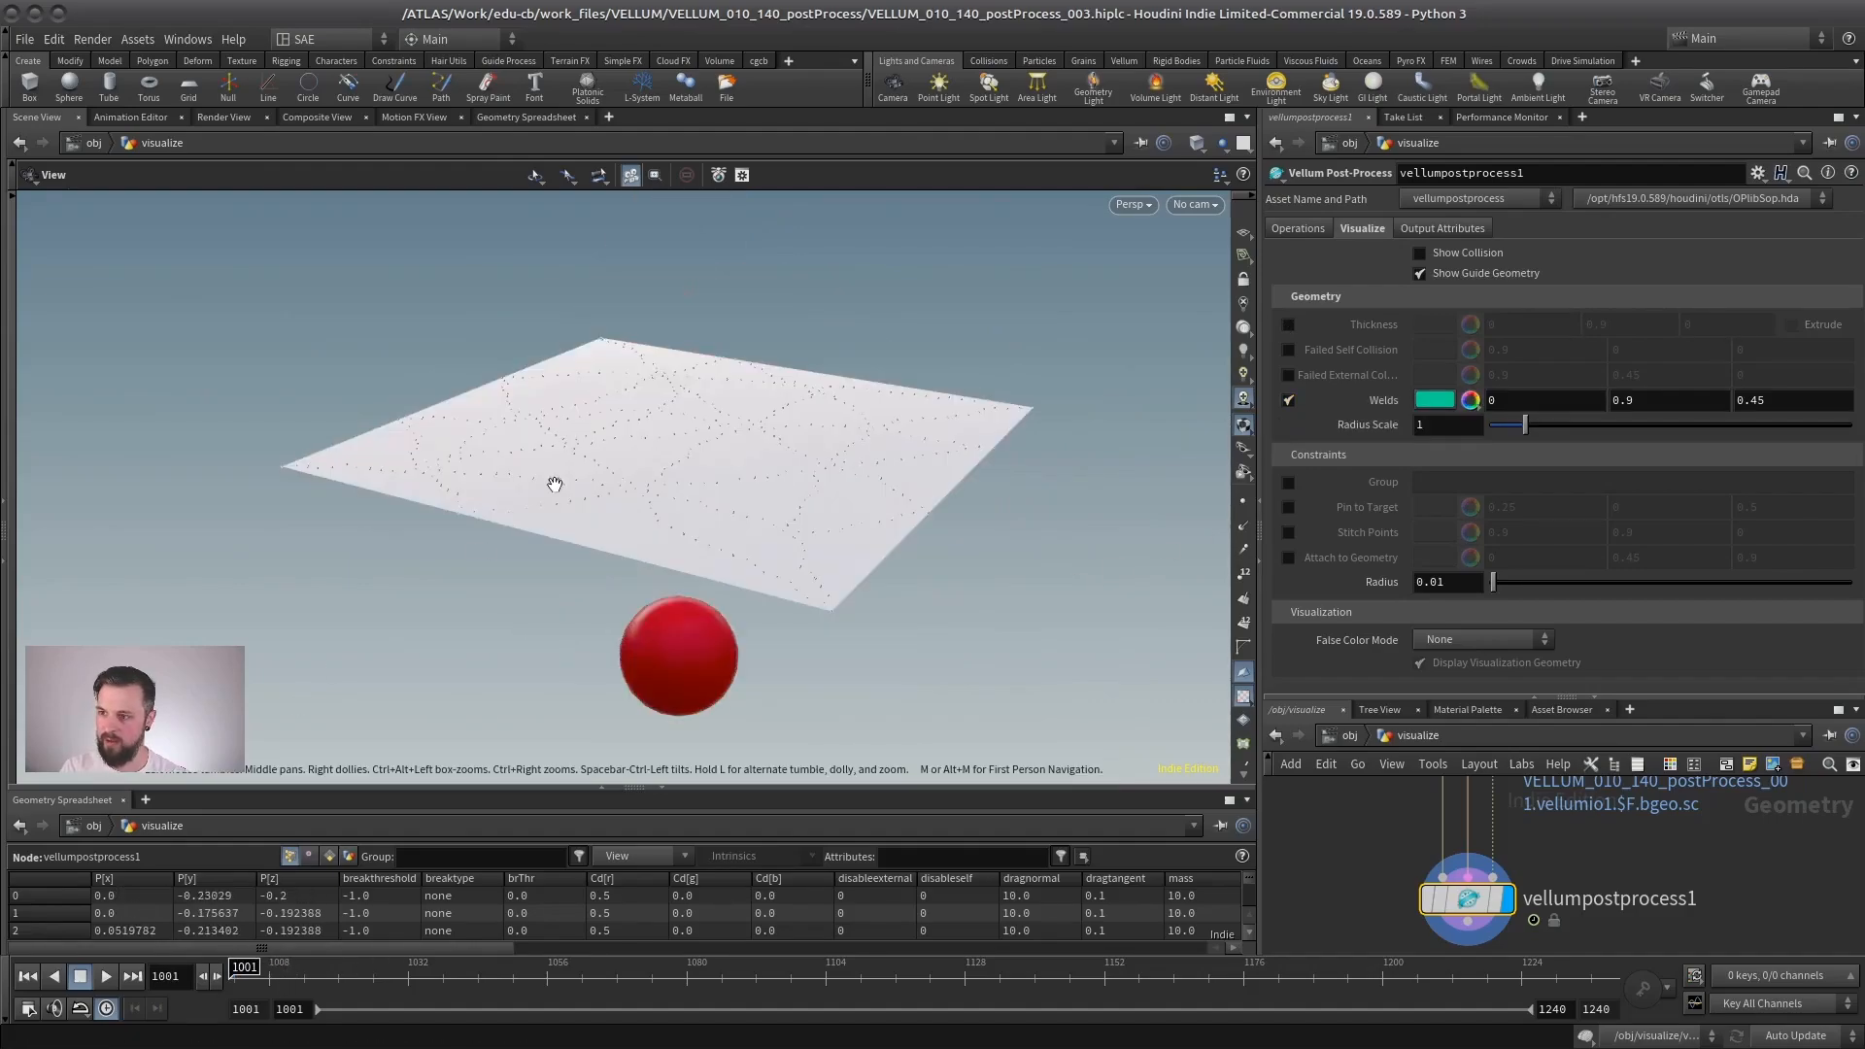
pyautogui.moveTo(554, 482); pyautogui.dragTo(1020, 488)
pyautogui.moveTo(1019, 488); pyautogui.dragTo(830, 484, button='right')
pyautogui.hotkey('shift', 'w')
pyautogui.moveTo(737, 510); pyautogui.dragTo(862, 541, button='middle')
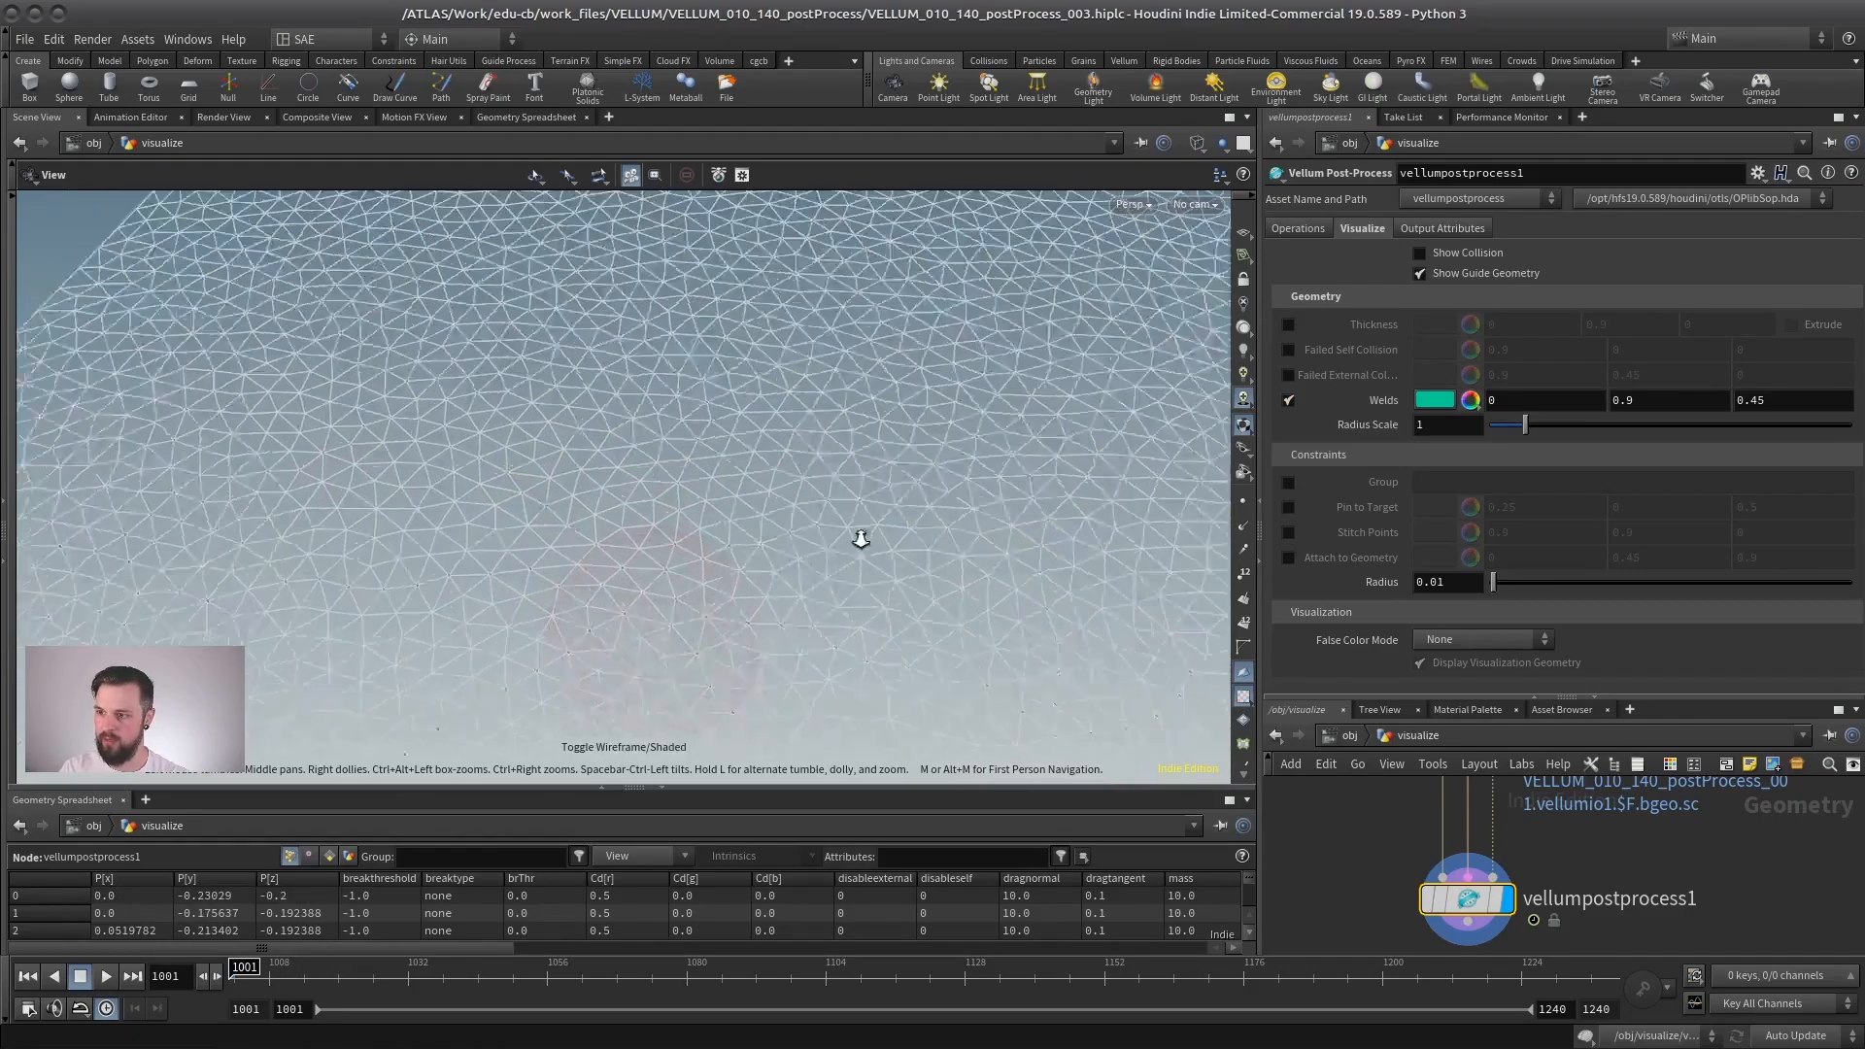
pyautogui.moveTo(861, 541); pyautogui.dragTo(775, 554, button='right')
pyautogui.hotkey('shift', 'w')
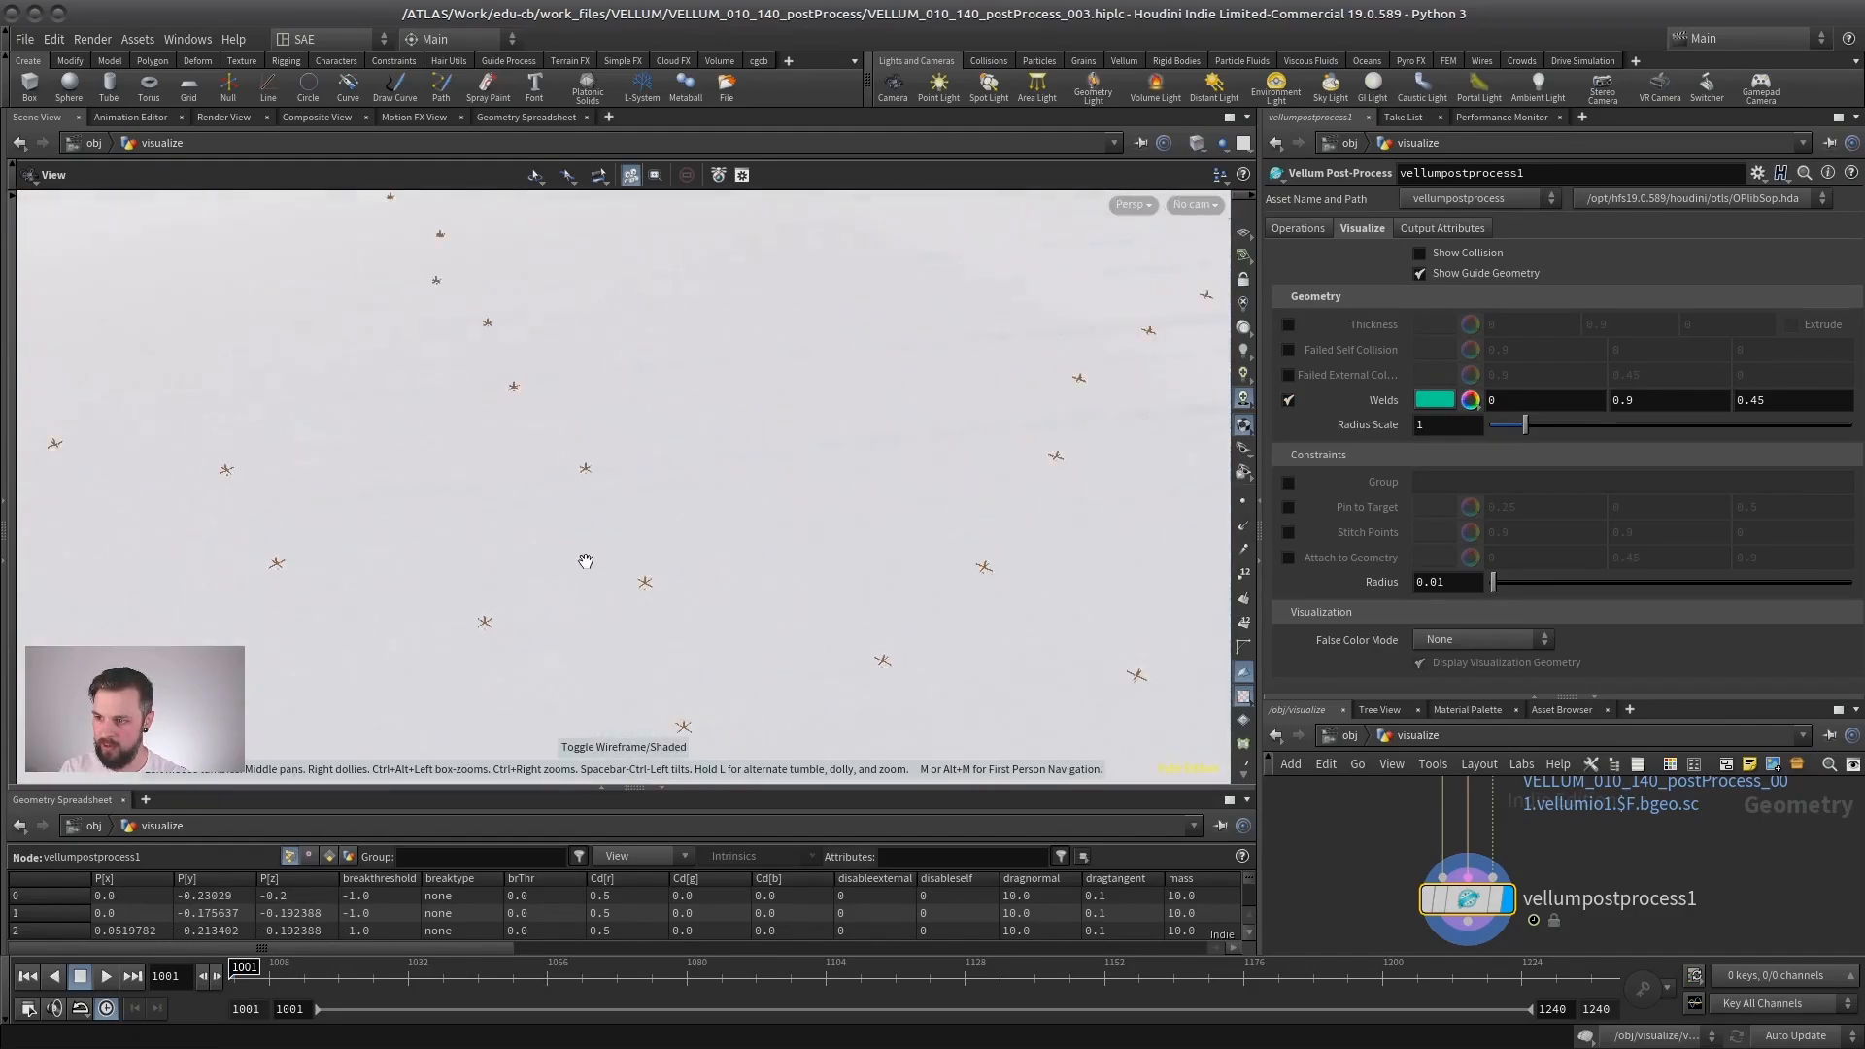
# - Show the reference grid, set the visualization Radius Scale to 9.27 and view the weld markers across the whole cloth
pyautogui.click(1243, 235)
pyautogui.moveTo(505, 506); pyautogui.dragTo(725, 481, button='right')
pyautogui.moveTo(725, 480); pyautogui.dragTo(388, 548, button='middle')
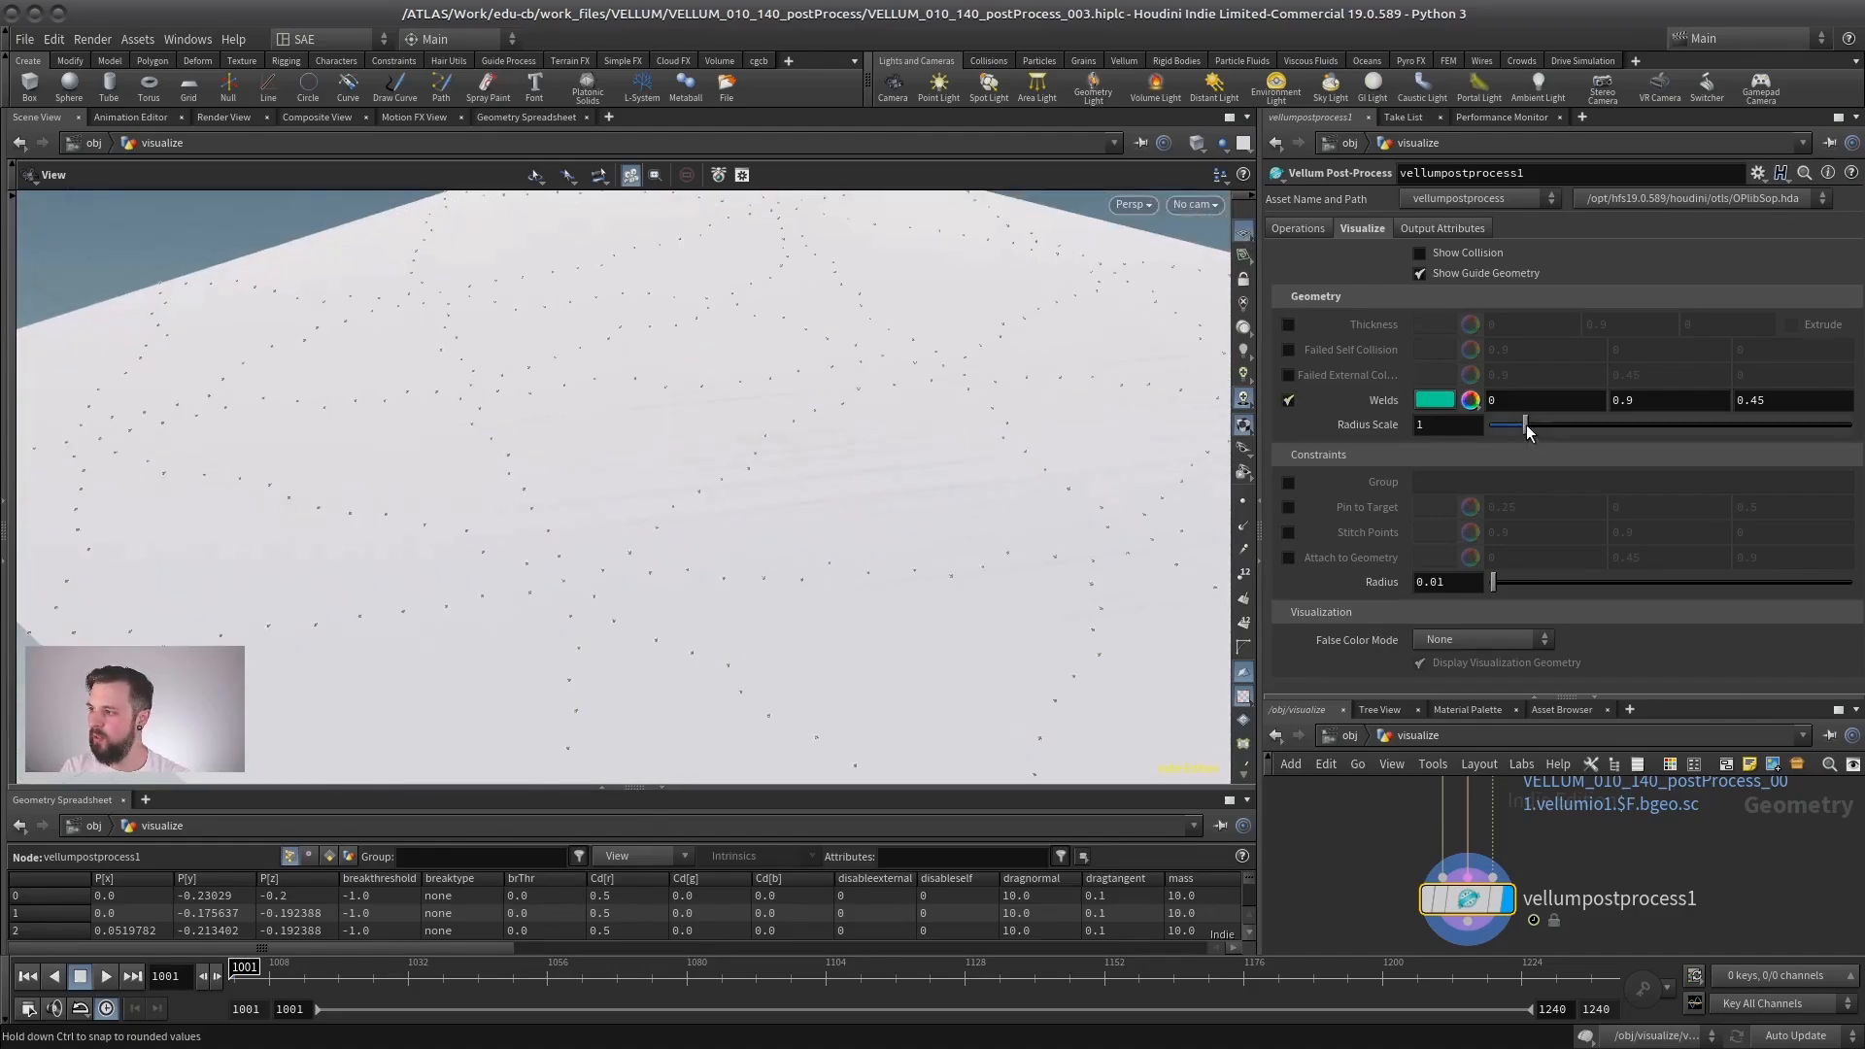
pyautogui.moveTo(1645, 424); pyautogui.dragTo(1824, 424)
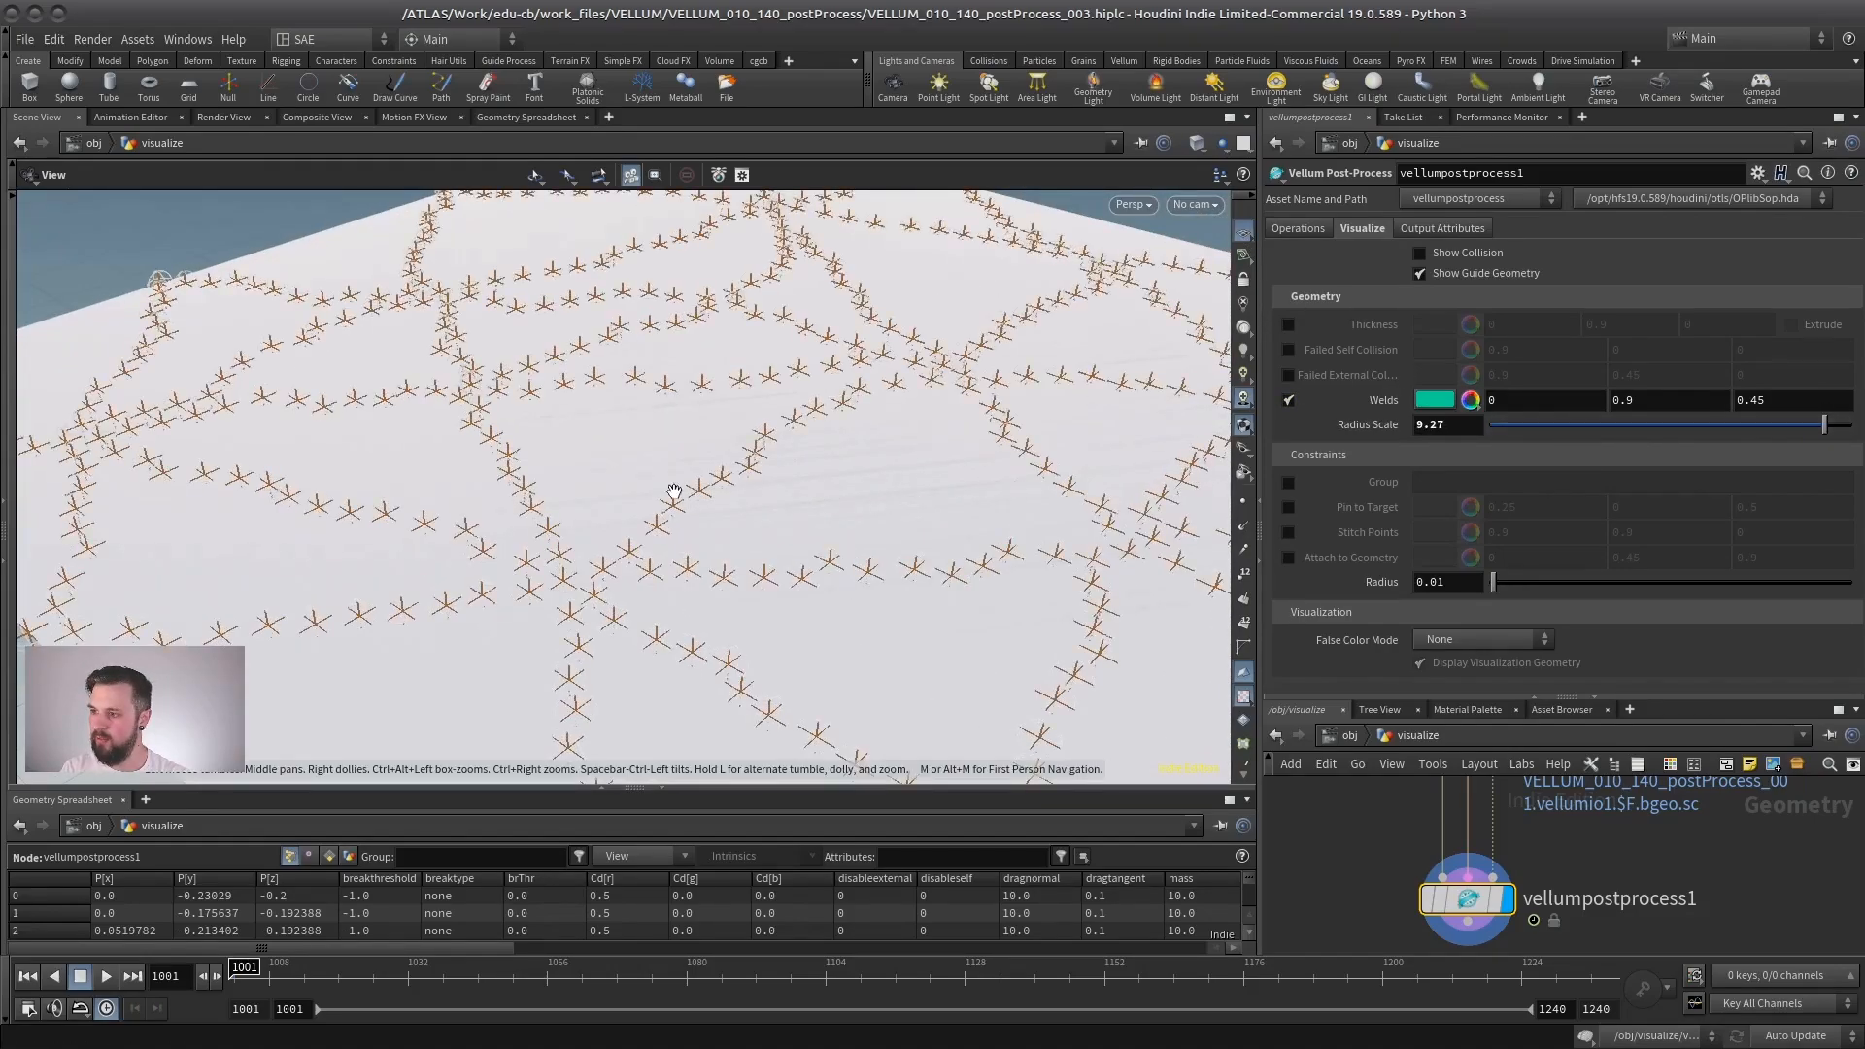
pyautogui.moveTo(658, 491); pyautogui.dragTo(830, 484)
pyautogui.moveTo(830, 484); pyautogui.dragTo(800, 491, button='right')
pyautogui.moveTo(799, 492); pyautogui.dragTo(678, 489, button='middle')
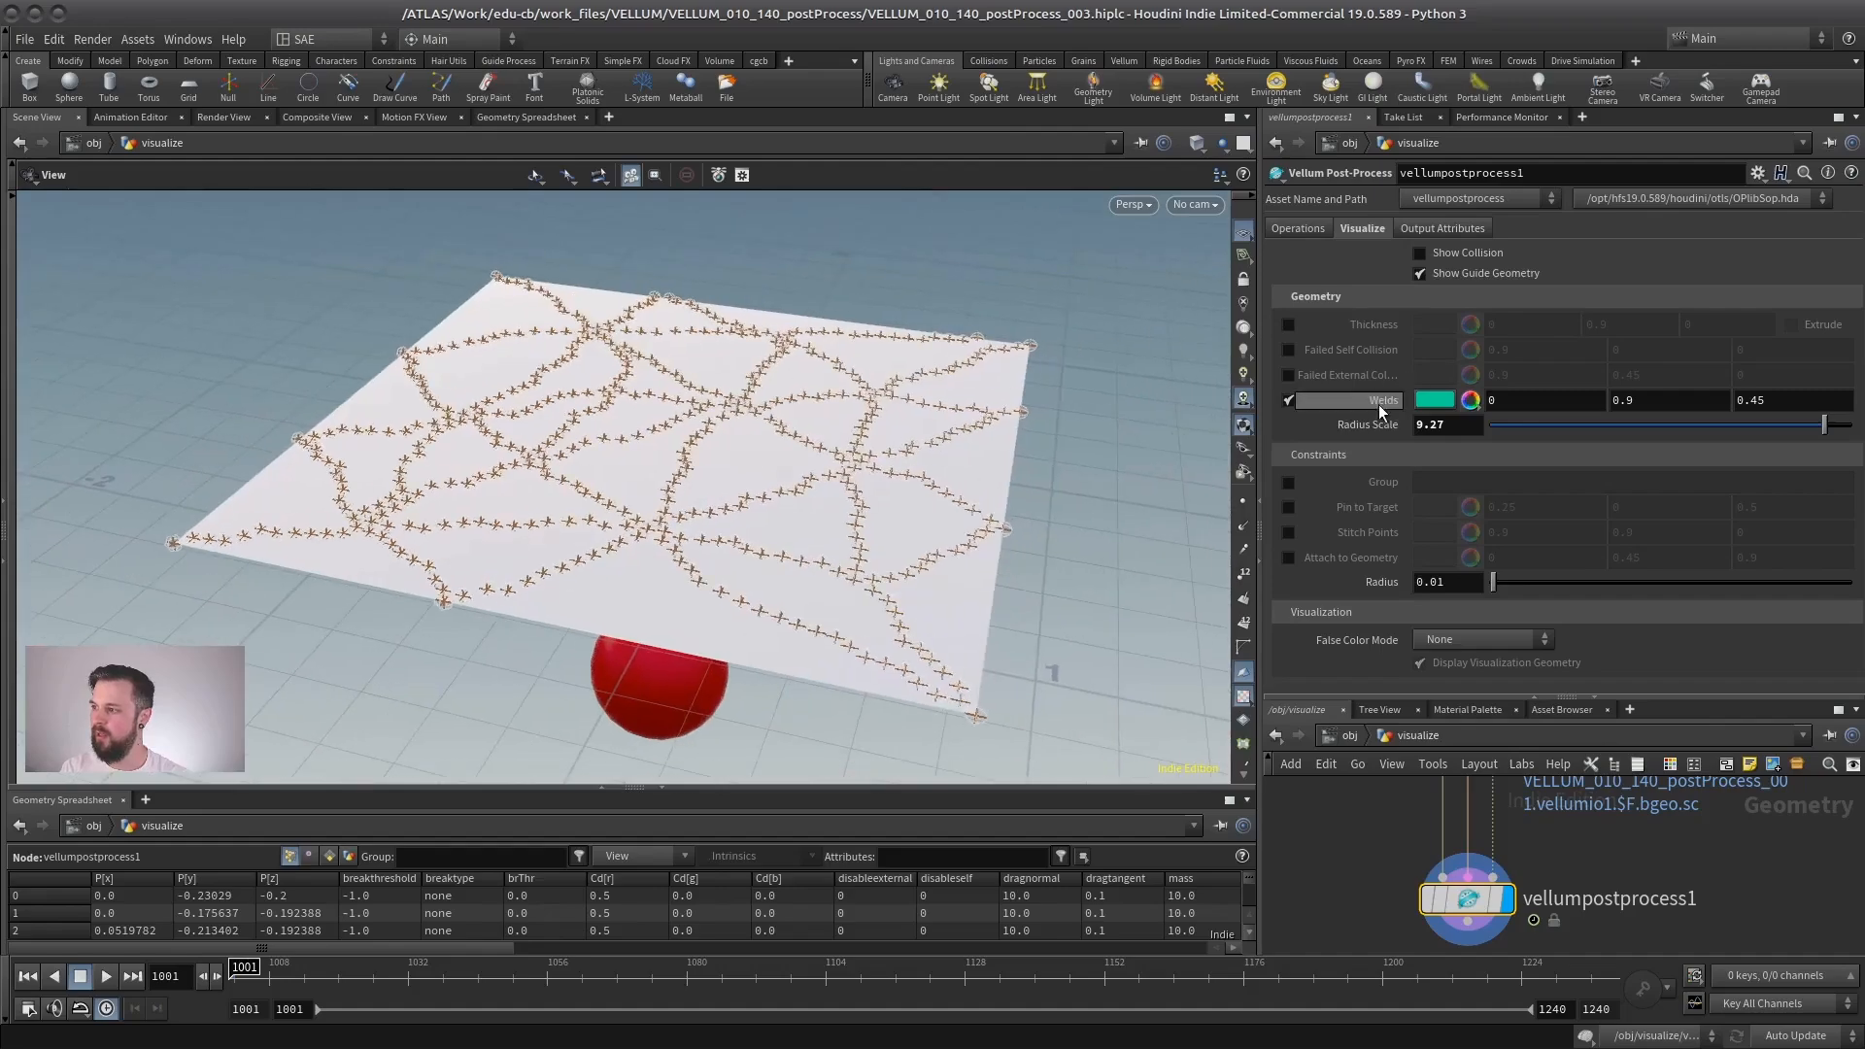
# - Turn off the Welds visualization and preview Pin to Target, Stitch Points and Attach to Geometry one after another, leaving each off
pyautogui.click(1288, 400)
pyautogui.click(1288, 506)
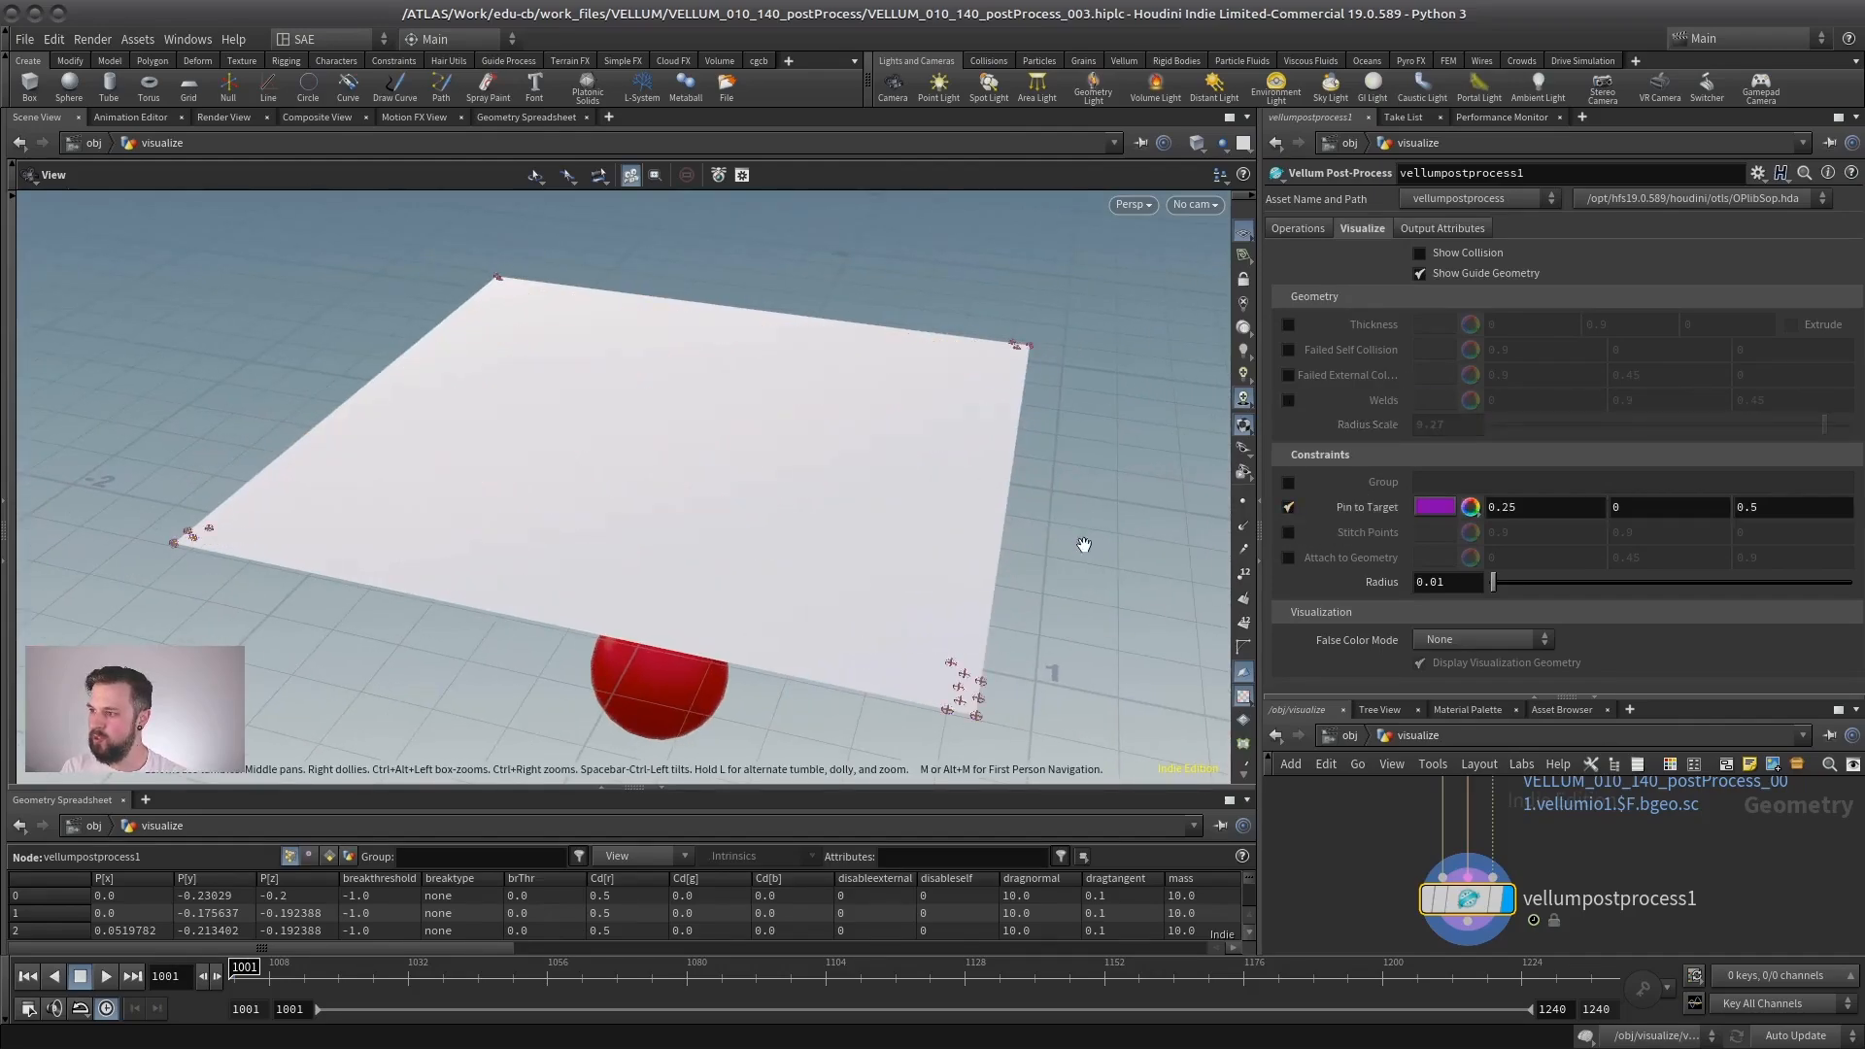
pyautogui.click(1288, 506)
pyautogui.click(1288, 532)
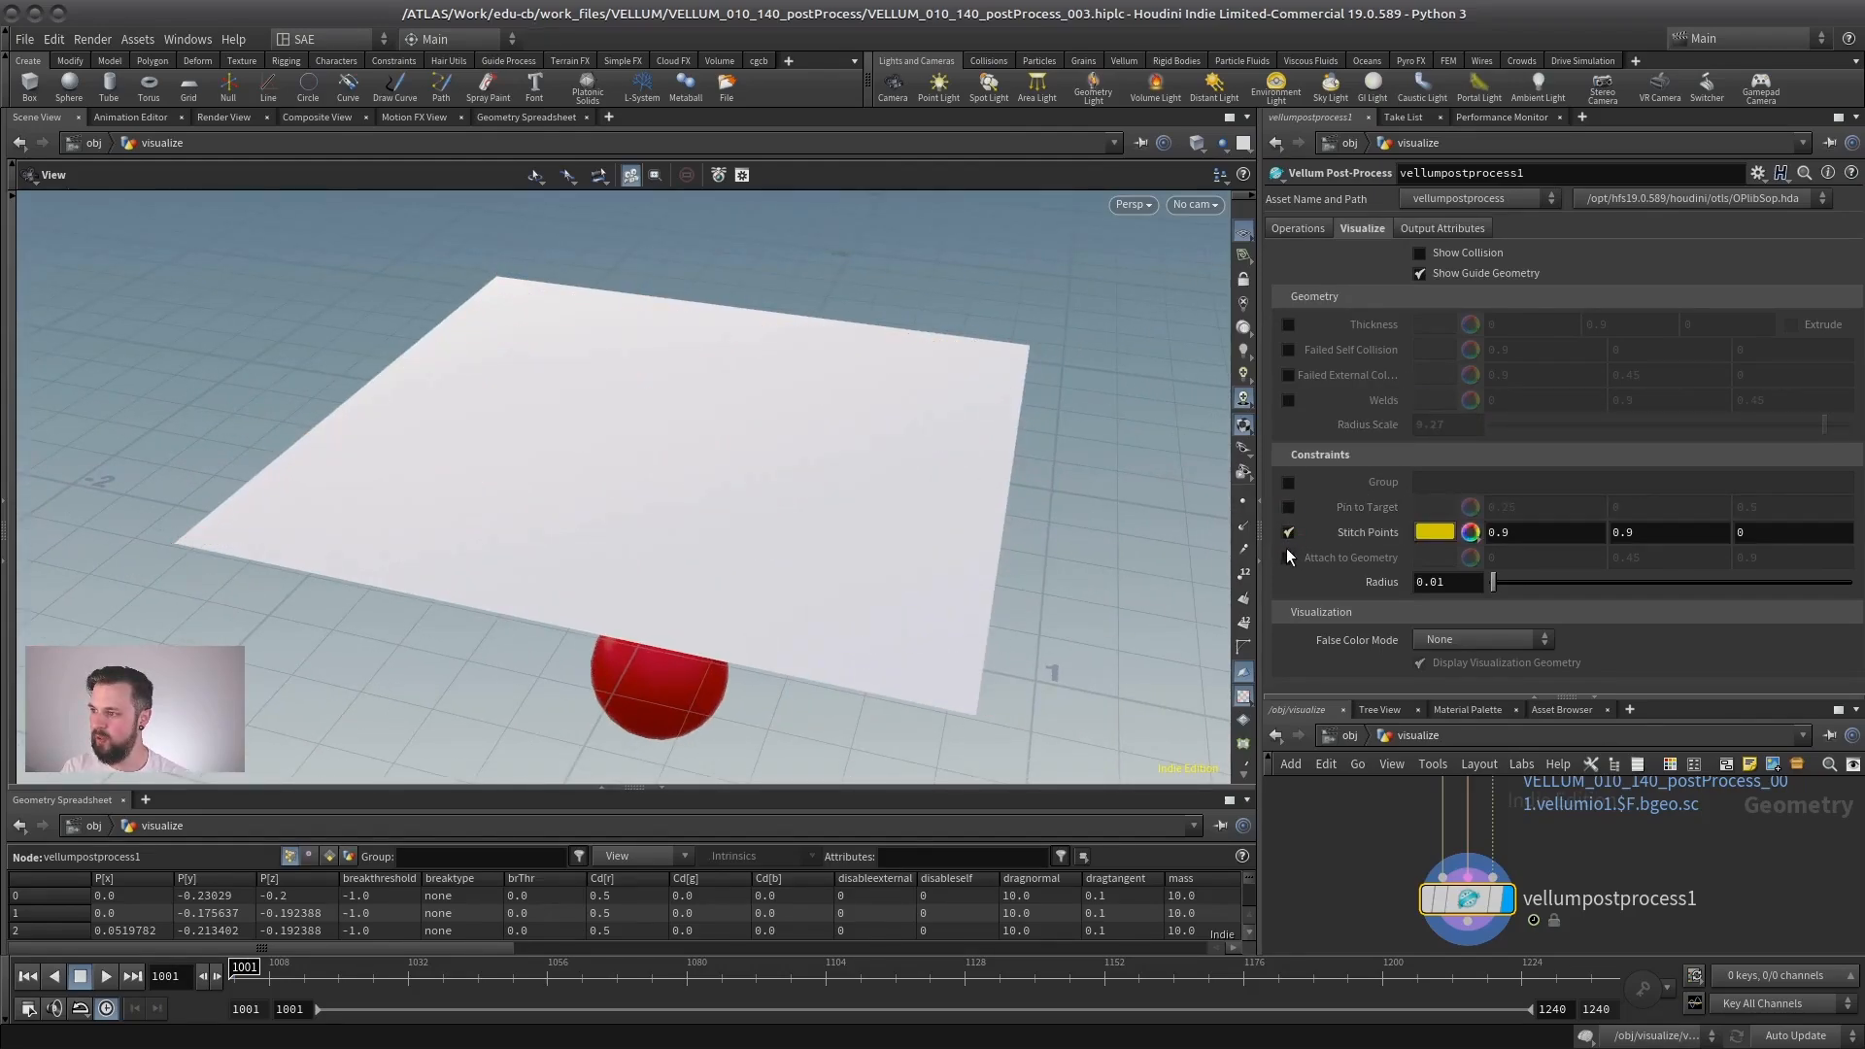
pyautogui.click(1287, 532)
pyautogui.click(1289, 558)
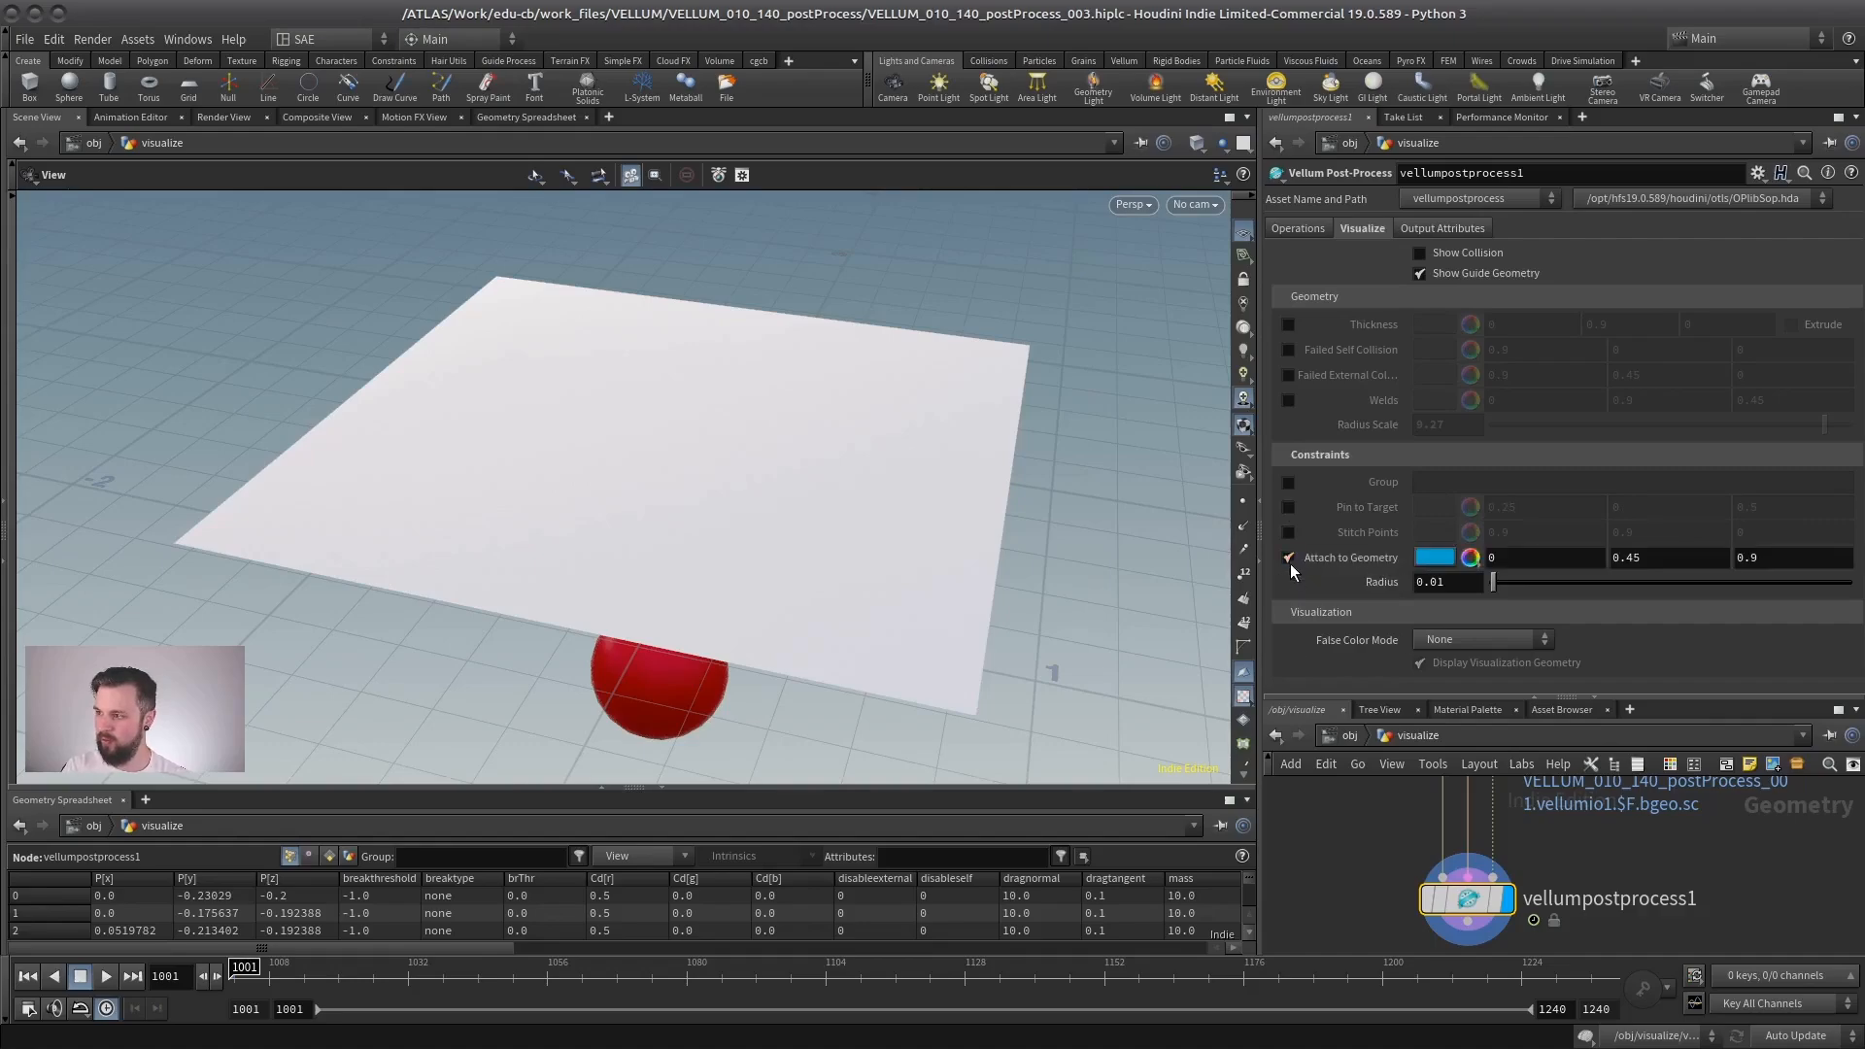
pyautogui.click(1288, 557)
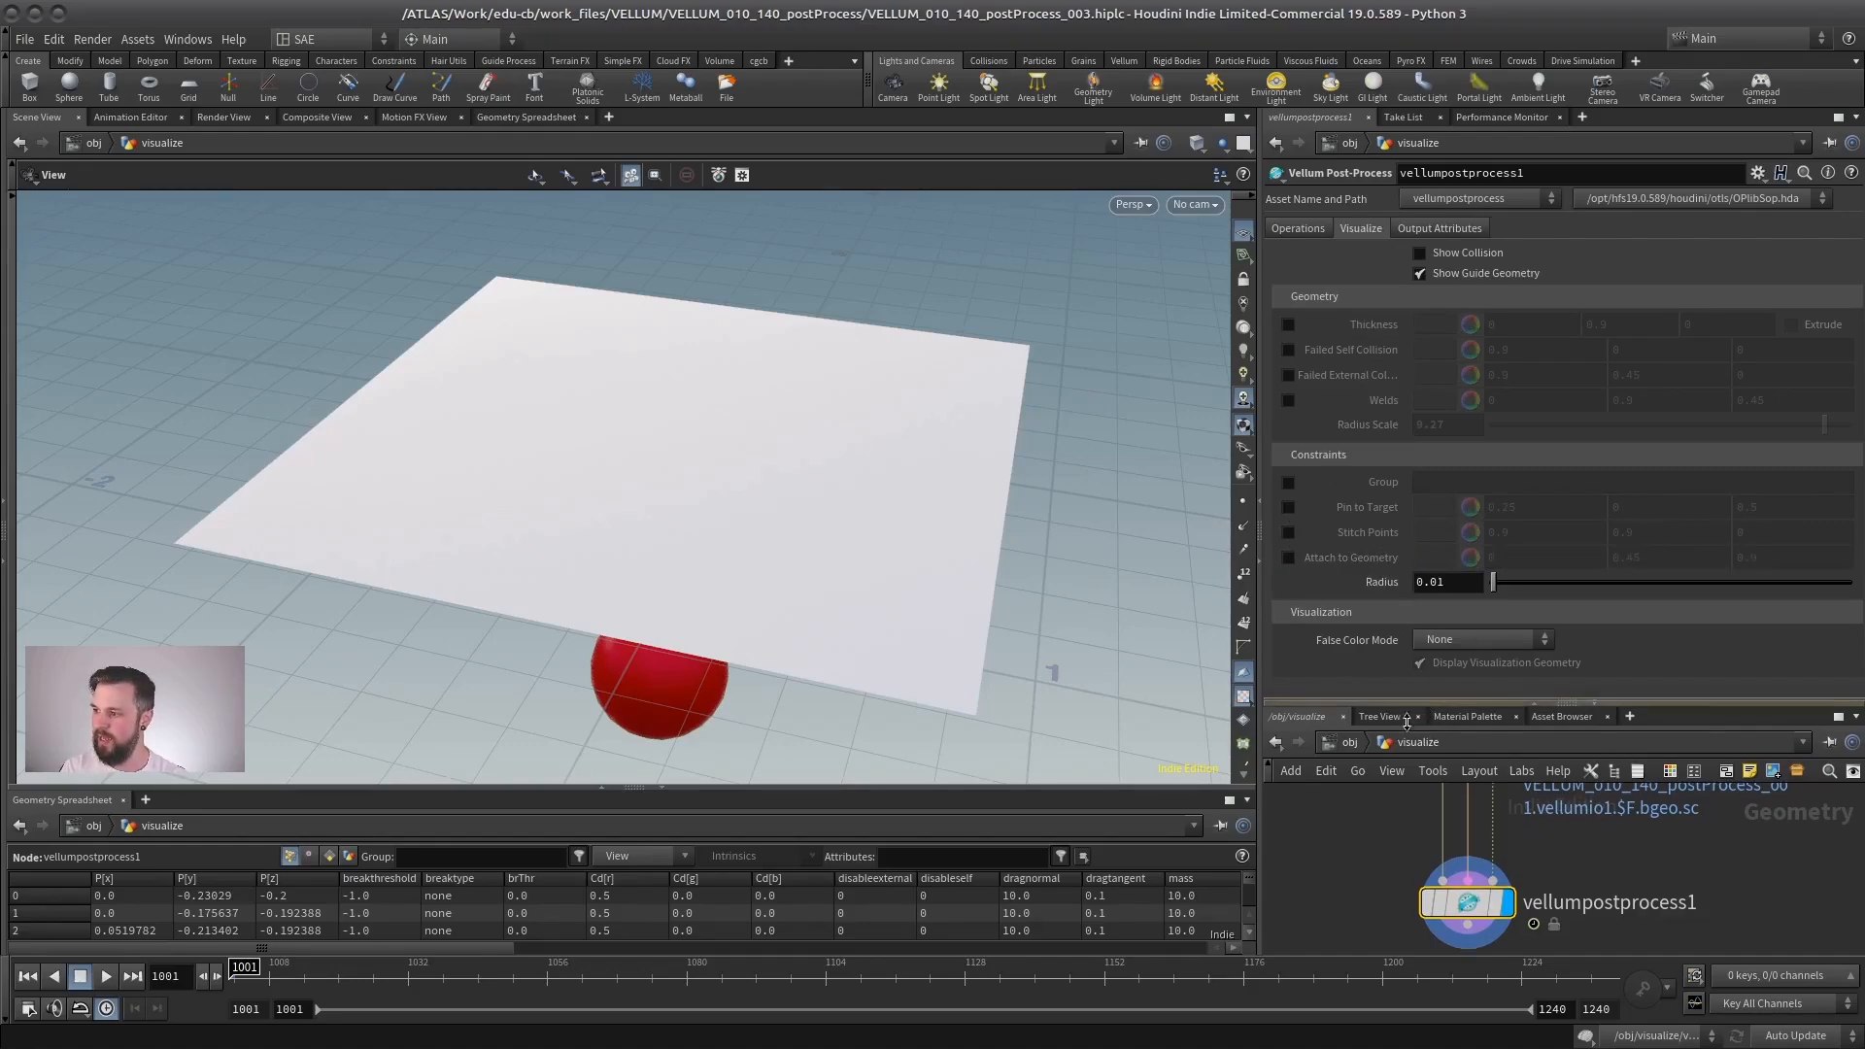
# - Set the post-process node's False Color Mode to Stretch Stress and examine the tearing cloth at frames 1026 and 1045
pyautogui.moveTo(1420, 697); pyautogui.dragTo(1420, 780)
pyautogui.click(1433, 637)
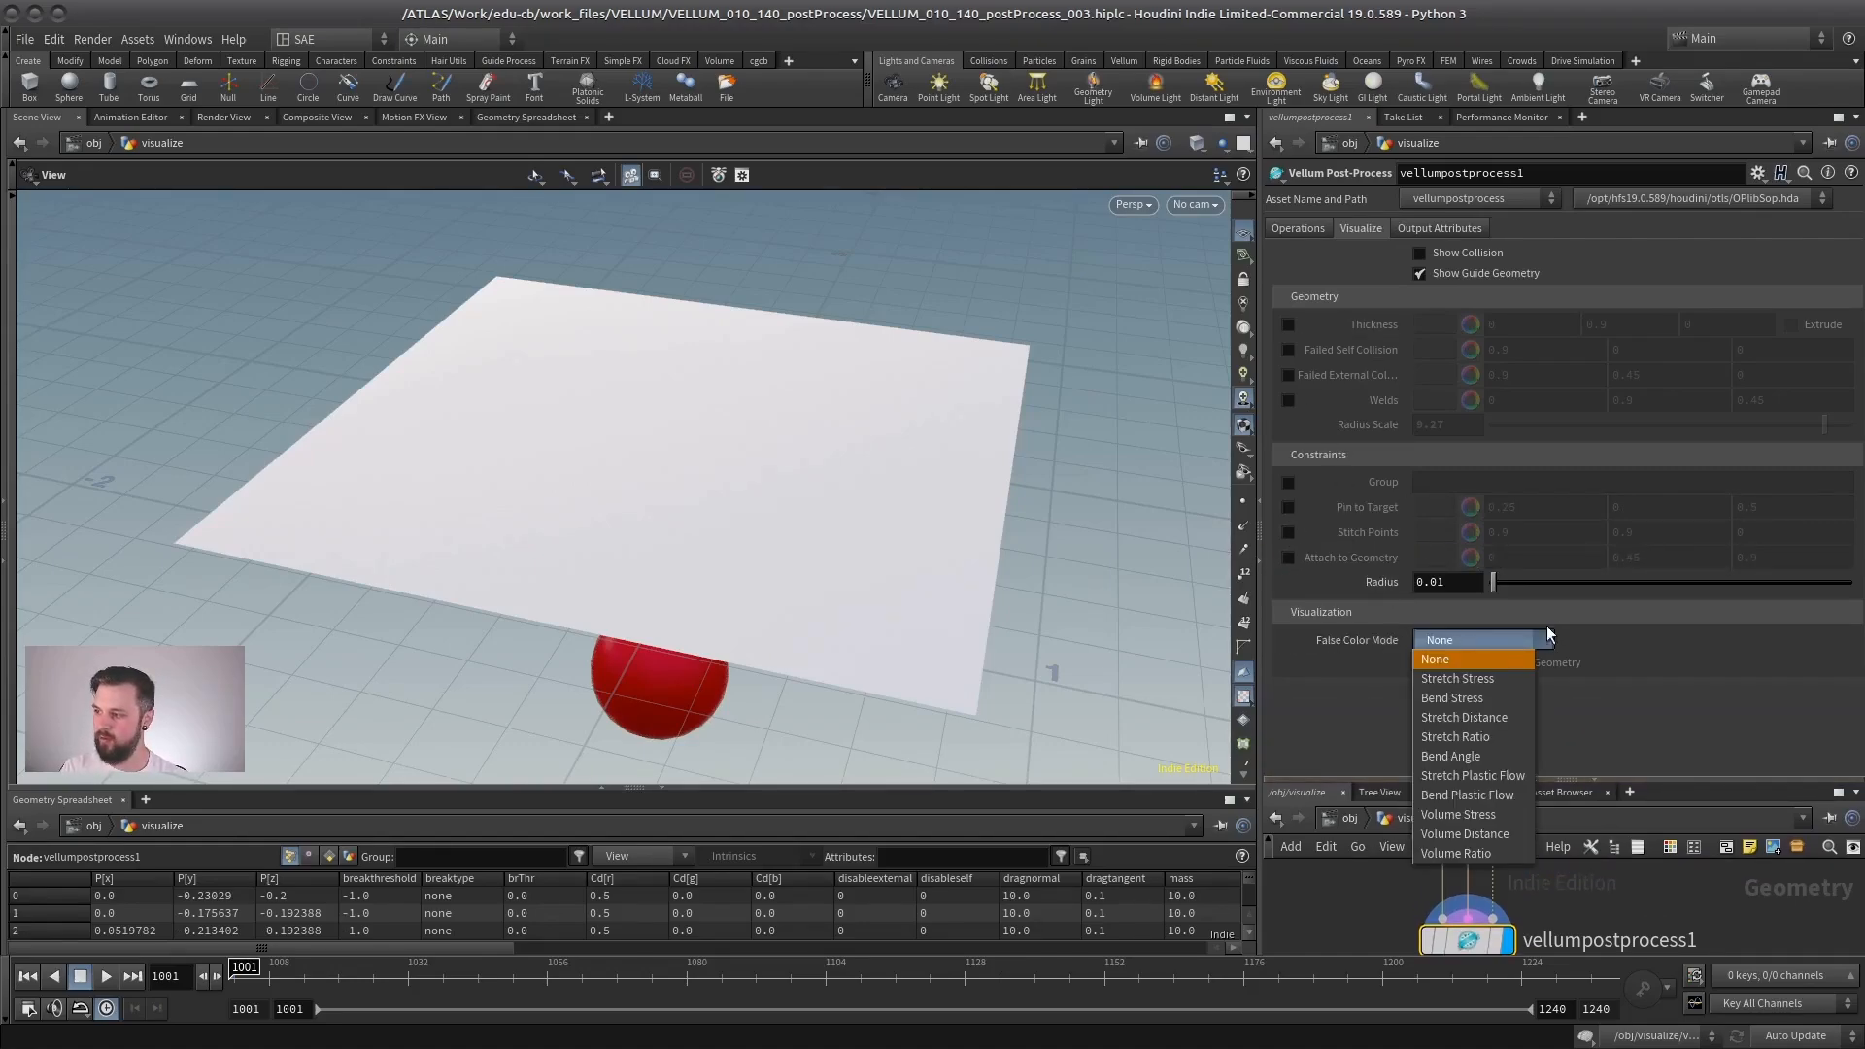
pyautogui.click(1457, 678)
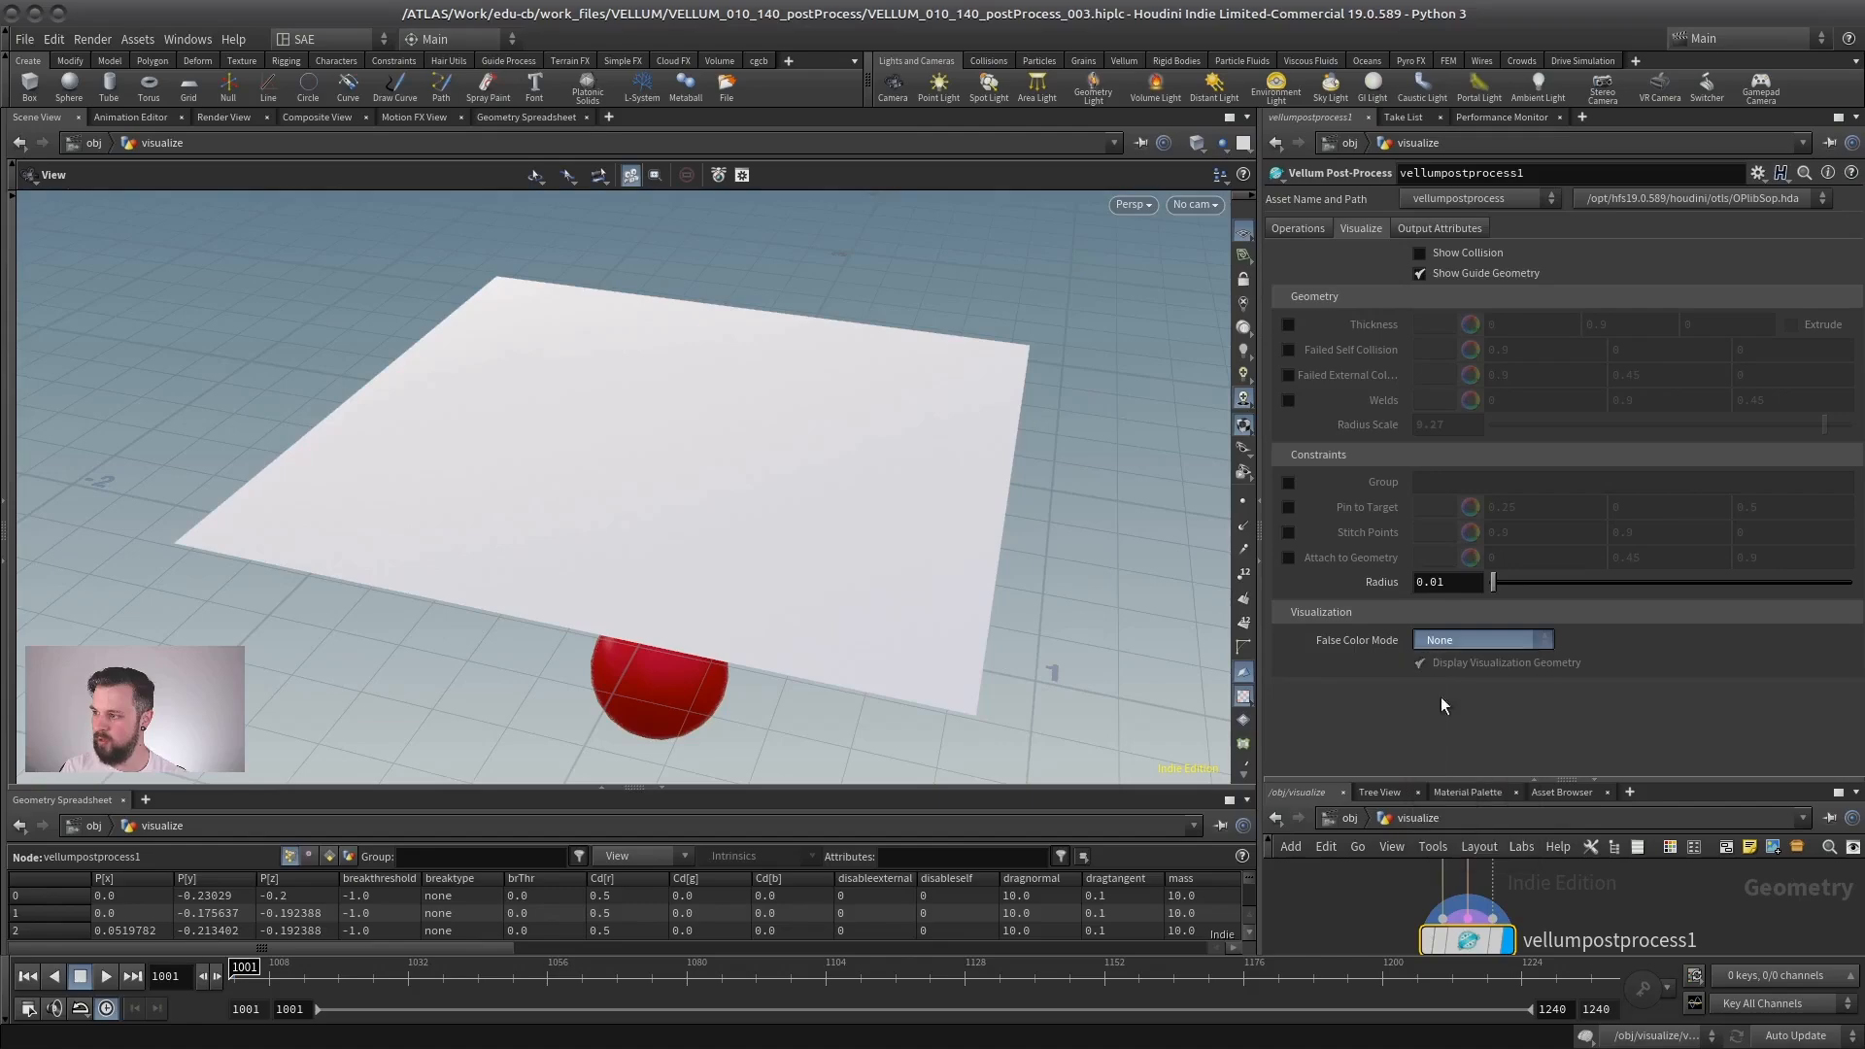
pyautogui.moveTo(849, 466); pyautogui.dragTo(528, 806)
pyautogui.moveTo(270, 973); pyautogui.dragTo(374, 973)
pyautogui.moveTo(804, 493); pyautogui.dragTo(509, 494, button='right')
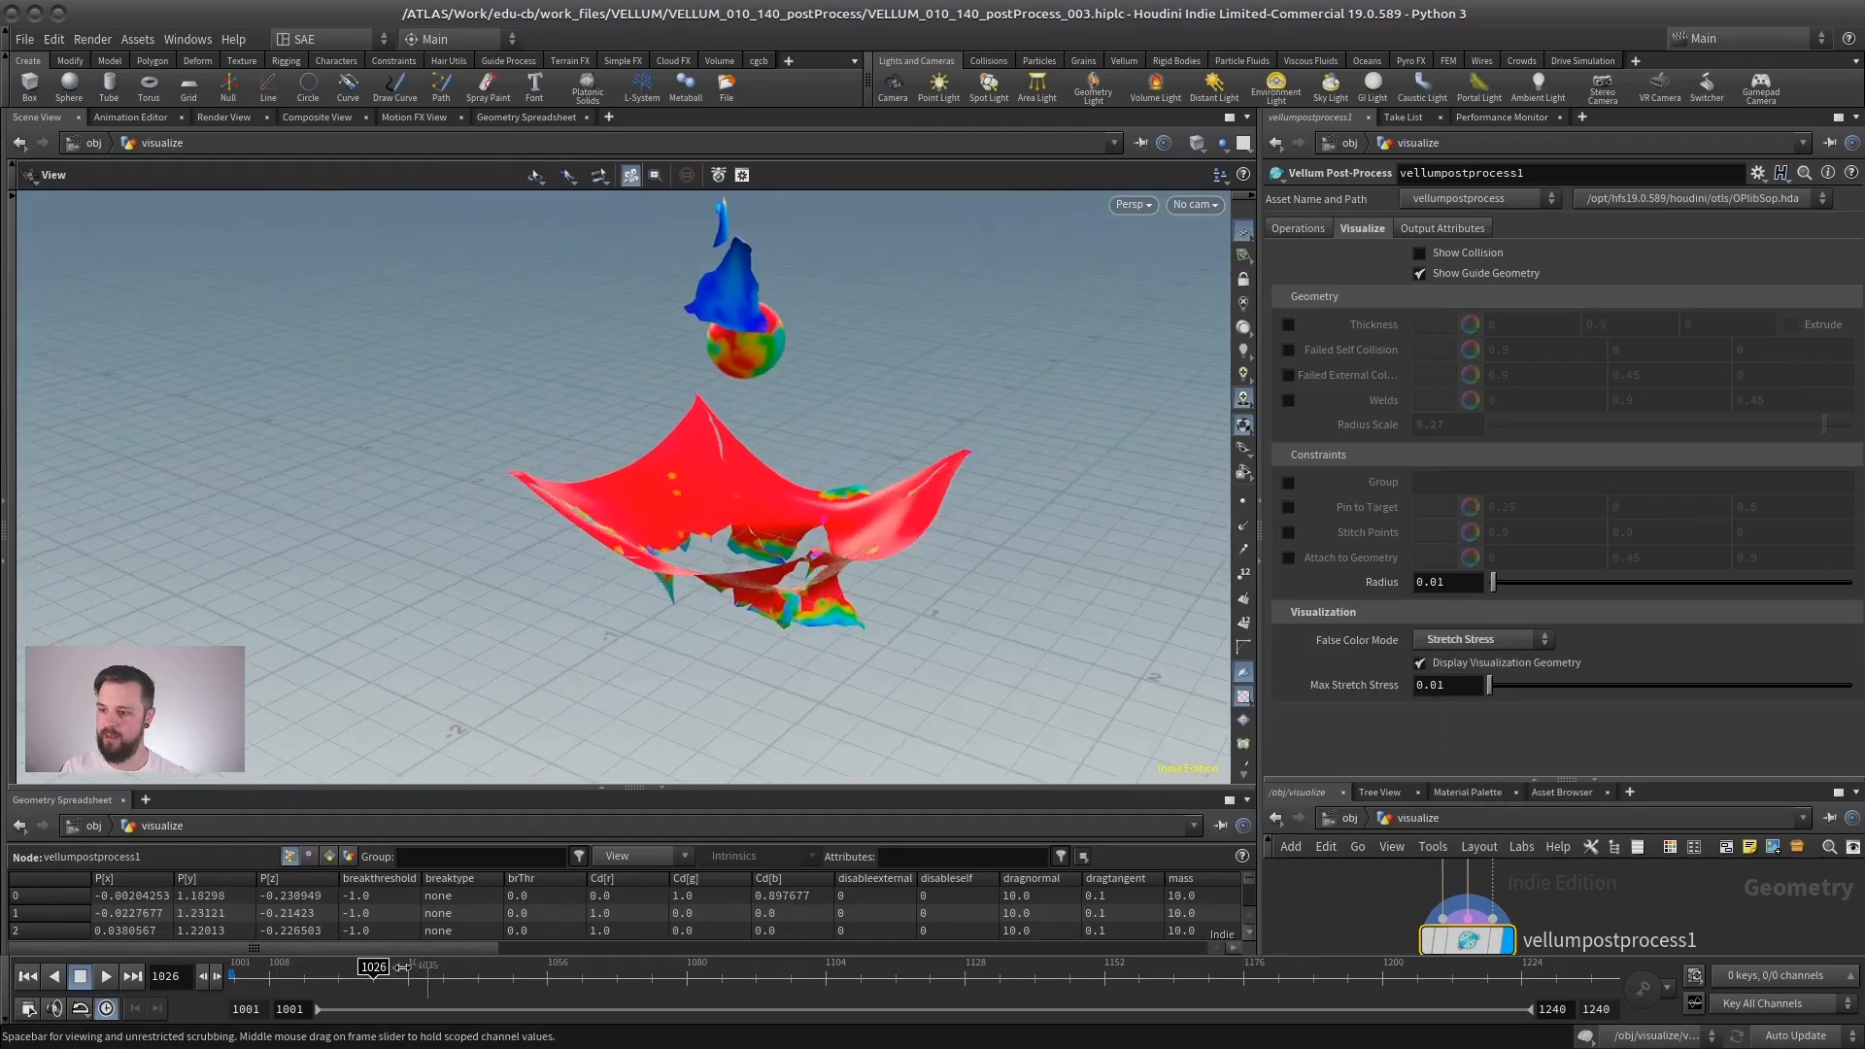
pyautogui.moveTo(373, 973); pyautogui.dragTo(461, 961)
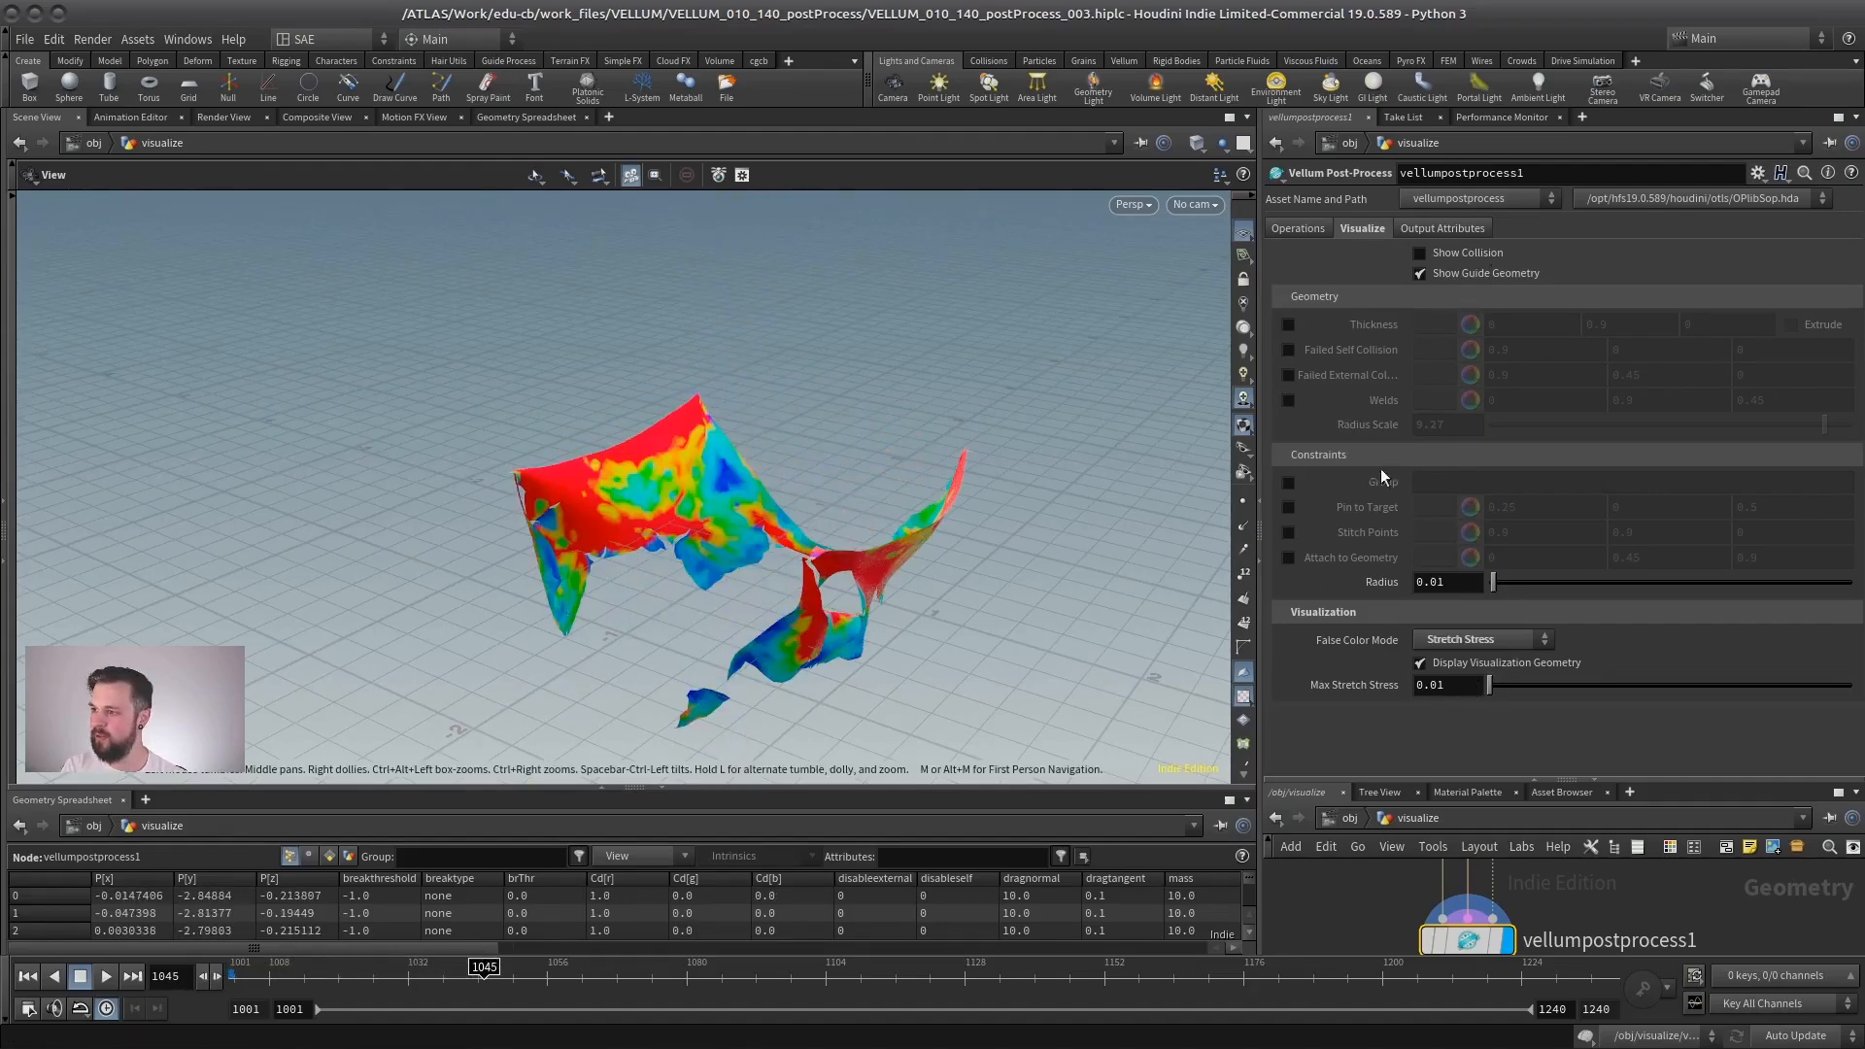
pyautogui.moveTo(673, 472)
pyautogui.mouseDown()
pyautogui.moveTo(755, 471)
pyautogui.moveTo(645, 488)
pyautogui.mouseUp()
pyautogui.moveTo(645, 487); pyautogui.dragTo(1080, 376, button='right')
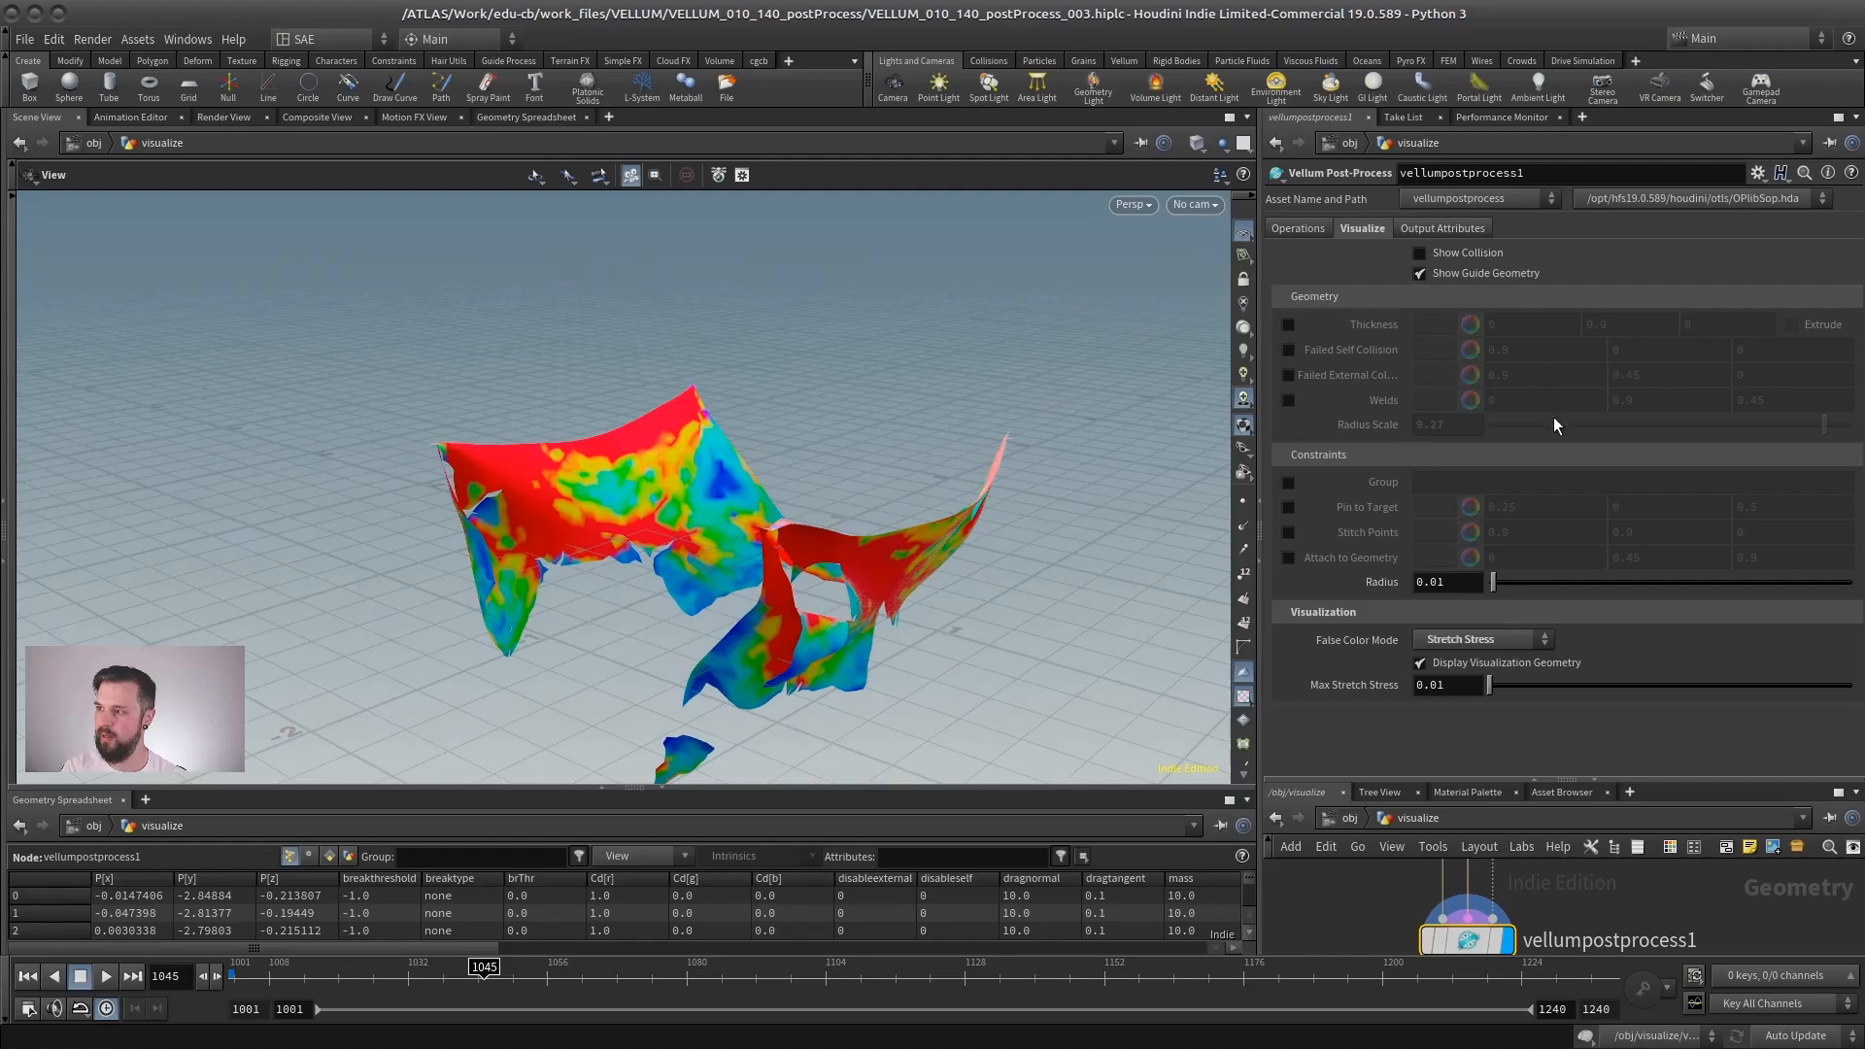
# - Set the post-process operation's Subdivision to Catmull-Clark at frame 1026 and inspect the denser cloth mesh in wireframe
pyautogui.moveTo(1428, 779); pyautogui.dragTo(1413, 522)
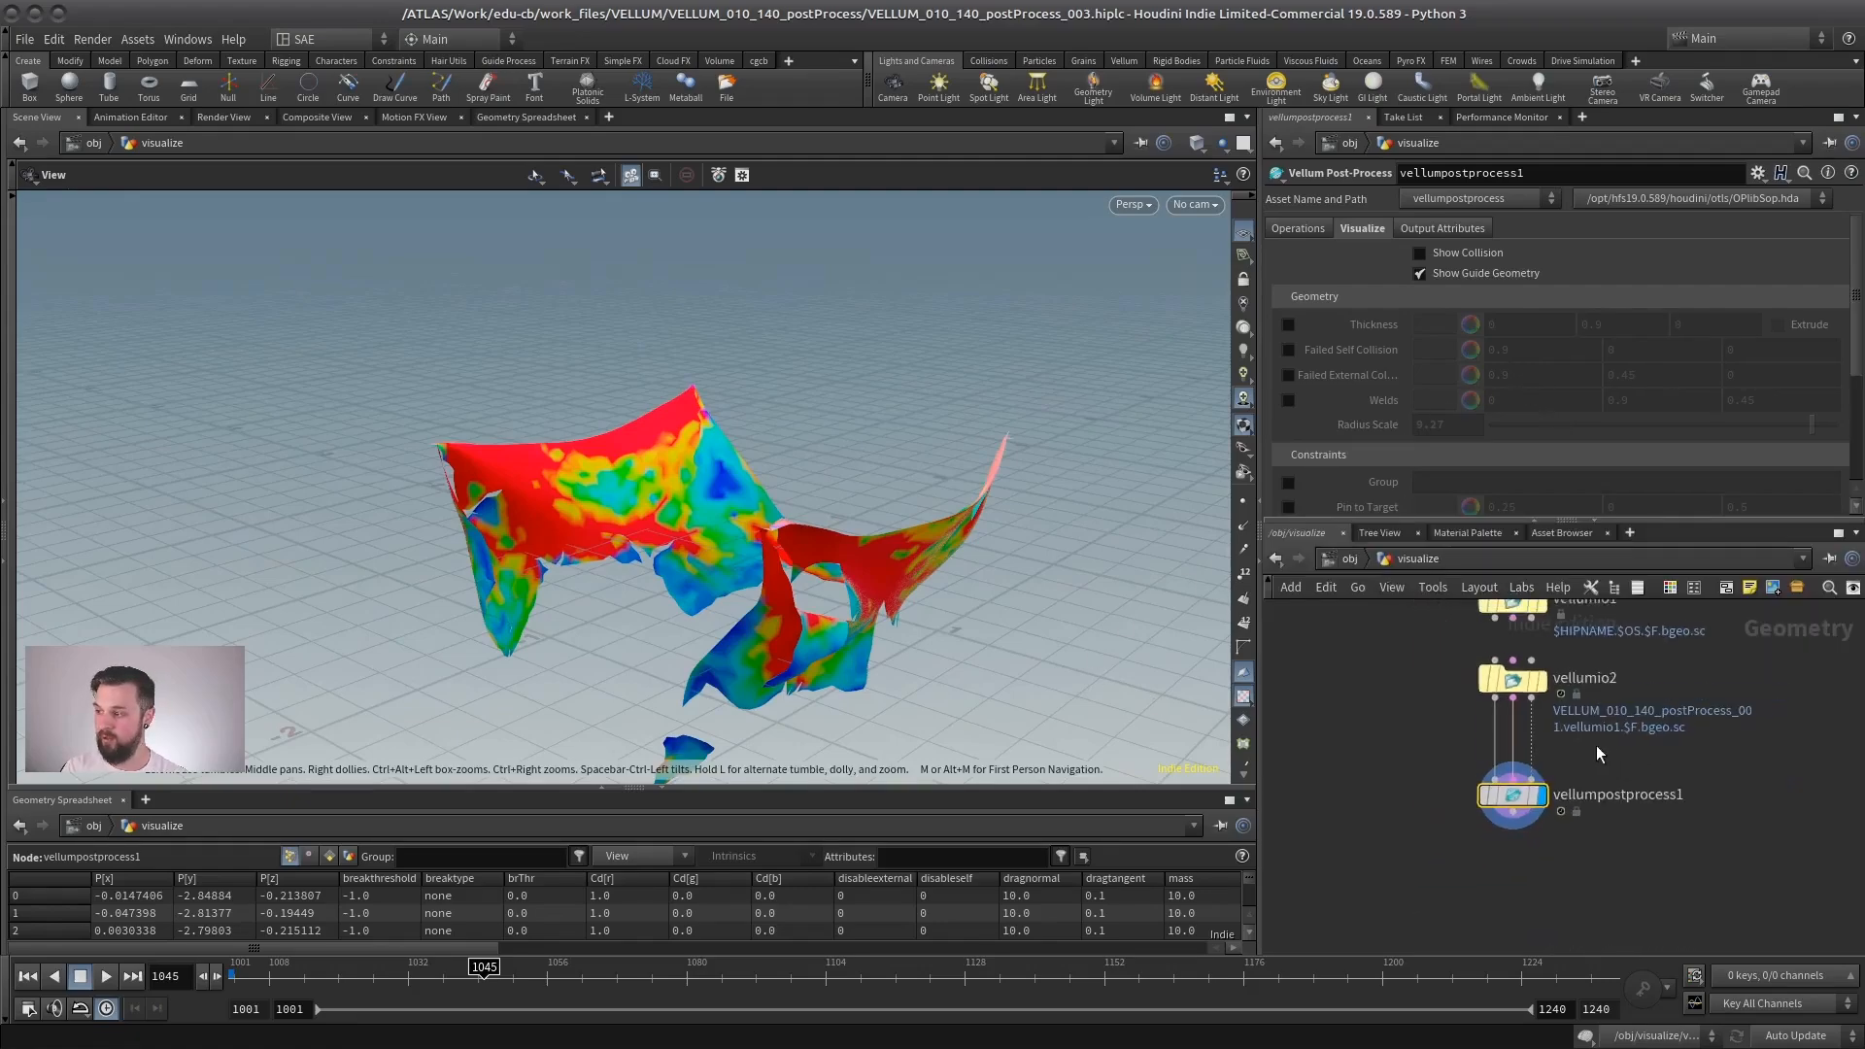
pyautogui.scroll(-5, 1317, 279)
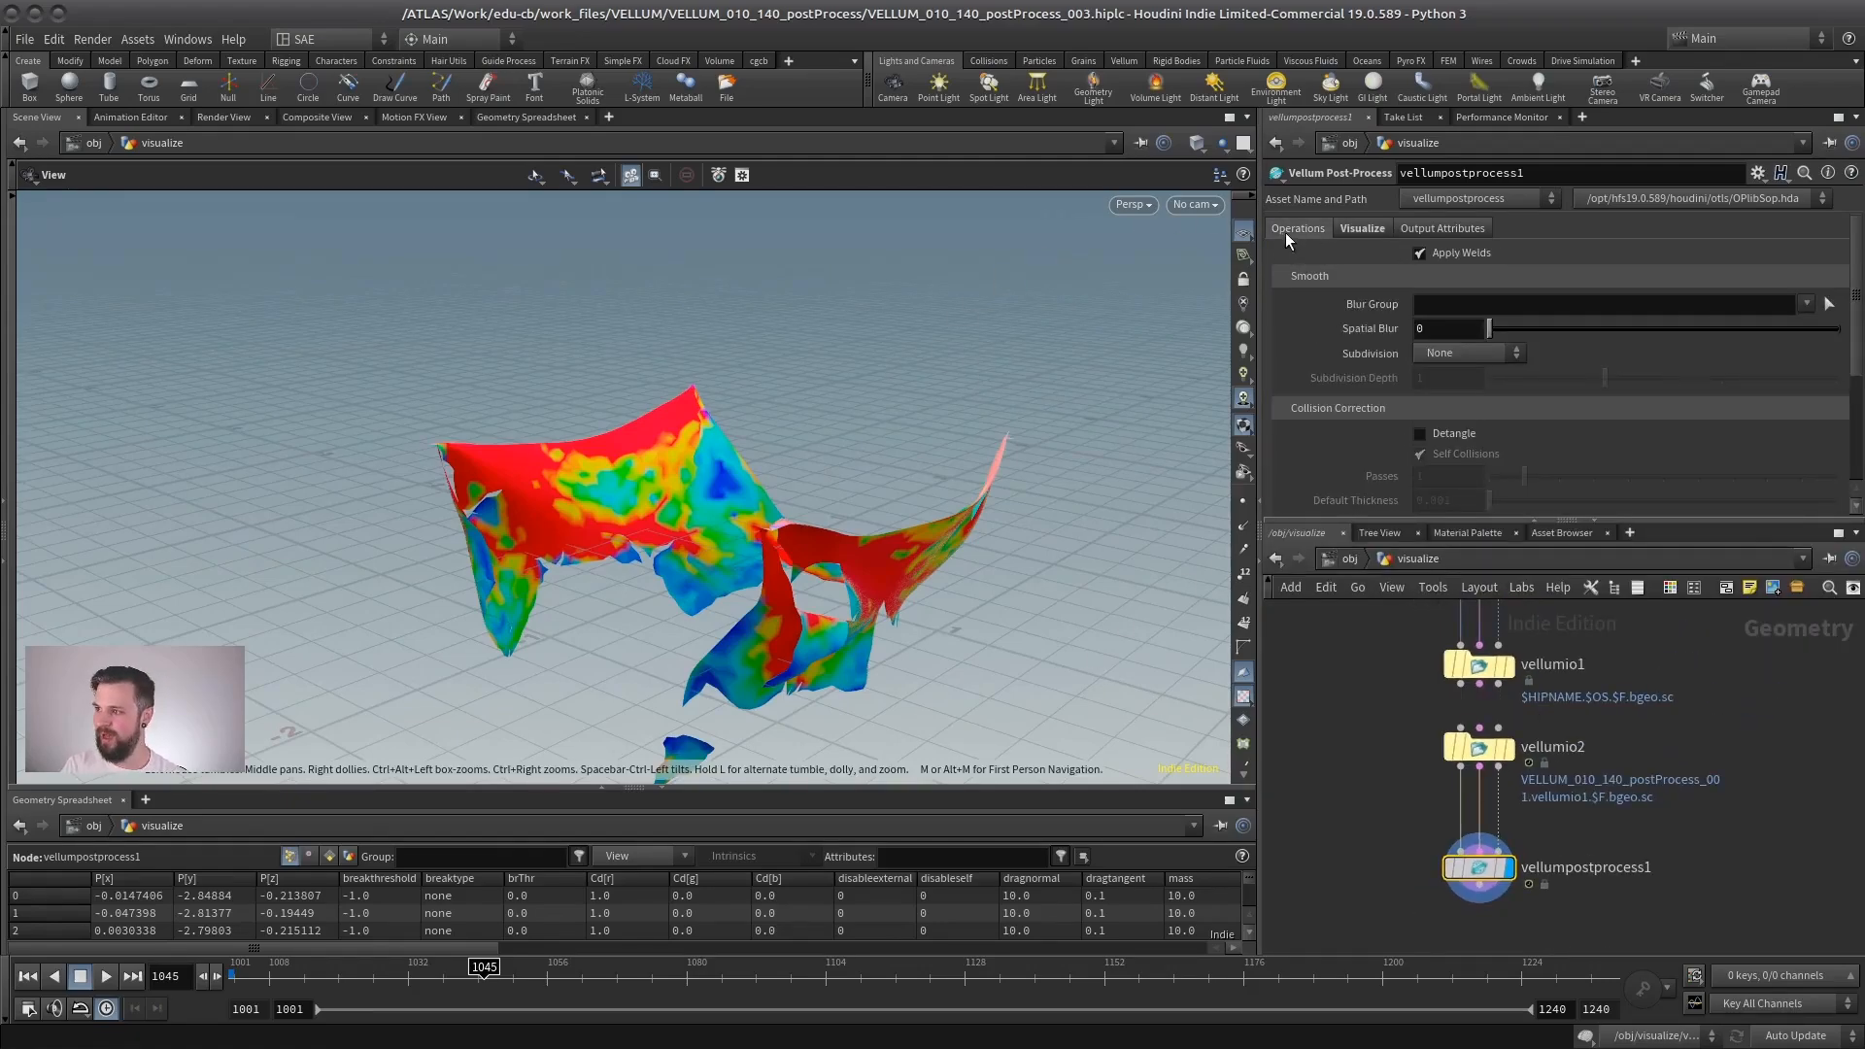
pyautogui.moveTo(1431, 523); pyautogui.dragTo(1418, 685)
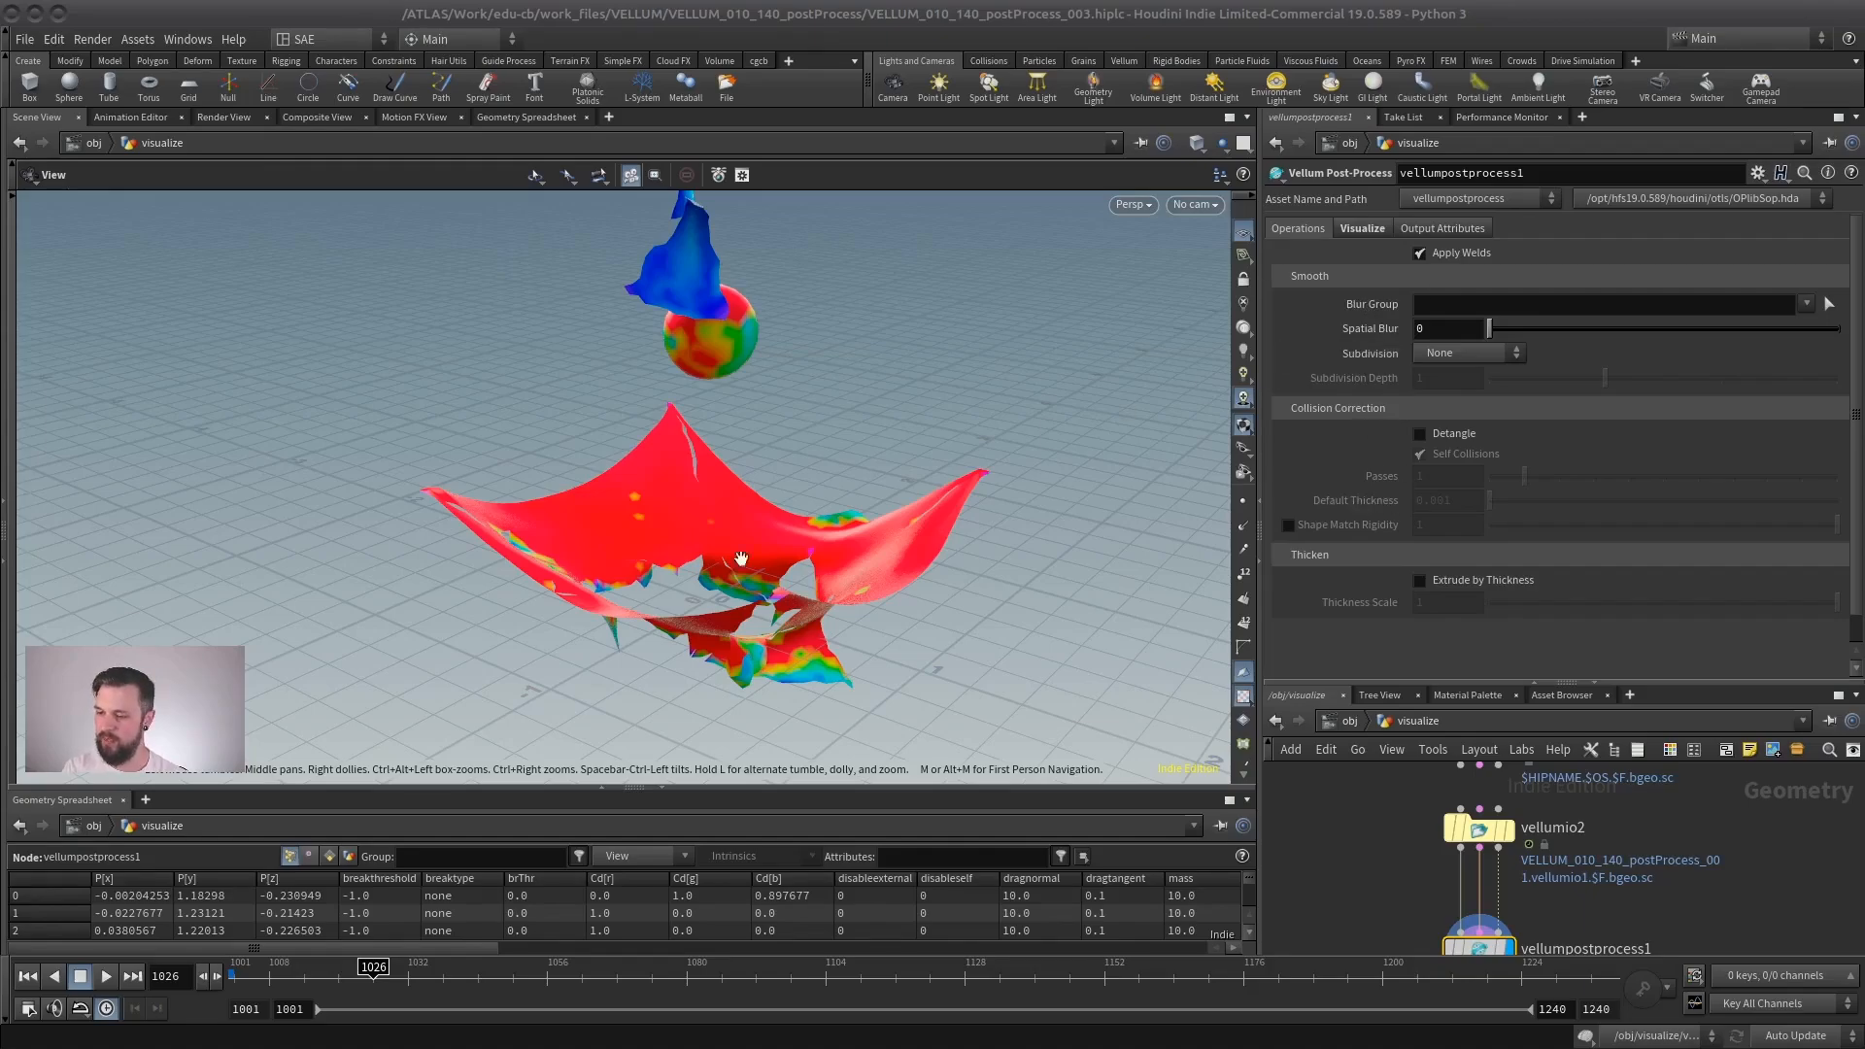
pyautogui.click(1481, 353)
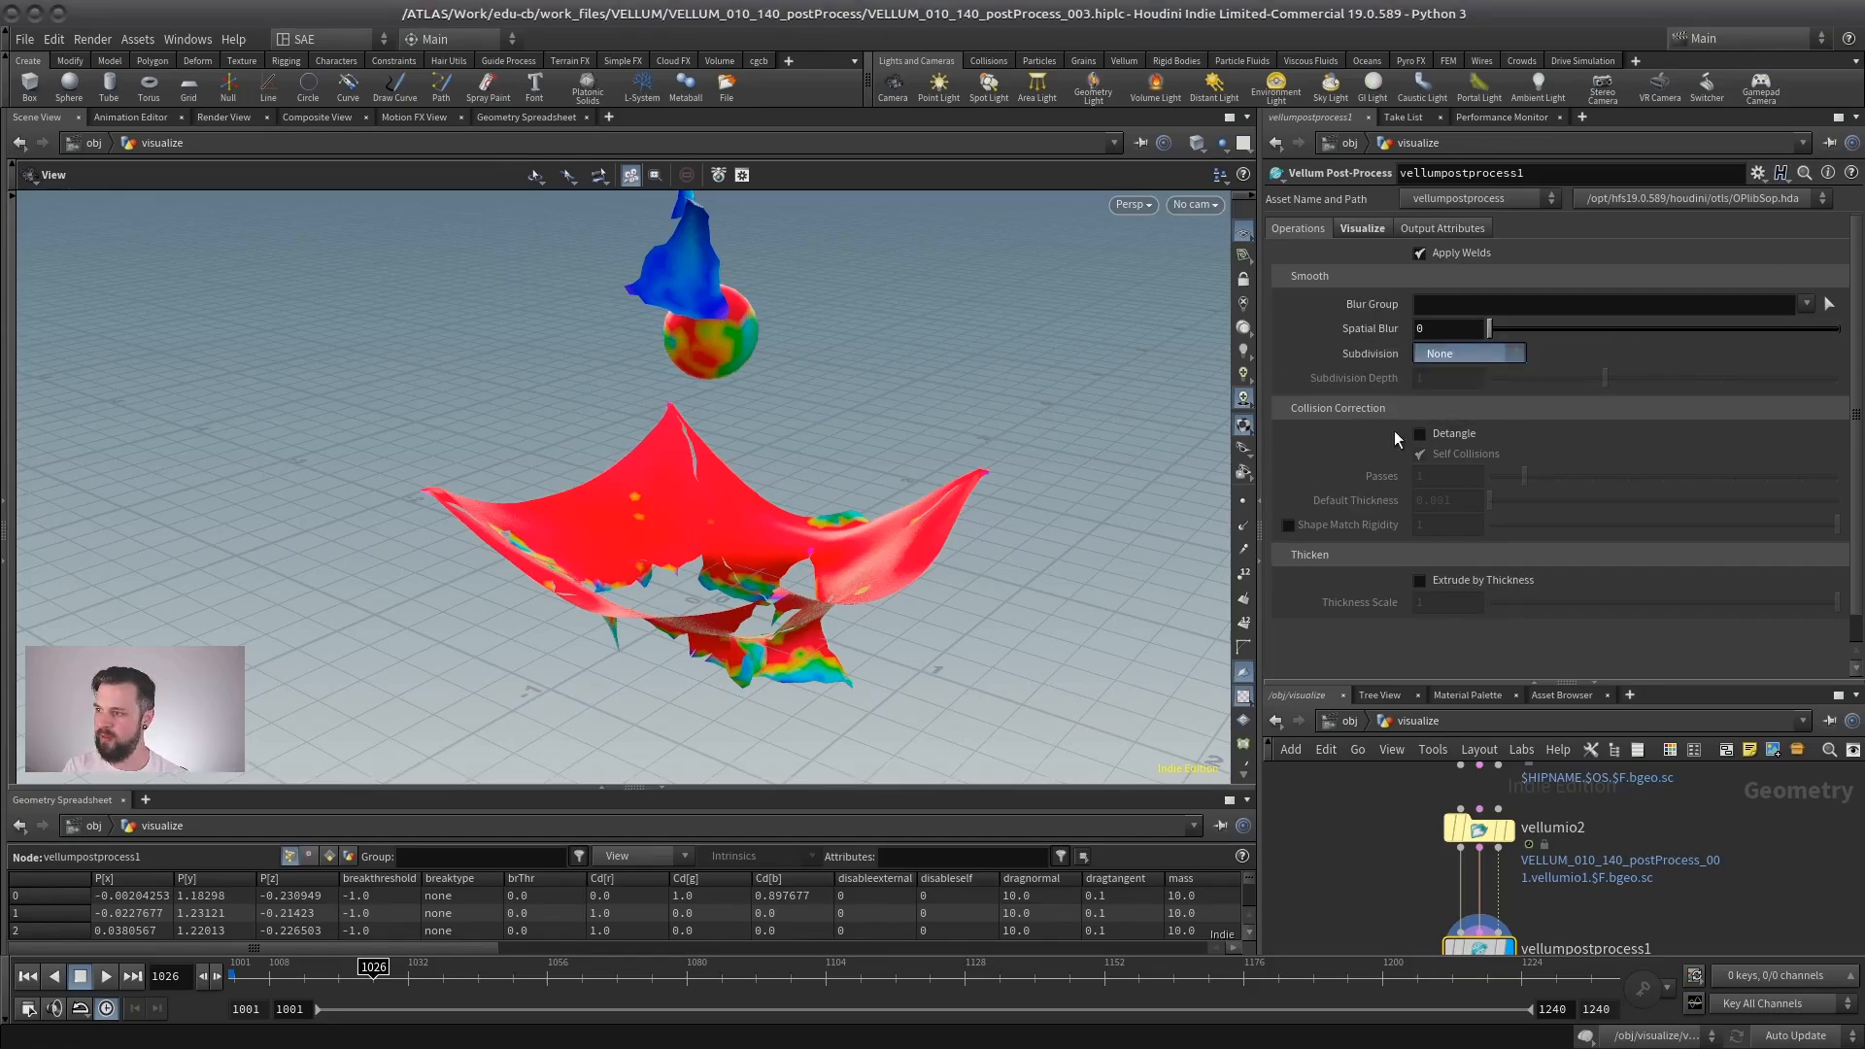
pyautogui.click(1456, 370)
pyautogui.scroll(4, 764, 527)
pyautogui.hotkey('shift', 'w')
pyautogui.moveTo(819, 520); pyautogui.dragTo(795, 582)
pyautogui.scroll(2, 795, 587)
pyautogui.moveTo(796, 587); pyautogui.dragTo(986, 461, button='middle')
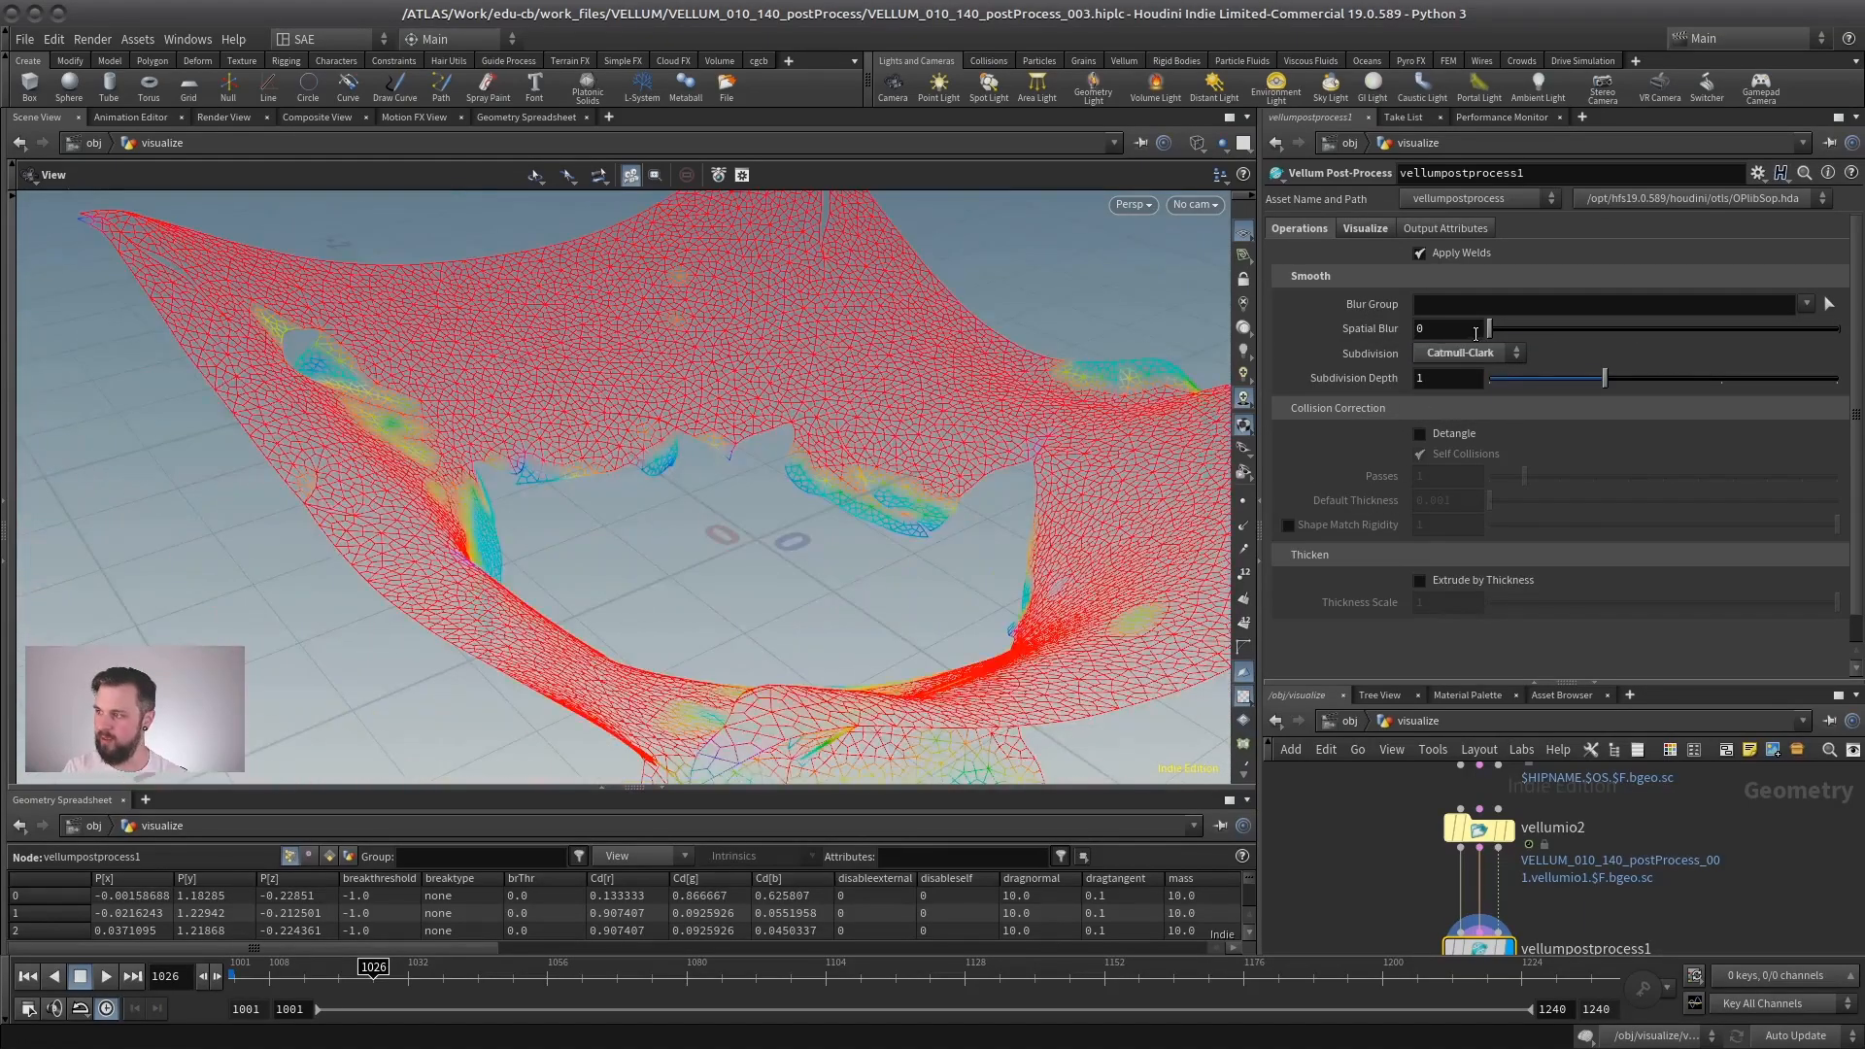
# - Switch Subdivision to None and back to Catmull-Clark, set Subdivision Depth to 2 and view the torn strips from below
pyautogui.click(1462, 353)
pyautogui.click(1435, 374)
pyautogui.click(1490, 355)
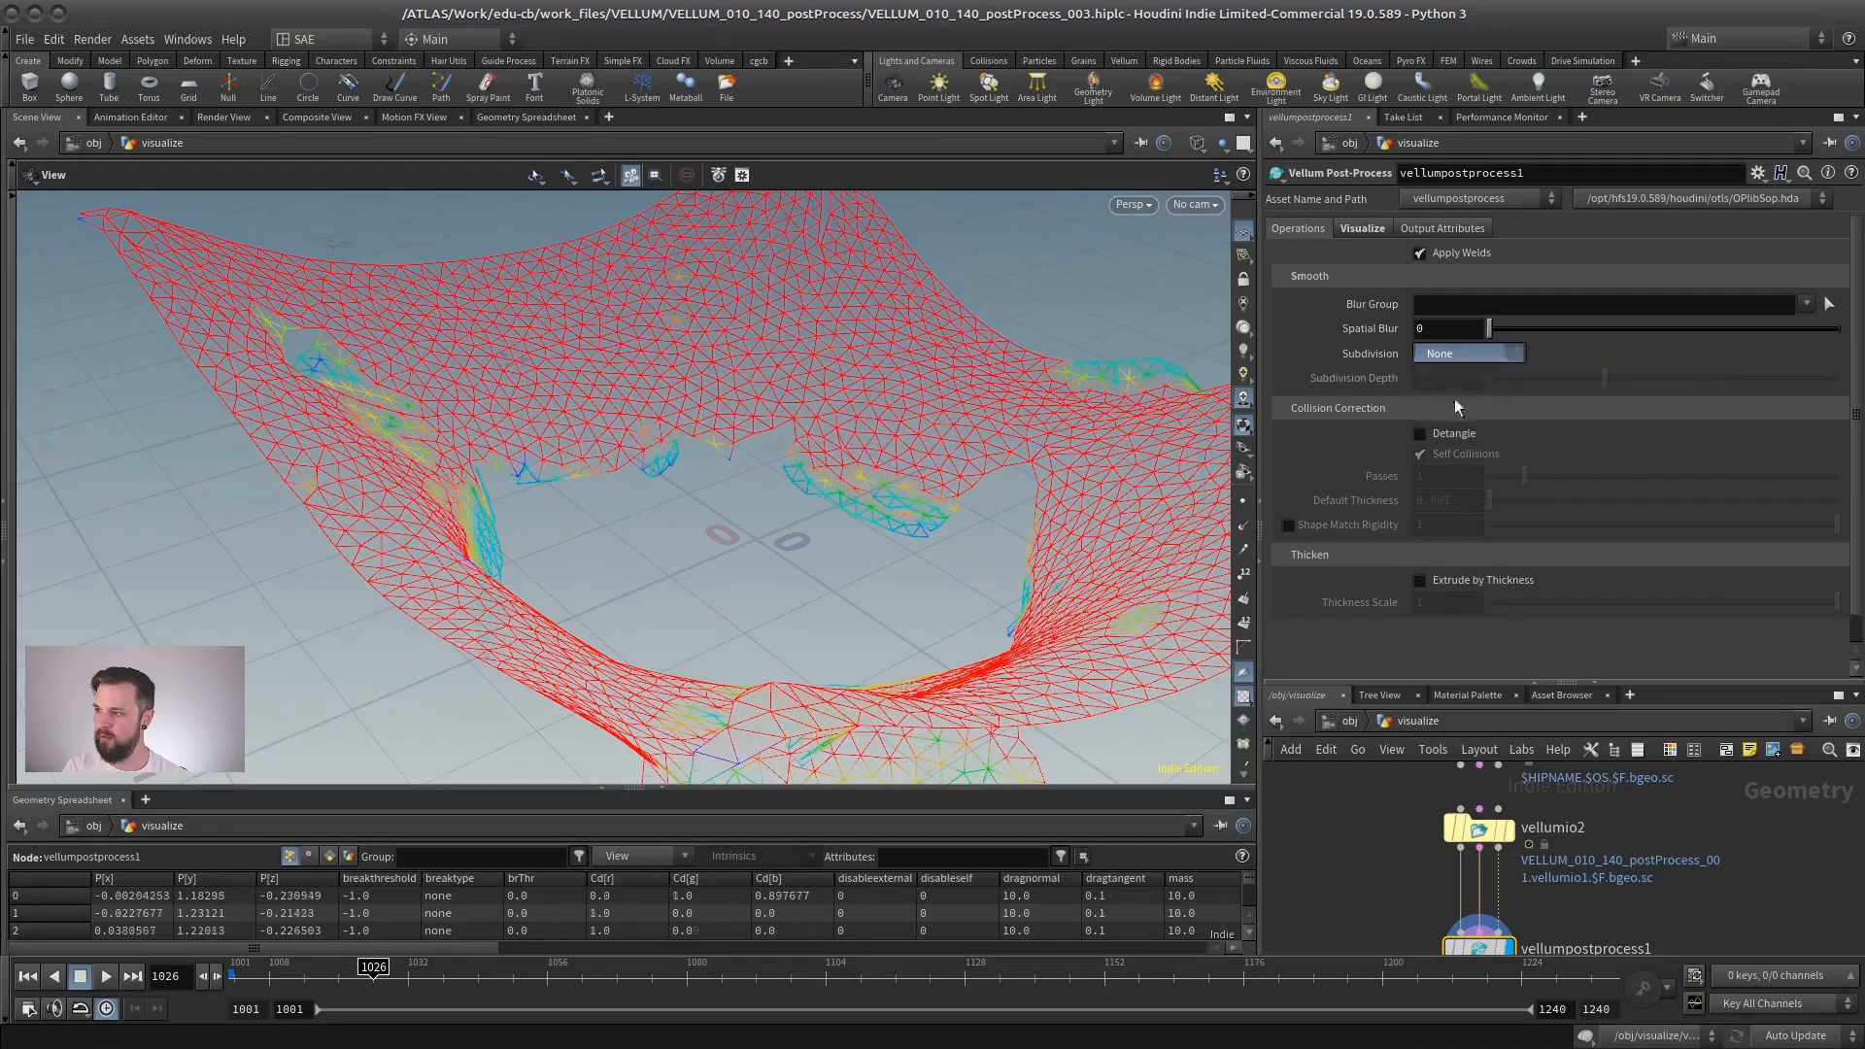
pyautogui.click(1464, 398)
pyautogui.moveTo(1615, 384); pyautogui.dragTo(1720, 378)
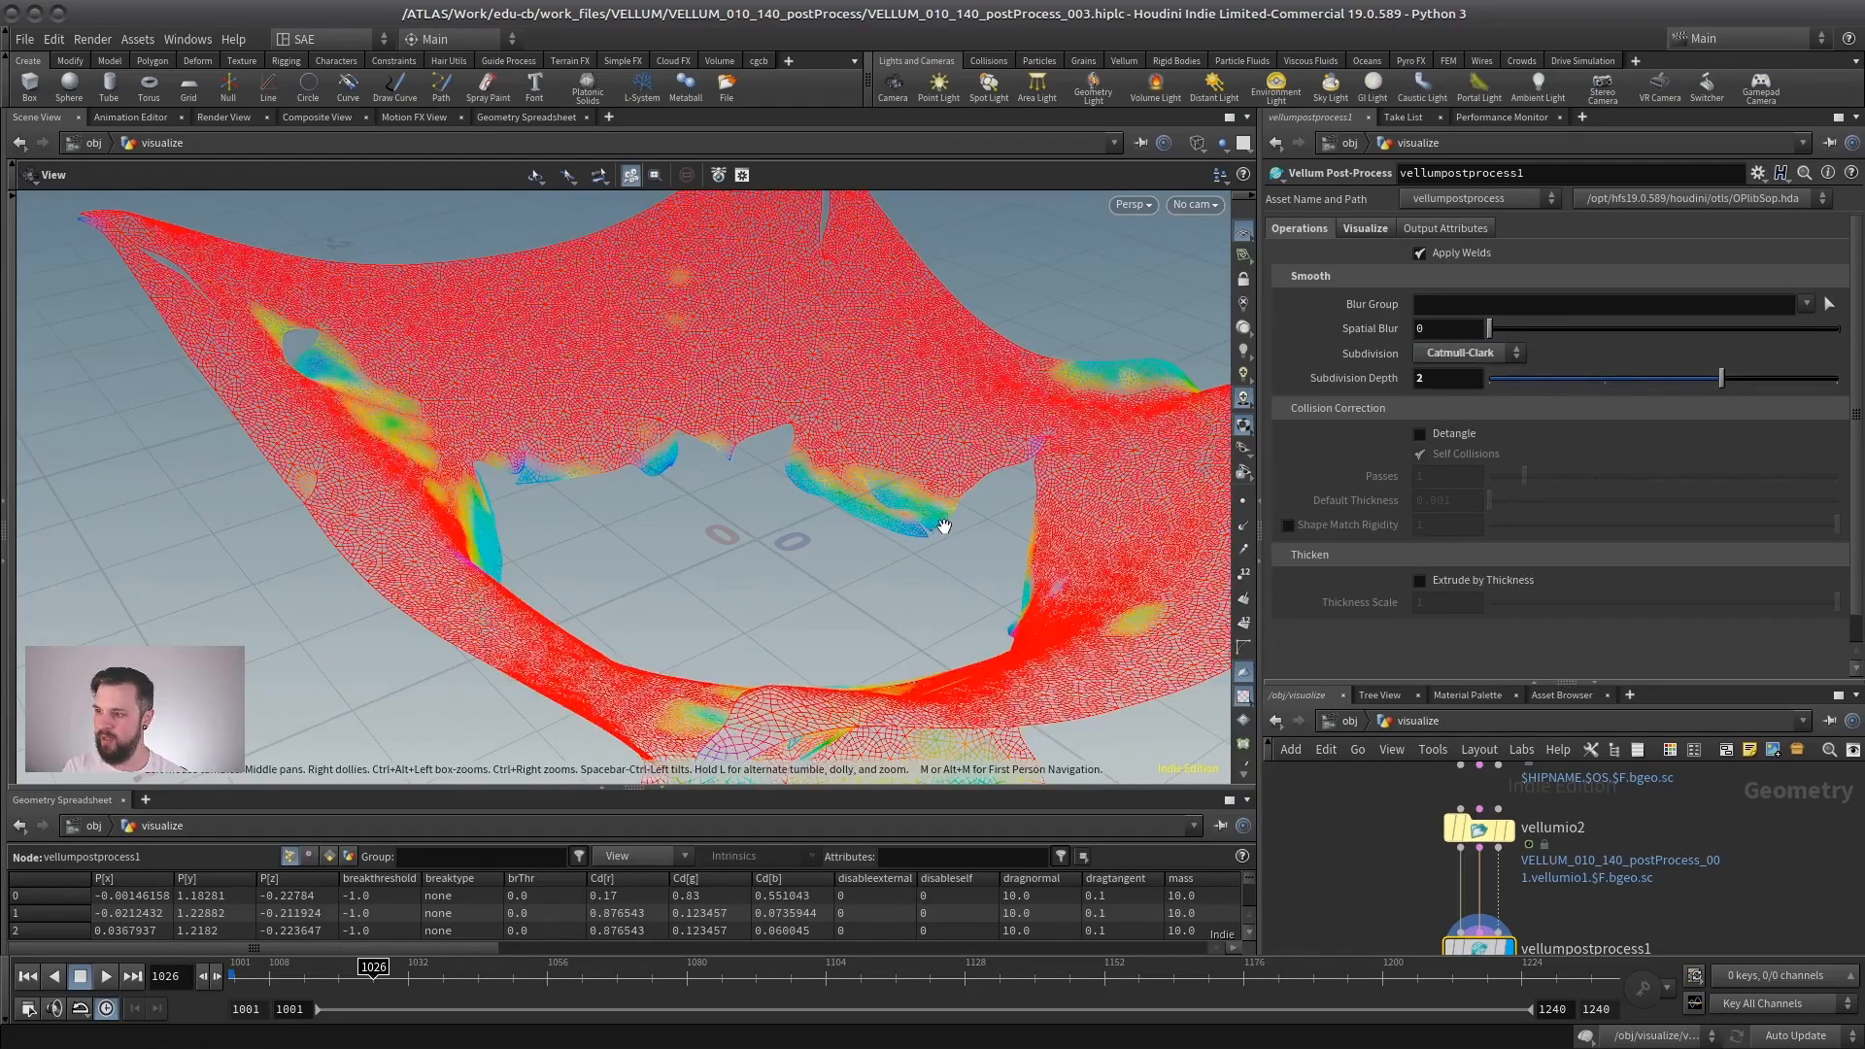
pyautogui.moveTo(949, 520); pyautogui.dragTo(754, 504)
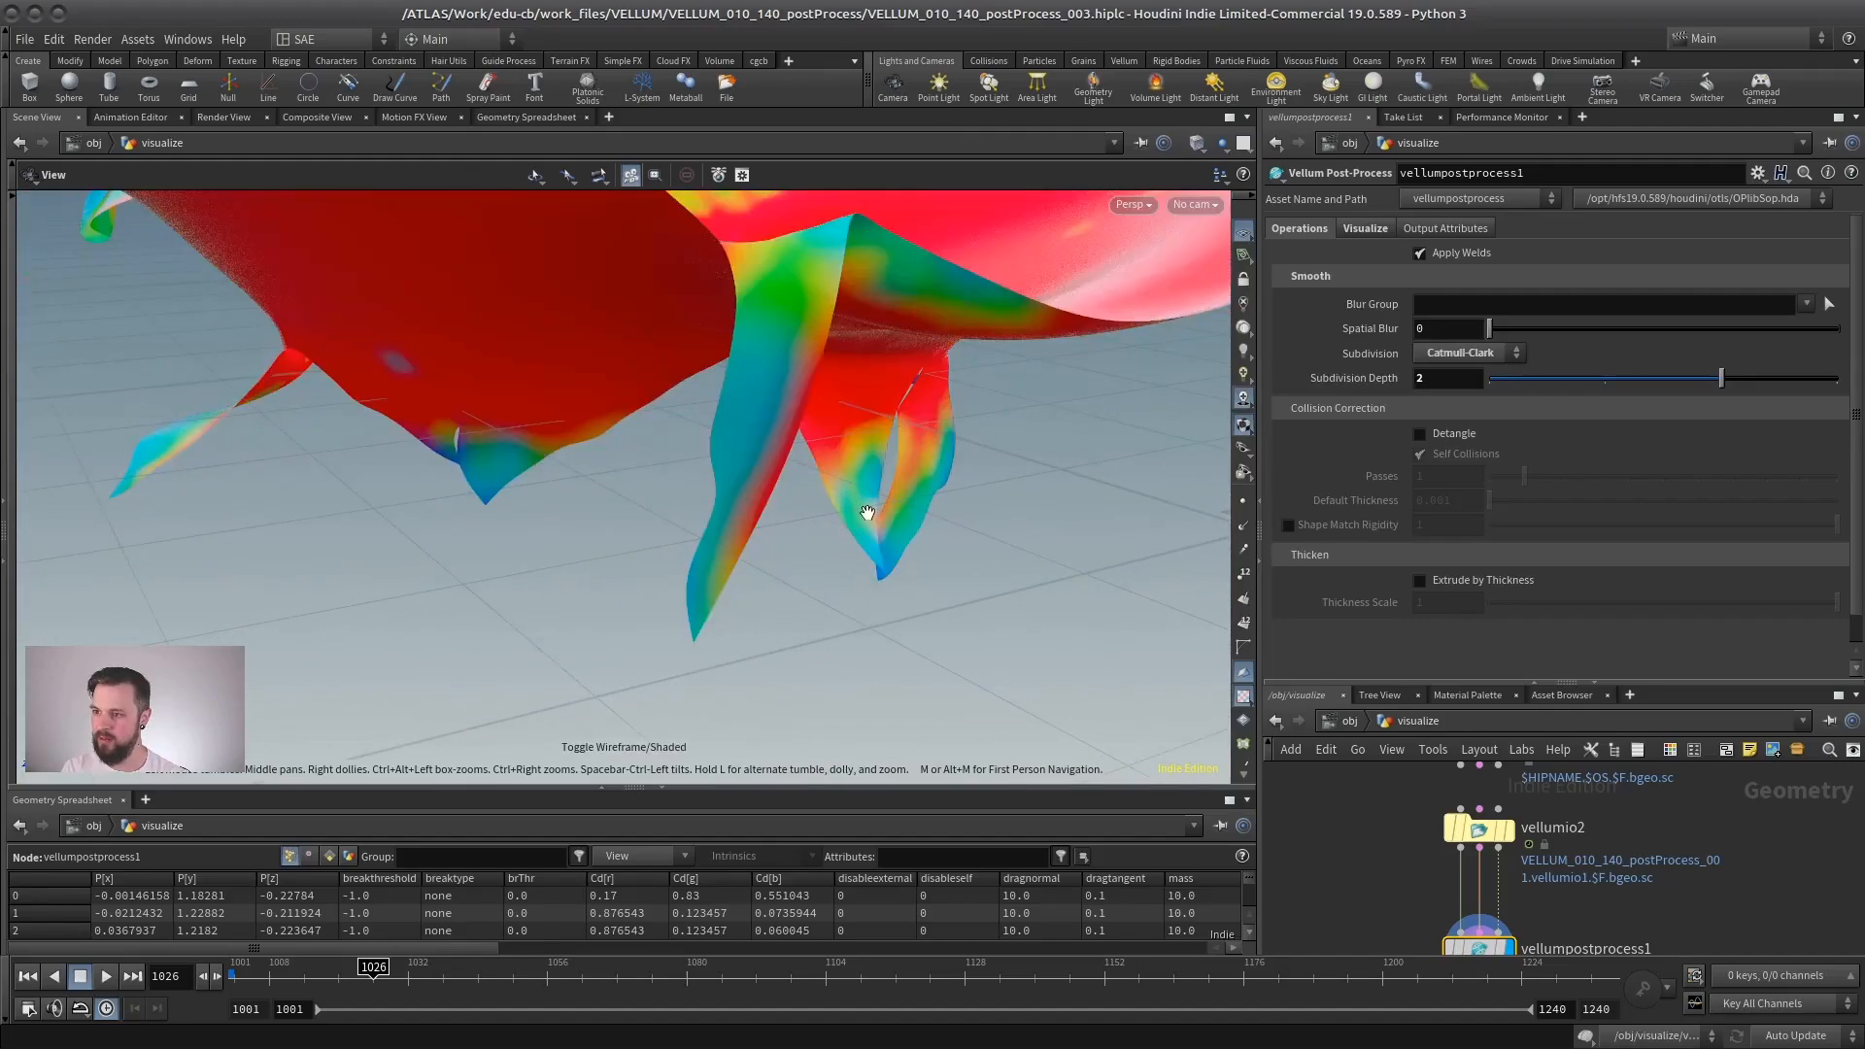
# - Compare the torn cloth edges with Subdivision set to None and to Catmull-Clark in shaded display, leaving Catmull-Clark on
pyautogui.click(1471, 354)
pyautogui.click(1457, 352)
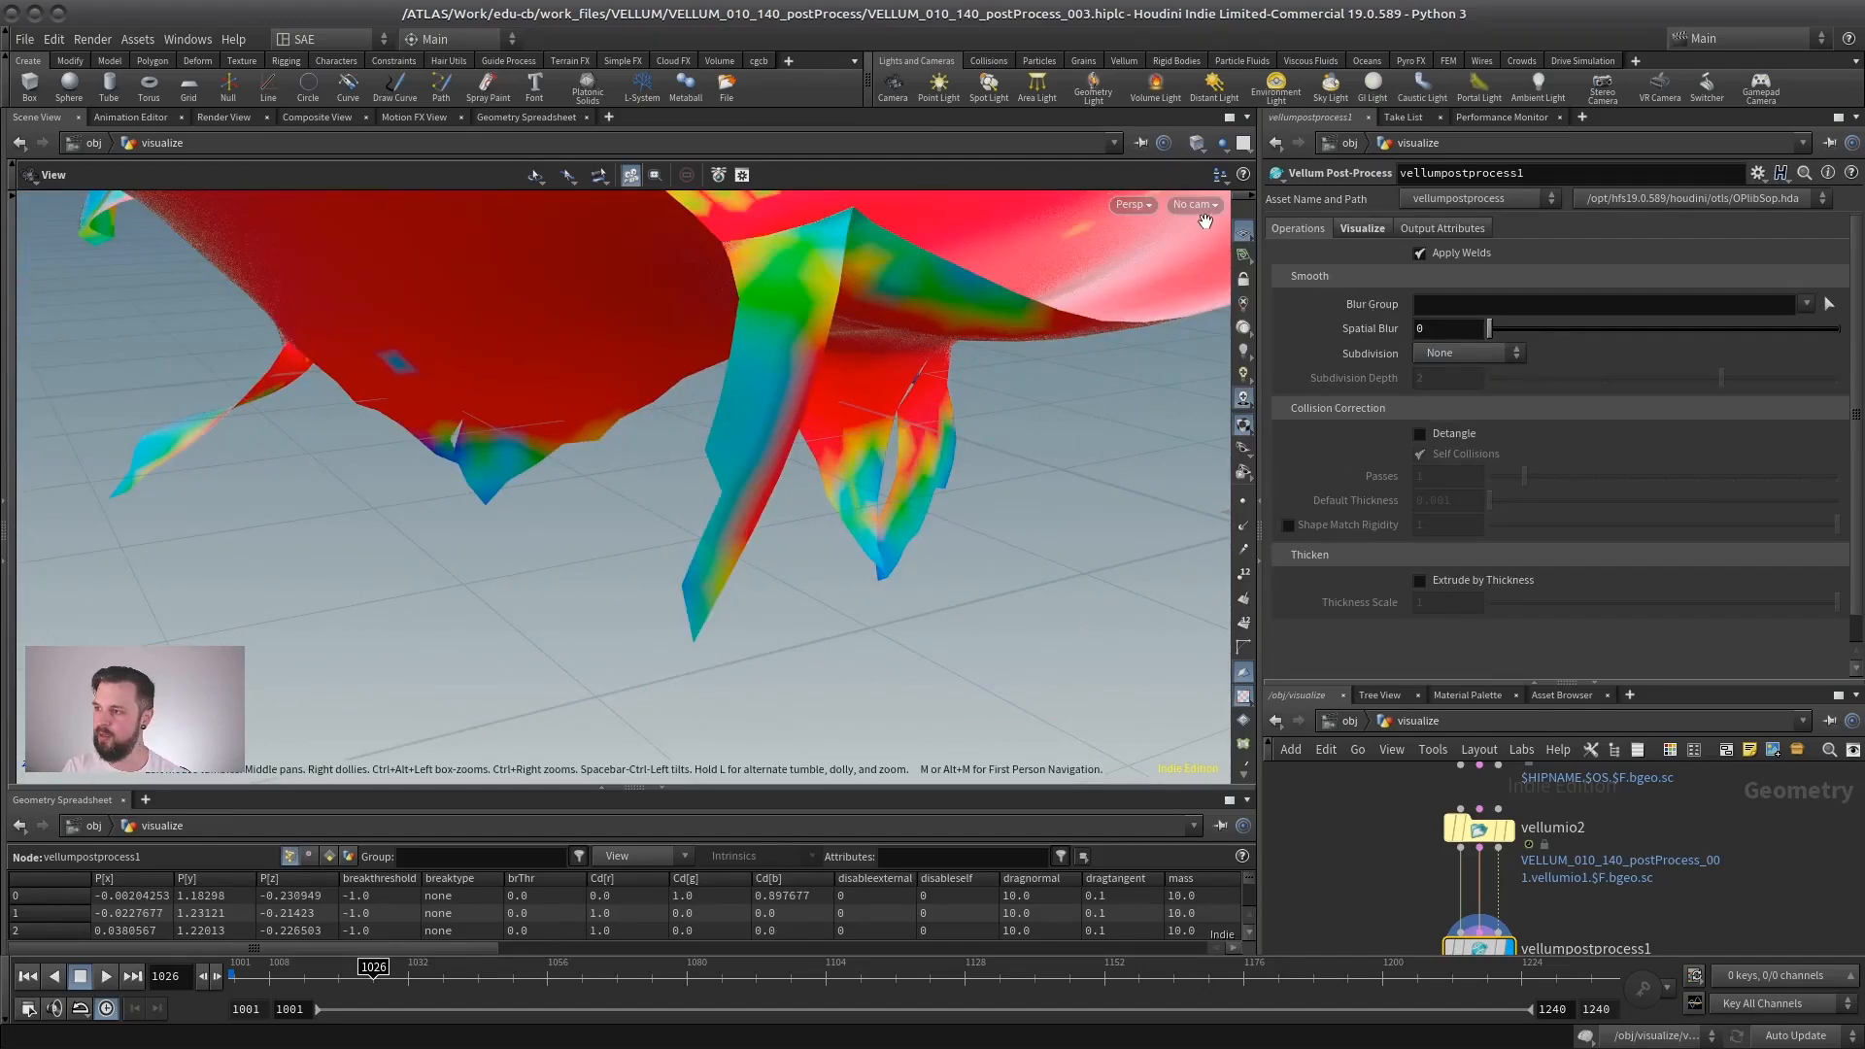
pyautogui.click(1468, 353)
pyautogui.click(1461, 375)
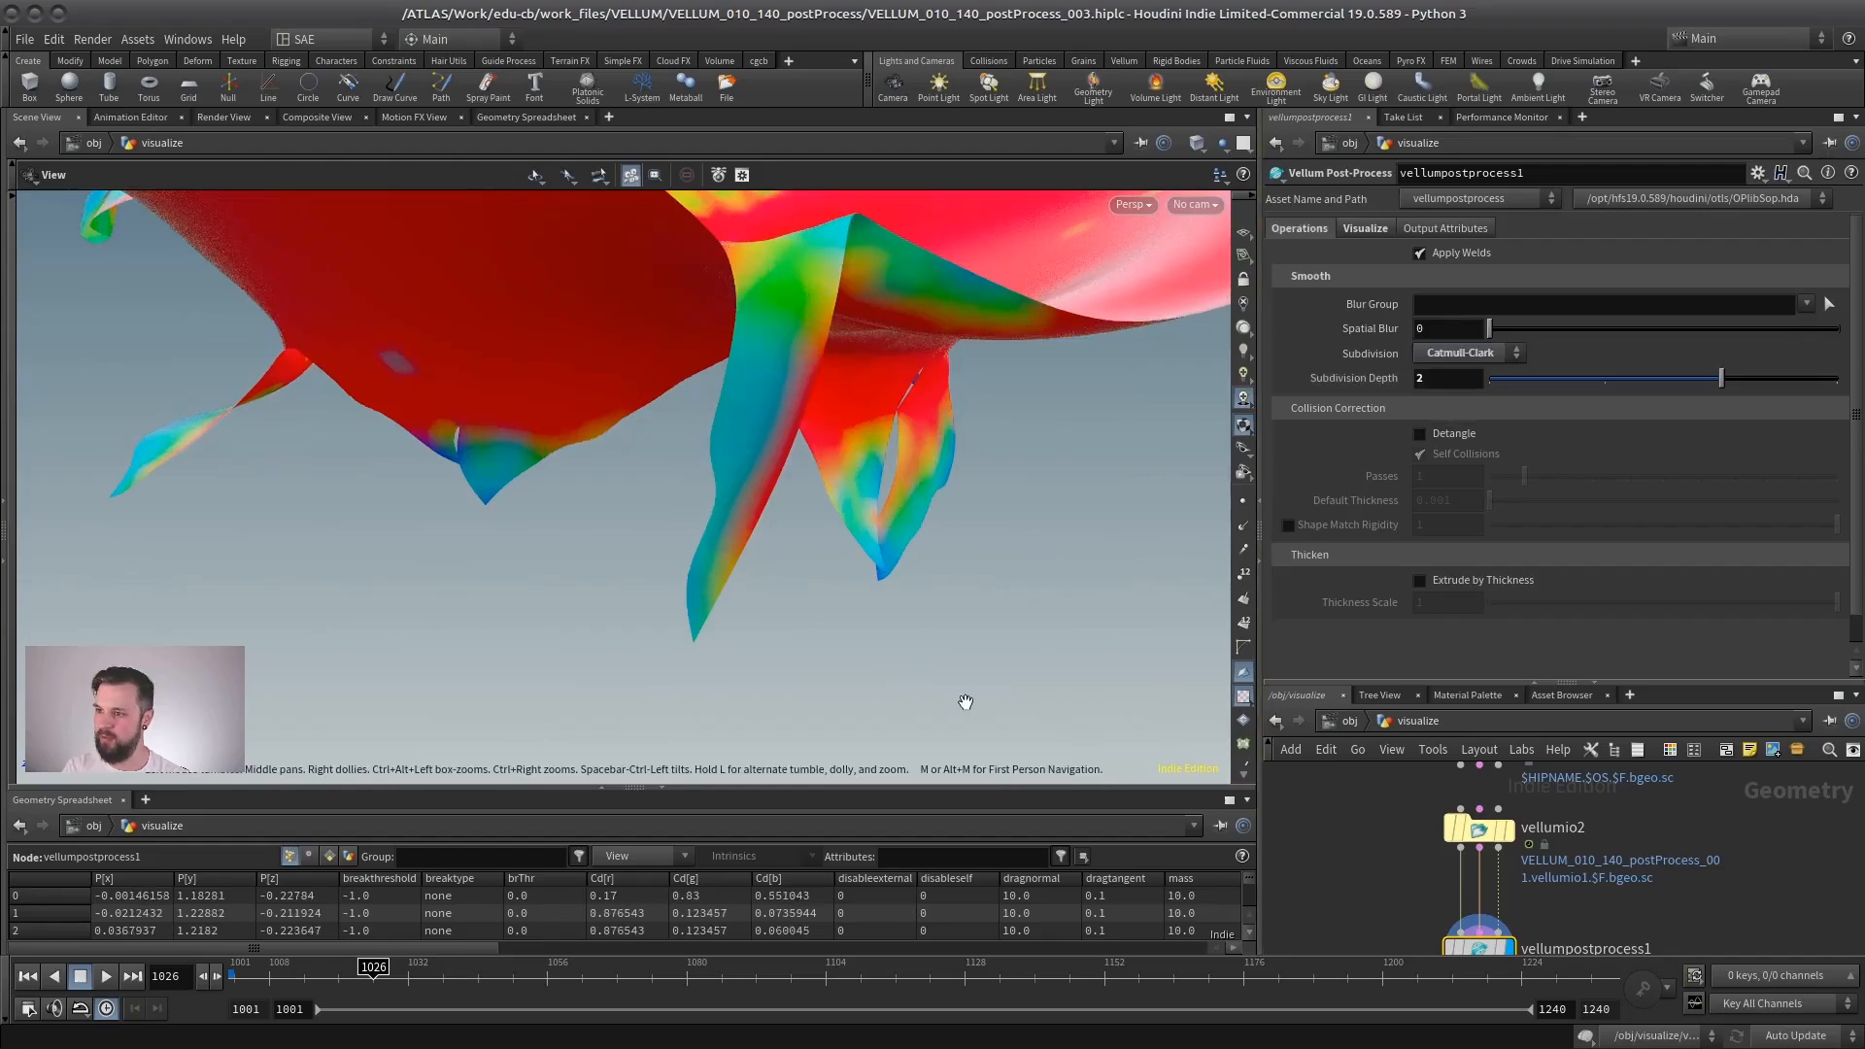
pyautogui.scroll(-5, 957, 569)
pyautogui.moveTo(924, 572); pyautogui.dragTo(853, 469)
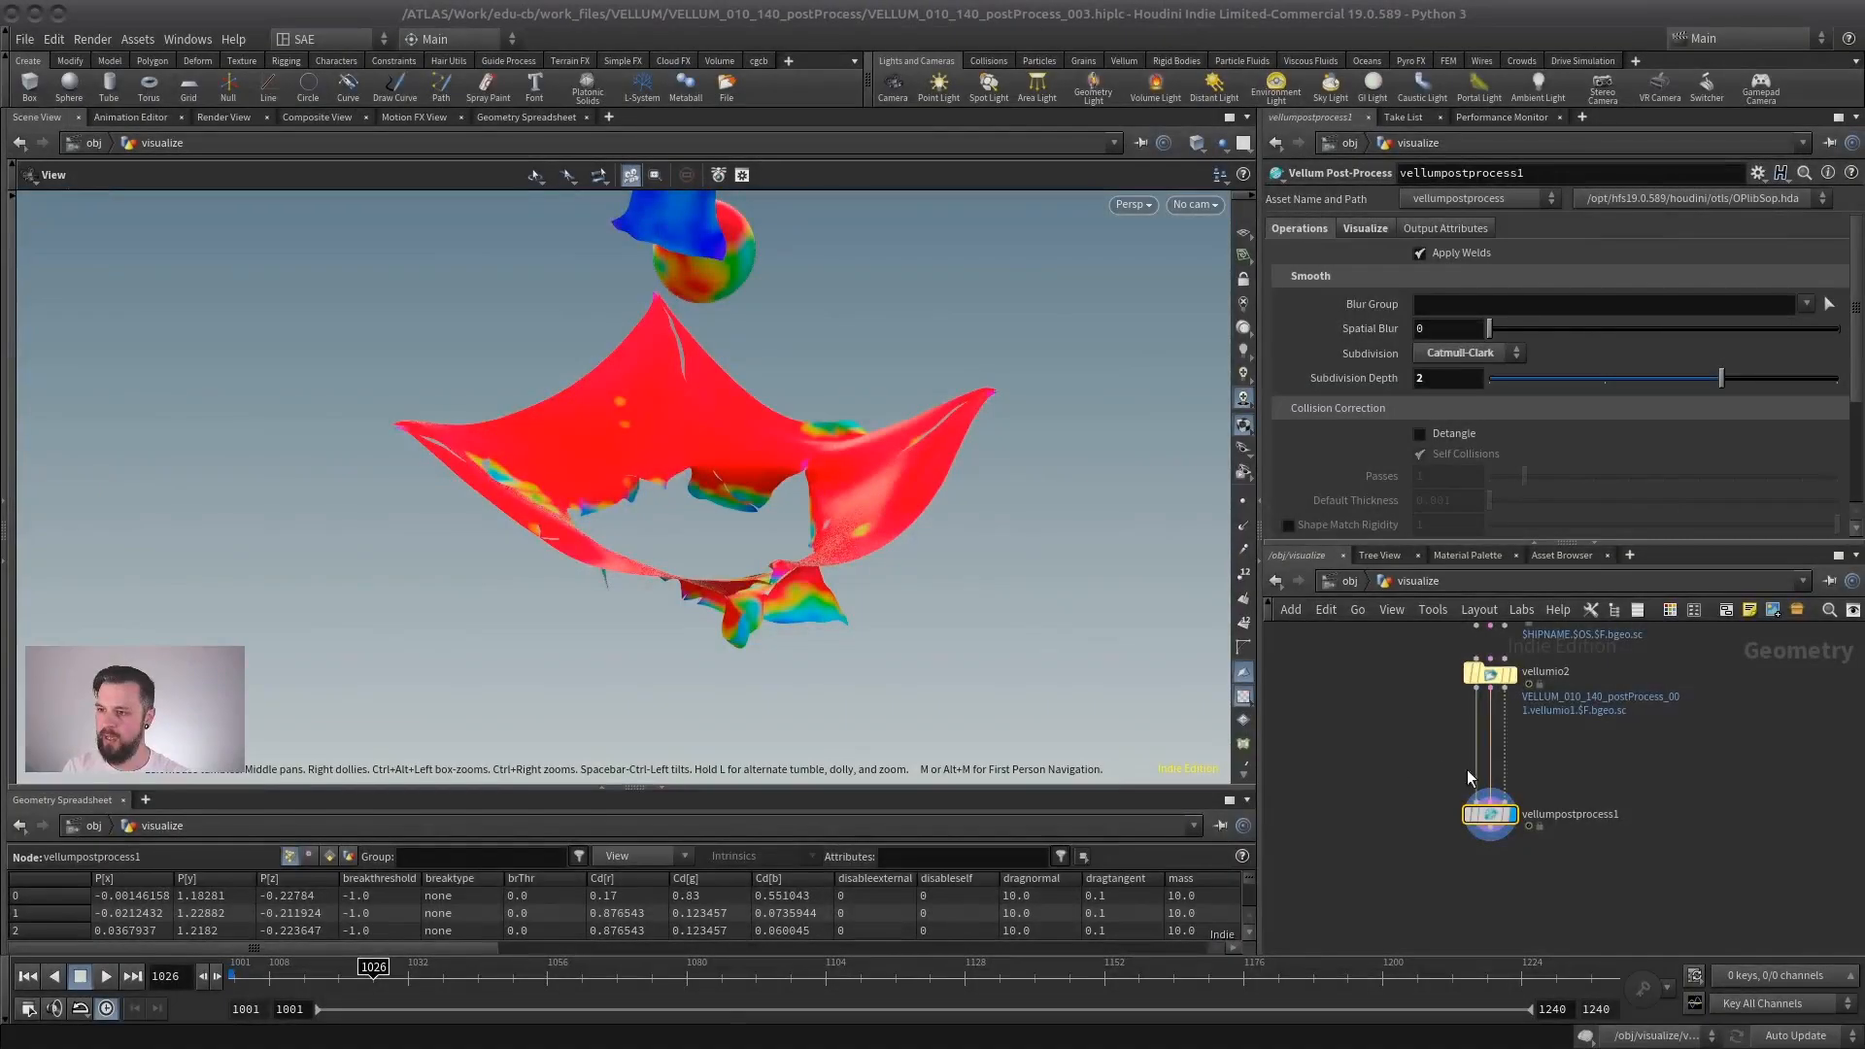
# - Move the post-process node aside, add a Subdivide node fed from vellumio2's first output and display it
pyautogui.moveTo(1477, 813); pyautogui.dragTo(1361, 791)
pyautogui.press('Tab')
pyautogui.write('subd')
pyautogui.press('Return')
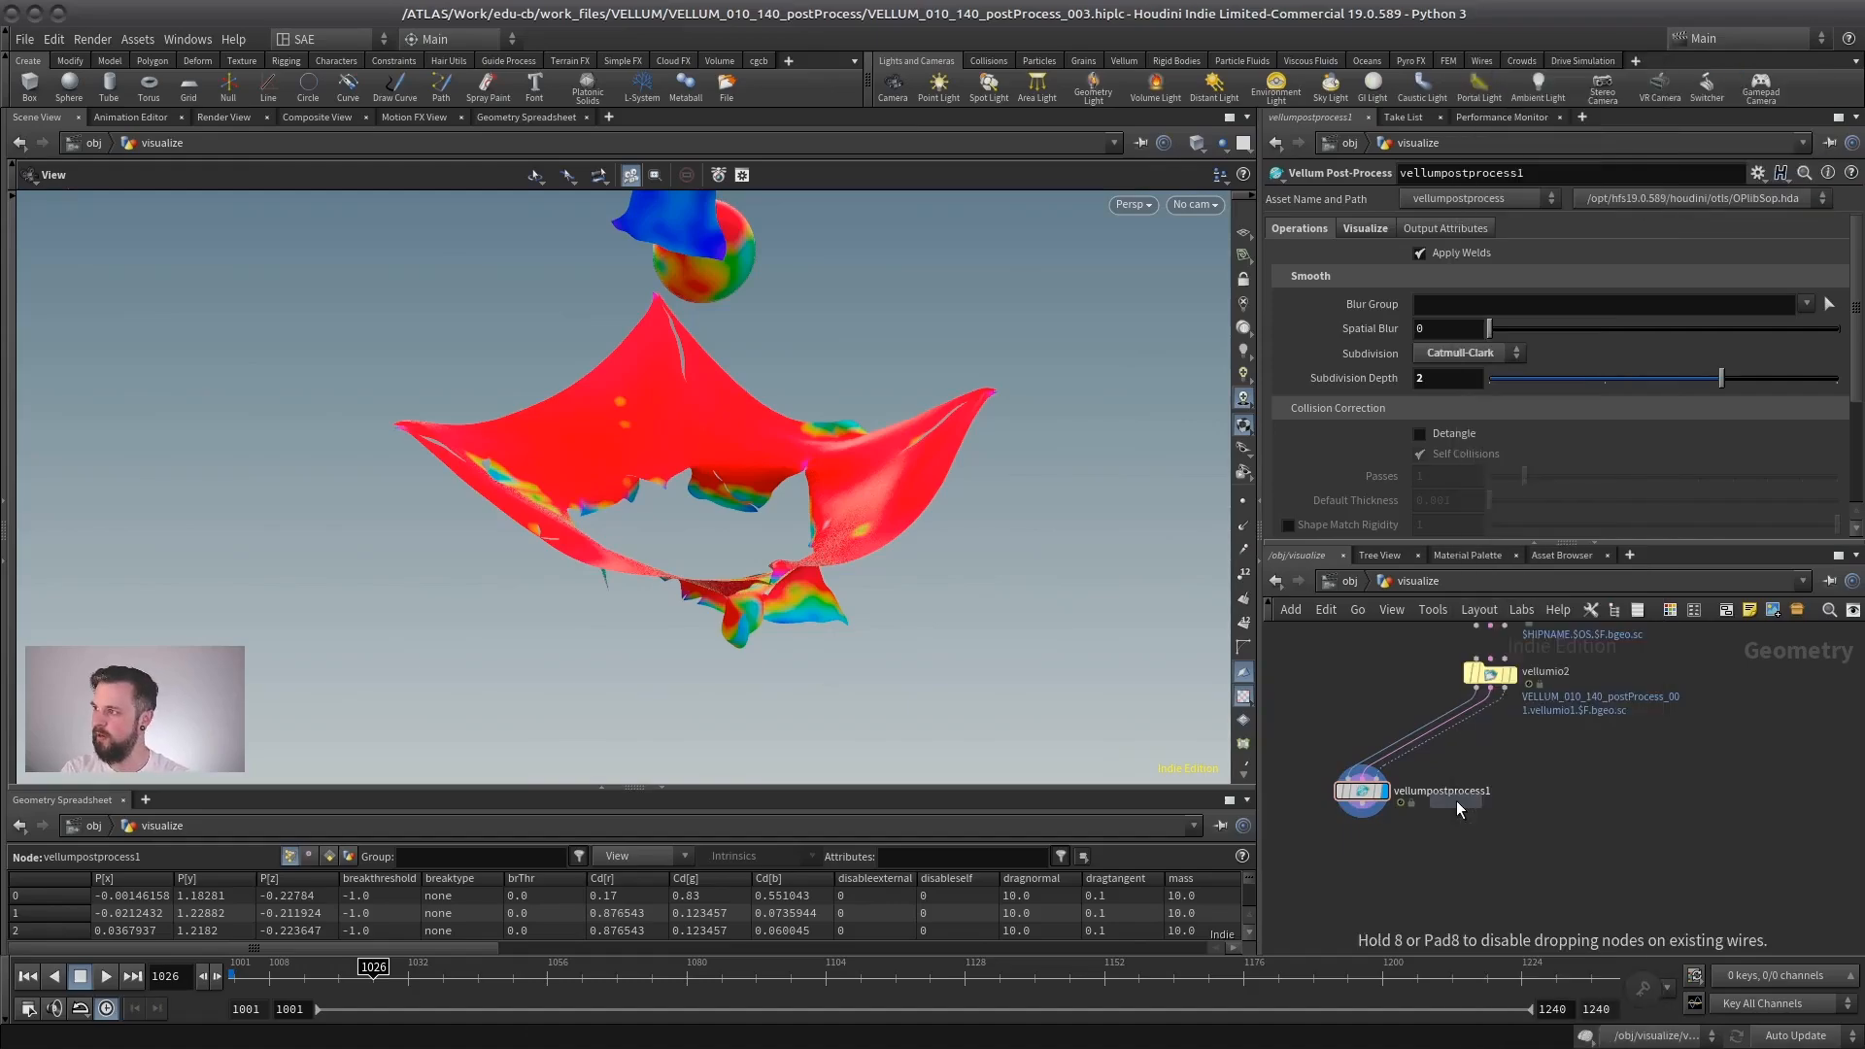
pyautogui.press('Return')
pyautogui.moveTo(1464, 756); pyautogui.dragTo(1479, 851)
pyautogui.click(1512, 862)
# - Examine the Subdivide node's cloth mesh in wireframe at frame 1026, both up close and as a whole
pyautogui.scroll(2, 721, 428)
pyautogui.moveTo(720, 428); pyautogui.dragTo(668, 478)
pyautogui.press('w')
pyautogui.scroll(5, 770, 479)
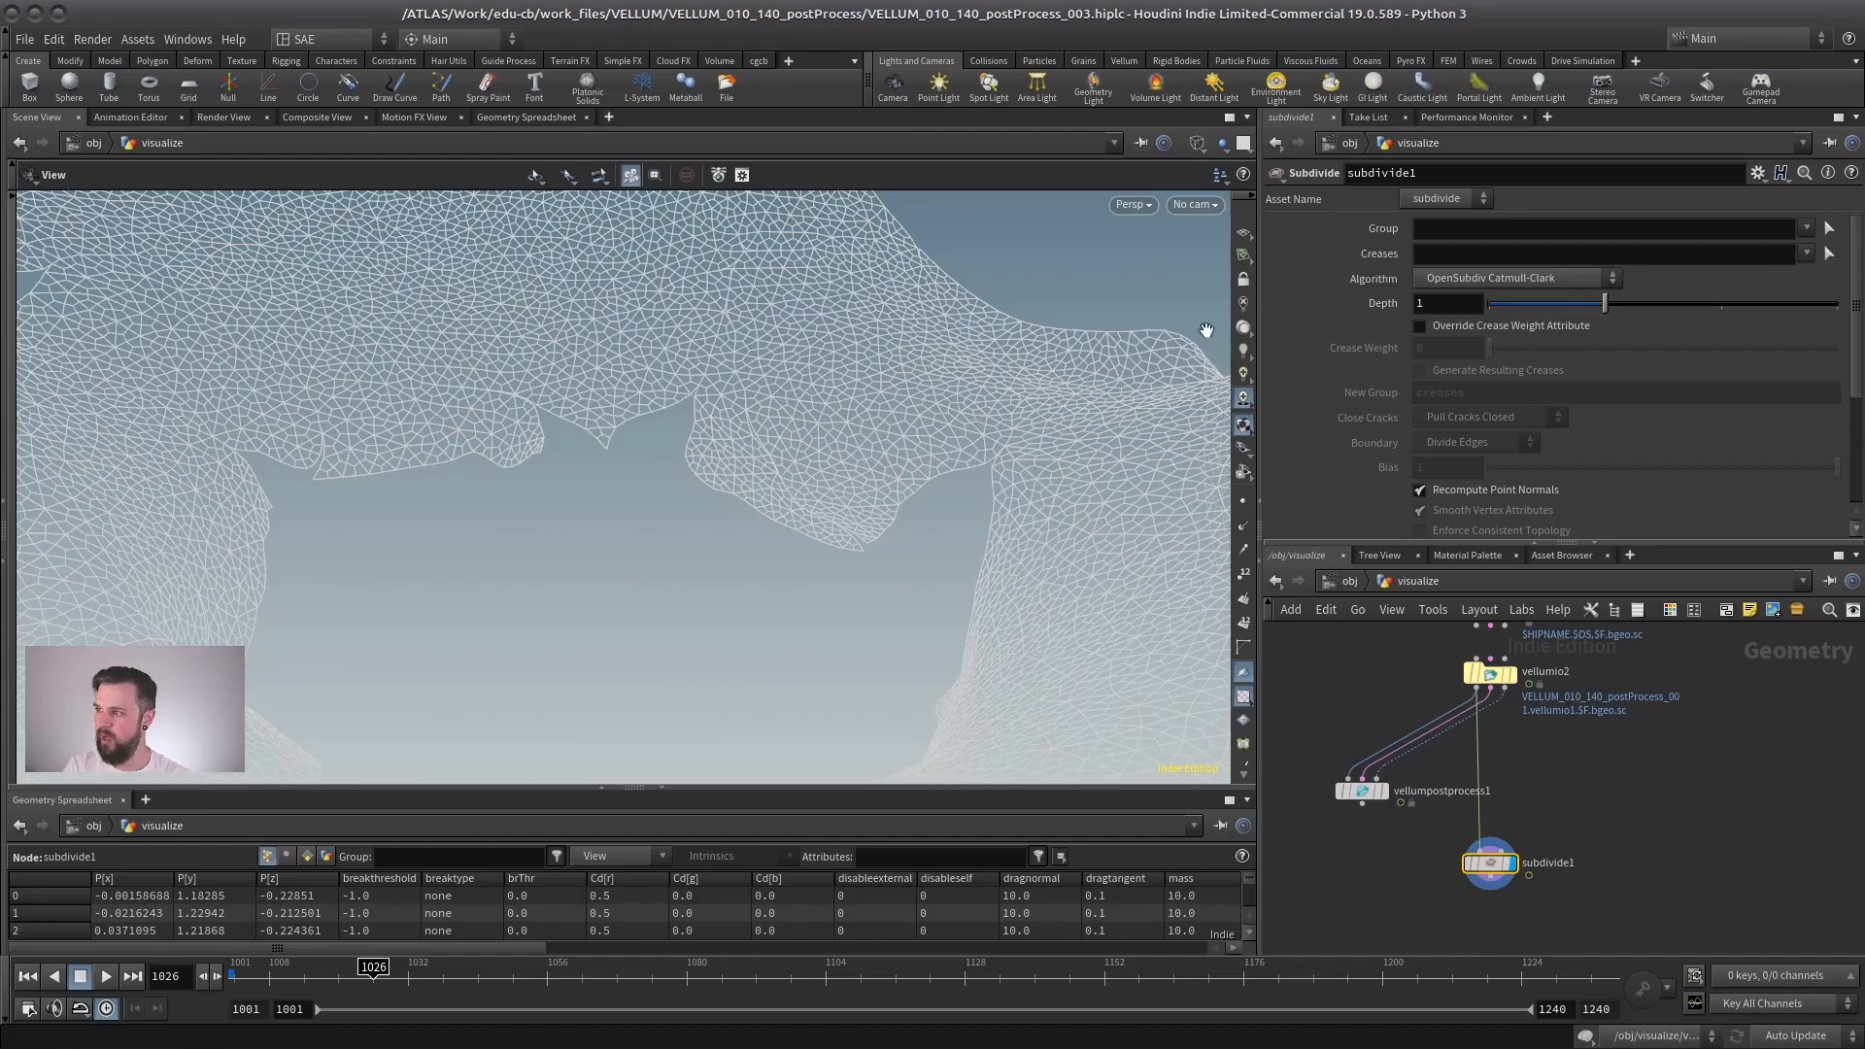
pyautogui.scroll(-5, 680, 525)
pyautogui.moveTo(654, 545); pyautogui.dragTo(655, 603)
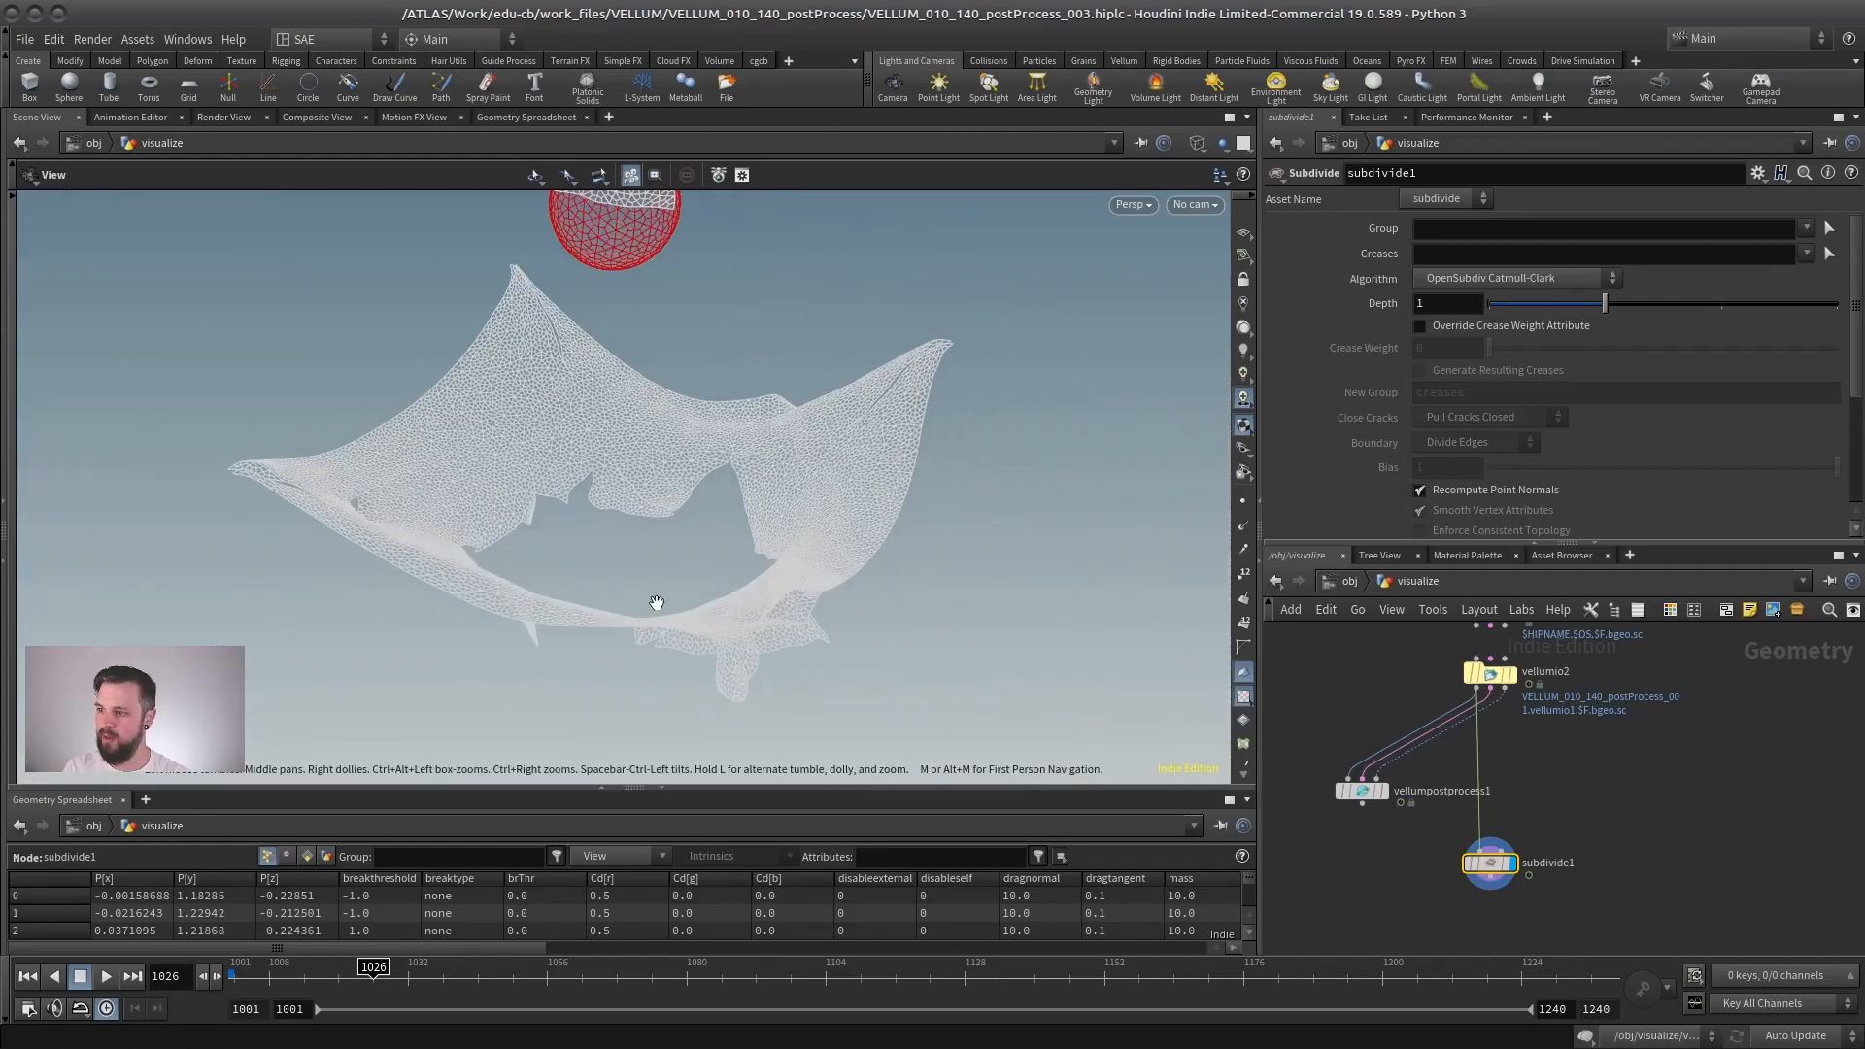
# - Return to frame 1001 and inspect the subdivided cloth for cracks up close, alternating between shaded and wireframe display
pyautogui.click(29, 975)
pyautogui.scroll(5, 645, 582)
pyautogui.press('w')
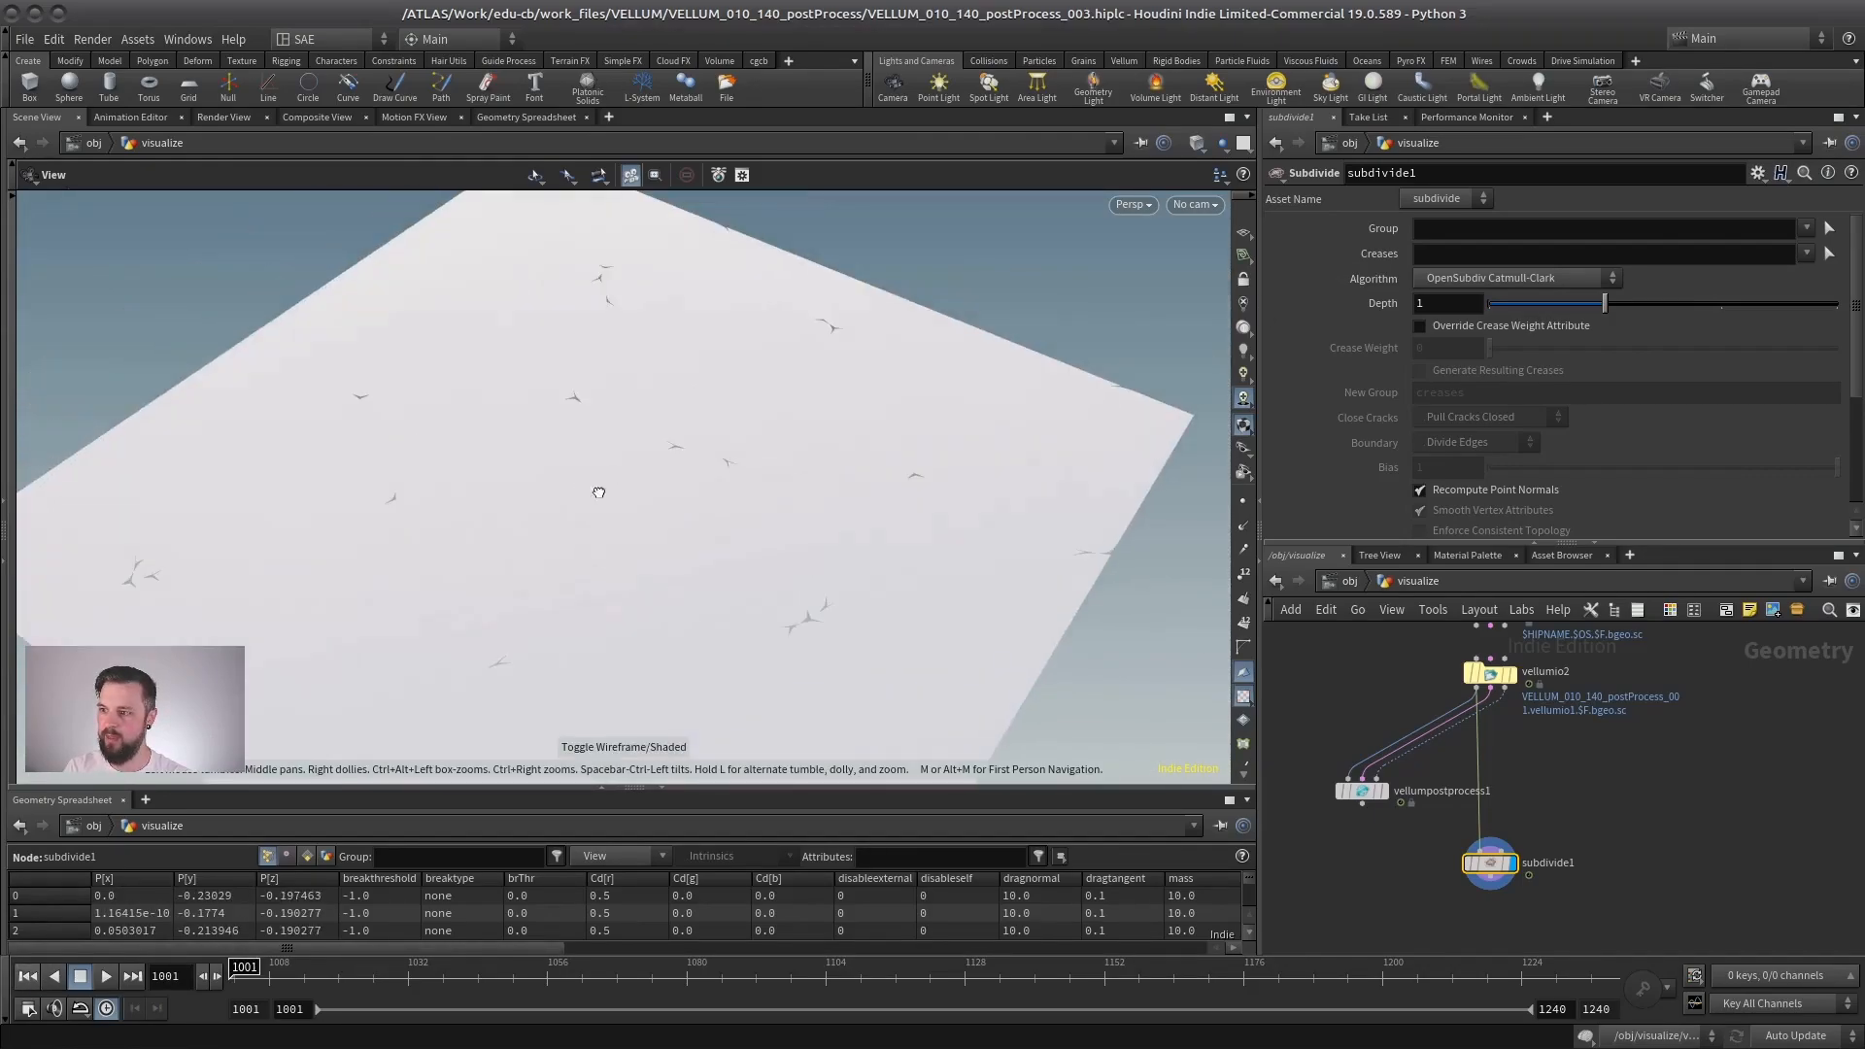
pyautogui.moveTo(598, 492); pyautogui.dragTo(649, 509)
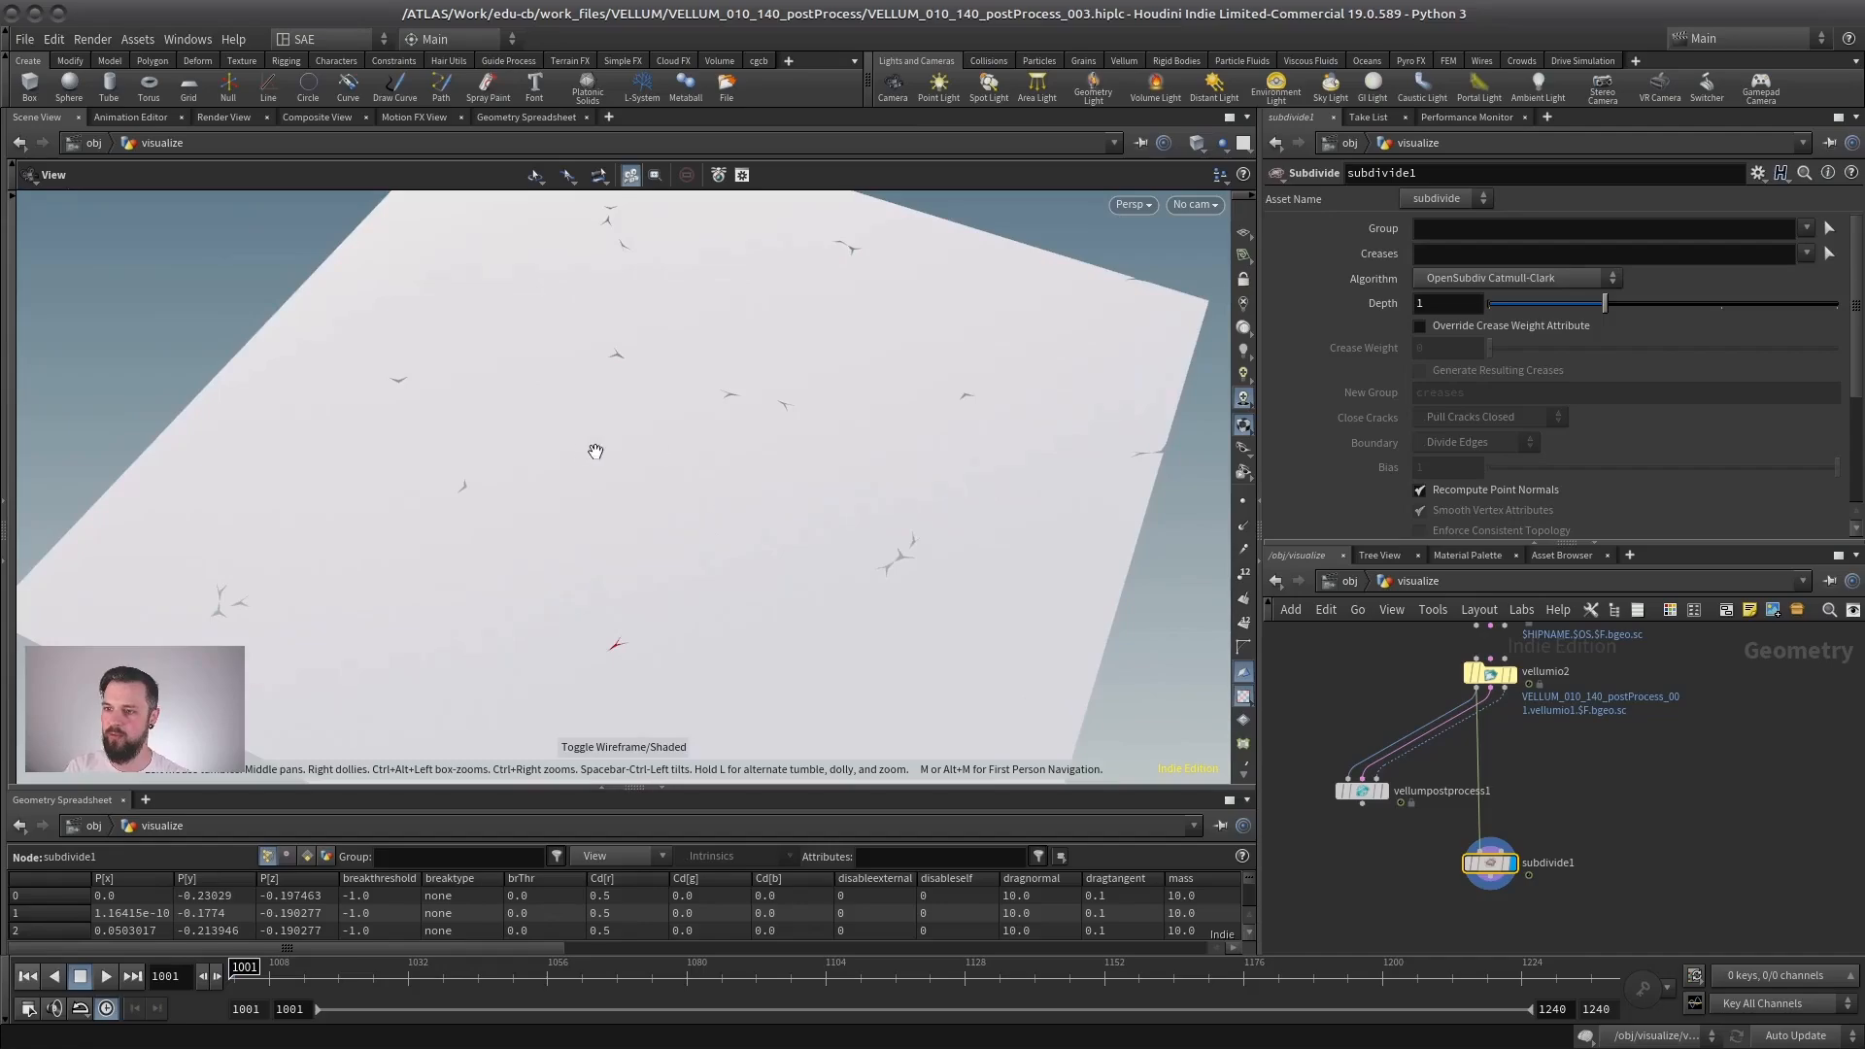
pyautogui.moveTo(595, 451); pyautogui.dragTo(622, 473)
pyautogui.press('w')
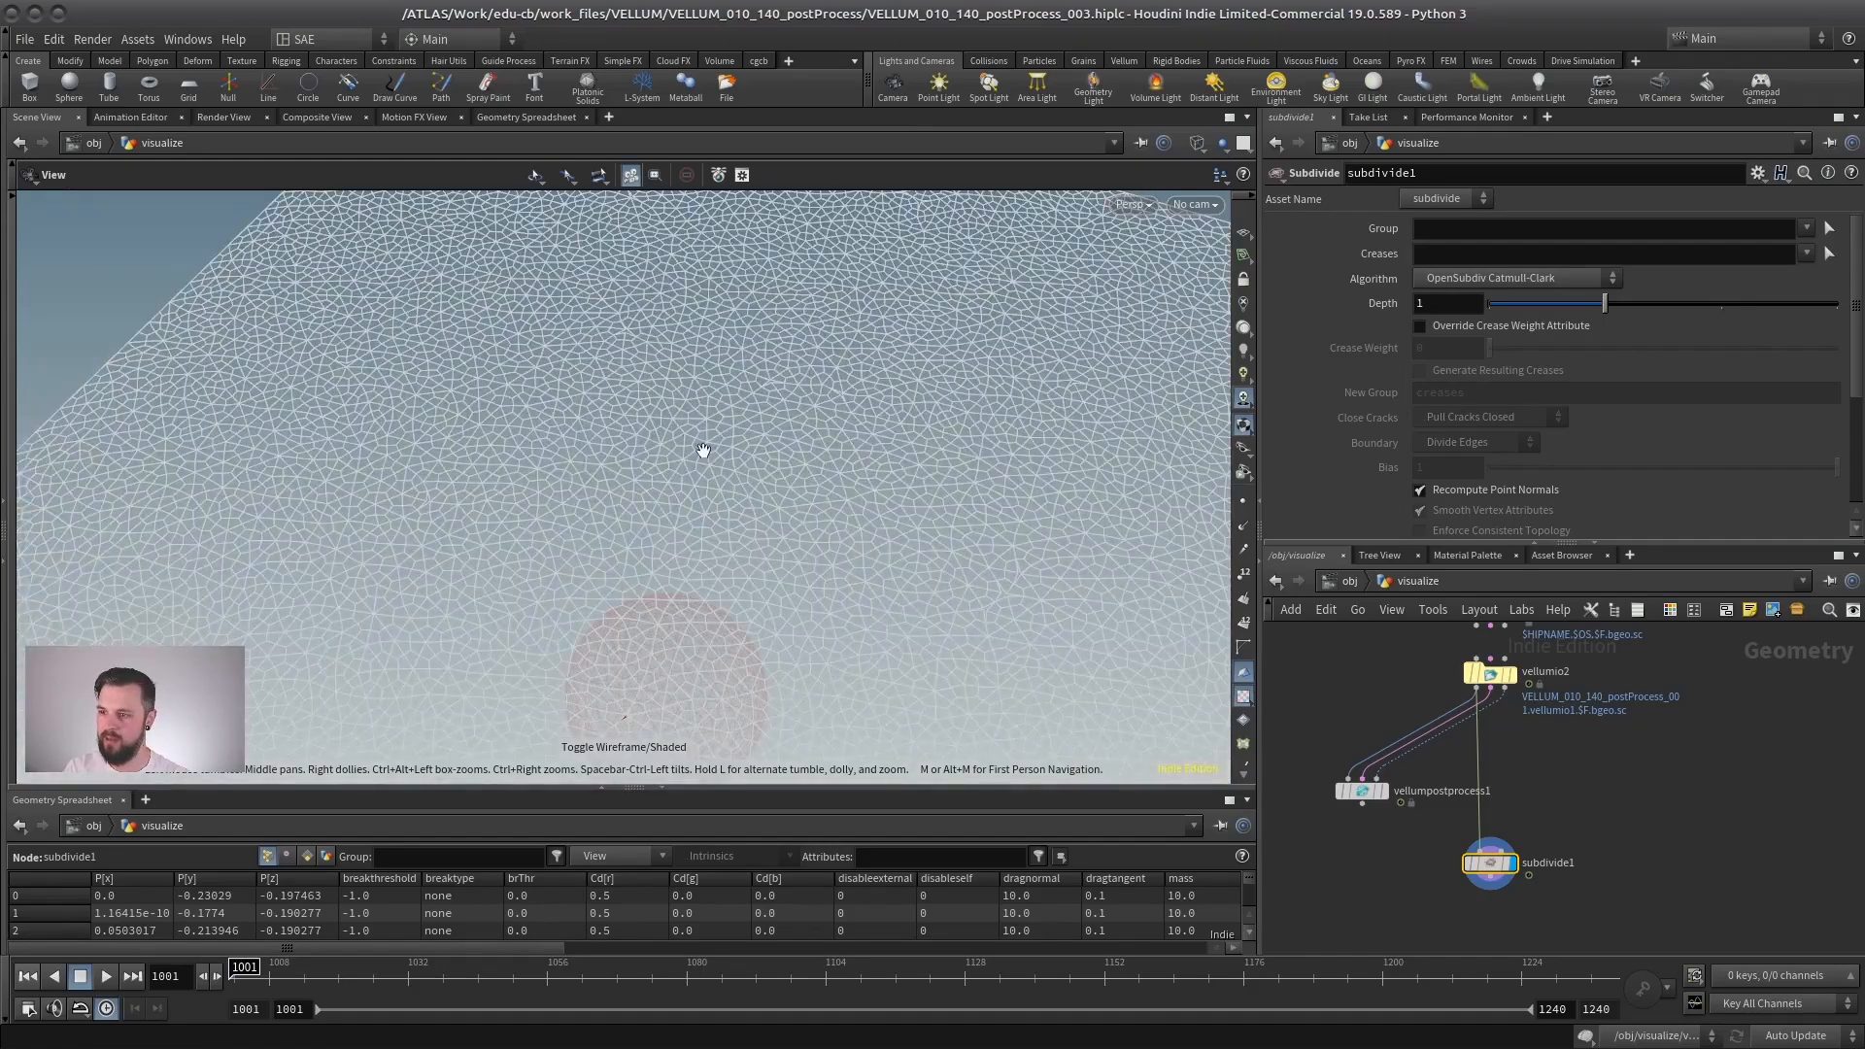
pyautogui.press('w')
pyautogui.moveTo(708, 445); pyautogui.dragTo(634, 525)
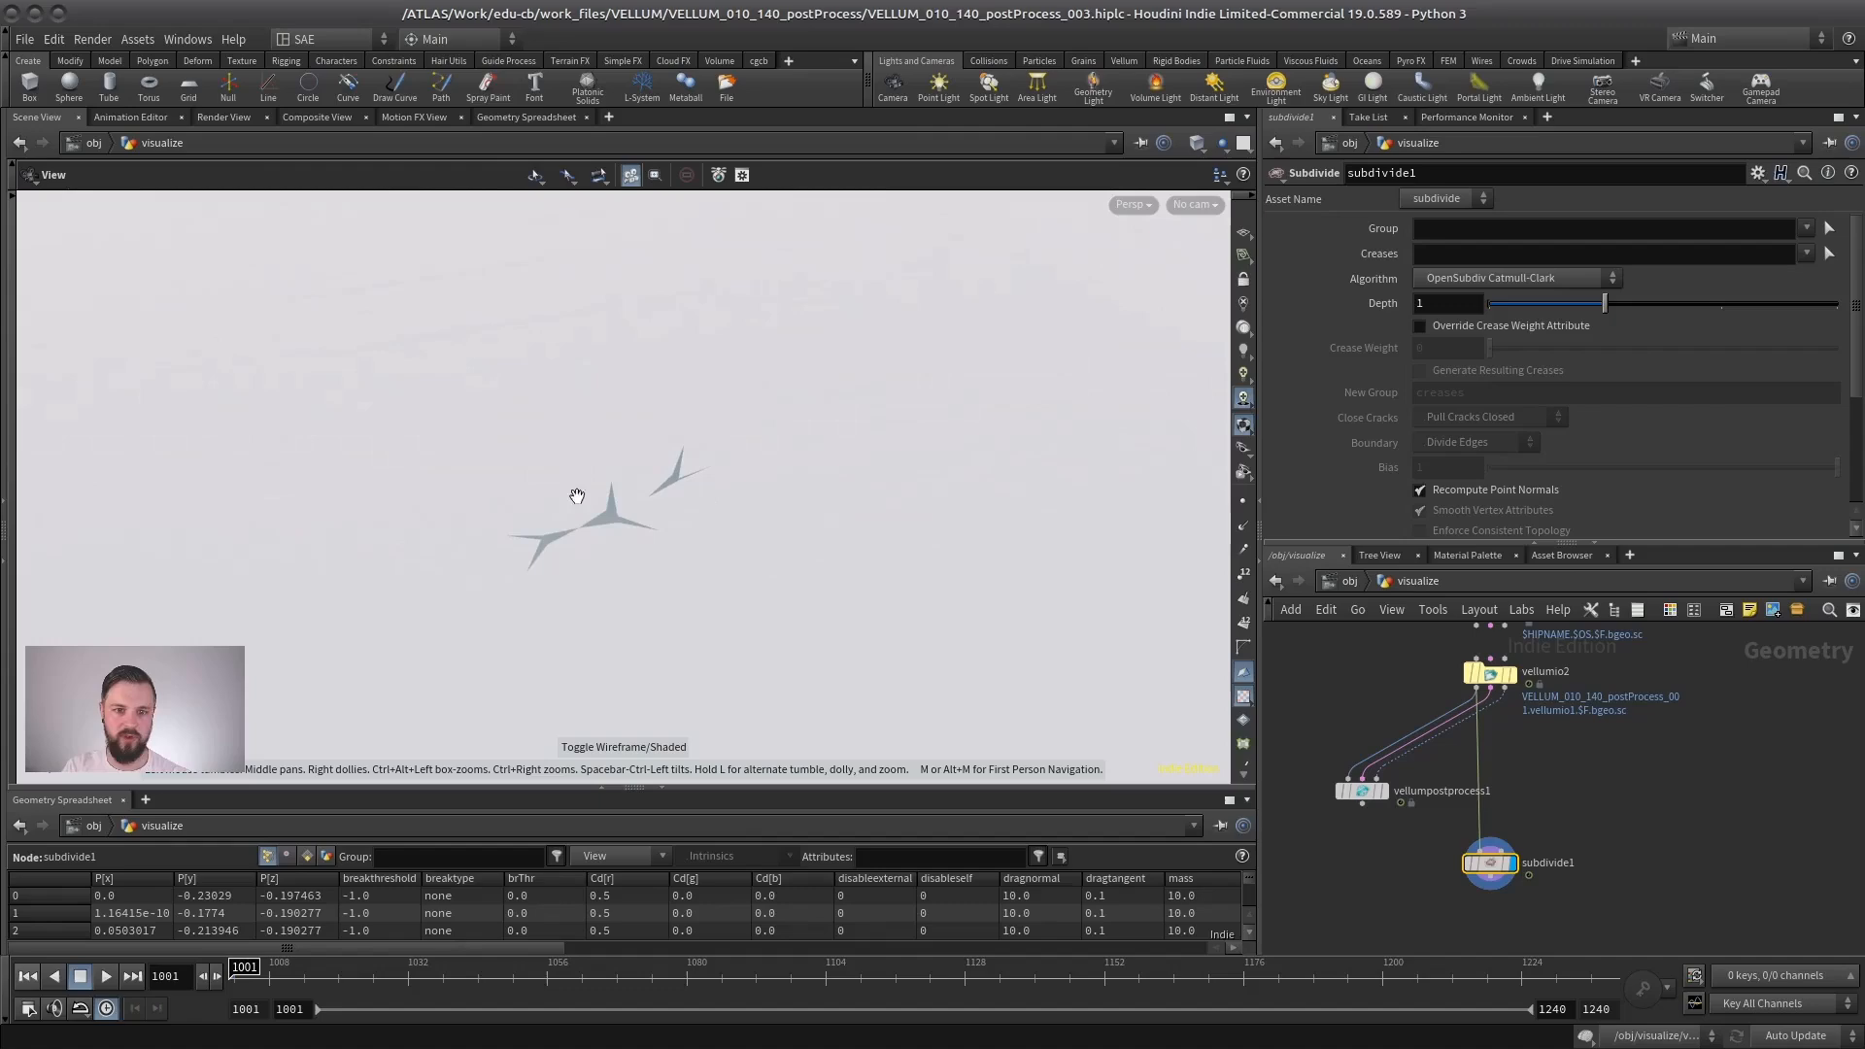
pyautogui.moveTo(477, 464); pyautogui.dragTo(457, 471, button='right')
pyautogui.moveTo(456, 471); pyautogui.dragTo(857, 424, button='middle')
pyautogui.moveTo(858, 424); pyautogui.dragTo(675, 379, button='right')
pyautogui.moveTo(675, 379); pyautogui.dragTo(766, 456, button='middle')
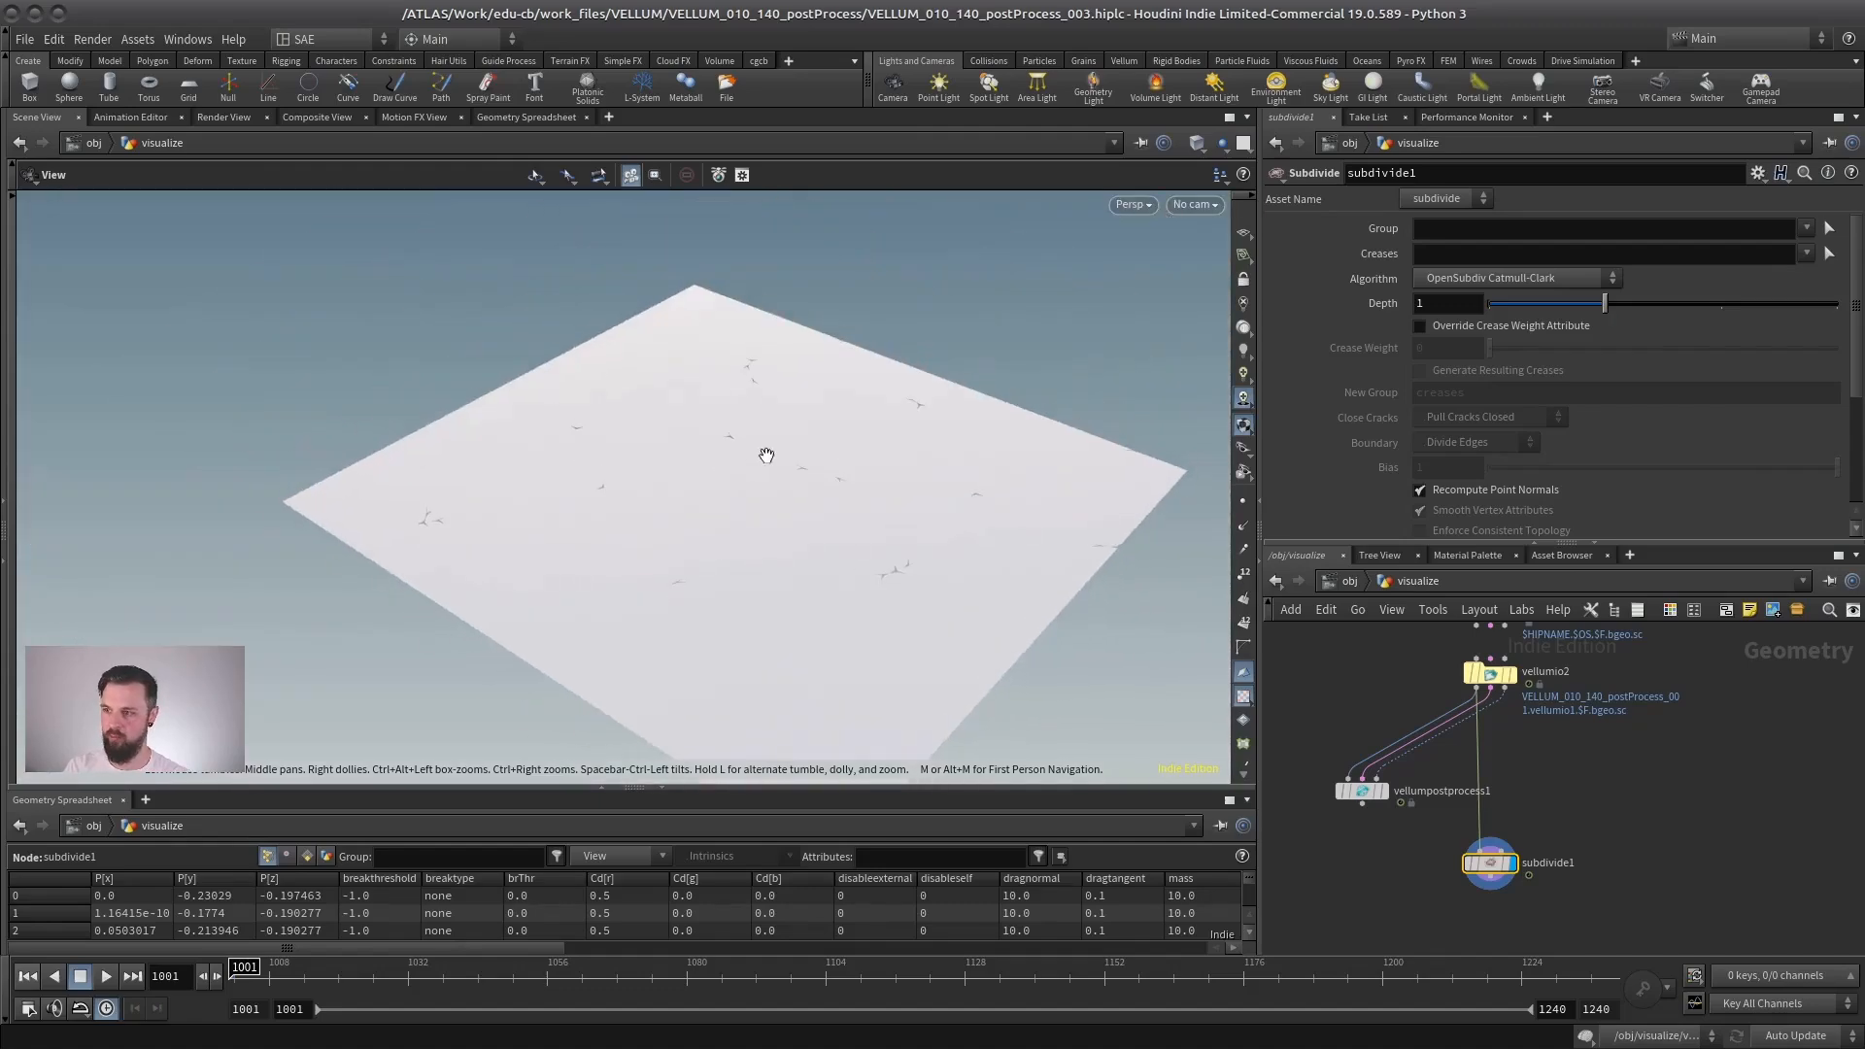
# - Display vellumpostprocess1, set its False Color Mode to None and check its subdivided cloth in wireframe and shaded display
pyautogui.click(1383, 791)
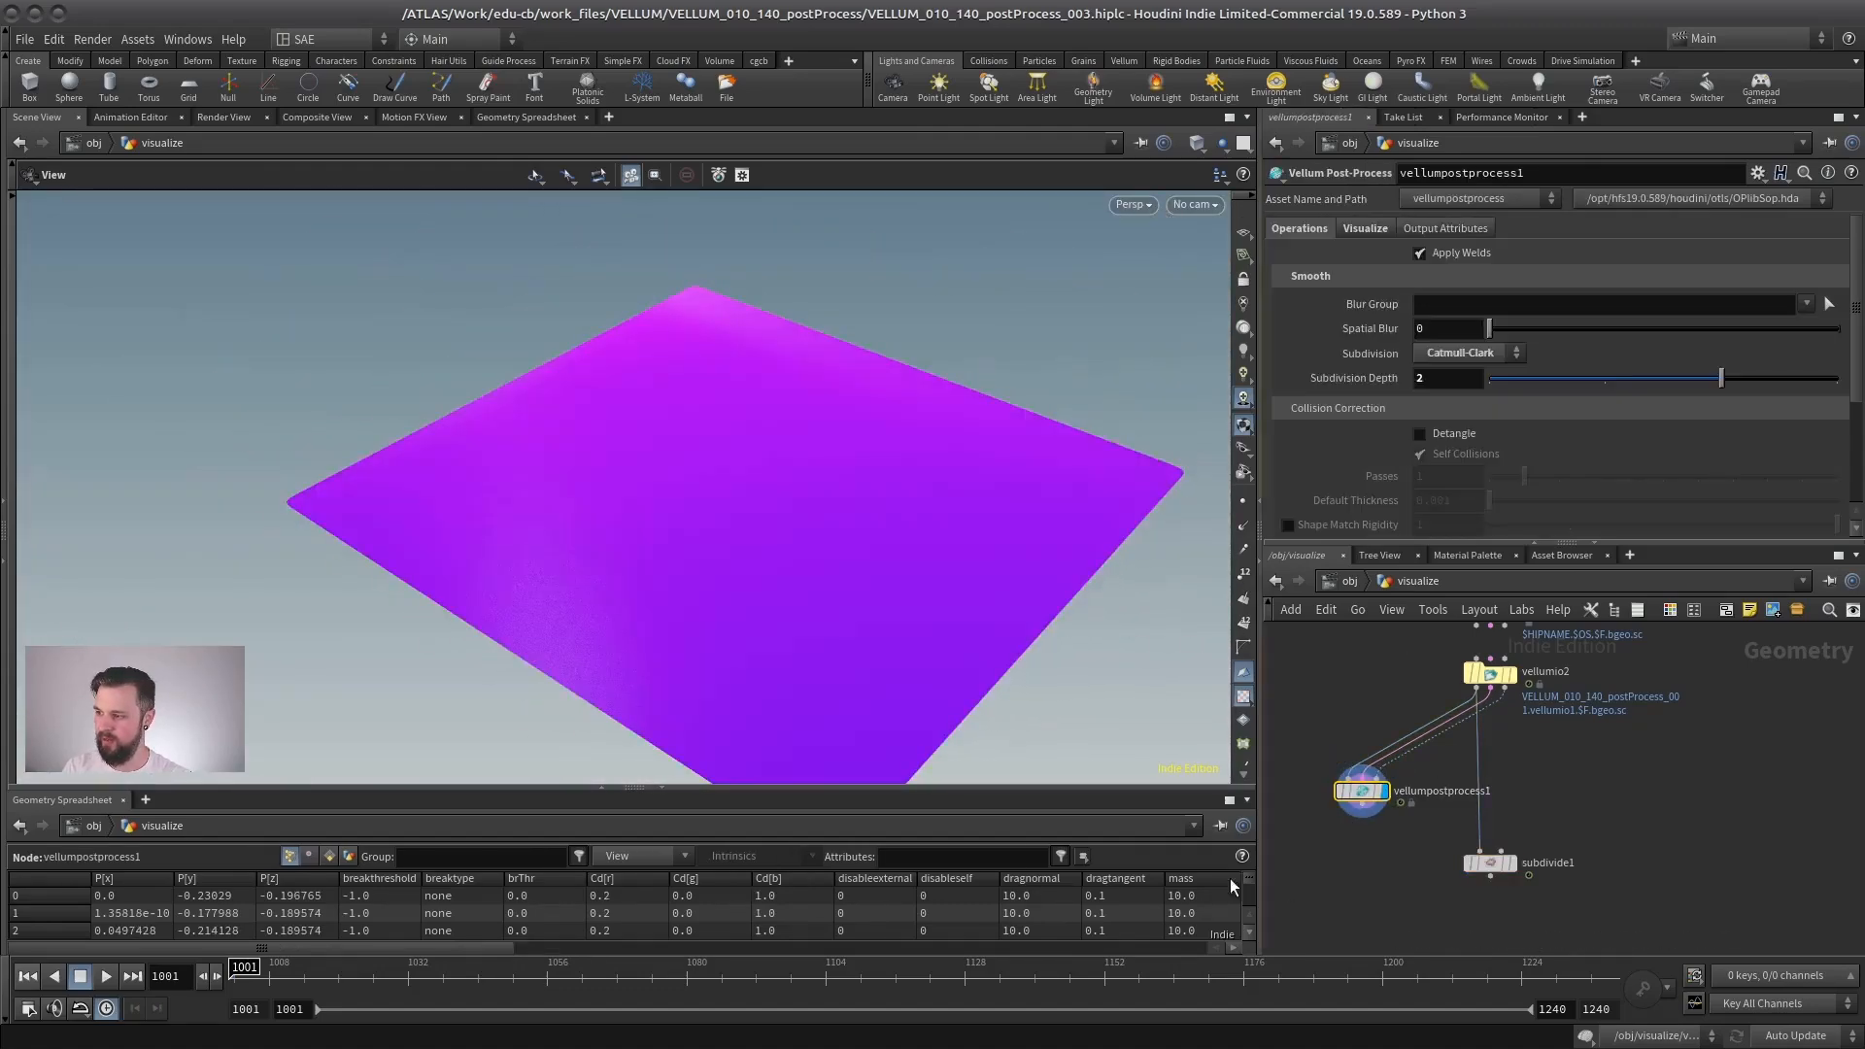
pyautogui.click(1365, 232)
pyautogui.click(1300, 229)
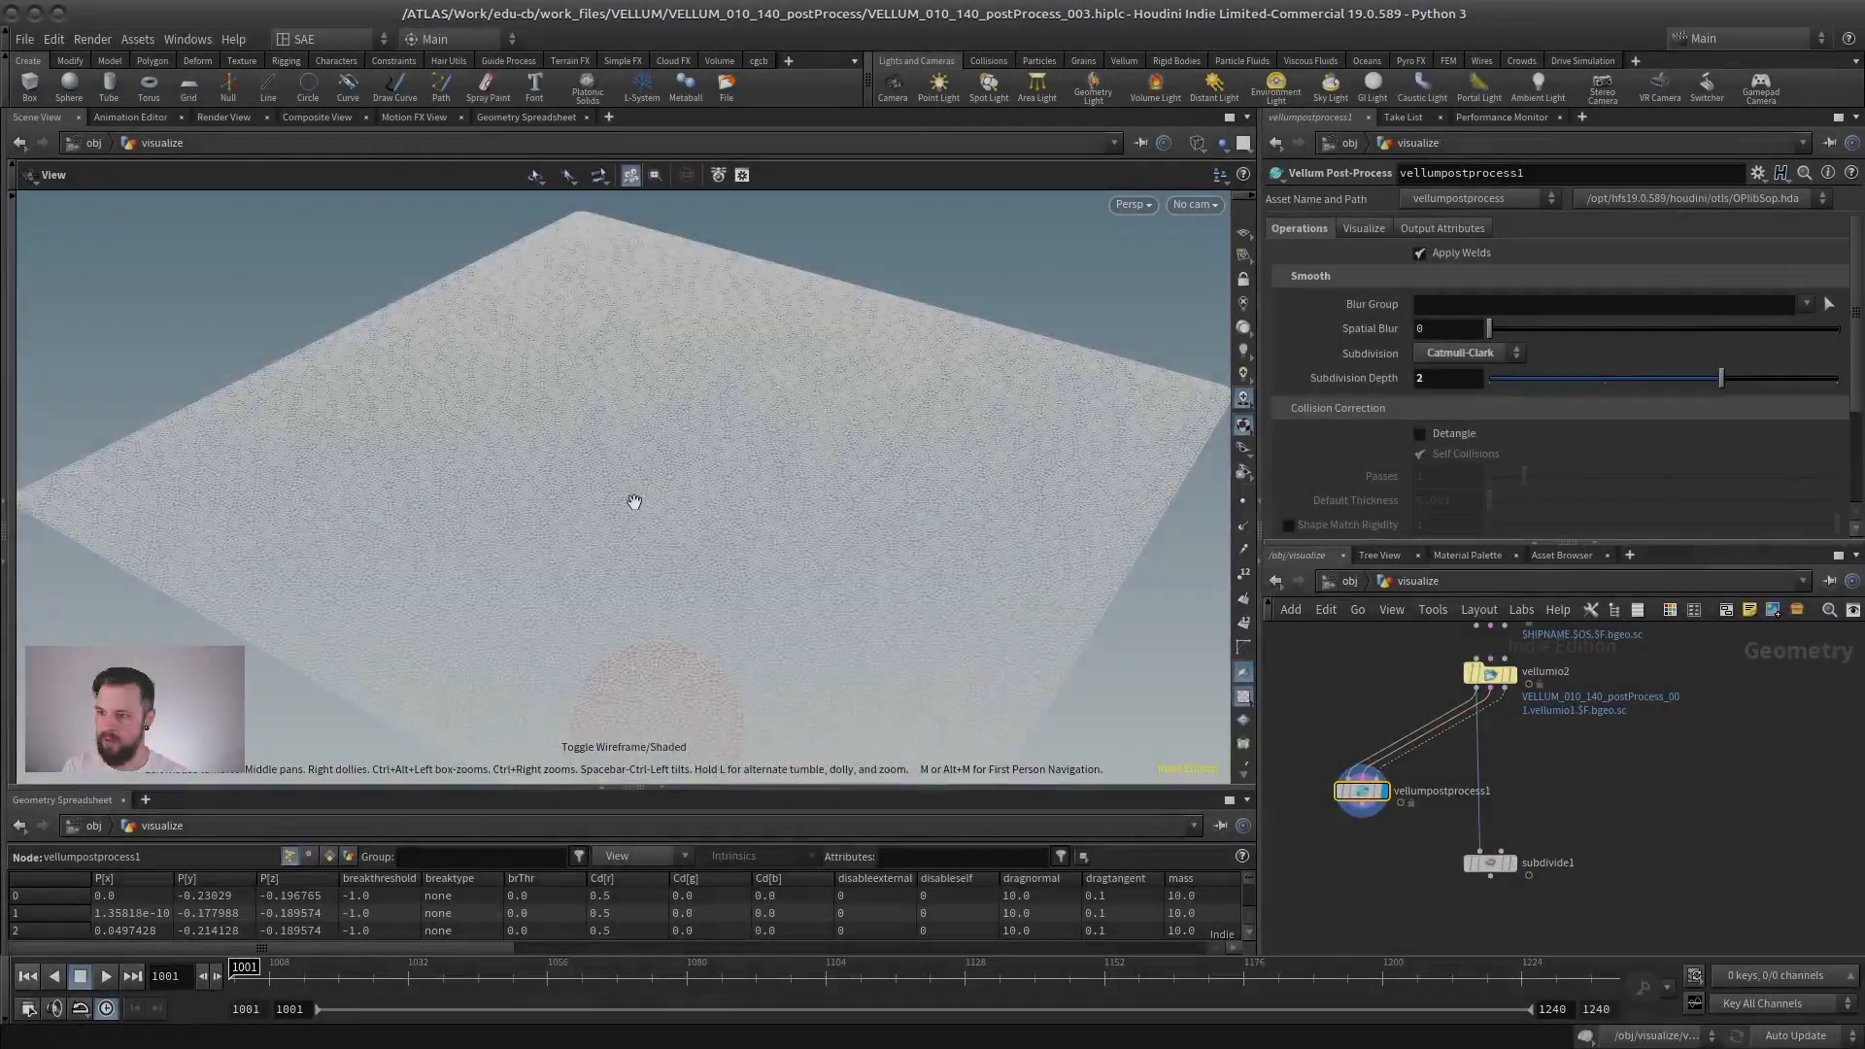
pyautogui.moveTo(632, 499)
pyautogui.mouseDown(button='right')
pyautogui.moveTo(853, 508)
pyautogui.moveTo(684, 515)
pyautogui.mouseUp(button='right')
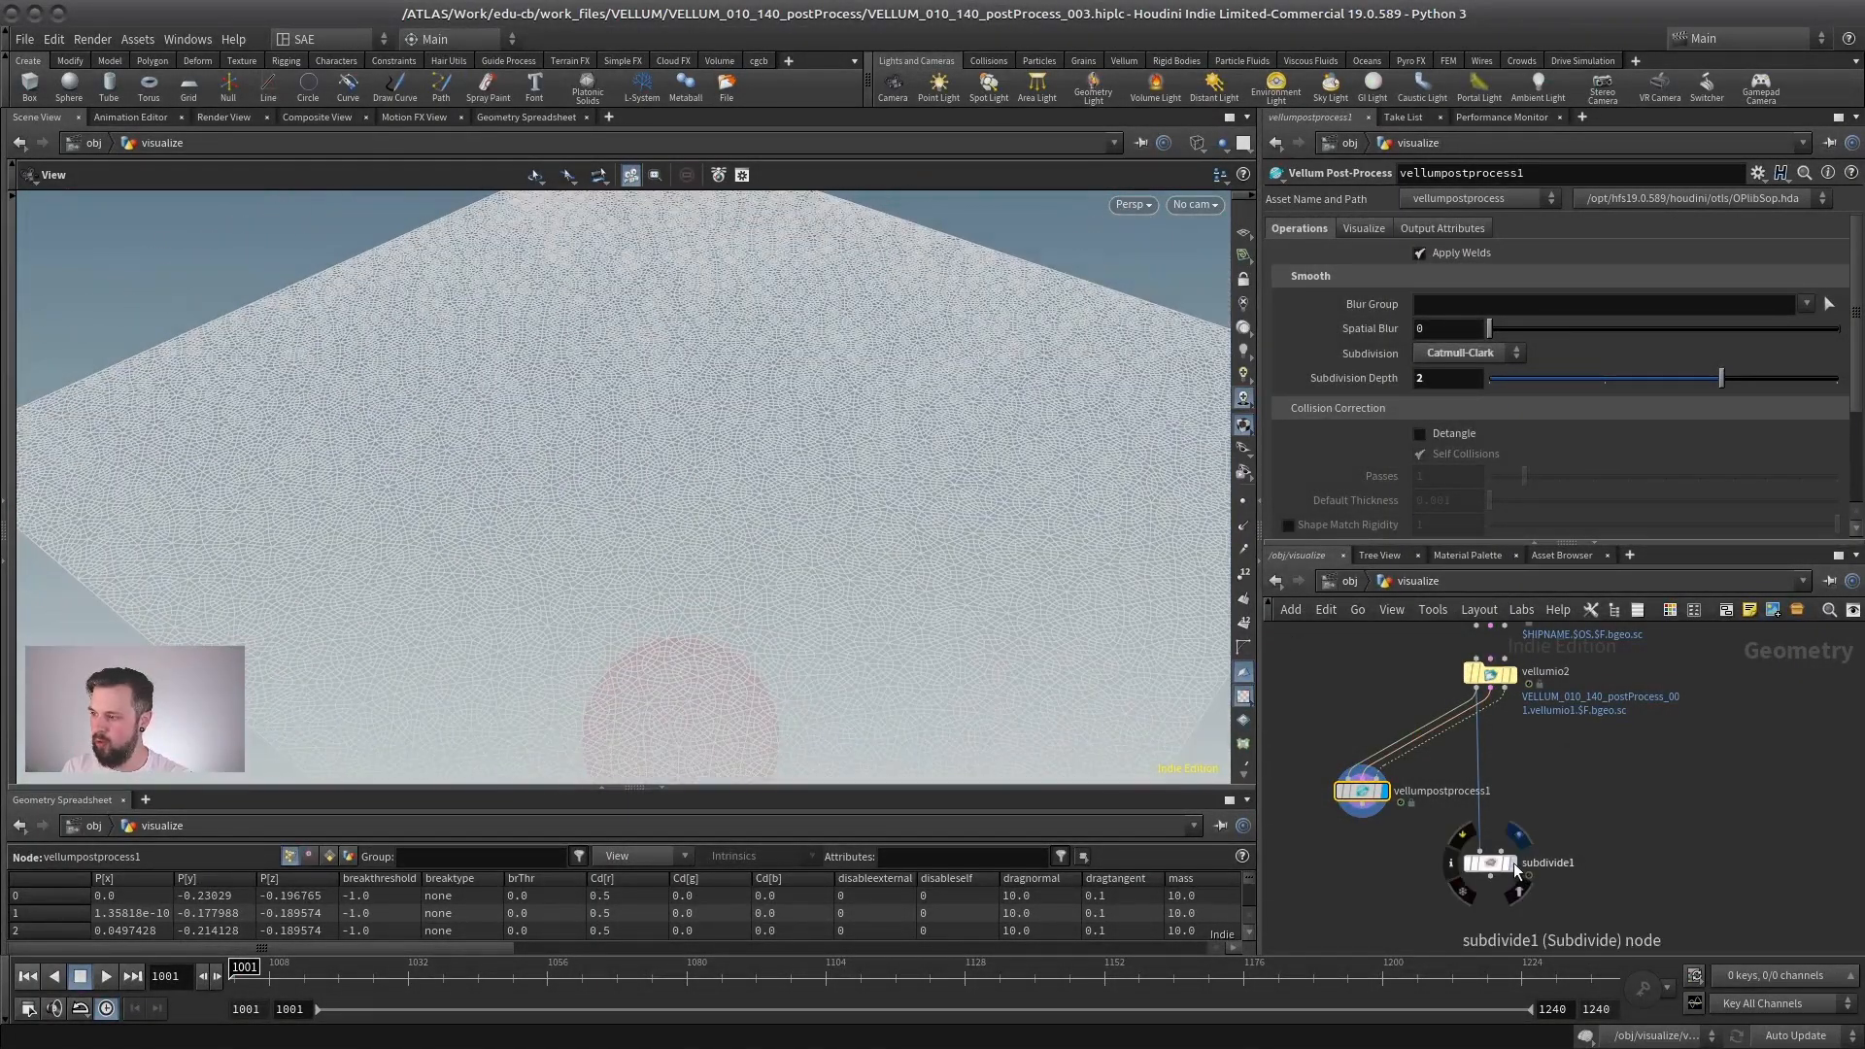
pyautogui.hotkey('shift', 'w')
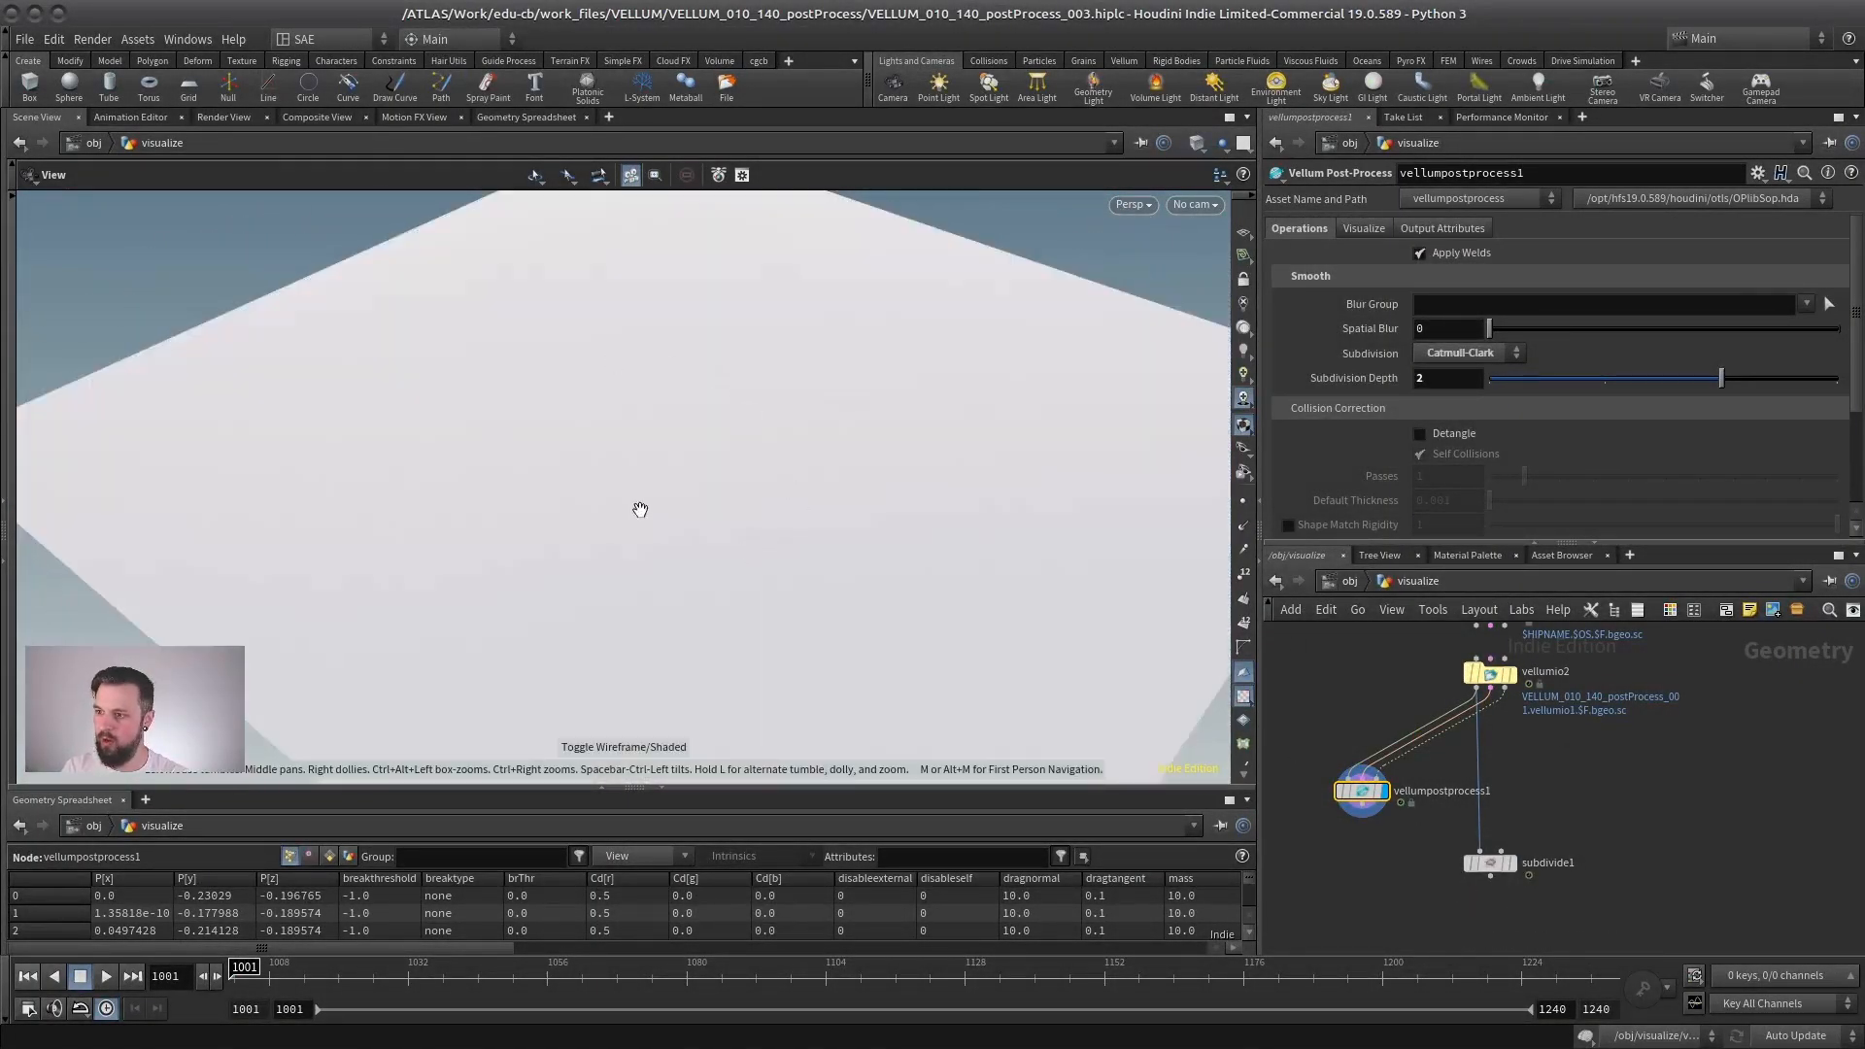
# - Set the Subdivide node's Depth to 2 and bring the cloth surface up close in shaded display
pyautogui.click(1518, 874)
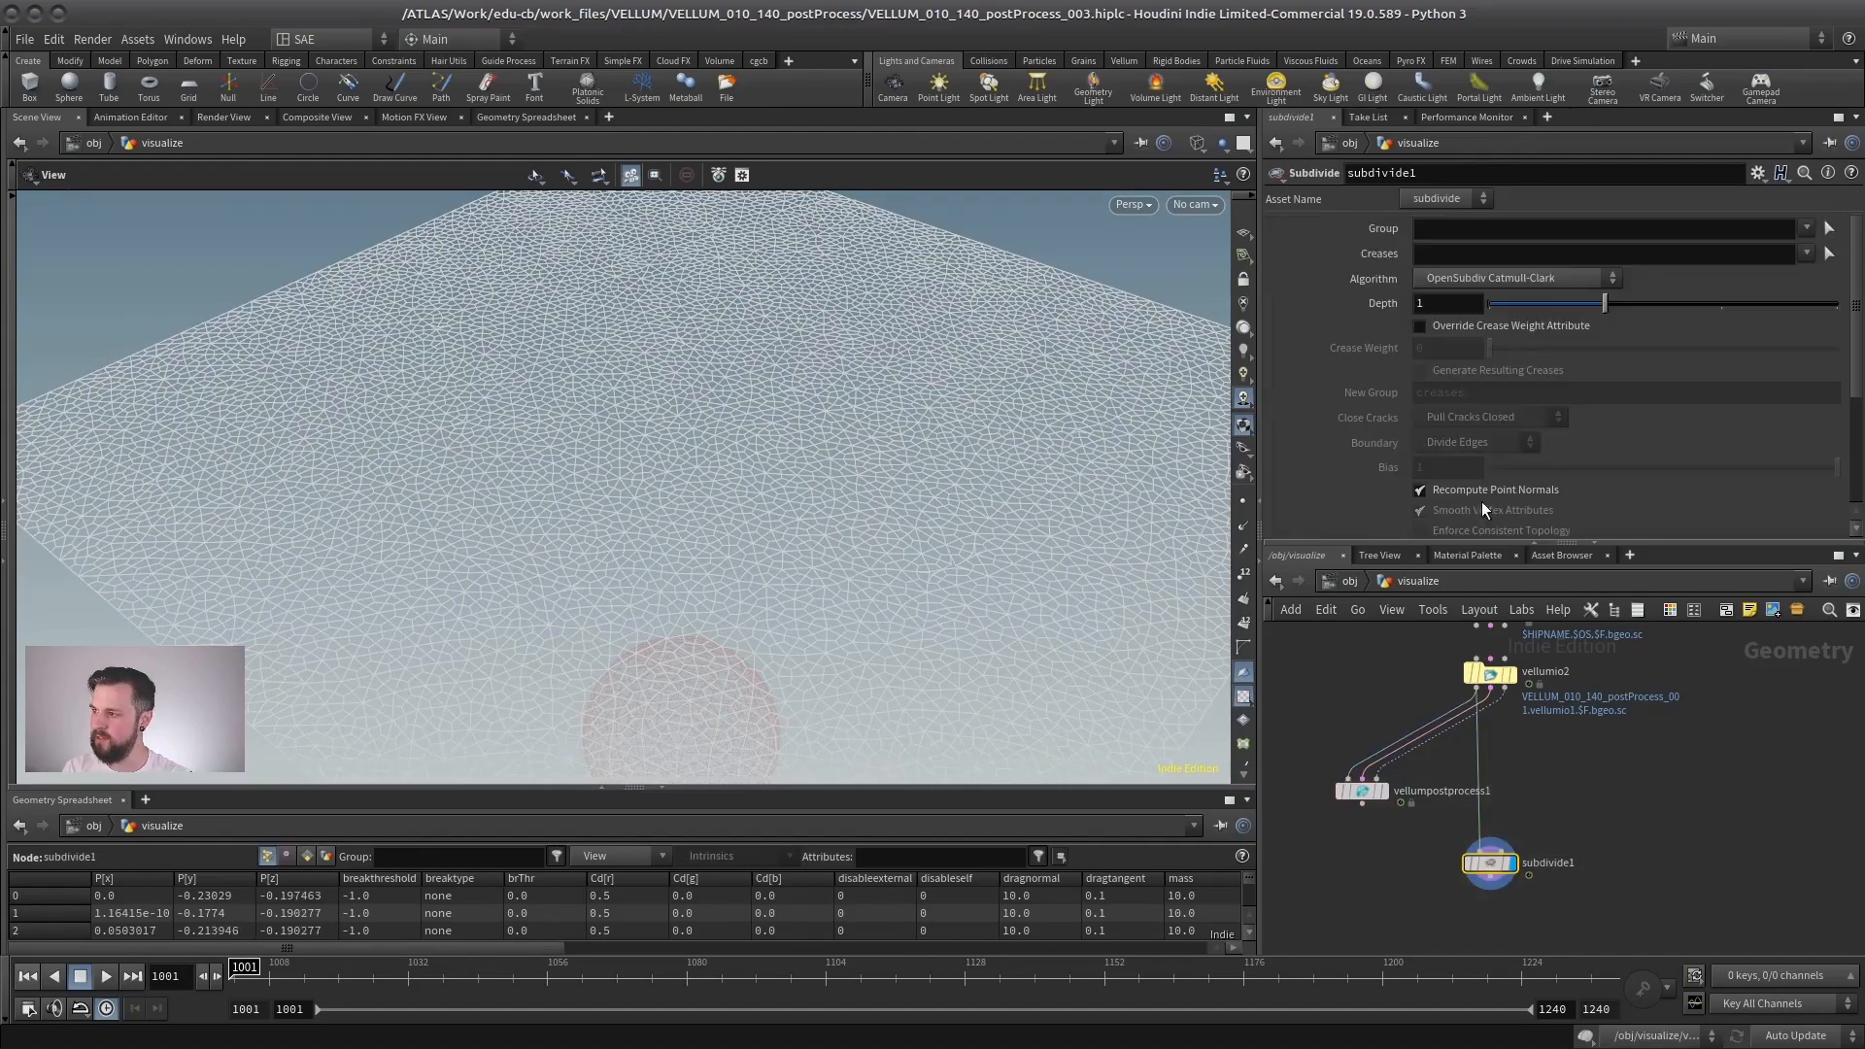
pyautogui.moveTo(1636, 307); pyautogui.dragTo(1721, 304)
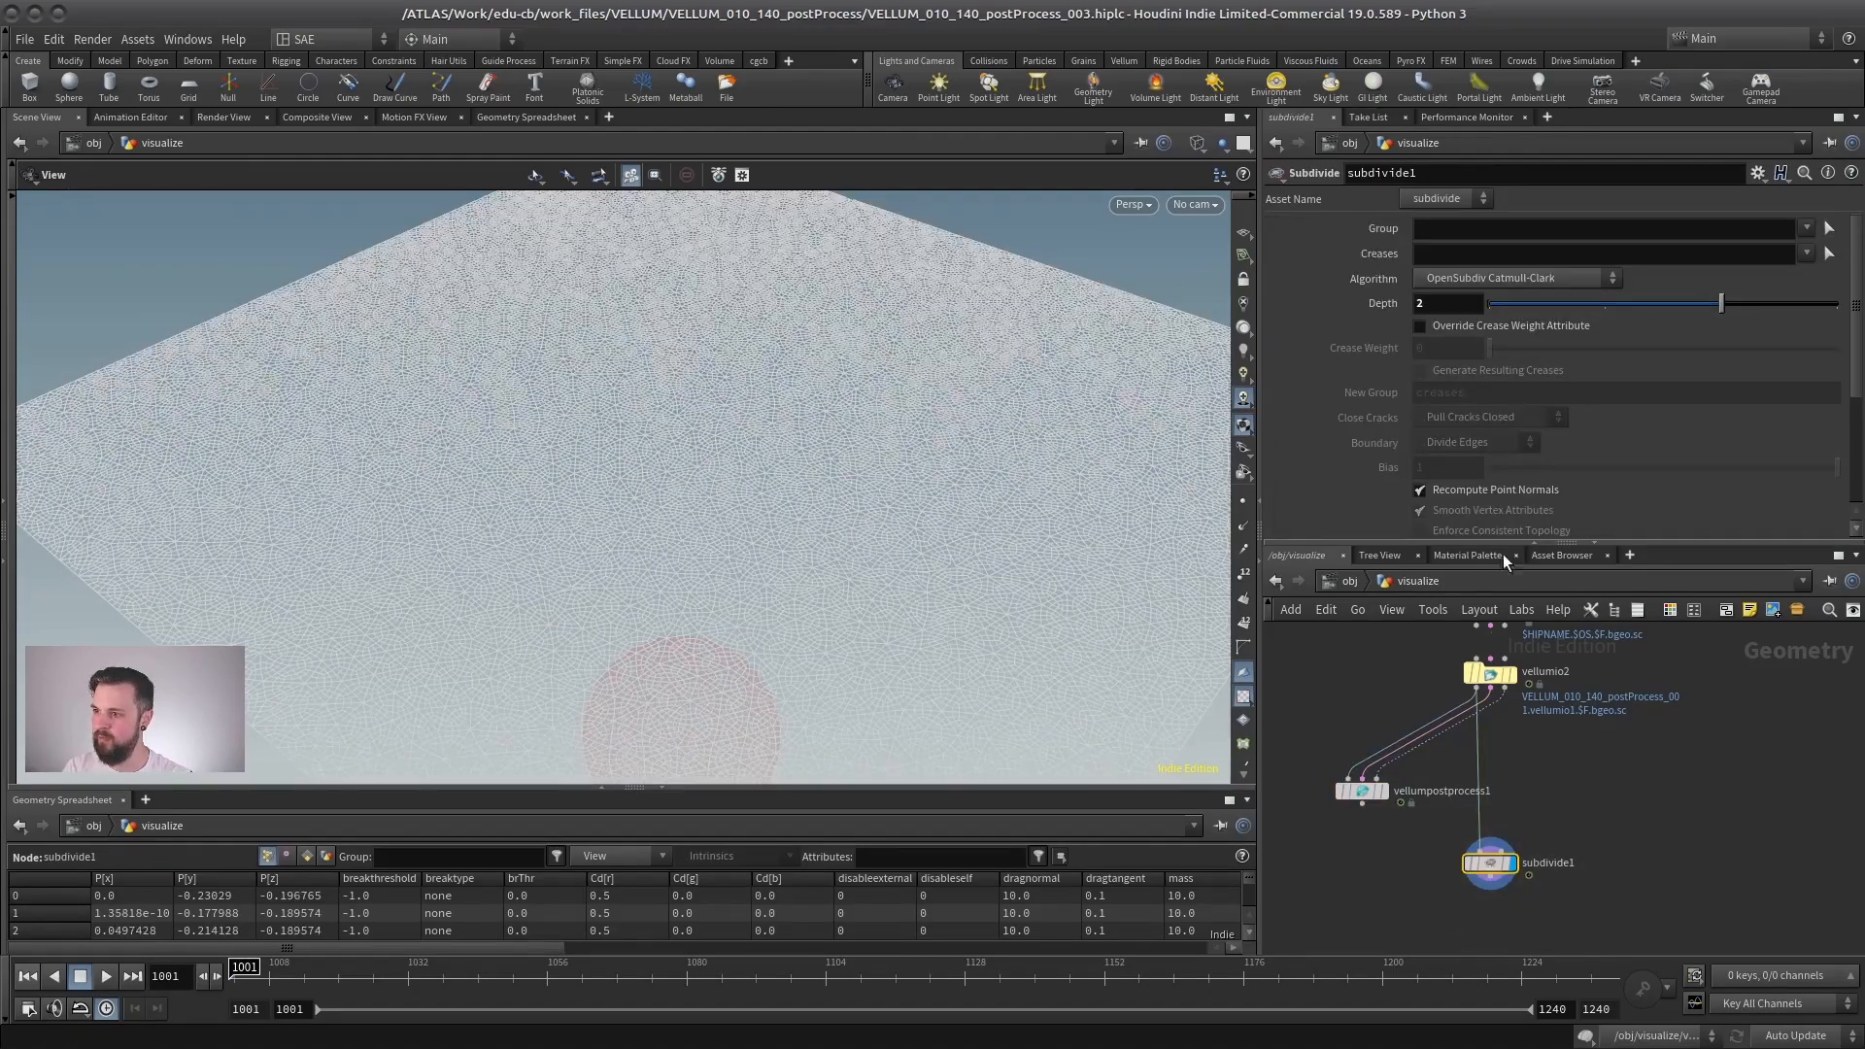
pyautogui.moveTo(920, 544); pyautogui.dragTo(651, 476)
pyautogui.moveTo(651, 477)
pyautogui.mouseDown(button='right')
pyautogui.moveTo(978, 504)
pyautogui.moveTo(811, 528)
pyautogui.mouseUp(button='right')
pyautogui.press('w')
# - Alternate the display between vellumpostprocess1 and subdivide1 to compare their surfaces, adding wireframe over the shading
pyautogui.click(1386, 798)
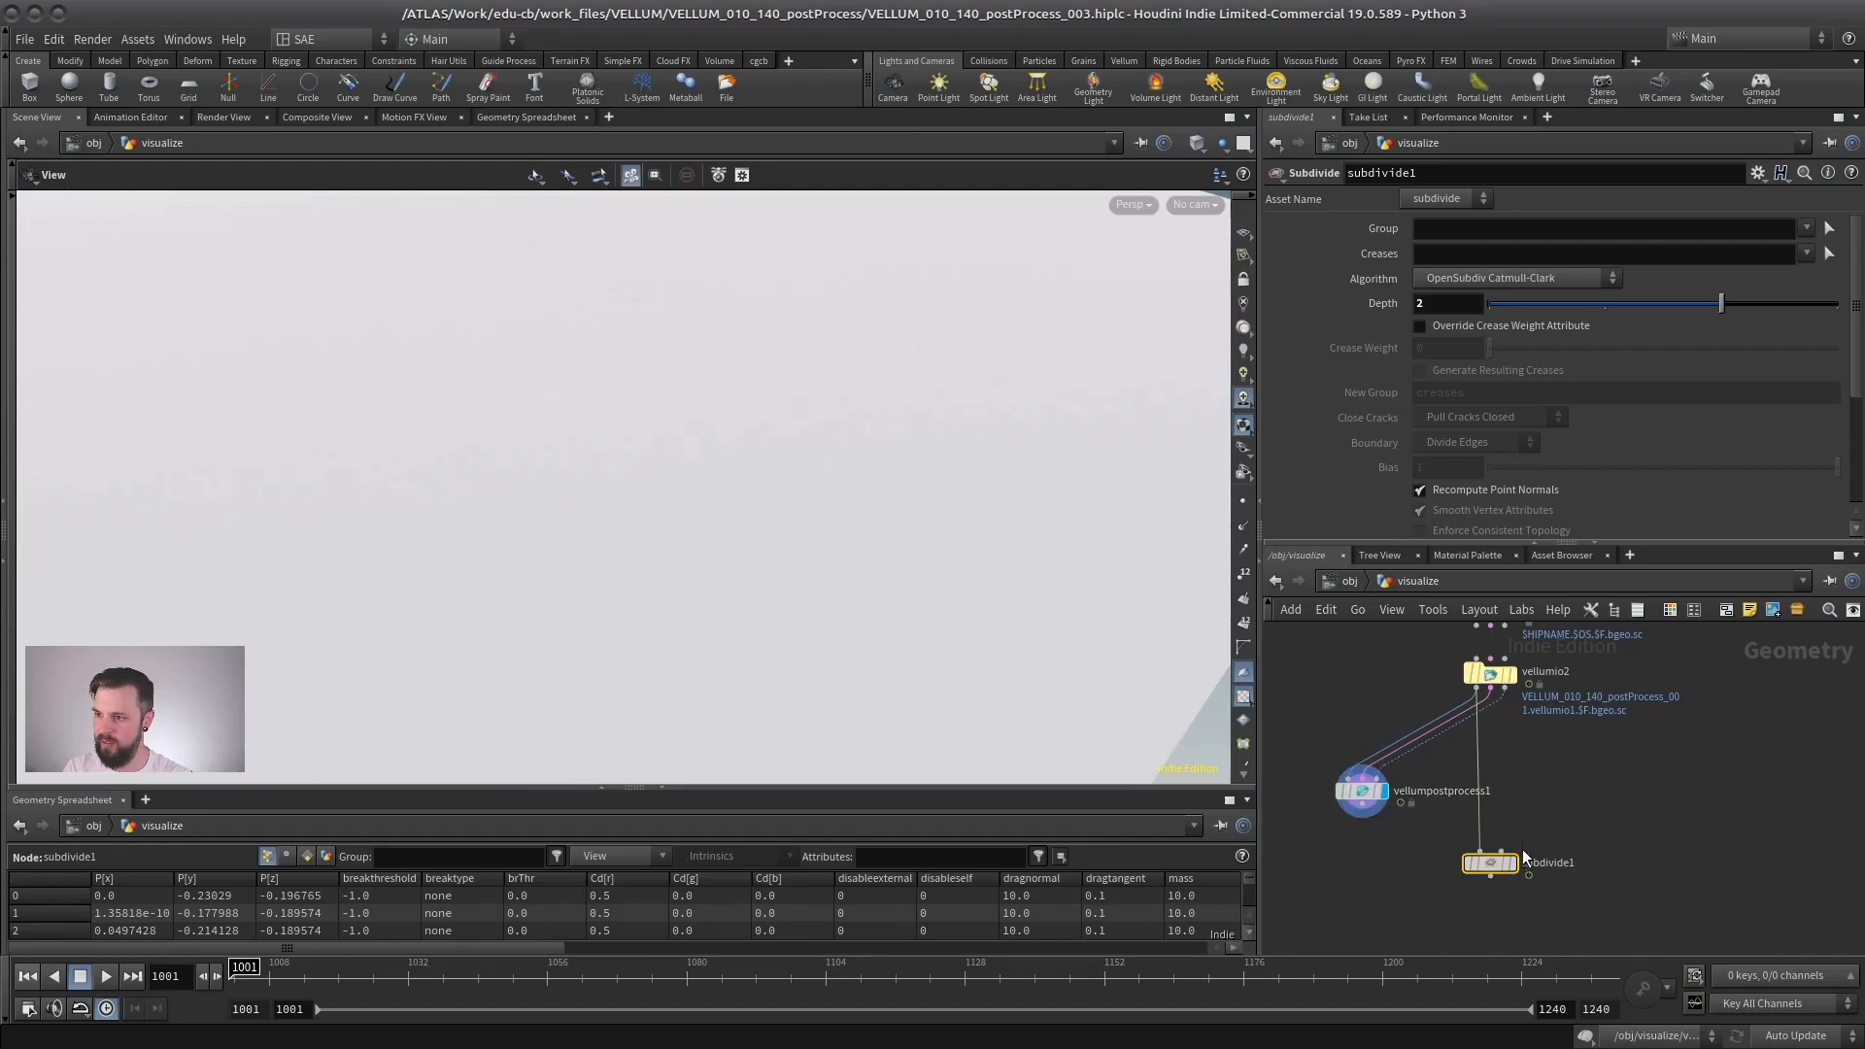
pyautogui.click(1511, 863)
pyautogui.click(1386, 798)
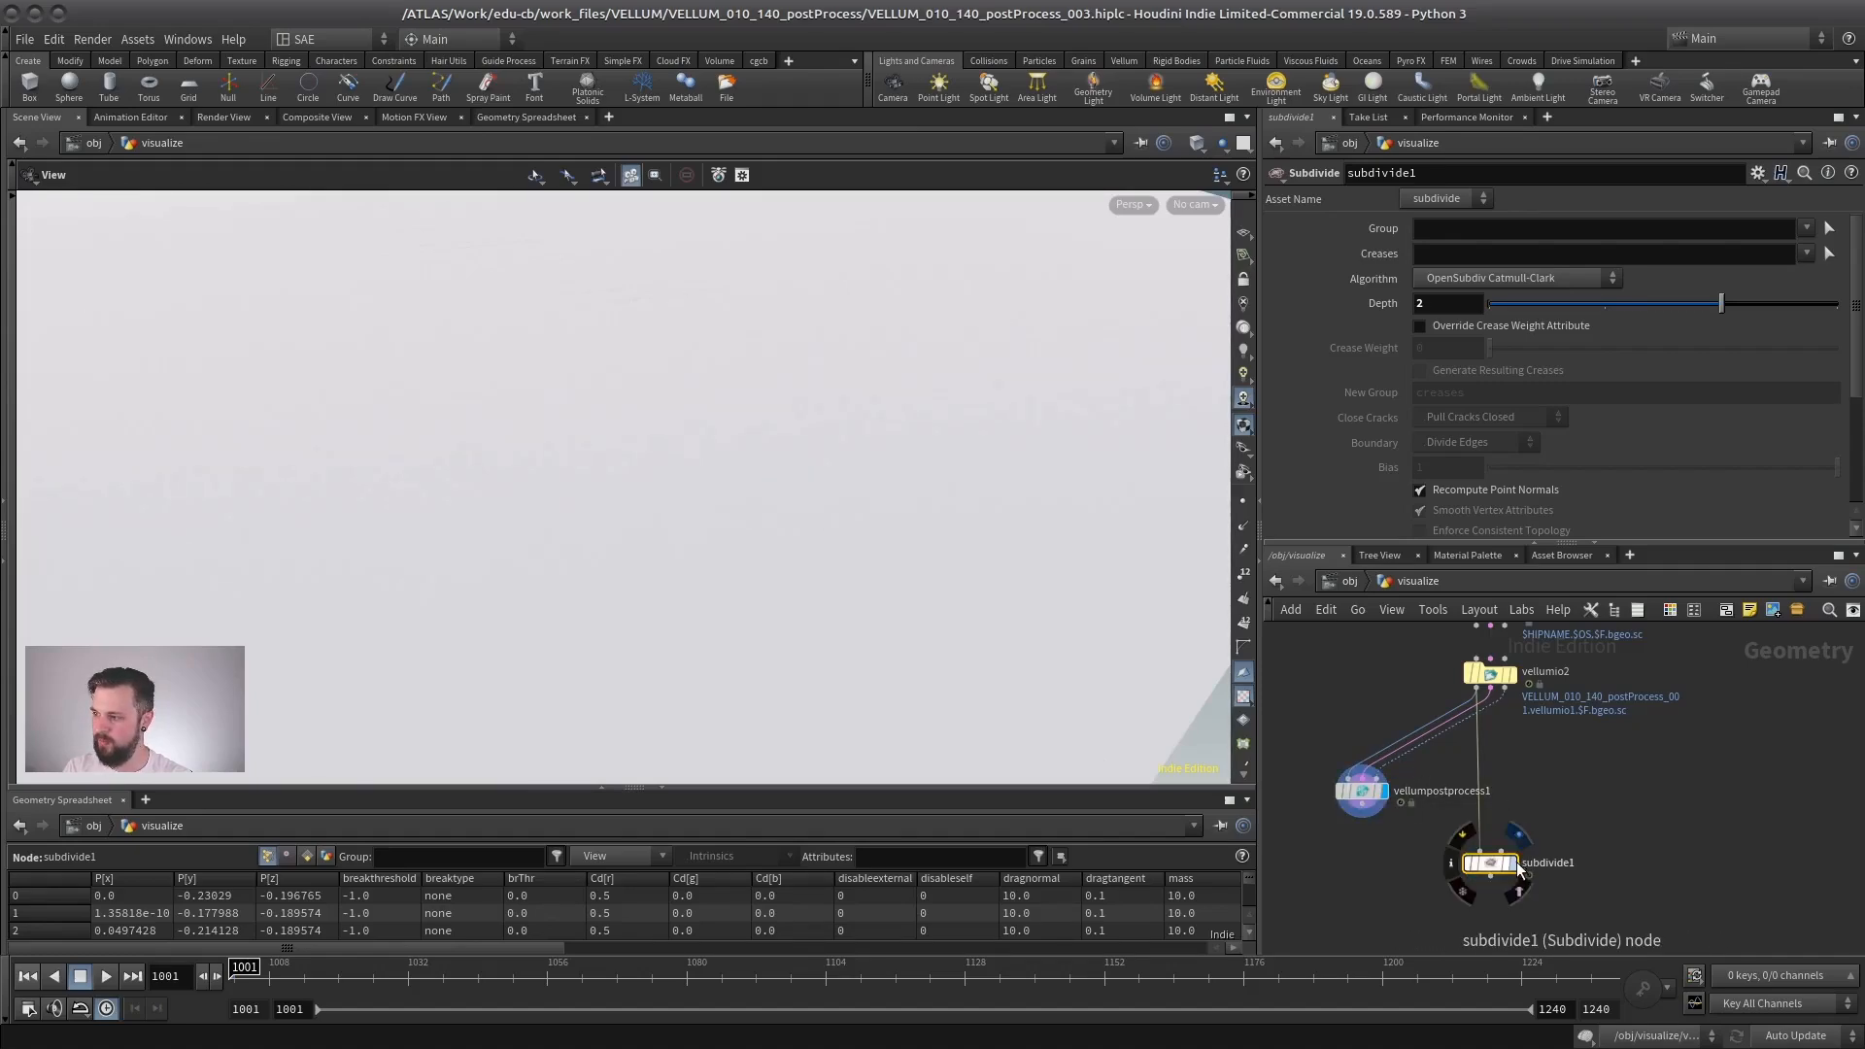
pyautogui.click(1511, 864)
pyautogui.hotkey('shift', 'w')
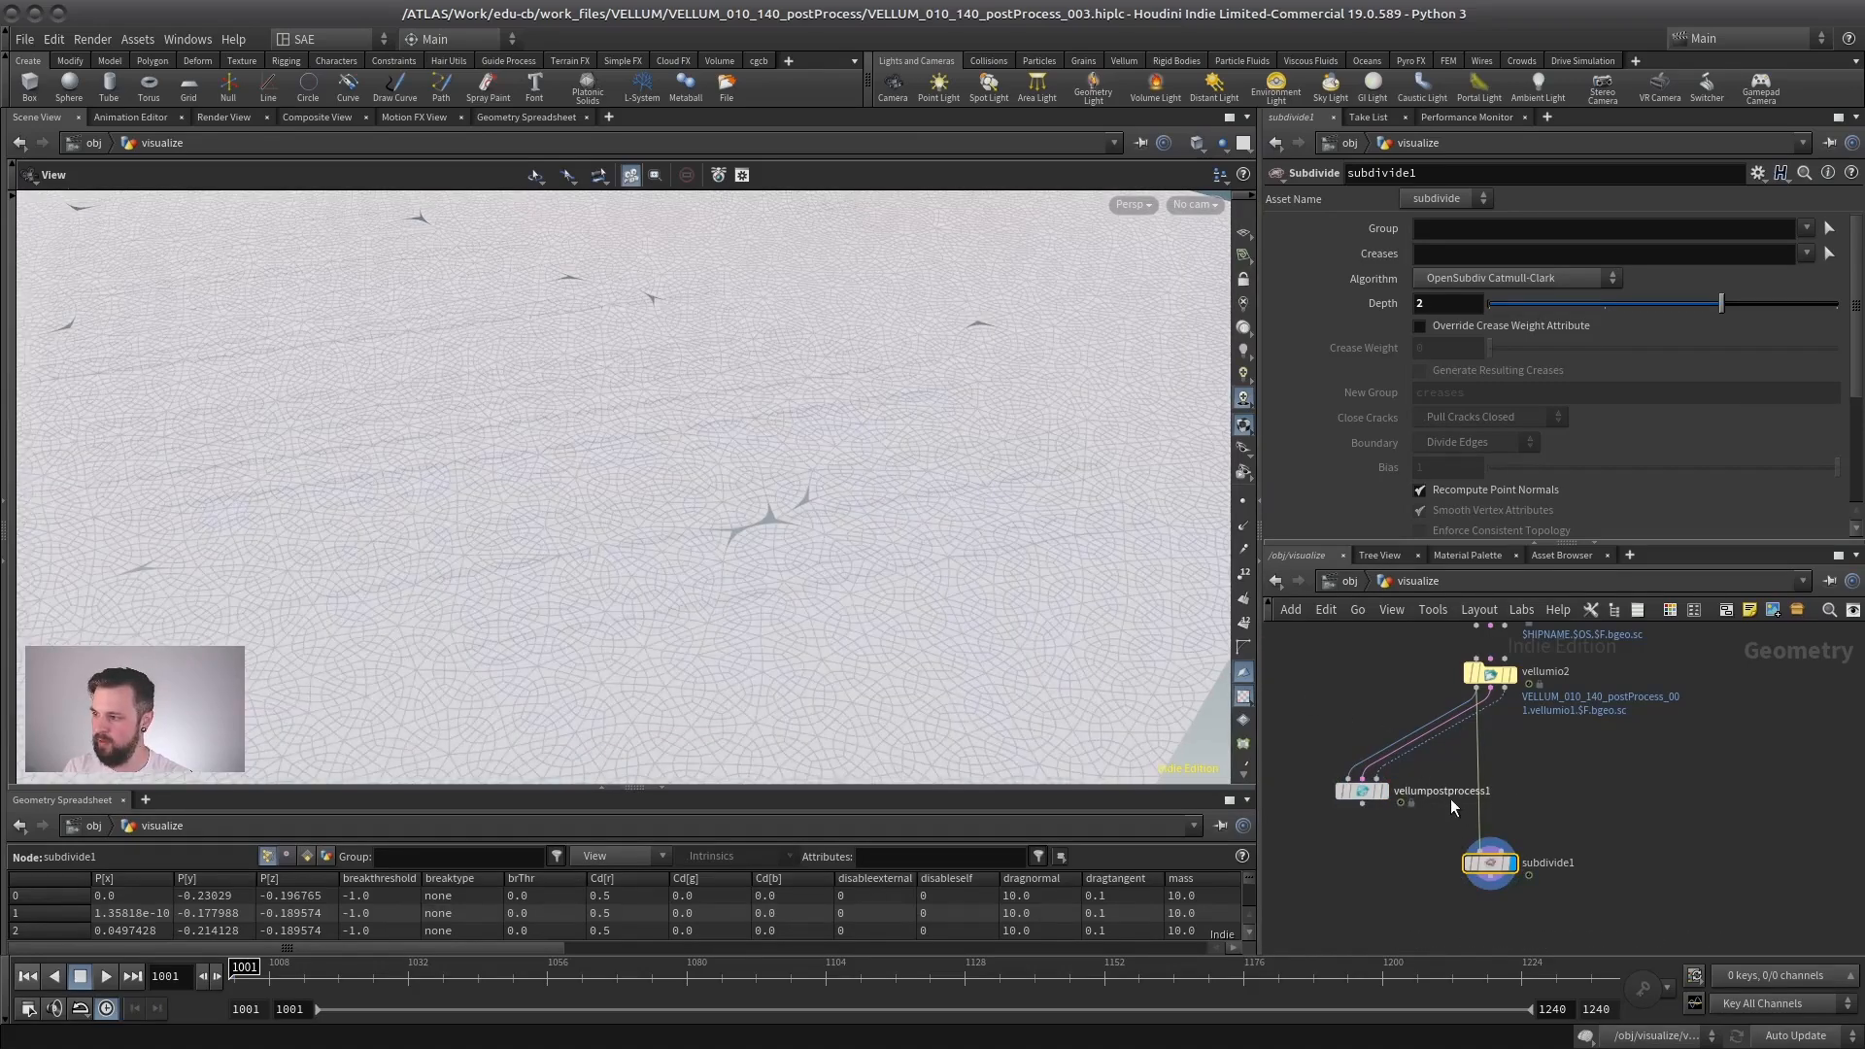
pyautogui.moveTo(1512, 864)
pyautogui.click(1386, 790)
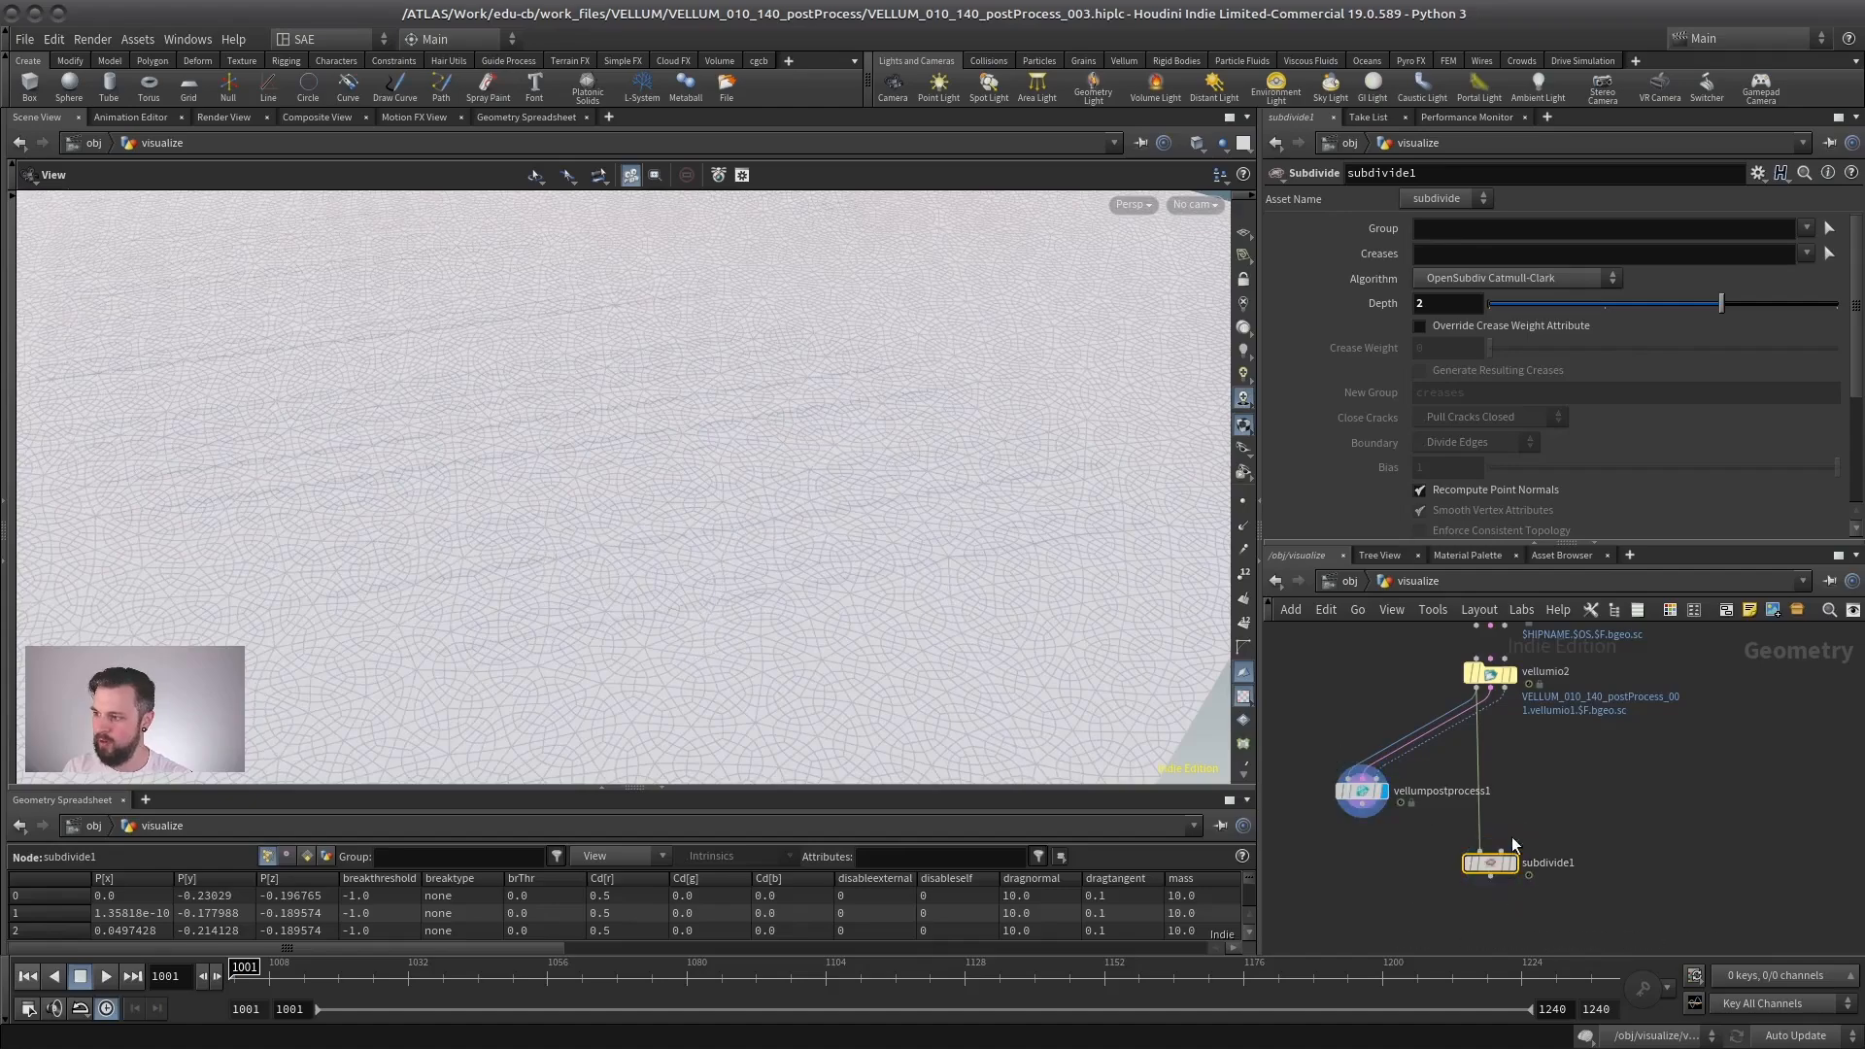
pyautogui.click(1511, 863)
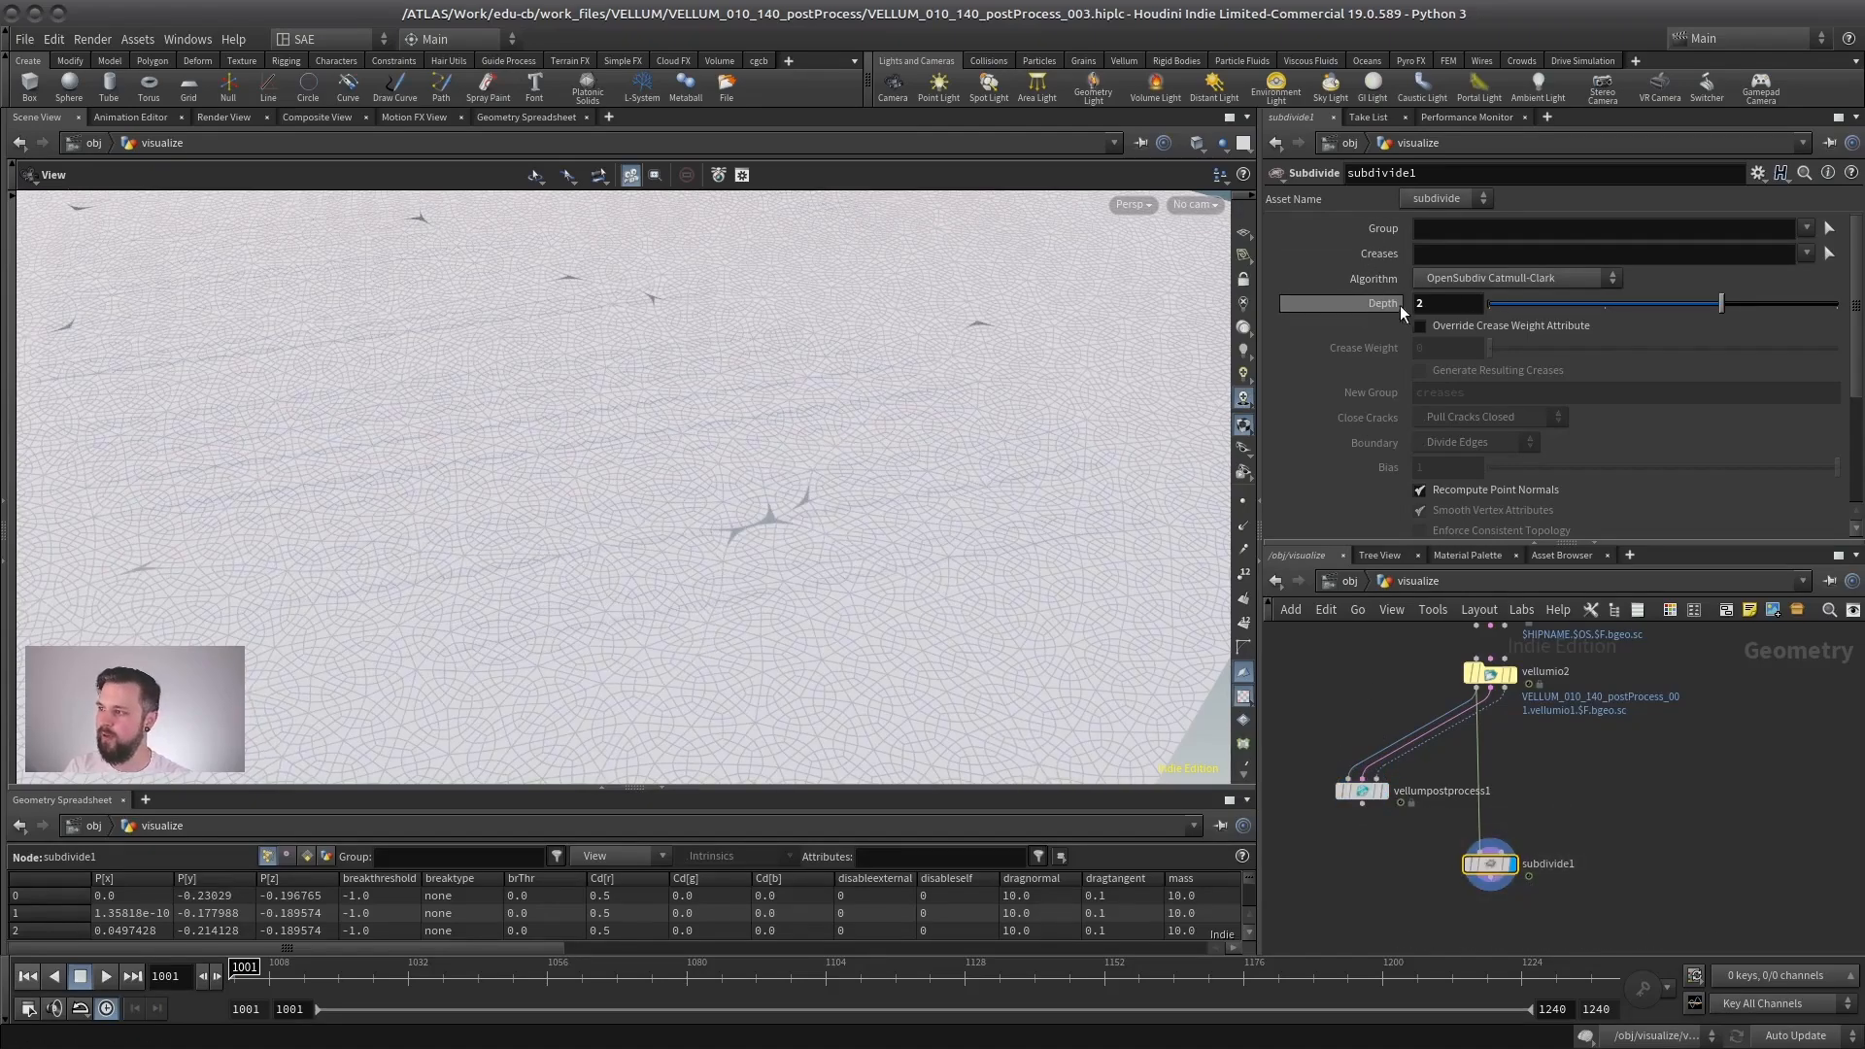
# - Set the Subdivide node's Algorithm to OpenSubdiv Bilinear and keep subdivide1 displayed to check the whole cloth
pyautogui.click(1499, 278)
pyautogui.click(1467, 375)
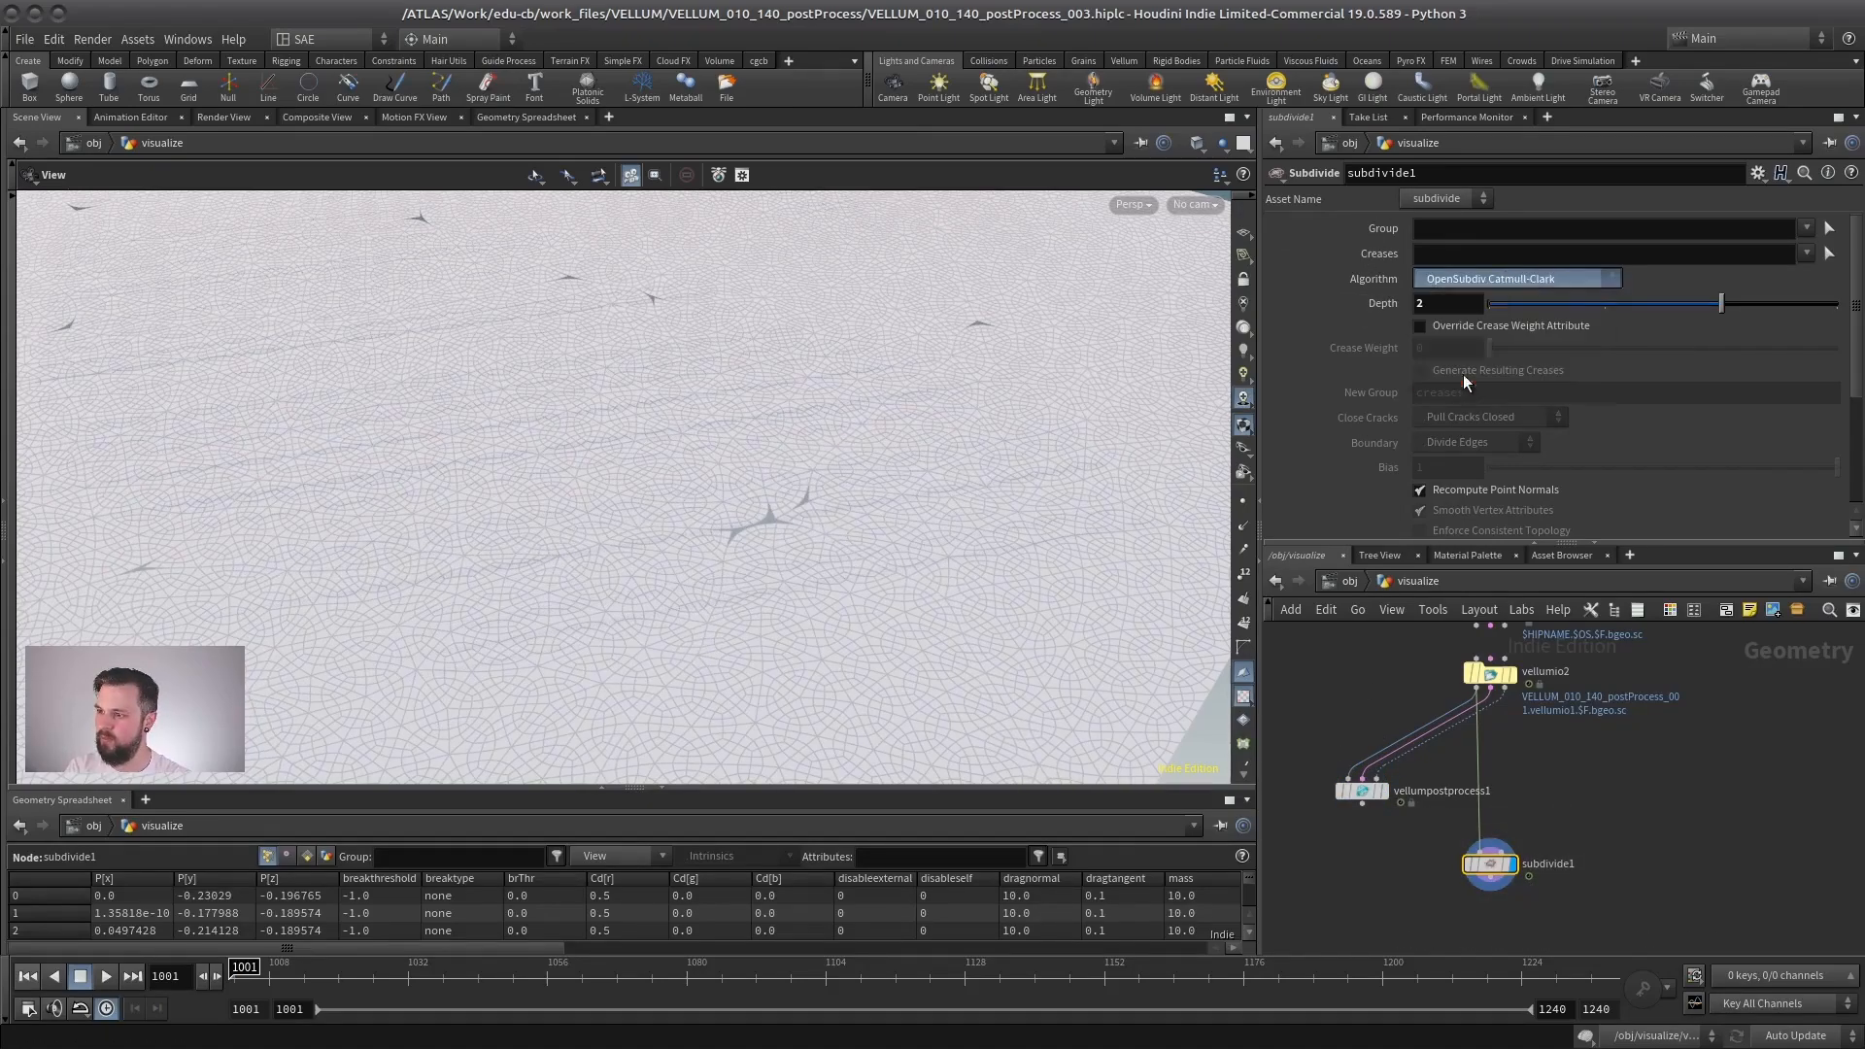
pyautogui.scroll(-5, 658, 537)
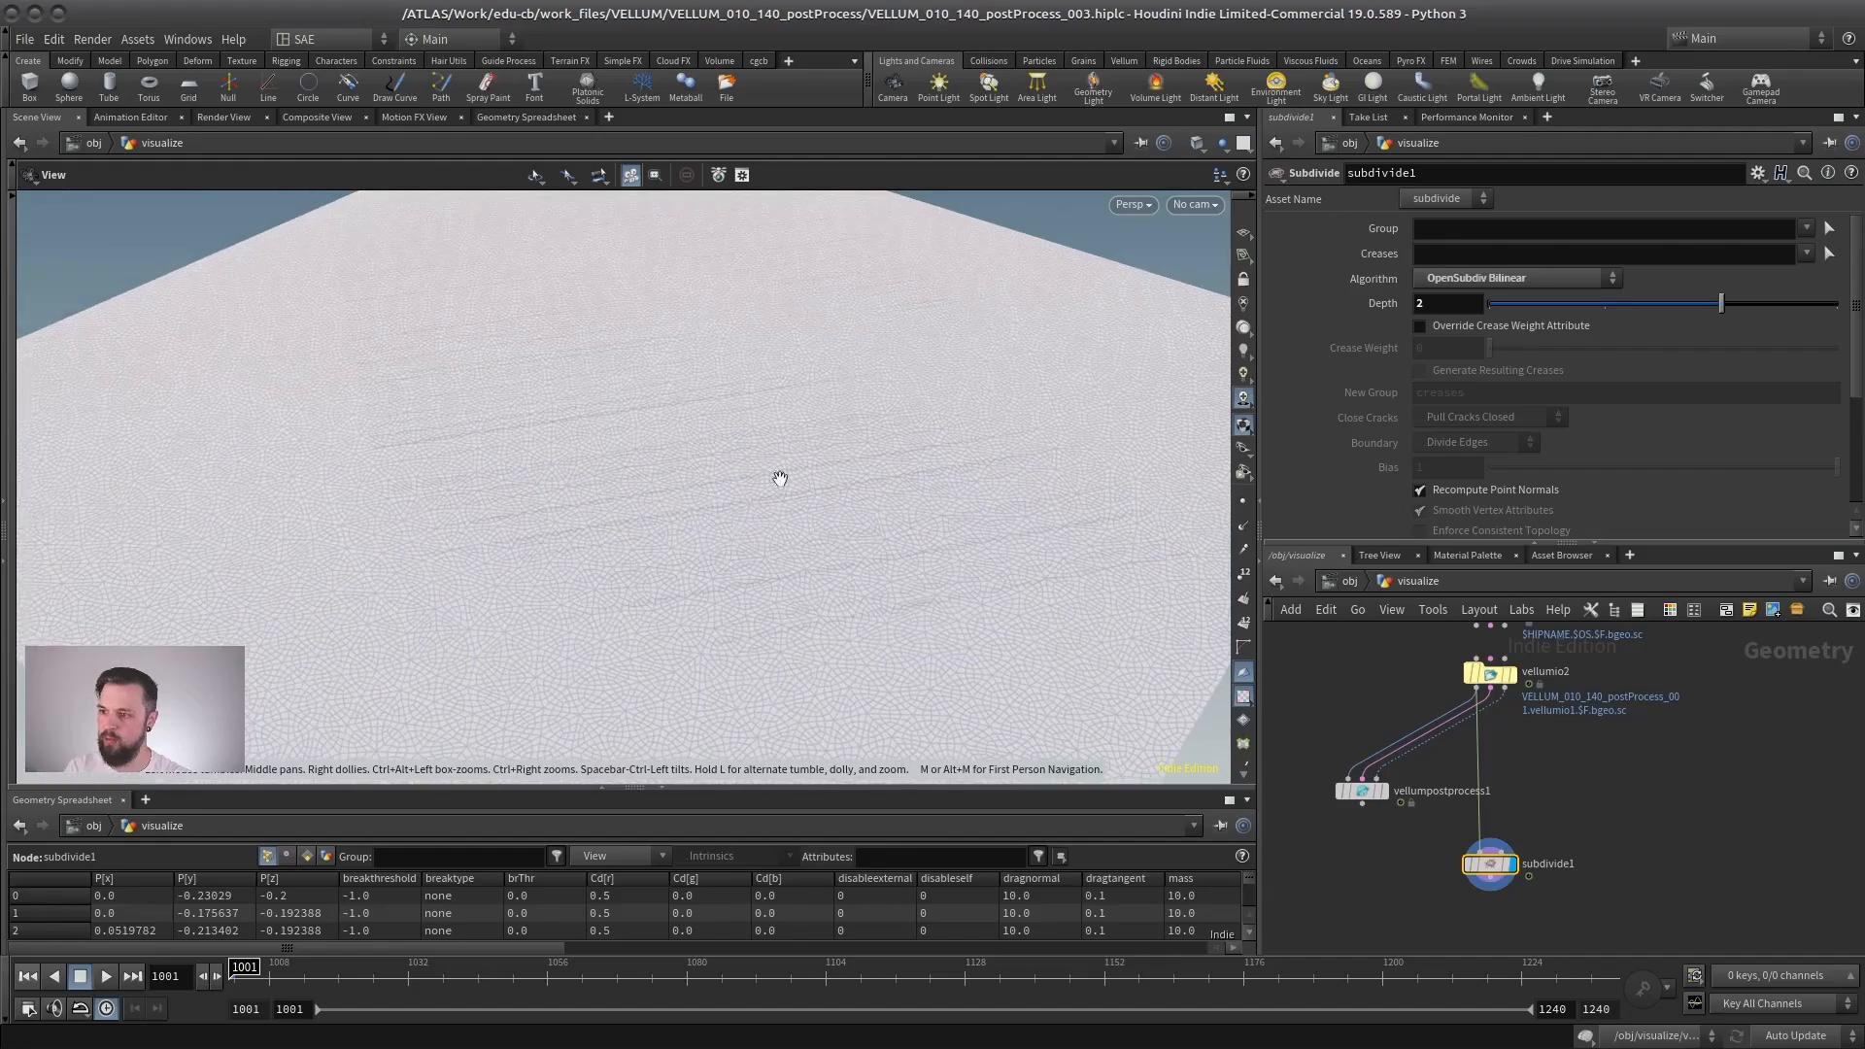
pyautogui.moveTo(1391, 808)
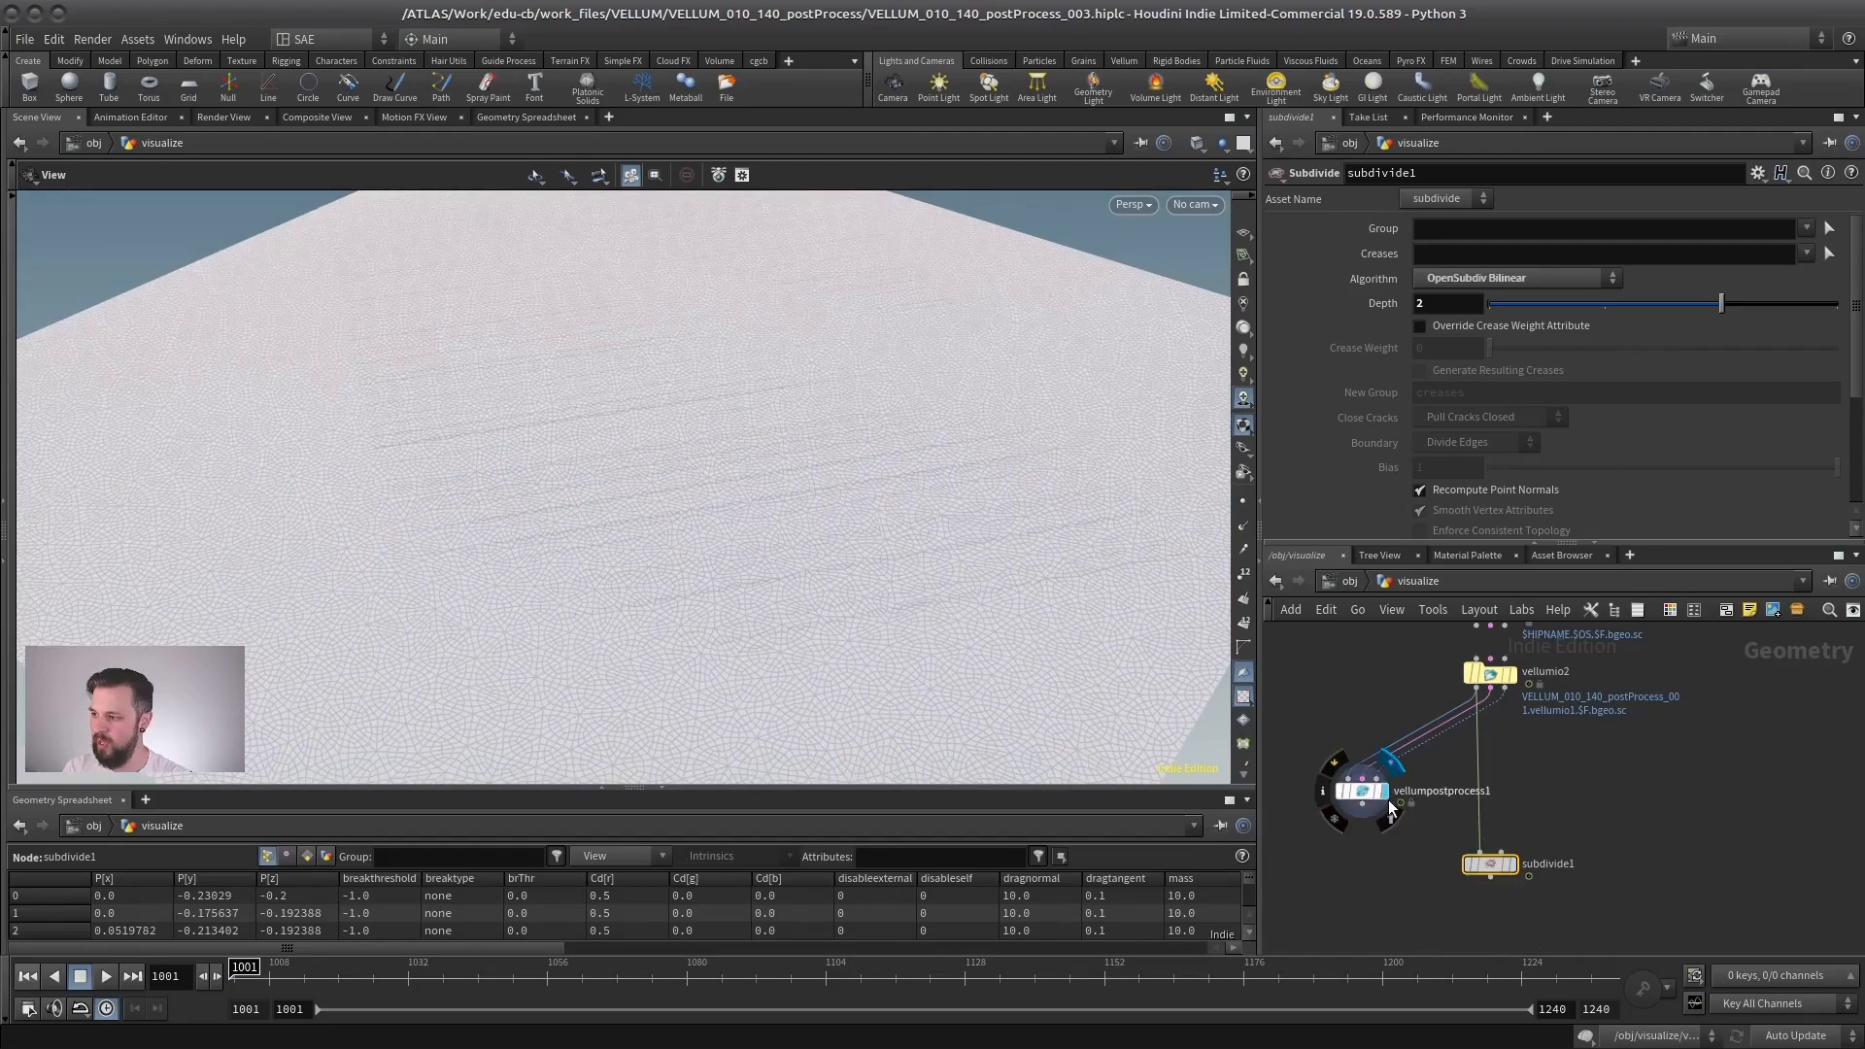
pyautogui.click(1513, 863)
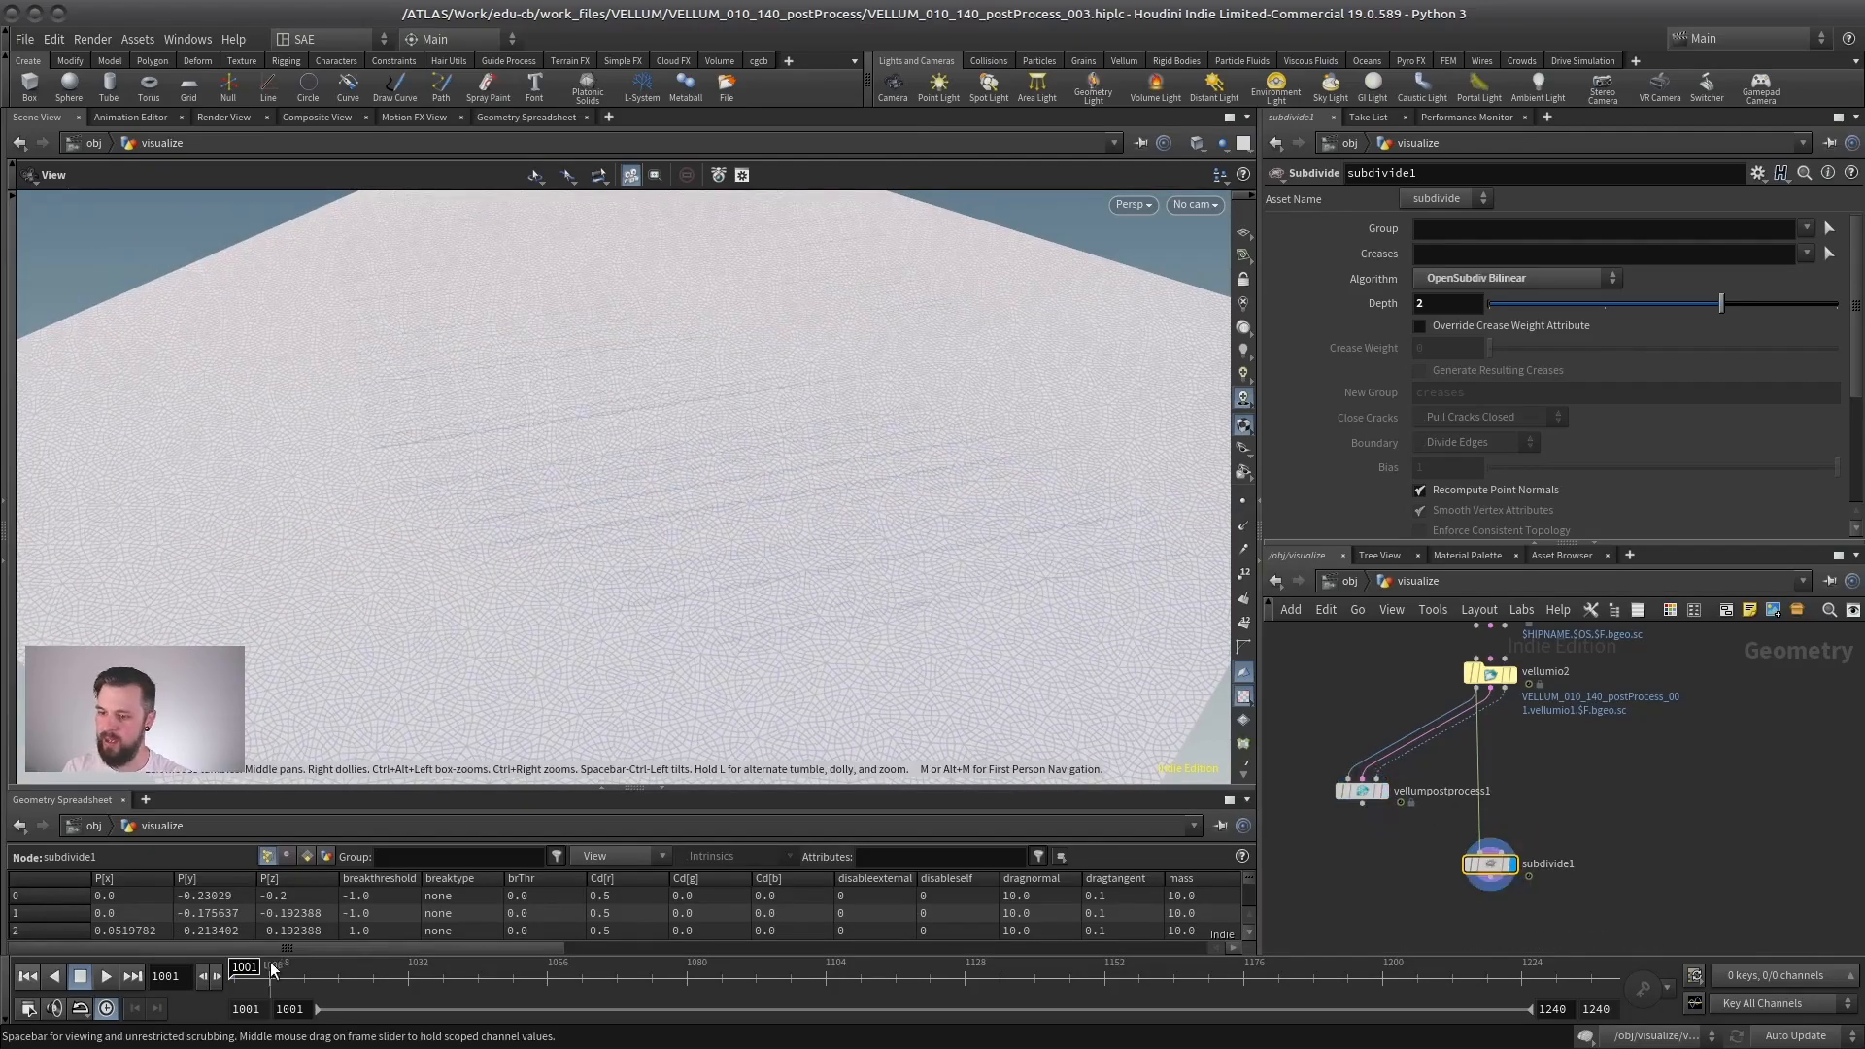
# - Scrub the simulation to frame 1011 and inspect the torn edges of the bilinearly subdivided cloth up close in shaded display
pyautogui.moveTo(273, 979); pyautogui.dragTo(373, 979)
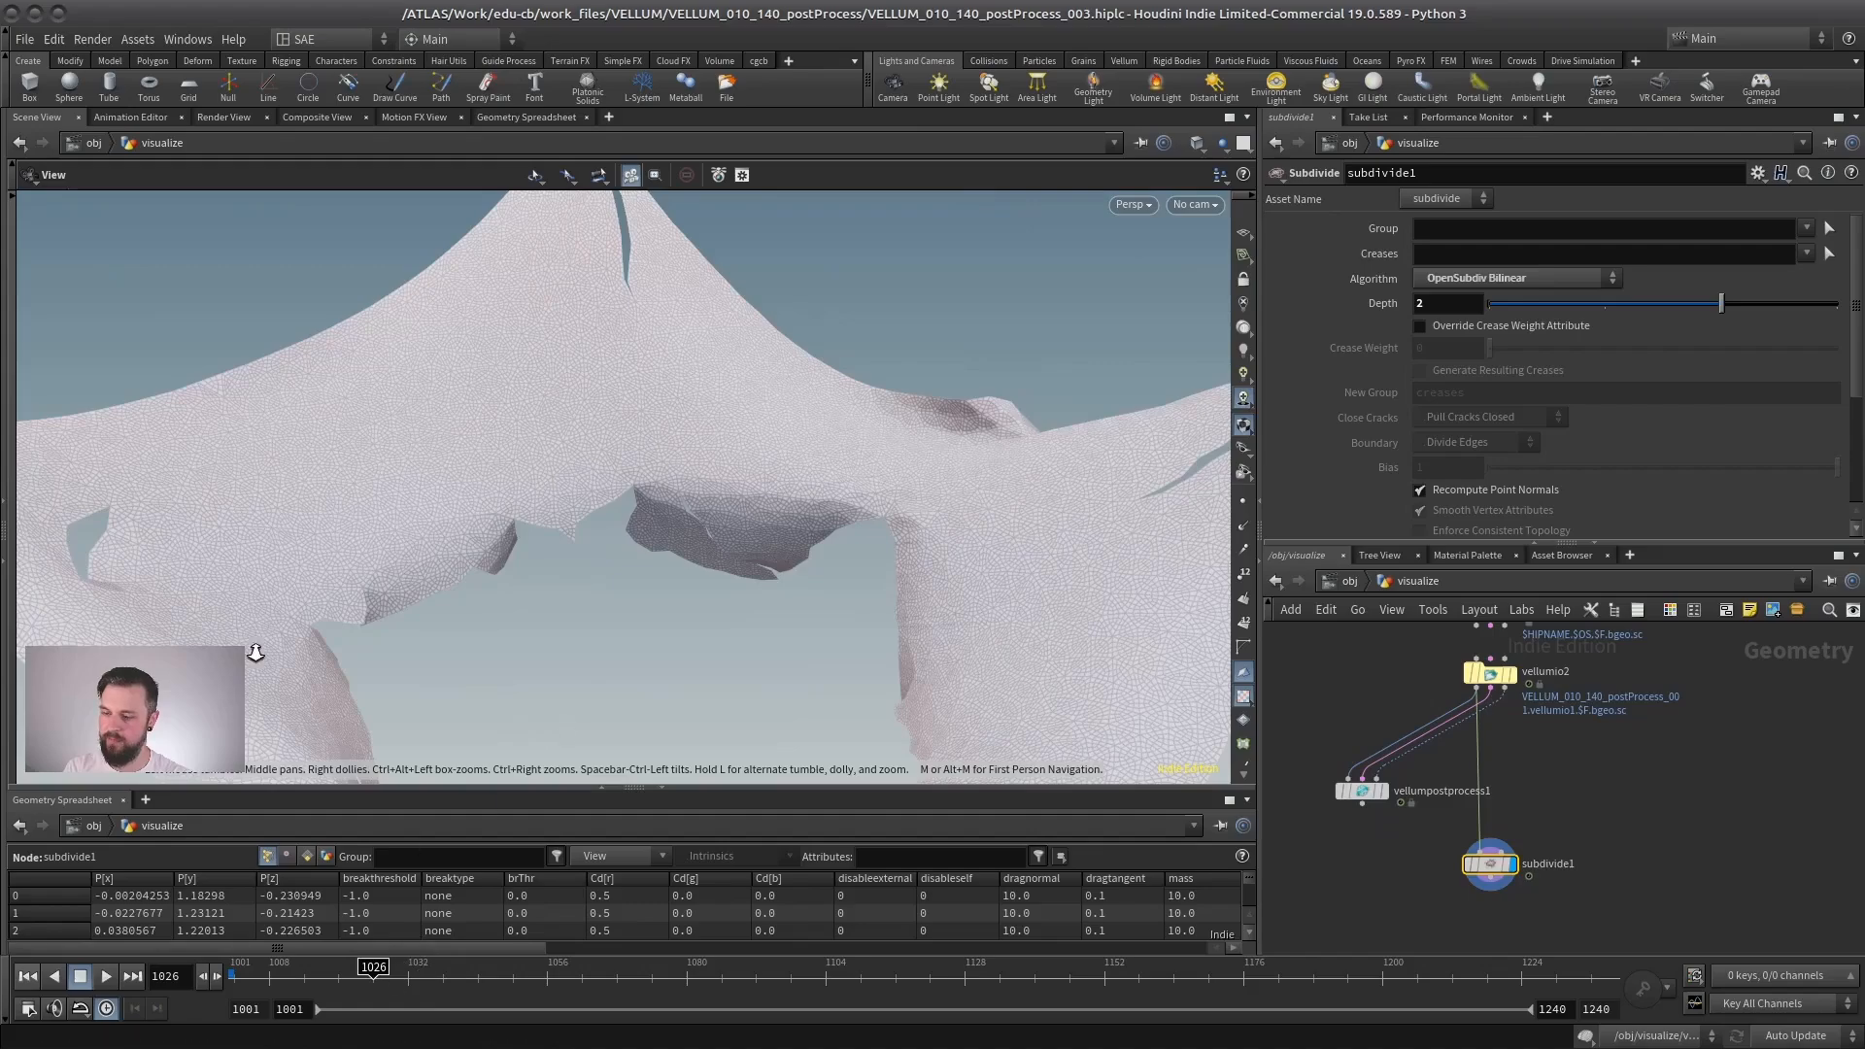
pyautogui.scroll(-5, 527, 532)
pyautogui.moveTo(339, 964); pyautogui.dragTo(287, 967)
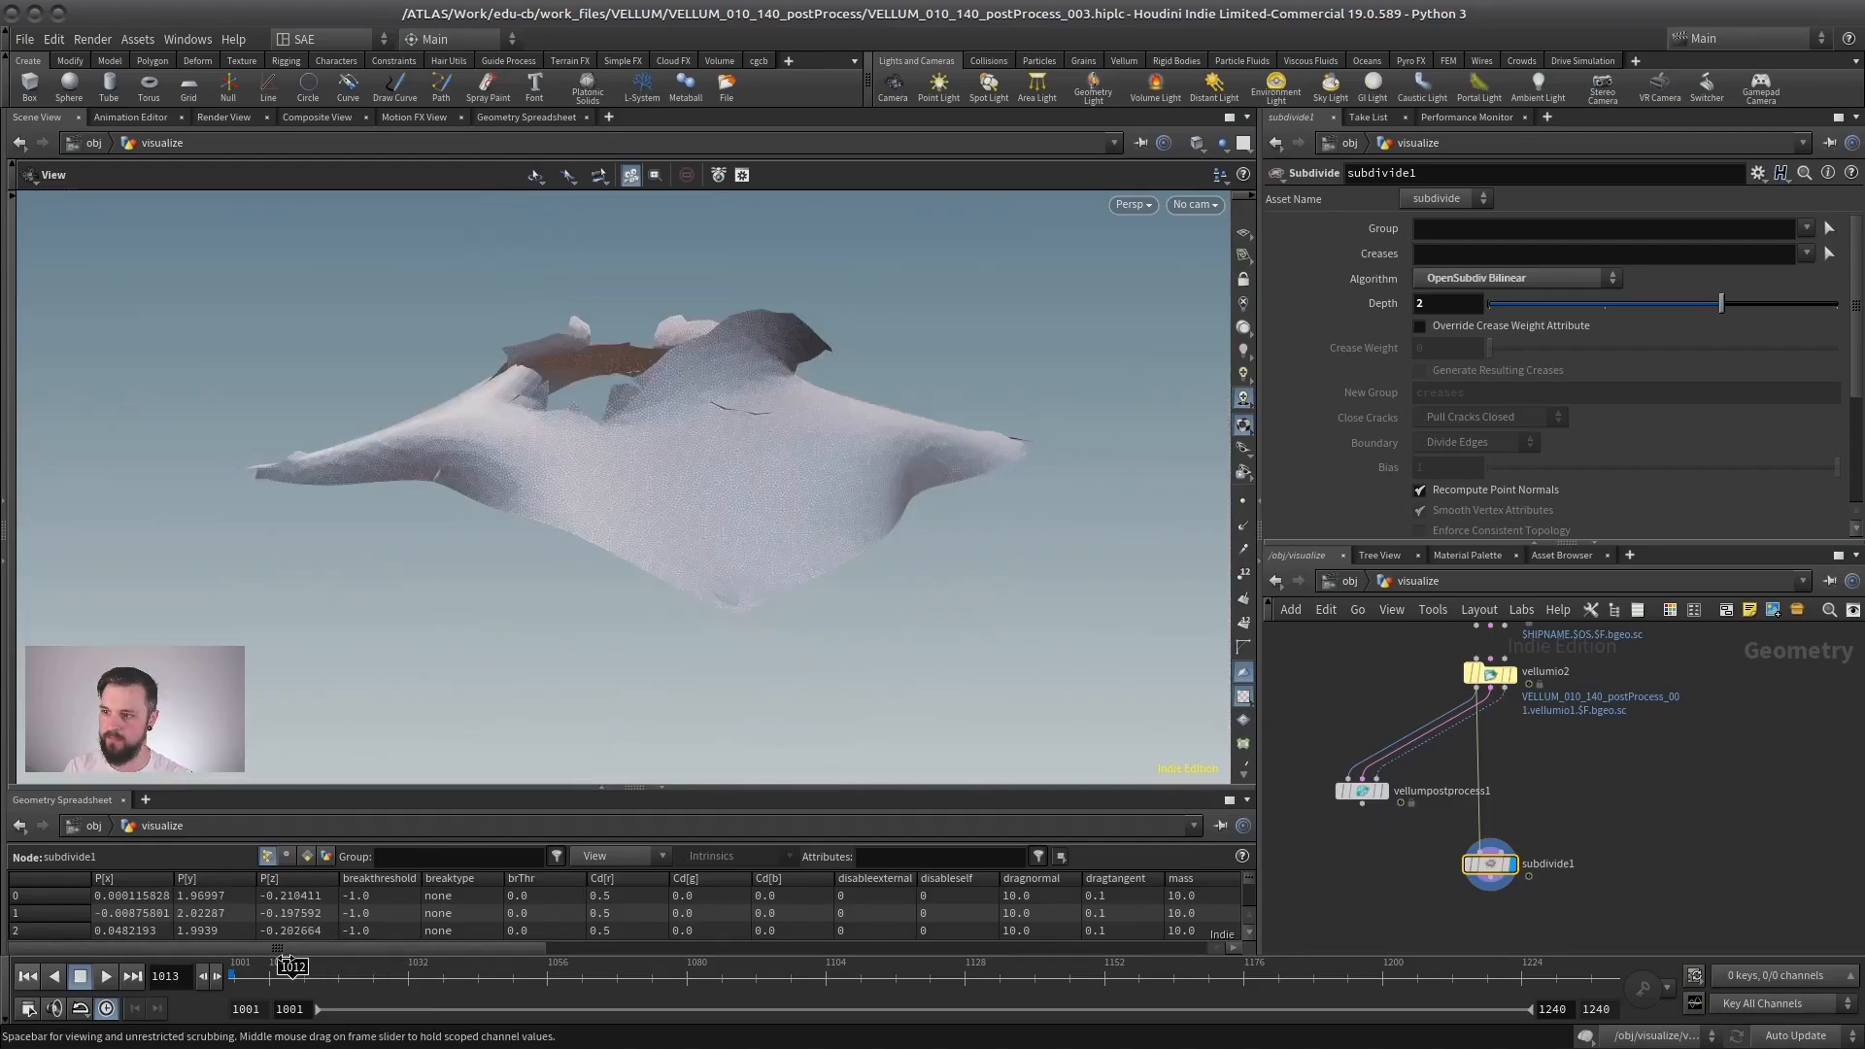
pyautogui.scroll(8, 812, 541)
pyautogui.scroll(-3, 680, 517)
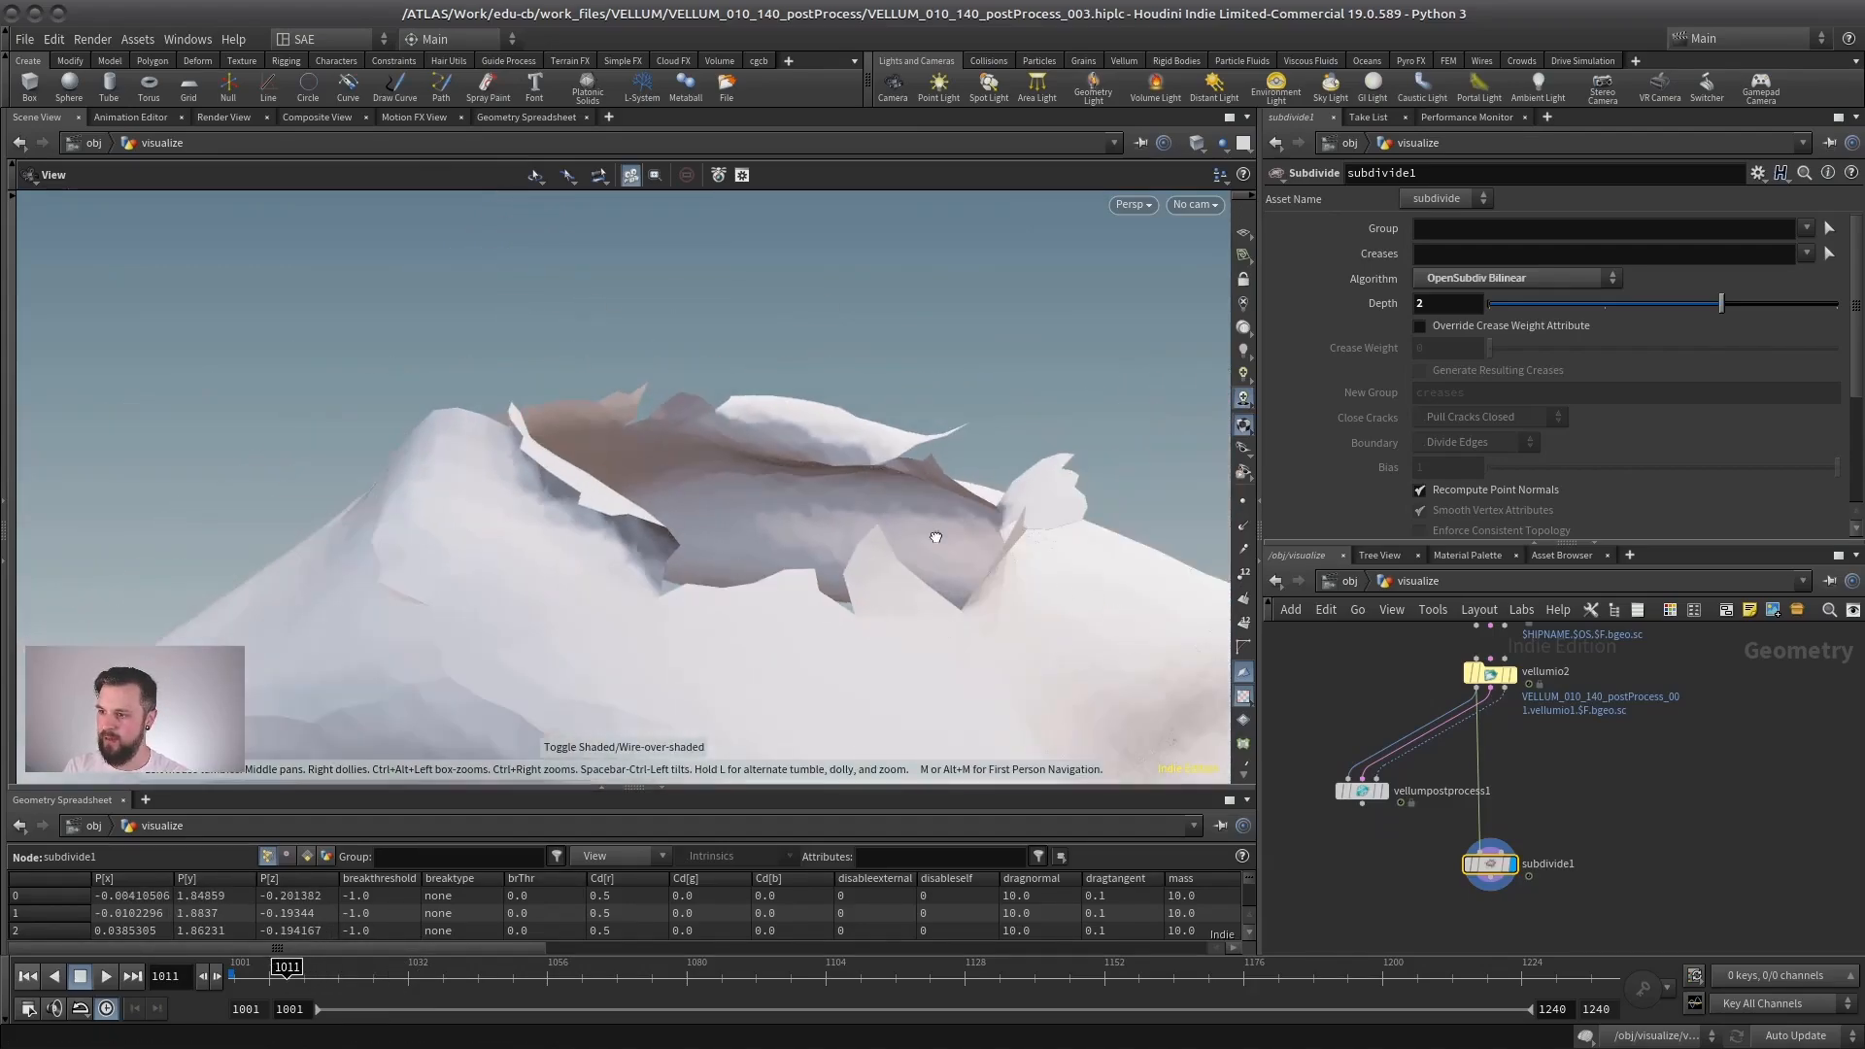
pyautogui.moveTo(936, 537); pyautogui.dragTo(762, 555)
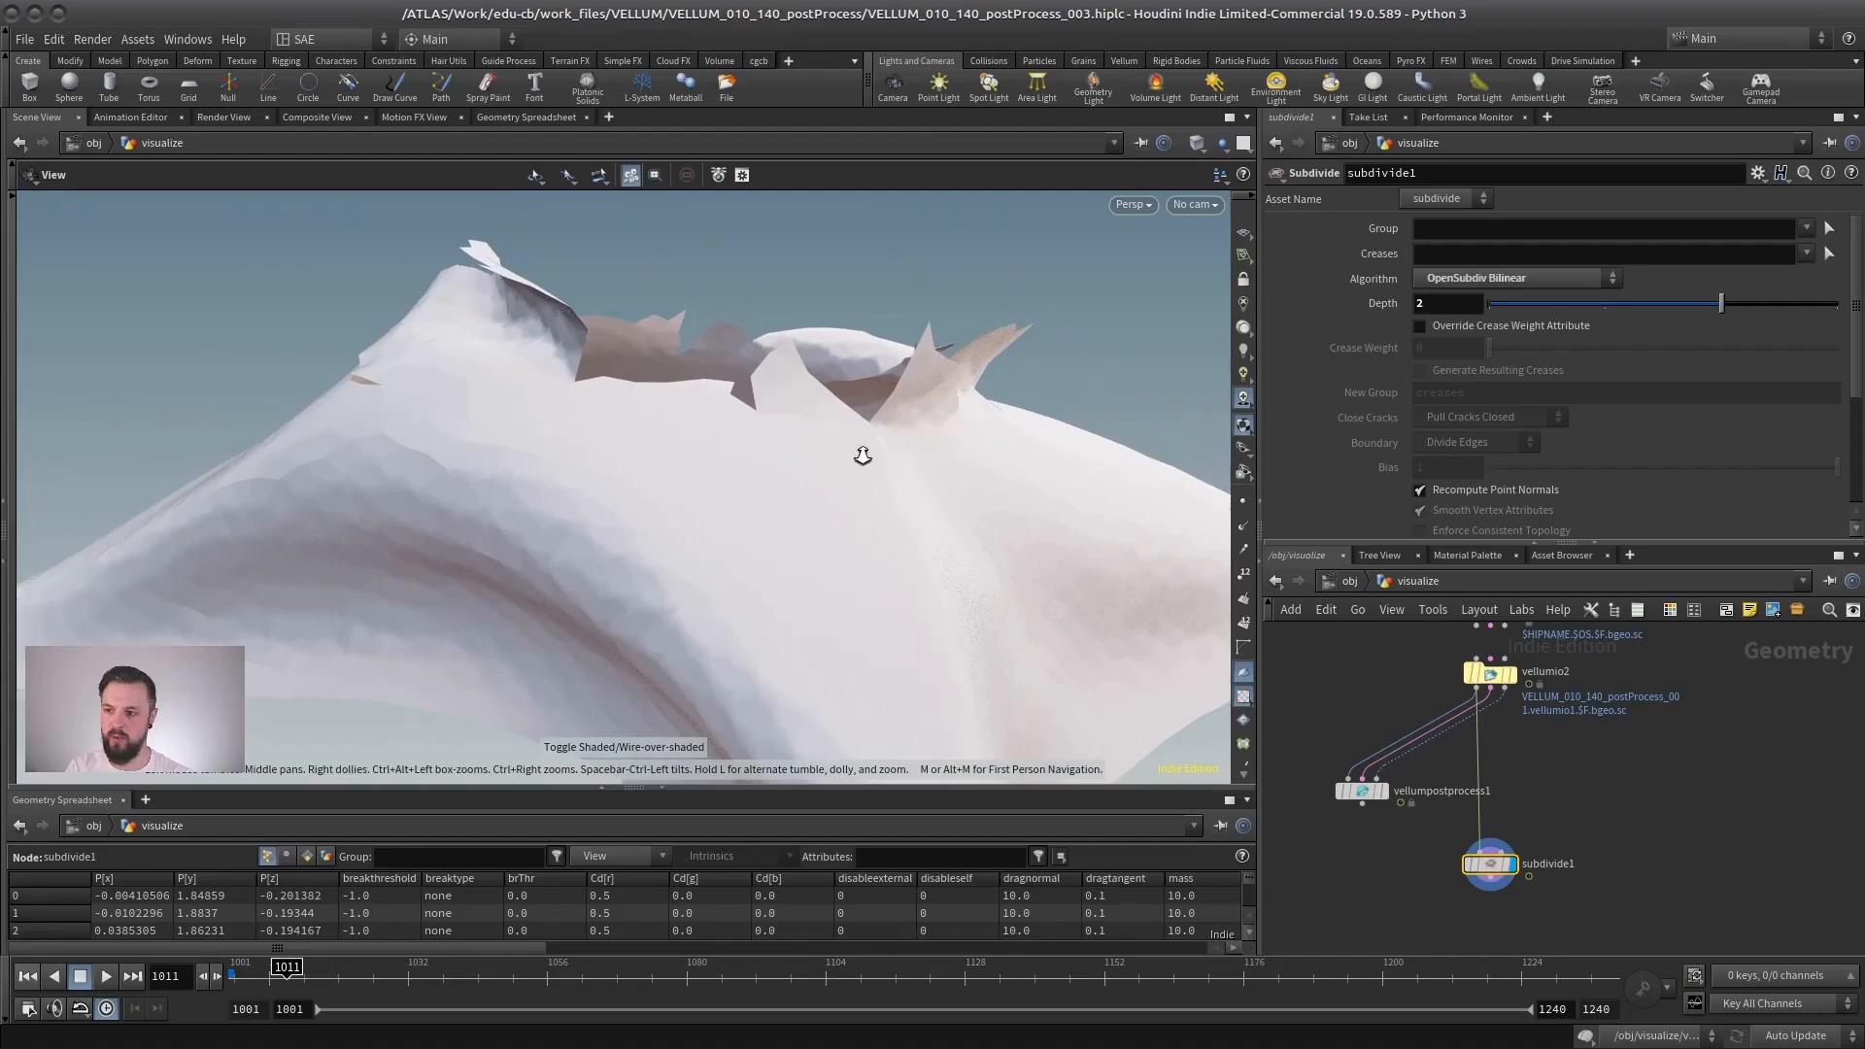
pyautogui.moveTo(862, 455); pyautogui.dragTo(913, 447)
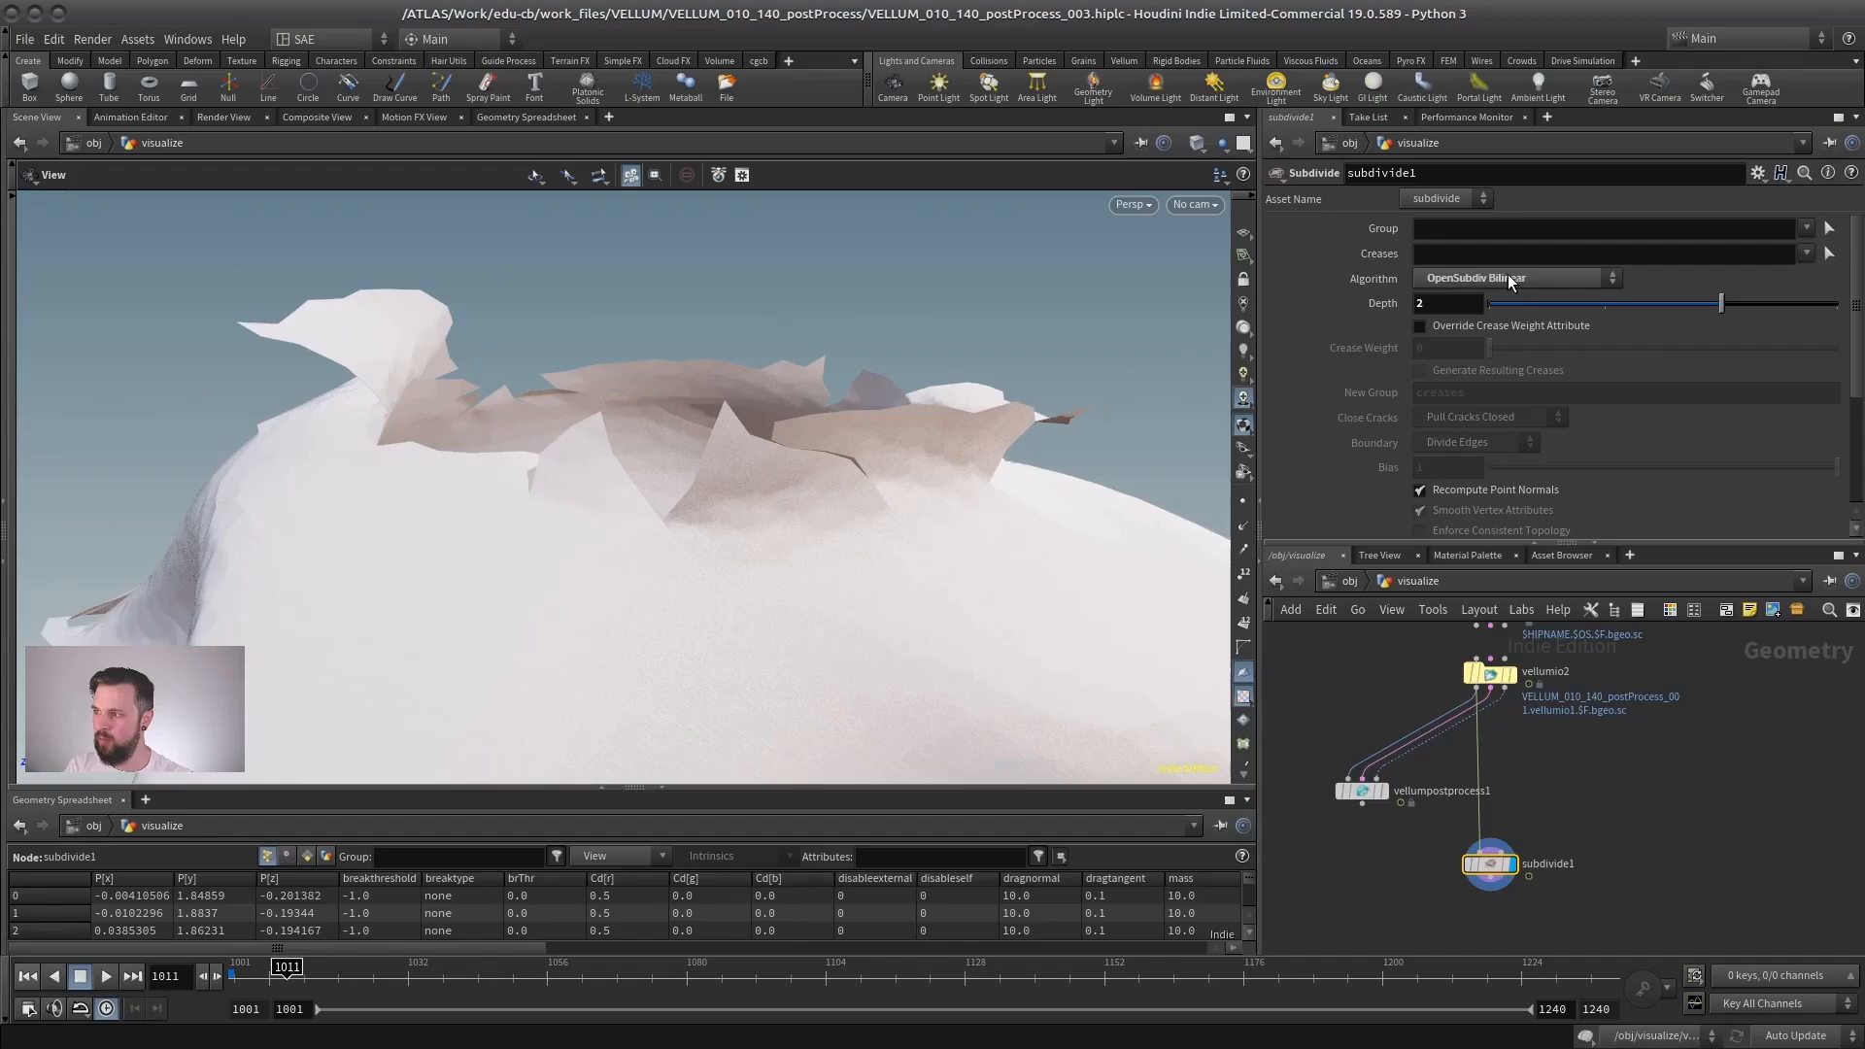
# - Alternate the display between vellumpostprocess1 and subdivide1 at frame 1011 to compare their torn edges from several angles
pyautogui.click(1383, 790)
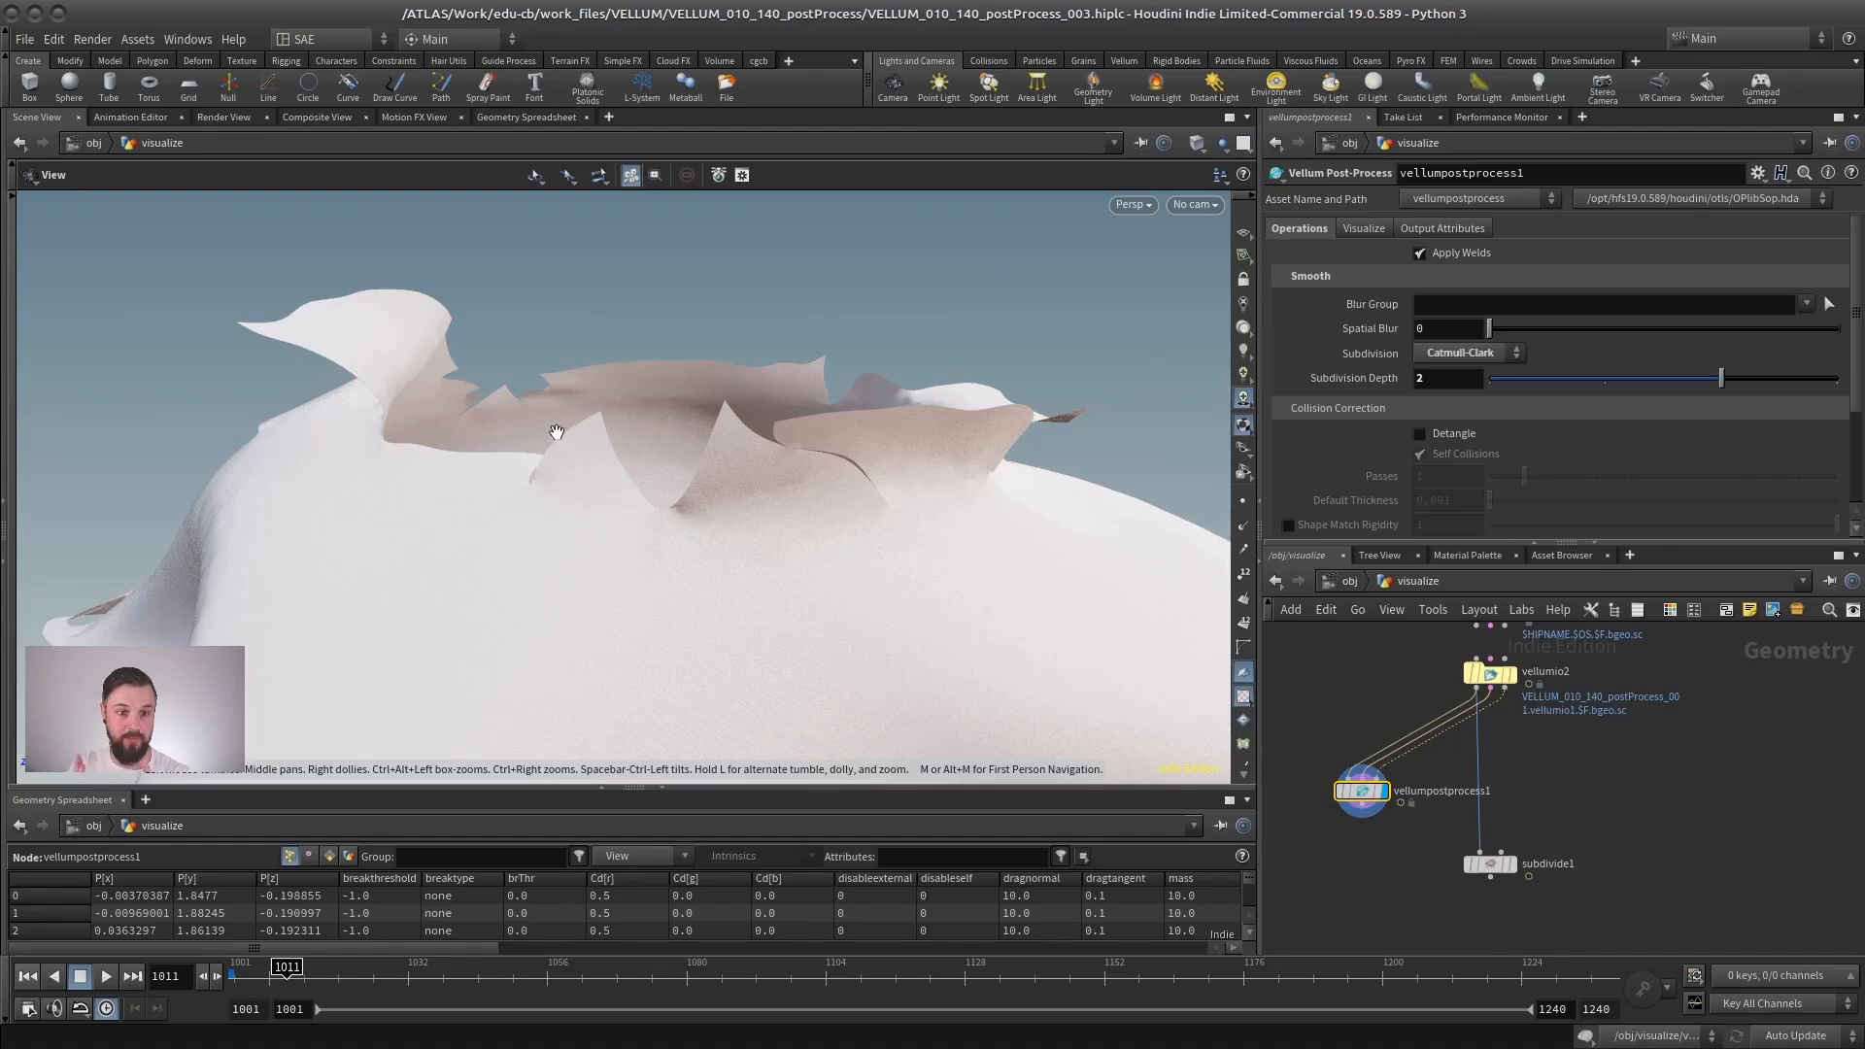
pyautogui.click(1512, 848)
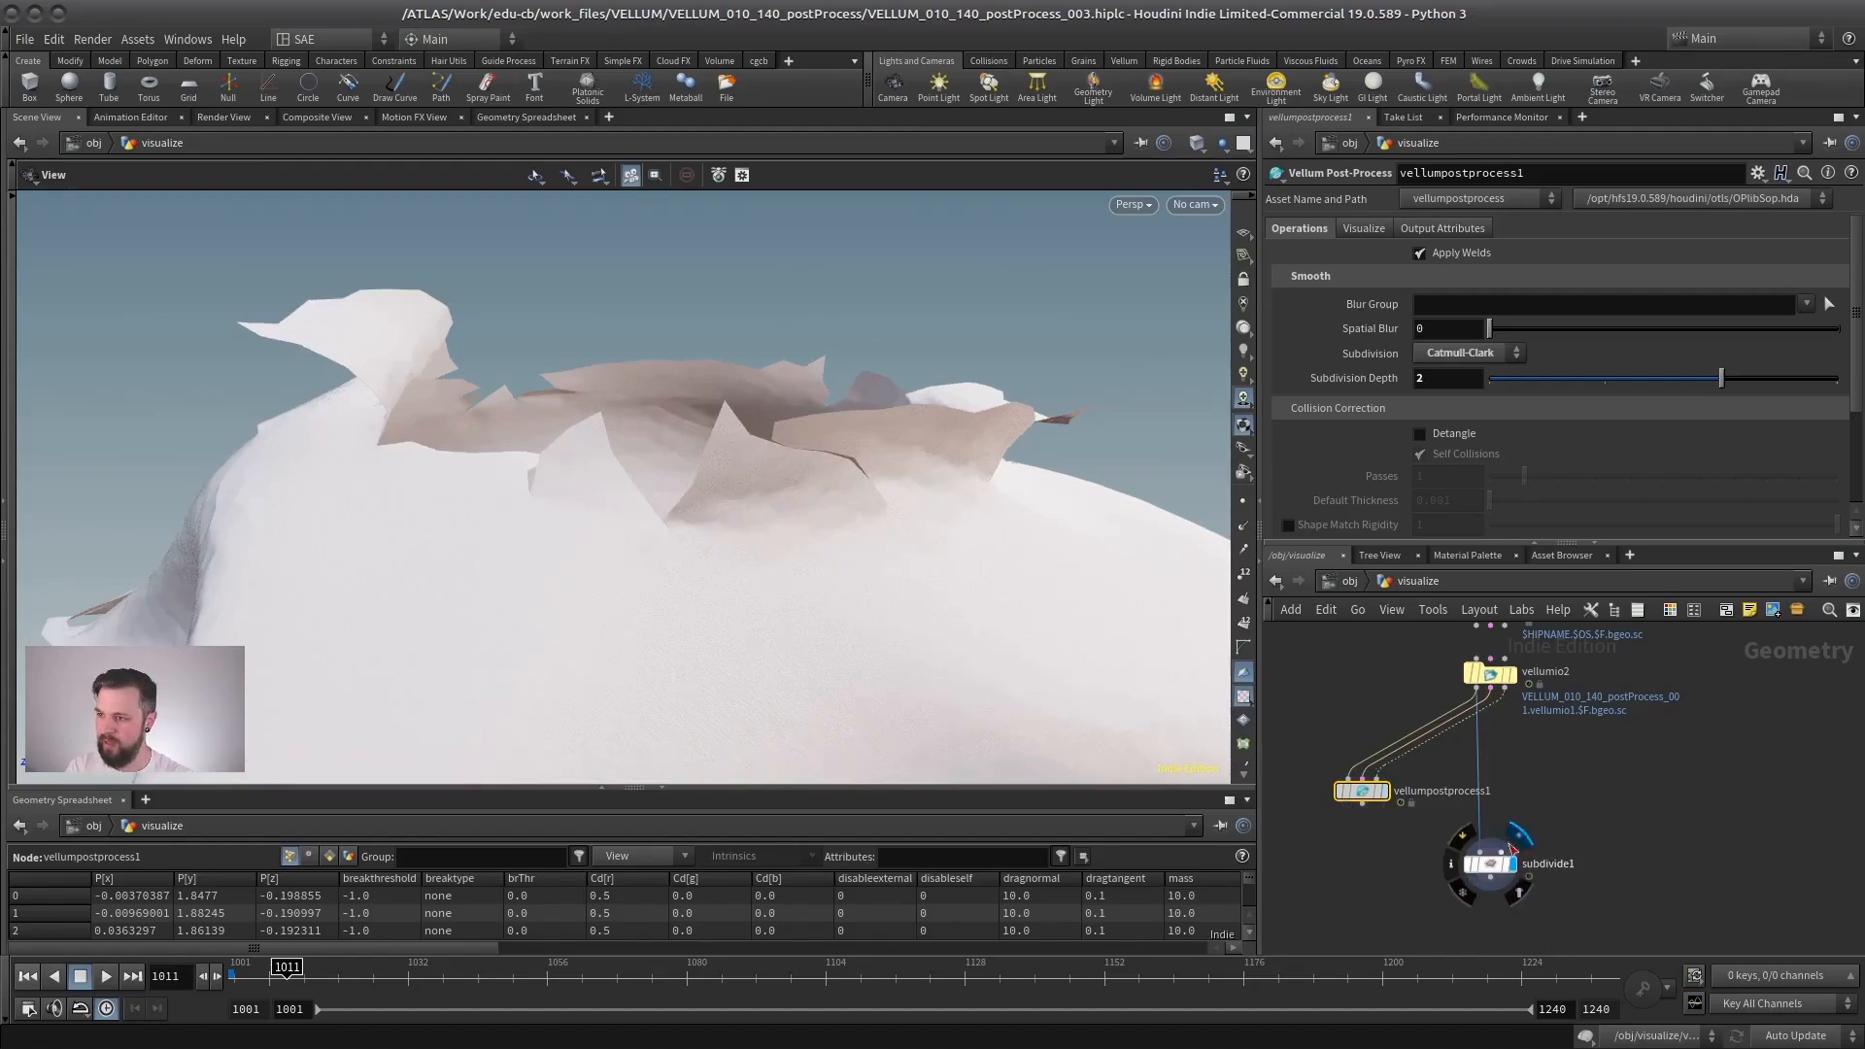
pyautogui.click(1386, 793)
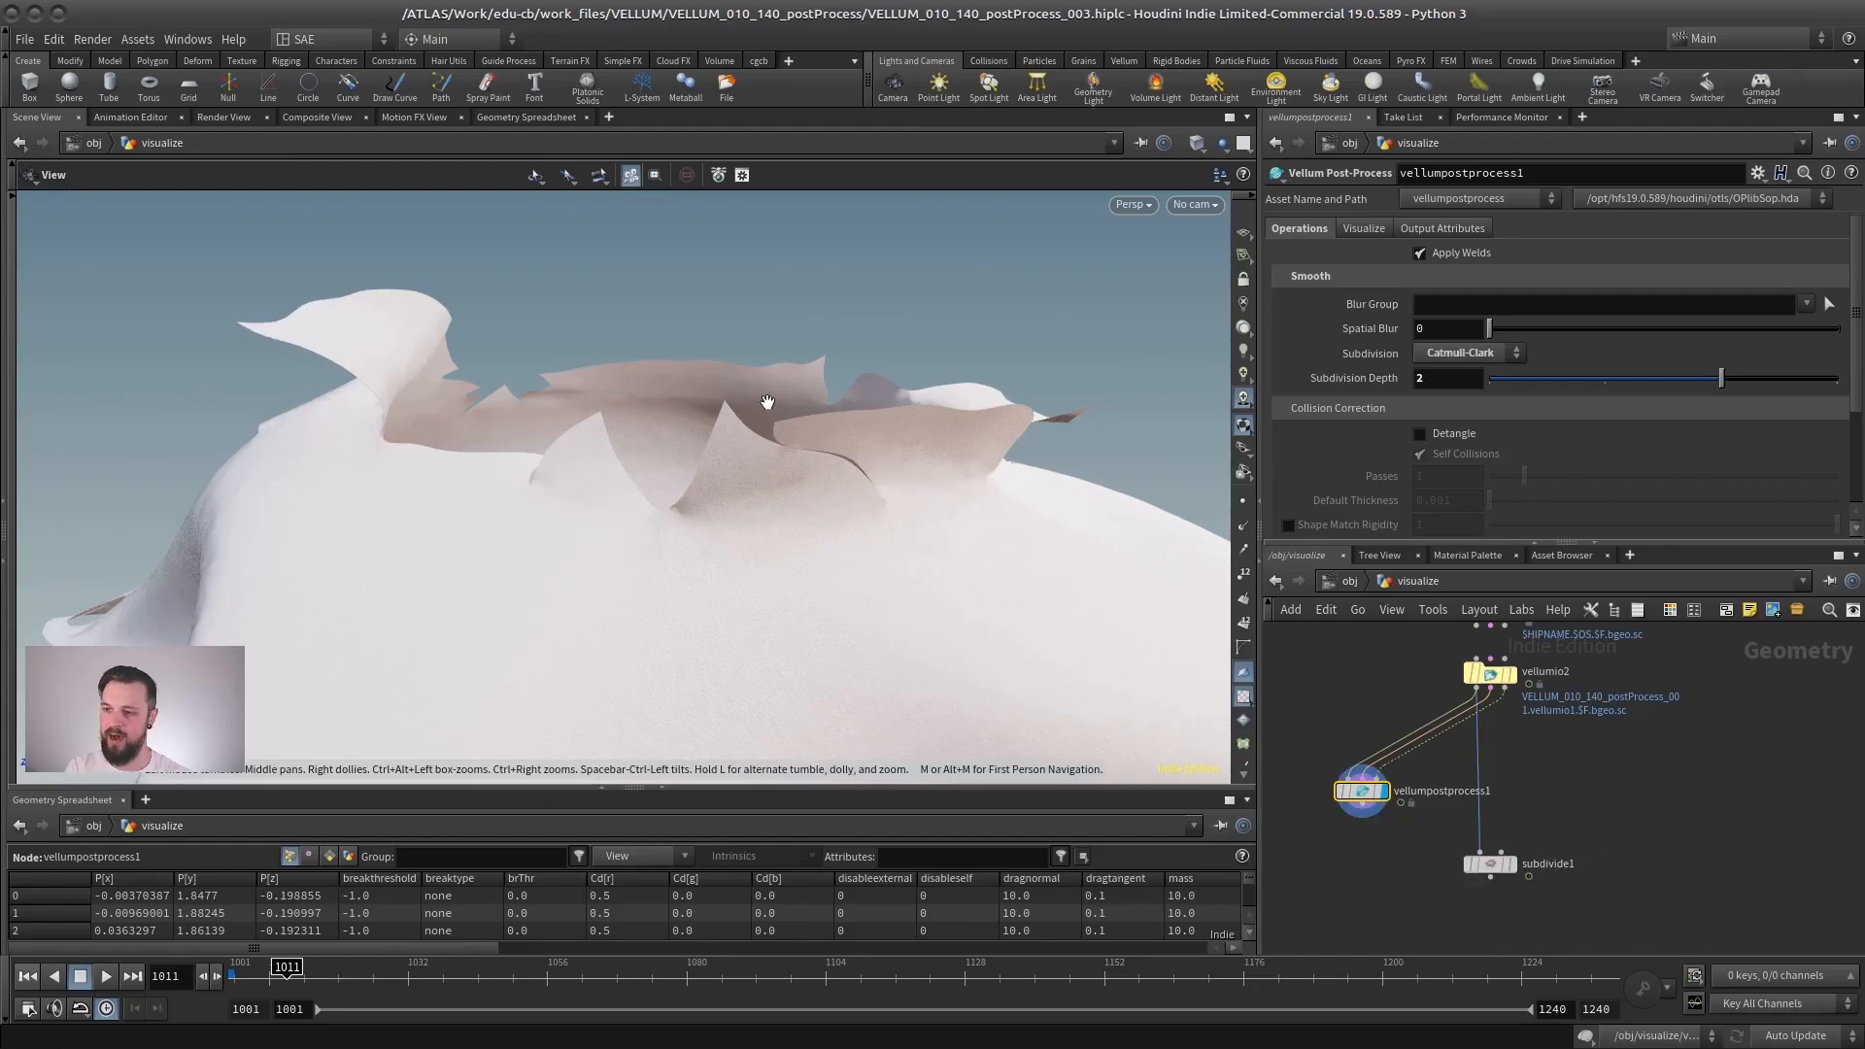
pyautogui.moveTo(767, 402); pyautogui.dragTo(700, 545)
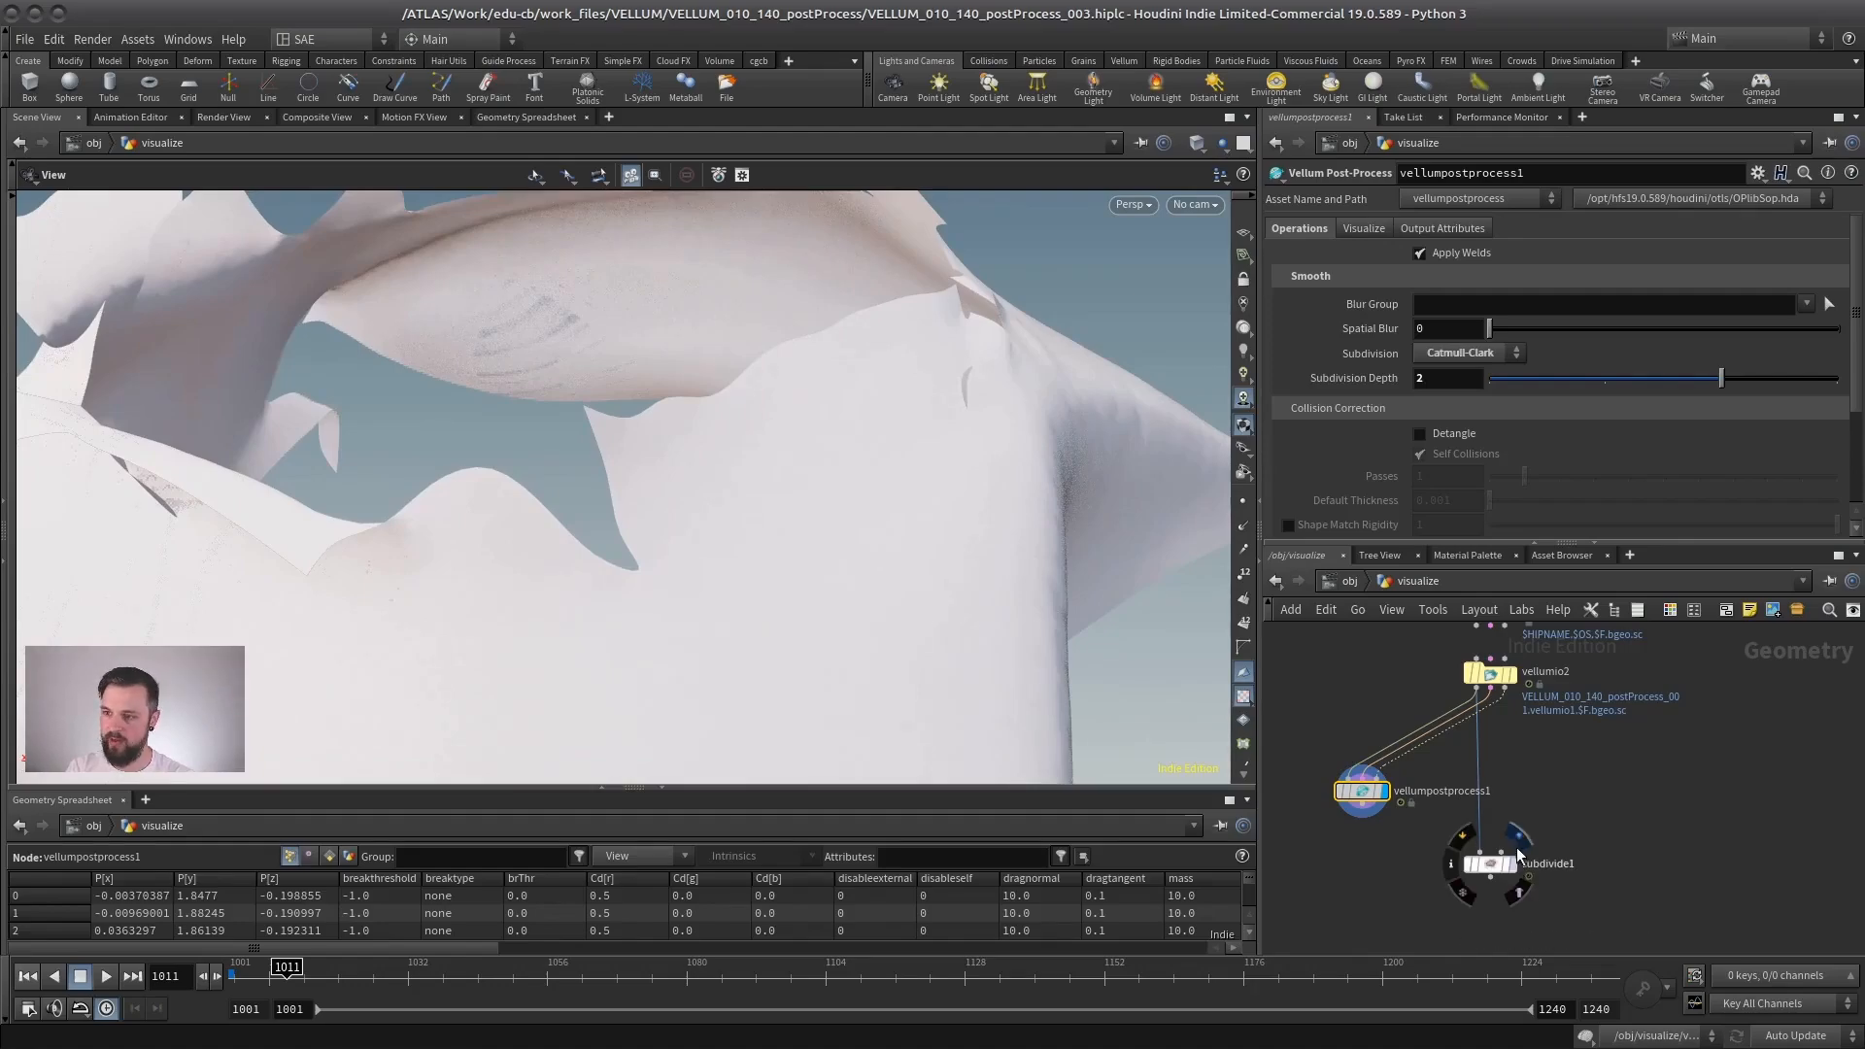
pyautogui.click(1528, 874)
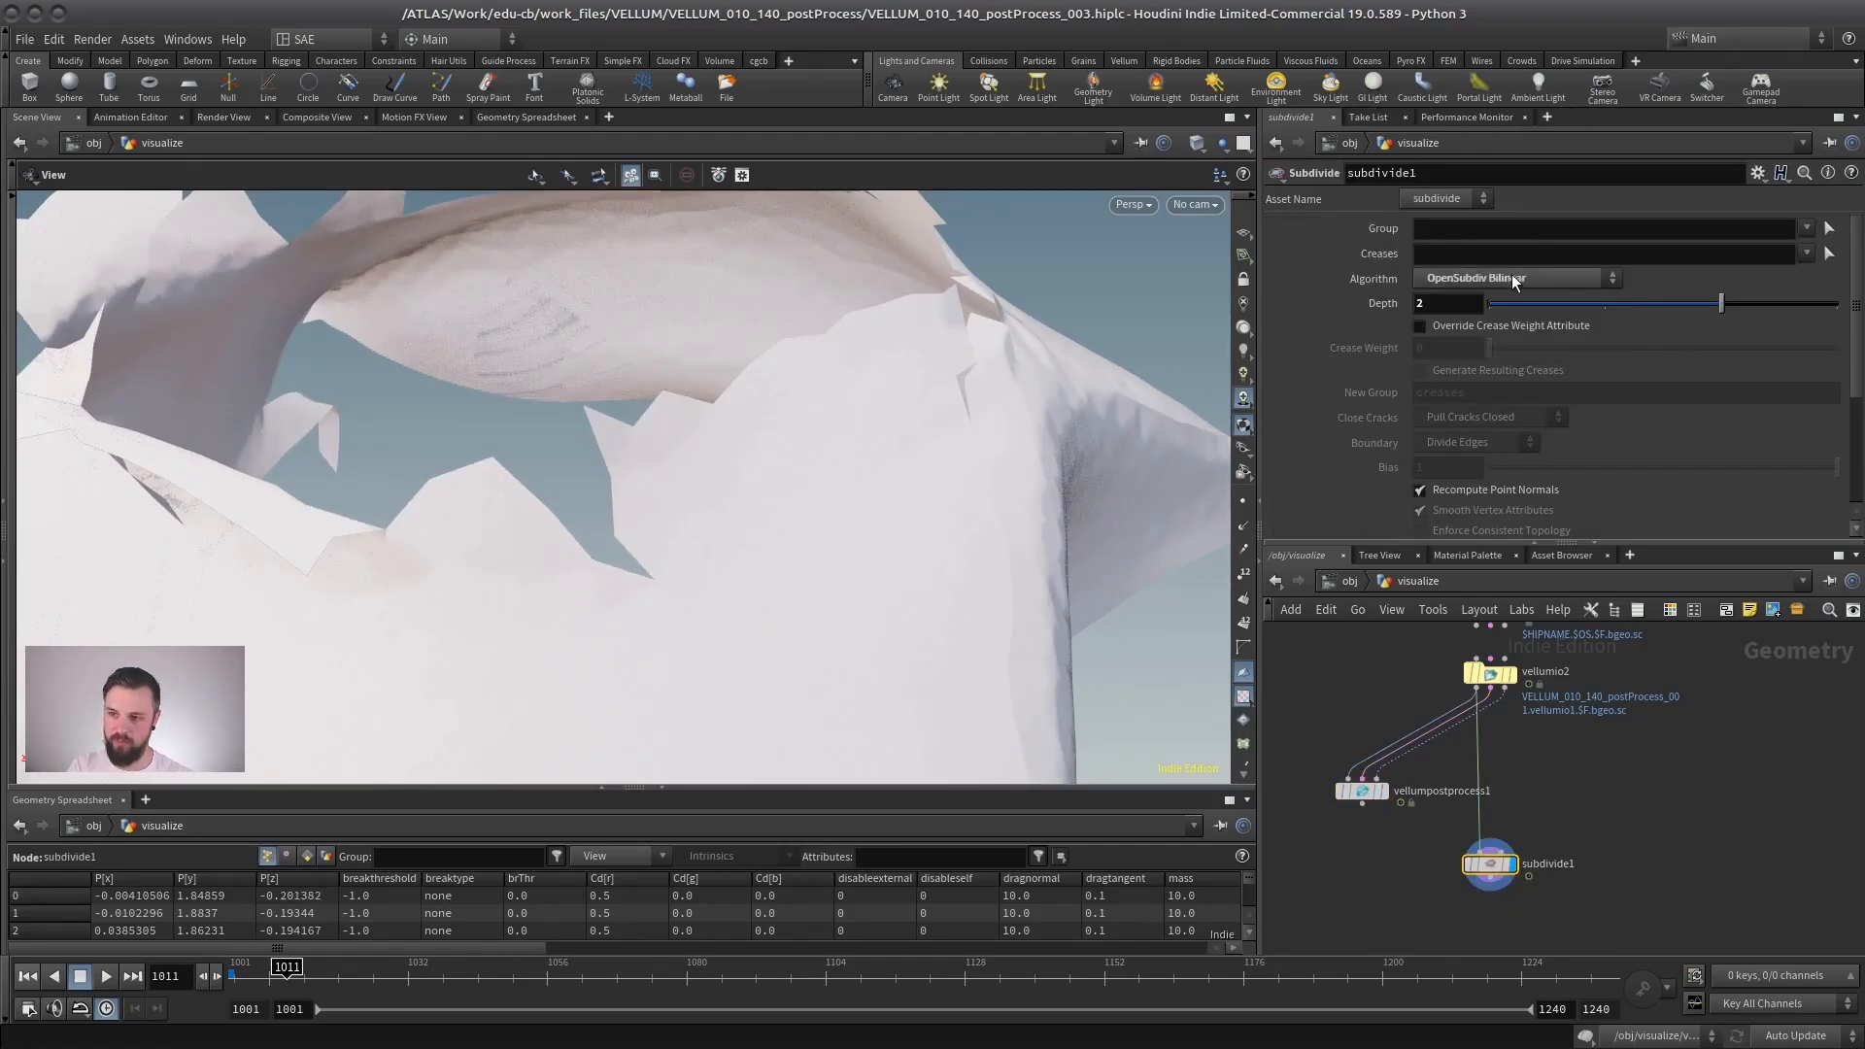
# - Delete subdivide1, then display vellumpostprocess1 and place it directly below vellumio2
pyautogui.press('Delete')
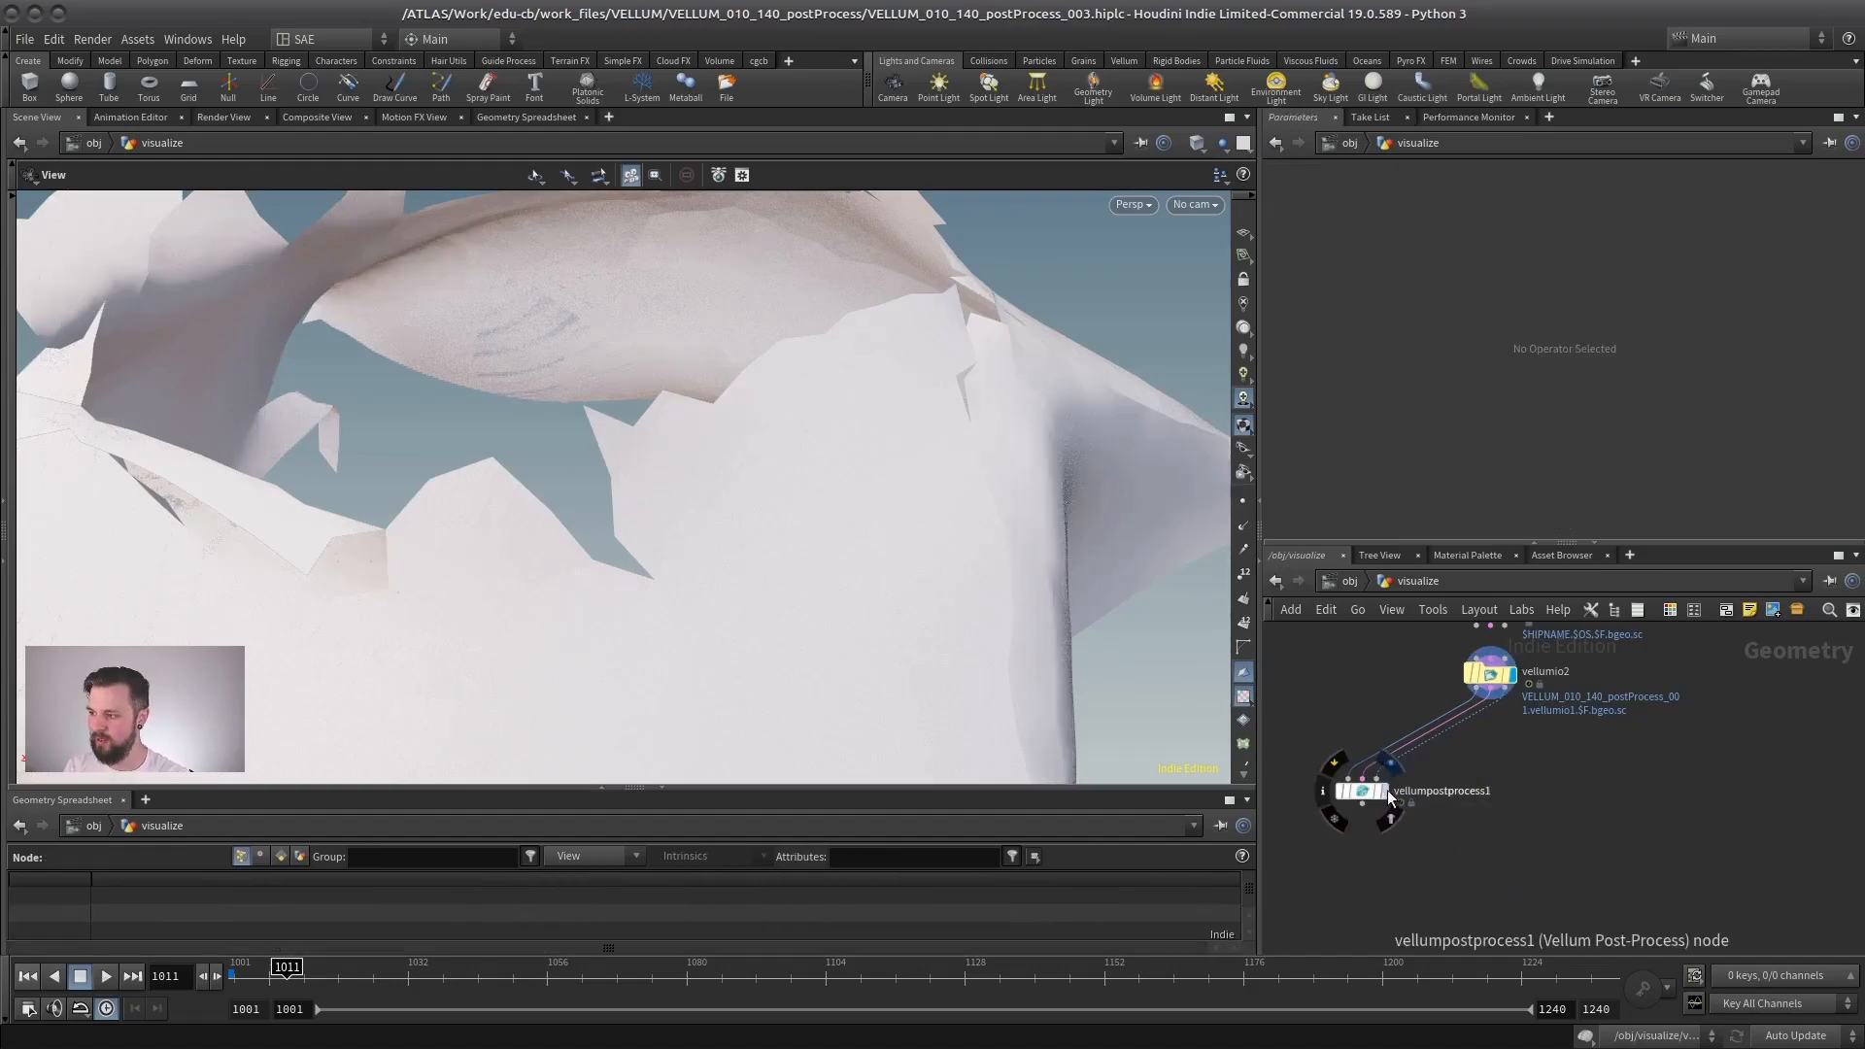
pyautogui.click(1384, 790)
pyautogui.moveTo(1368, 790); pyautogui.dragTo(1495, 803)
pyautogui.click(1494, 803)
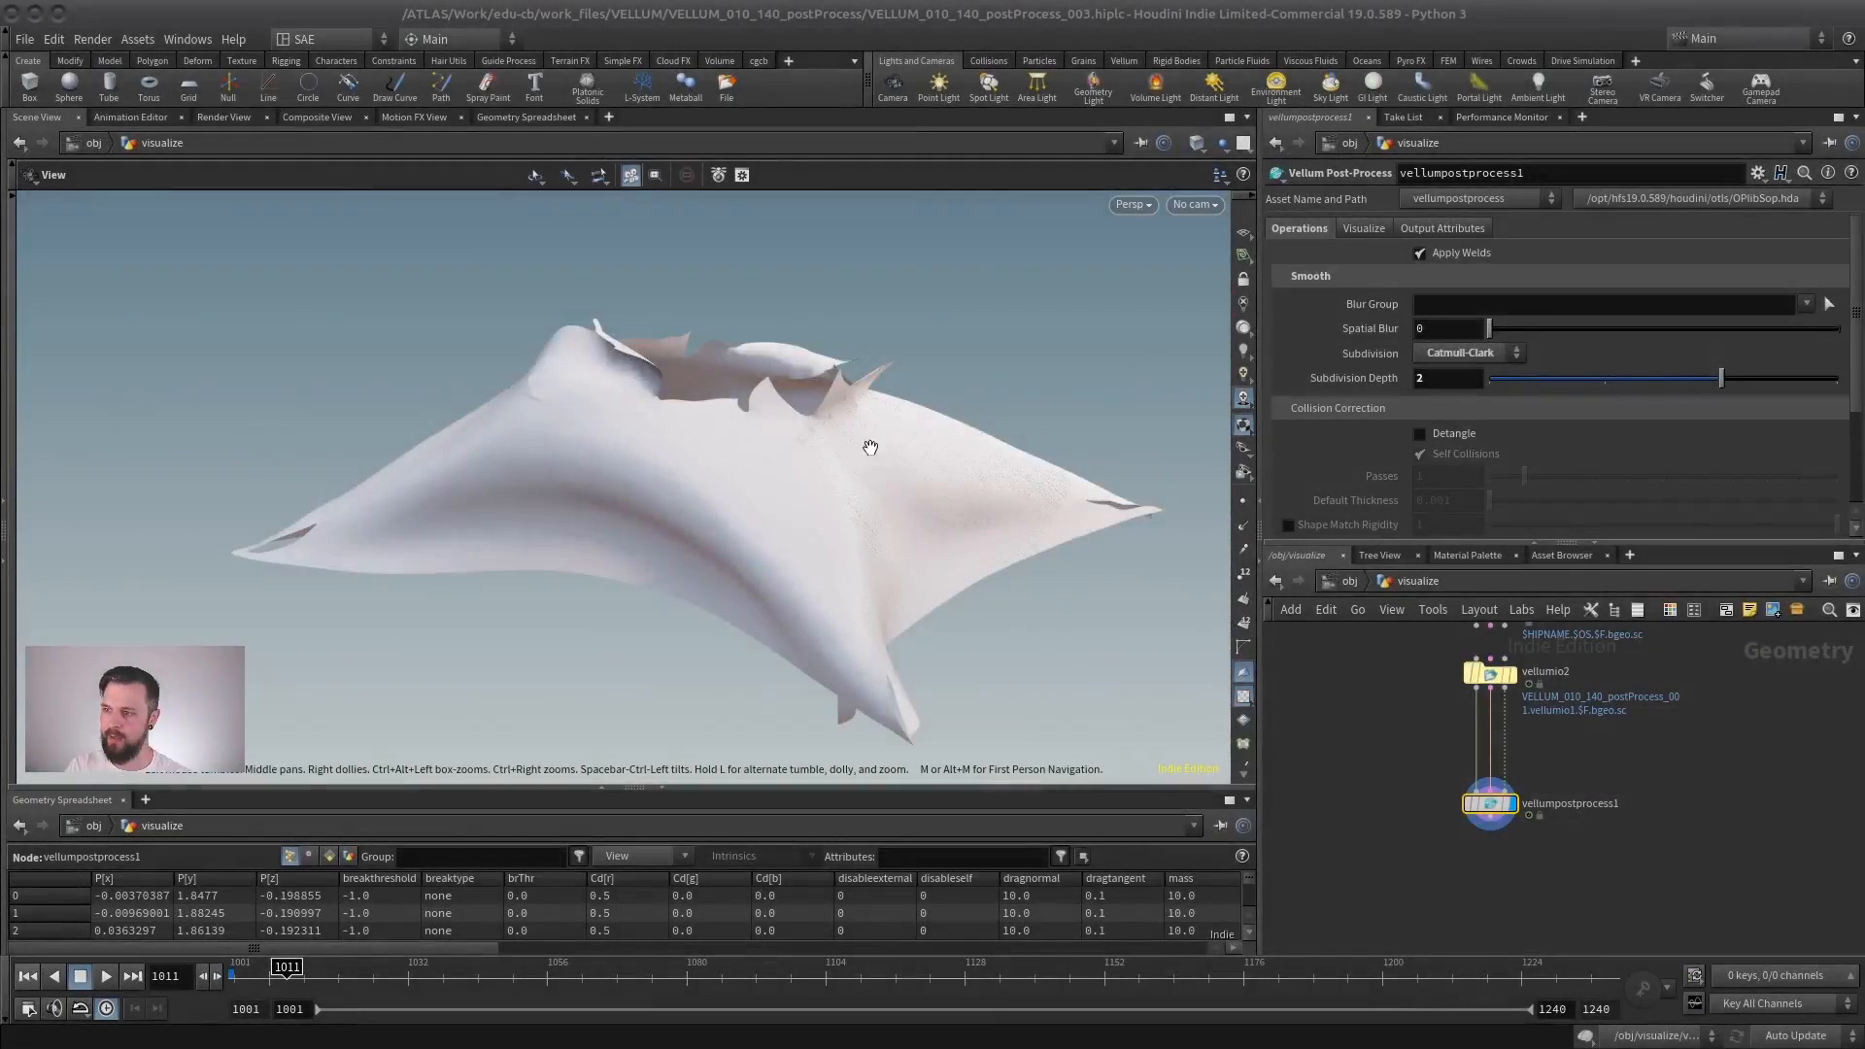
# - Return to frame 1001 and check the post-processed flat cloth in wireframe and shaded display
pyautogui.moveTo(867, 433); pyautogui.dragTo(521, 610)
pyautogui.moveTo(264, 971); pyautogui.dragTo(238, 971)
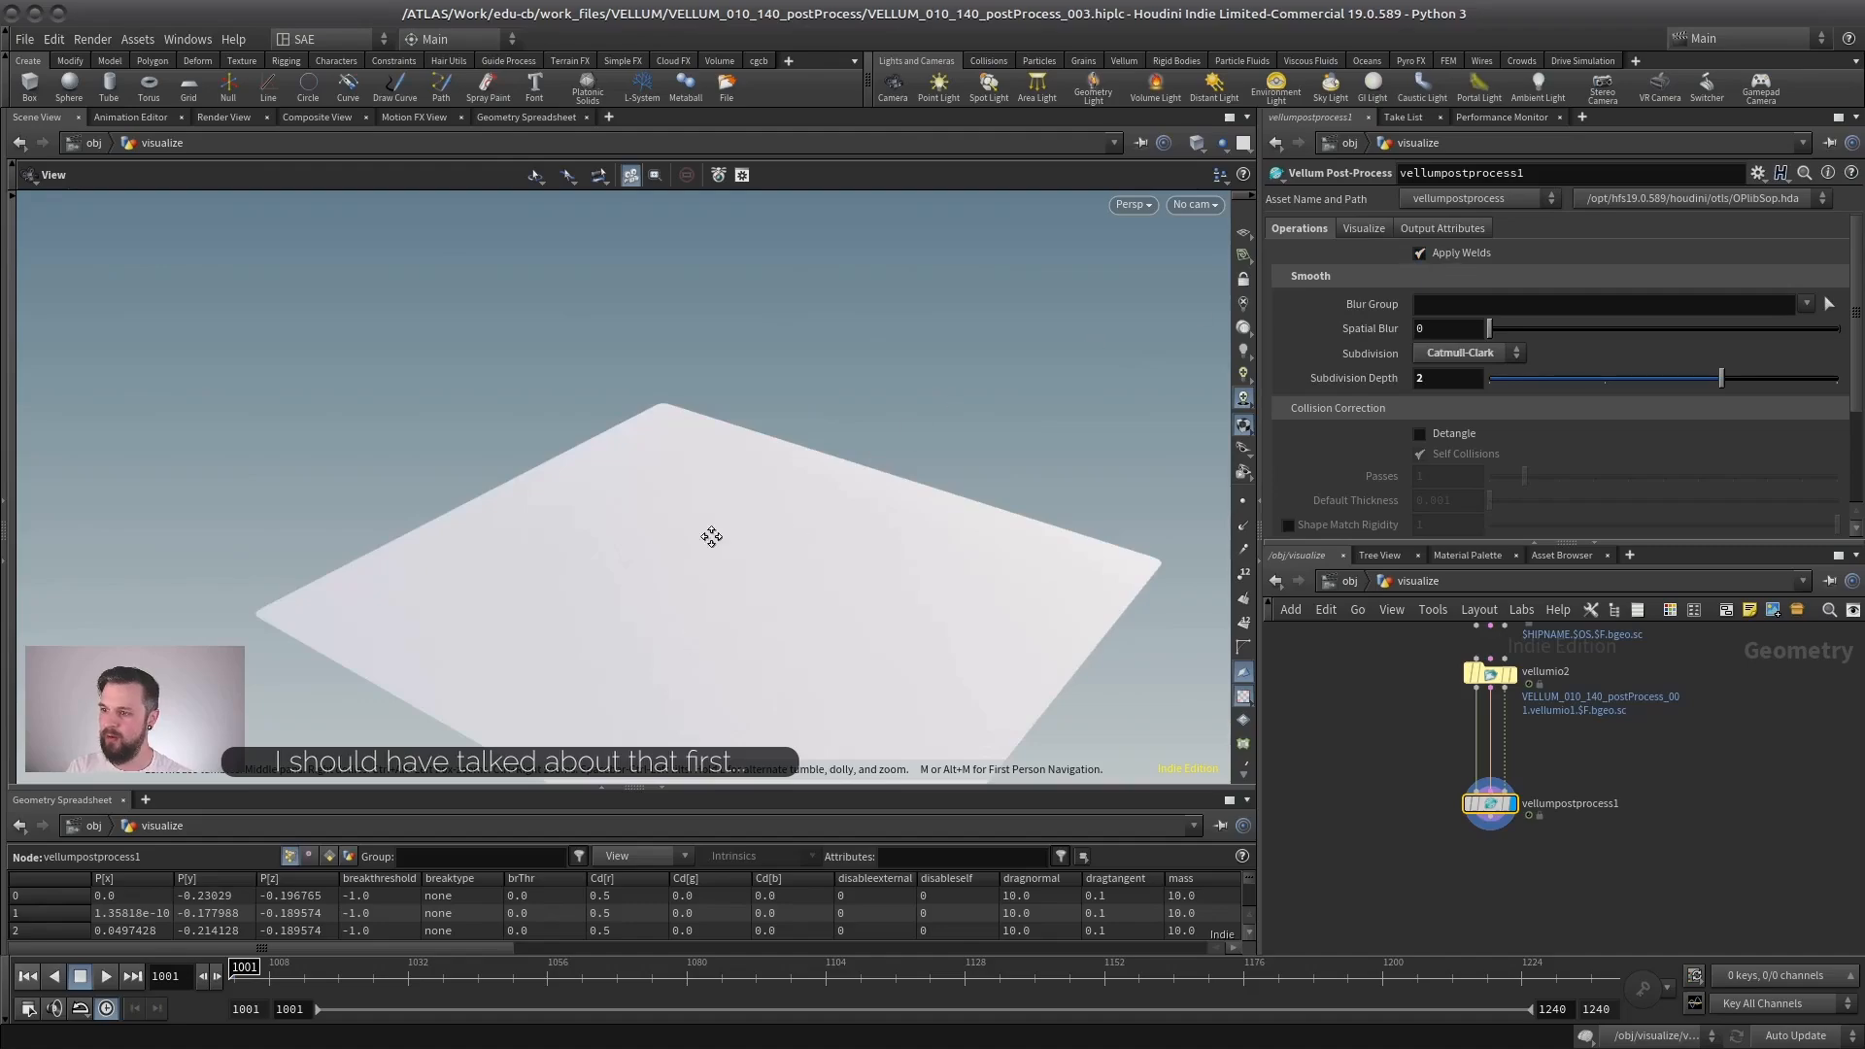
pyautogui.moveTo(711, 536); pyautogui.dragTo(803, 487, button='middle')
pyautogui.scroll(4, 803, 487)
pyautogui.hotkey('shift', 'w')
pyautogui.hotkey('shift', 'w')
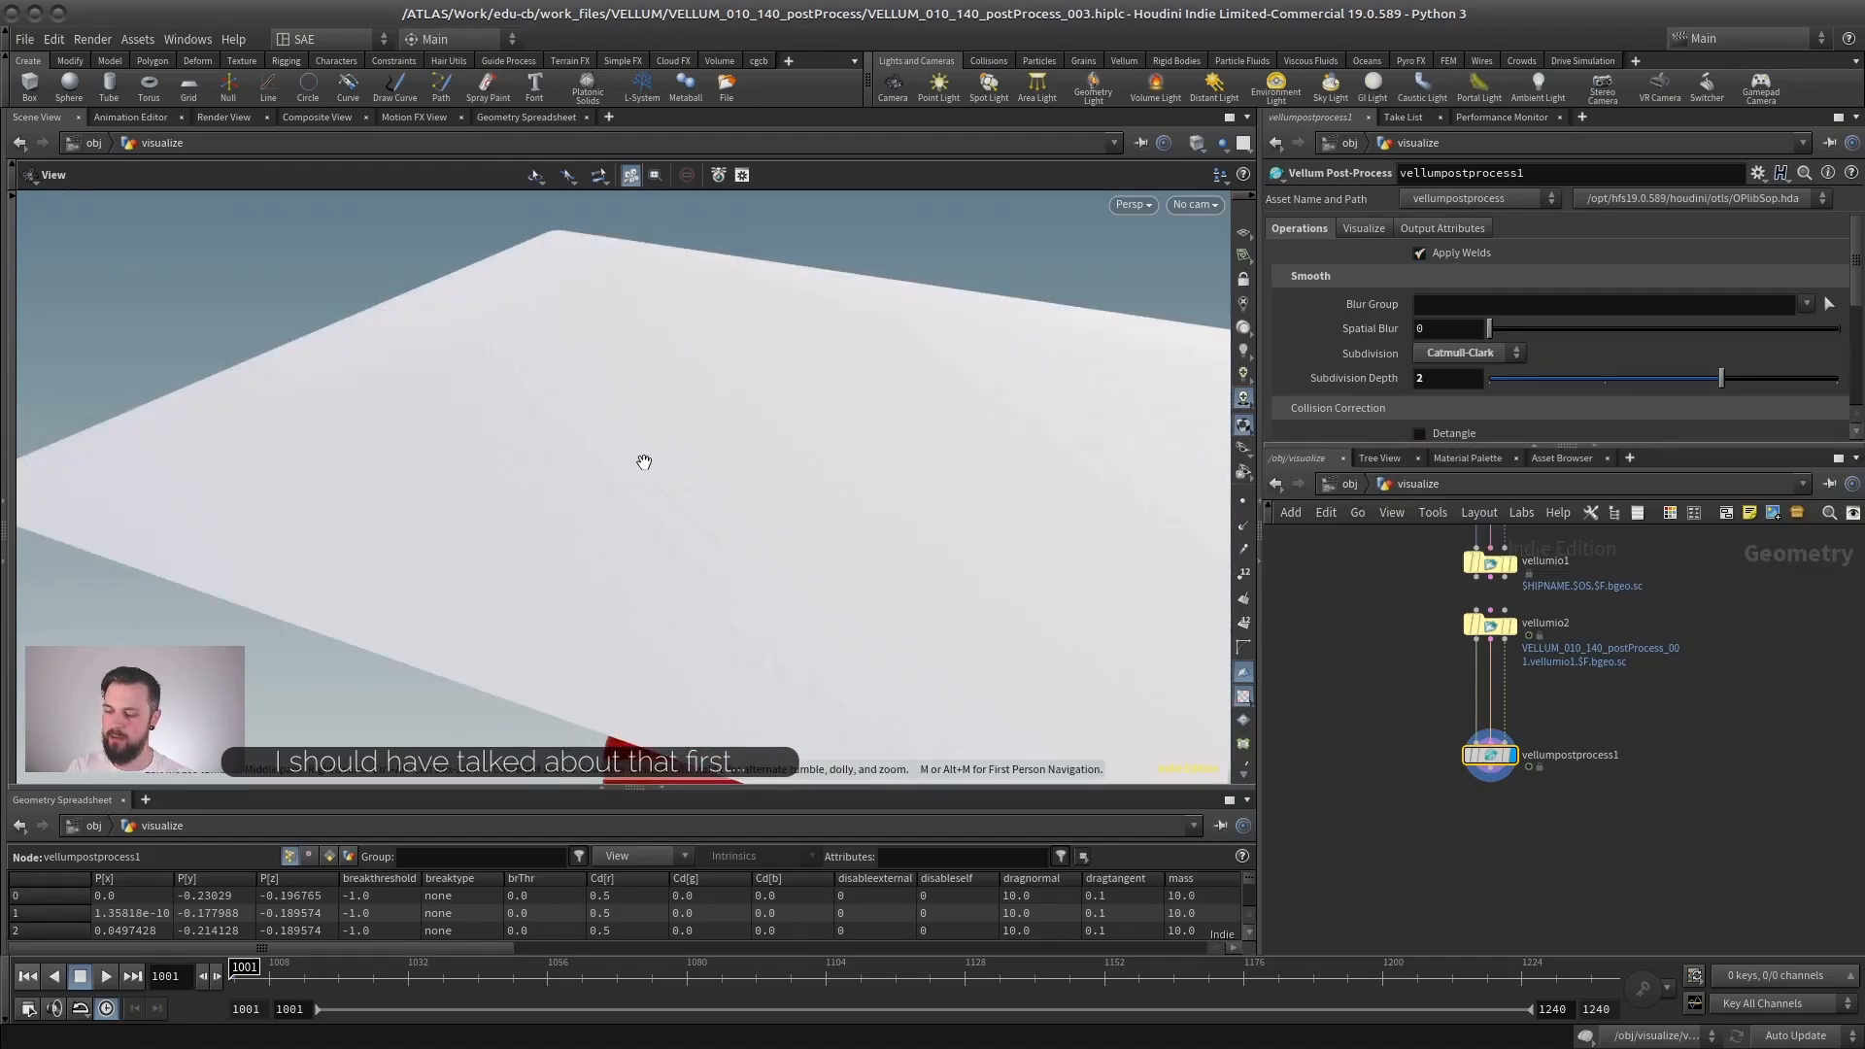
# - Display vellumio2, scrub to frame 1009 and inspect the shading of the unprocessed cloth up close, with and without wireframe
pyautogui.moveTo(644, 461); pyautogui.dragTo(580, 611)
pyautogui.press('Up')
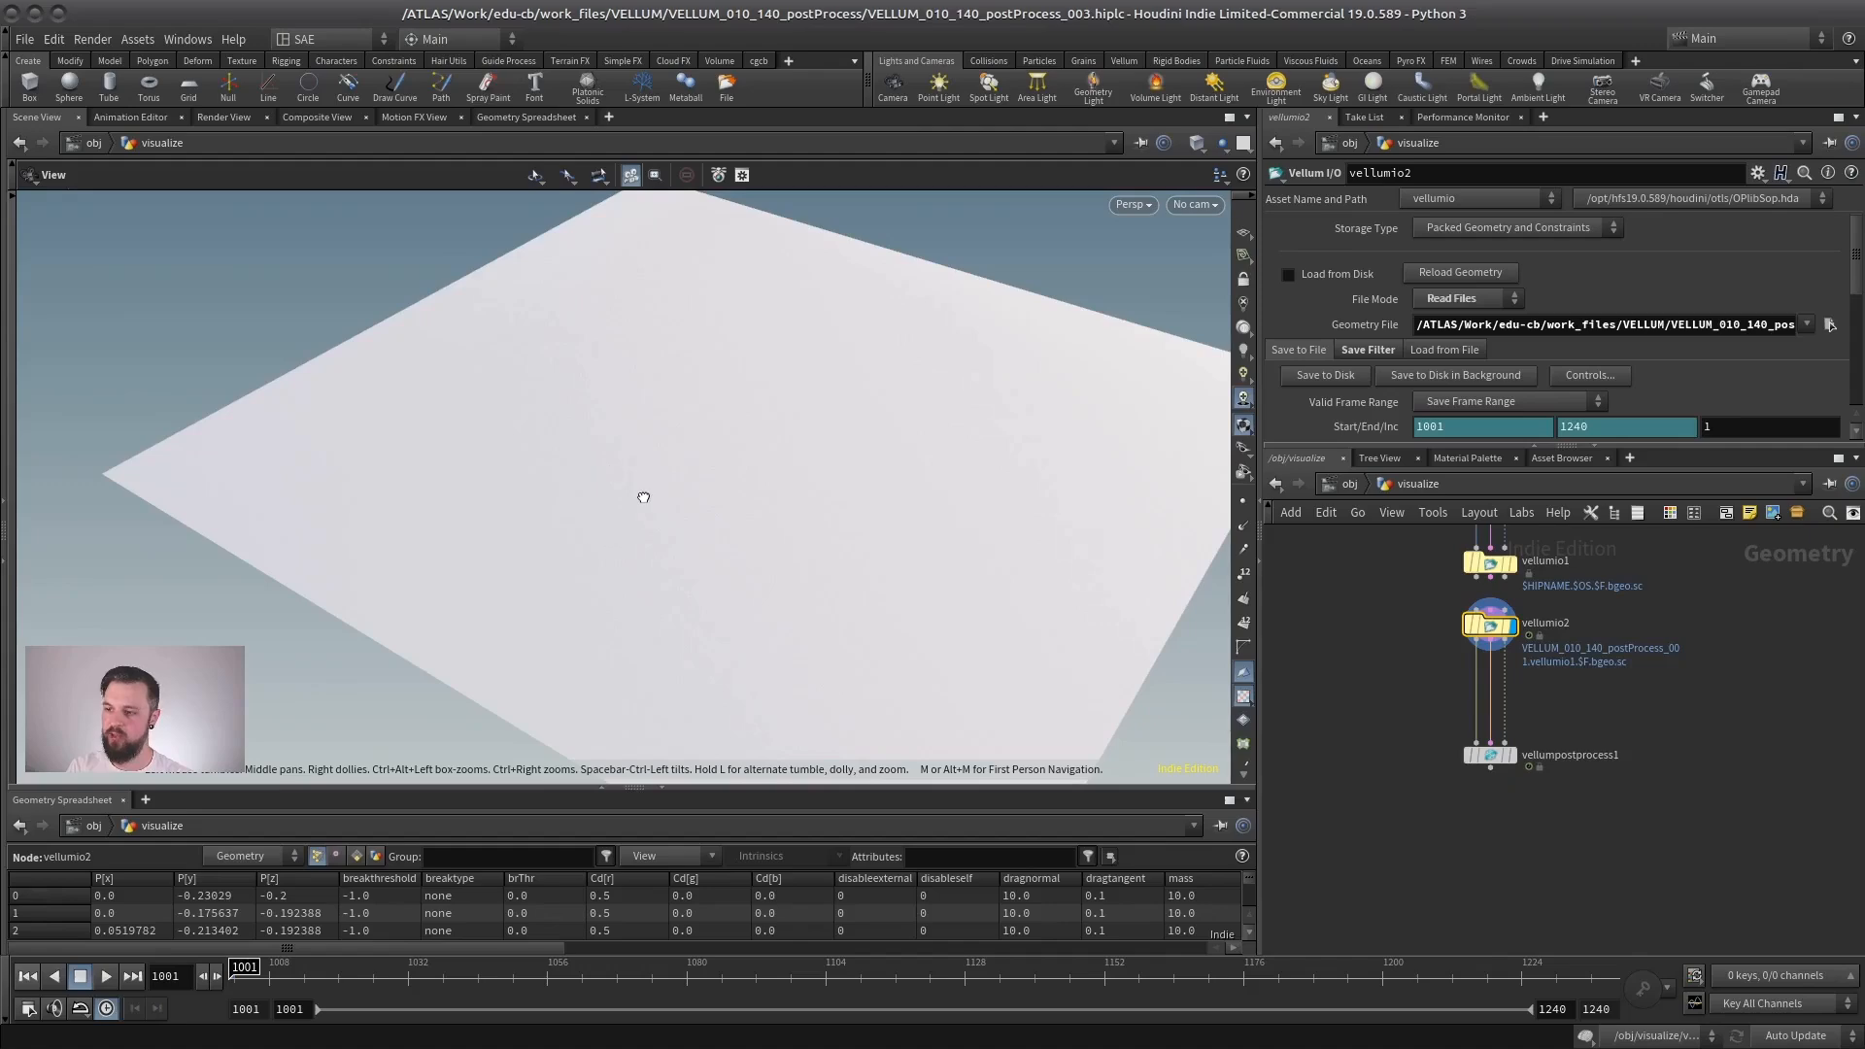
pyautogui.moveTo(643, 497); pyautogui.dragTo(624, 475)
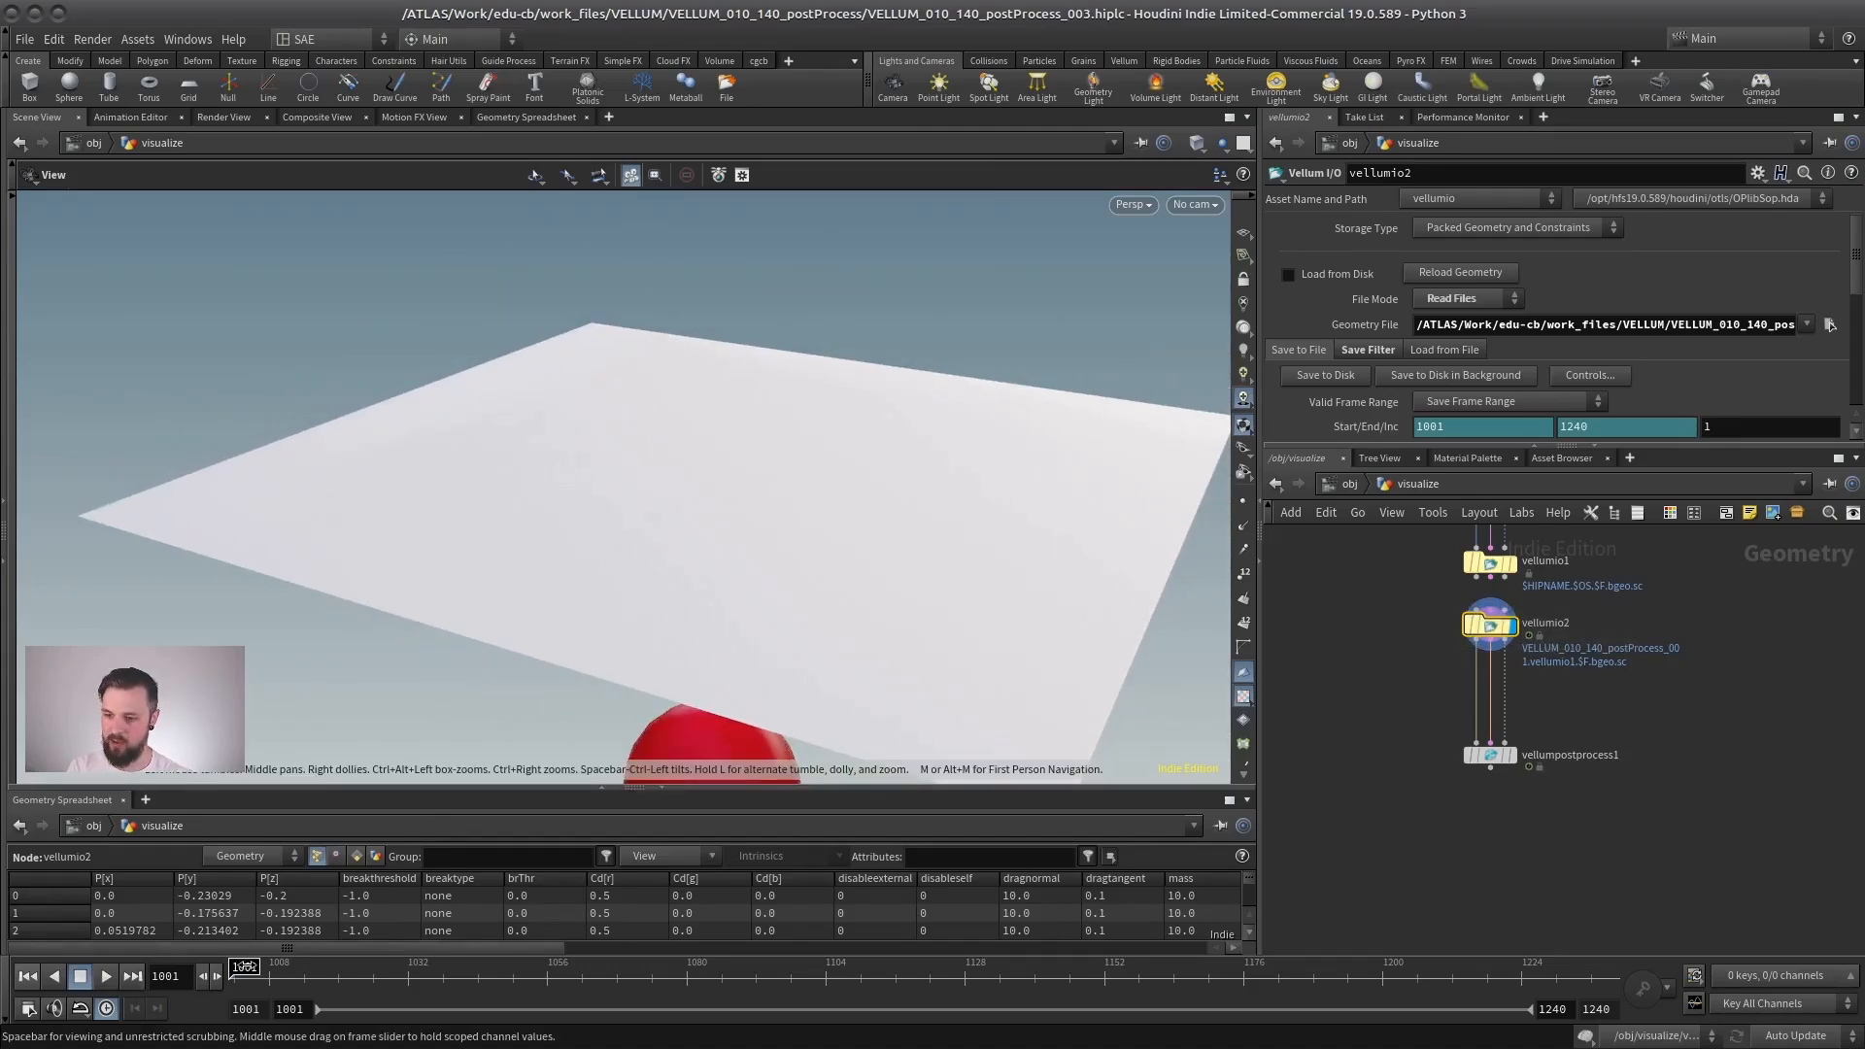
pyautogui.moveTo(247, 966); pyautogui.dragTo(278, 966)
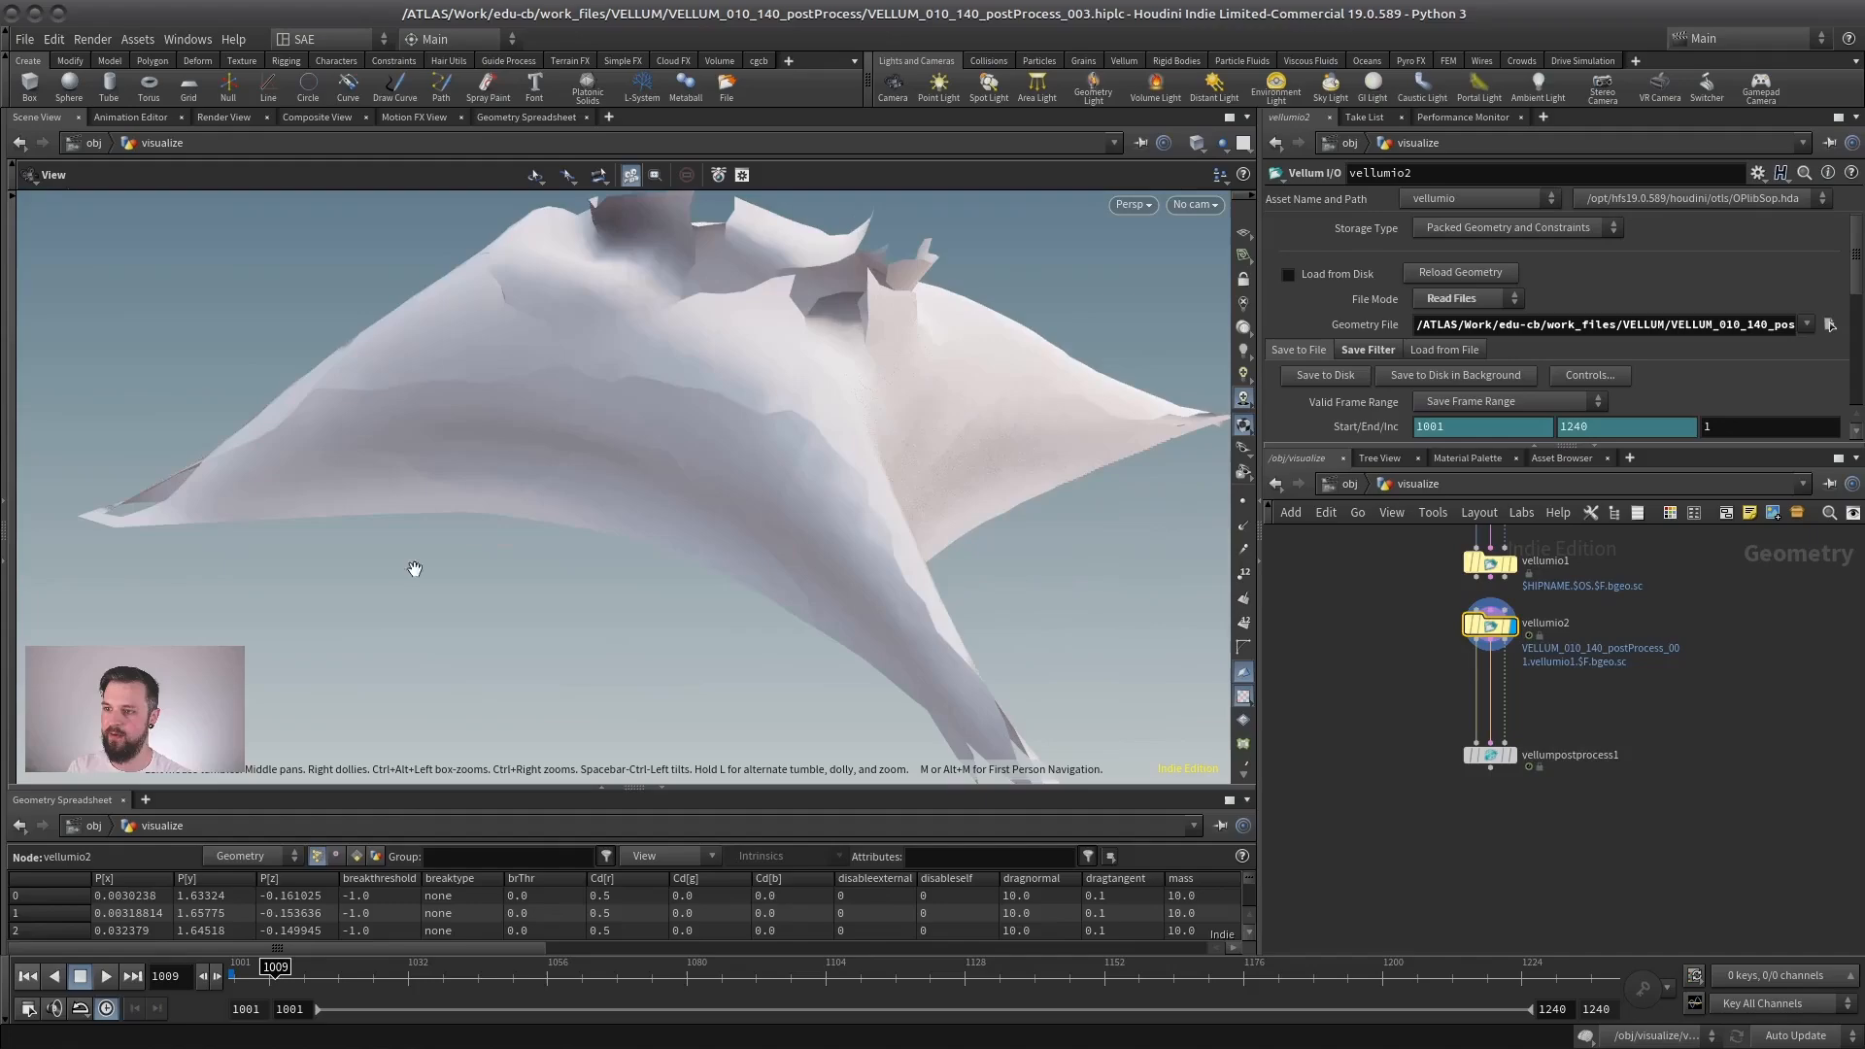
pyautogui.moveTo(415, 568); pyautogui.dragTo(746, 414)
pyautogui.moveTo(980, 466)
pyautogui.mouseDown()
pyautogui.moveTo(700, 421)
pyautogui.moveTo(778, 333)
pyautogui.moveTo(796, 441)
pyautogui.moveTo(795, 410)
pyautogui.moveTo(907, 404)
pyautogui.moveTo(941, 366)
pyautogui.mouseUp()
pyautogui.press('w')
pyautogui.press('w')
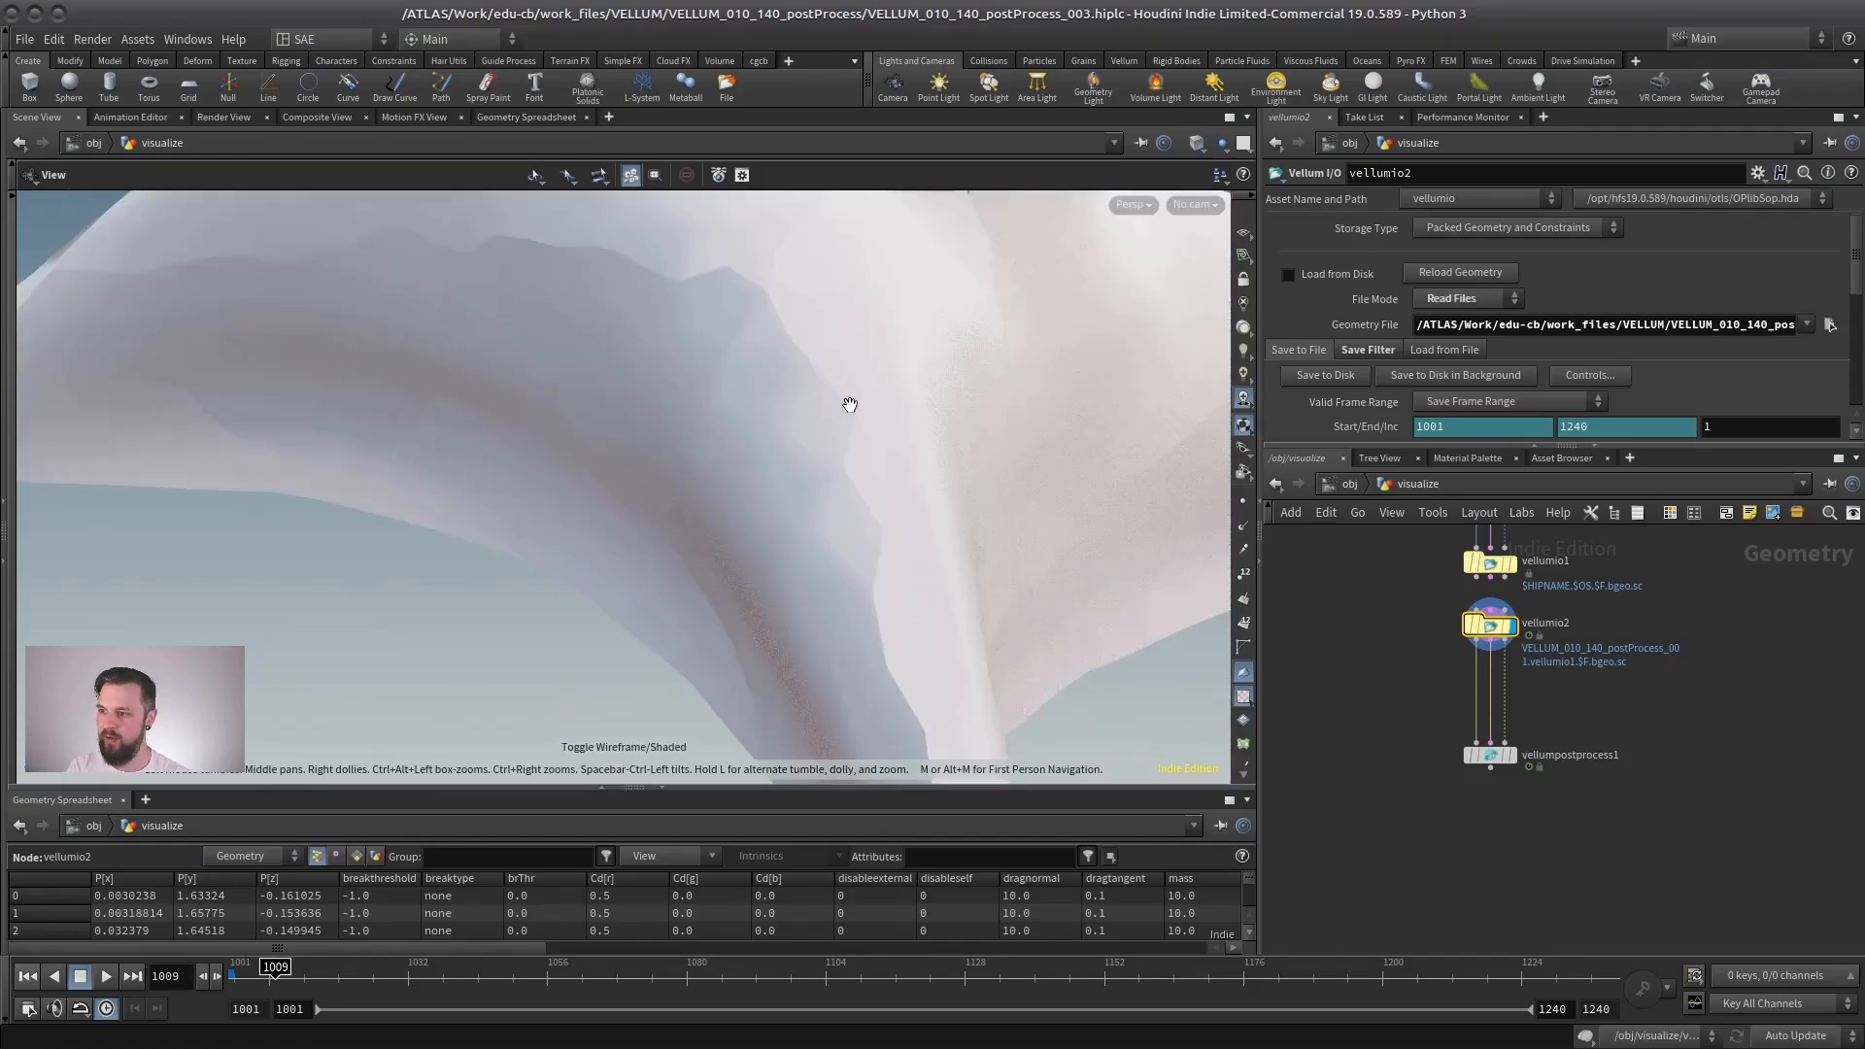
# - Show point normals on the vellumio2 cloth, shorten them in the display options and overlay the wireframe
pyautogui.click(1243, 528)
pyautogui.moveTo(841, 408); pyautogui.dragTo(793, 404)
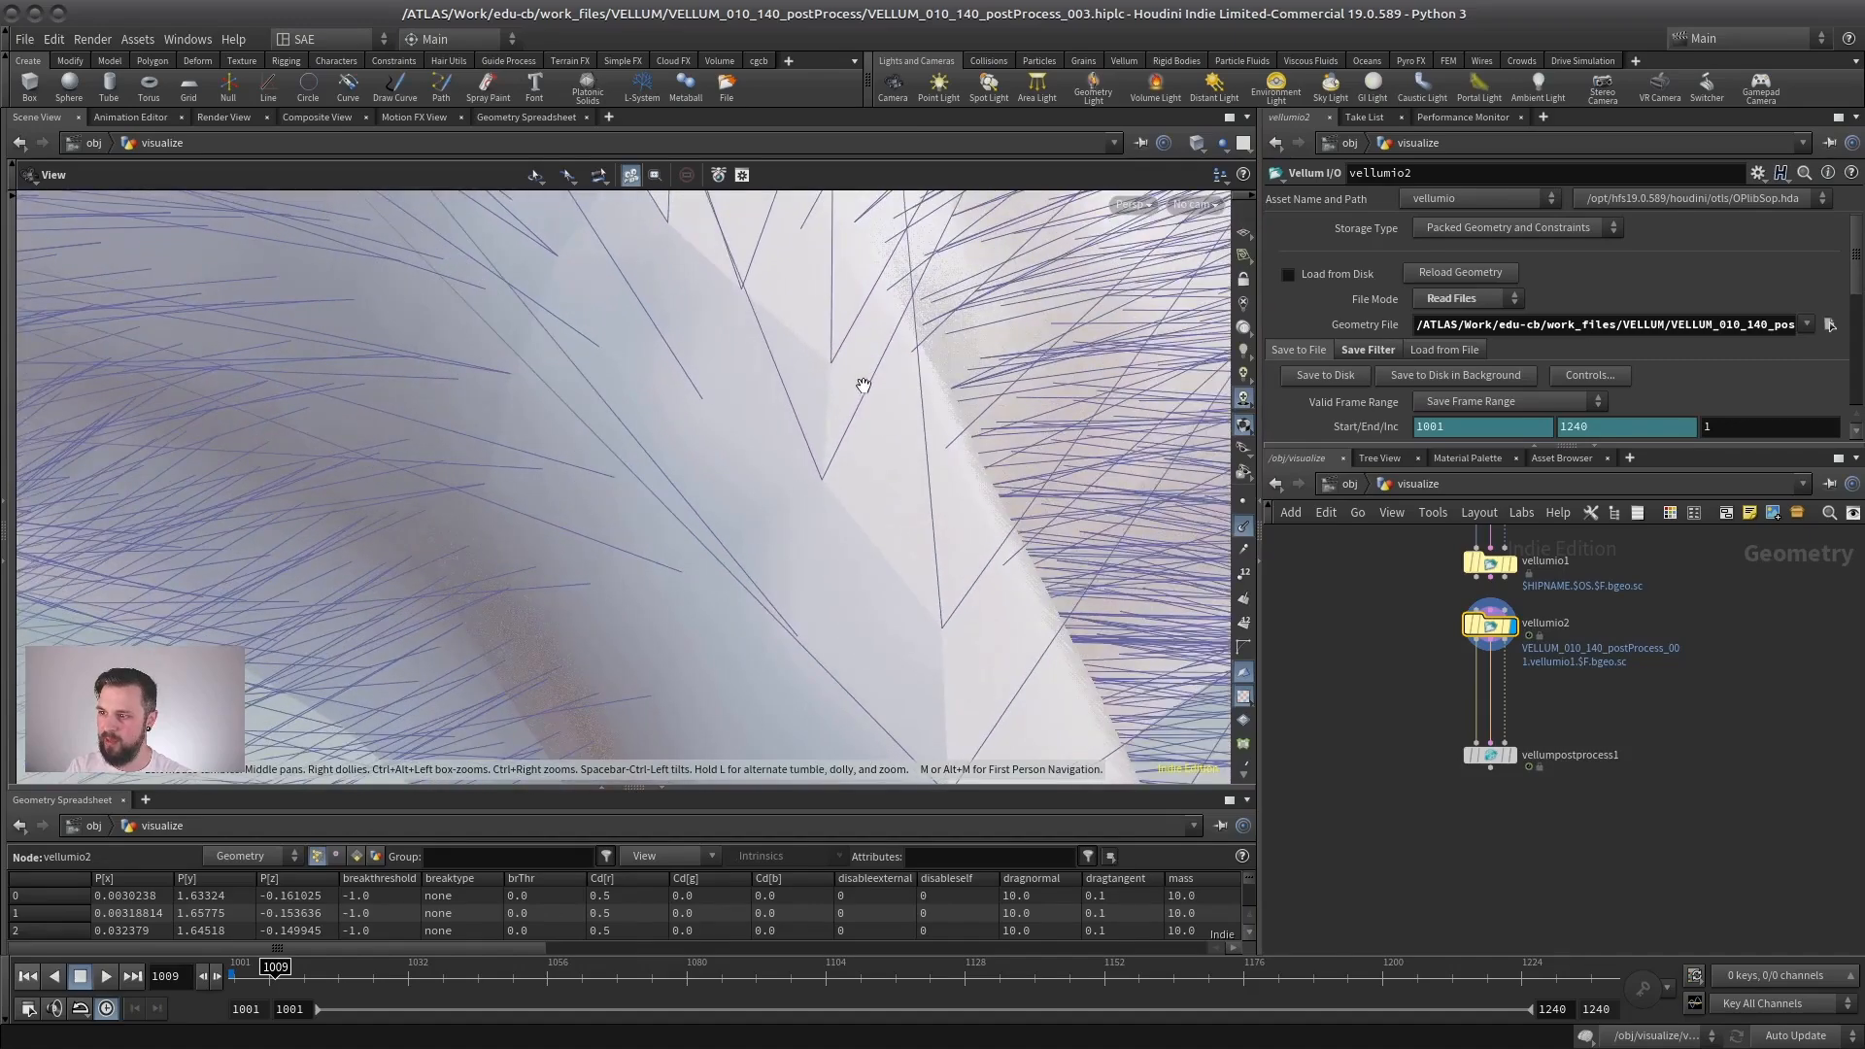
pyautogui.press('d')
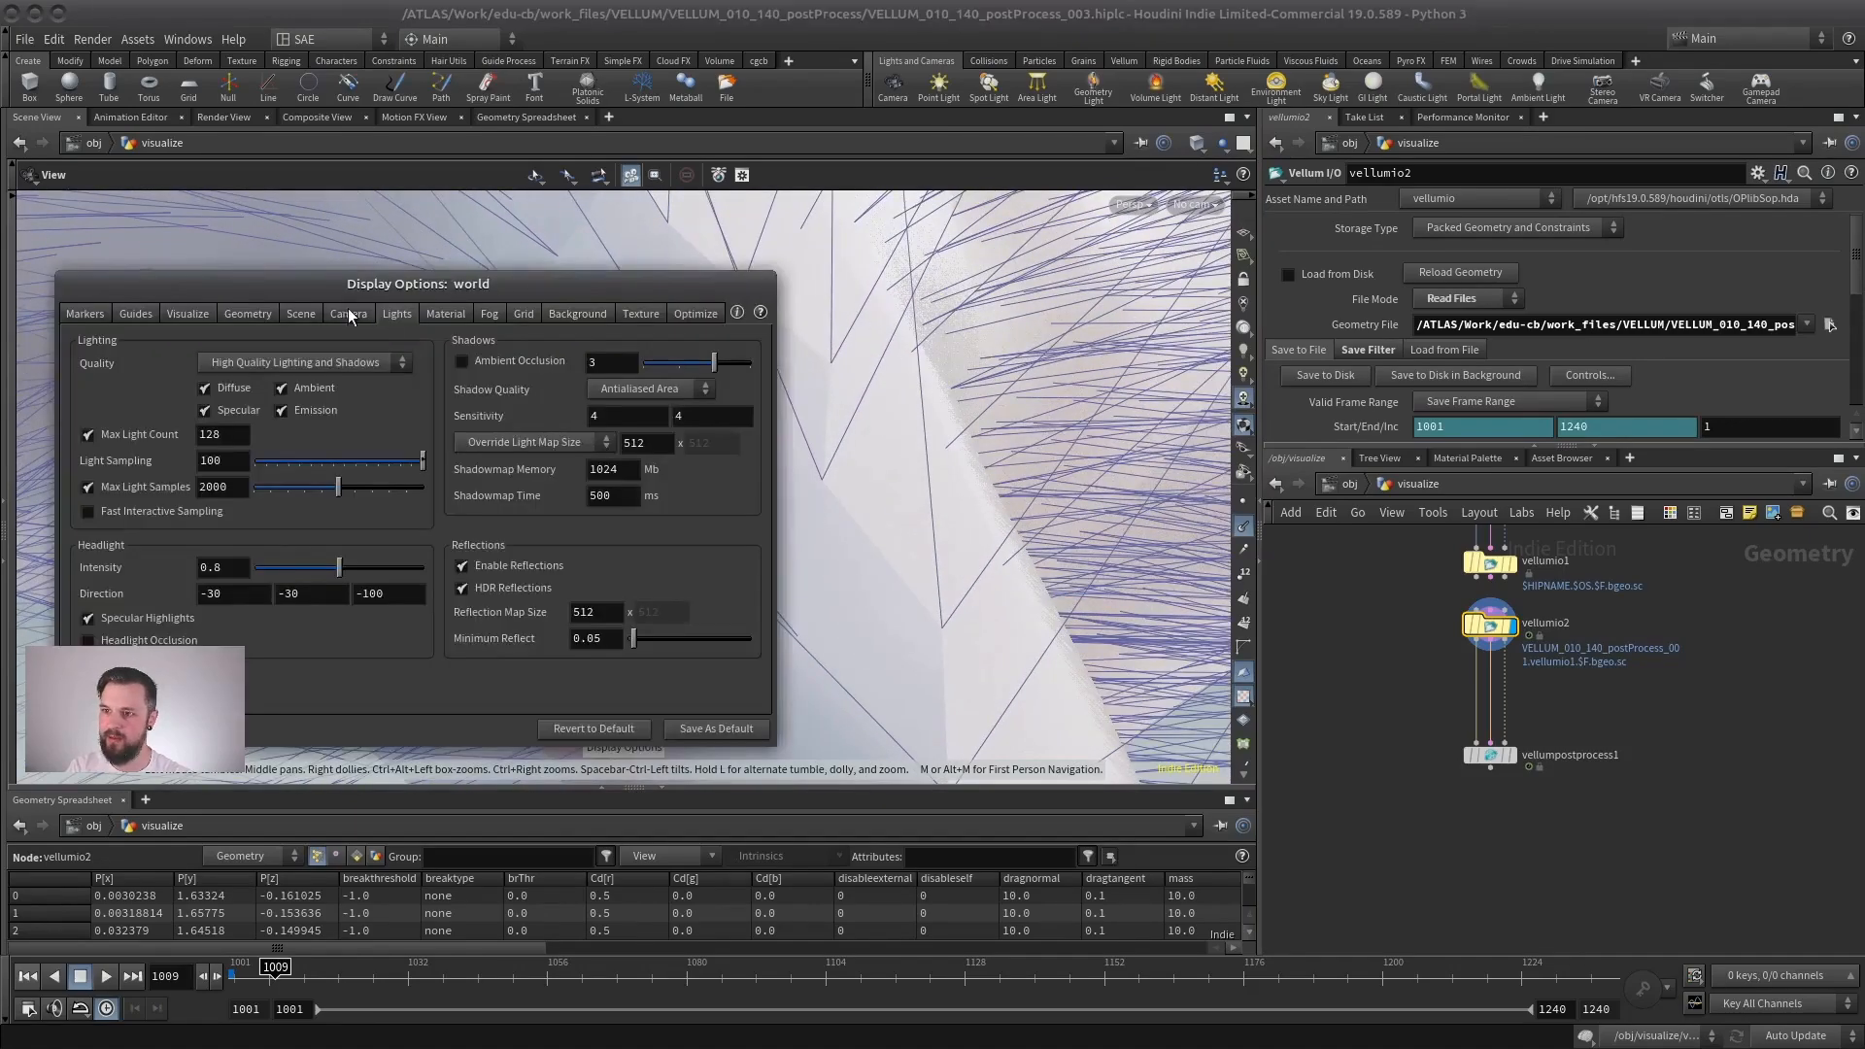
pyautogui.click(194, 314)
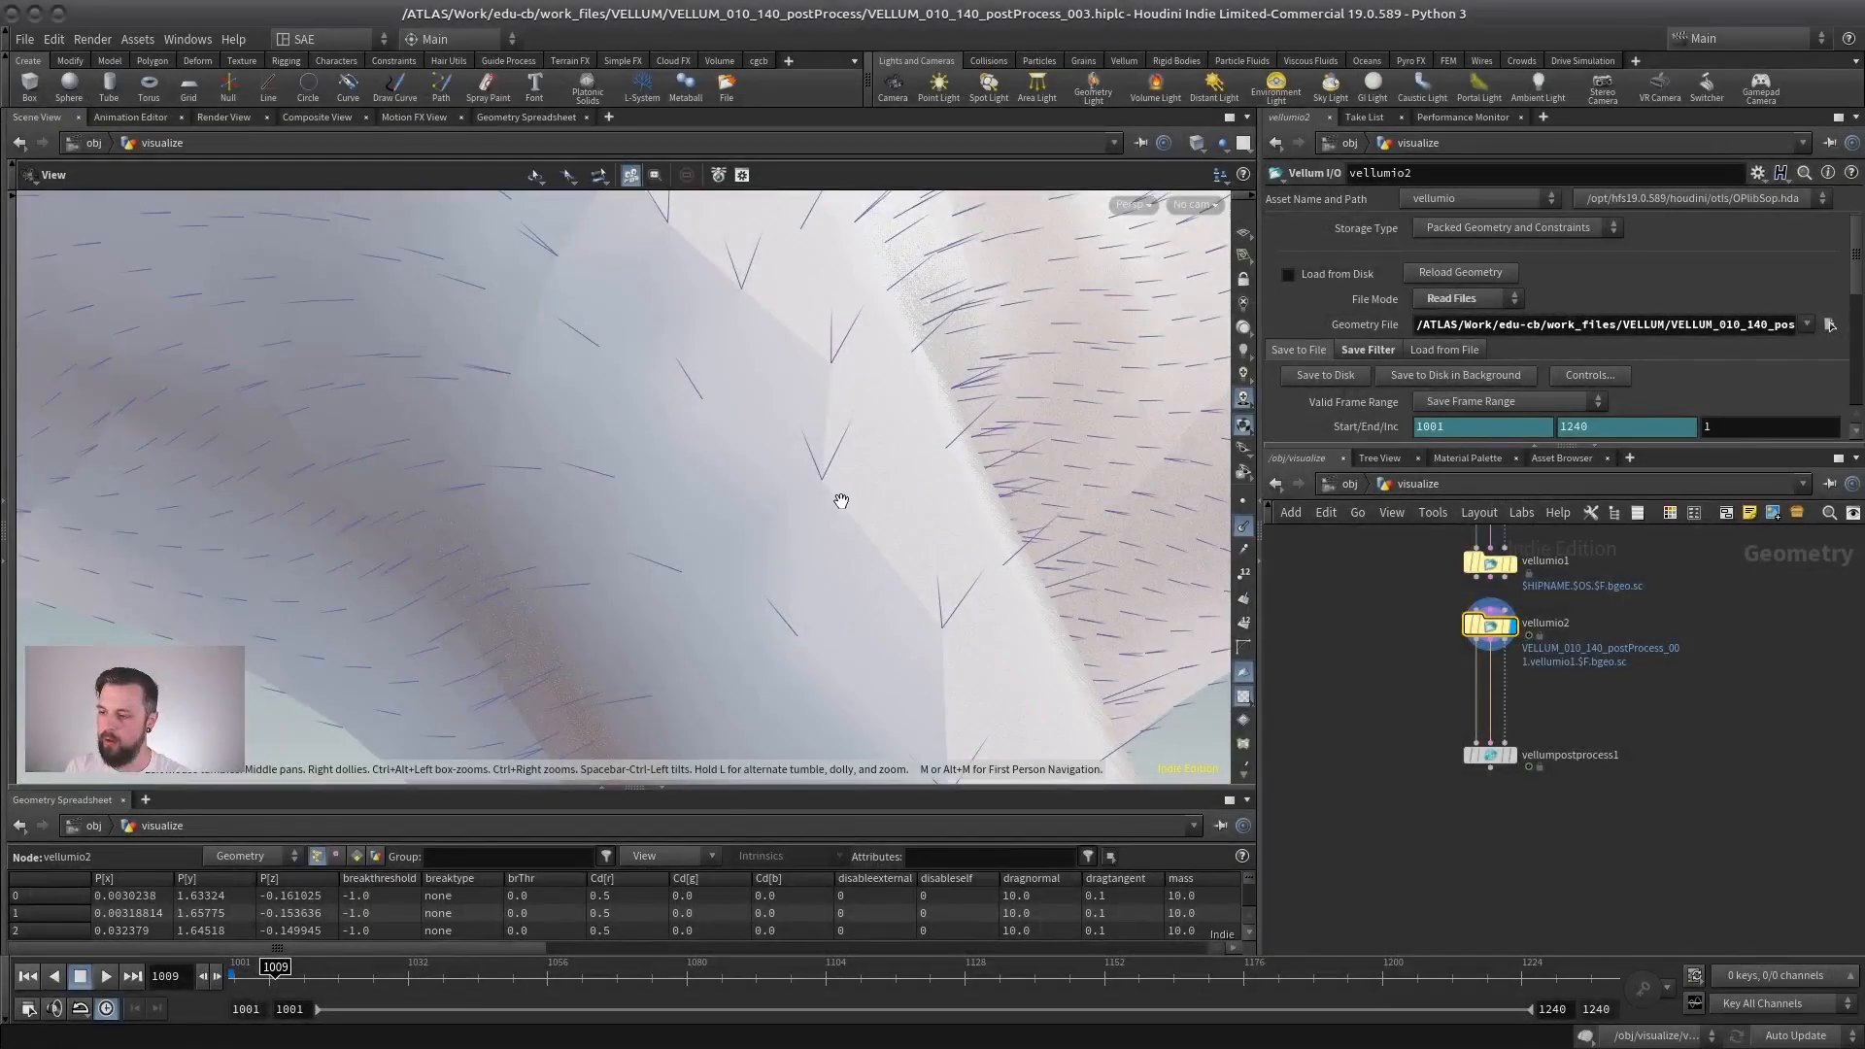
pyautogui.moveTo(867, 487); pyautogui.dragTo(848, 409)
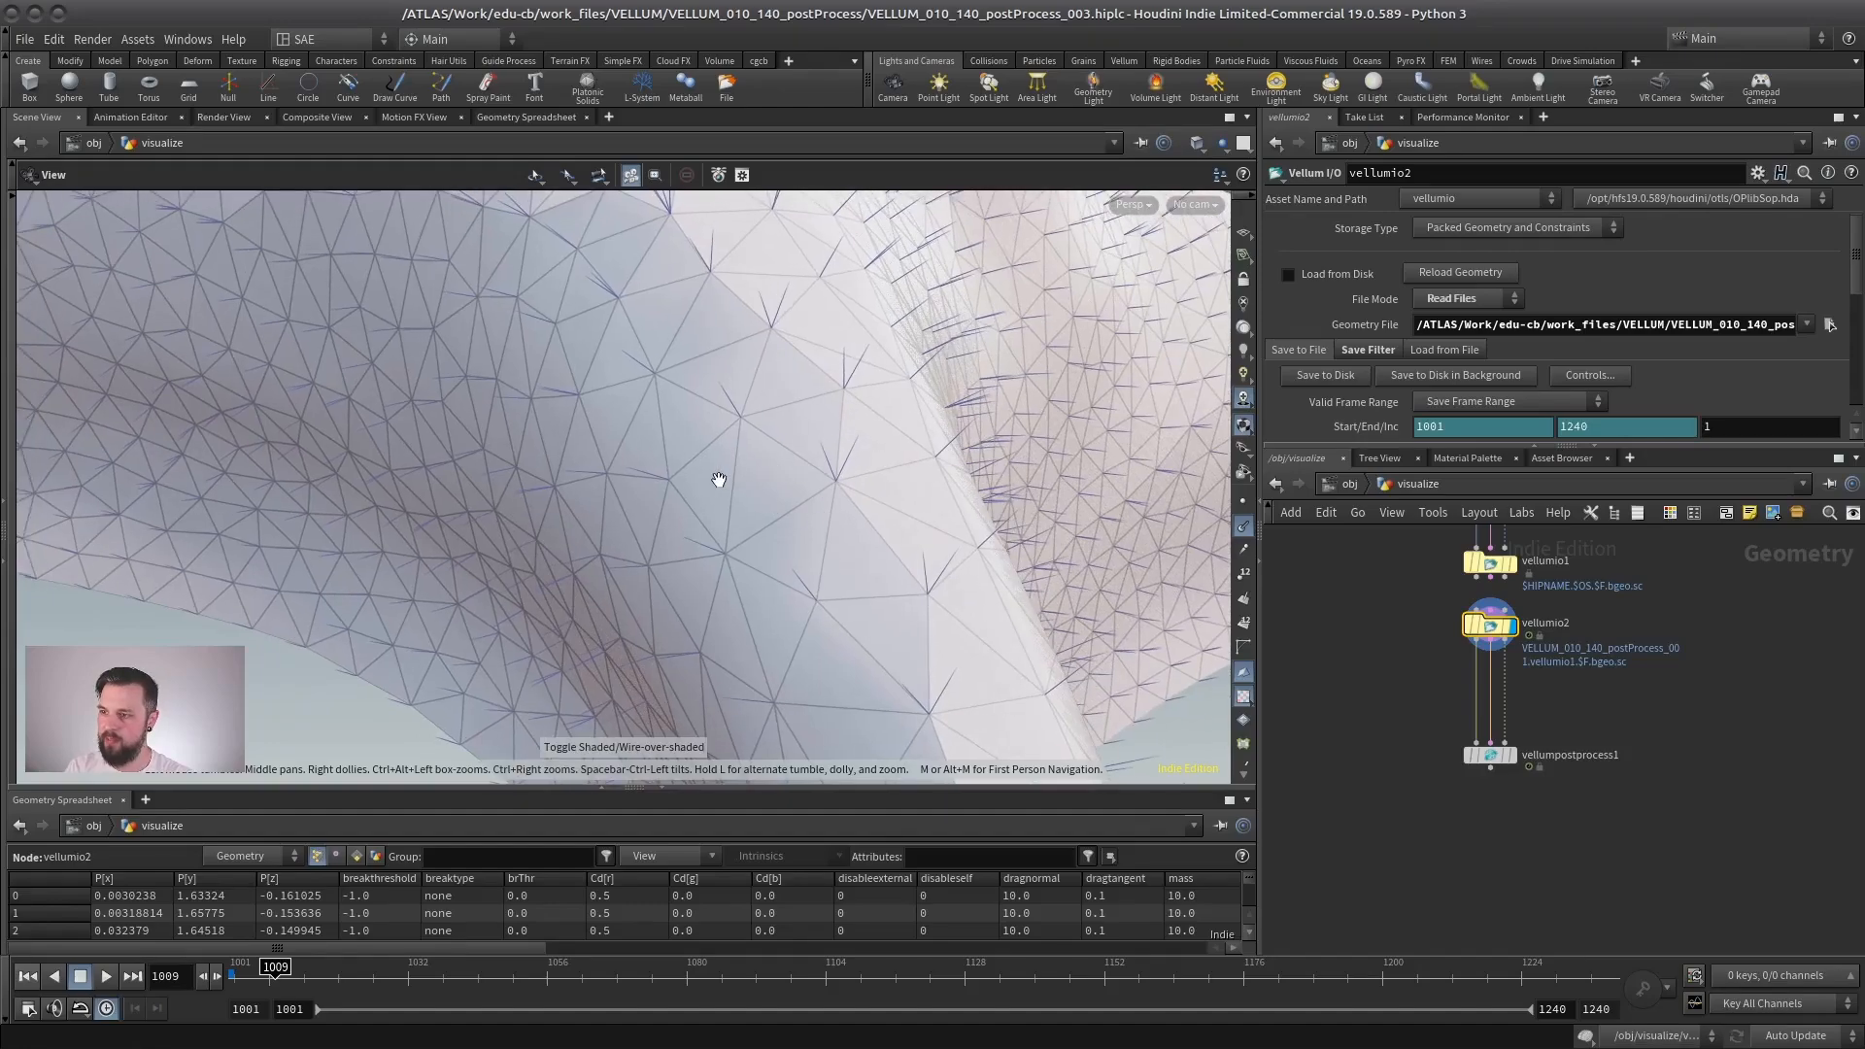
# - Add an Exploded View node after vellumio2, set its Uniform Scale to 0 and view the cloth in plain shaded display
pyautogui.press('Tab')
pyautogui.write('explode')
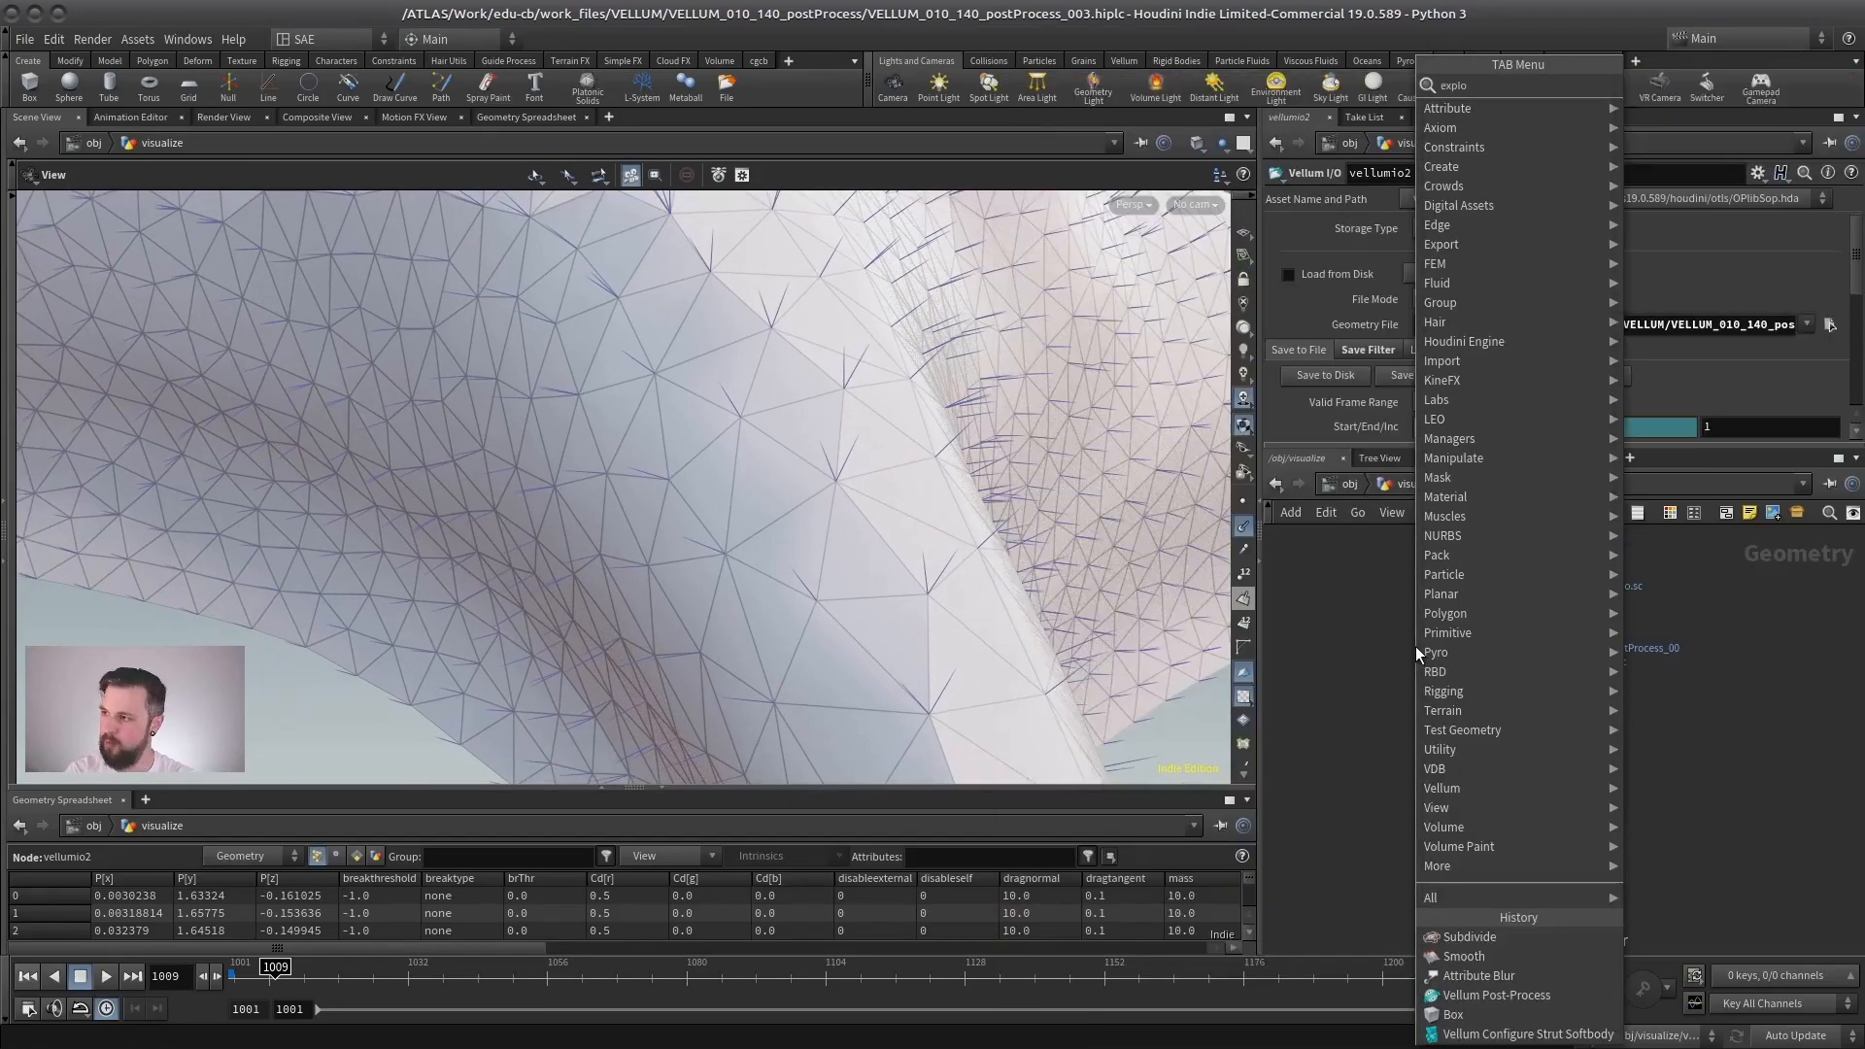
pyautogui.press('Return')
pyautogui.click(1391, 664)
pyautogui.moveTo(1500, 325); pyautogui.dragTo(1466, 335)
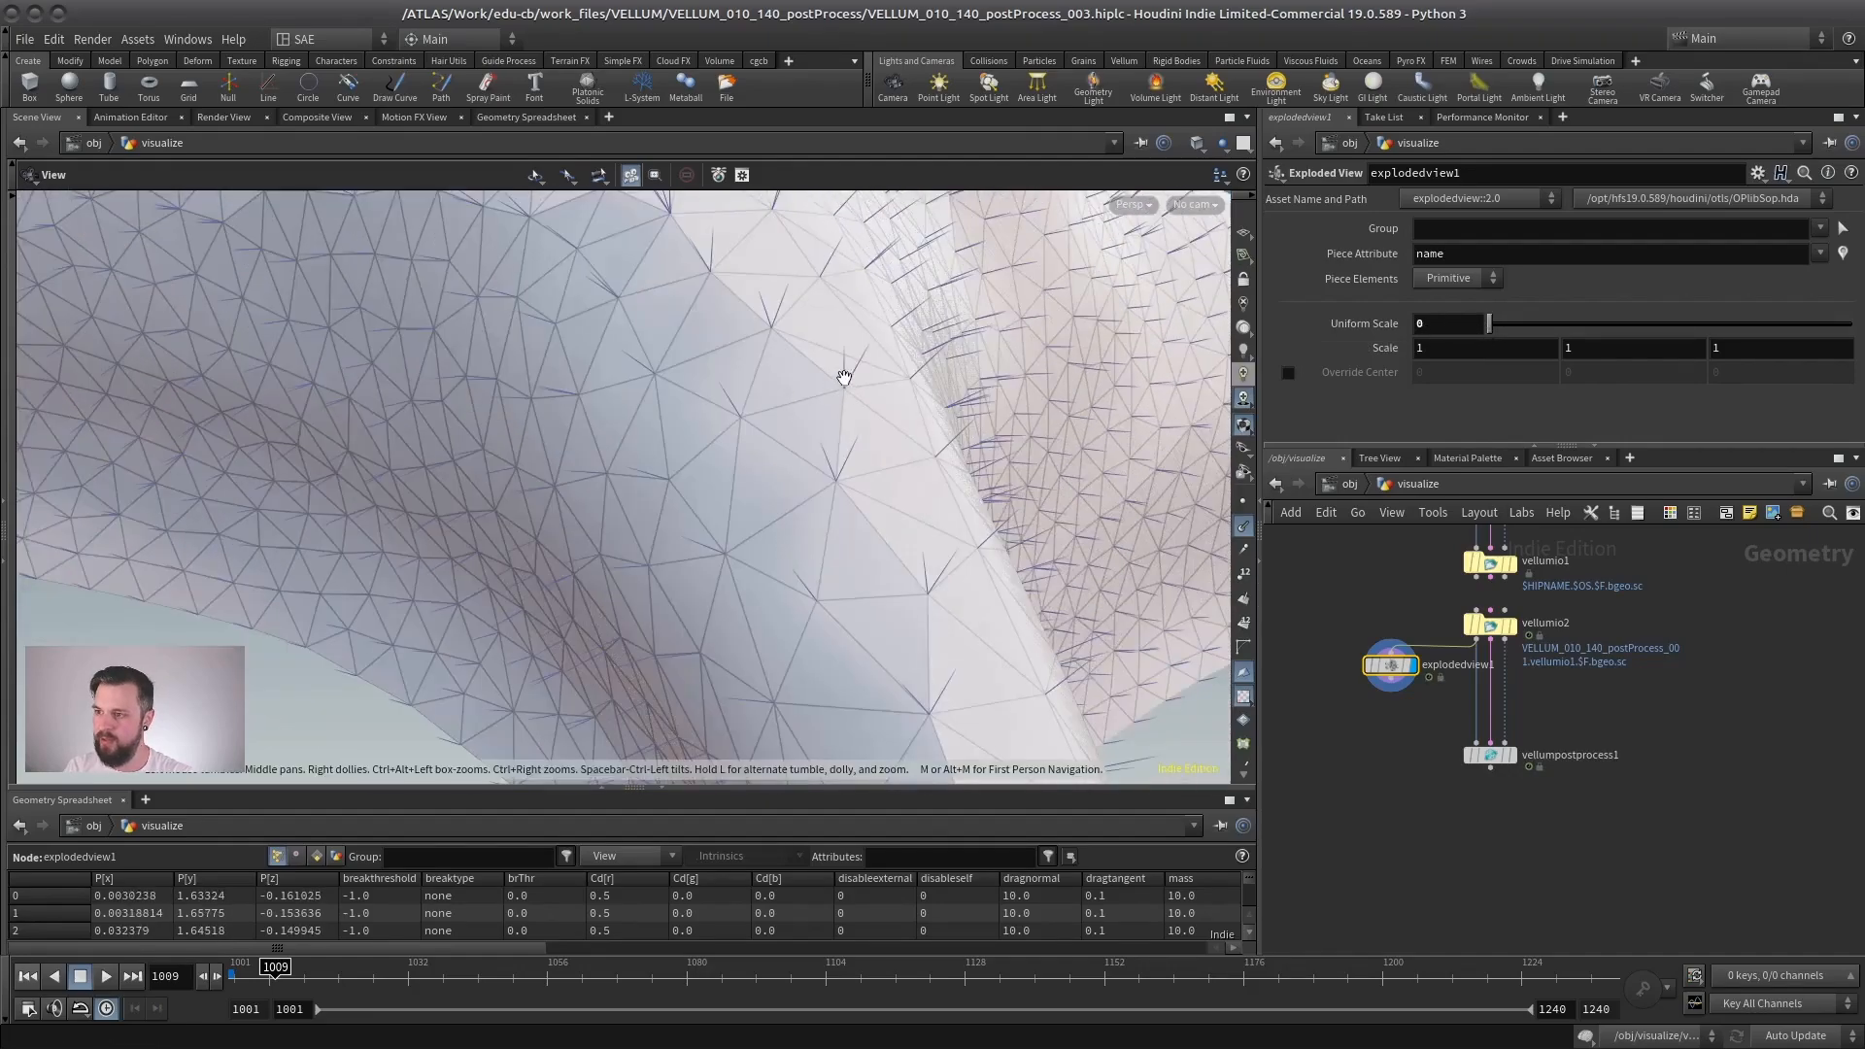
pyautogui.moveTo(848, 406)
pyautogui.mouseDown()
pyautogui.moveTo(928, 500)
pyautogui.moveTo(853, 512)
pyautogui.moveTo(783, 487)
pyautogui.moveTo(894, 482)
pyautogui.moveTo(841, 497)
pyautogui.moveTo(904, 525)
pyautogui.mouseUp()
pyautogui.press('w')
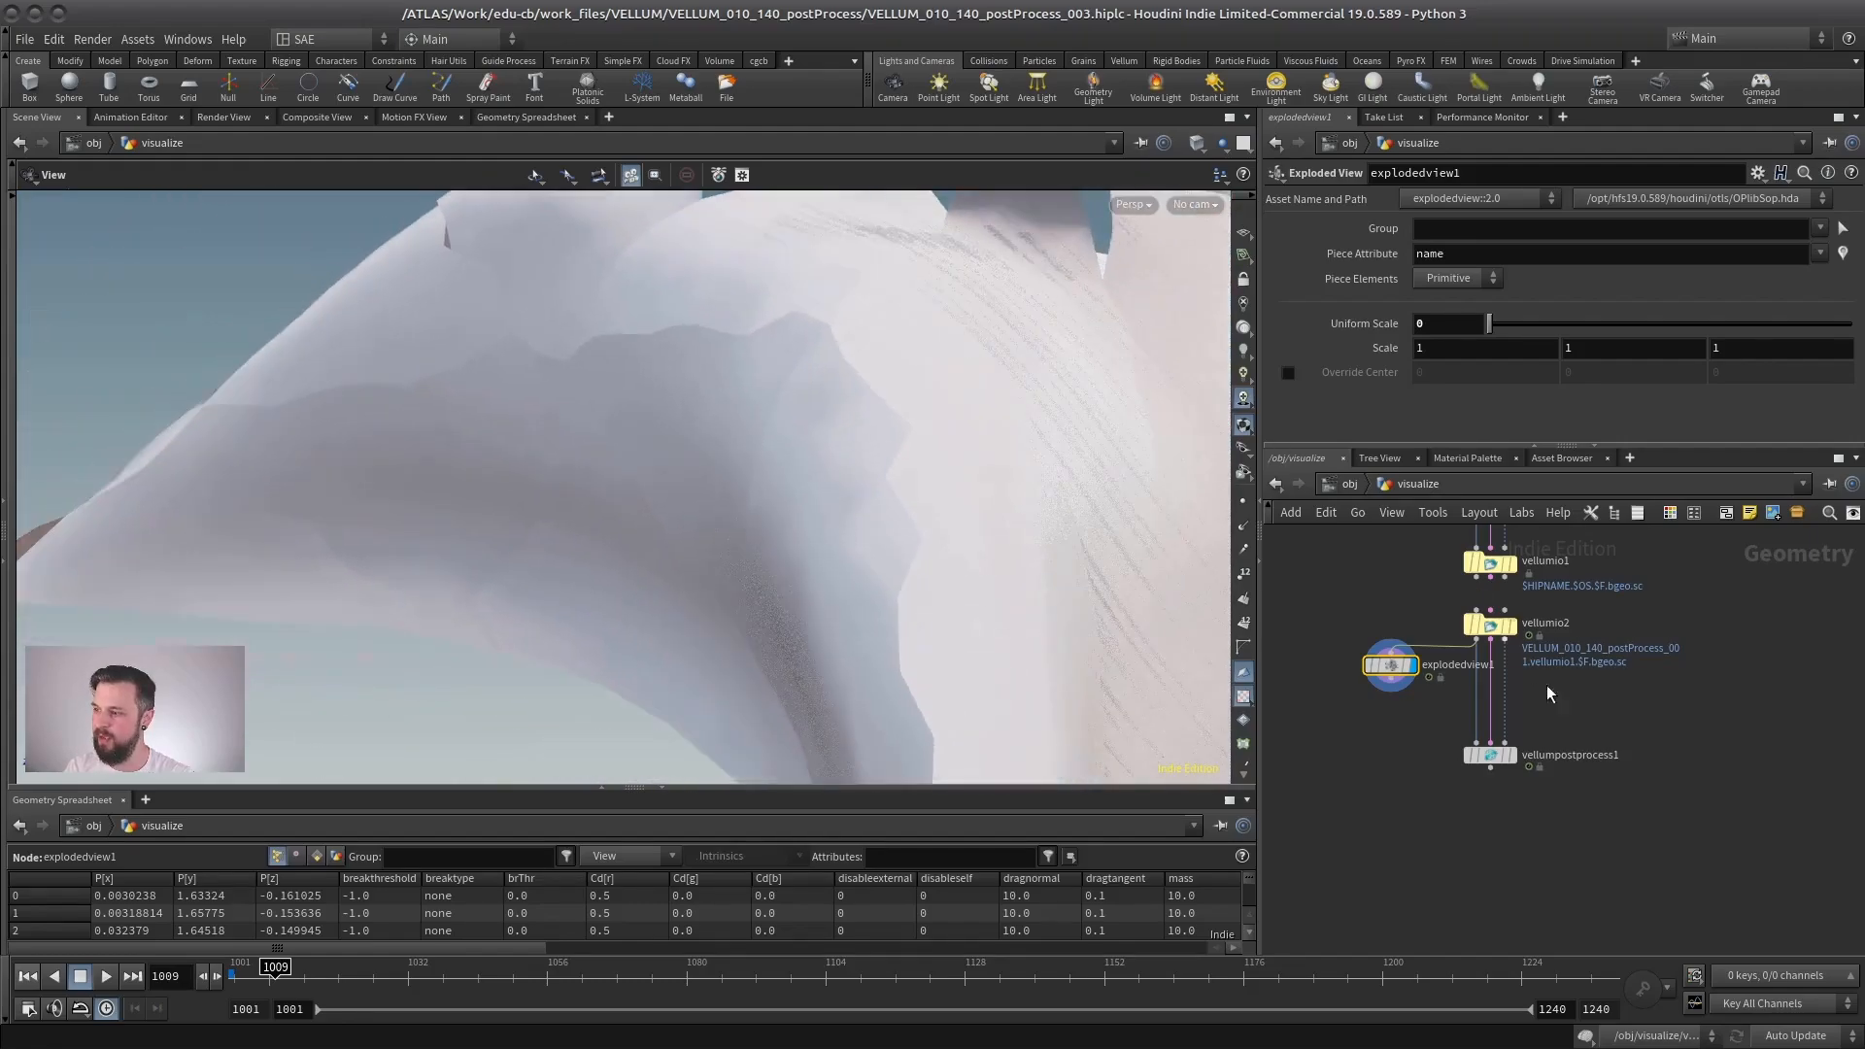
# - Display vellumpostprocess1 and show the point normals on its subdivided cloth
pyautogui.click(1515, 760)
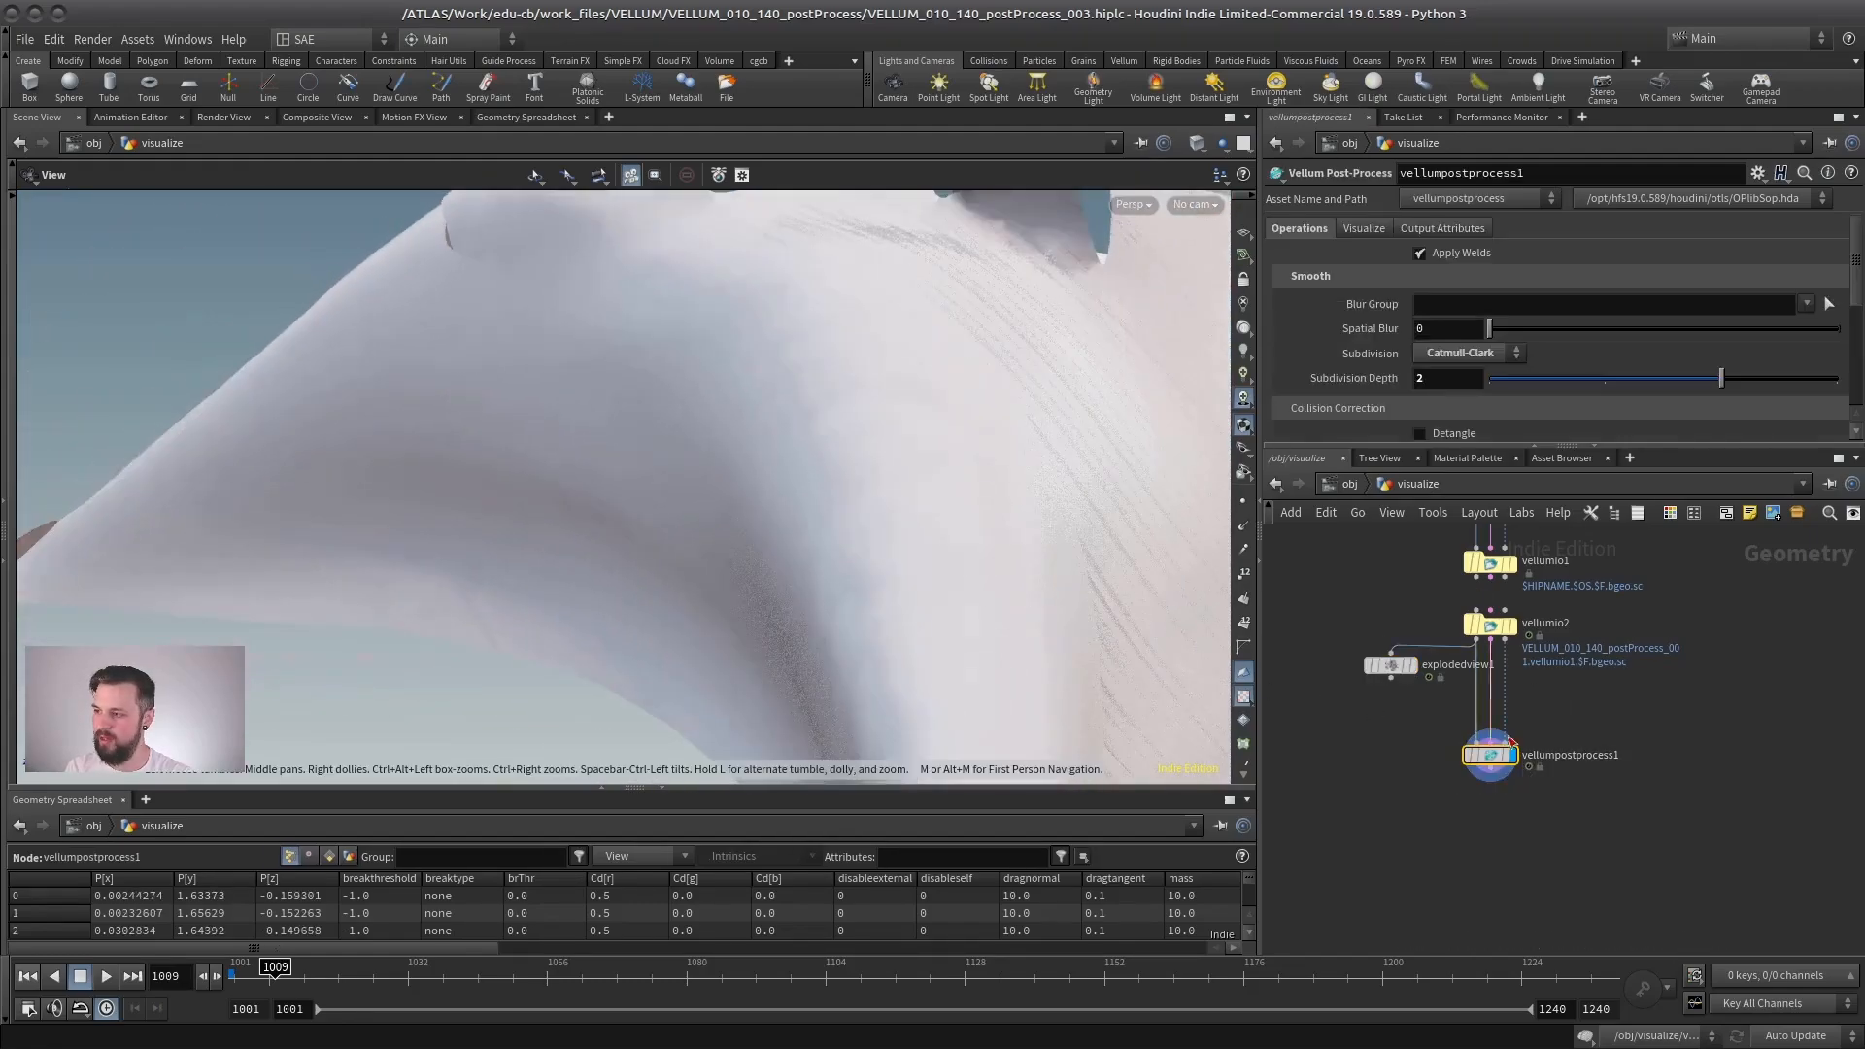
pyautogui.click(1240, 527)
pyautogui.moveTo(961, 504); pyautogui.dragTo(1009, 480)
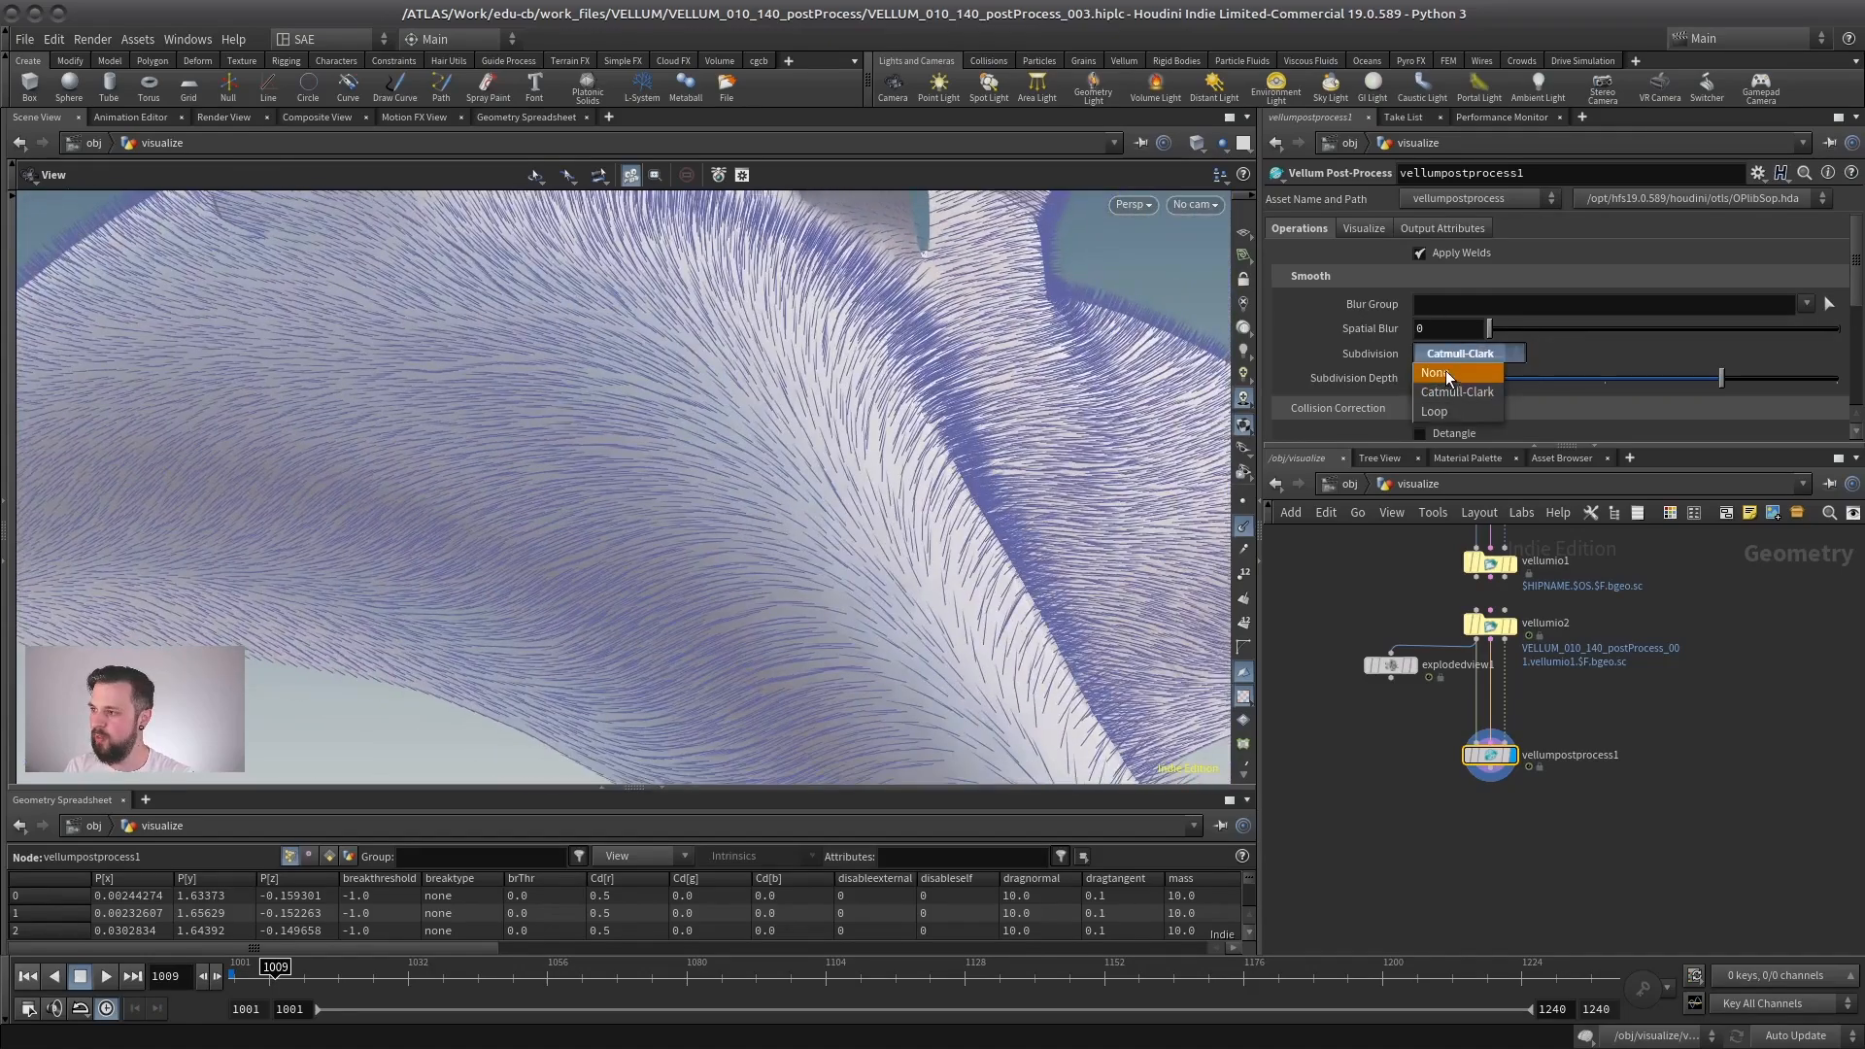
# - Set vellumpostprocess1's Subdivision to None and inspect the cloth's point normals in shaded and wireframe display
pyautogui.click(1445, 372)
pyautogui.moveTo(790, 520); pyautogui.dragTo(870, 430)
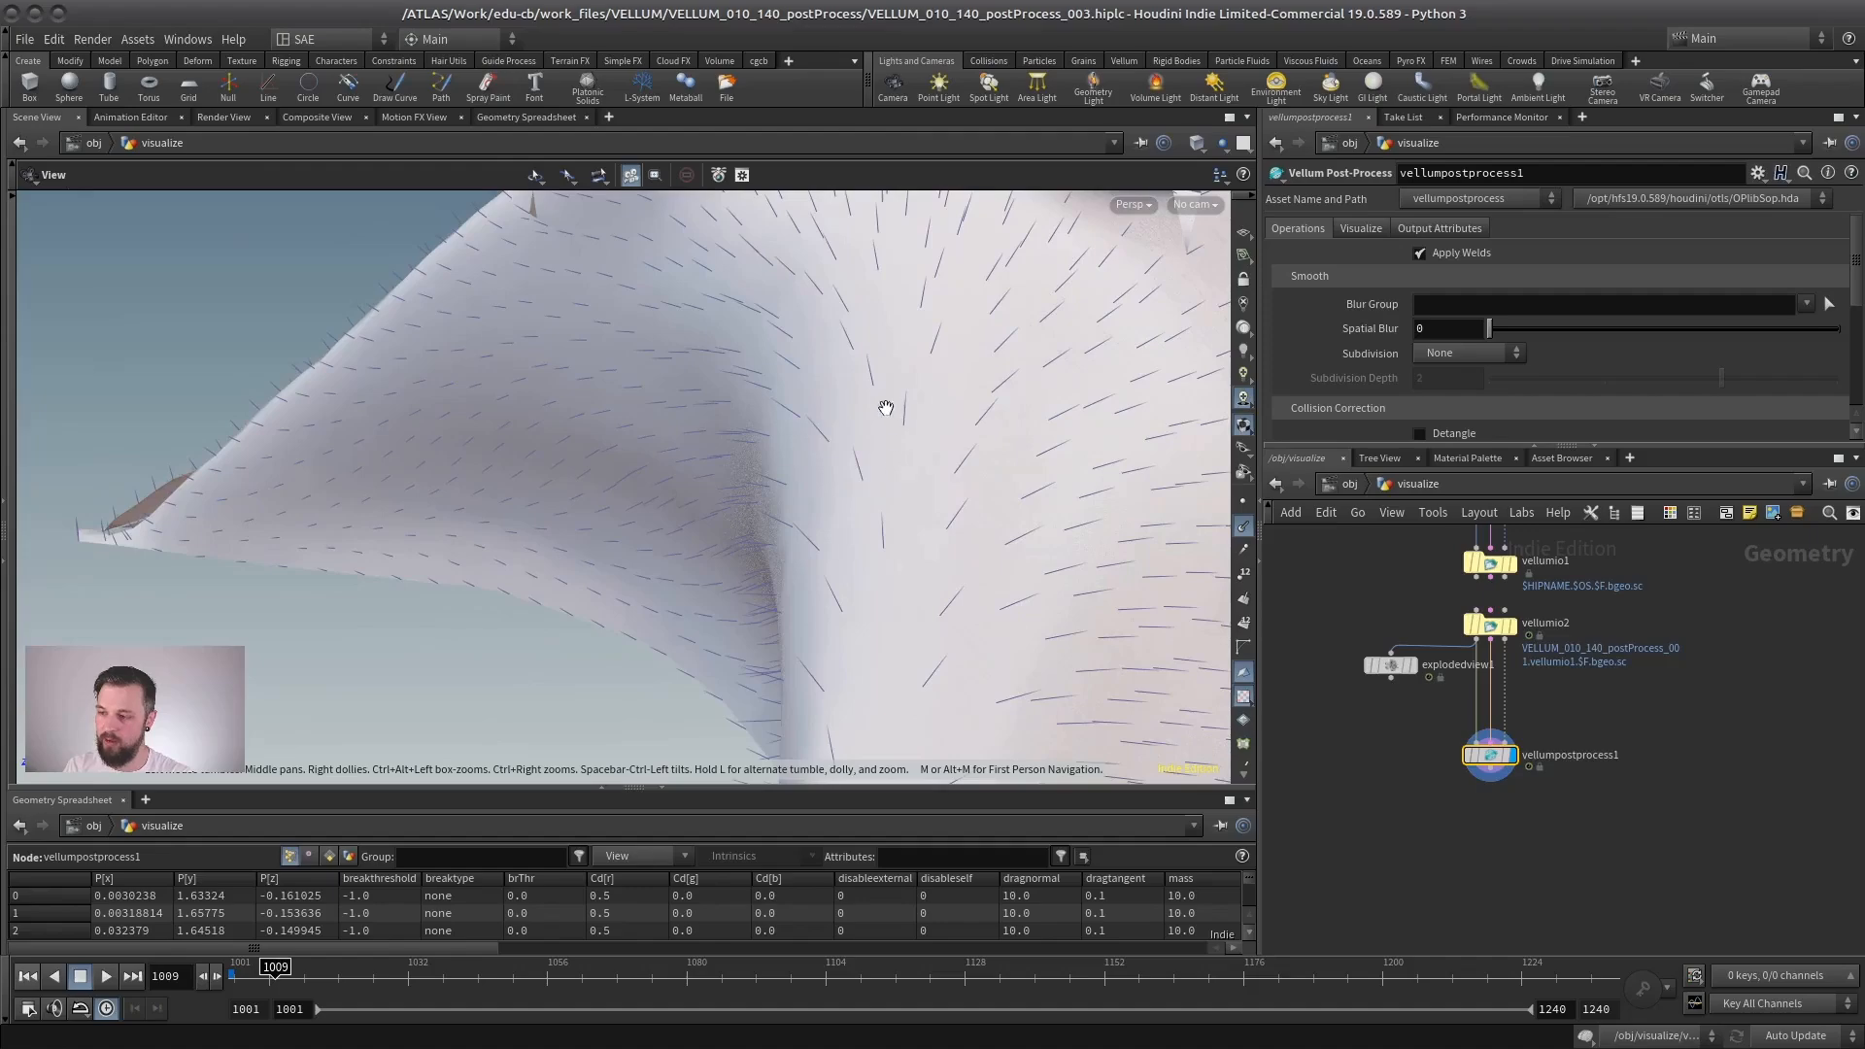
pyautogui.moveTo(909, 483)
pyautogui.mouseDown()
pyautogui.moveTo(883, 466)
pyautogui.moveTo(849, 504)
pyautogui.moveTo(676, 483)
pyautogui.mouseUp()
pyautogui.hotkey('shift', 'w')
pyautogui.hotkey('shift', 'w')
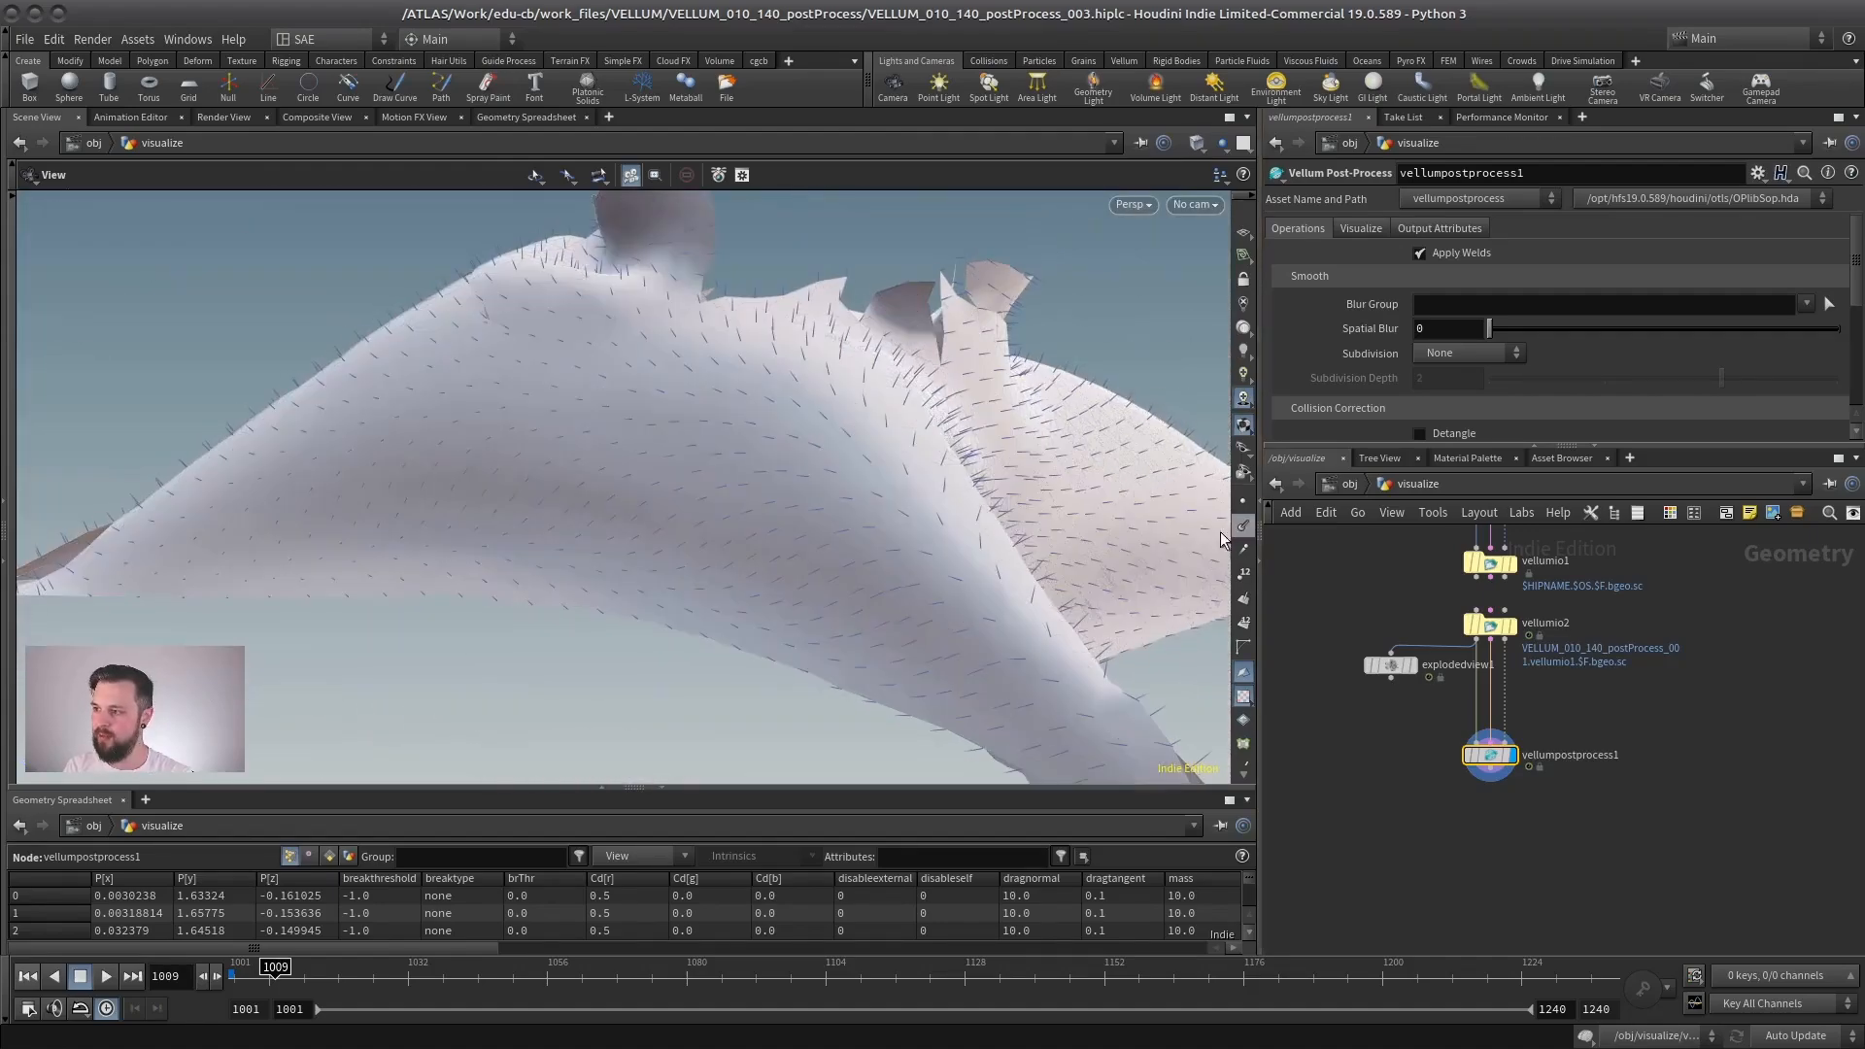
pyautogui.moveTo(777, 514)
pyautogui.mouseDown()
pyautogui.moveTo(728, 504)
pyautogui.moveTo(712, 537)
pyautogui.moveTo(595, 515)
pyautogui.moveTo(835, 573)
pyautogui.moveTo(679, 483)
pyautogui.moveTo(774, 504)
pyautogui.moveTo(708, 504)
pyautogui.moveTo(1000, 482)
pyautogui.moveTo(824, 541)
pyautogui.moveTo(907, 504)
pyautogui.moveTo(833, 603)
pyautogui.moveTo(903, 512)
pyautogui.moveTo(781, 564)
pyautogui.mouseUp()
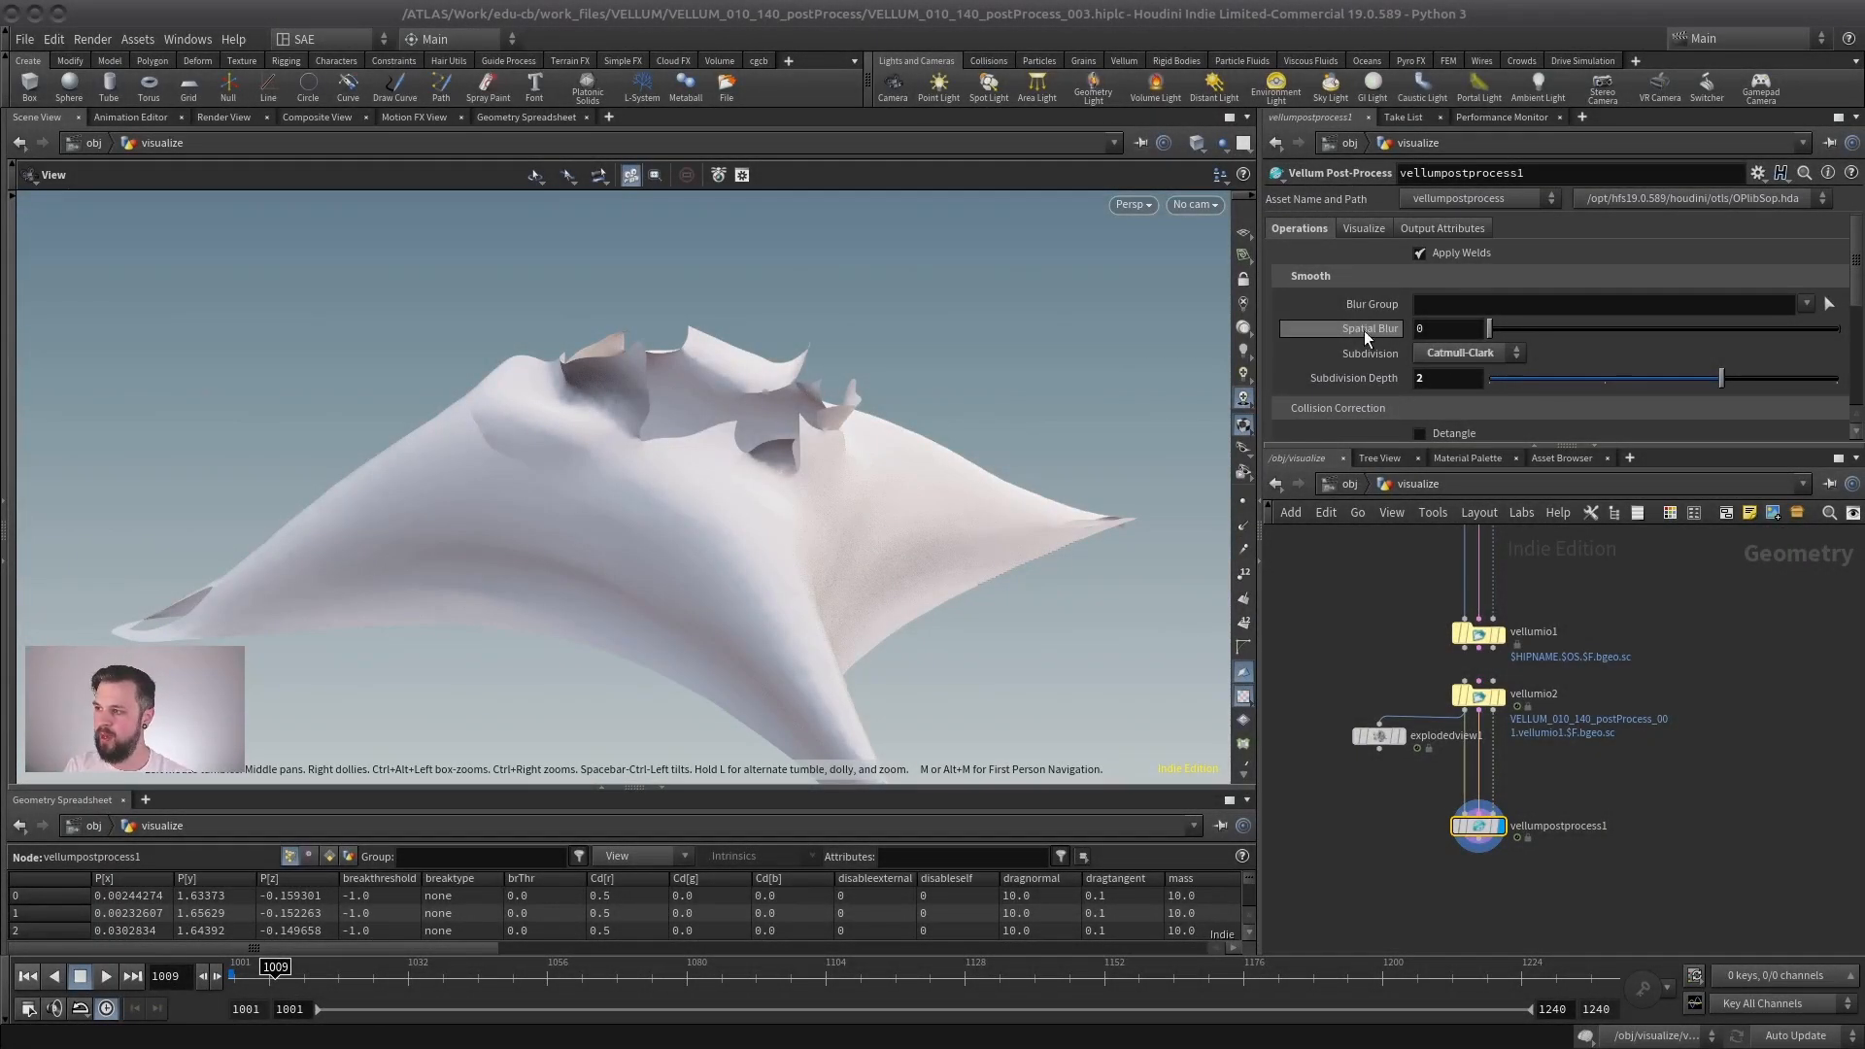
# - Make room for all of vellumpostprocess1's Operations parameters and turn on Extrude by Thickness
pyautogui.moveTo(1427, 448); pyautogui.dragTo(1426, 729)
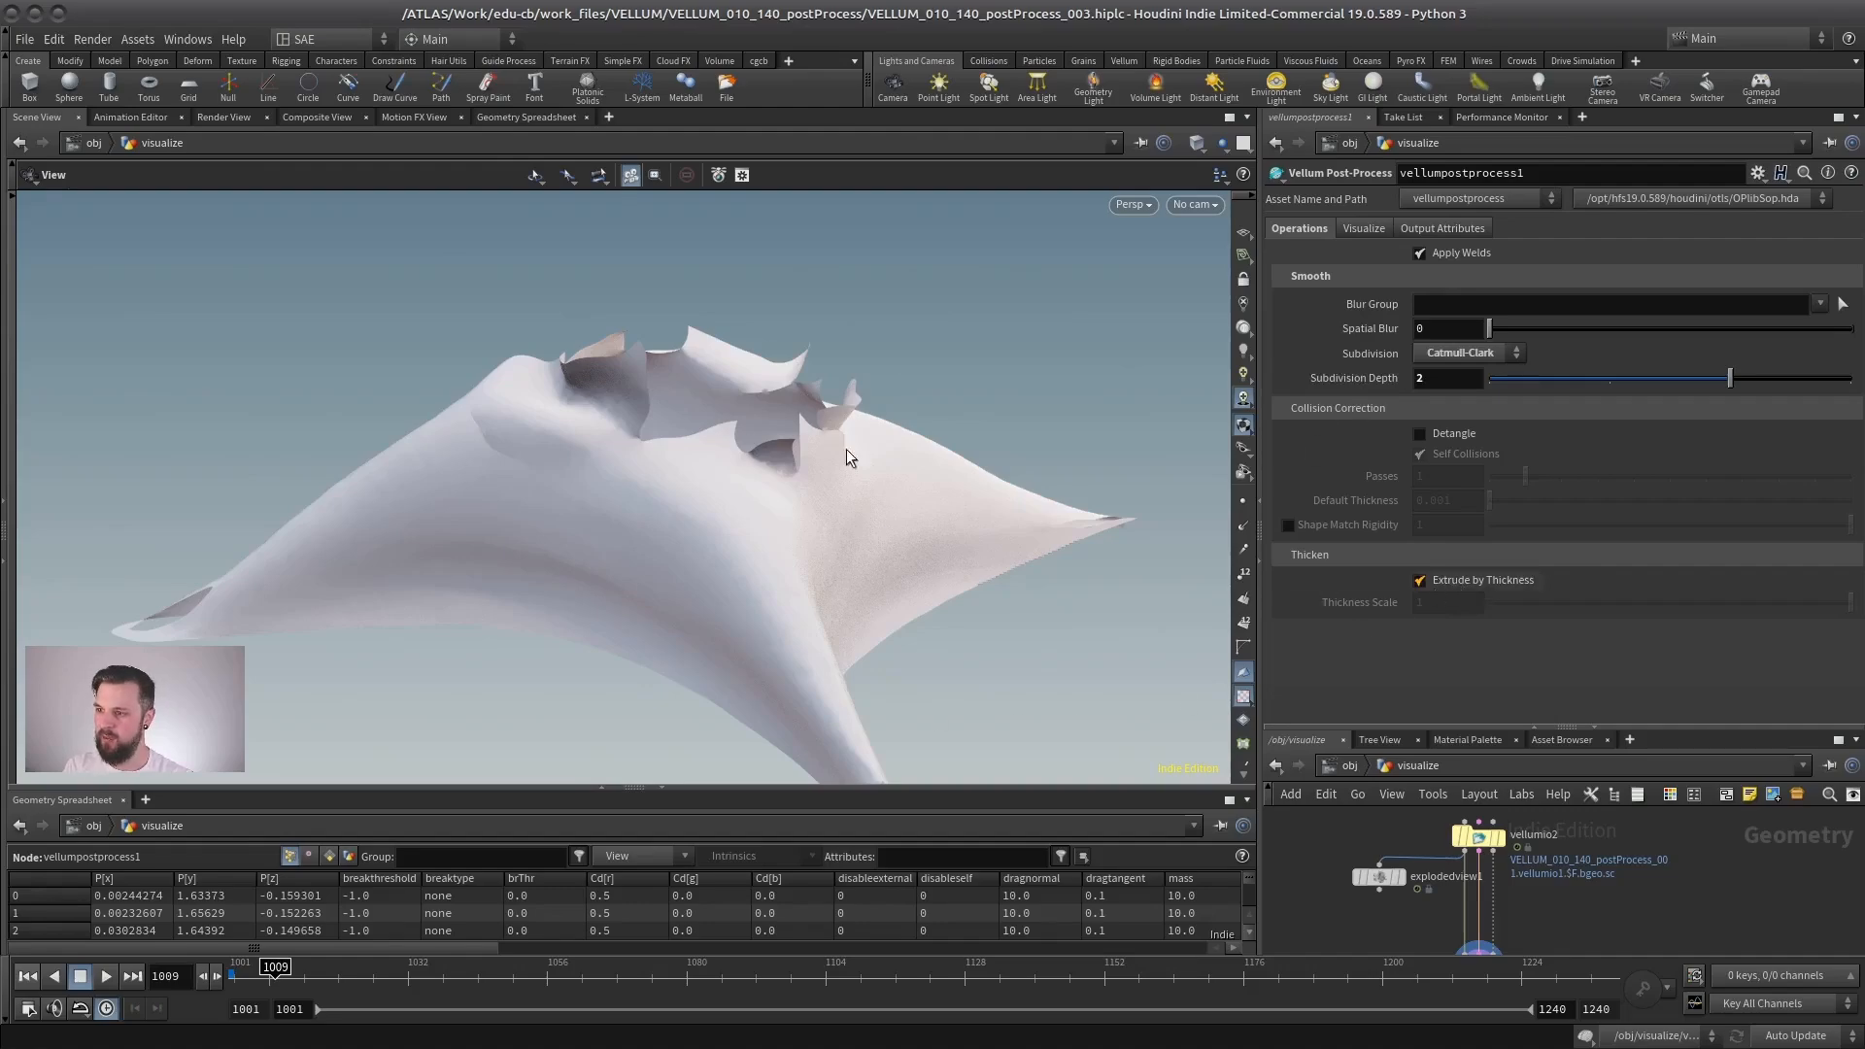
# - Inspect the extruded cloth's edge thickness around the tear and set vellumpostprocess1's Thickness Scale to 0.5
pyautogui.moveTo(697, 375); pyautogui.dragTo(700, 438)
pyautogui.moveTo(700, 438); pyautogui.dragTo(761, 437, button='right')
pyautogui.moveTo(761, 437); pyautogui.dragTo(689, 545)
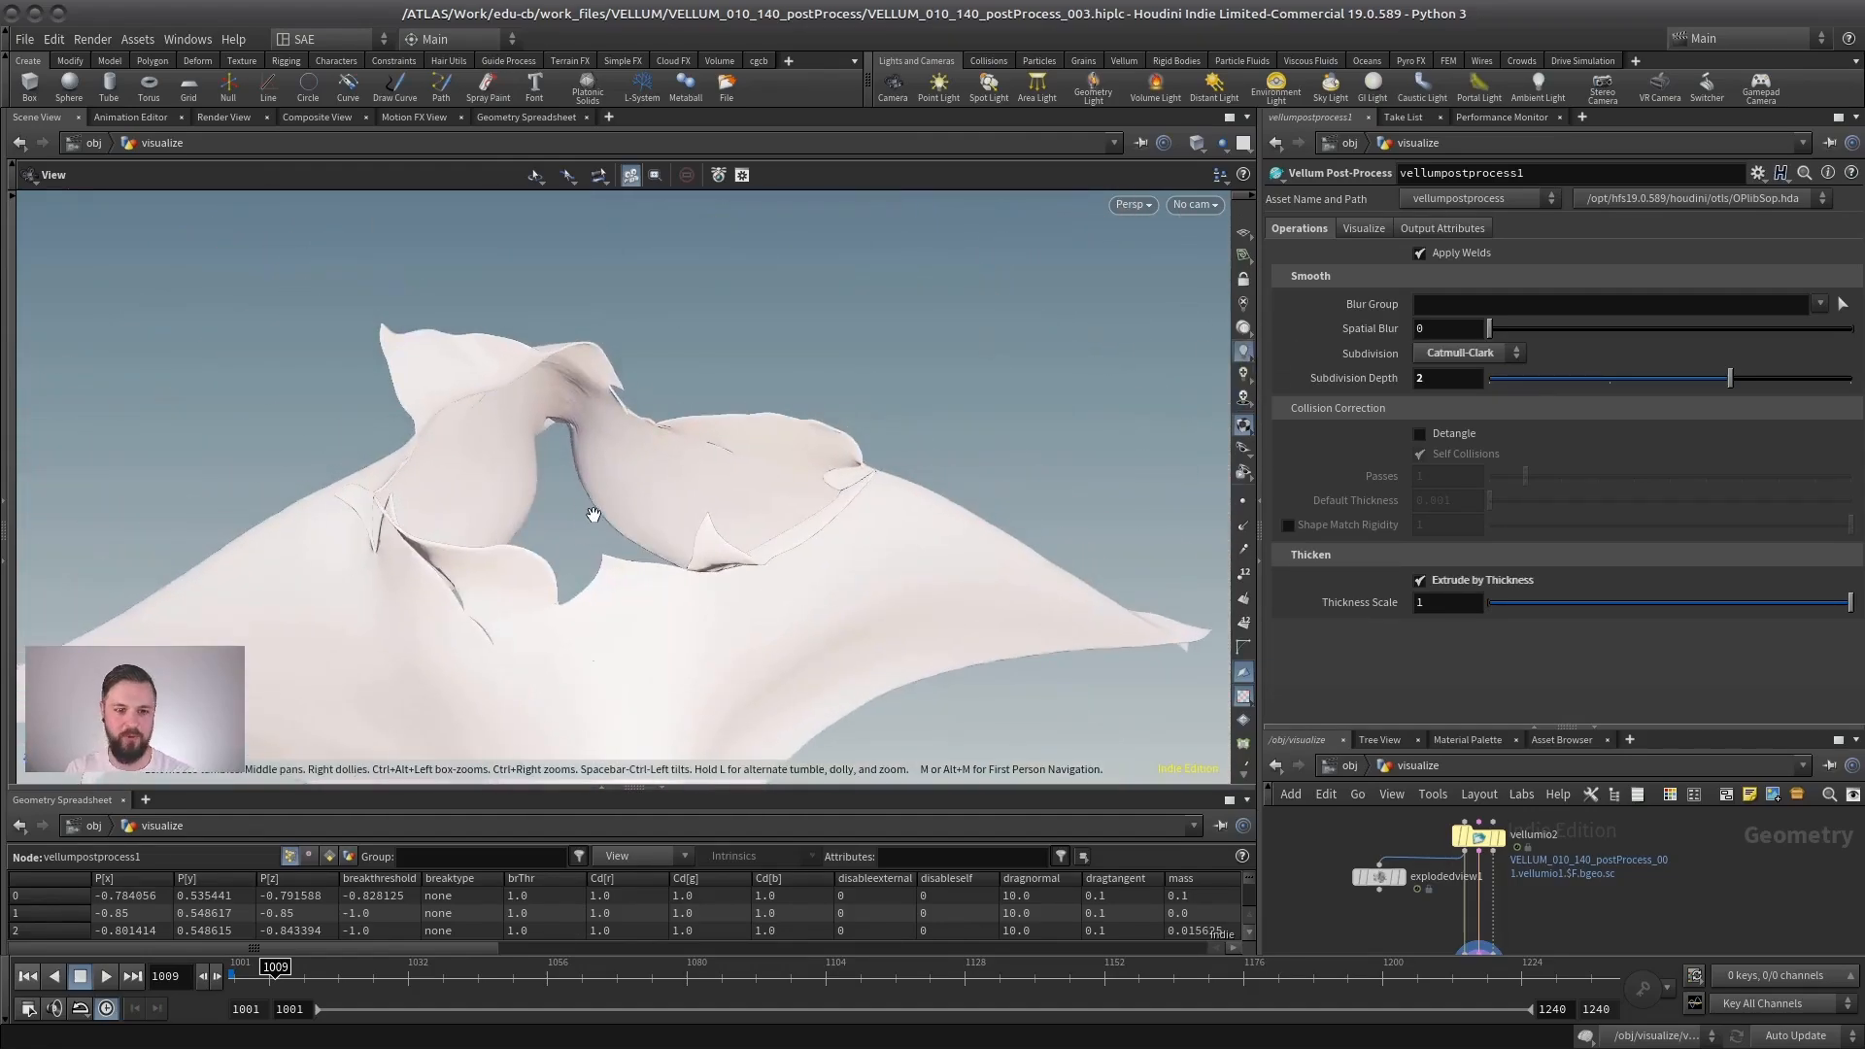
pyautogui.moveTo(593, 515); pyautogui.dragTo(811, 418, button='middle')
pyautogui.moveTo(811, 418); pyautogui.dragTo(894, 412, button='right')
pyautogui.moveTo(894, 412); pyautogui.dragTo(573, 515)
pyautogui.moveTo(572, 514); pyautogui.dragTo(586, 531, button='right')
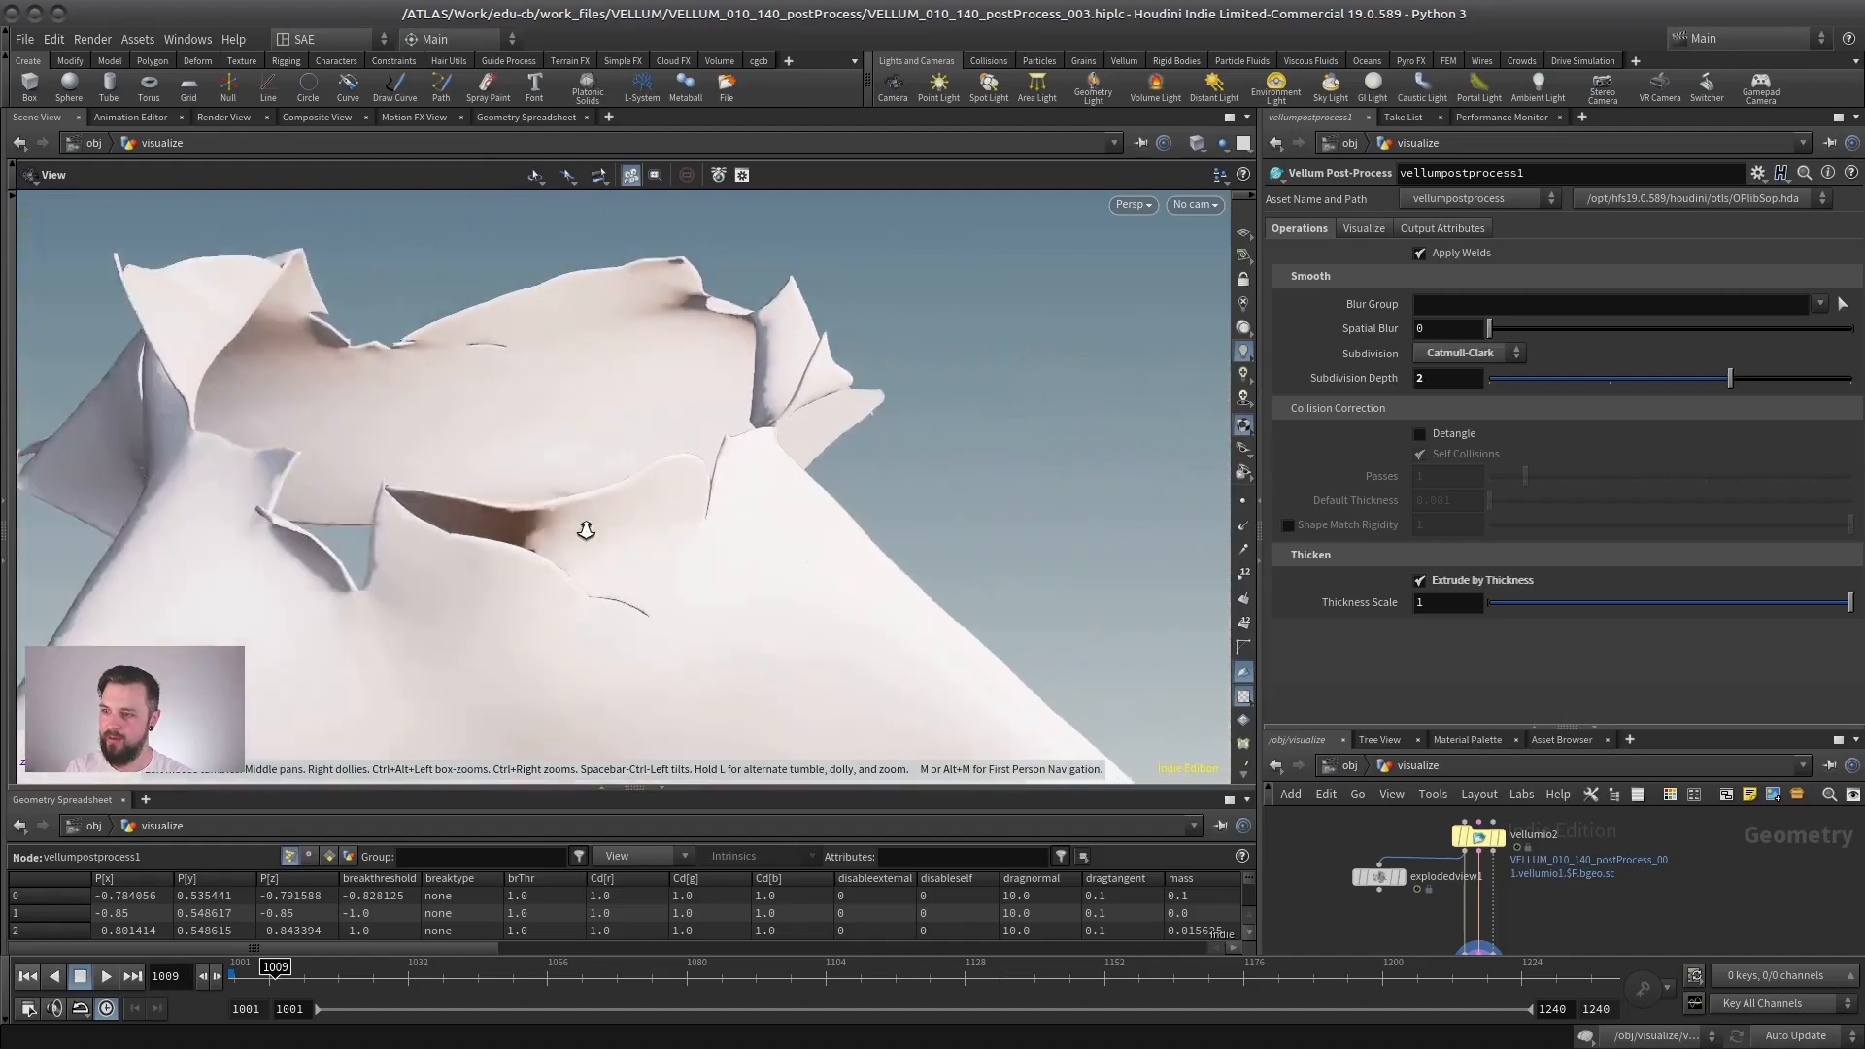
pyautogui.moveTo(585, 530); pyautogui.dragTo(719, 364)
pyautogui.moveTo(719, 364); pyautogui.dragTo(709, 379, button='middle')
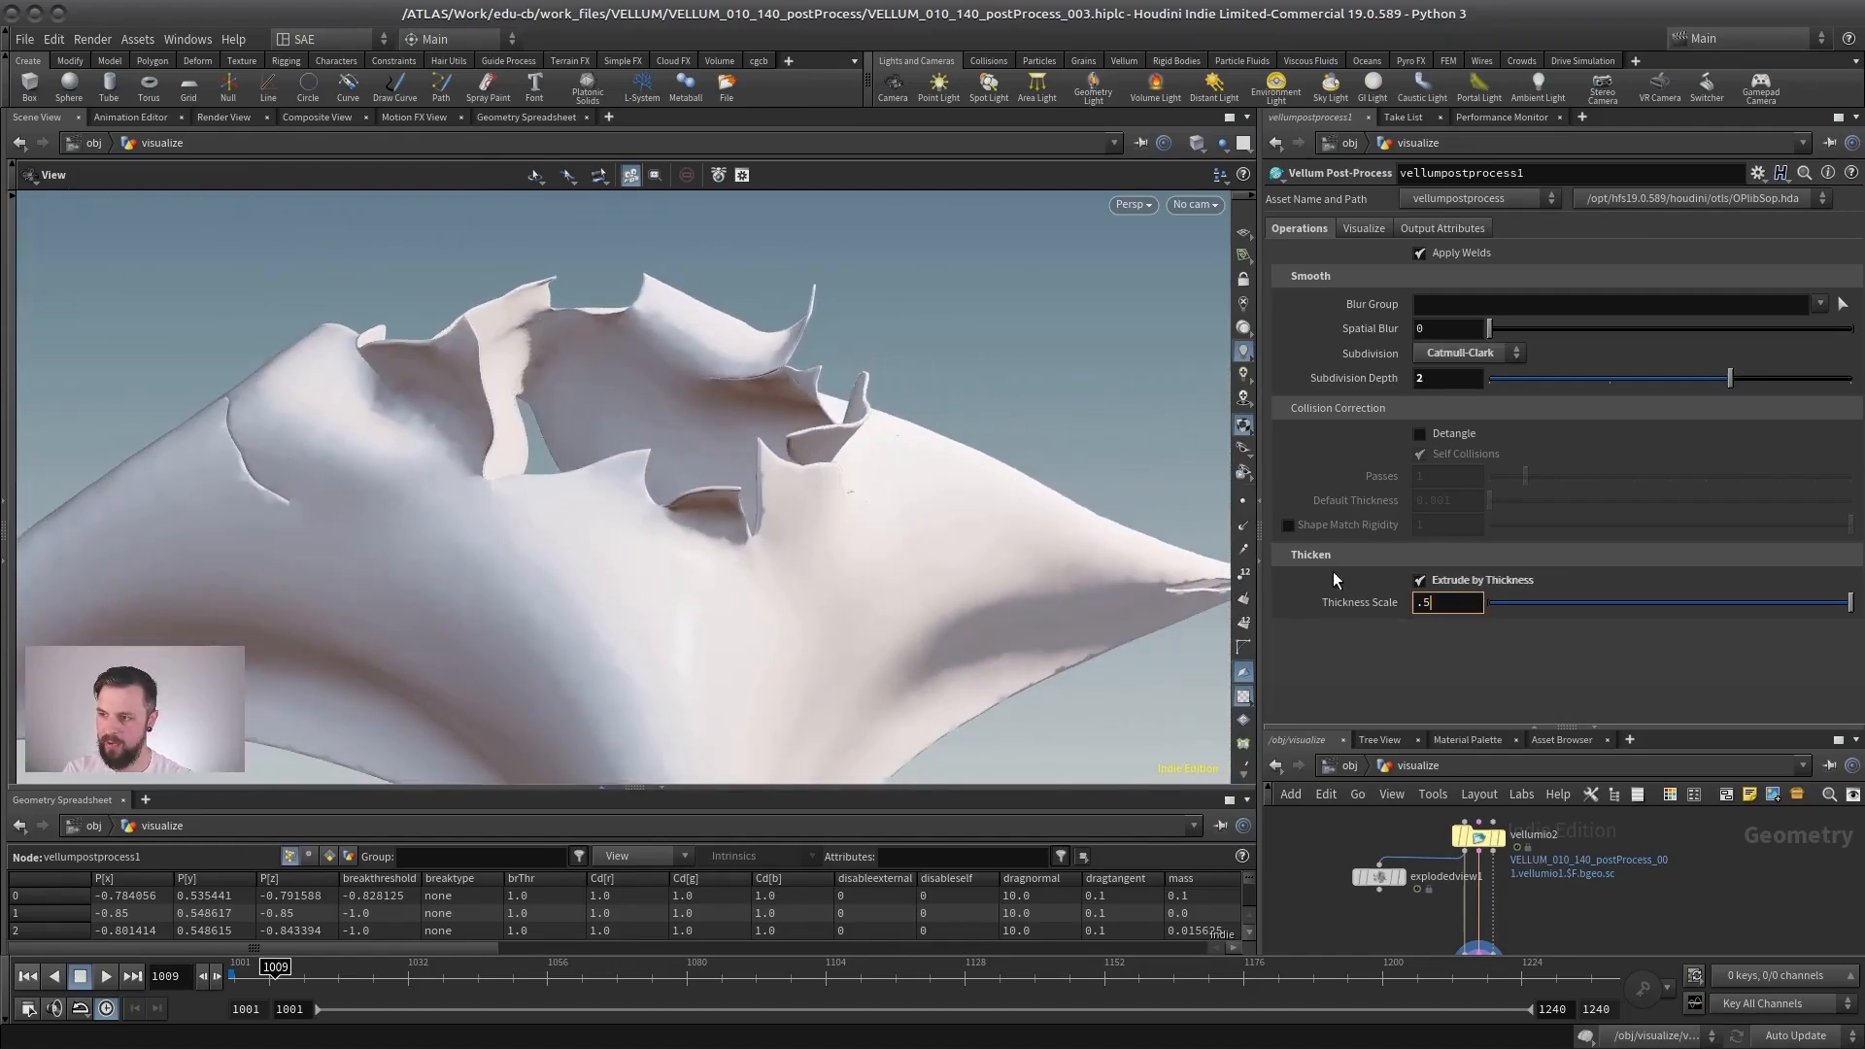
pyautogui.moveTo(854, 457); pyautogui.dragTo(675, 529)
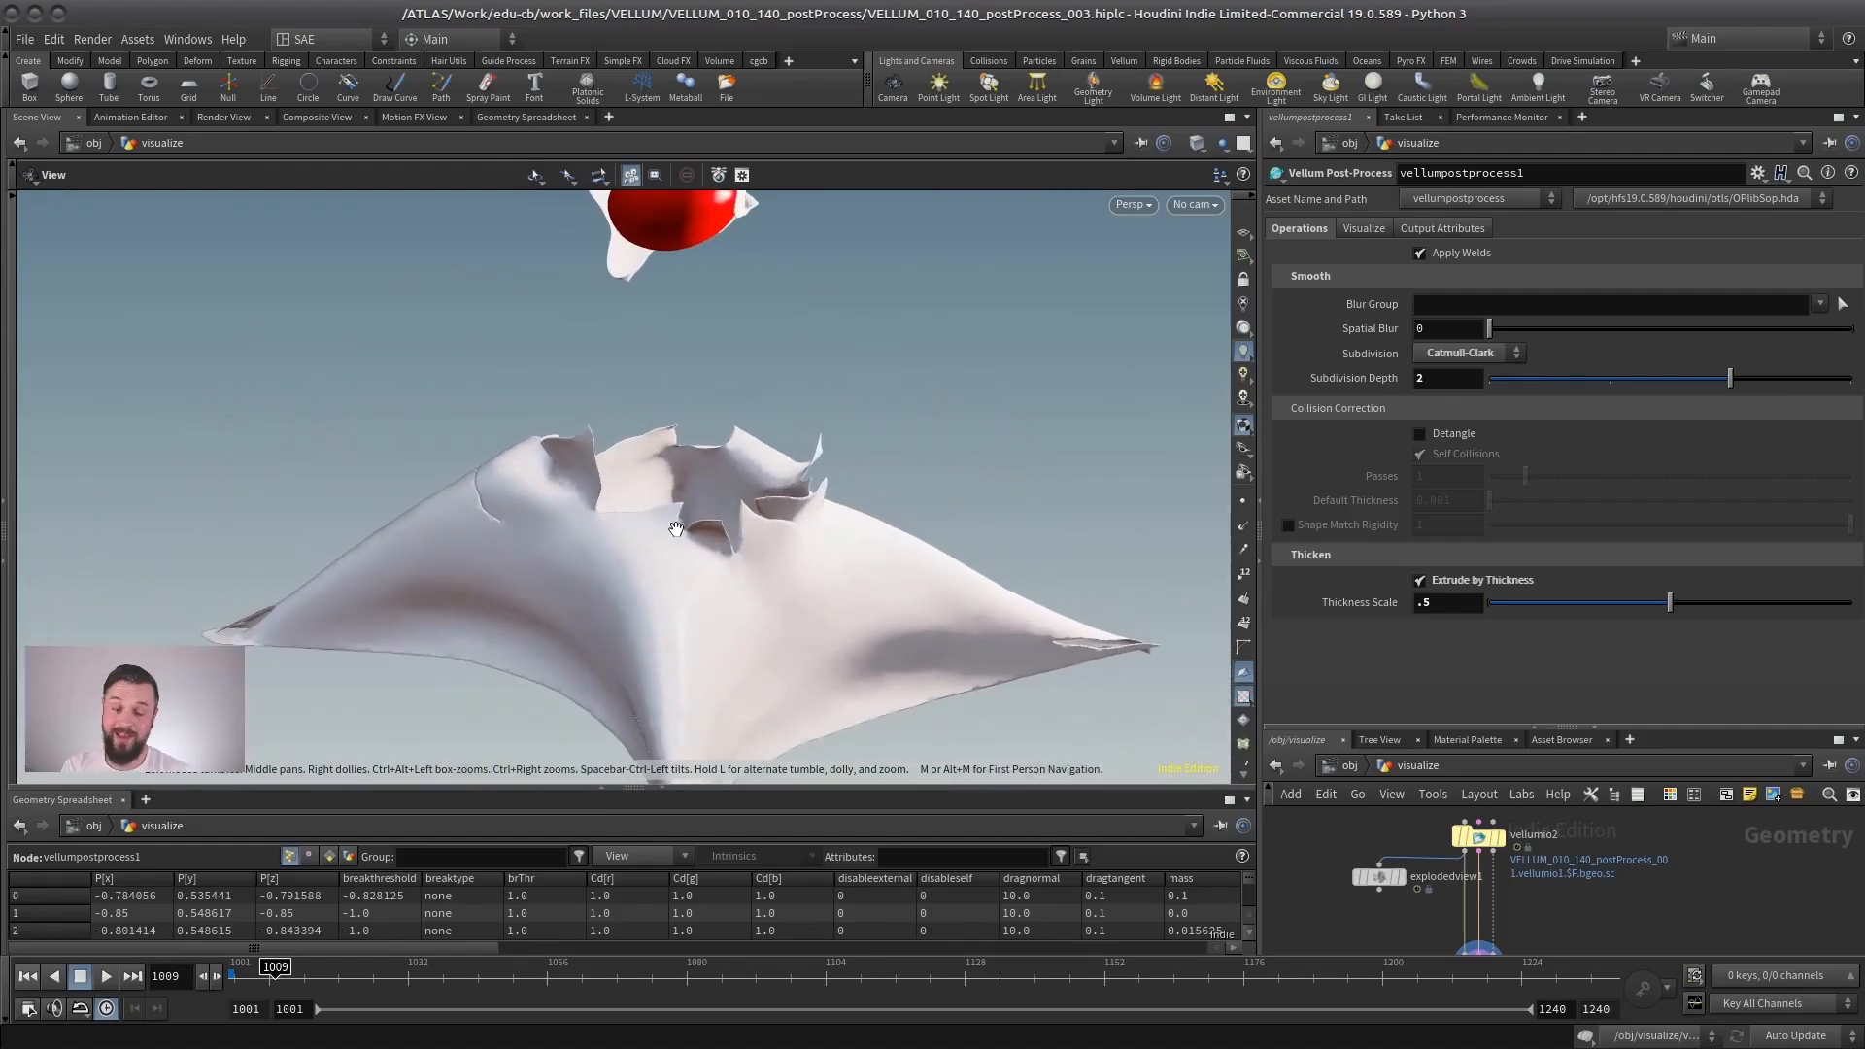
# - Make room in the network, move vellumpostprocess1 aside, and add and display a PolyExtrude node wired to vellumio2
pyautogui.moveTo(1540, 727); pyautogui.dragTo(1544, 391)
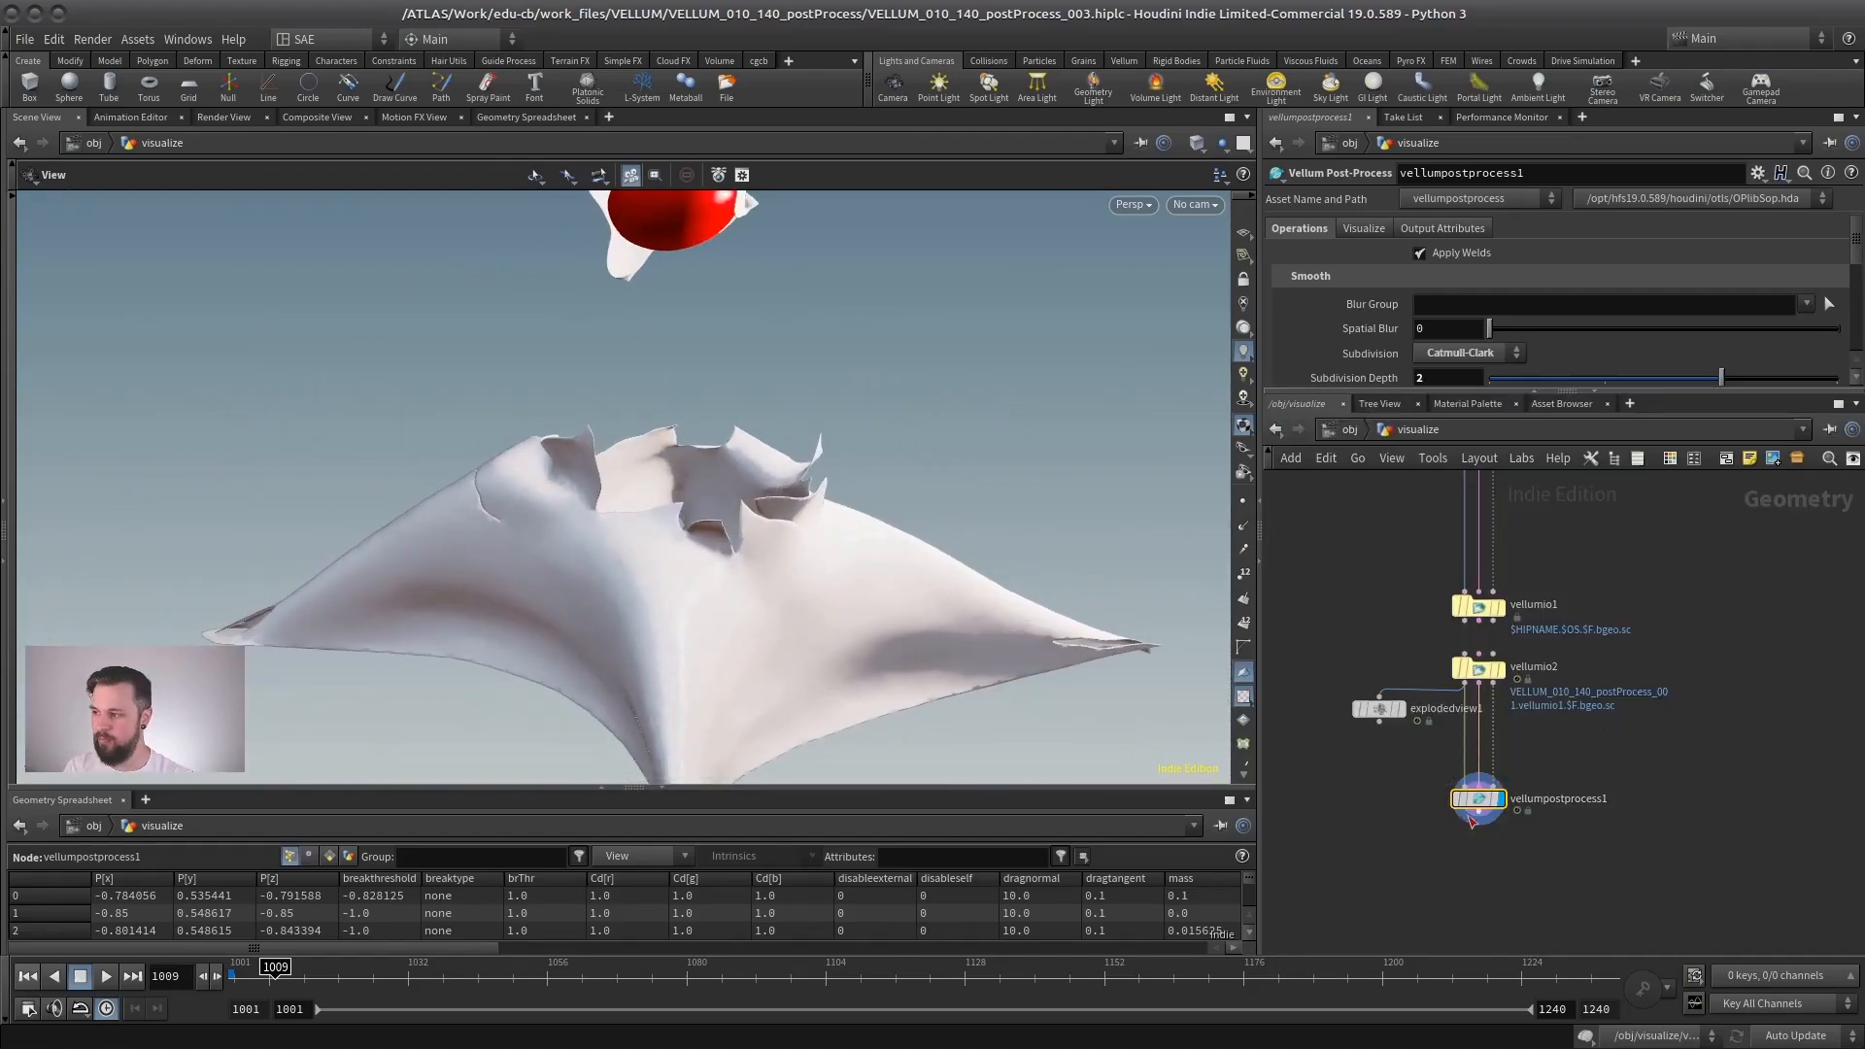
pyautogui.moveTo(1472, 820); pyautogui.dragTo(1350, 882)
pyautogui.press('Tab')
pyautogui.write('pol')
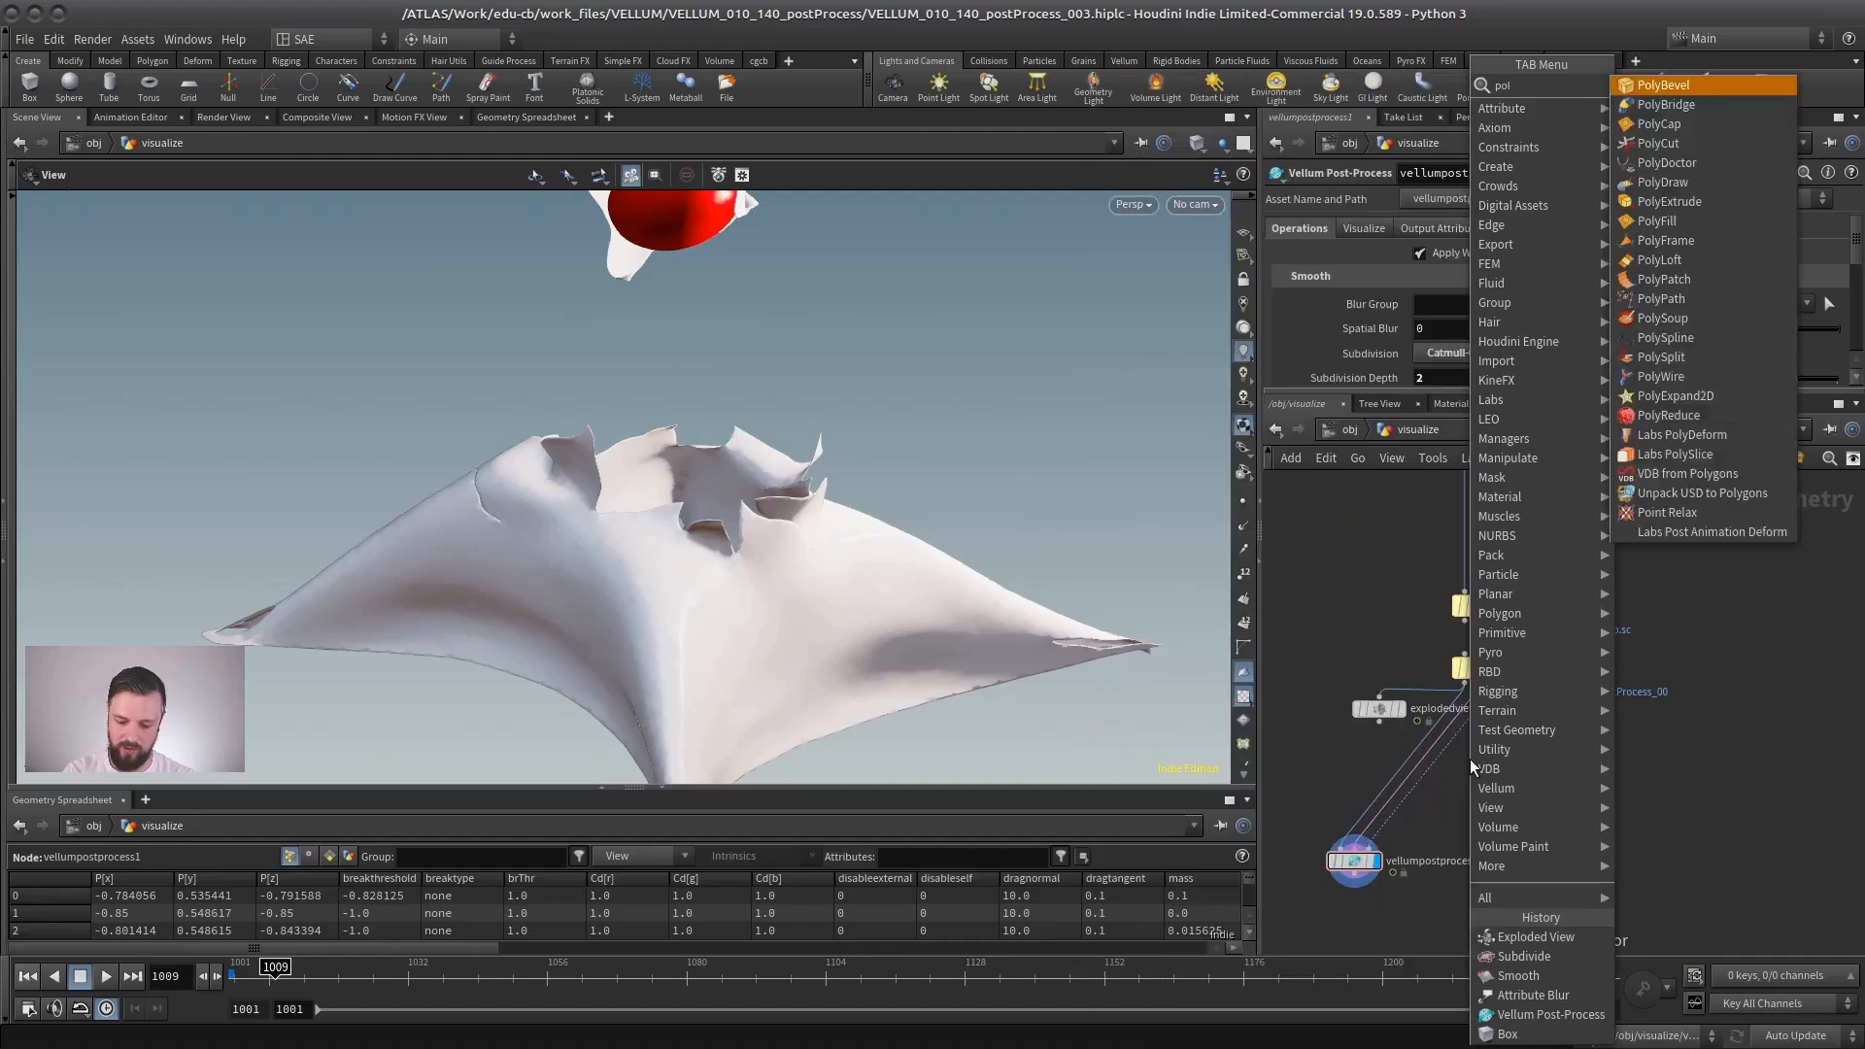
pyautogui.write('yex')
pyautogui.press('Return')
pyautogui.click(1516, 805)
pyautogui.click(1505, 793)
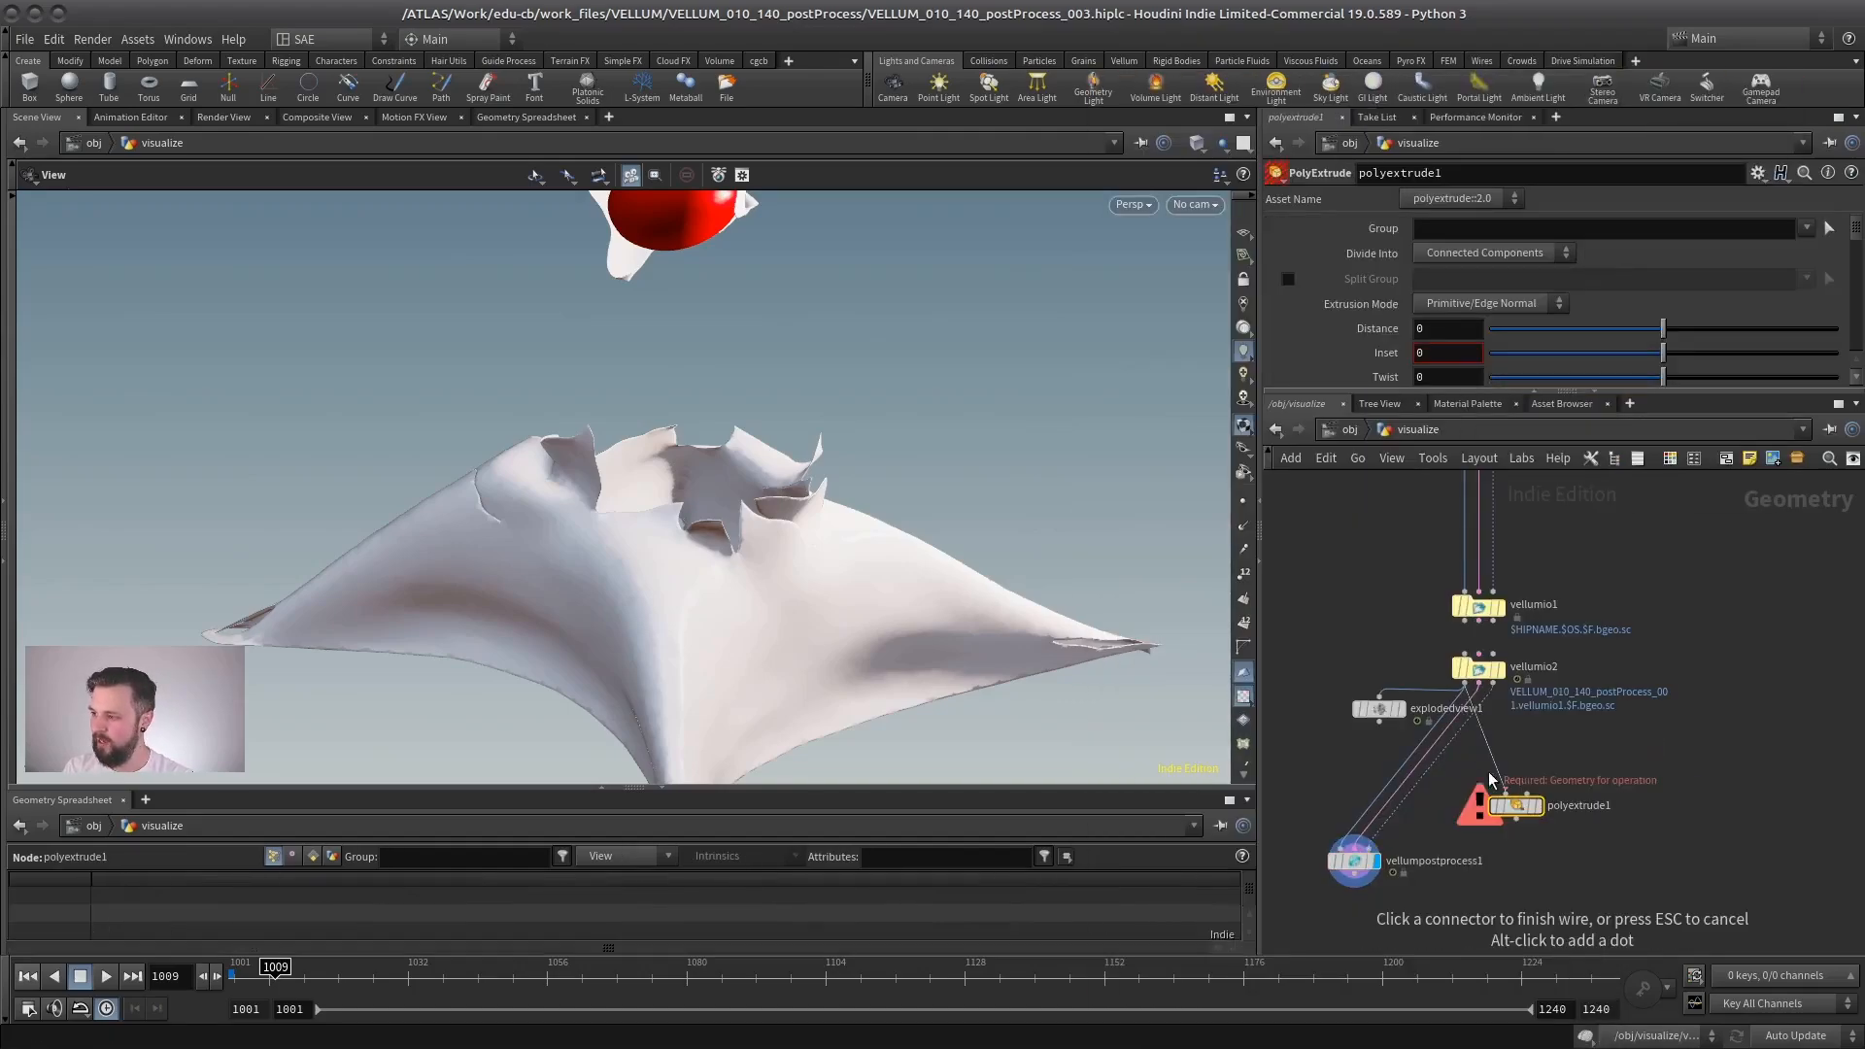
pyautogui.click(1515, 792)
pyautogui.click(1539, 805)
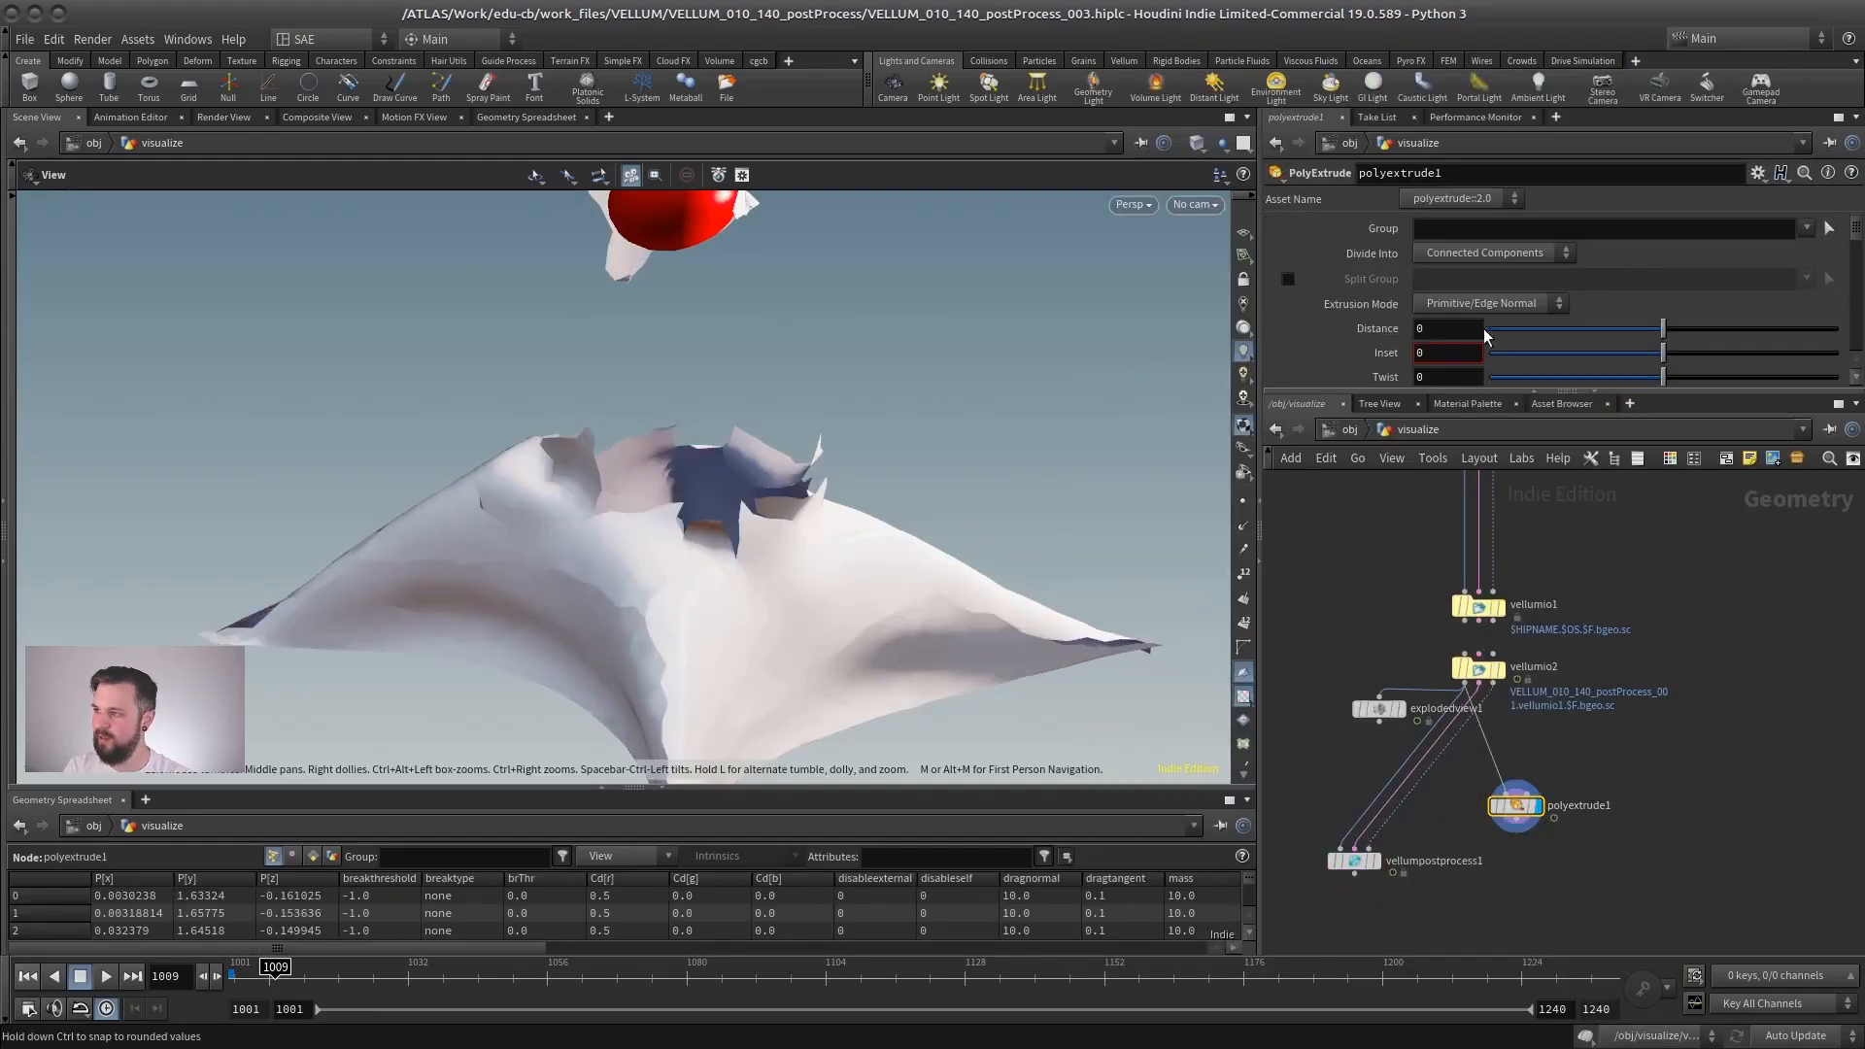
# - Set the PolyExtrude node's Distance to 0.01 and view the extruded cloth
pyautogui.write('.01')
pyautogui.press('Return')
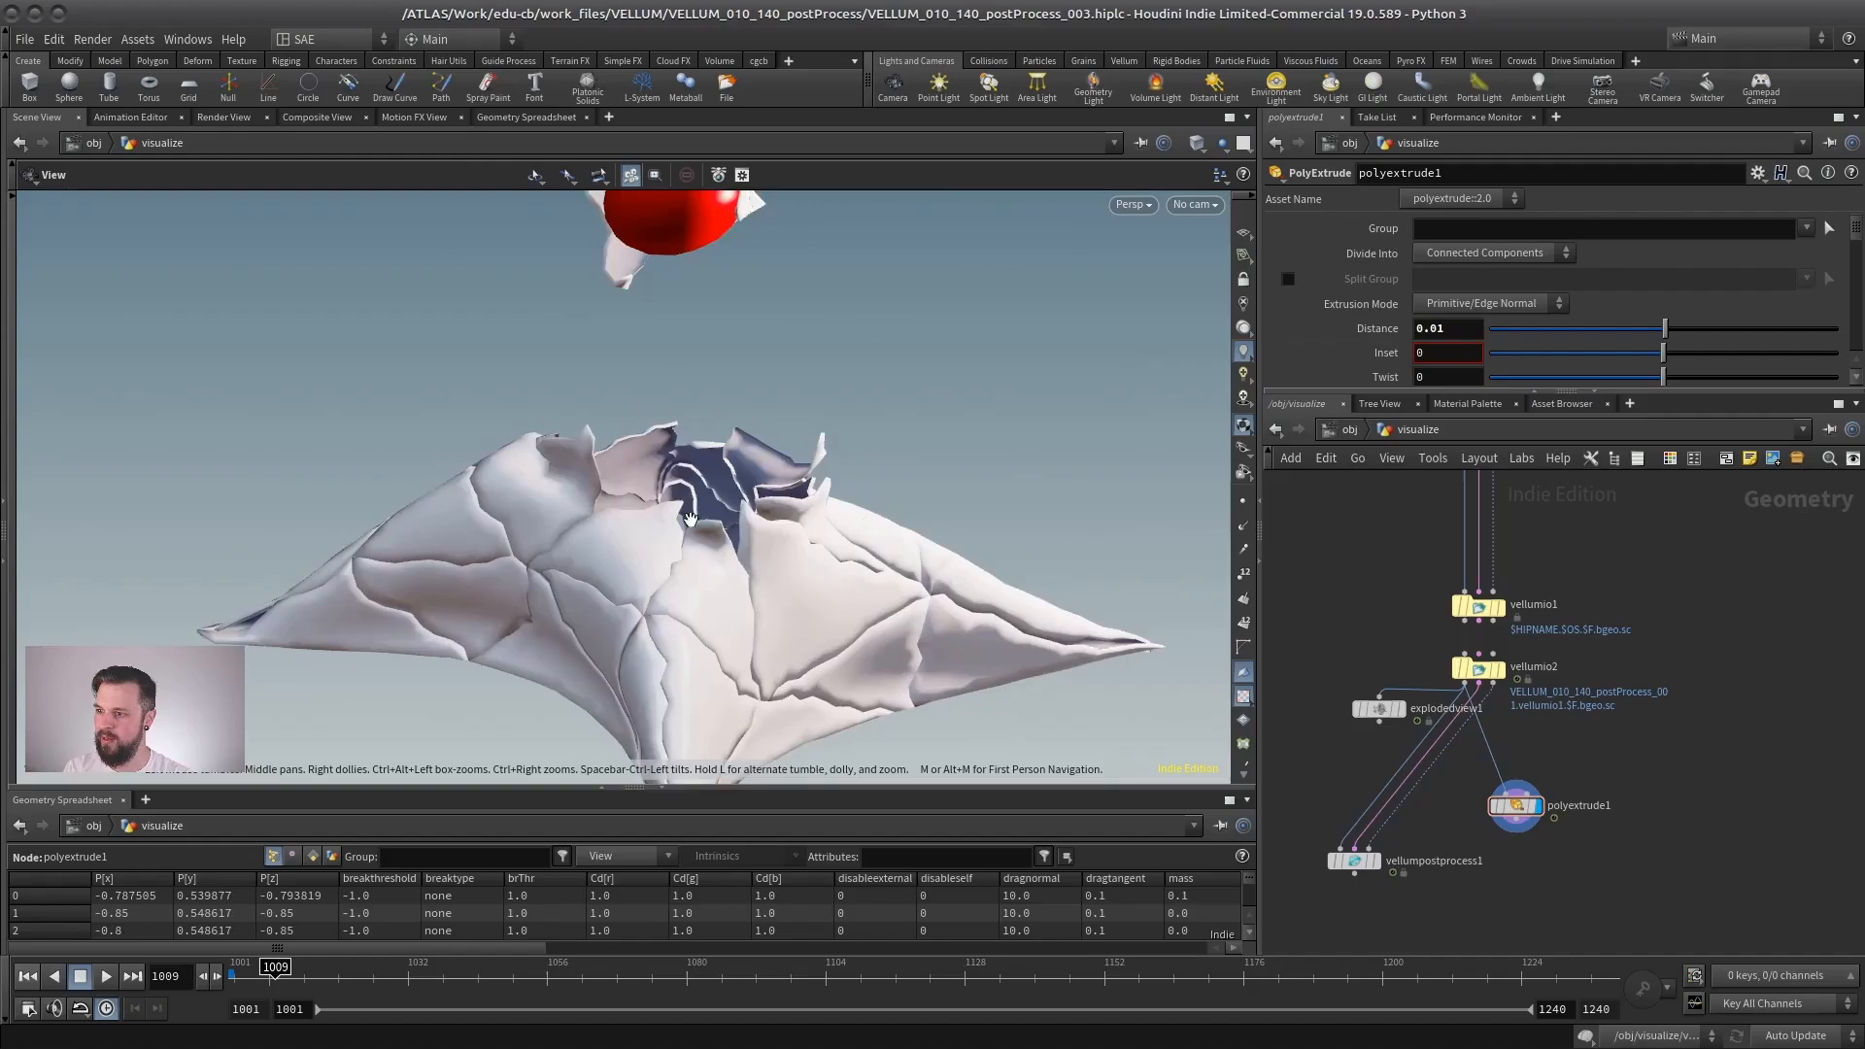
pyautogui.moveTo(689, 518); pyautogui.dragTo(777, 505)
# - Reduce the PolyExtrude Distance to 0.005 and view the extruded pieces from several sides
pyautogui.press('BackSpace')
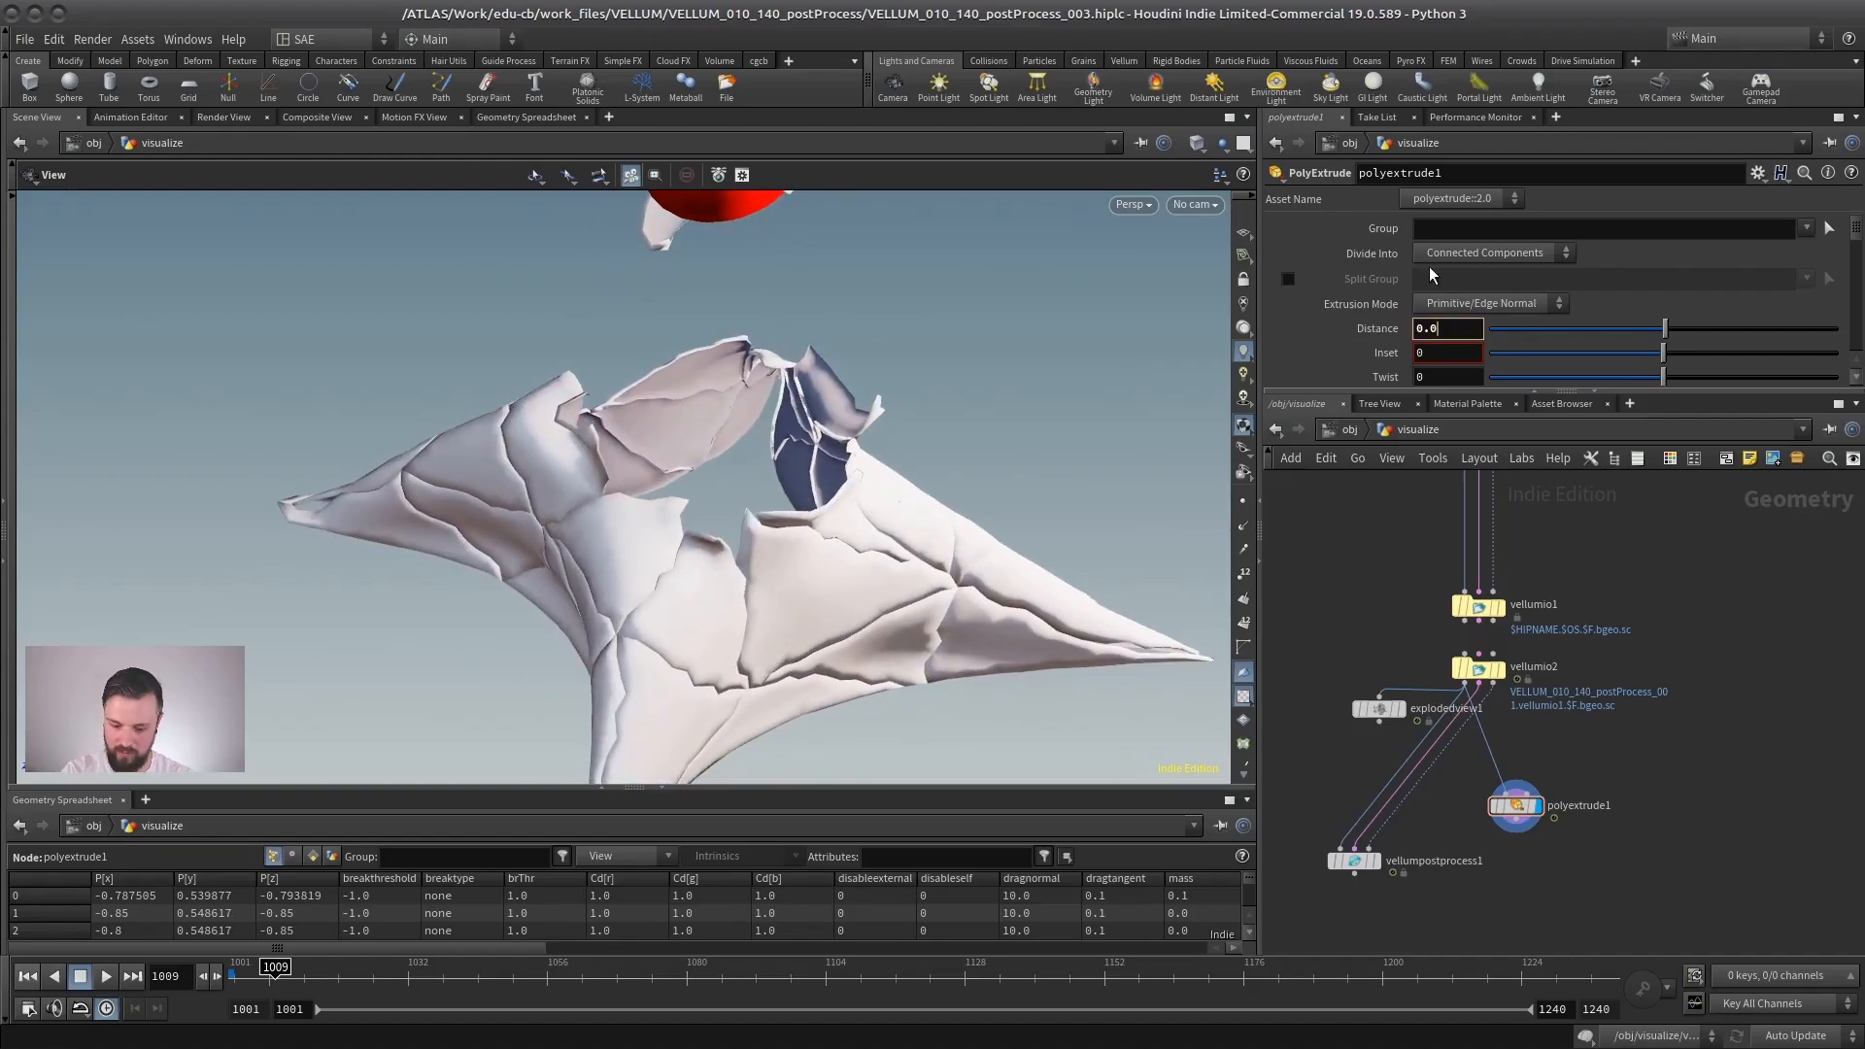
pyautogui.write('05')
pyautogui.press('Return')
pyautogui.moveTo(631, 432); pyautogui.dragTo(365, 513)
pyautogui.moveTo(535, 532); pyautogui.dragTo(699, 486)
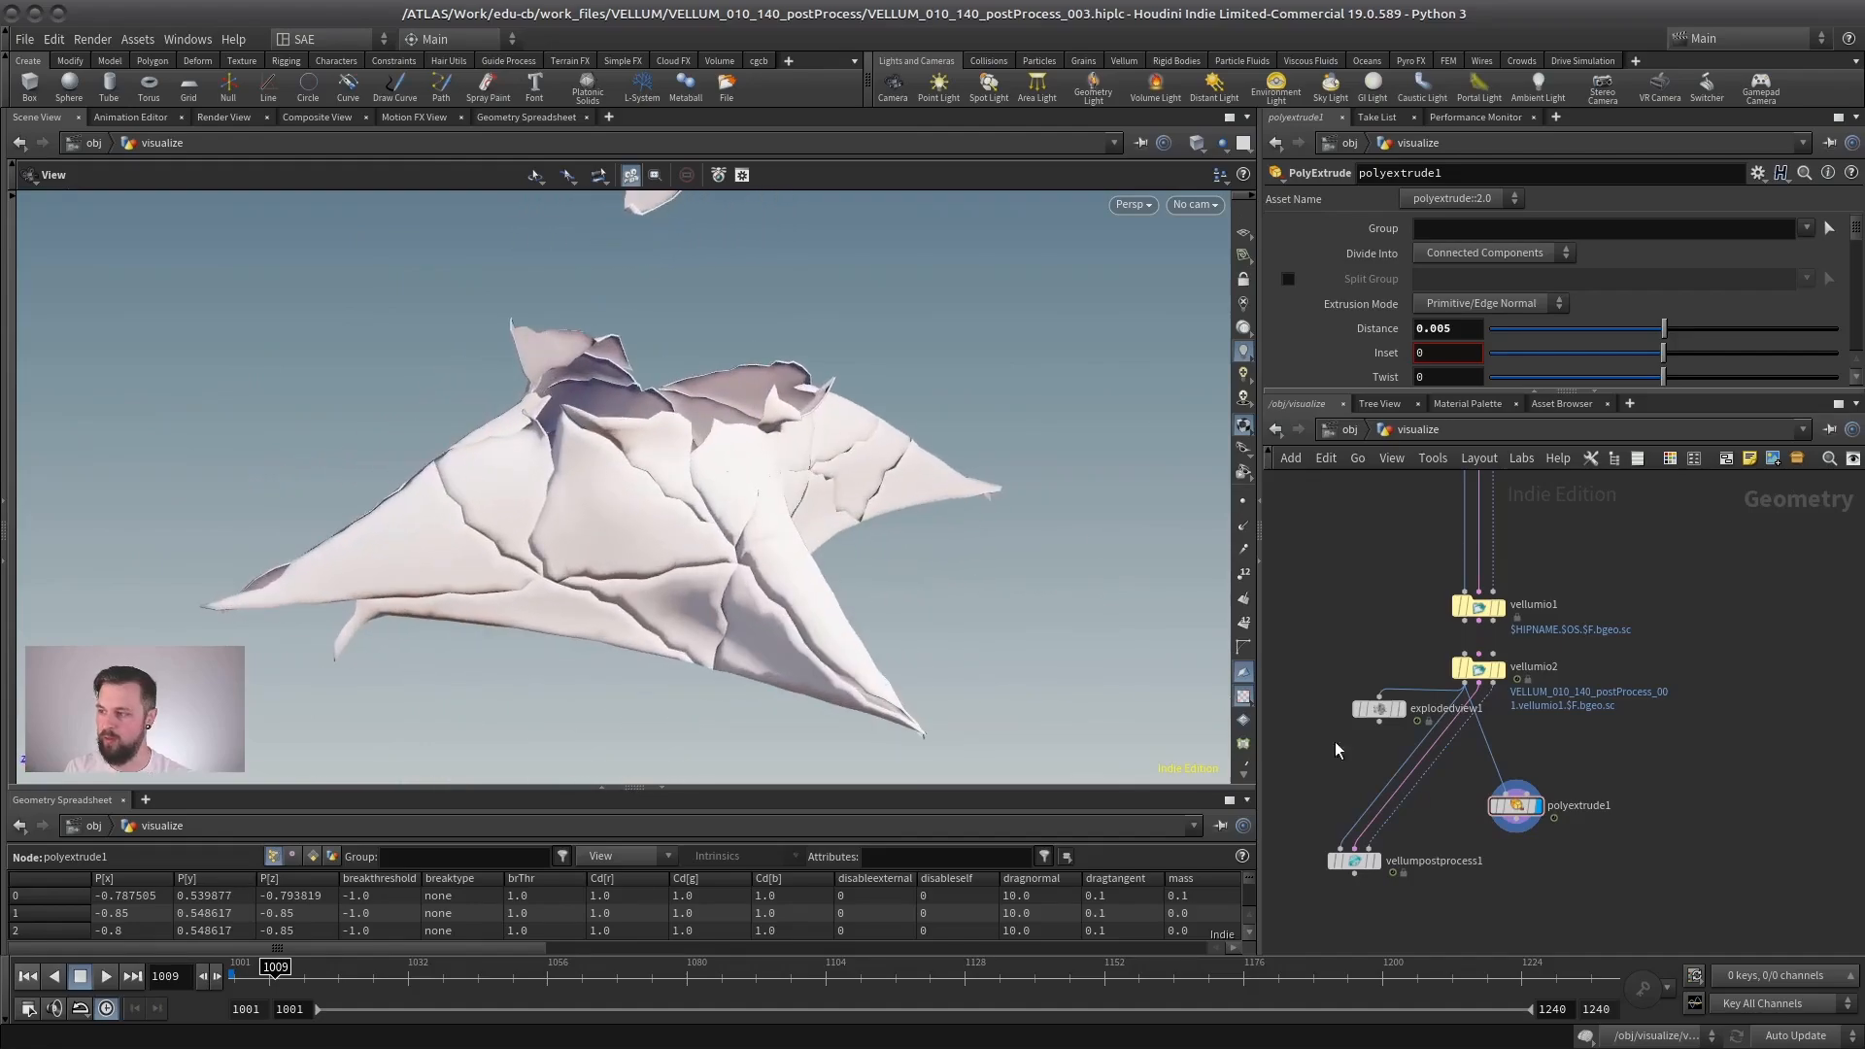
# - Display vellumpostprocess1 and polyextrude1 in turn to compare their thickened cloth
pyautogui.click(1374, 861)
pyautogui.click(1353, 861)
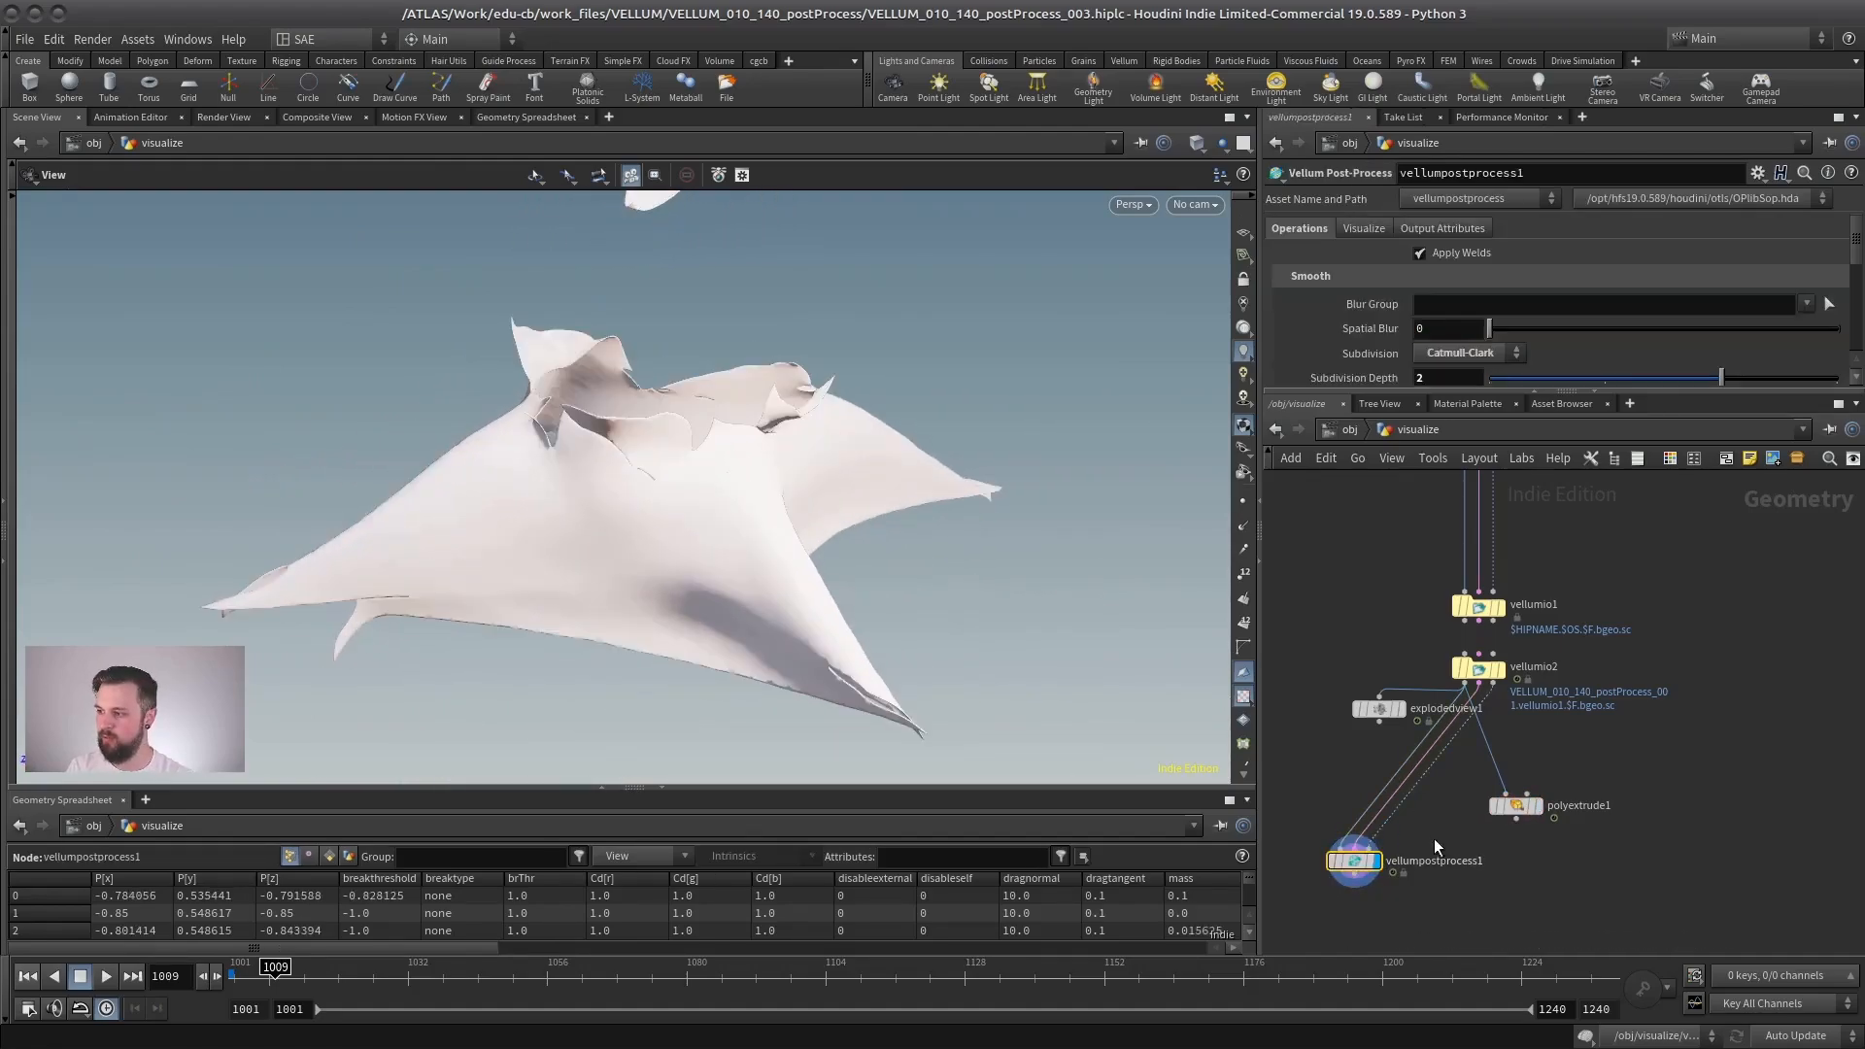
pyautogui.moveTo(729, 399); pyautogui.dragTo(1193, 546)
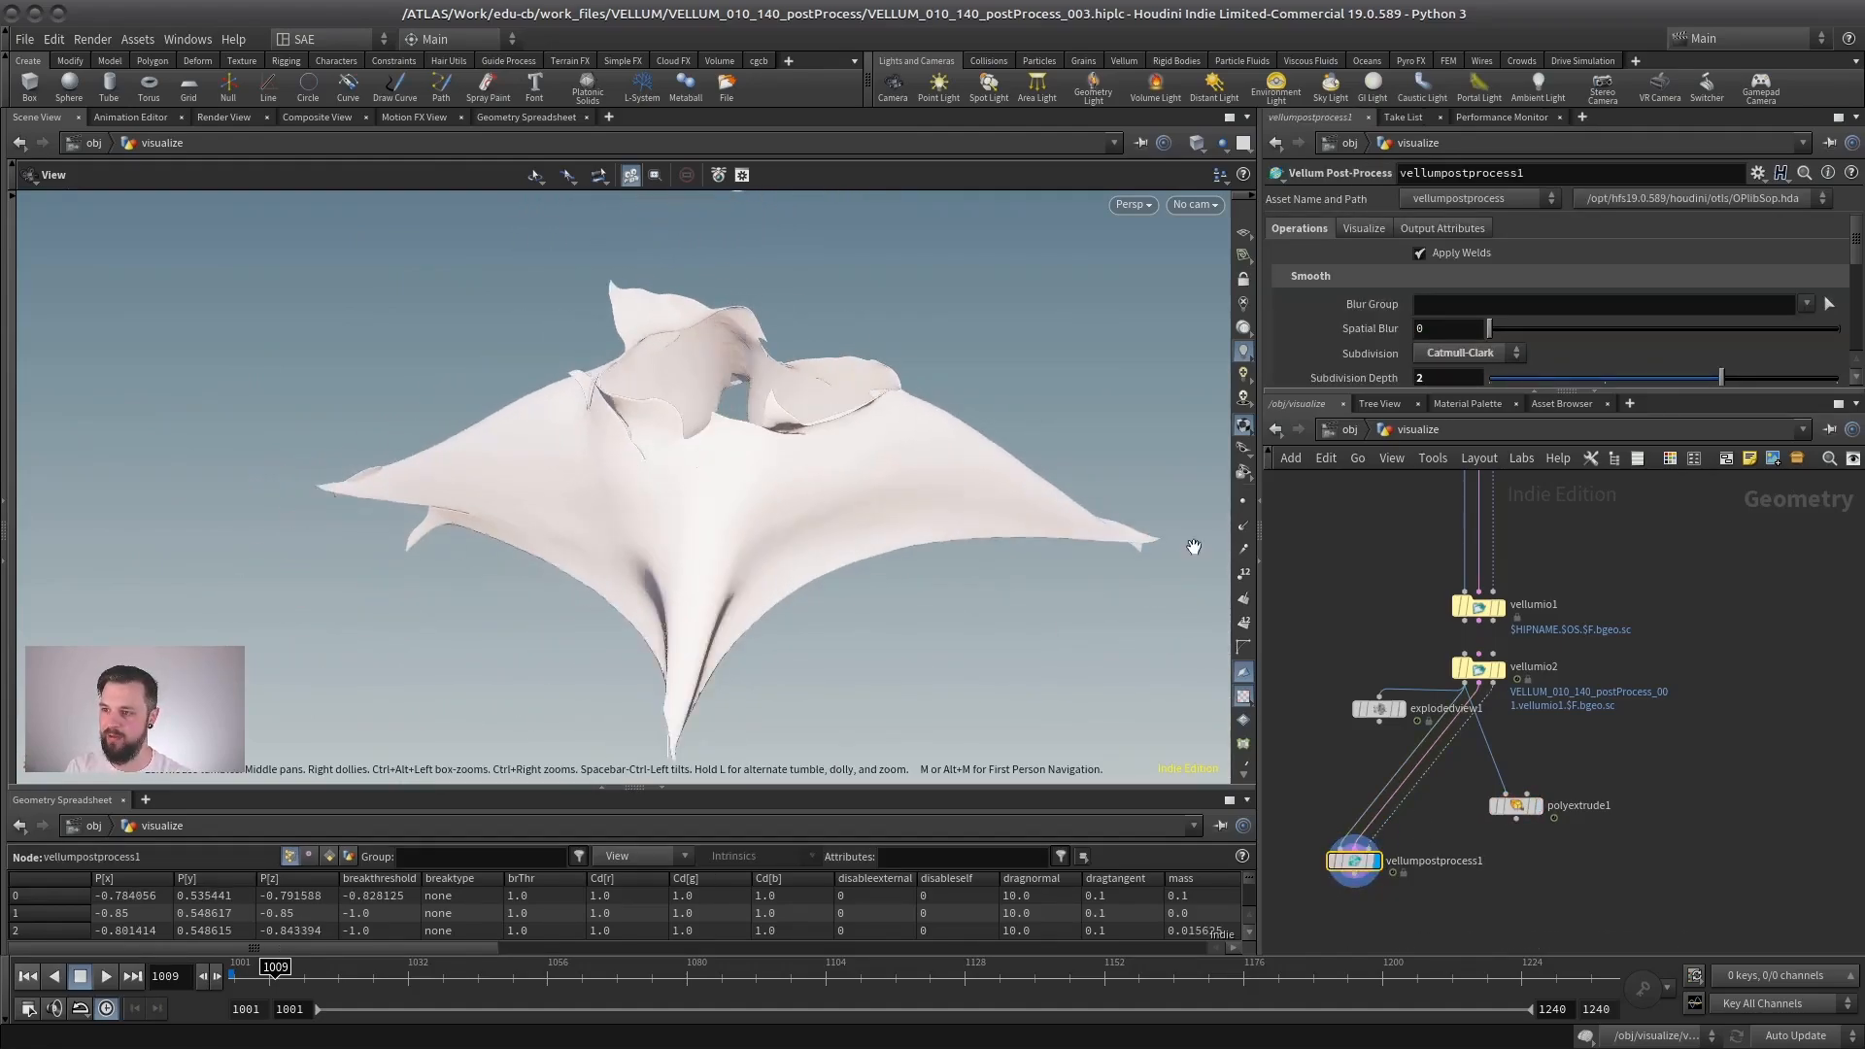
pyautogui.click(1542, 807)
pyautogui.click(1515, 806)
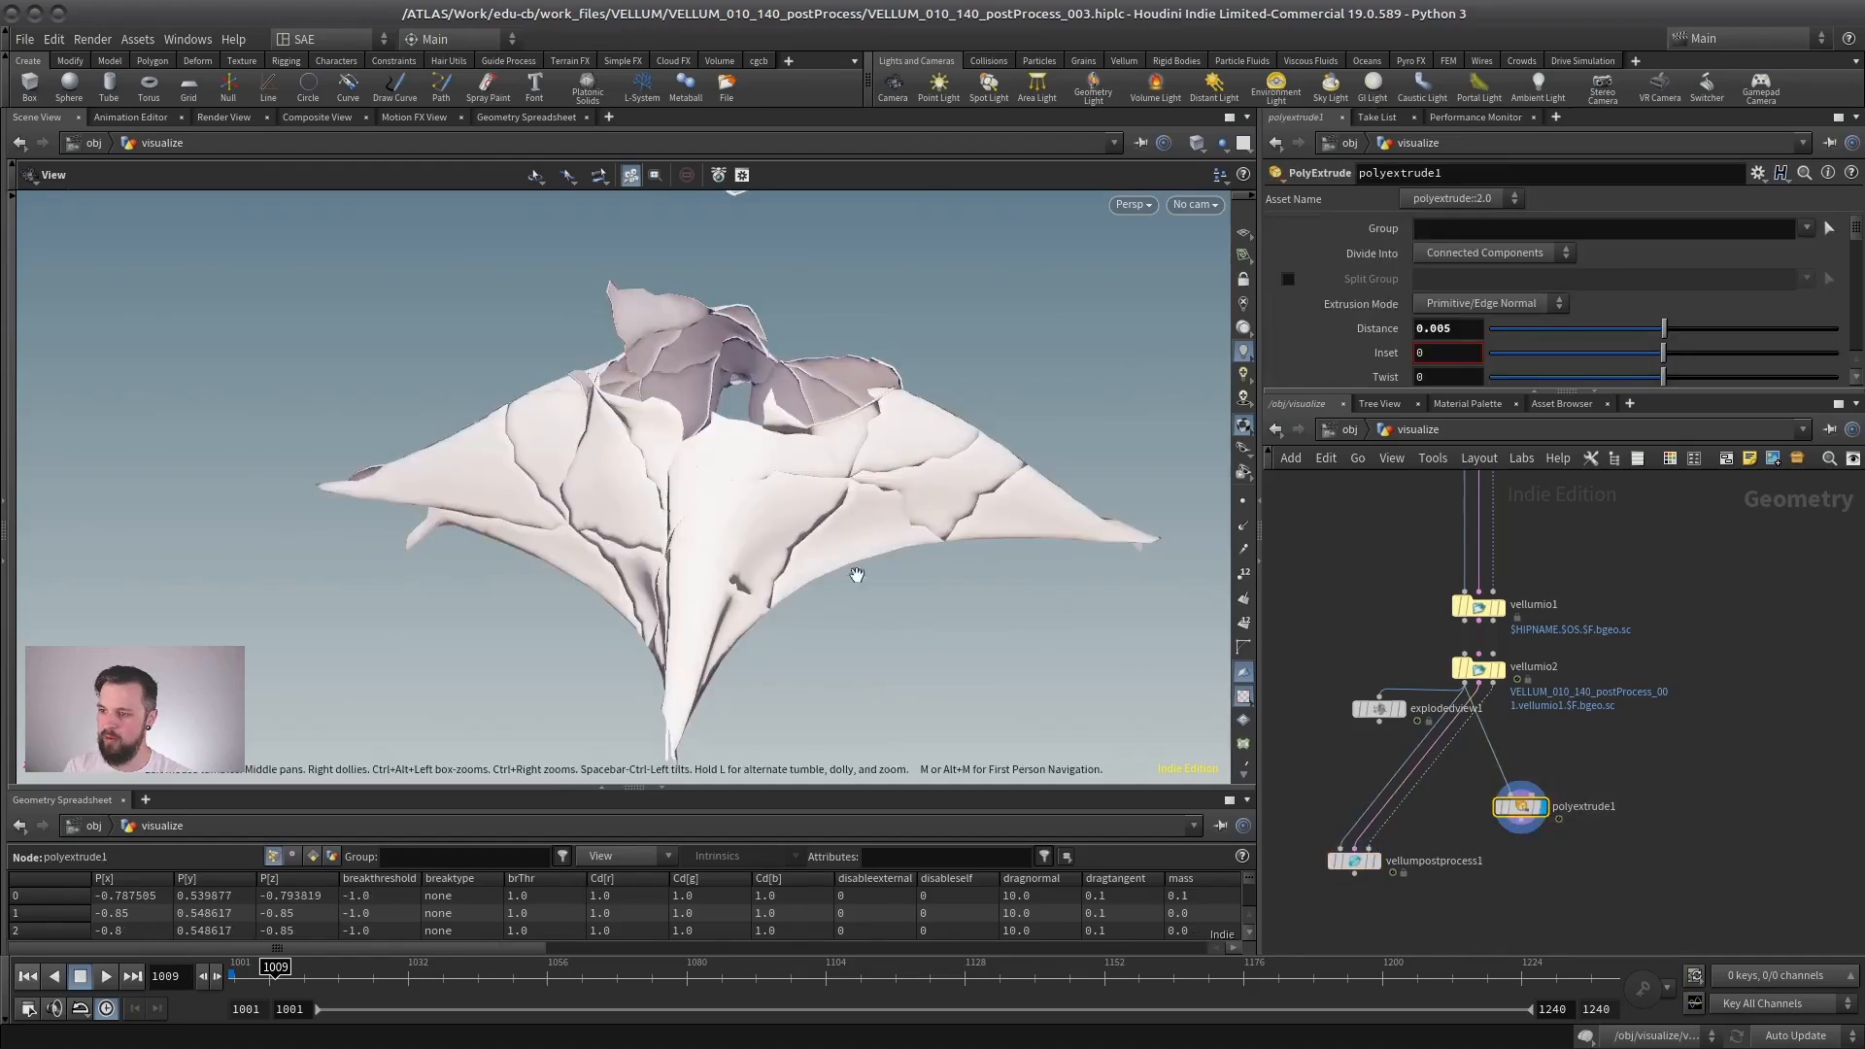
pyautogui.moveTo(856, 573); pyautogui.dragTo(1258, 606)
# - Append a Normal node to polyextrude1 and inspect the cloth's seams up close in wireframe and shaded display
pyautogui.press('Tab')
pyautogui.write('norm')
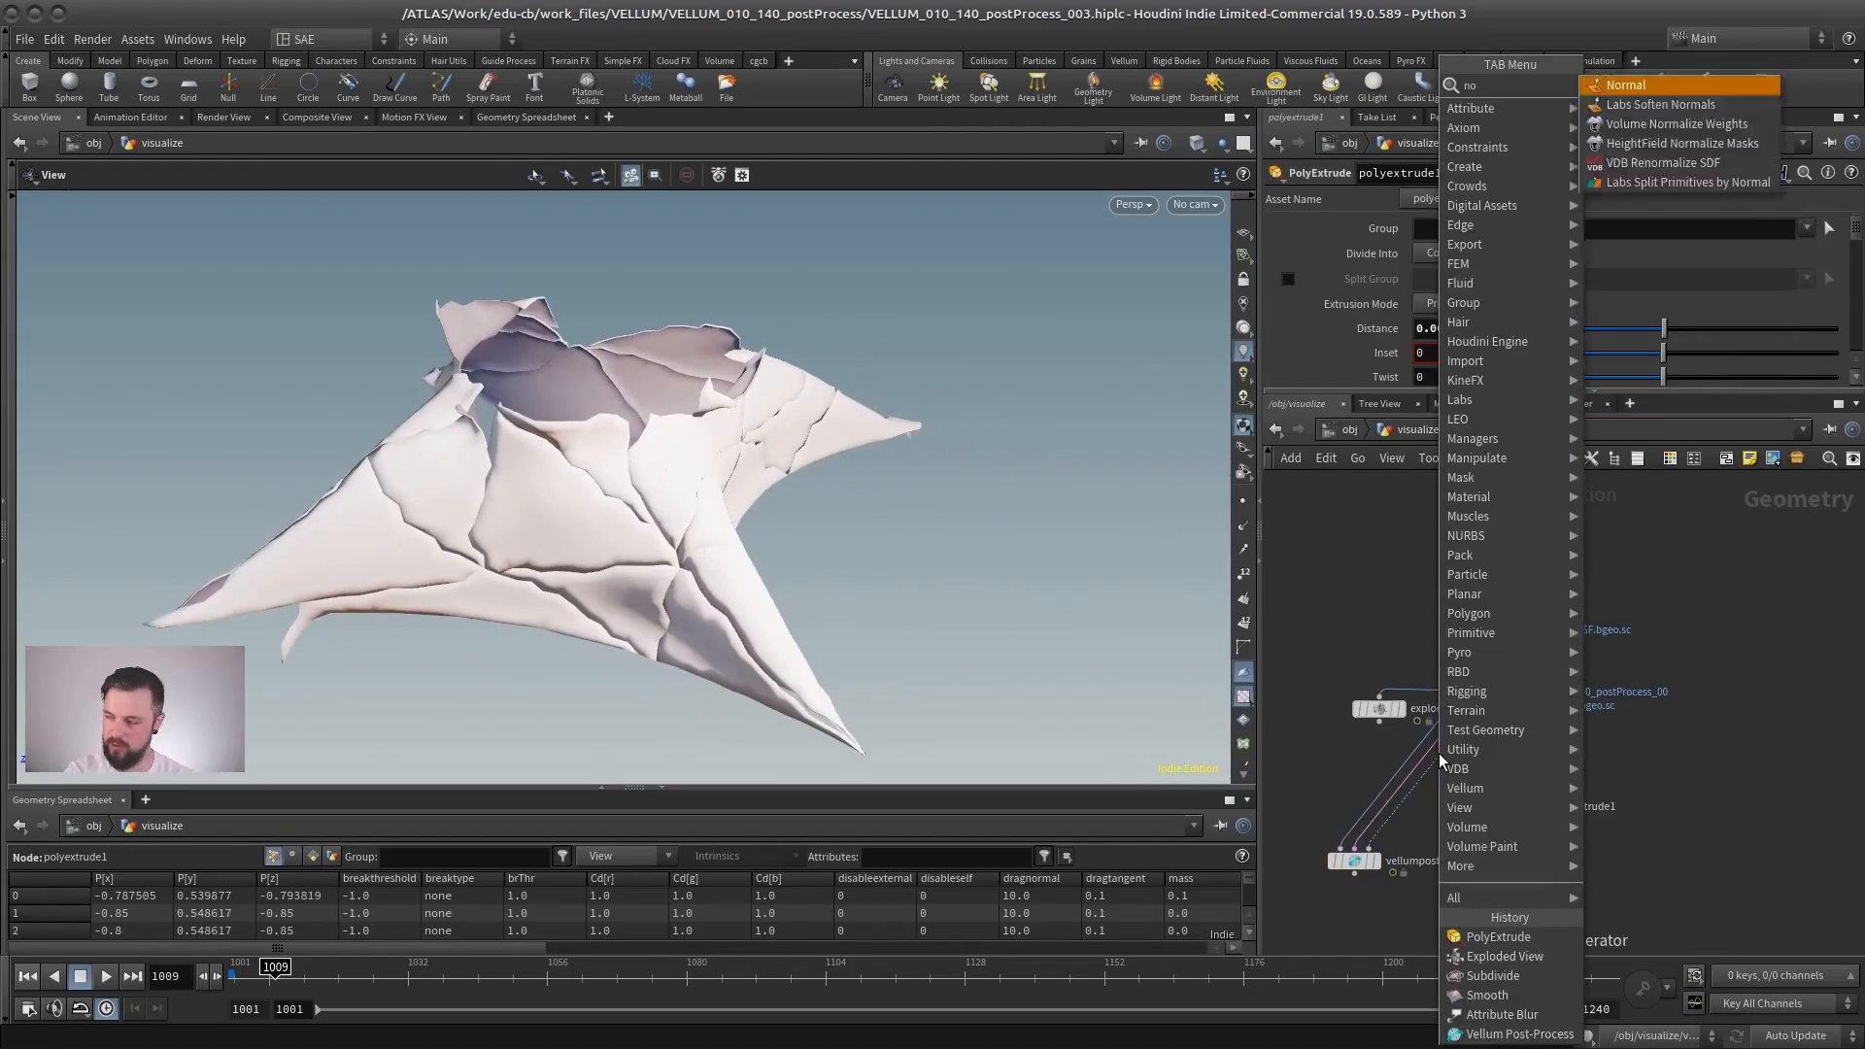
pyautogui.hotkey('shift', 'Return')
pyautogui.moveTo(855, 564); pyautogui.dragTo(674, 408)
pyautogui.moveTo(674, 408); pyautogui.dragTo(801, 354, button='right')
pyautogui.moveTo(801, 354)
pyautogui.mouseDown()
pyautogui.moveTo(615, 404)
pyautogui.moveTo(587, 557)
pyautogui.moveTo(486, 591)
pyautogui.moveTo(910, 585)
pyautogui.moveTo(604, 482)
pyautogui.moveTo(749, 428)
pyautogui.moveTo(791, 470)
pyautogui.moveTo(732, 467)
pyautogui.moveTo(741, 449)
pyautogui.moveTo(690, 479)
pyautogui.moveTo(740, 492)
pyautogui.moveTo(841, 464)
pyautogui.mouseUp()
pyautogui.press('w')
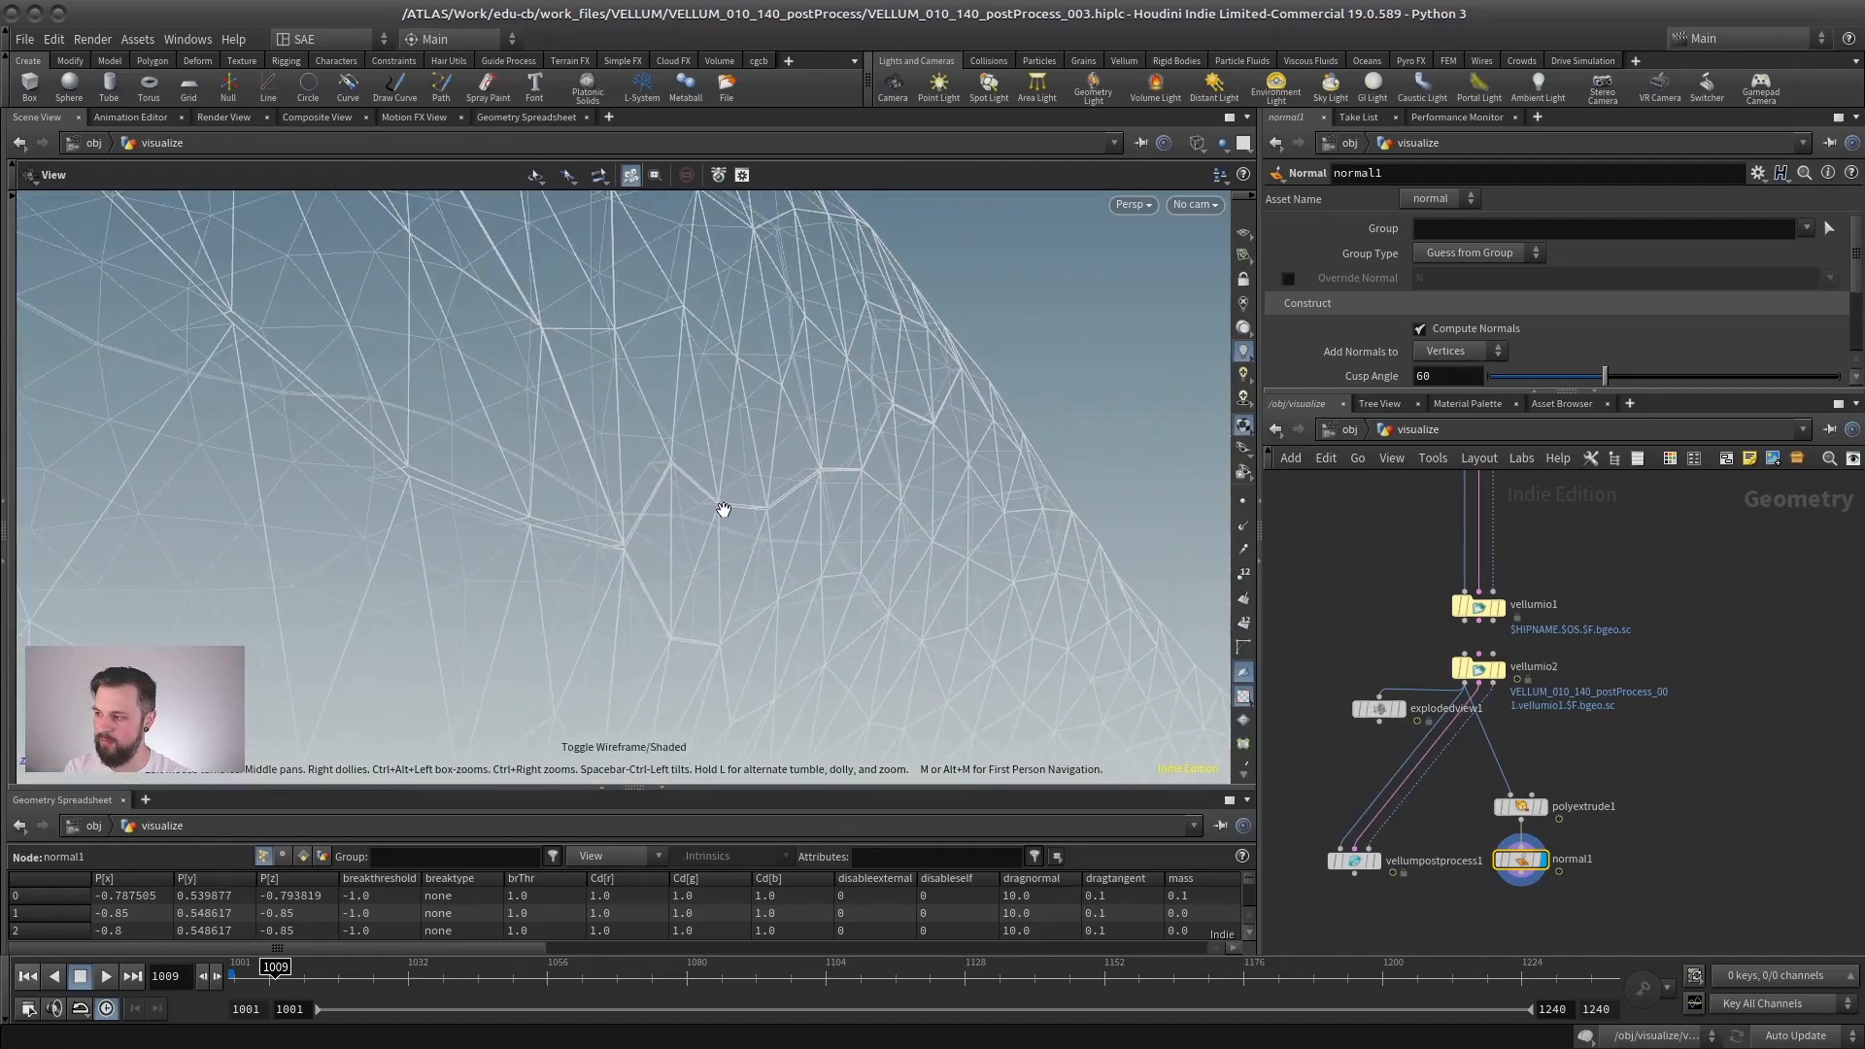
pyautogui.press('w')
pyautogui.moveTo(723, 509)
pyautogui.mouseDown()
pyautogui.moveTo(716, 492)
pyautogui.moveTo(335, 499)
pyautogui.mouseUp()
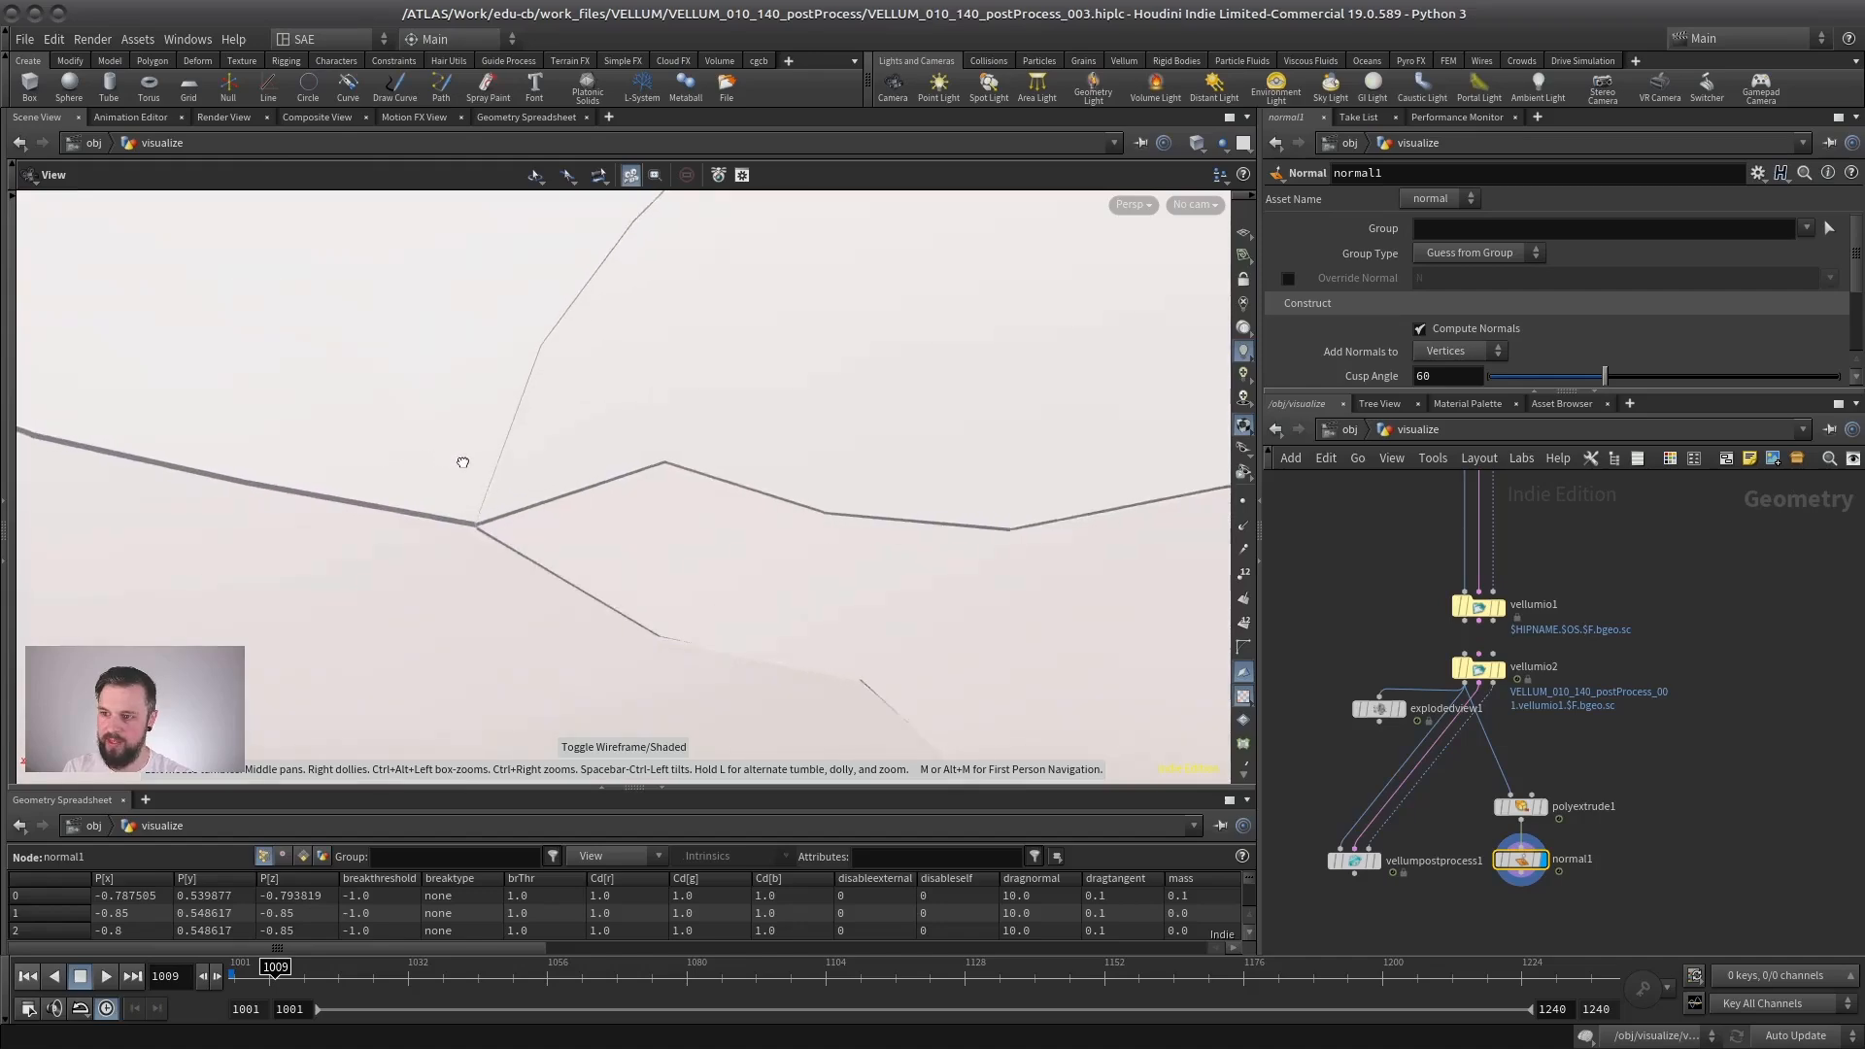
pyautogui.moveTo(507, 531)
pyautogui.mouseDown()
pyautogui.moveTo(604, 491)
pyautogui.moveTo(969, 503)
pyautogui.mouseUp()
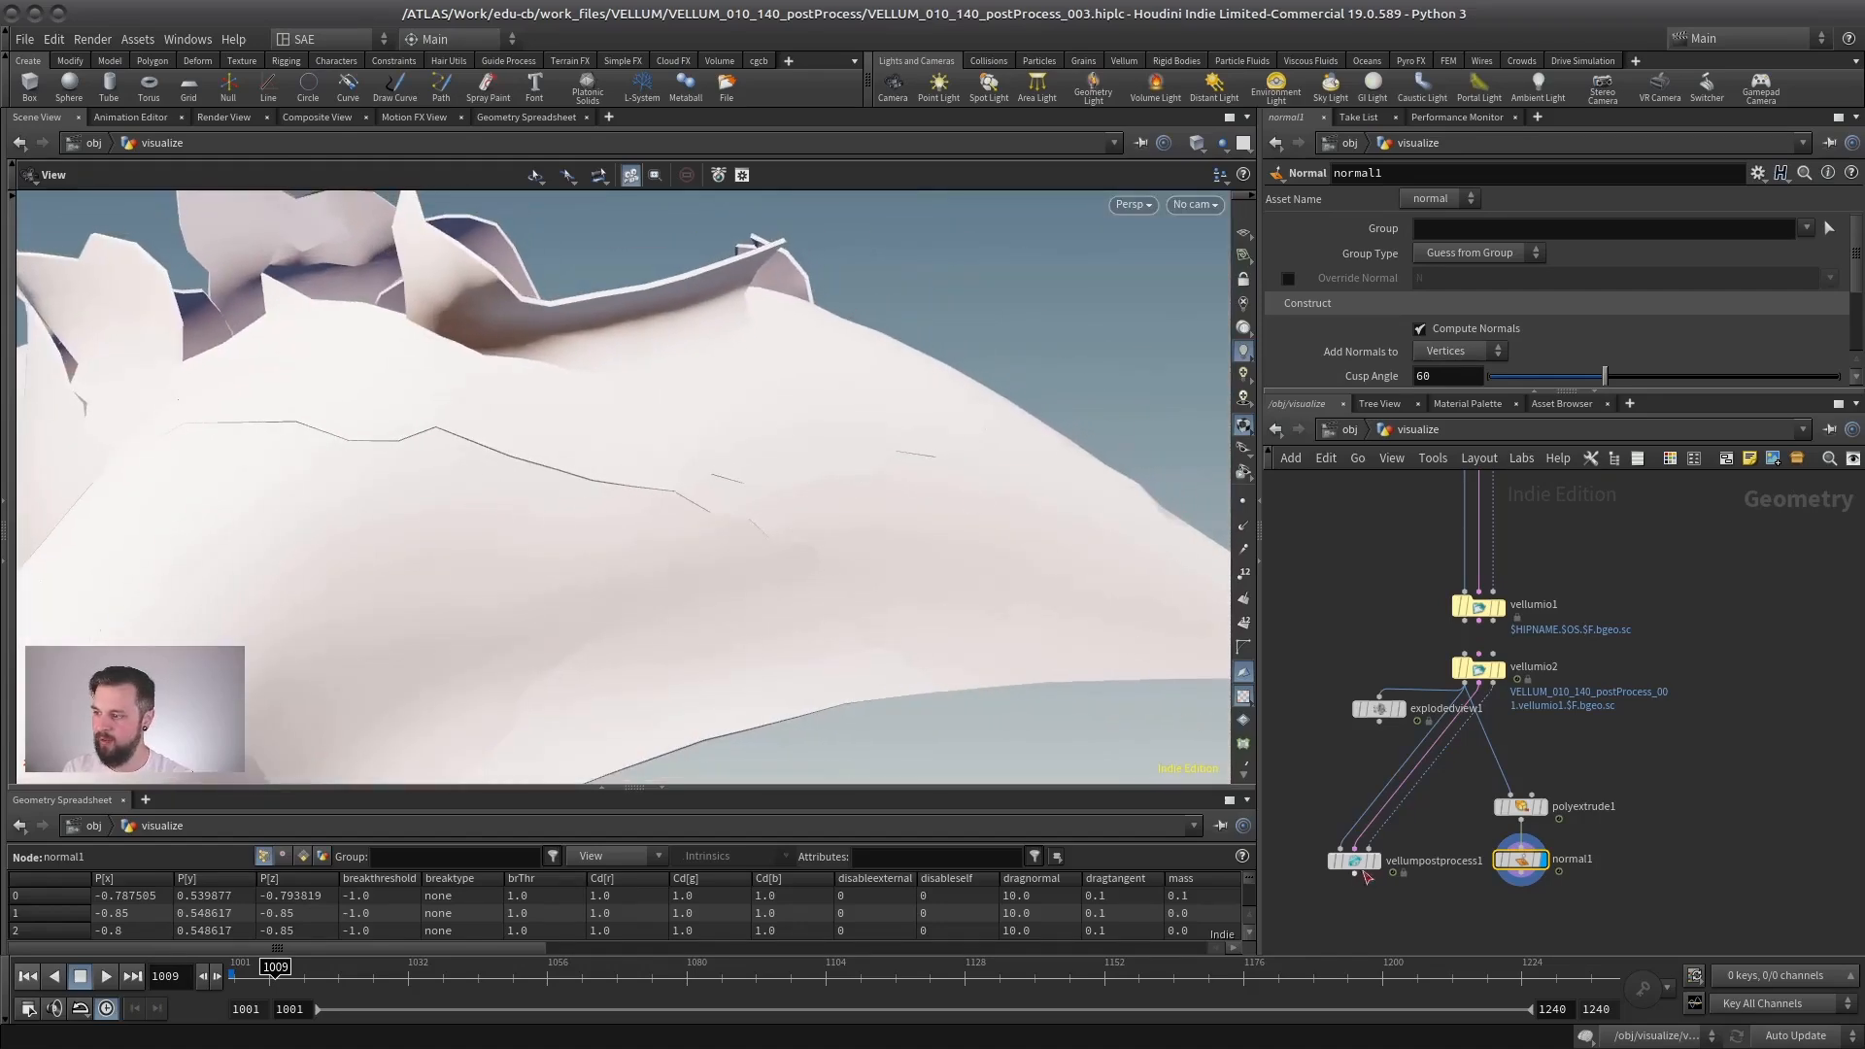
# - Display and inspect vellumpostprocess1's cloth again, remove polyextrude1 and normal1, and move vellumpostprocess1 back under vellumio2
pyautogui.click(1372, 862)
pyautogui.moveTo(768, 553); pyautogui.dragTo(504, 558, button='right')
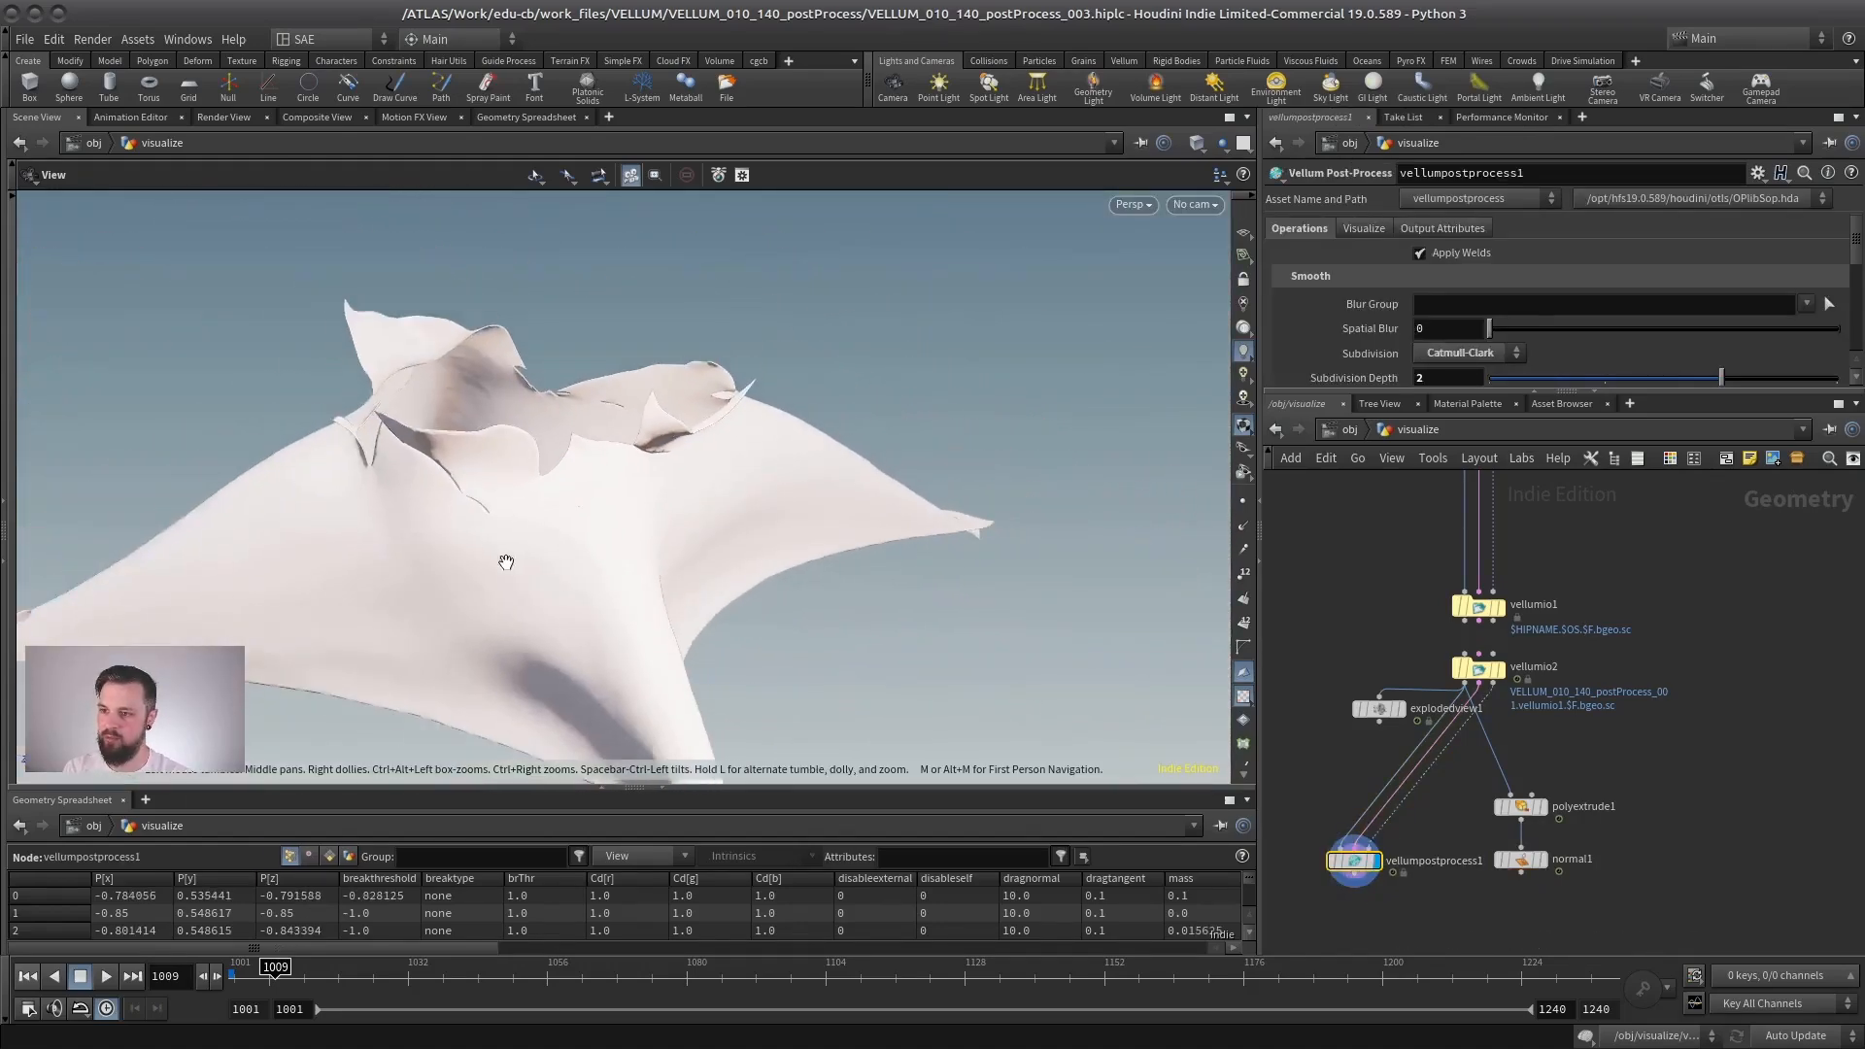
pyautogui.moveTo(504, 558); pyautogui.dragTo(699, 539)
pyautogui.moveTo(939, 500); pyautogui.dragTo(874, 496)
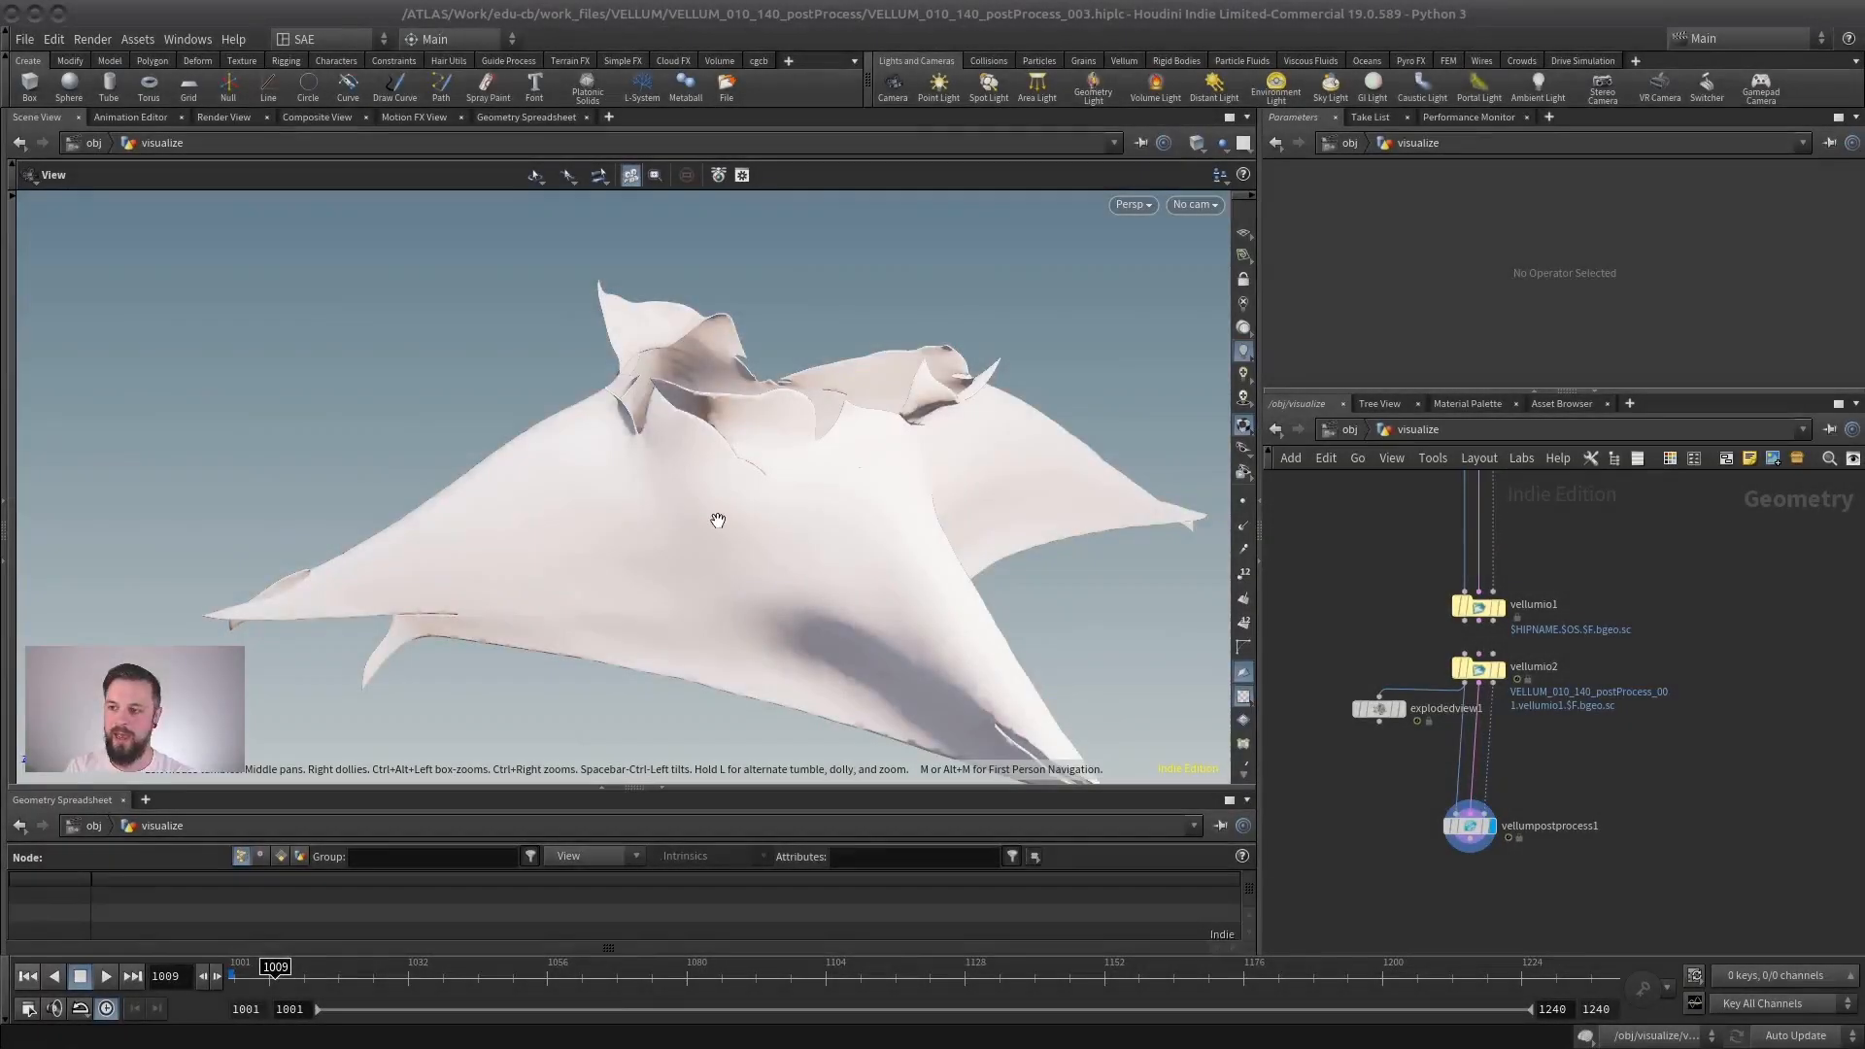
pyautogui.moveTo(728, 525); pyautogui.dragTo(654, 469)
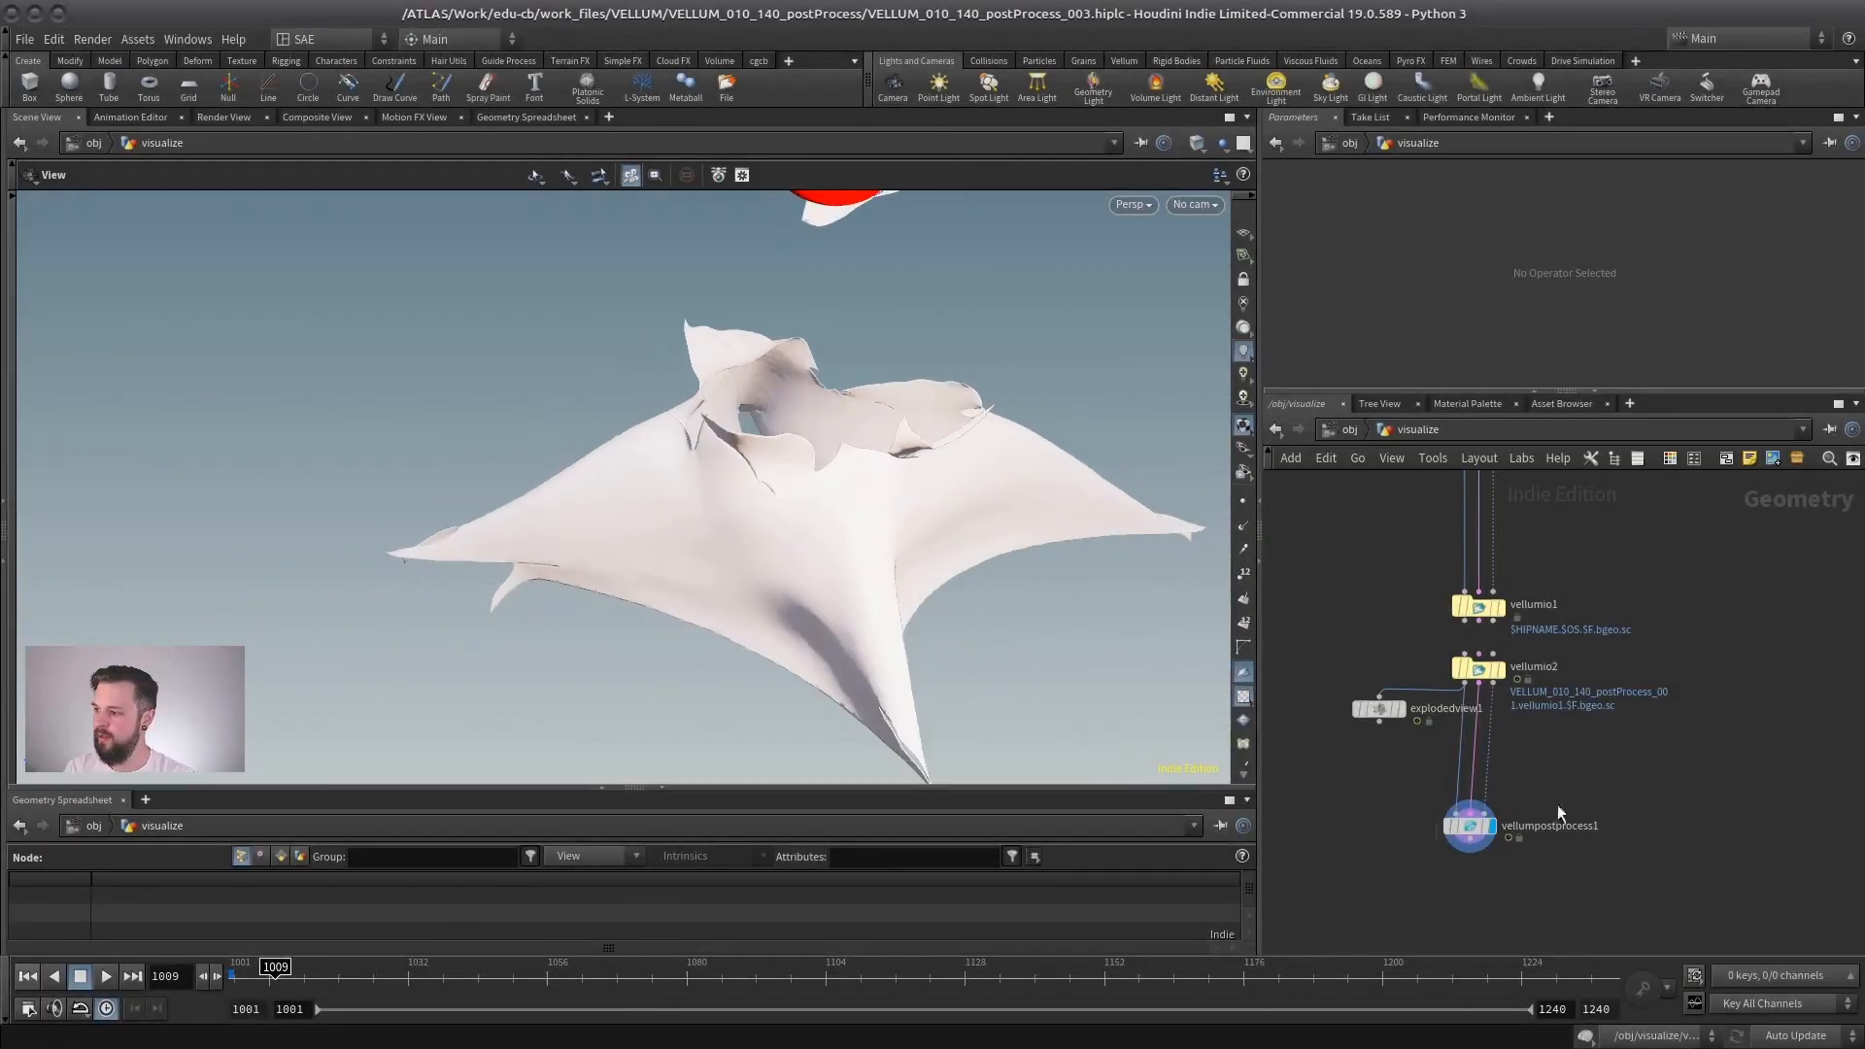
# - Show vellumpostprocess1's Operations parameters in full, return to the object level and open the entangling network
pyautogui.click(1470, 825)
pyautogui.moveTo(1467, 392); pyautogui.dragTo(1466, 651)
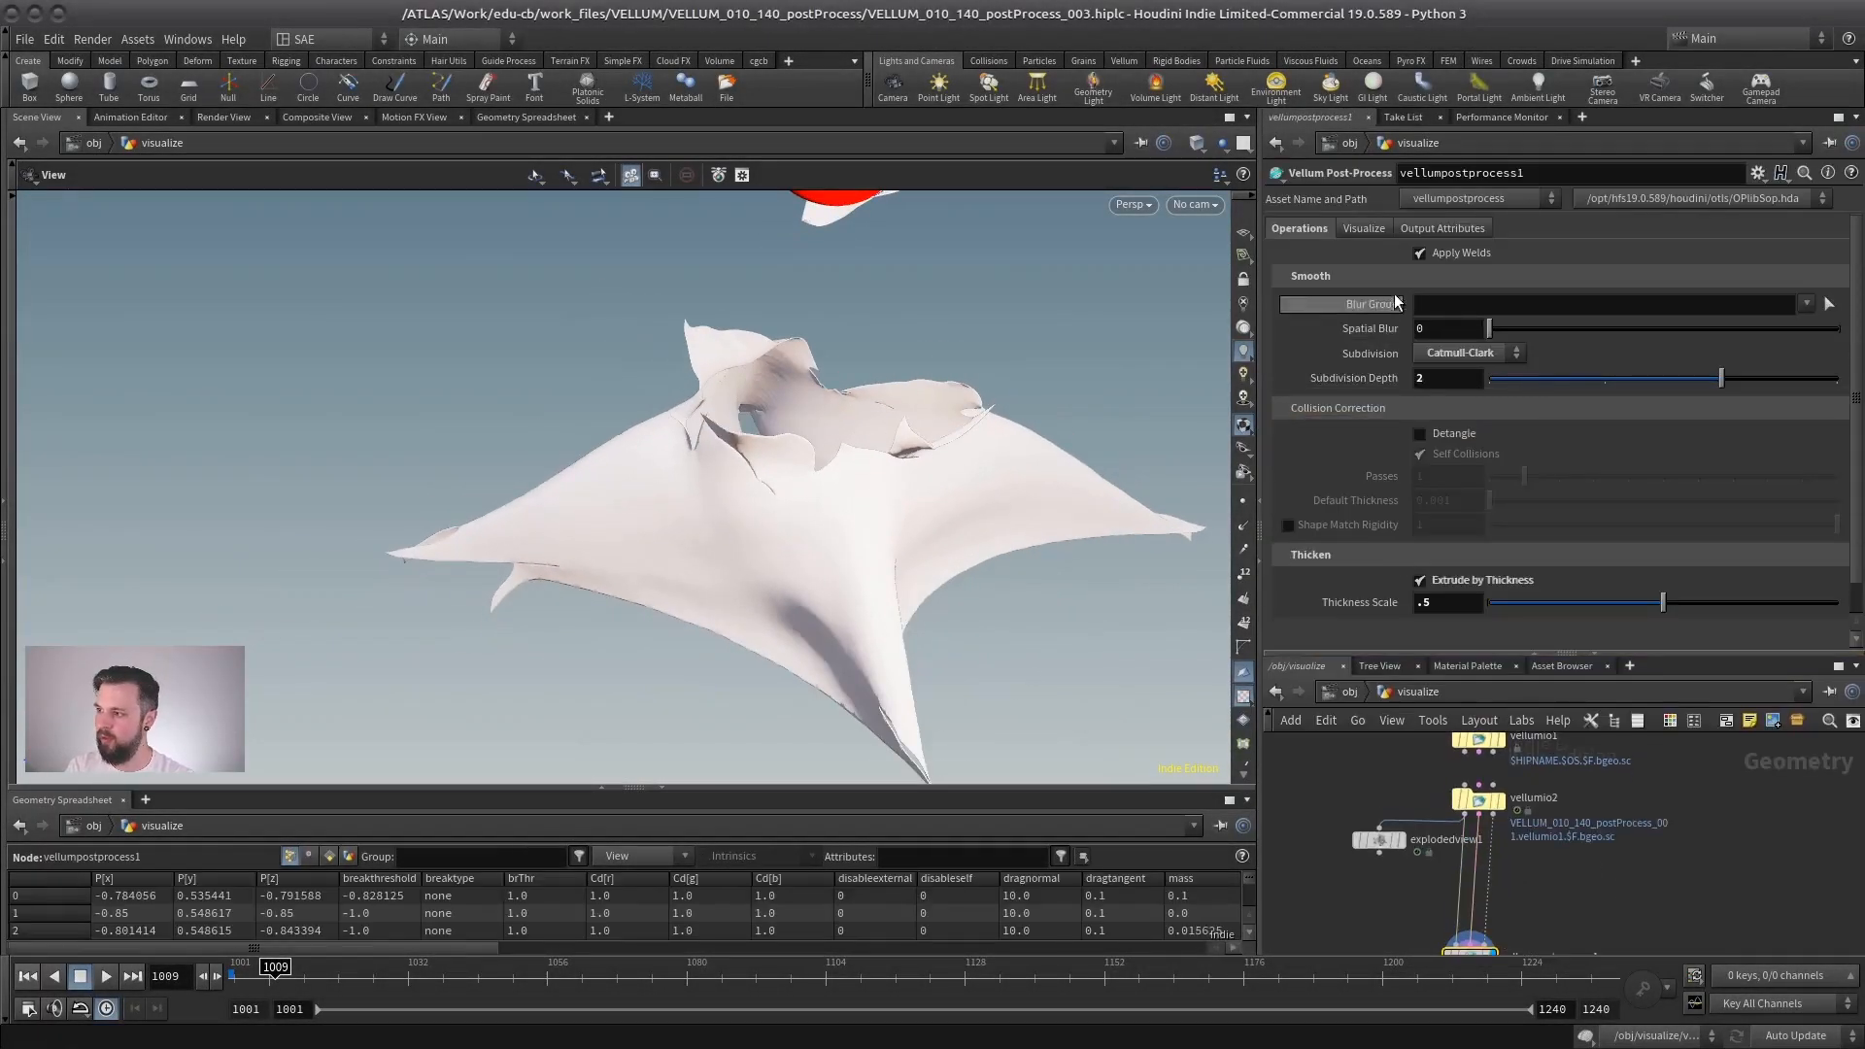
pyautogui.click(1346, 692)
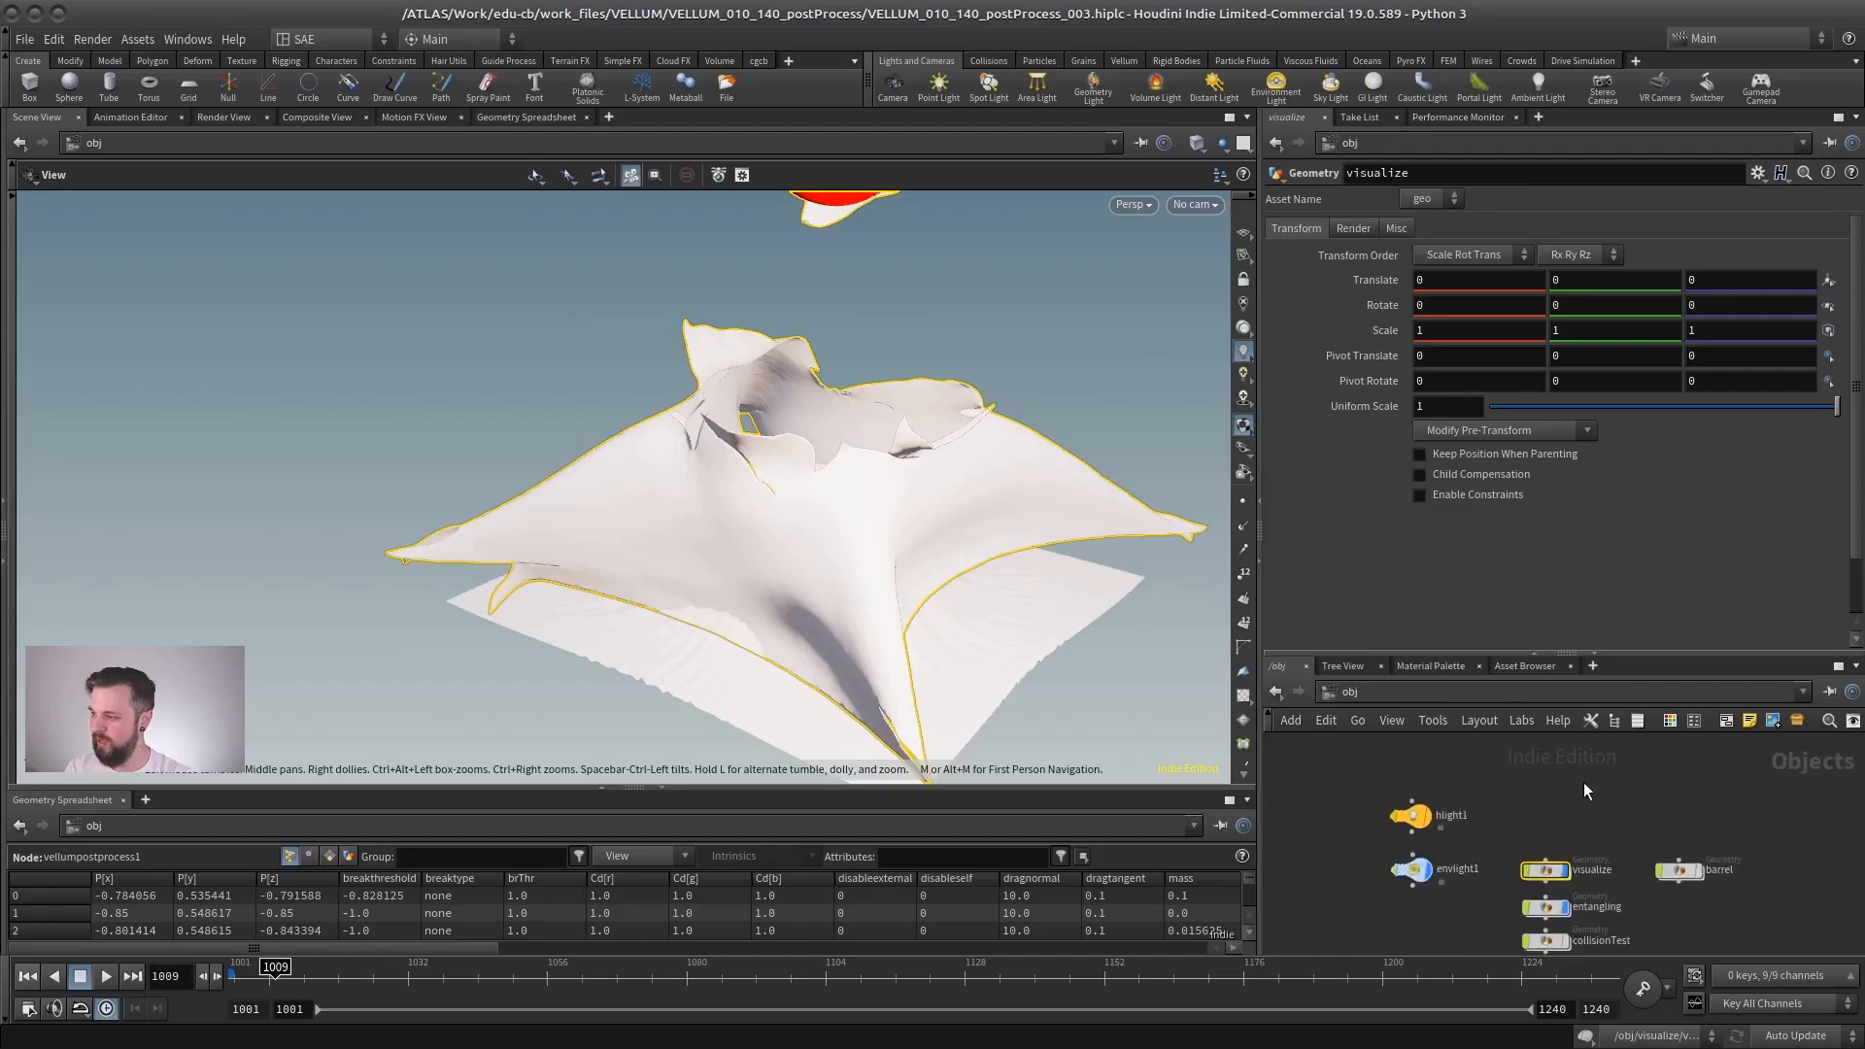
pyautogui.doubleClick(1460, 817)
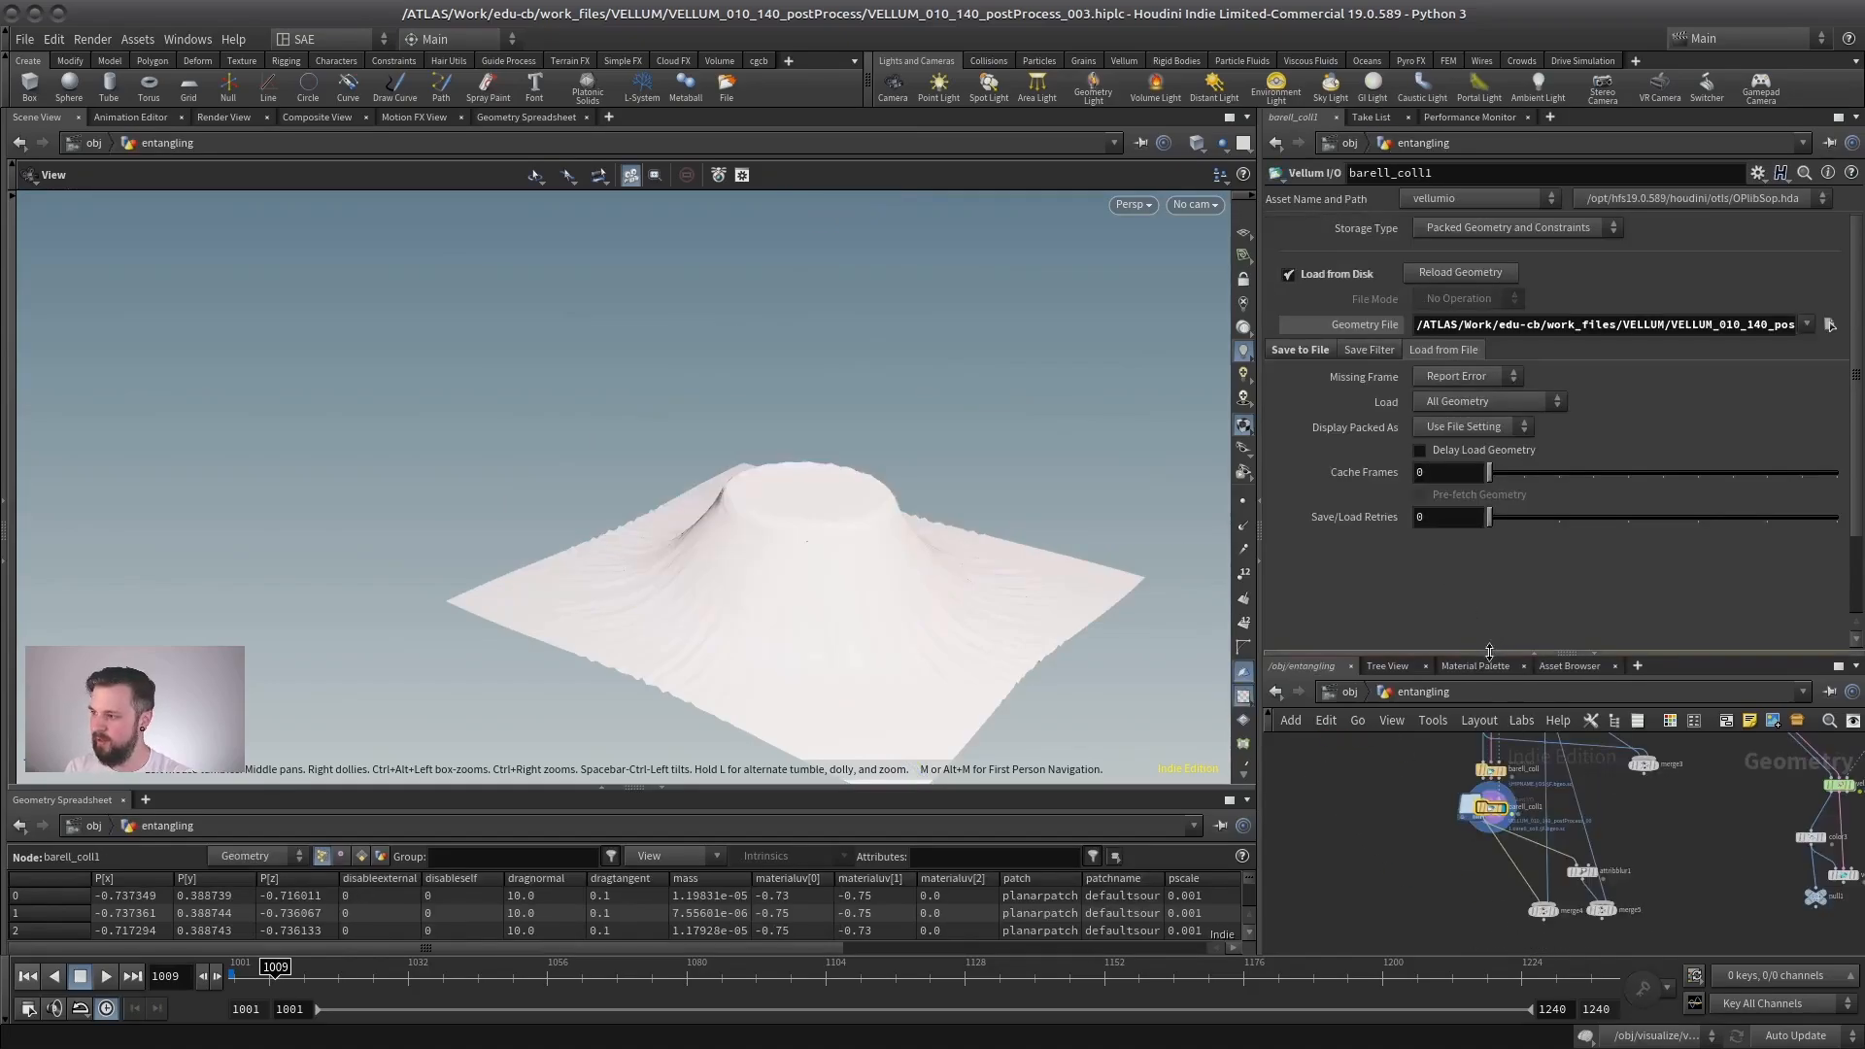
# - Enlarge the network view and display the IN_OUT_Barrell collider and the vellumcloth1 sheet in turn at frame 1001
pyautogui.moveTo(1489, 651); pyautogui.dragTo(1449, 357)
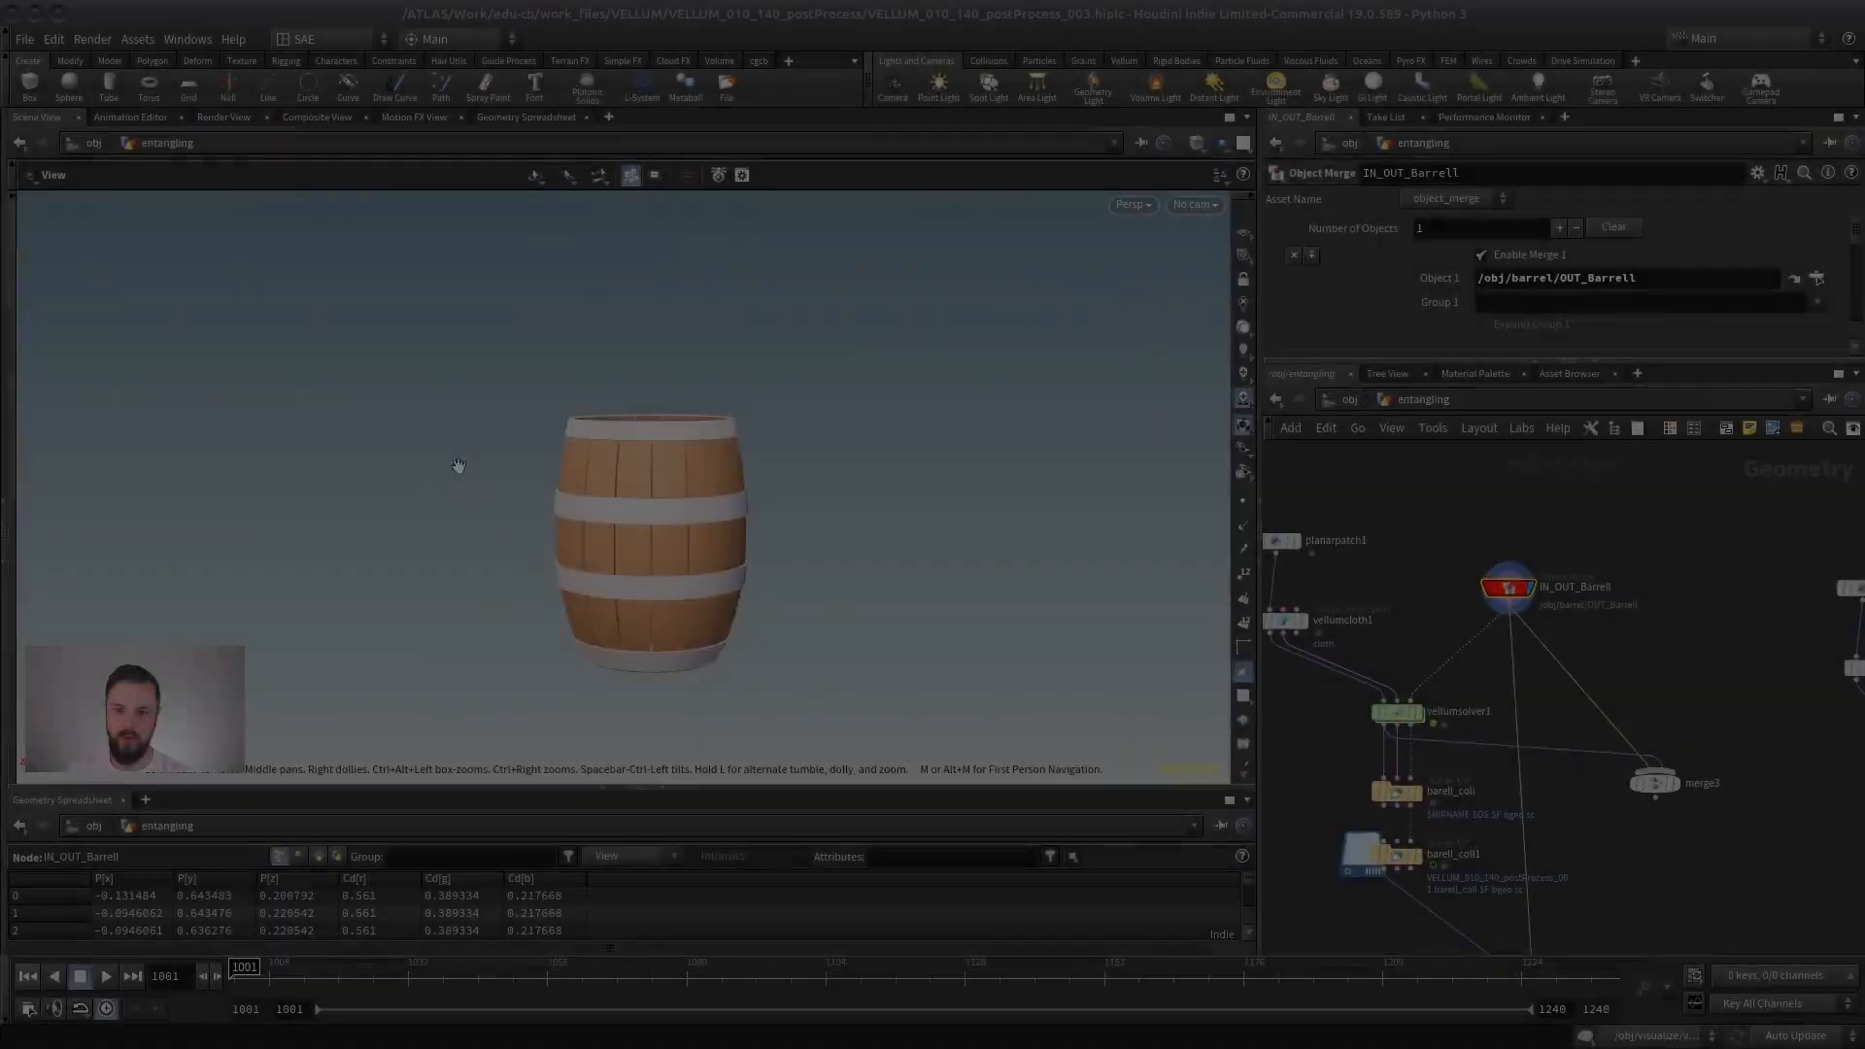
pyautogui.moveTo(458, 476); pyautogui.dragTo(446, 513)
pyautogui.moveTo(1308, 633); pyautogui.dragTo(1413, 643, button='middle')
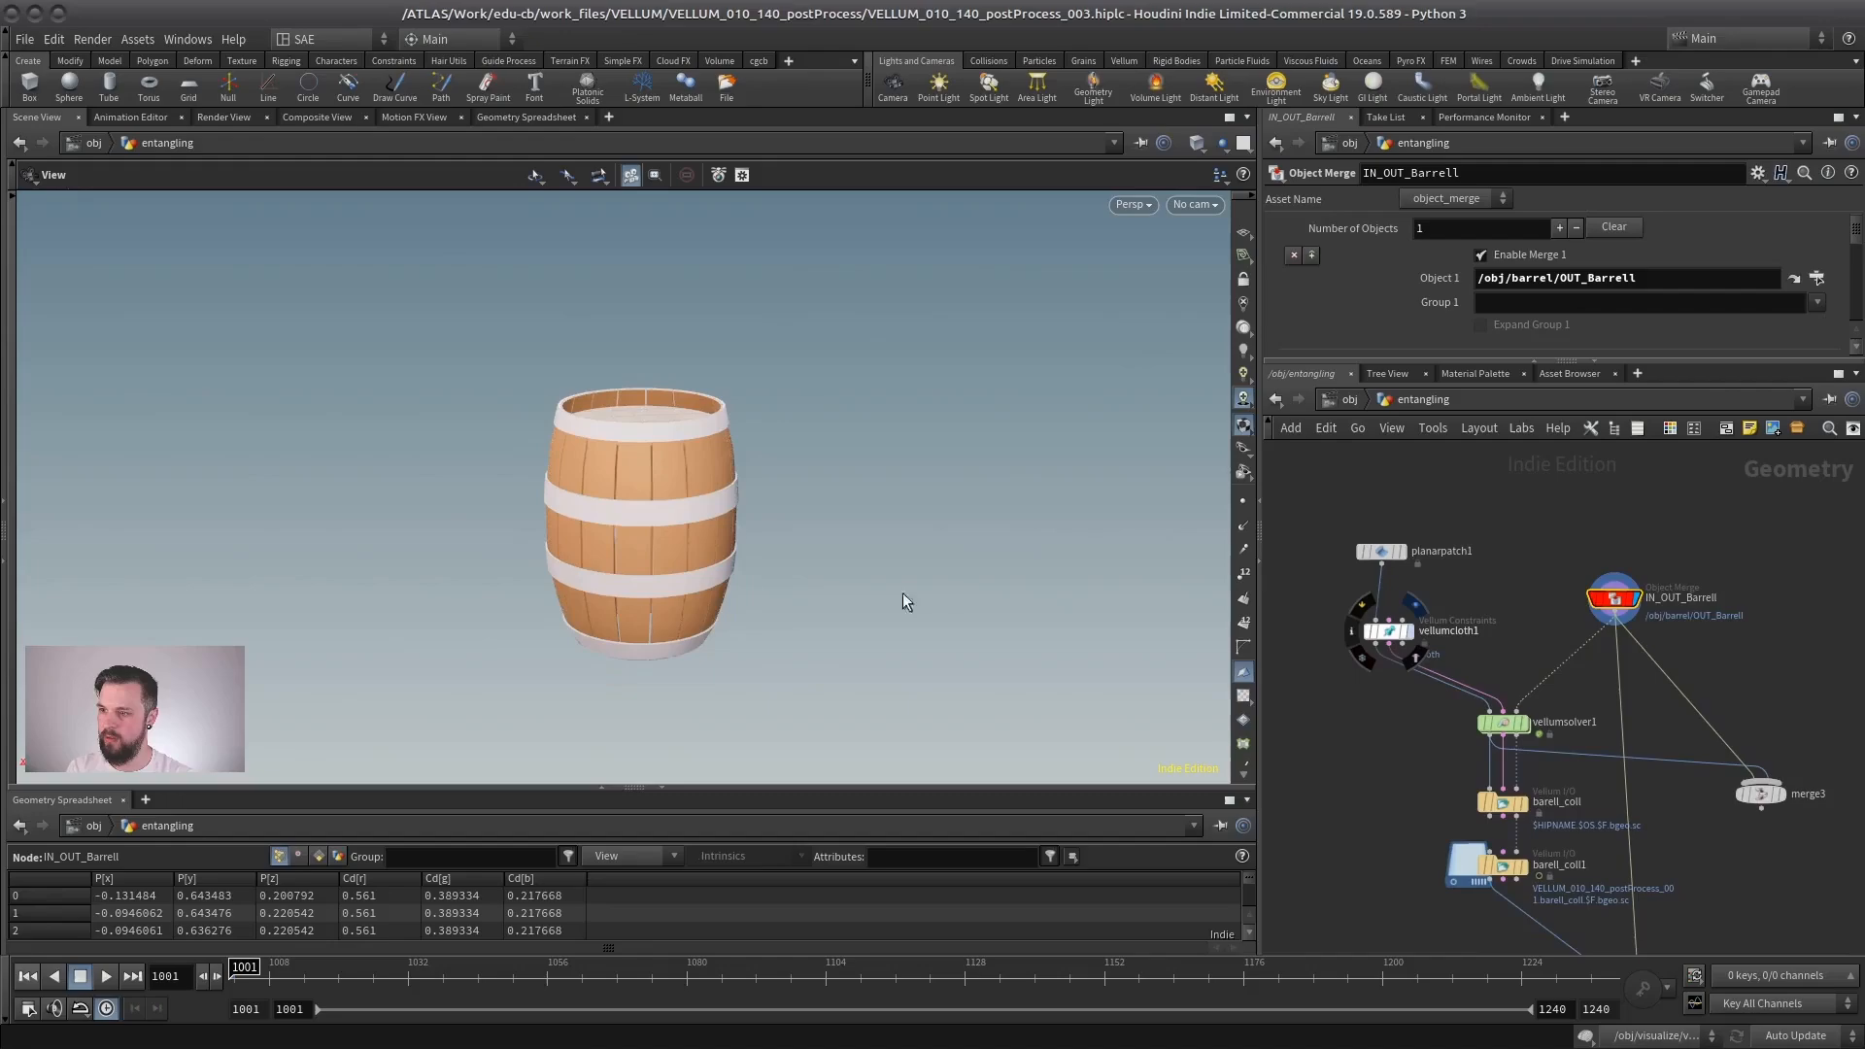
pyautogui.moveTo(703, 569); pyautogui.dragTo(657, 582, button='right')
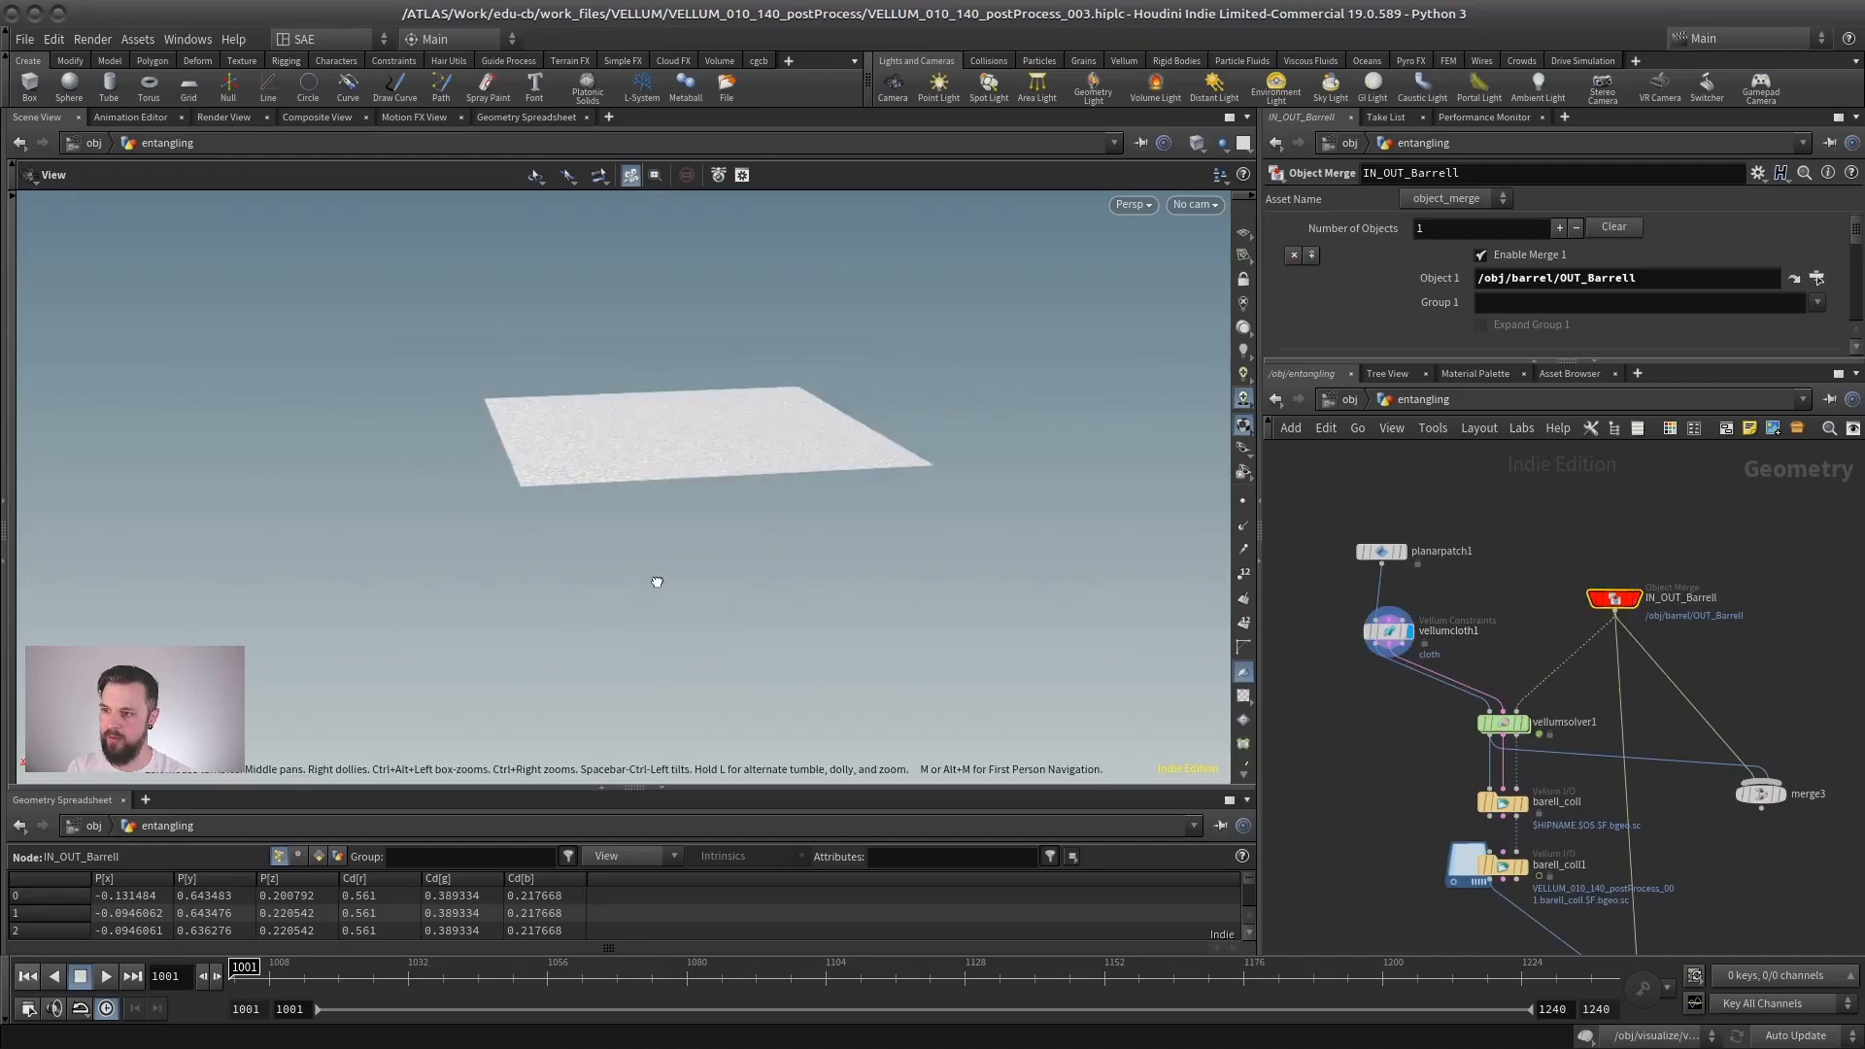
pyautogui.moveTo(657, 583); pyautogui.dragTo(923, 558)
pyautogui.moveTo(1389, 767); pyautogui.dragTo(1323, 597, button='middle')
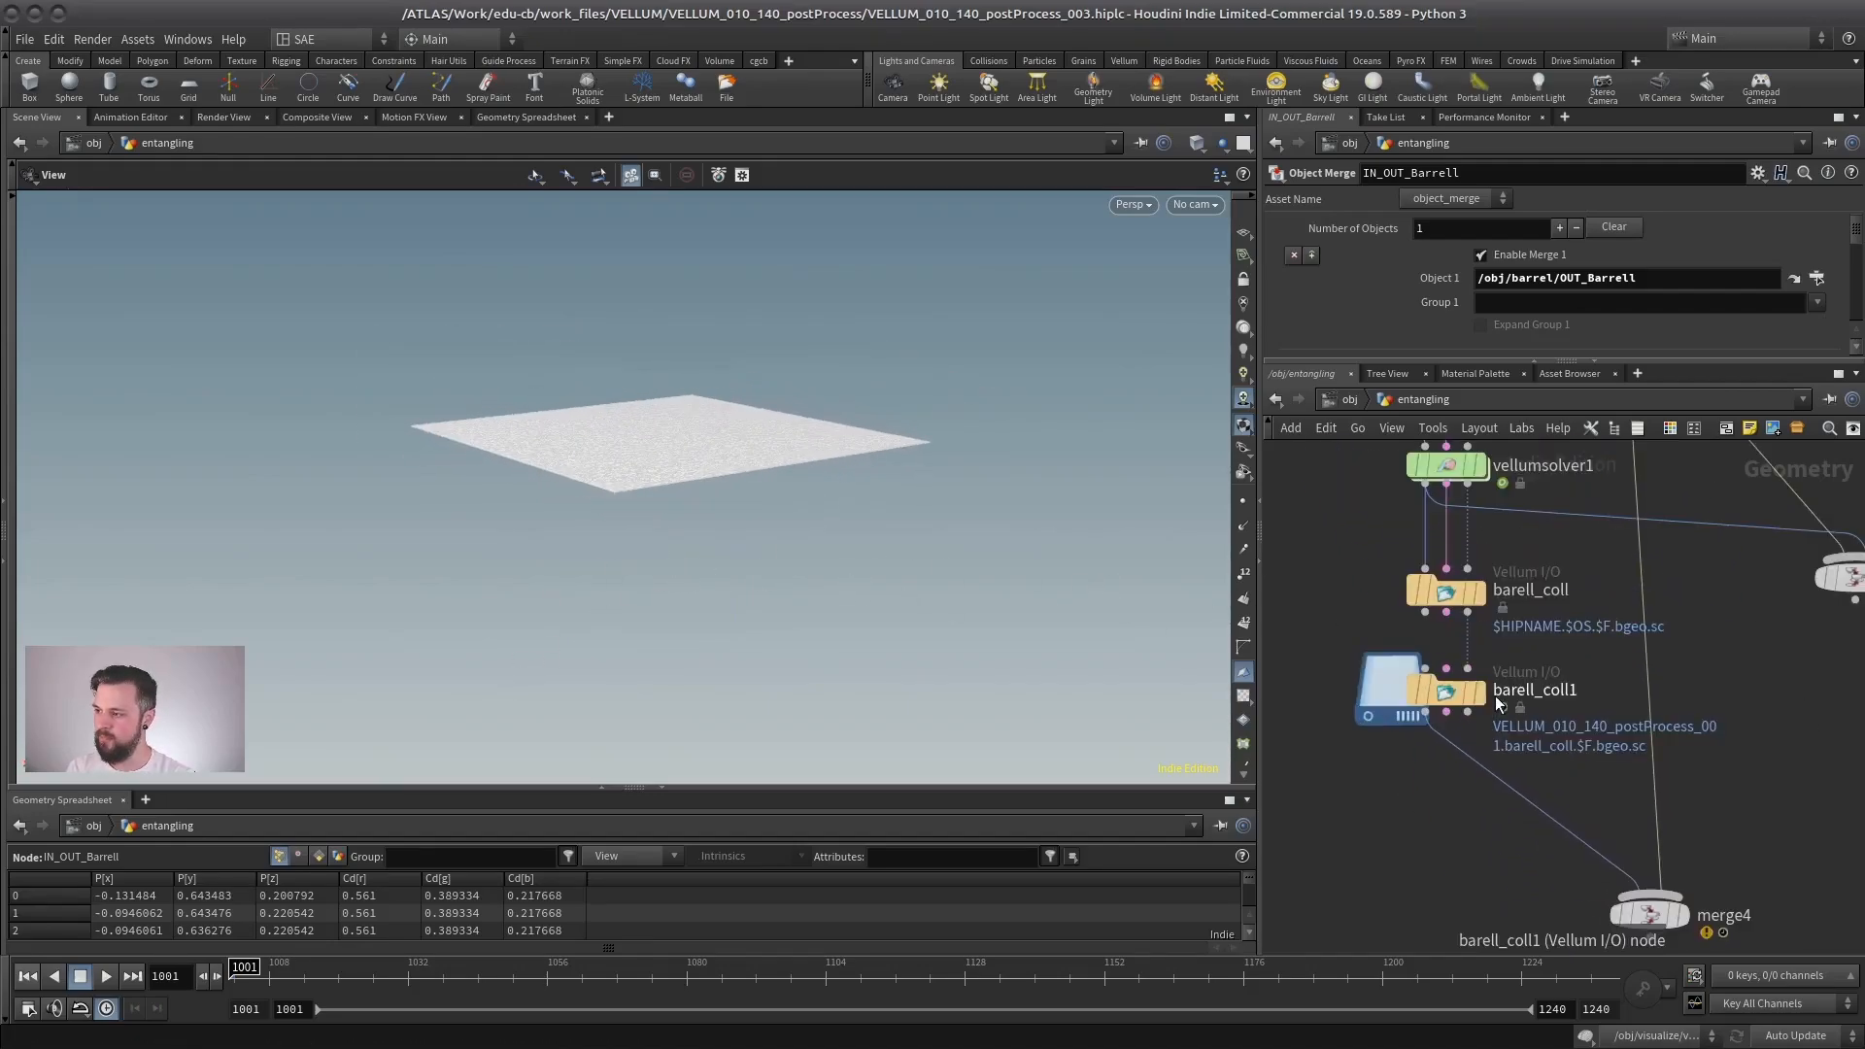
# - Insert a red Color node between barell_coll1 and merge4, and display merge4
pyautogui.click(1427, 692)
pyautogui.scroll(3, 1384, 796)
pyautogui.press('Tab')
pyautogui.write('col')
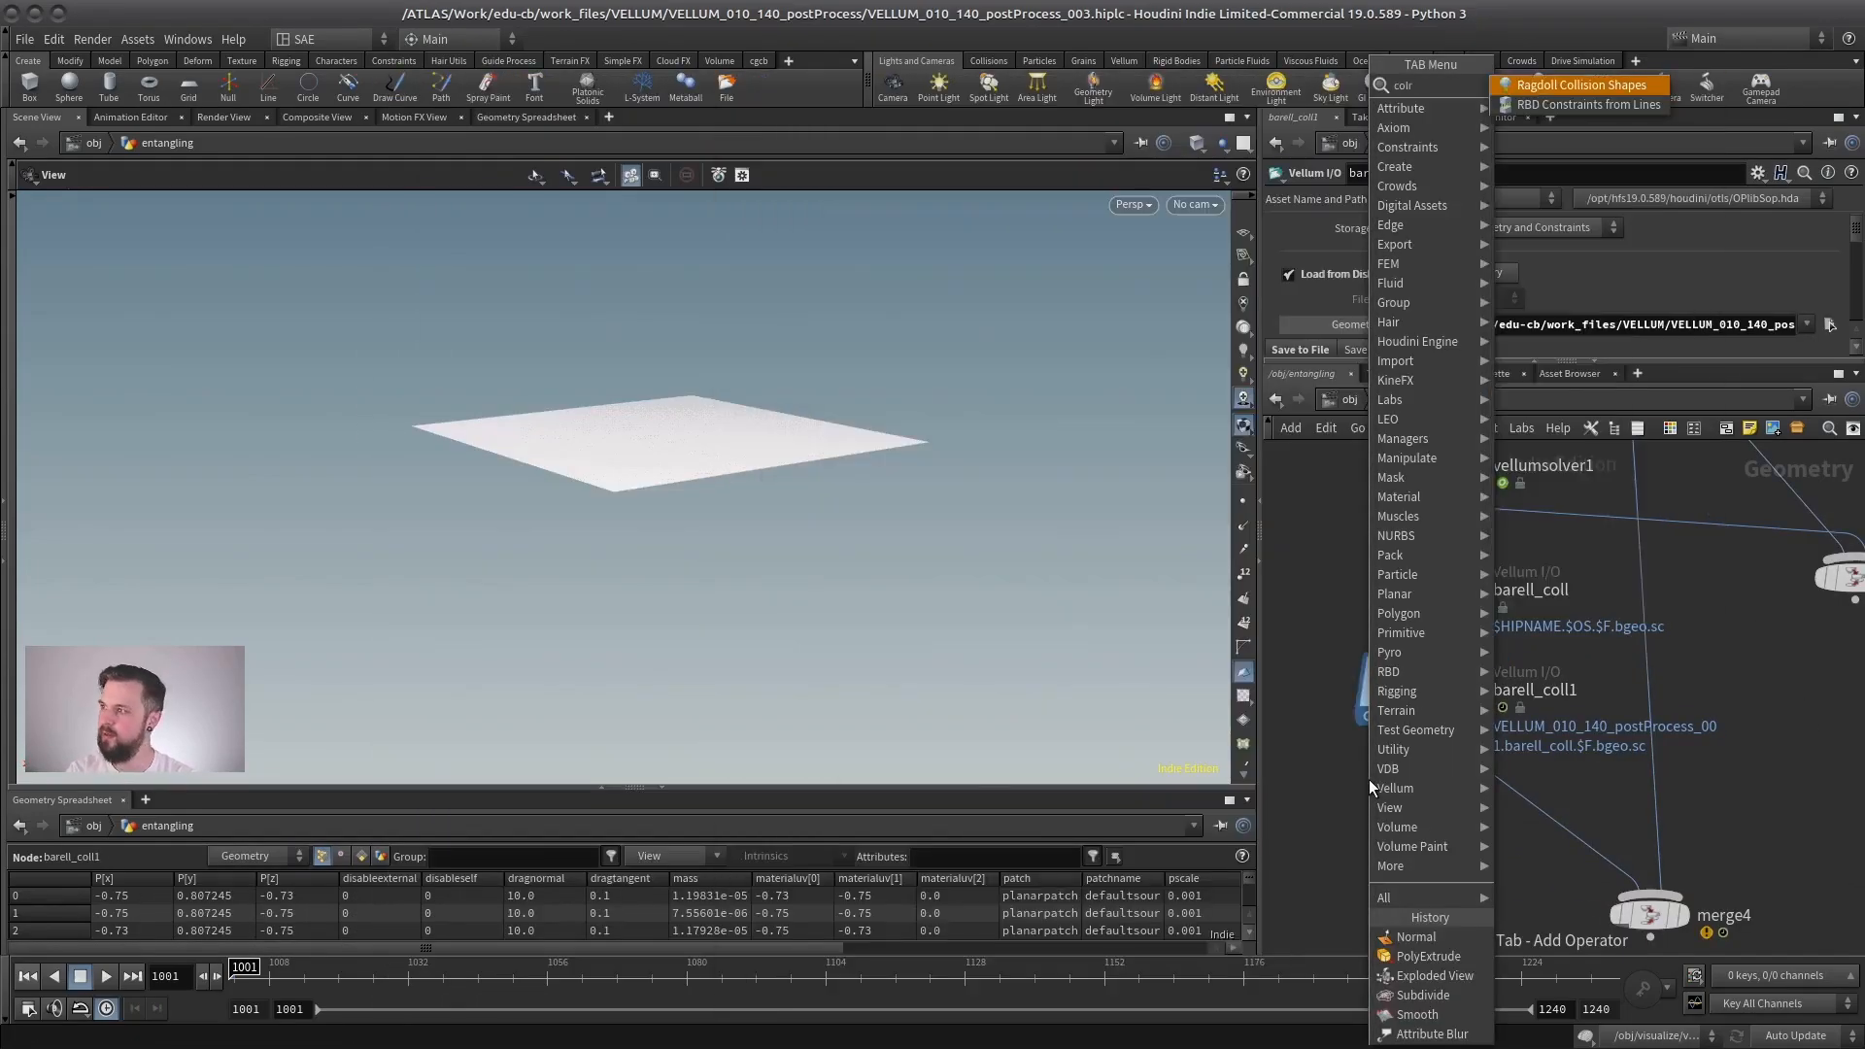
pyautogui.press('Return')
pyautogui.click(1467, 788)
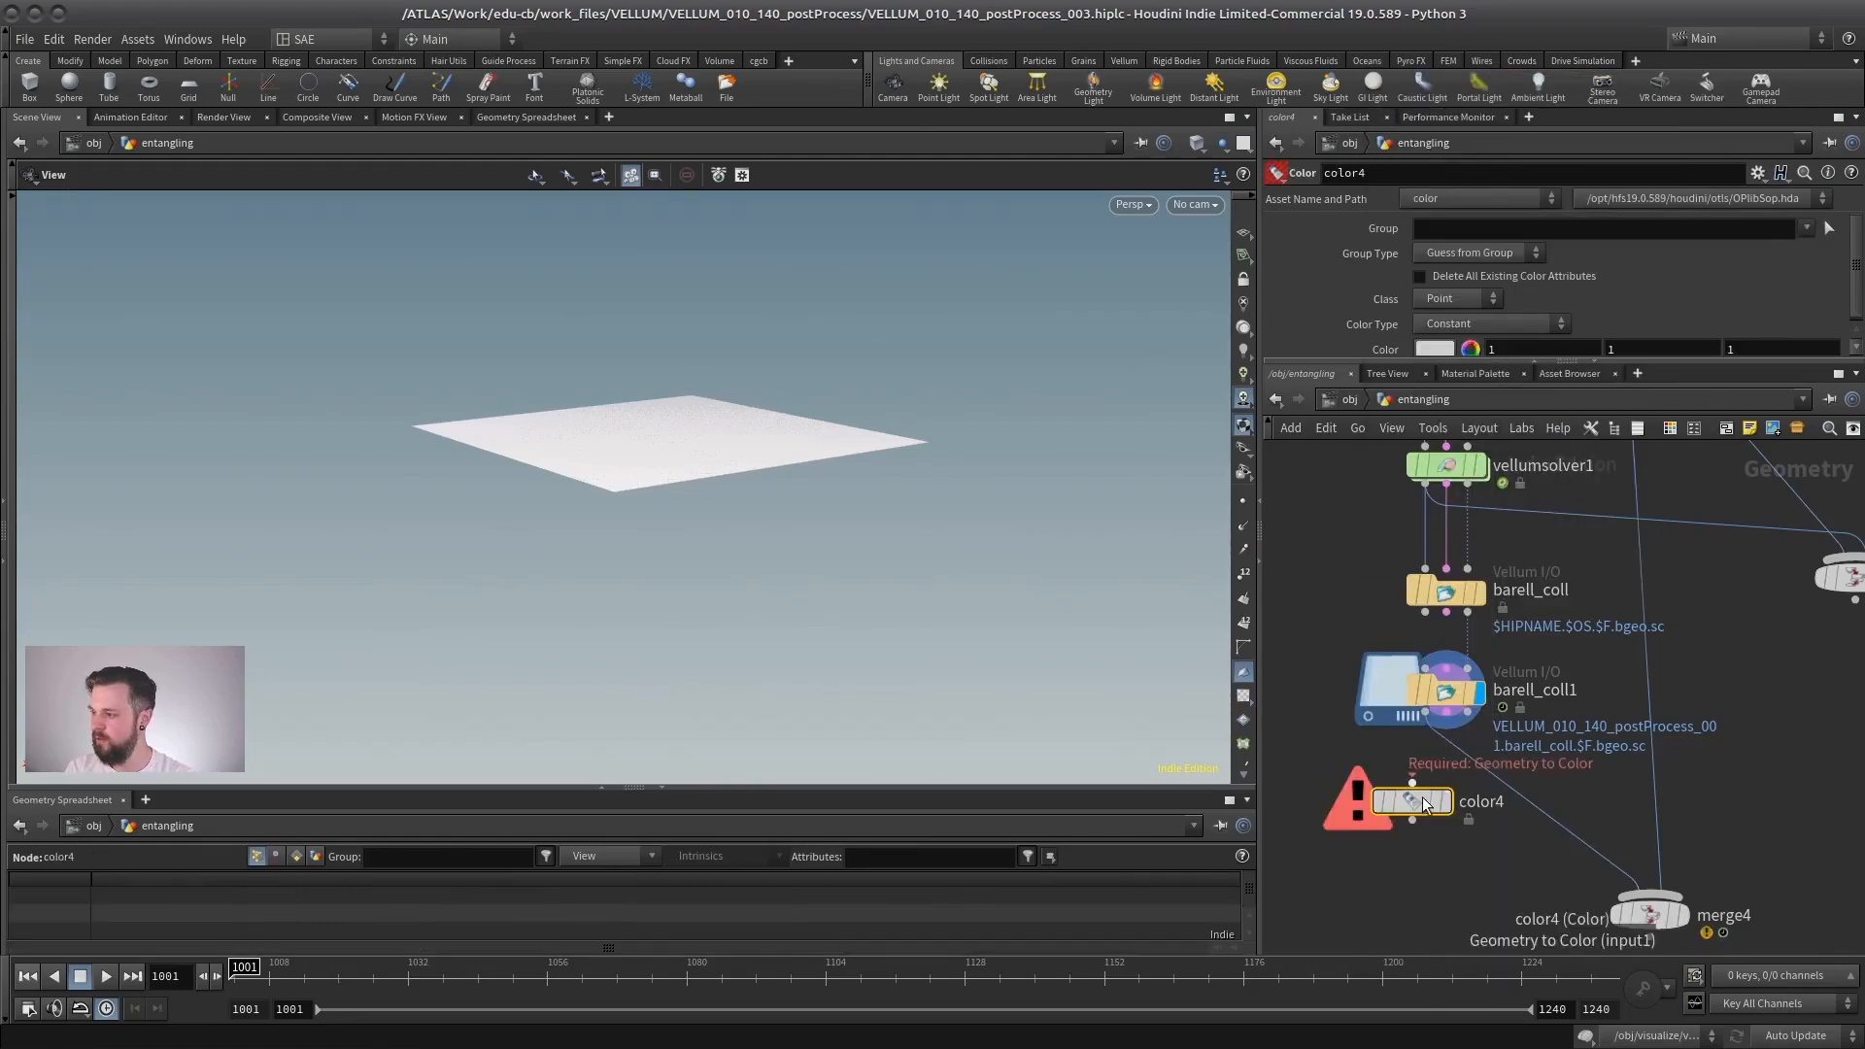
pyautogui.moveTo(680, 515)
pyautogui.mouseDown()
pyautogui.moveTo(637, 528)
pyautogui.moveTo(658, 493)
pyautogui.mouseUp()
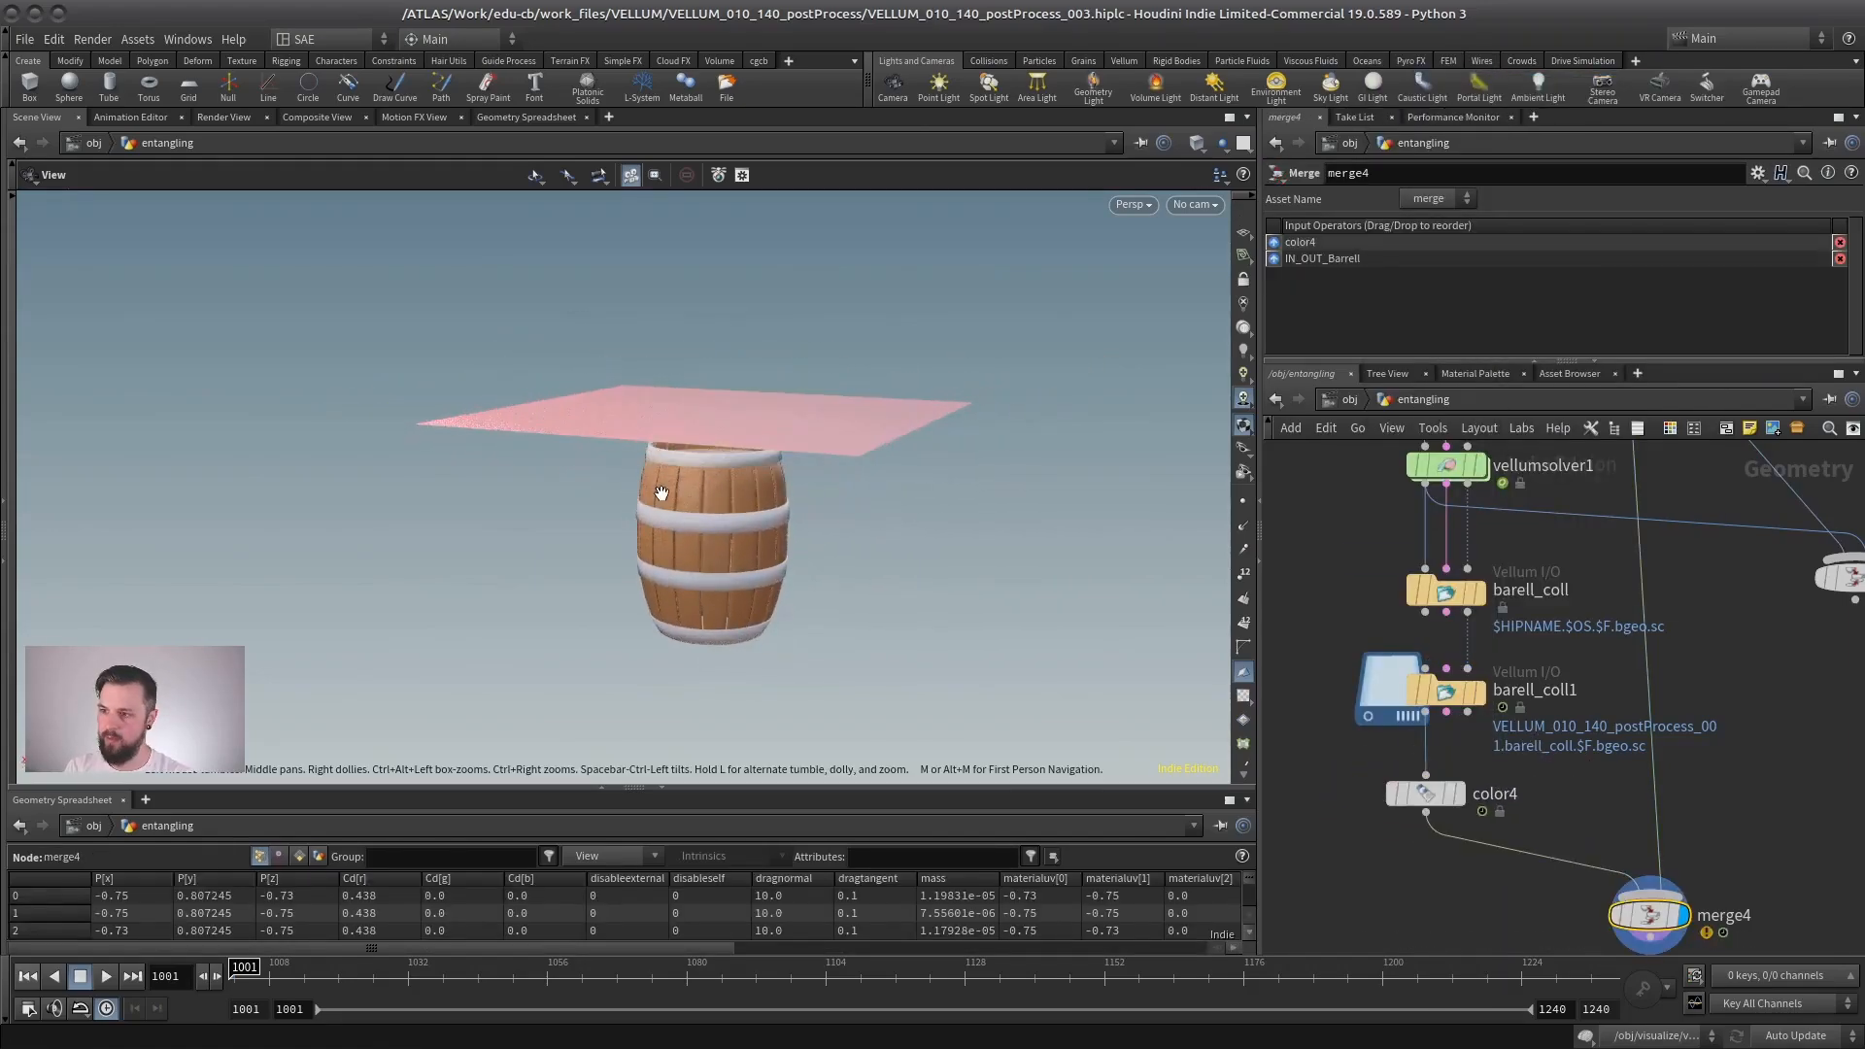
# - Play the cached cloth falling over the barrel, rewind to the start, replay it and stop at frame 1042
pyautogui.moveTo(657, 493); pyautogui.dragTo(764, 518, button='right')
pyautogui.press('Up')
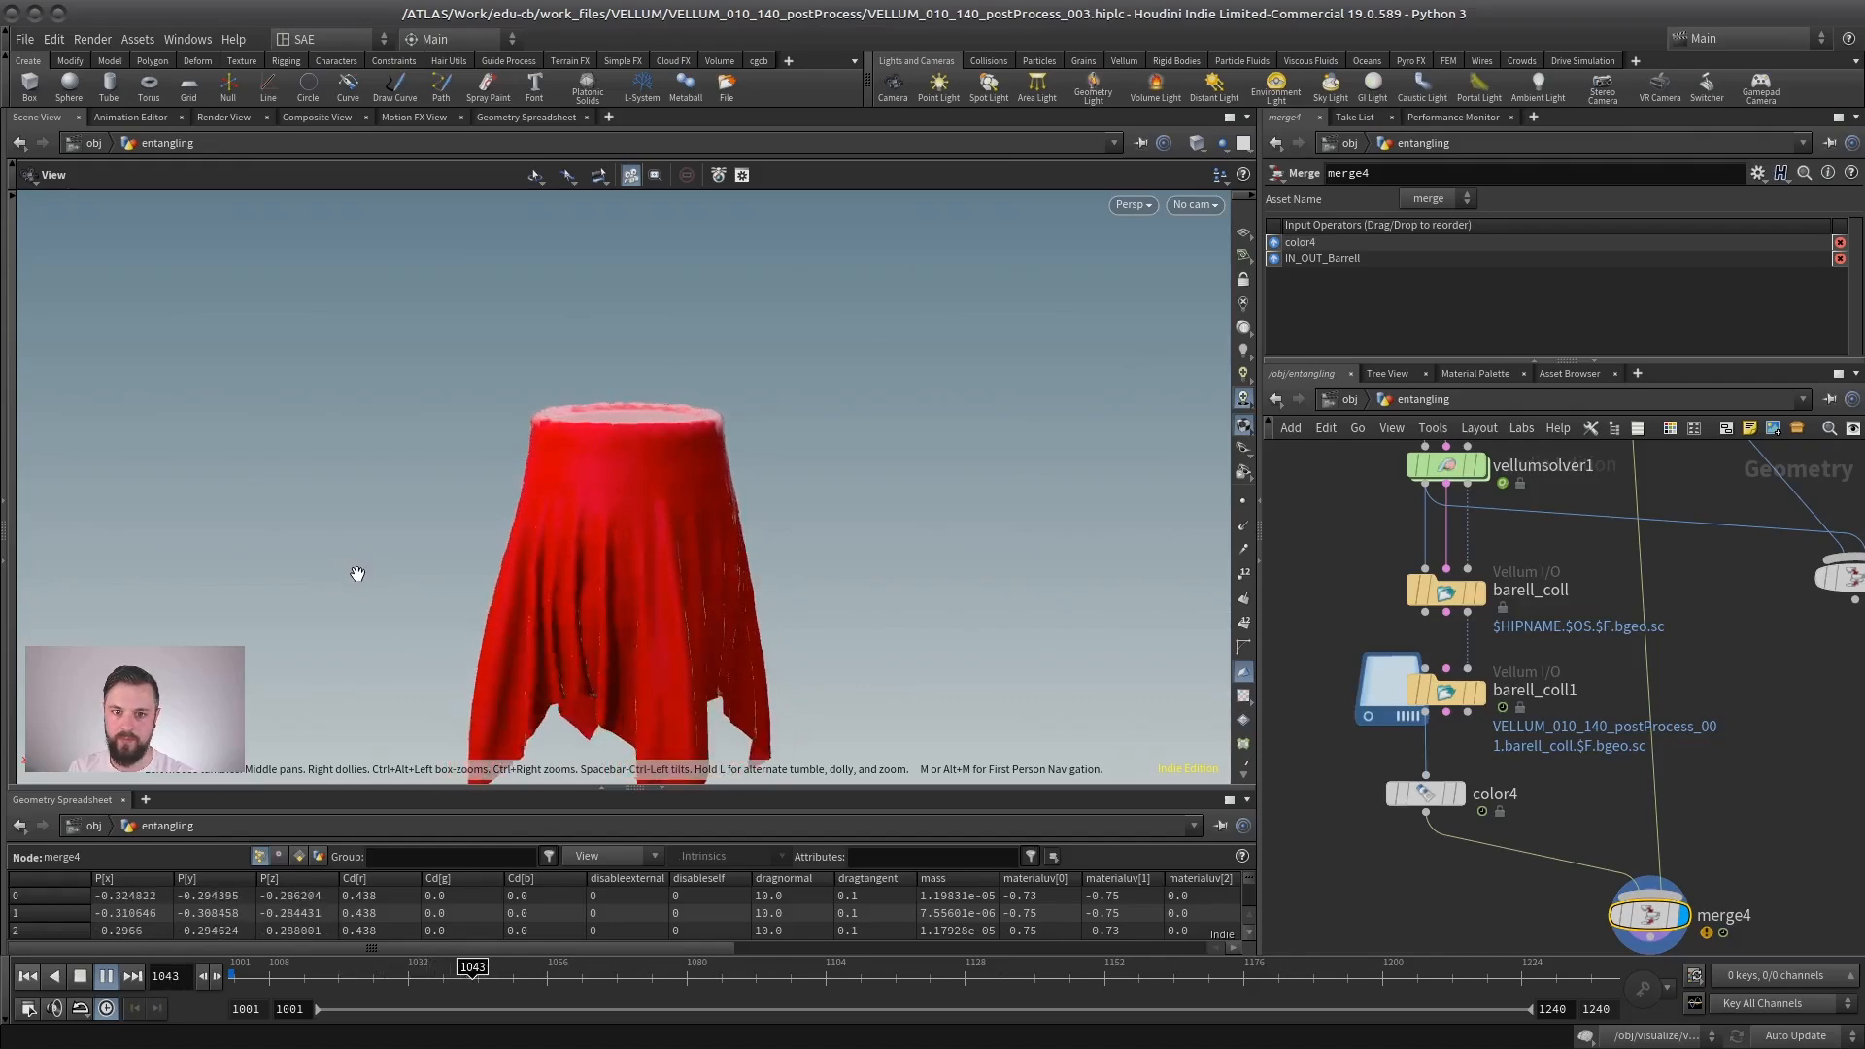
pyautogui.moveTo(512, 554); pyautogui.dragTo(379, 521, button='right')
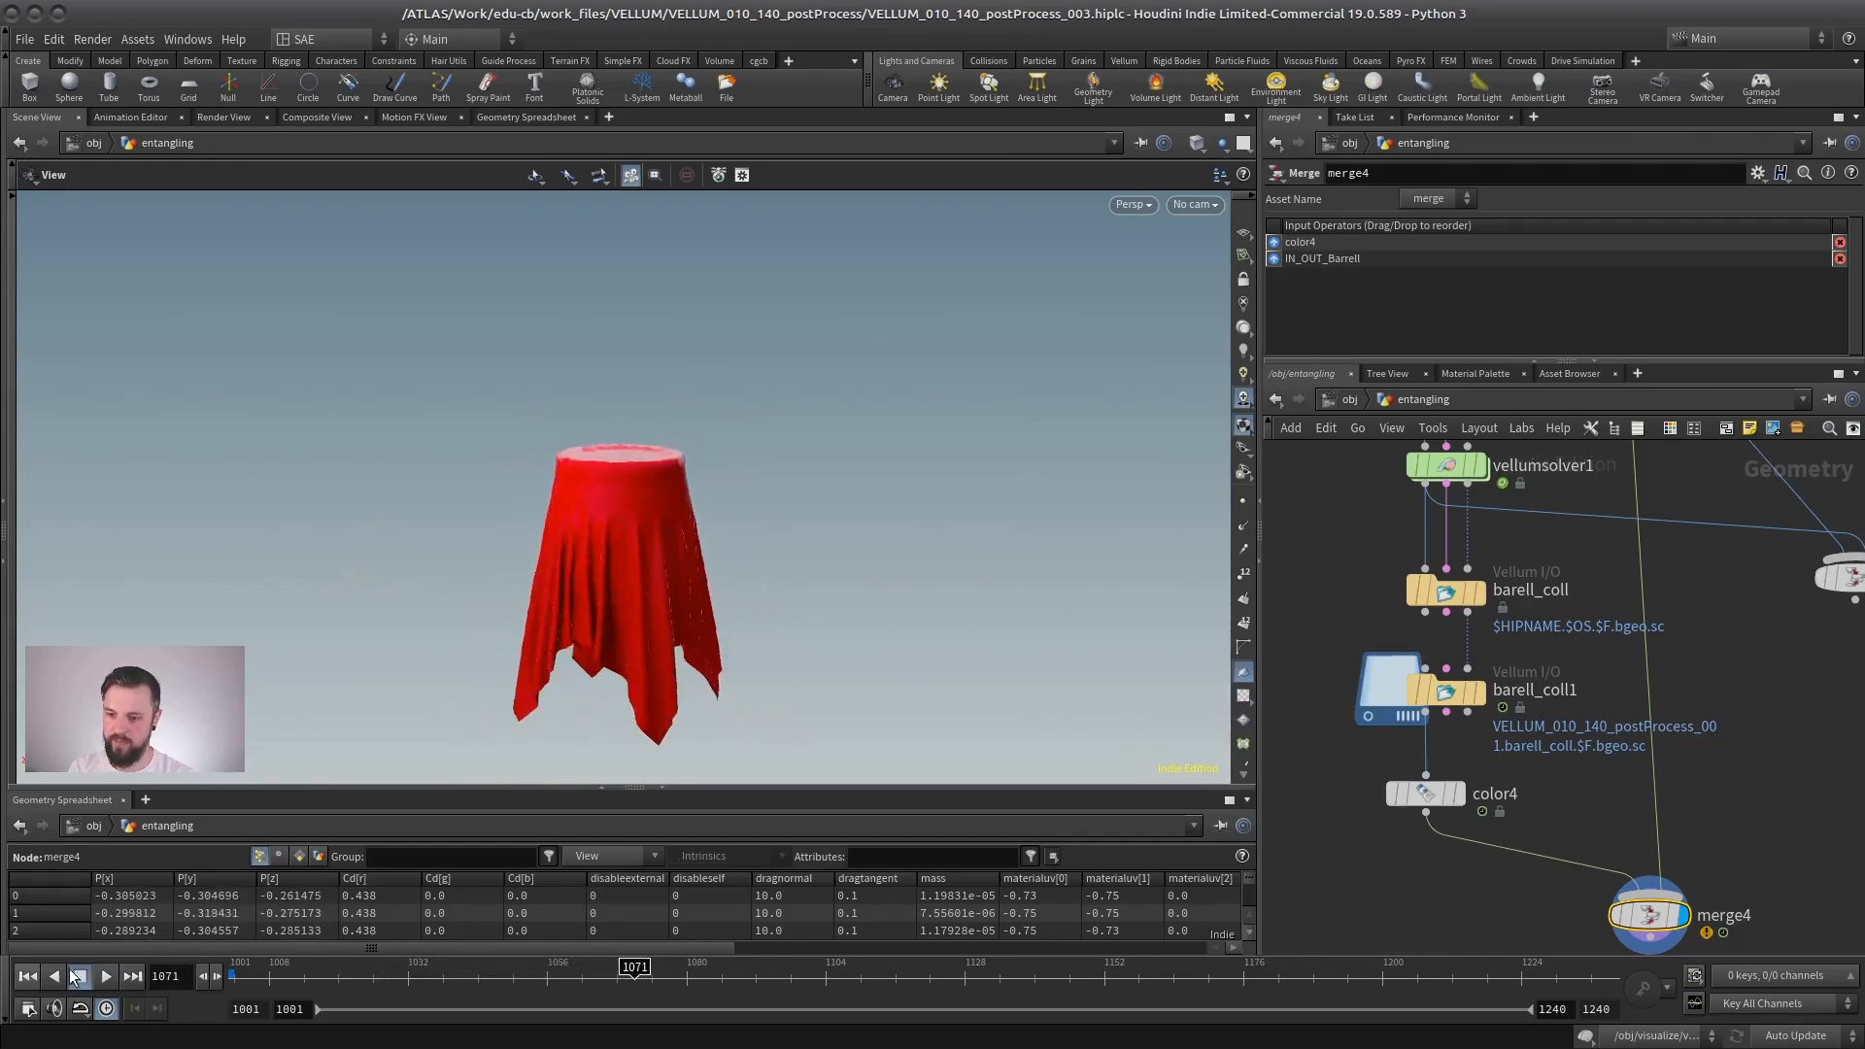
pyautogui.click(27, 975)
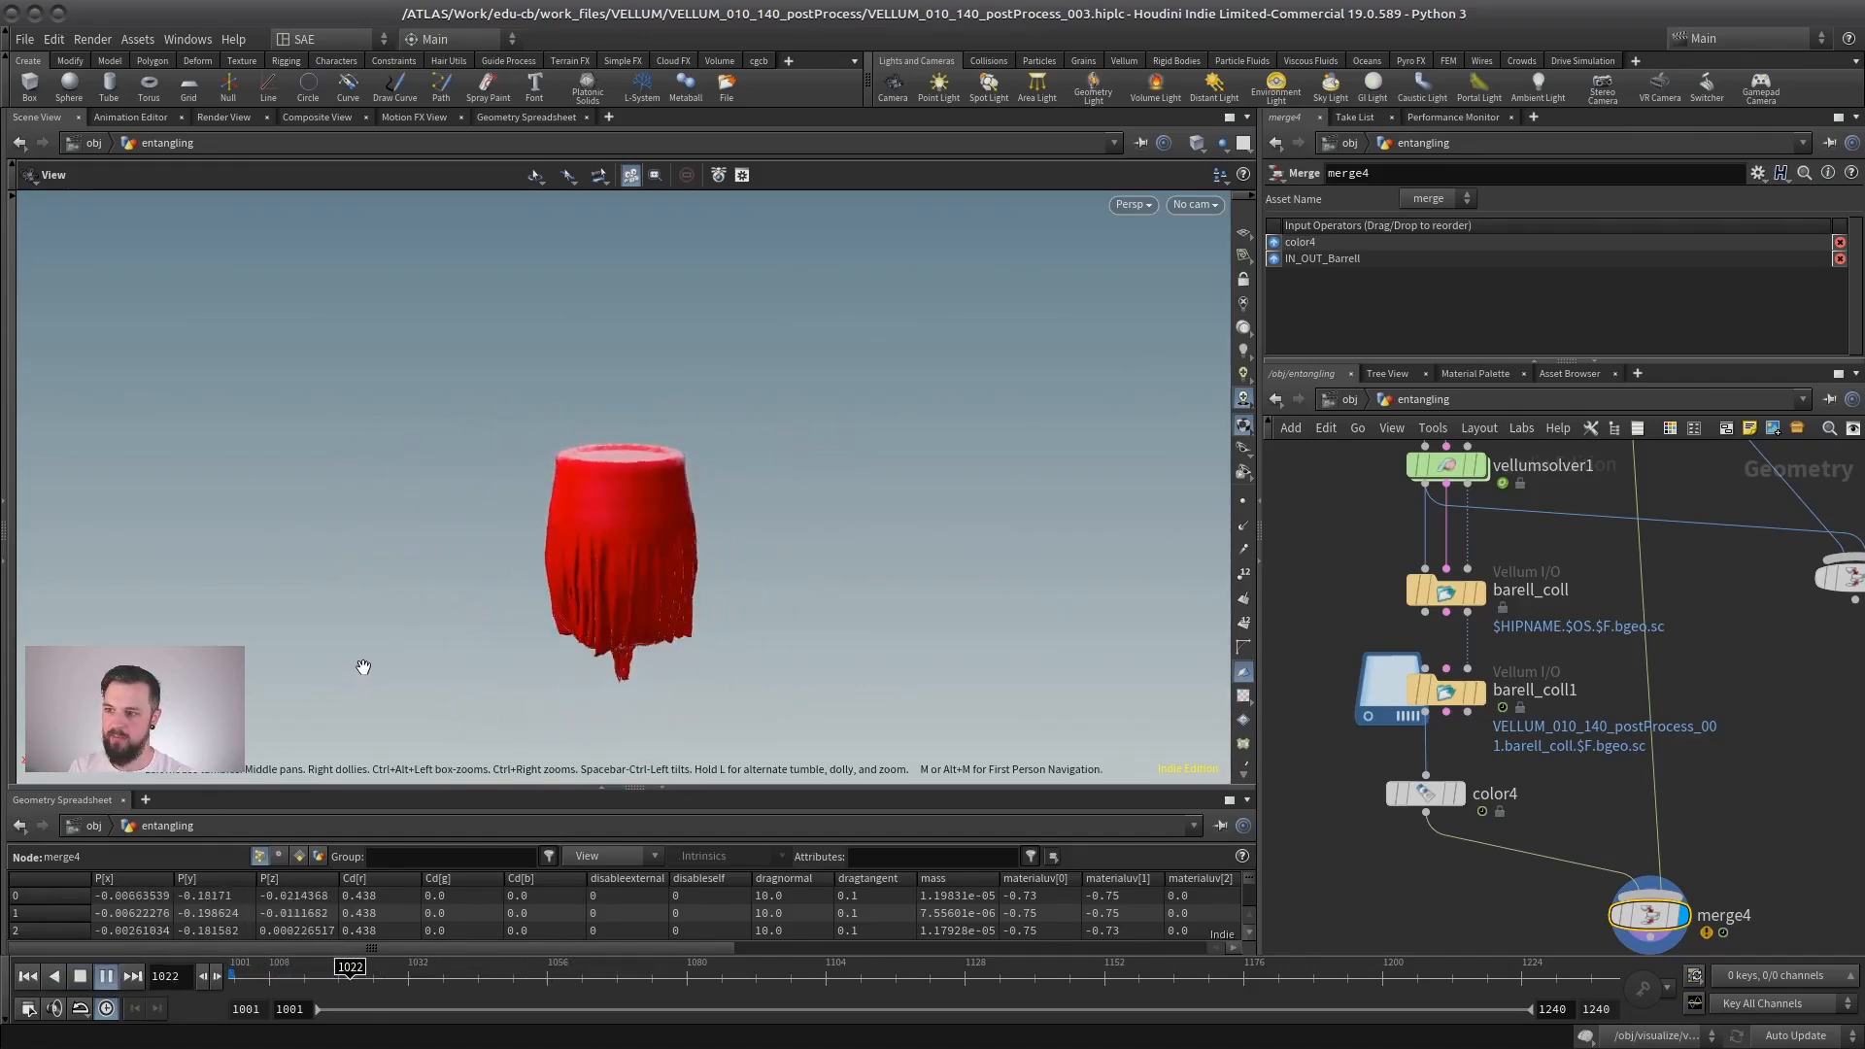
pyautogui.click(80, 981)
# - Inspect the cloth's mesh around the barrel rim in wireframe and return to the first frame
pyautogui.moveTo(462, 595); pyautogui.dragTo(999, 524, button='right')
pyautogui.moveTo(999, 525); pyautogui.dragTo(767, 539)
pyautogui.press('w')
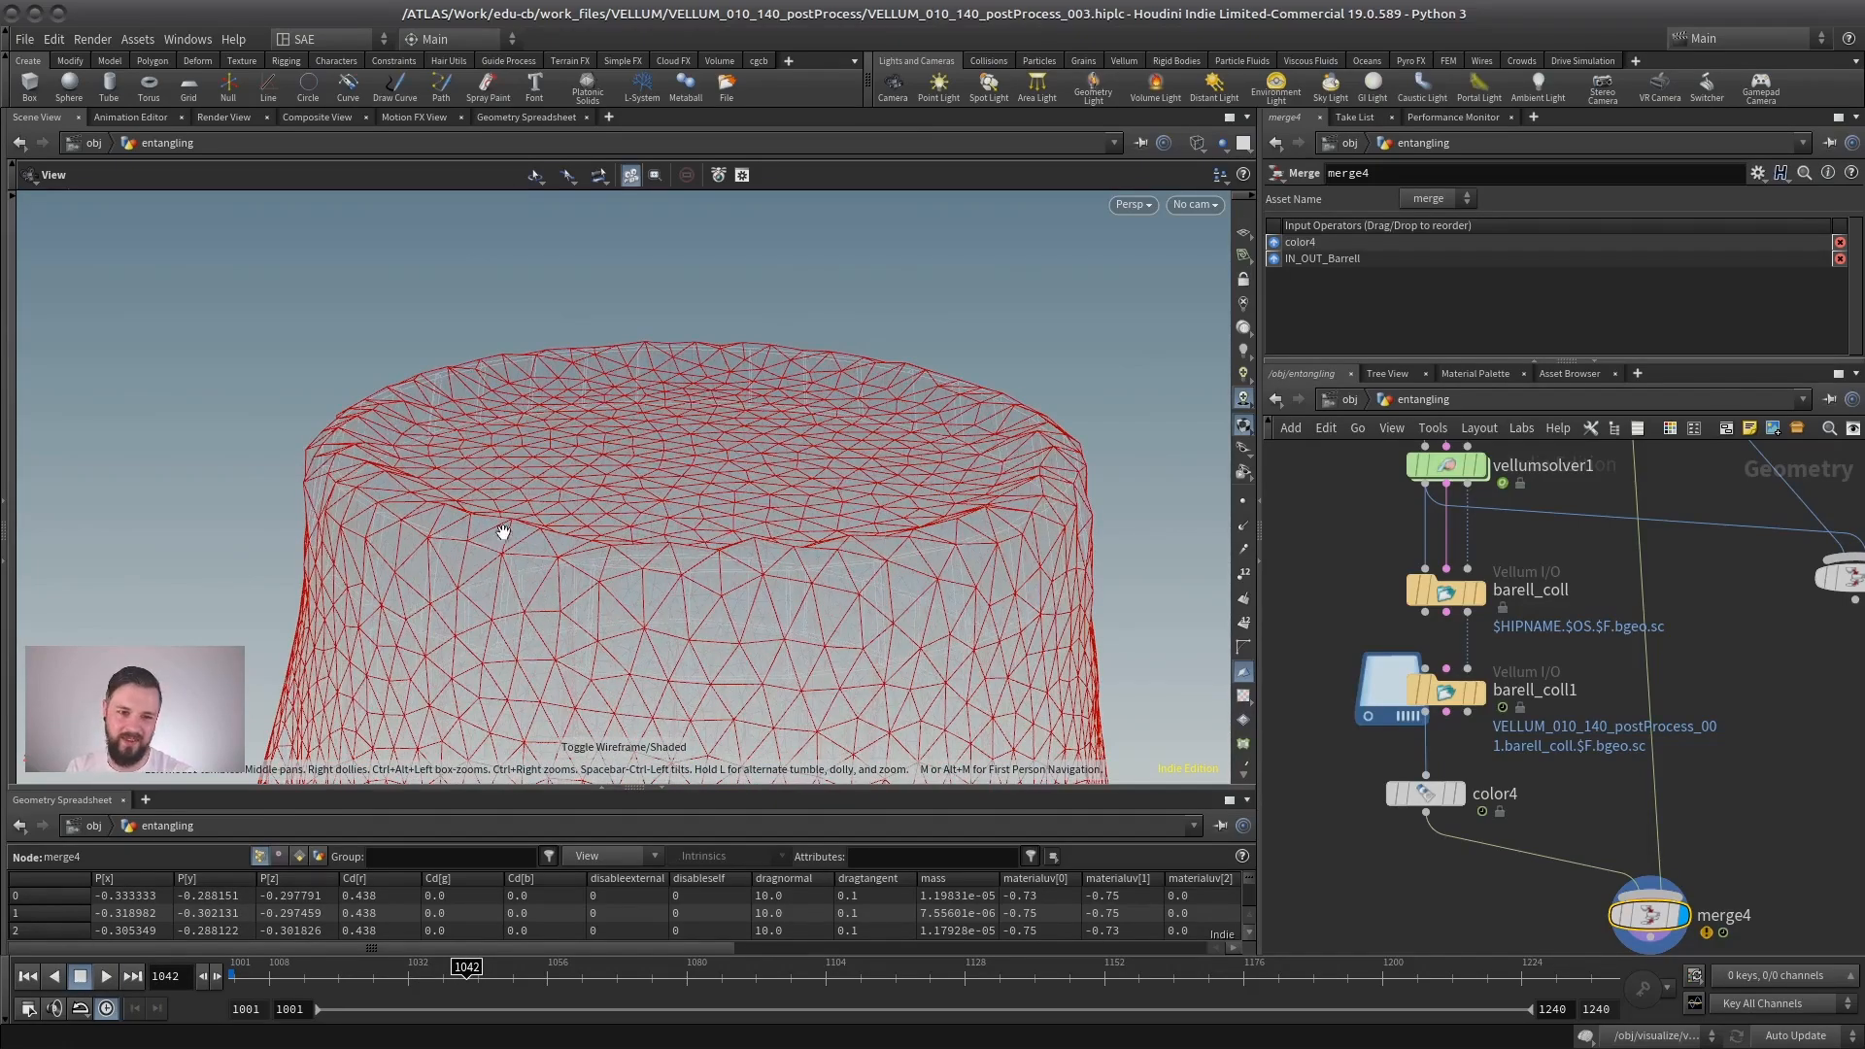
pyautogui.click(27, 976)
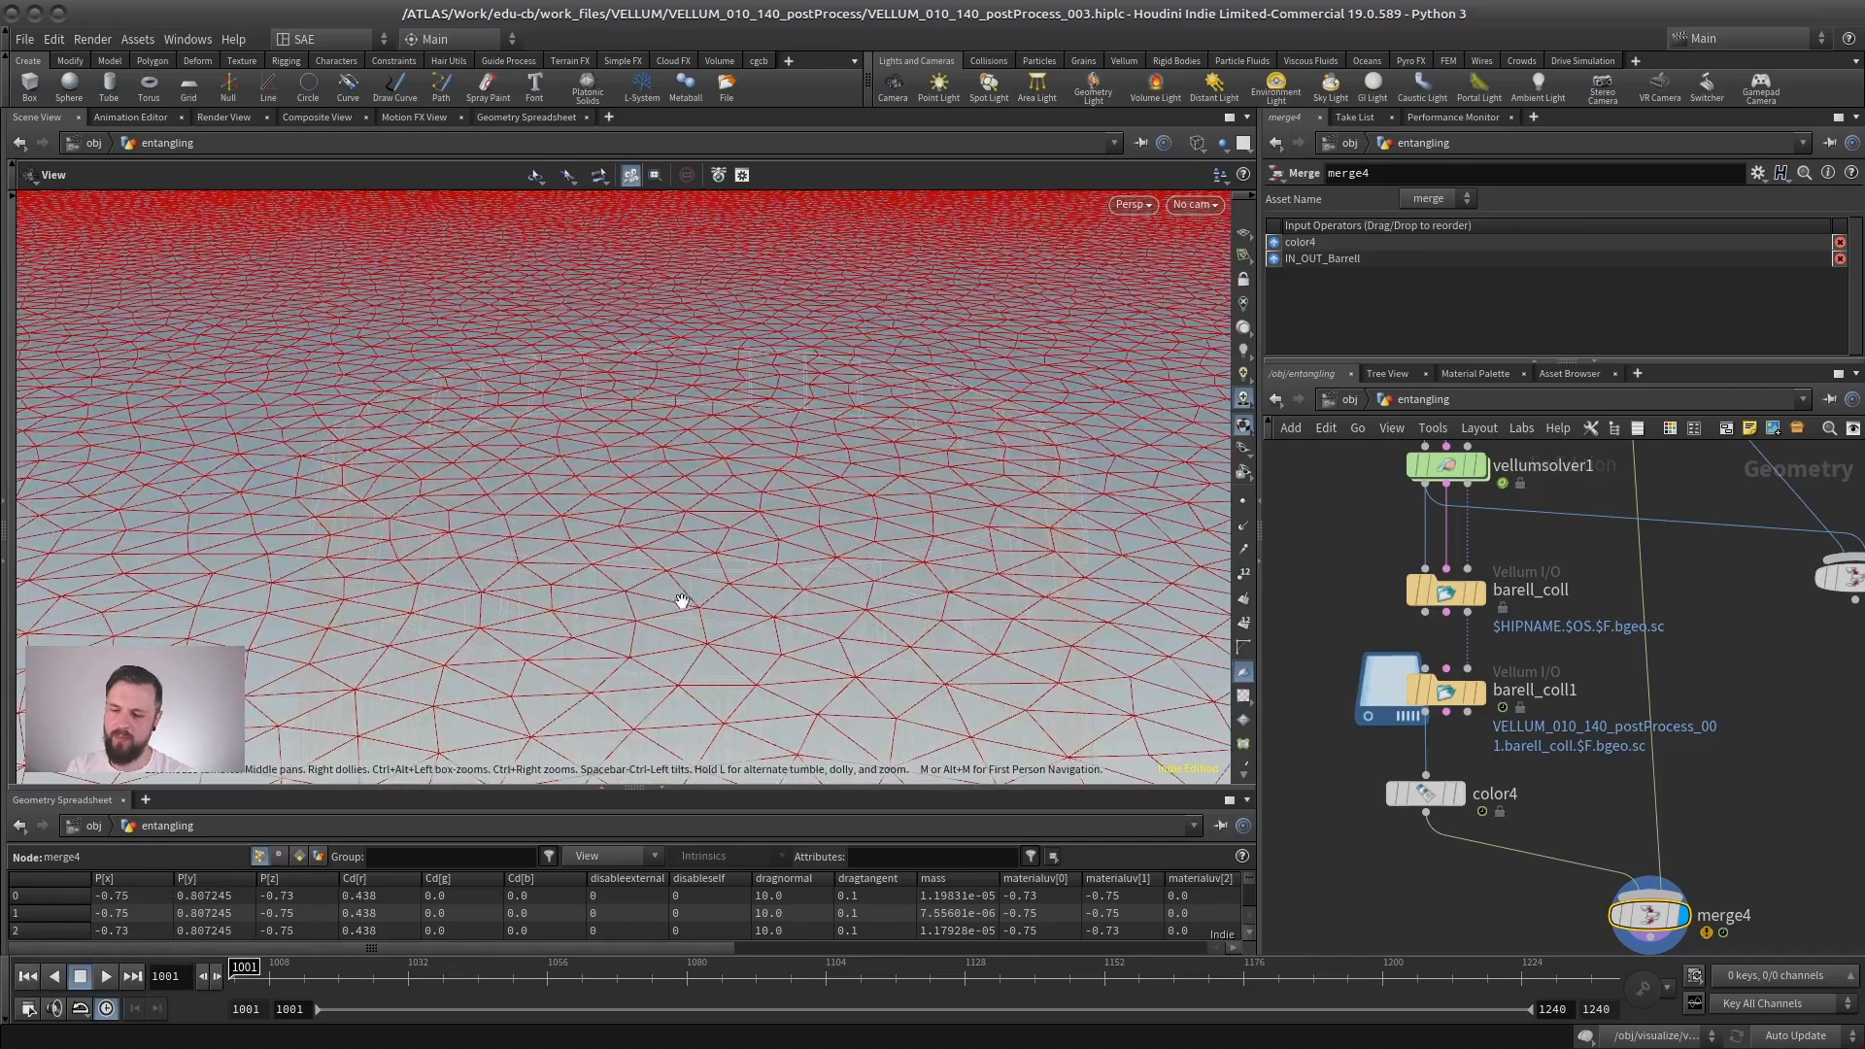
# - Leave the wireframe display and play the cloth falling over the barrel from frame 1001, stopping at frame 1057
pyautogui.moveTo(734, 577); pyautogui.dragTo(608, 566, button='right')
pyautogui.press('w')
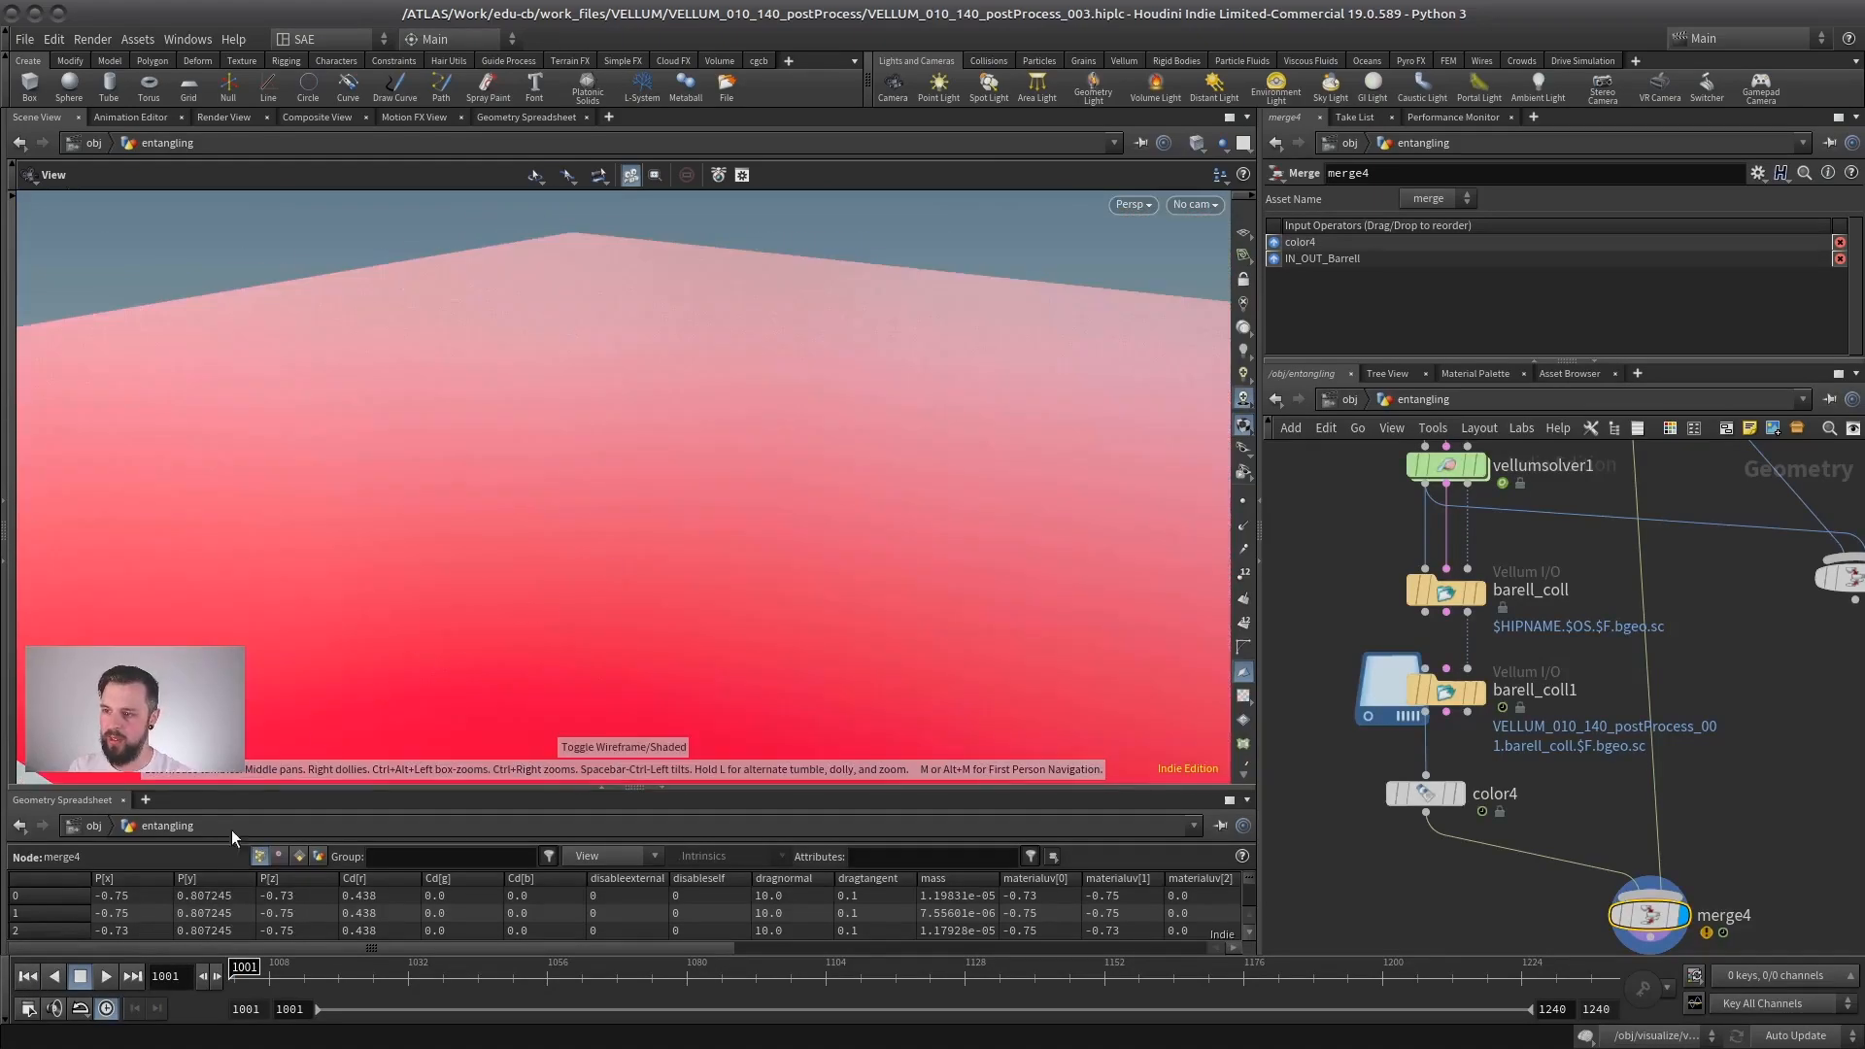
pyautogui.click(107, 976)
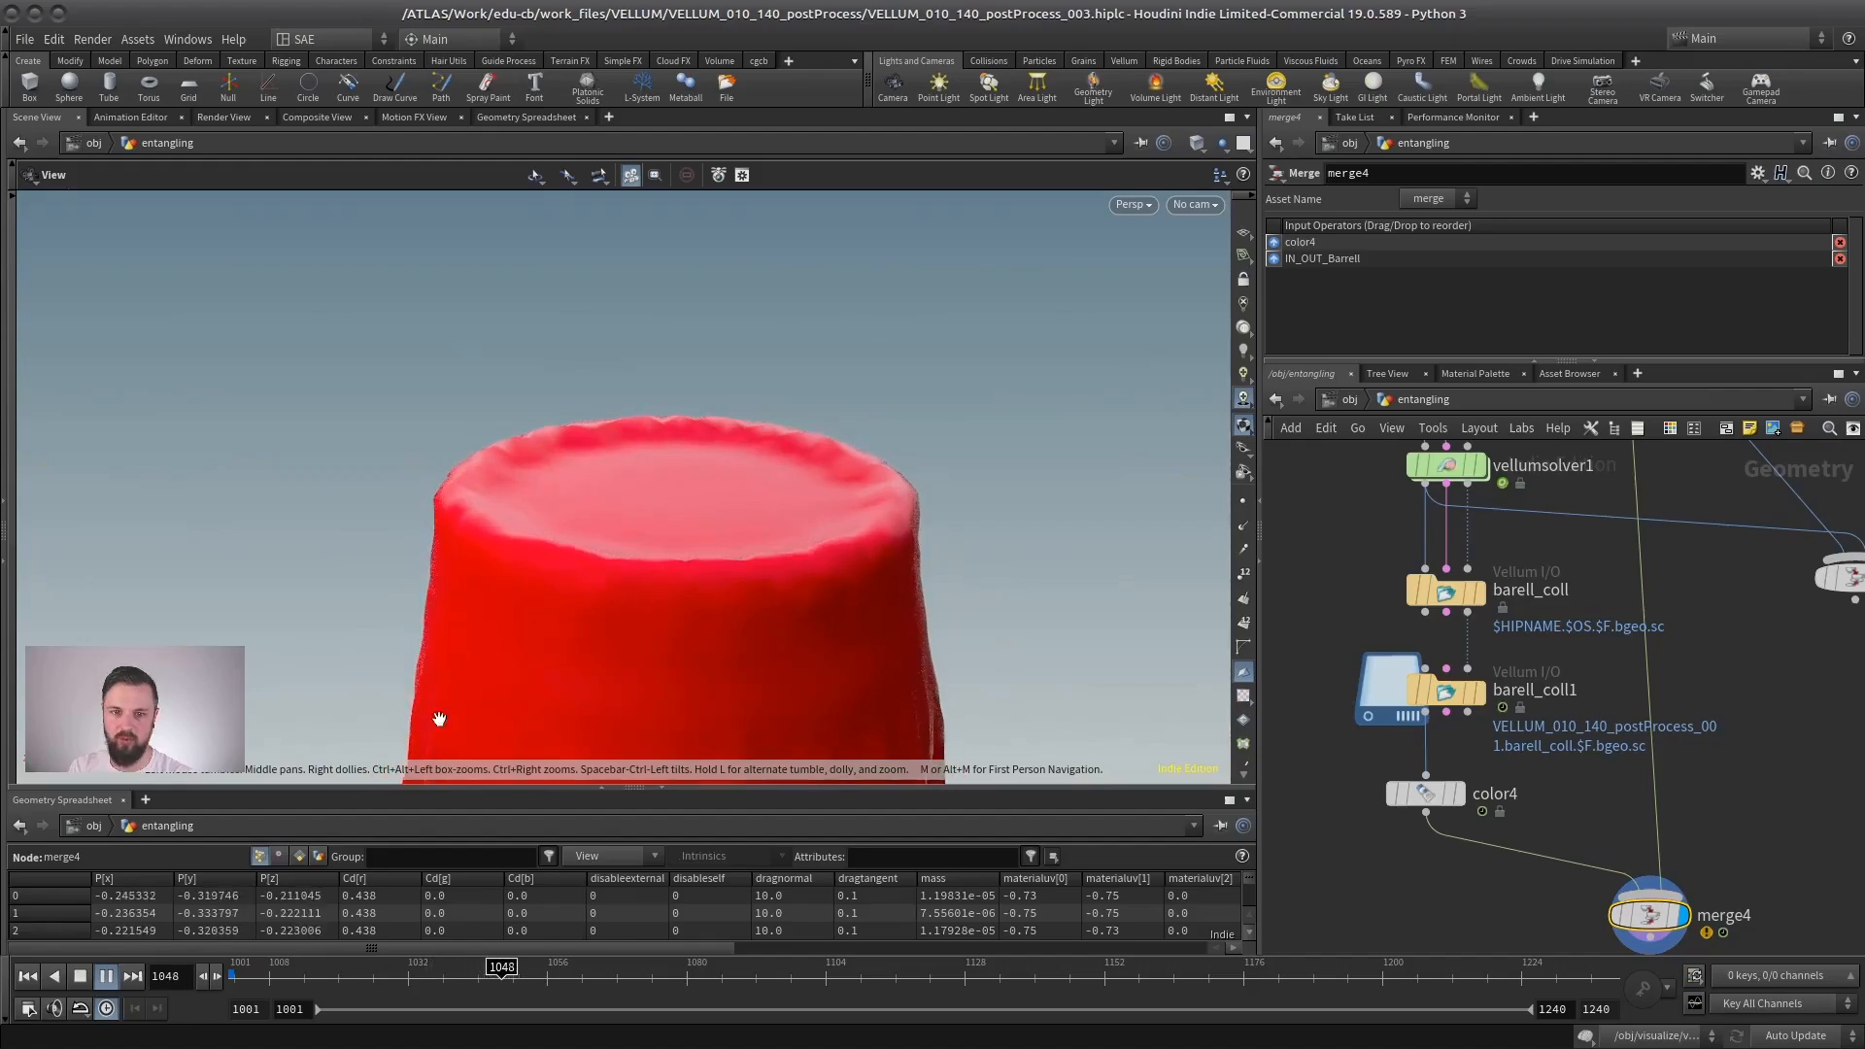
pyautogui.moveTo(1583, 825)
pyautogui.mouseDown(button='middle')
pyautogui.moveTo(1443, 751)
pyautogui.moveTo(1570, 822)
pyautogui.mouseUp(button='middle')
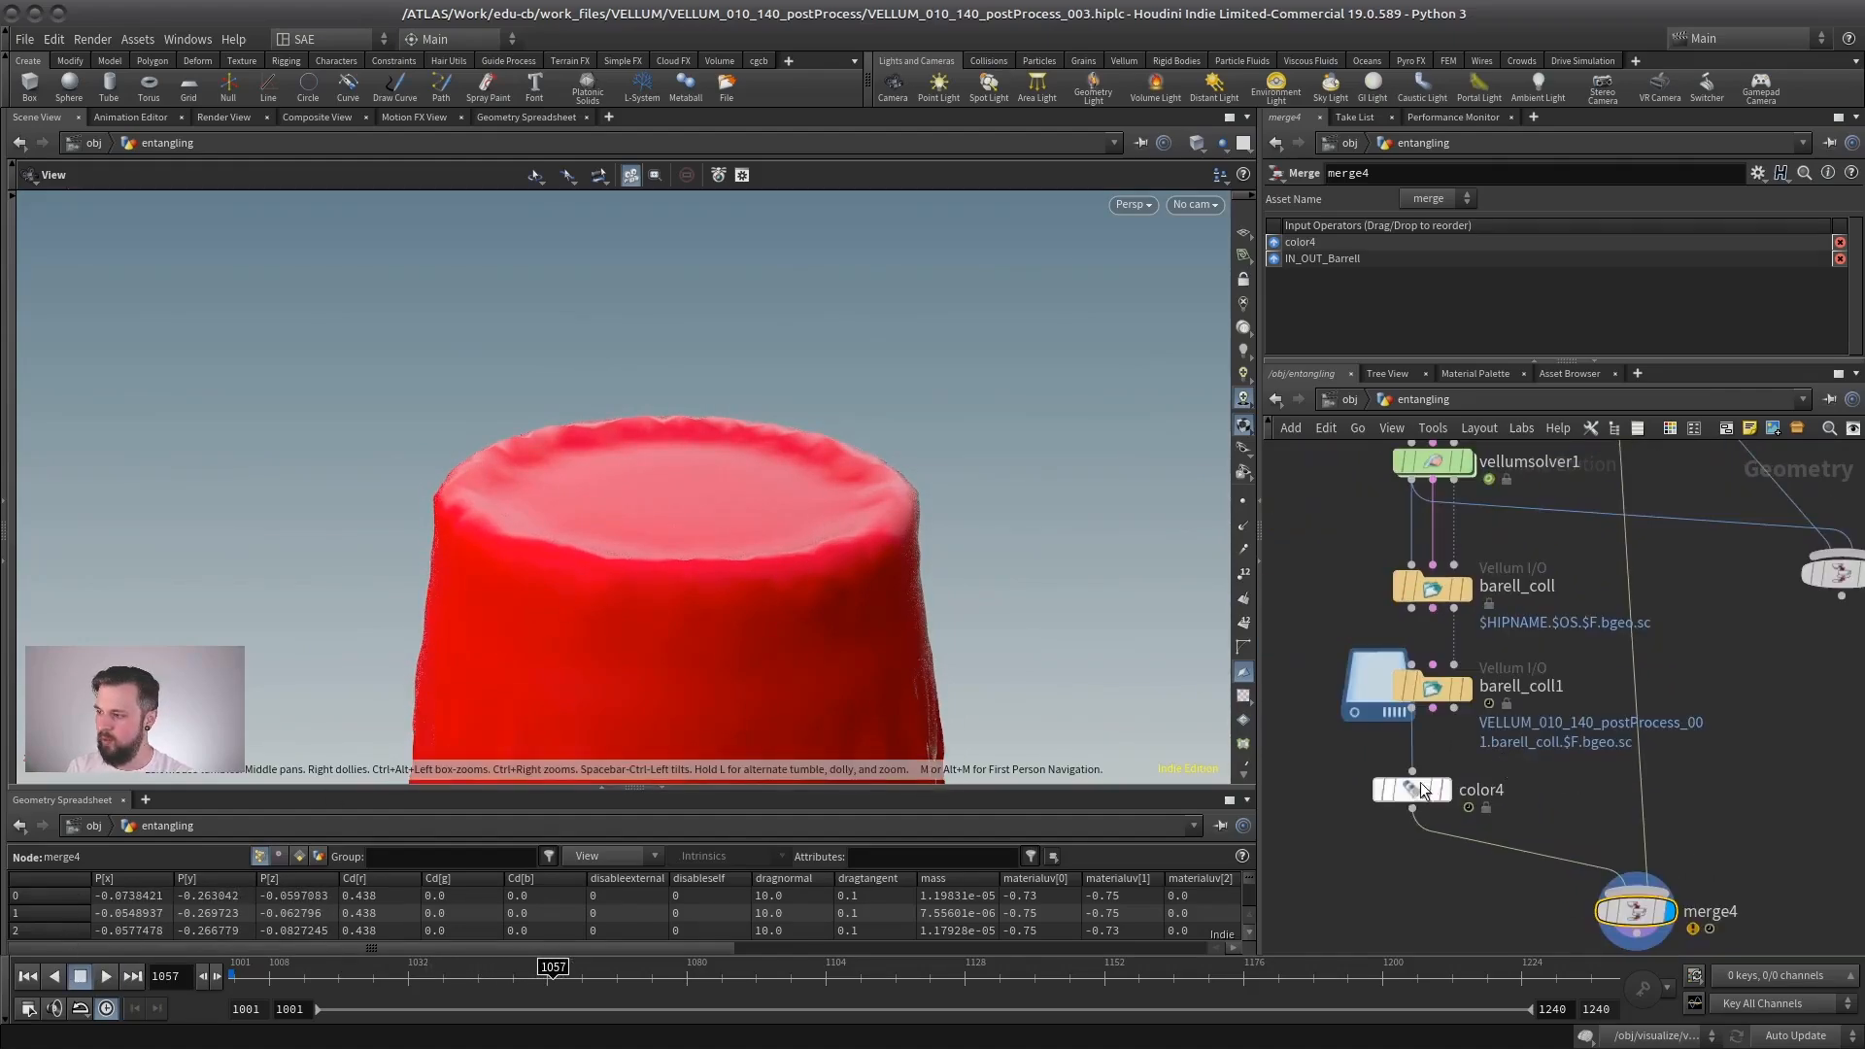
# - Insert a Vellum Post-Process node between color4 and merge4, and wire barell_coll1's constraint output into its Constraint Geometry input
pyautogui.moveTo(1418, 806); pyautogui.dragTo(1430, 726, button='middle')
pyautogui.moveTo(1423, 711); pyautogui.dragTo(1356, 693)
pyautogui.press('Tab')
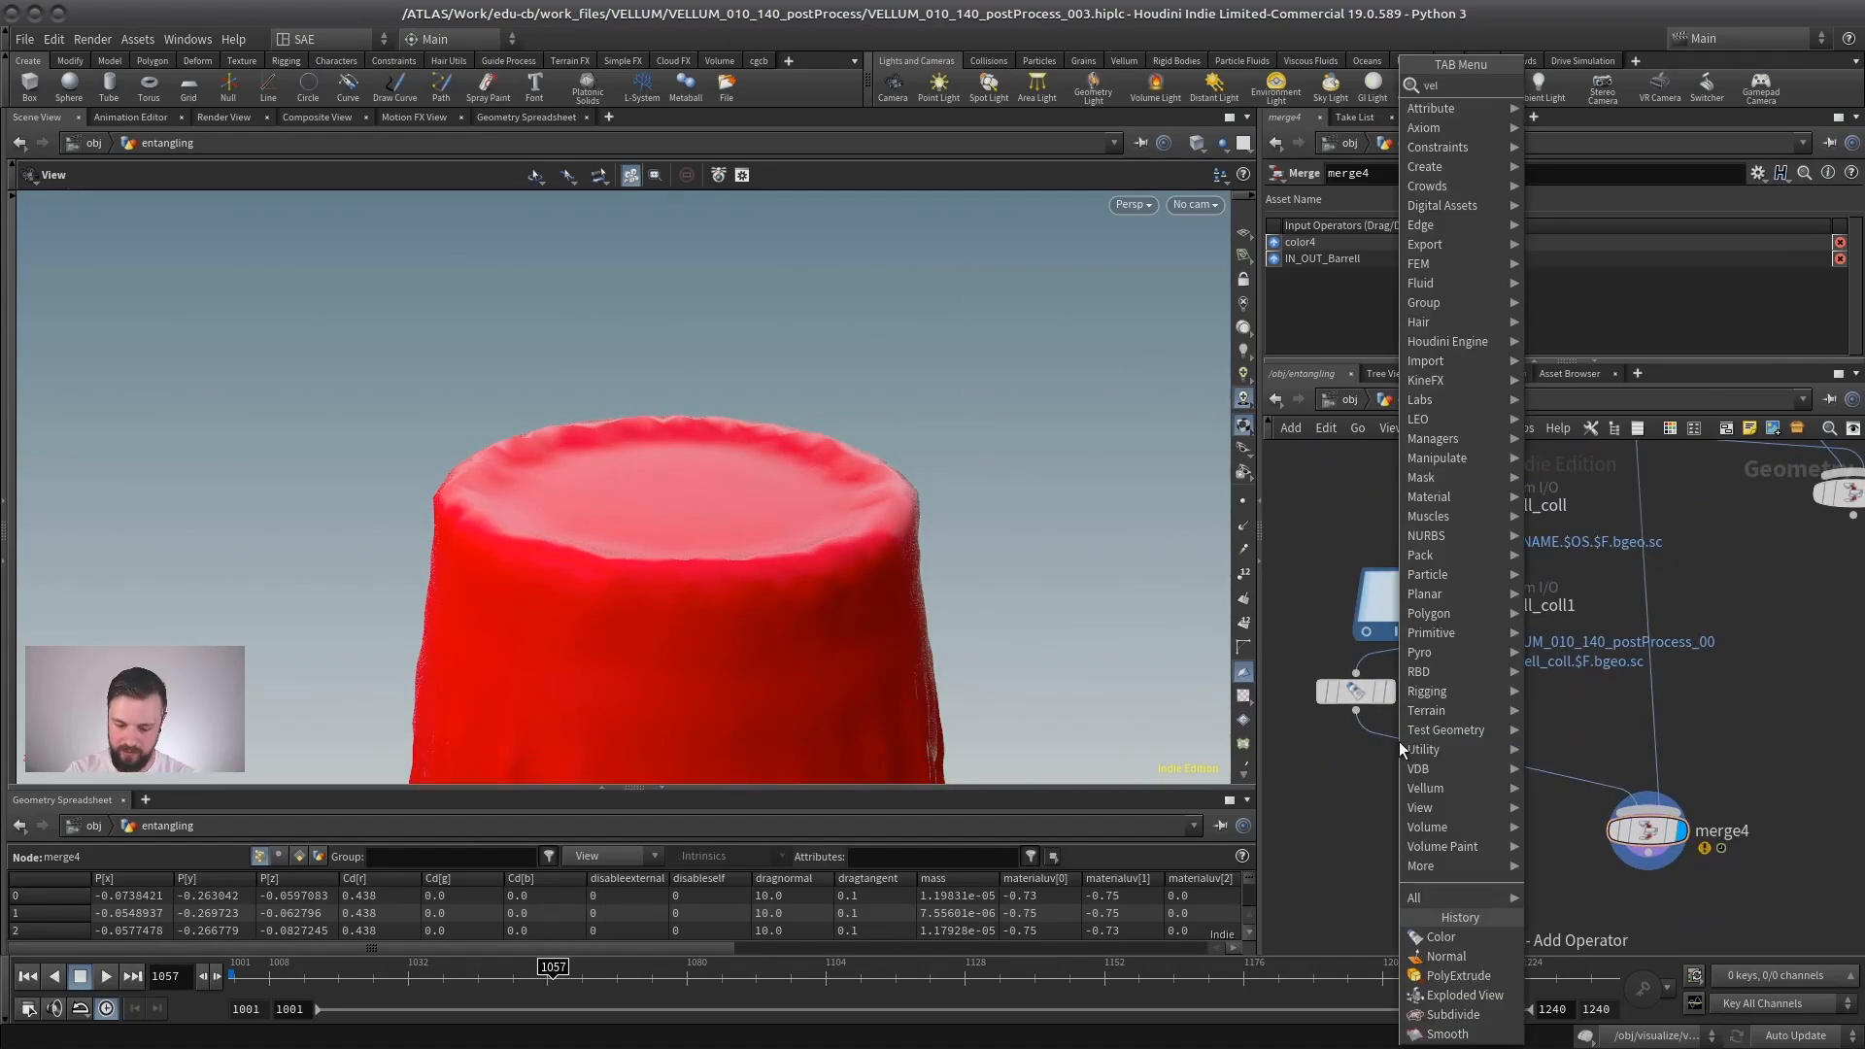
pyautogui.write('vellum pos')
pyautogui.press('Return')
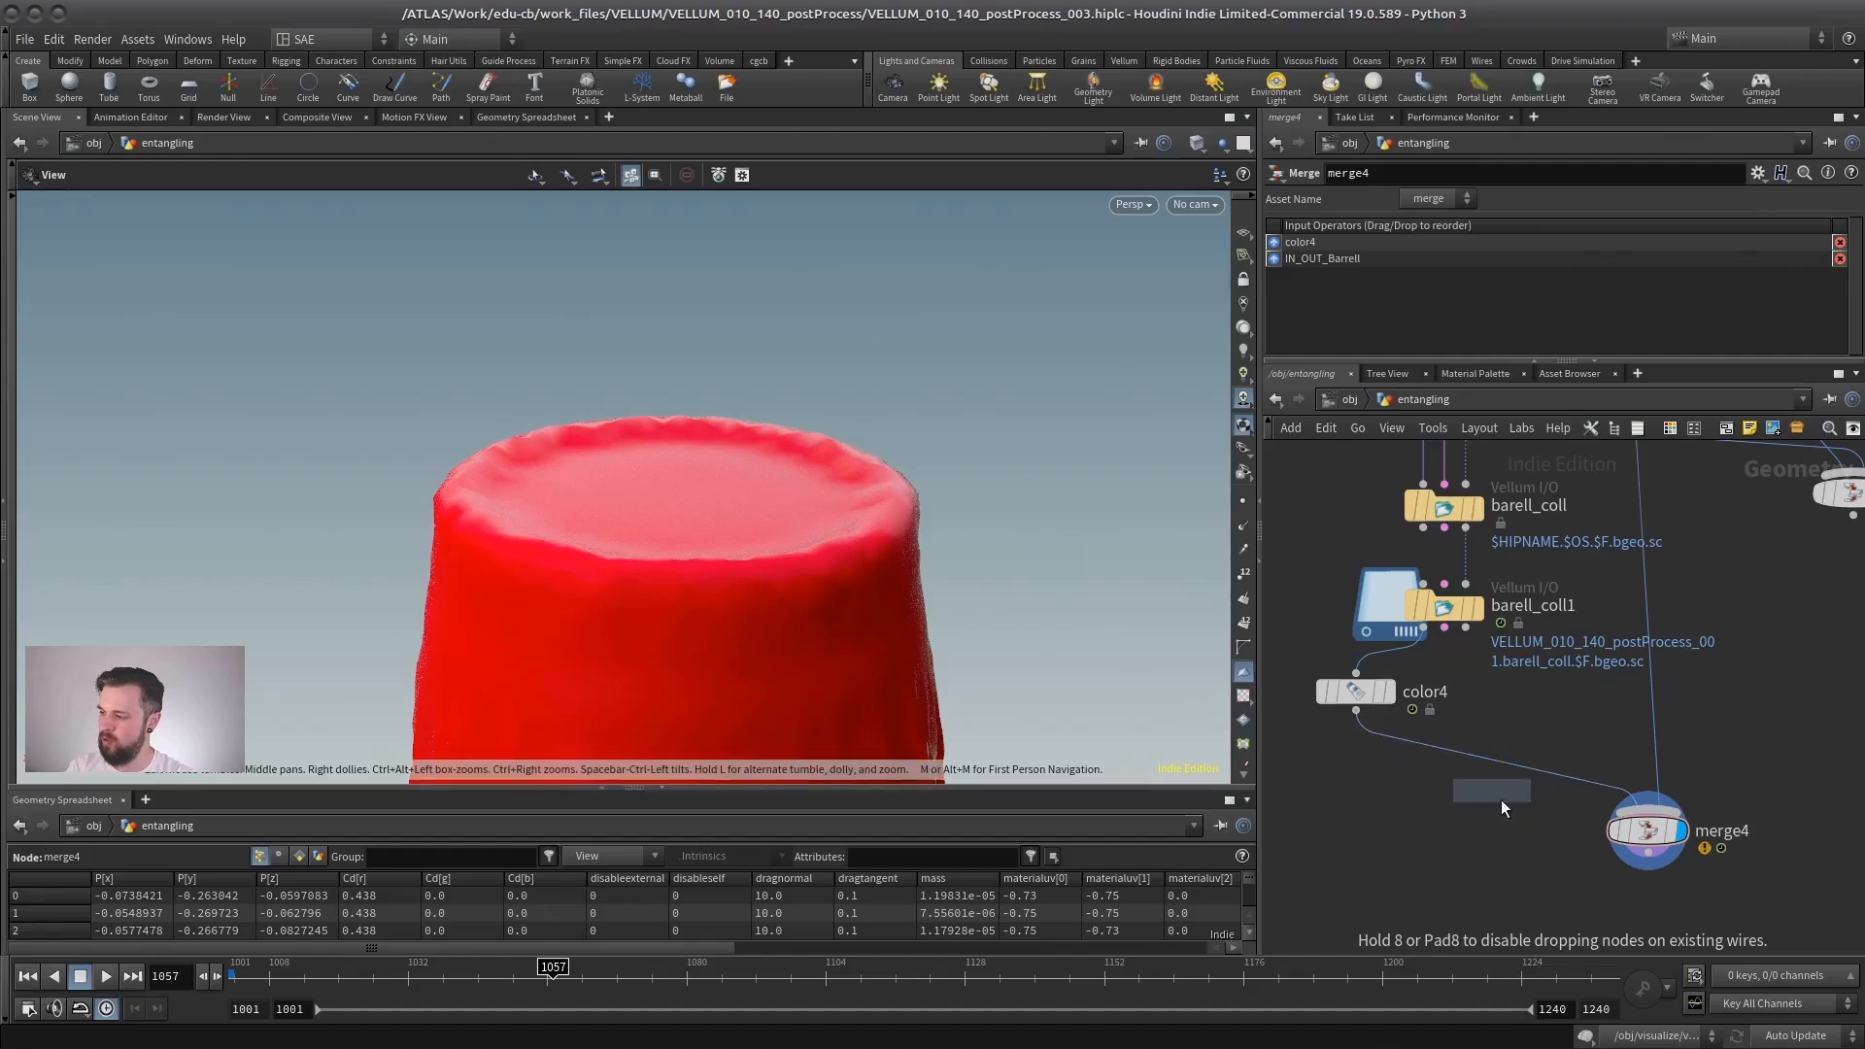
pyautogui.click(1444, 785)
pyautogui.click(1444, 629)
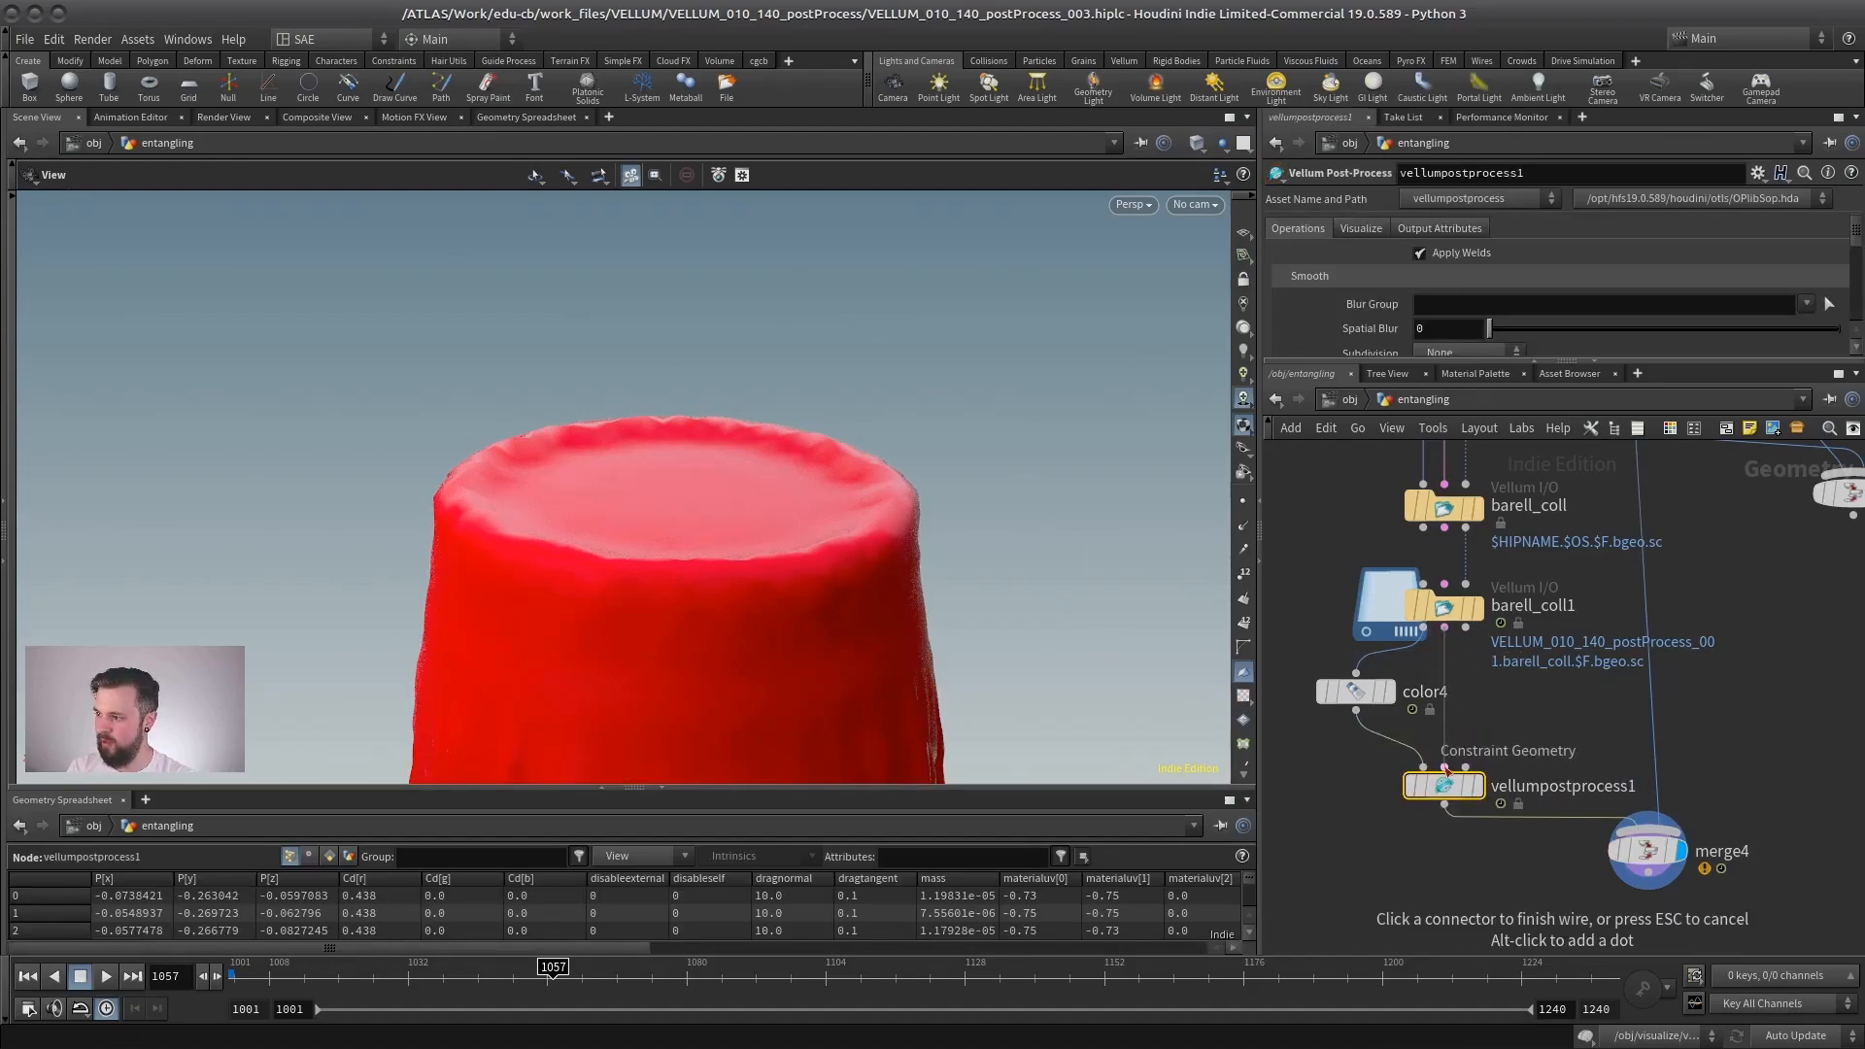
pyautogui.click(1444, 767)
# - Set the post-process Subdivision to Catmull-Clark, display the node, and try the Spatial Blur before returning it to 0
pyautogui.click(1461, 352)
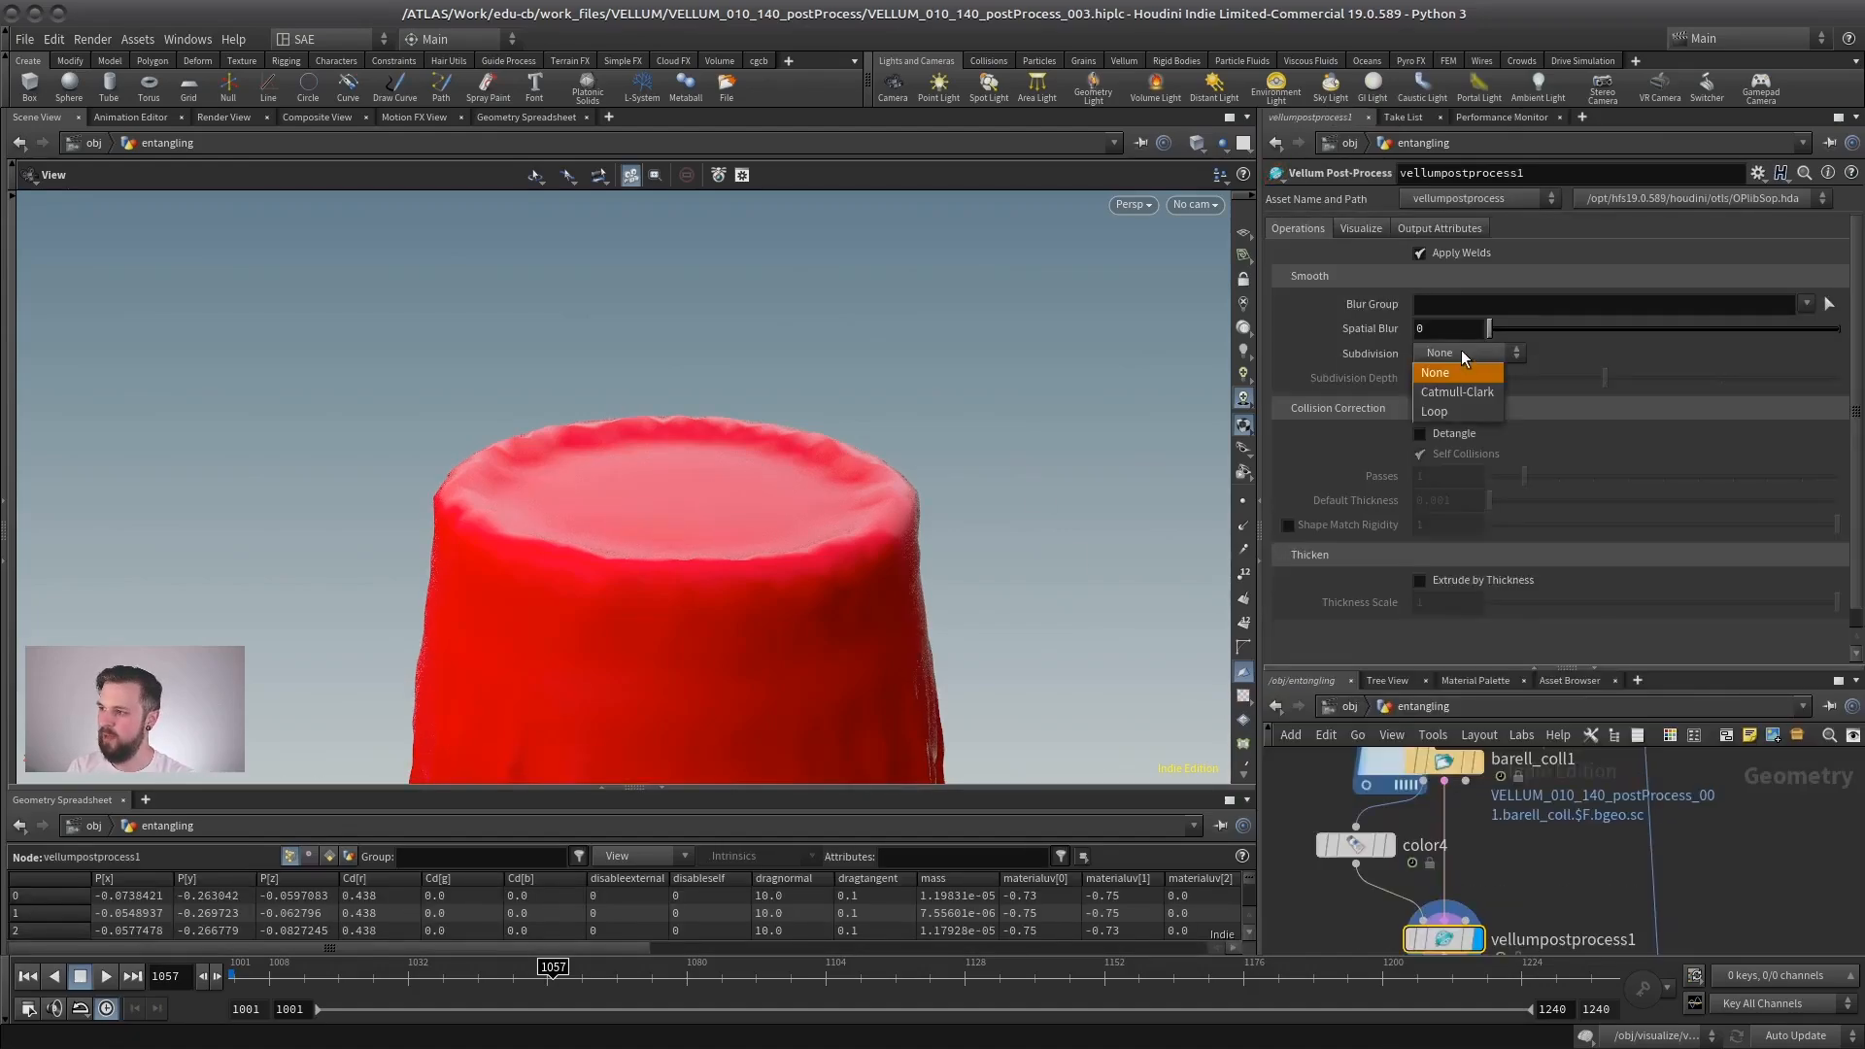
pyautogui.click(1459, 391)
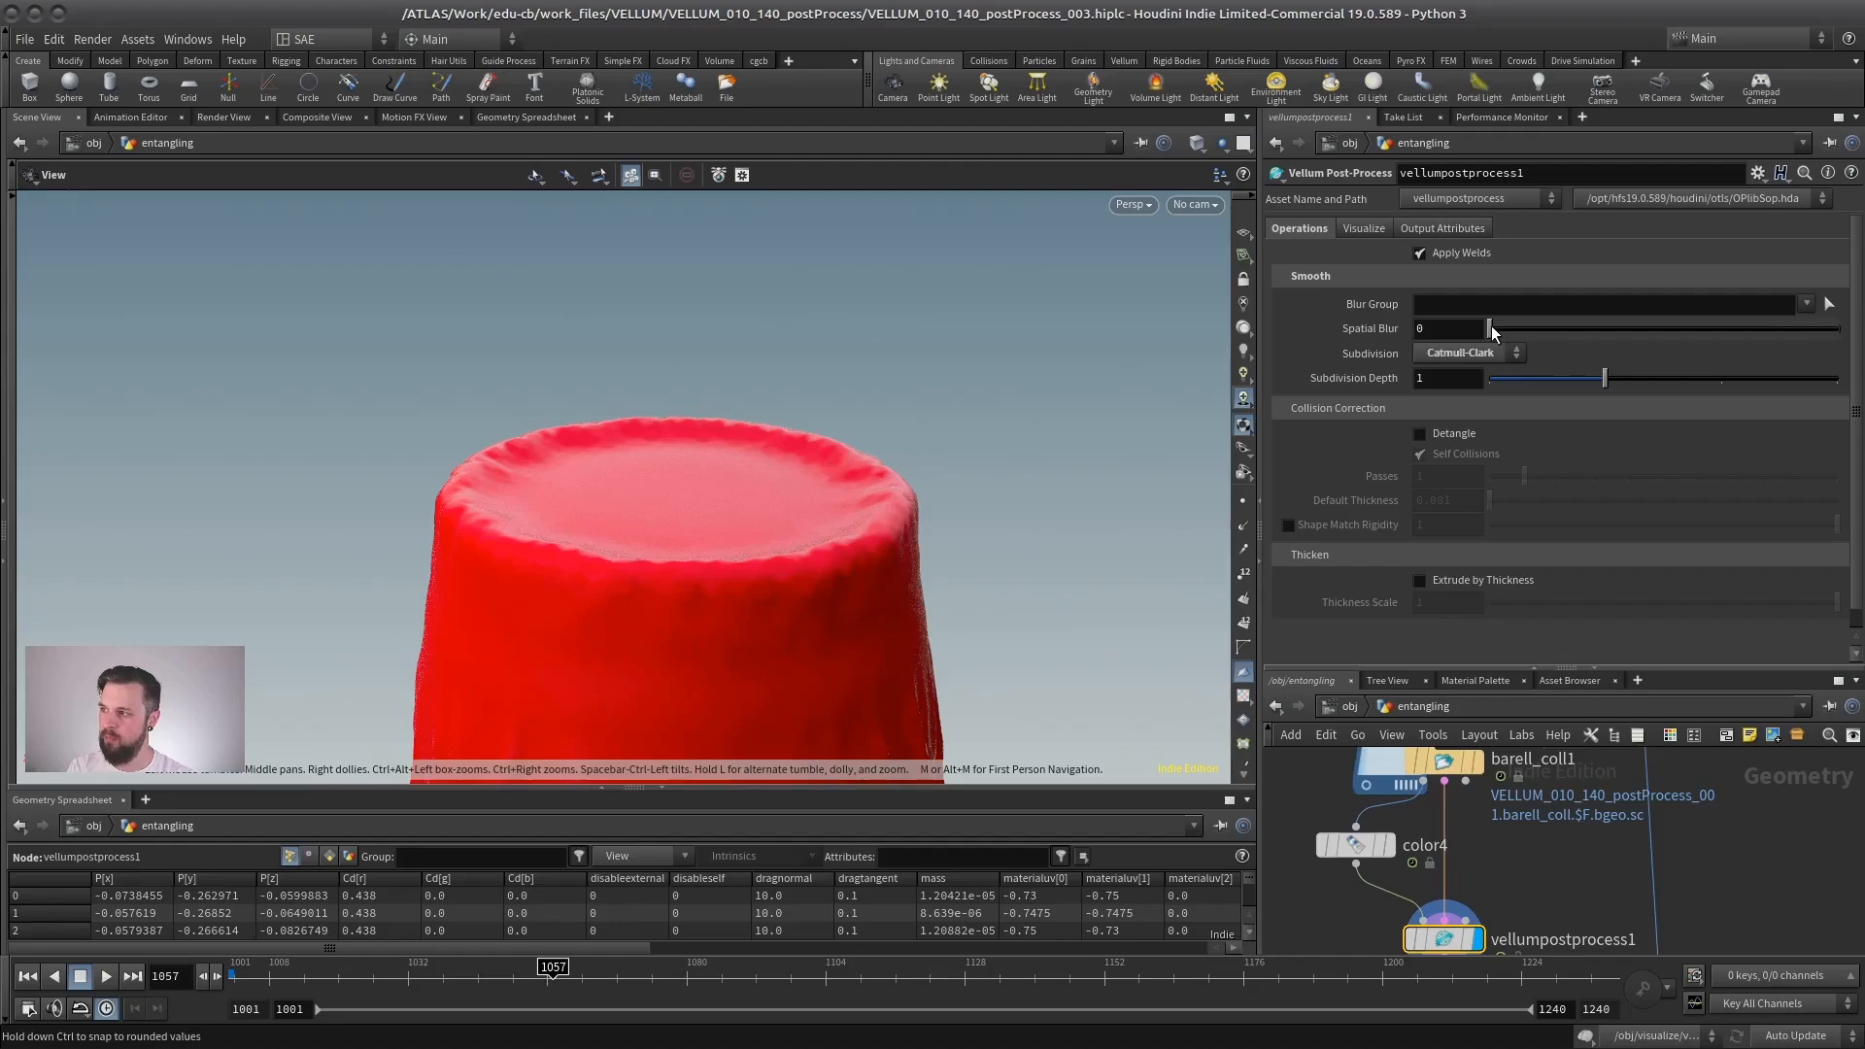
pyautogui.moveTo(1488, 328); pyautogui.dragTo(1497, 335)
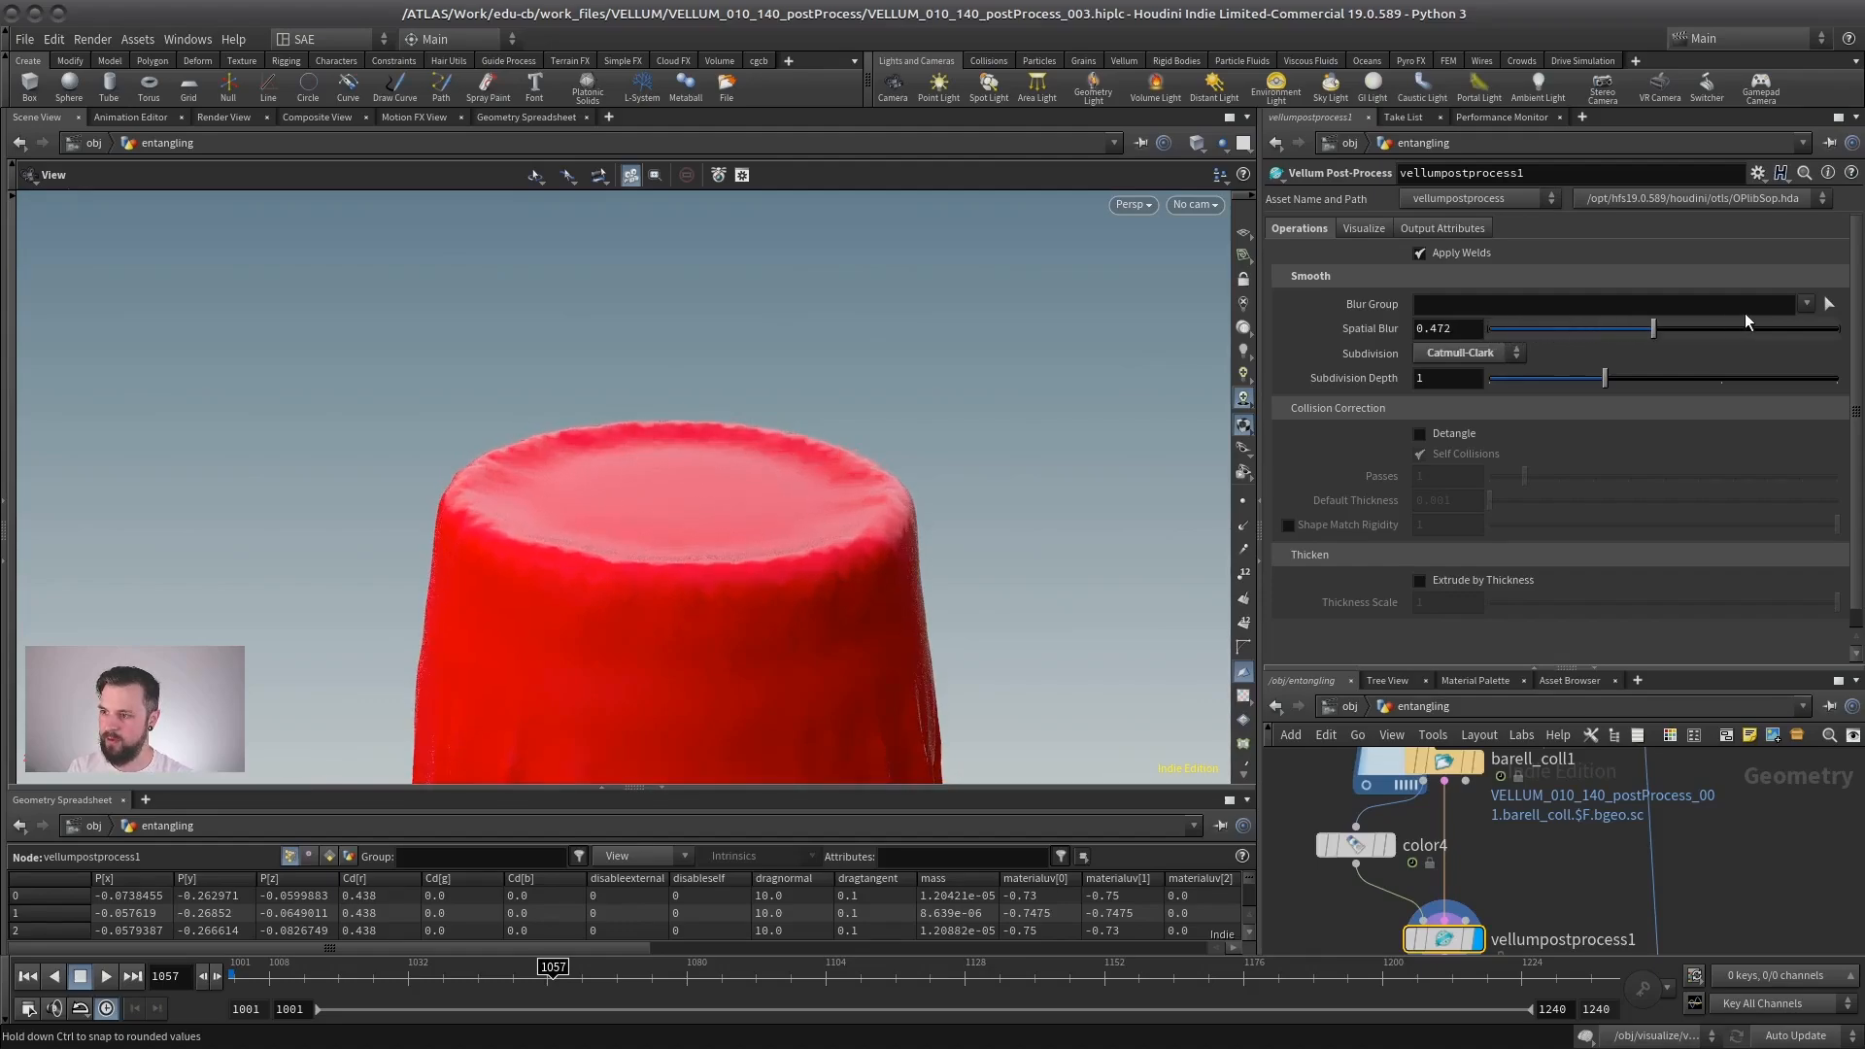
pyautogui.moveTo(1745, 314); pyautogui.dragTo(1700, 325)
# - Examine the folds and barrel rim of the subdivided, unblurred cloth from several angles
pyautogui.moveTo(723, 566); pyautogui.dragTo(890, 512, button='middle')
pyautogui.moveTo(890, 512); pyautogui.dragTo(987, 454, button='right')
pyautogui.moveTo(987, 454); pyautogui.dragTo(705, 534, button='middle')
pyautogui.moveTo(702, 528); pyautogui.dragTo(770, 500)
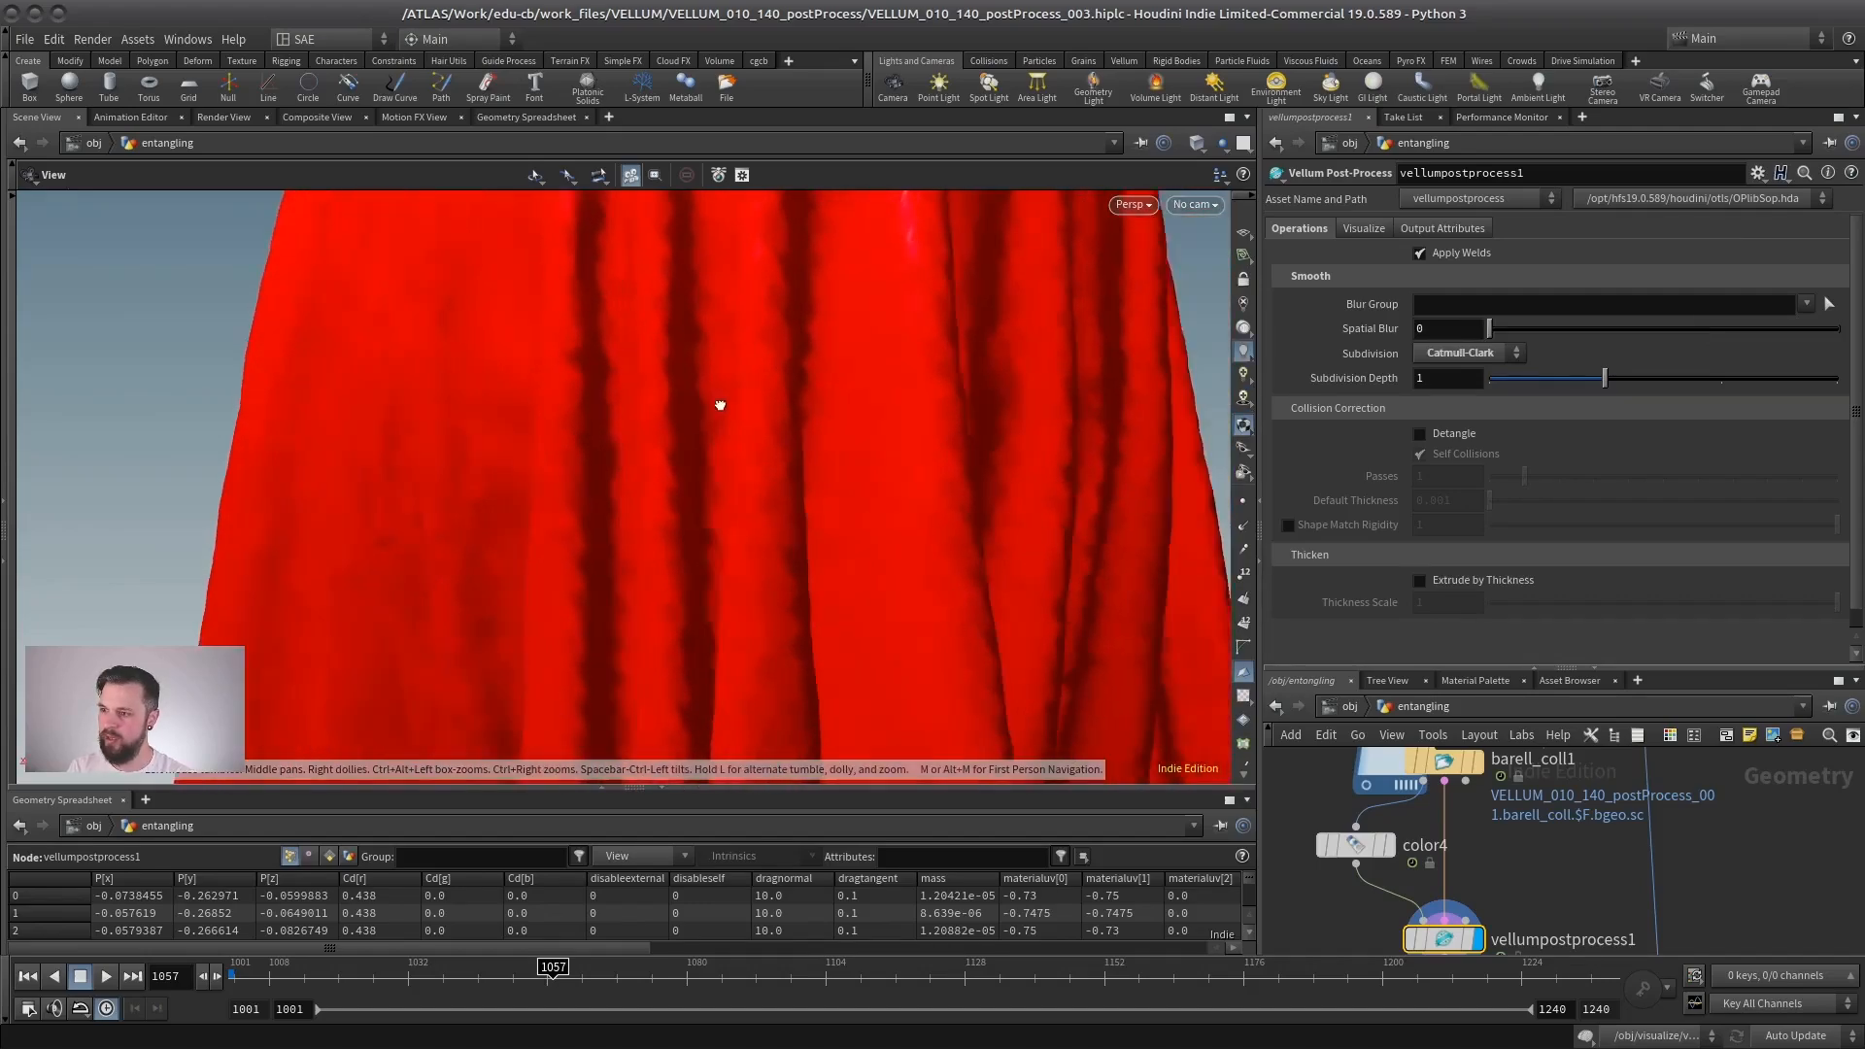
pyautogui.moveTo(717, 405); pyautogui.dragTo(676, 541, button='right')
pyautogui.moveTo(676, 541); pyautogui.dragTo(837, 458)
pyautogui.moveTo(837, 457); pyautogui.dragTo(508, 521, button='right')
pyautogui.moveTo(508, 520); pyautogui.dragTo(686, 537)
pyautogui.moveTo(687, 537); pyautogui.dragTo(671, 477, button='middle')
pyautogui.moveTo(671, 476); pyautogui.dragTo(808, 437)
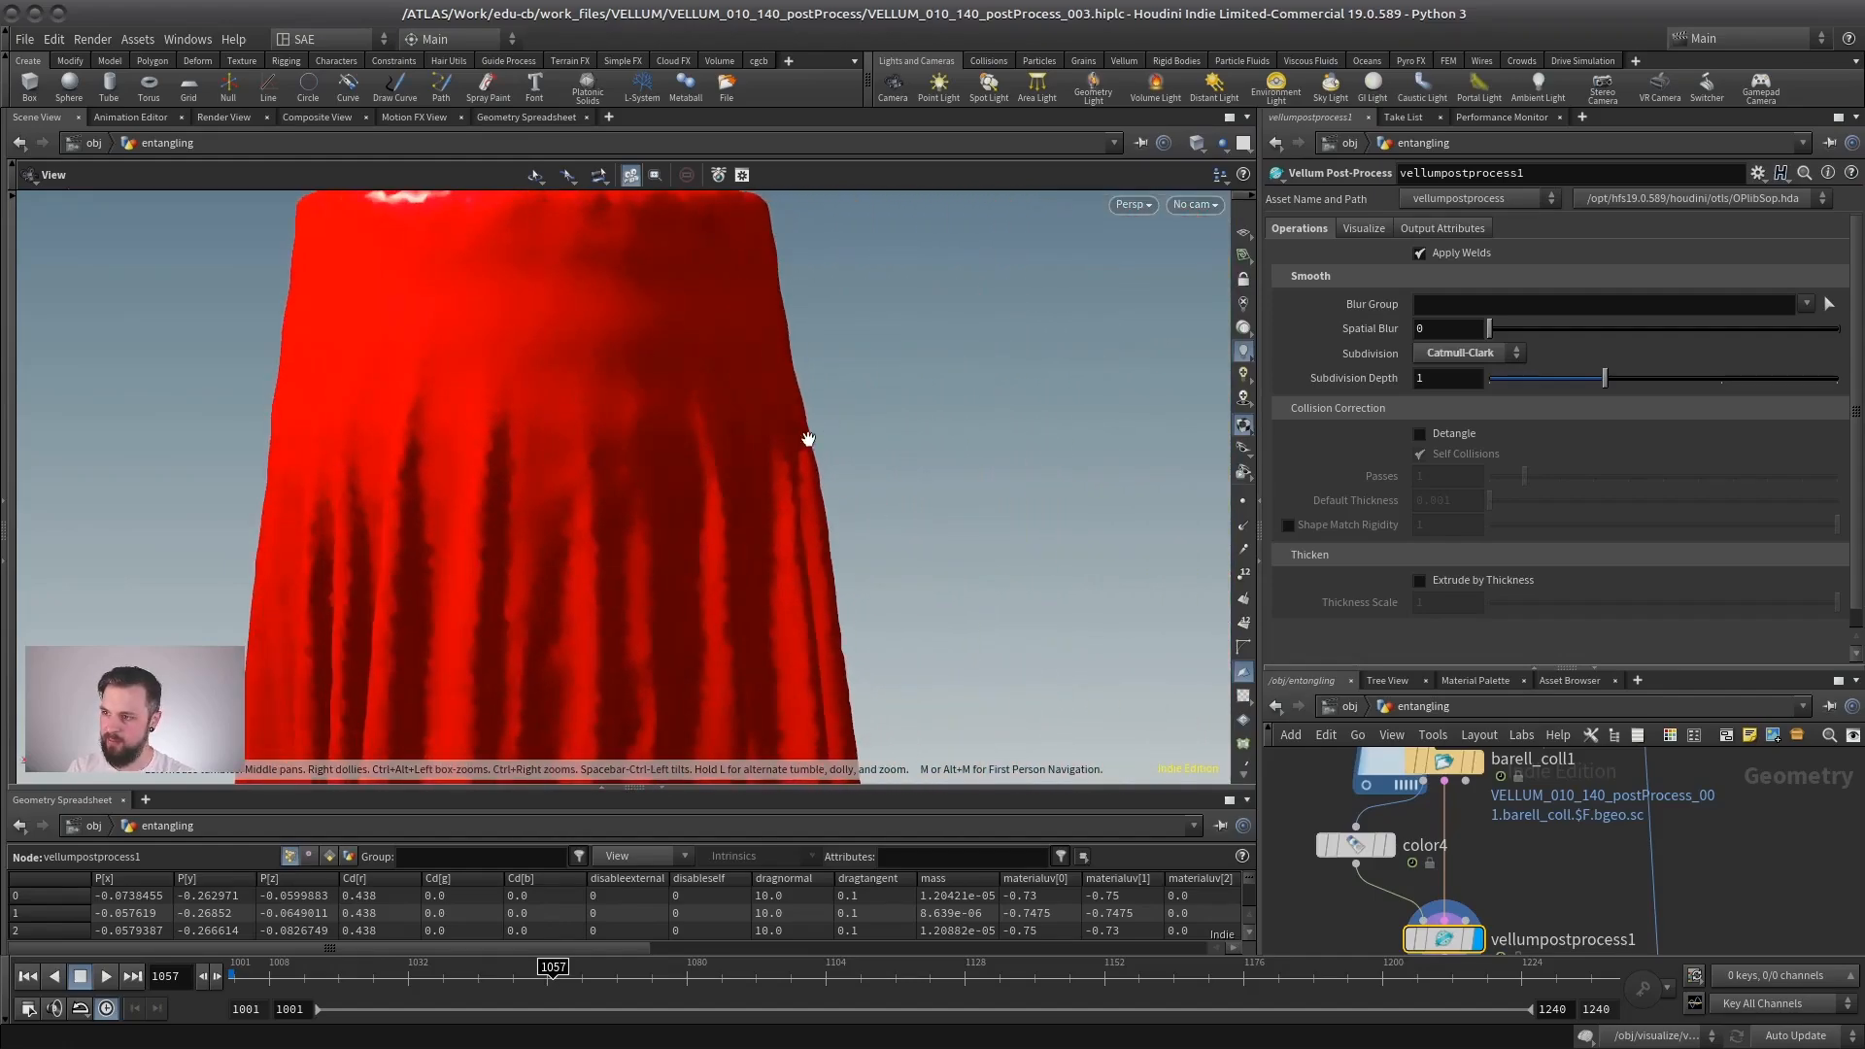
pyautogui.moveTo(808, 437); pyautogui.dragTo(674, 493, button='right')
pyautogui.moveTo(674, 492); pyautogui.dragTo(746, 456)
pyautogui.moveTo(745, 456); pyautogui.dragTo(696, 499, button='middle')
pyautogui.moveTo(696, 499); pyautogui.dragTo(1087, 404, button='right')
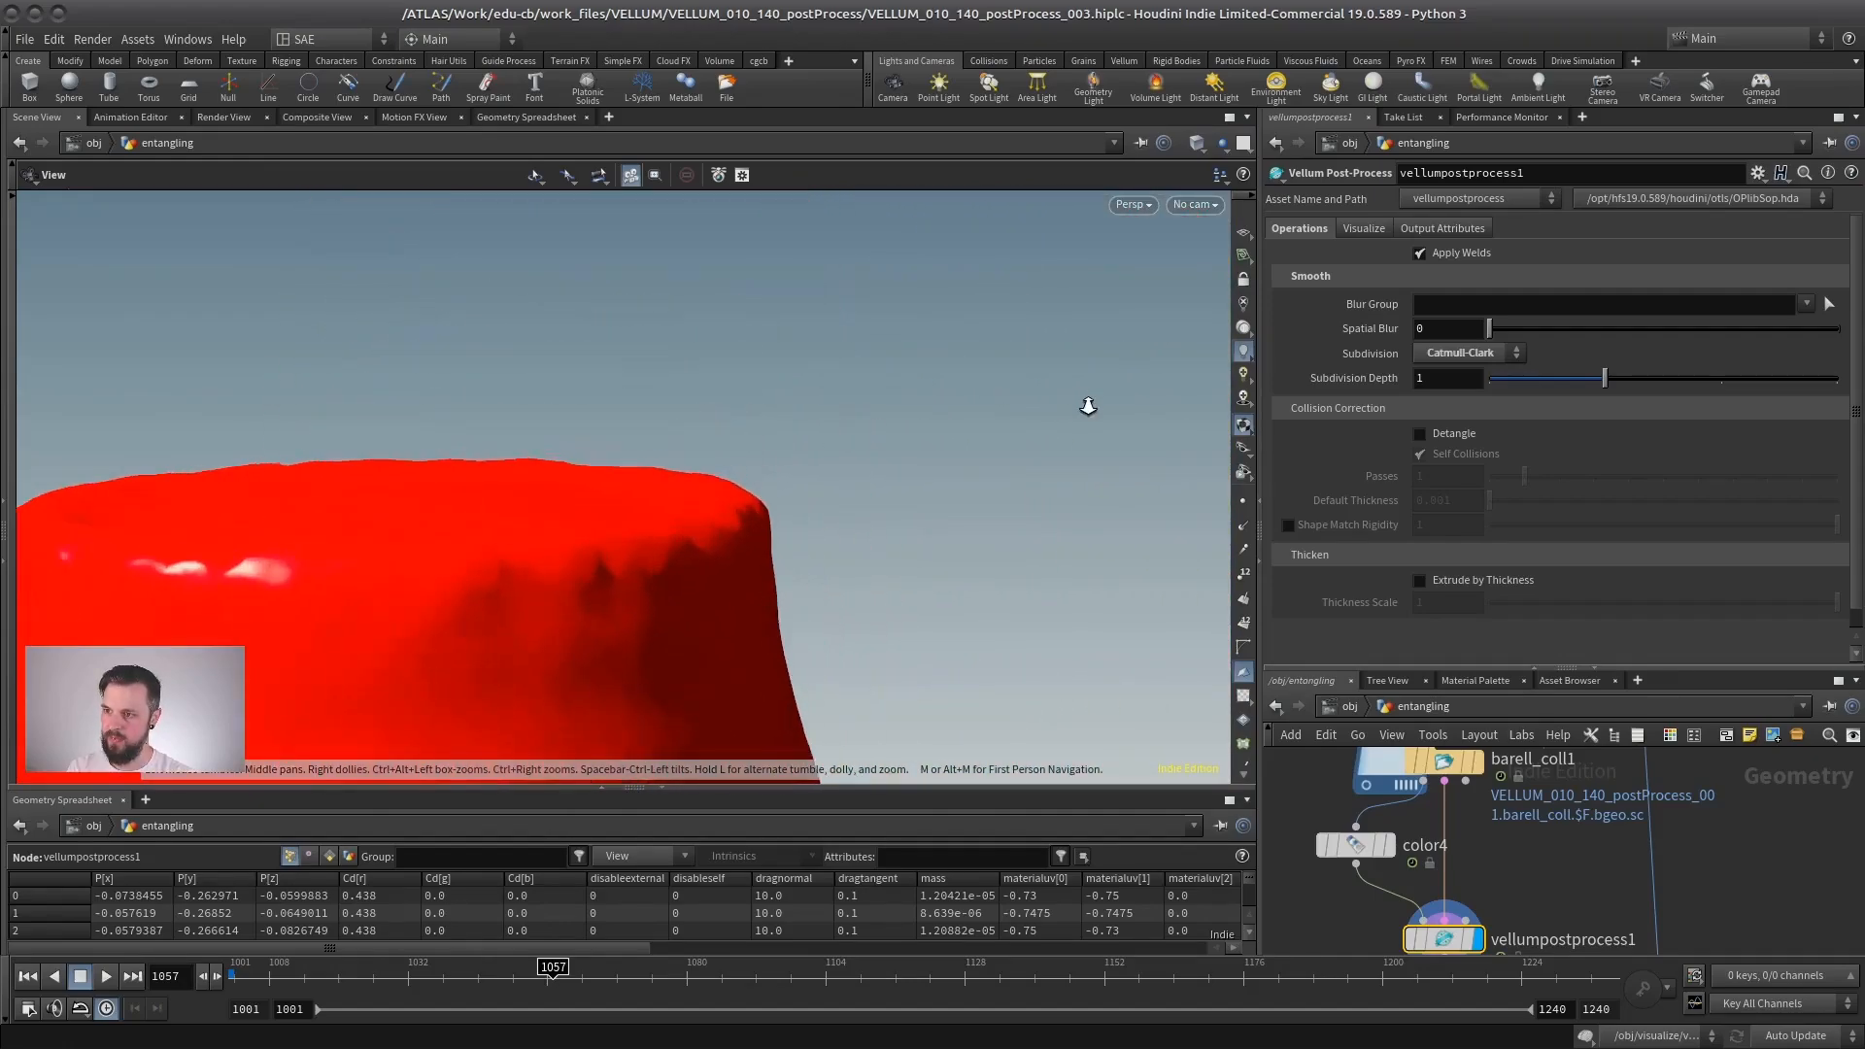
pyautogui.moveTo(1087, 404); pyautogui.dragTo(708, 487)
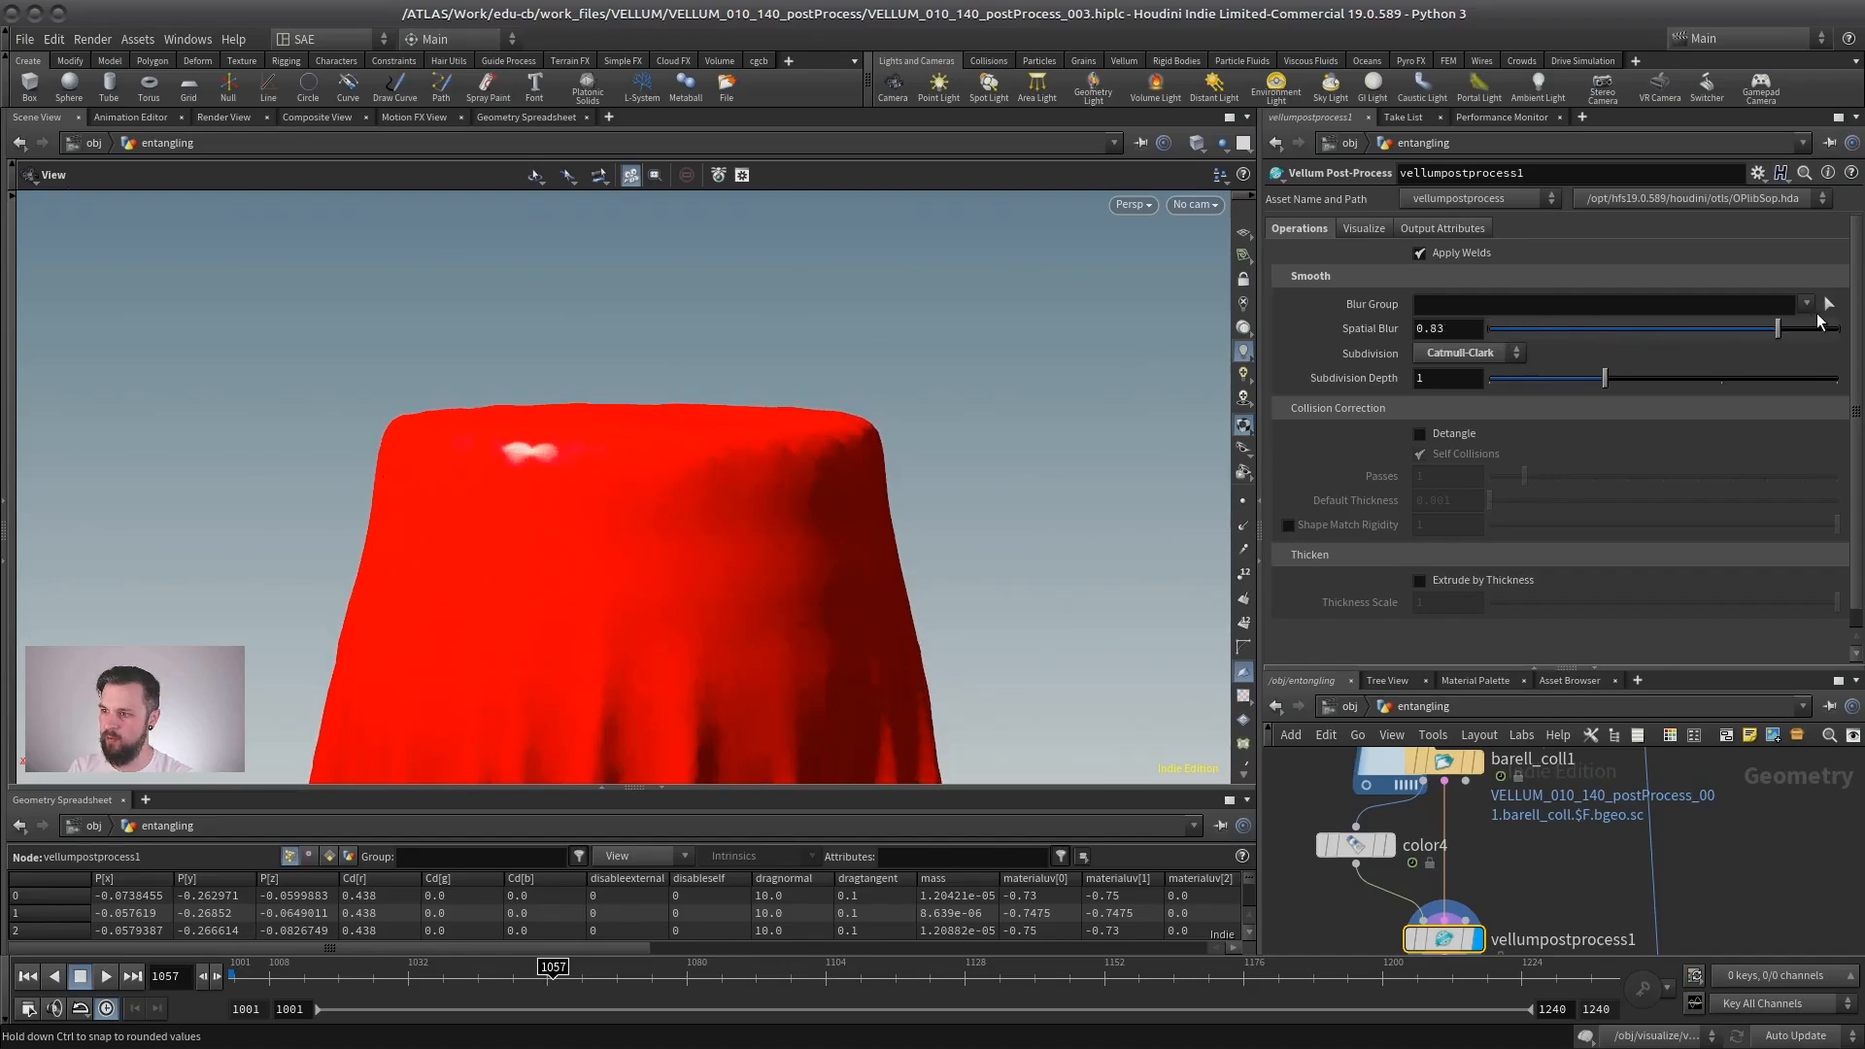
# - Set the post-process Spatial Blur to 0.955 and look over the whole draped cloth
pyautogui.moveTo(981, 520); pyautogui.dragTo(778, 545, button='right')
pyautogui.moveTo(777, 545); pyautogui.dragTo(738, 340, button='middle')
pyautogui.moveTo(738, 339); pyautogui.dragTo(791, 424)
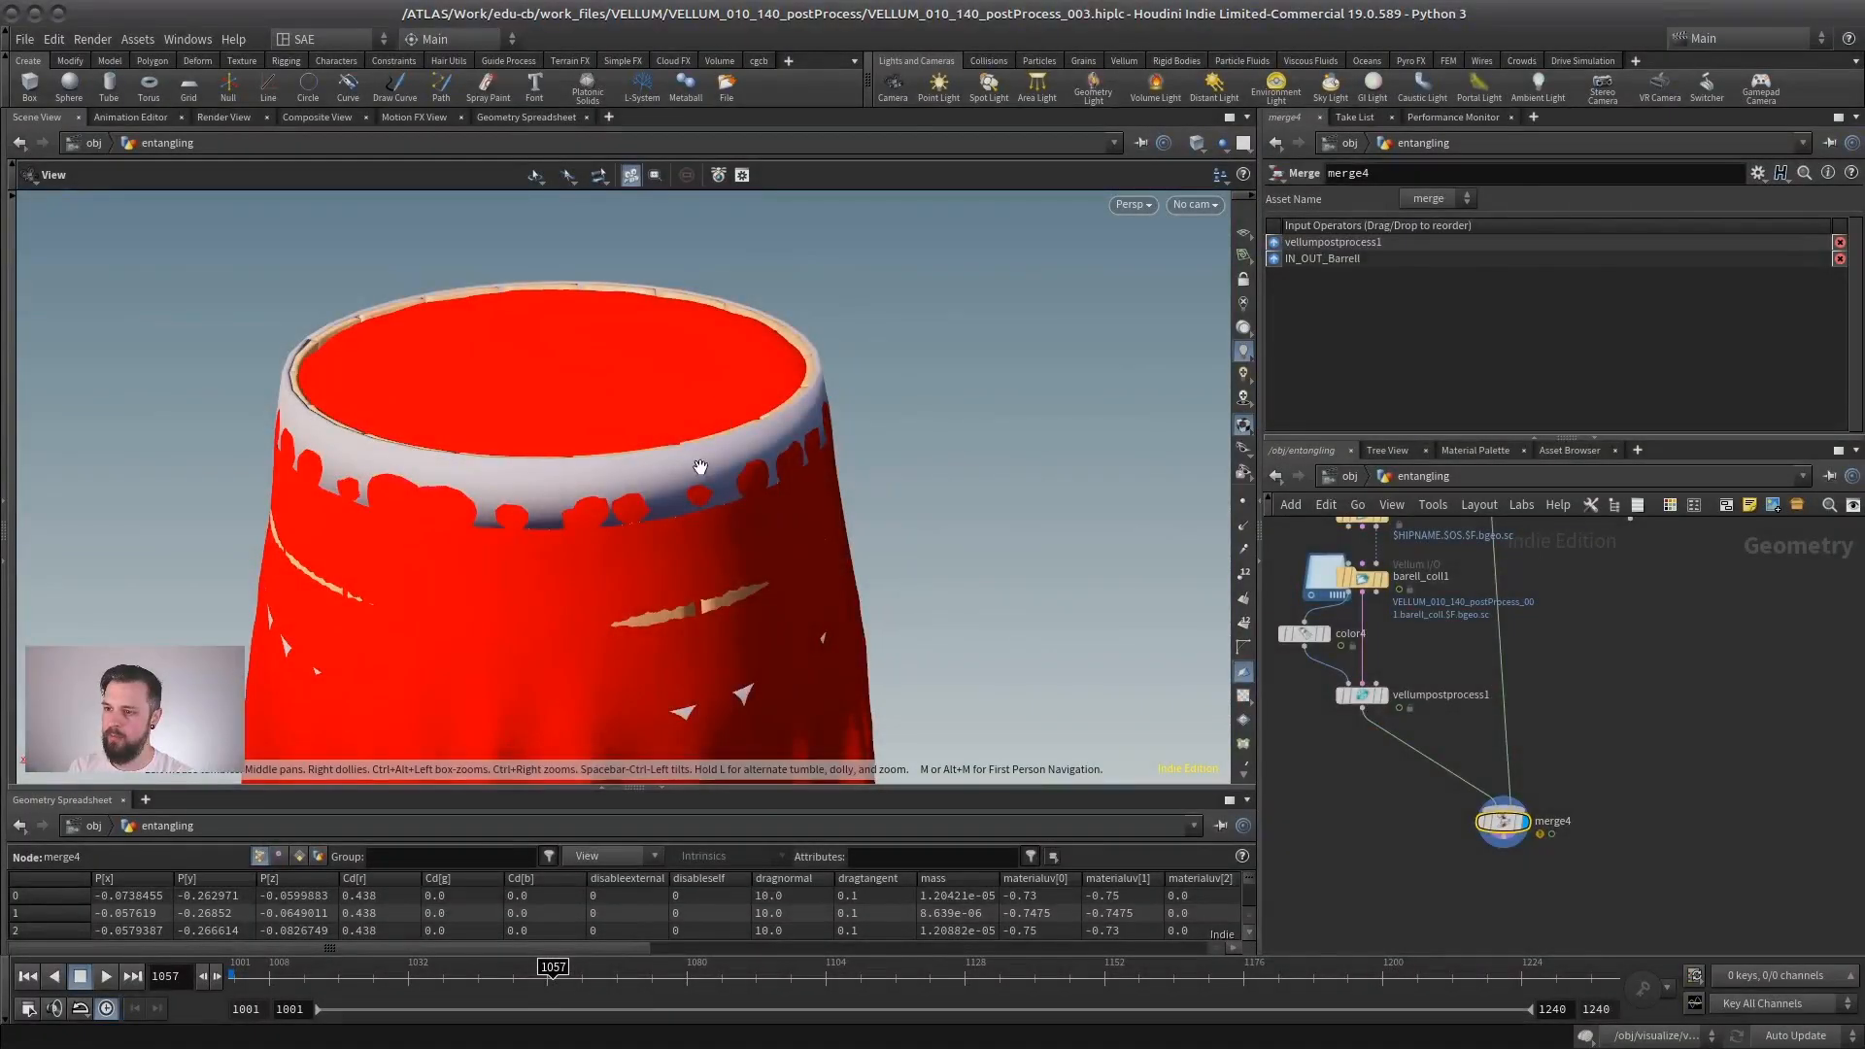
# - Display merge4 and scrub the timeline to frame 1058 to check the blurred cloth against the barrel
pyautogui.moveTo(701, 457); pyautogui.dragTo(653, 436)
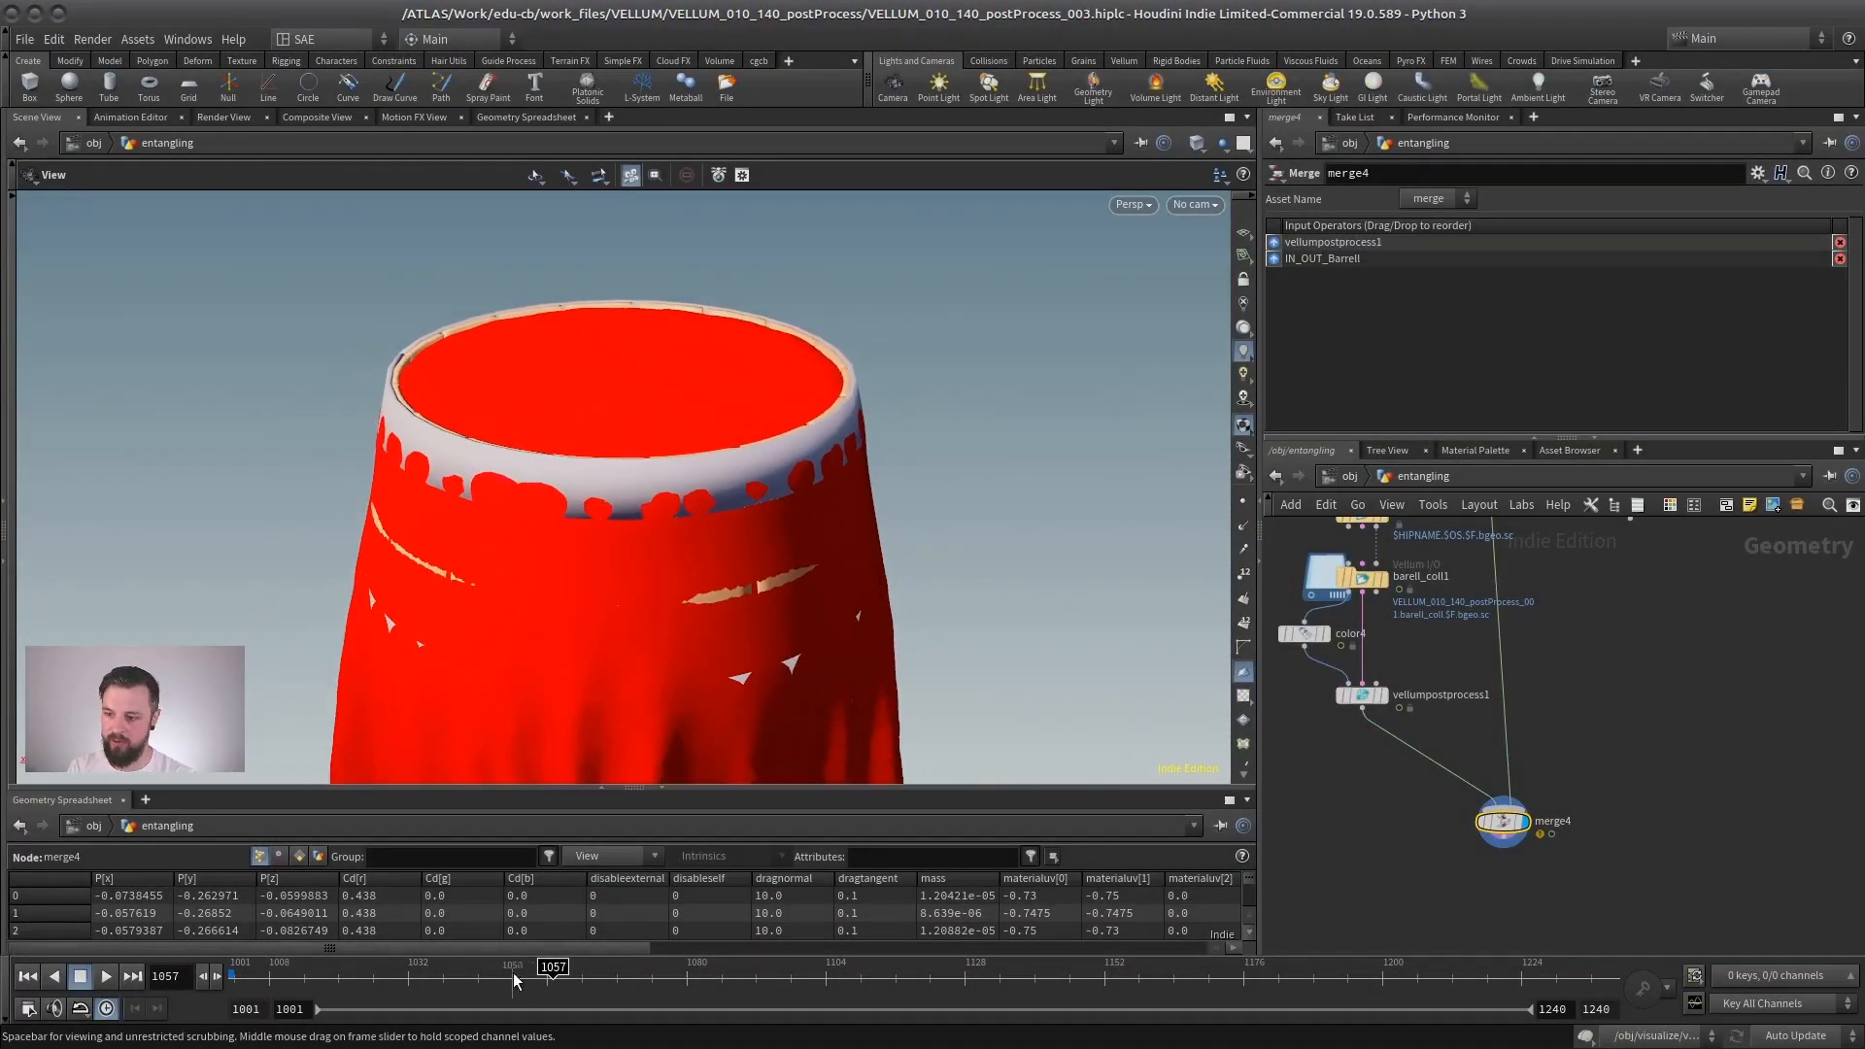
pyautogui.moveTo(454, 973); pyautogui.dragTo(553, 972)
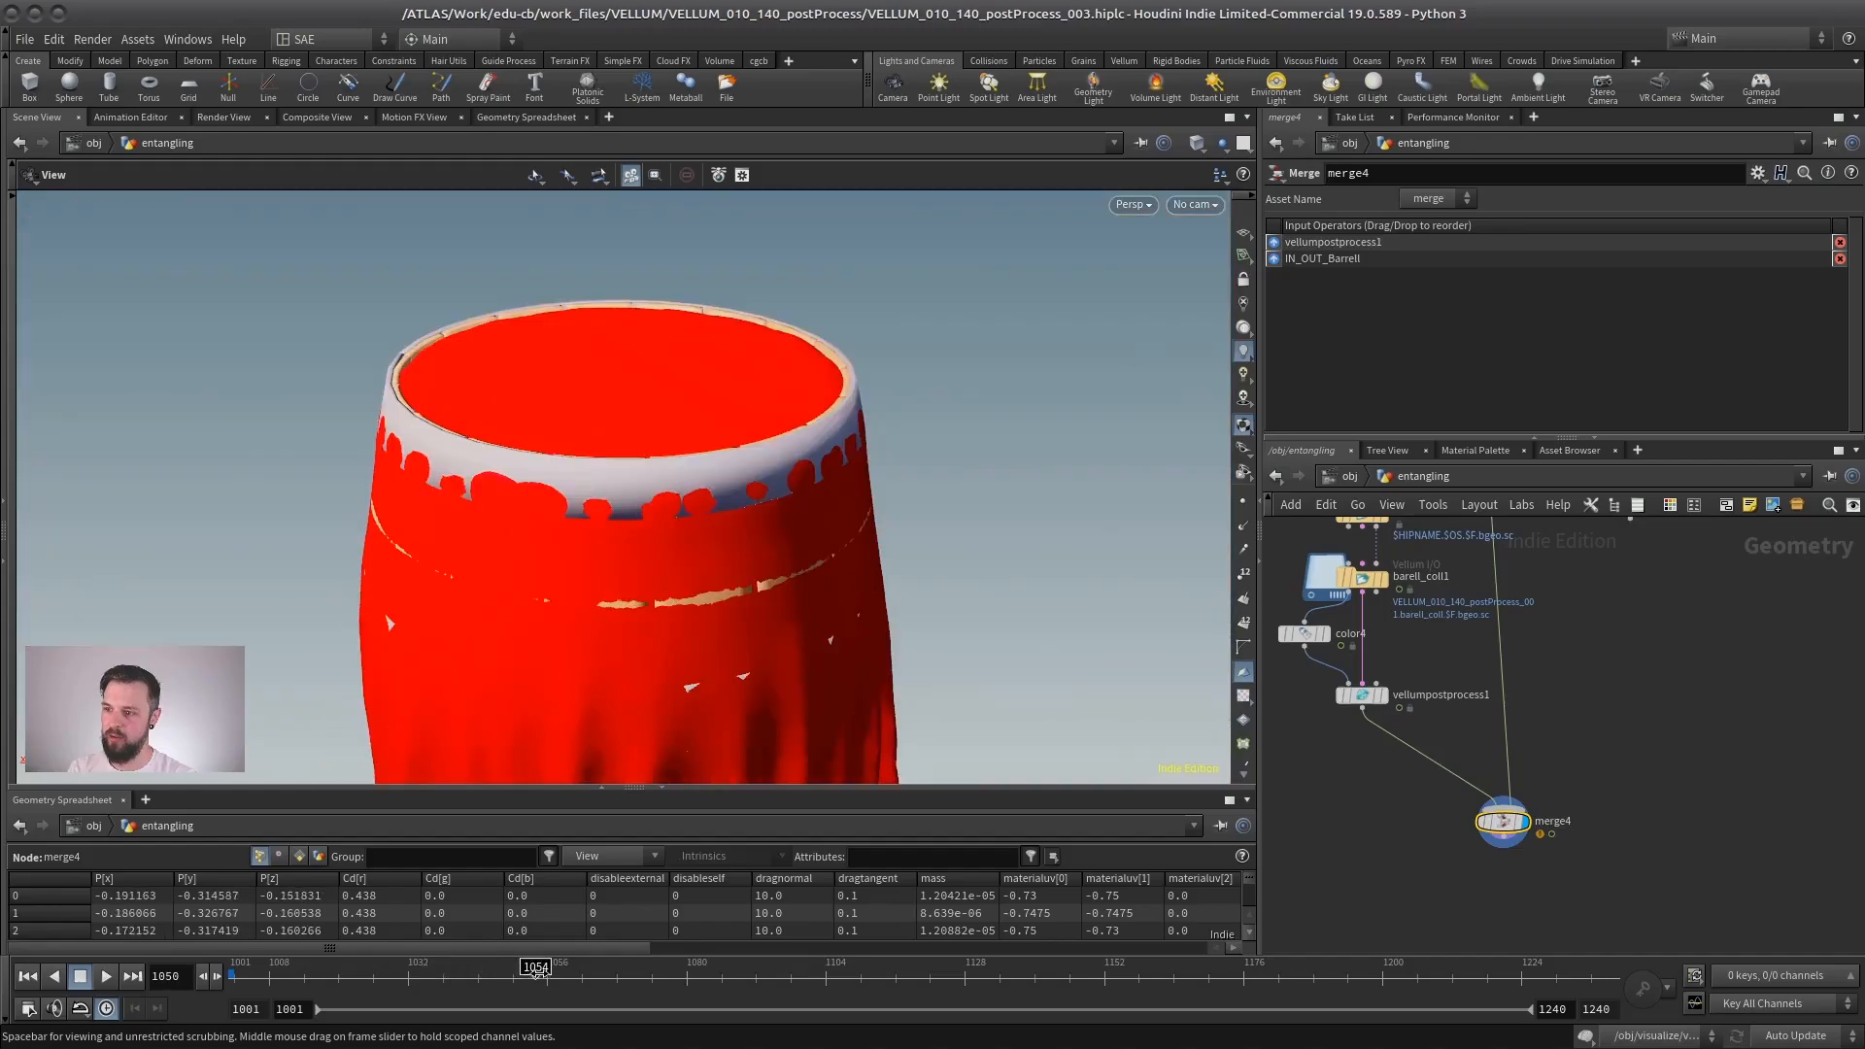
pyautogui.moveTo(726, 445); pyautogui.dragTo(596, 554, button='right')
# - Move vellumpostprocess1 aside and try adding a Smooth node beside it
pyautogui.moveTo(1513, 686); pyautogui.dragTo(1514, 792, button='middle')
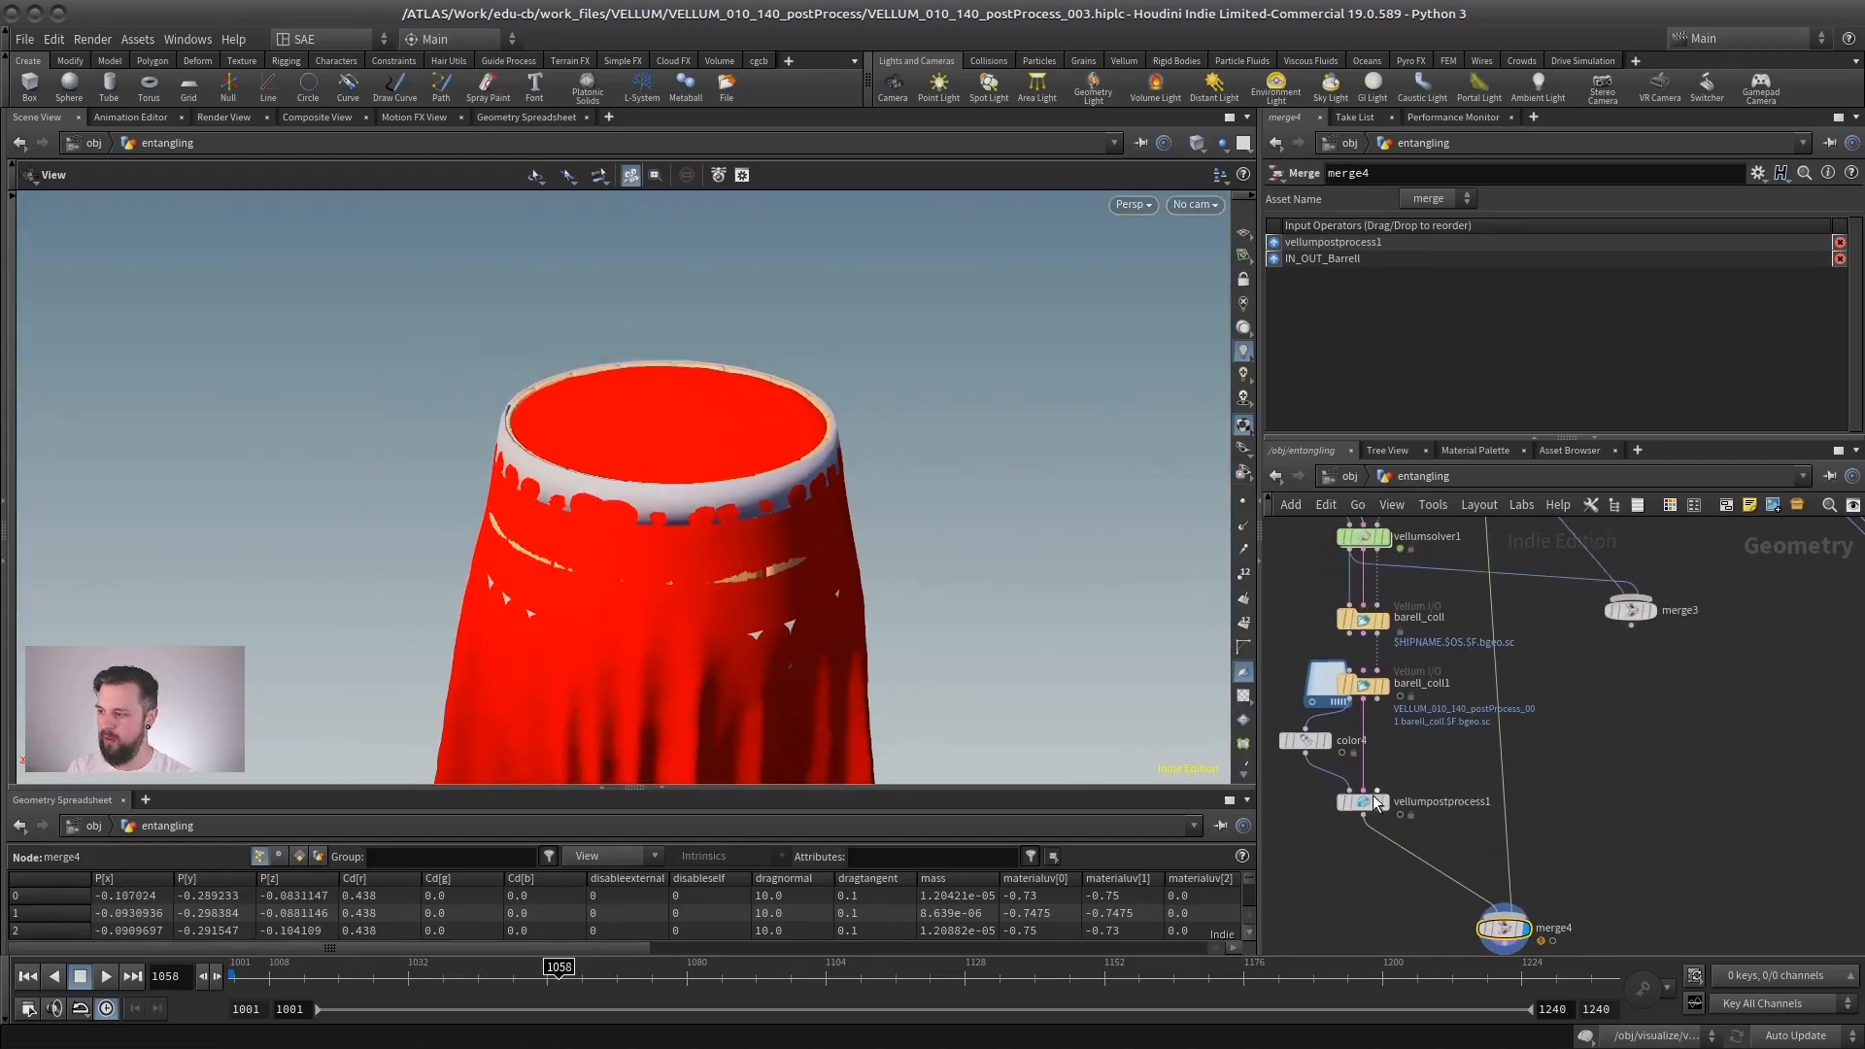
pyautogui.moveTo(1373, 796); pyautogui.dragTo(1321, 825)
pyautogui.press('Tab')
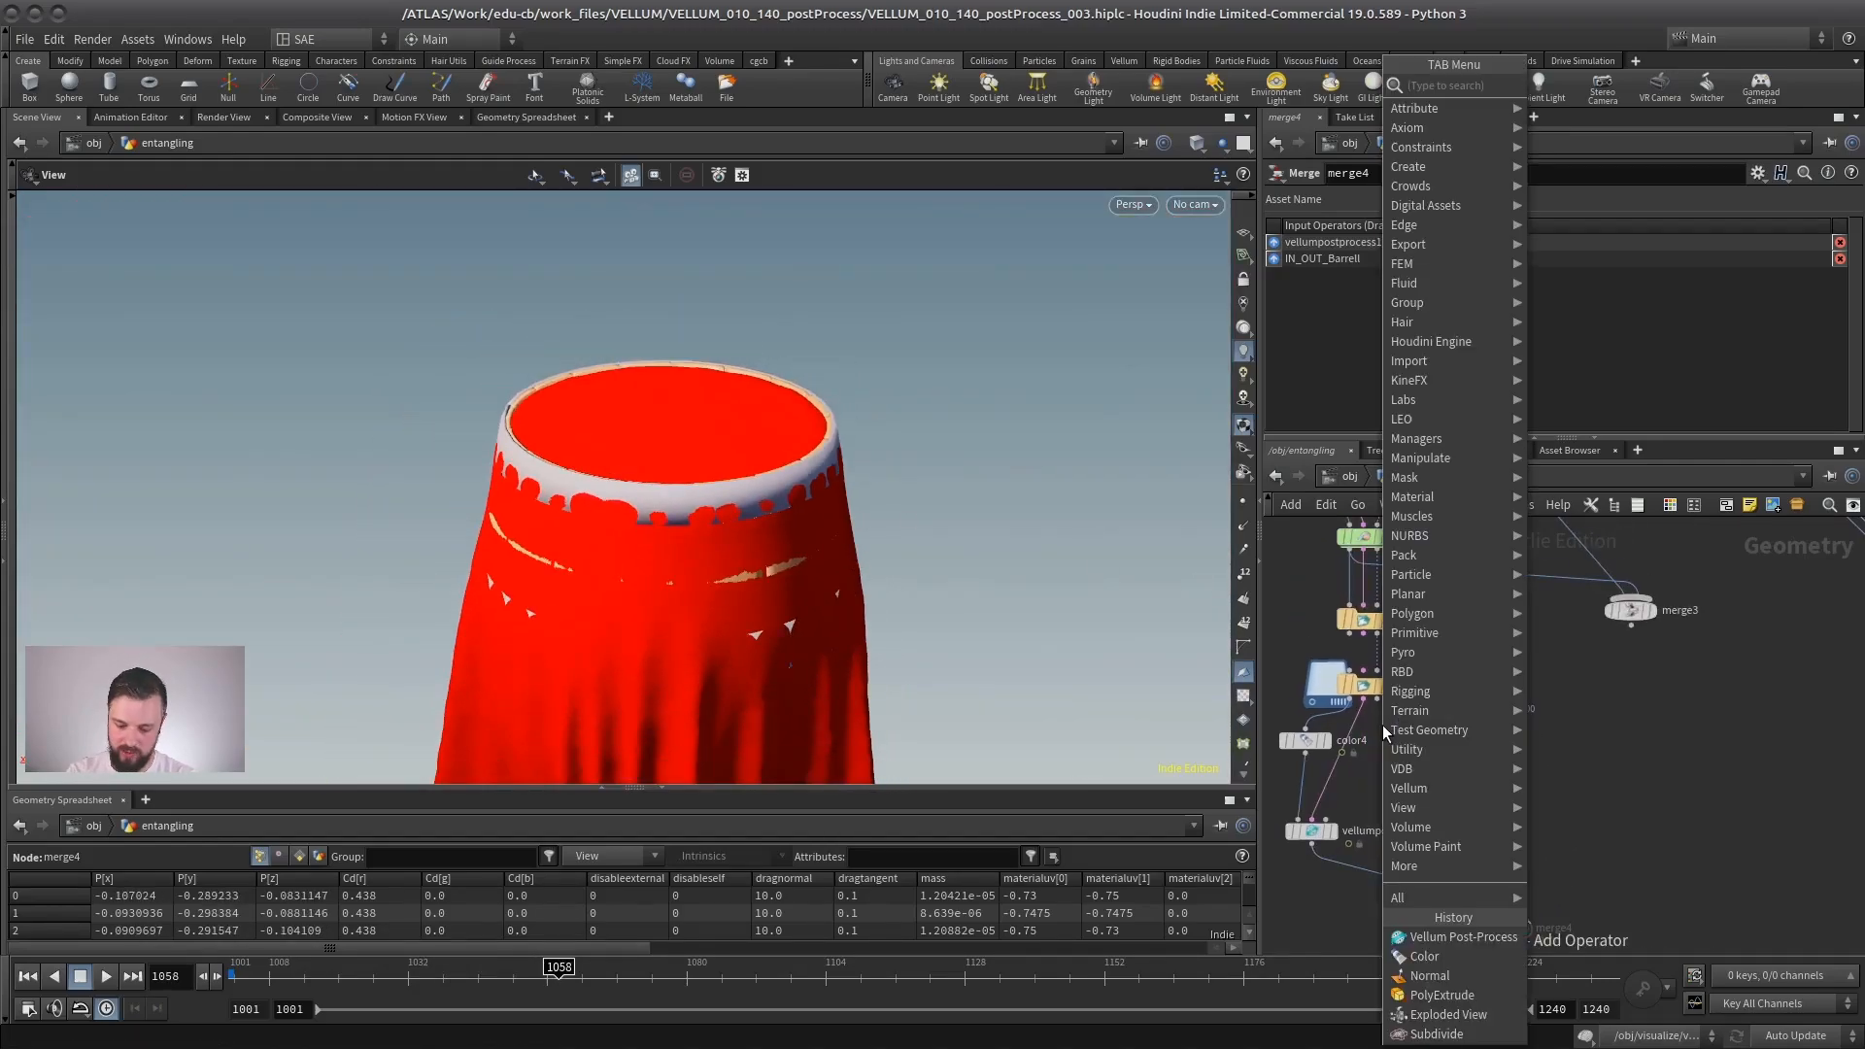
pyautogui.write('smooth')
pyautogui.press('Return')
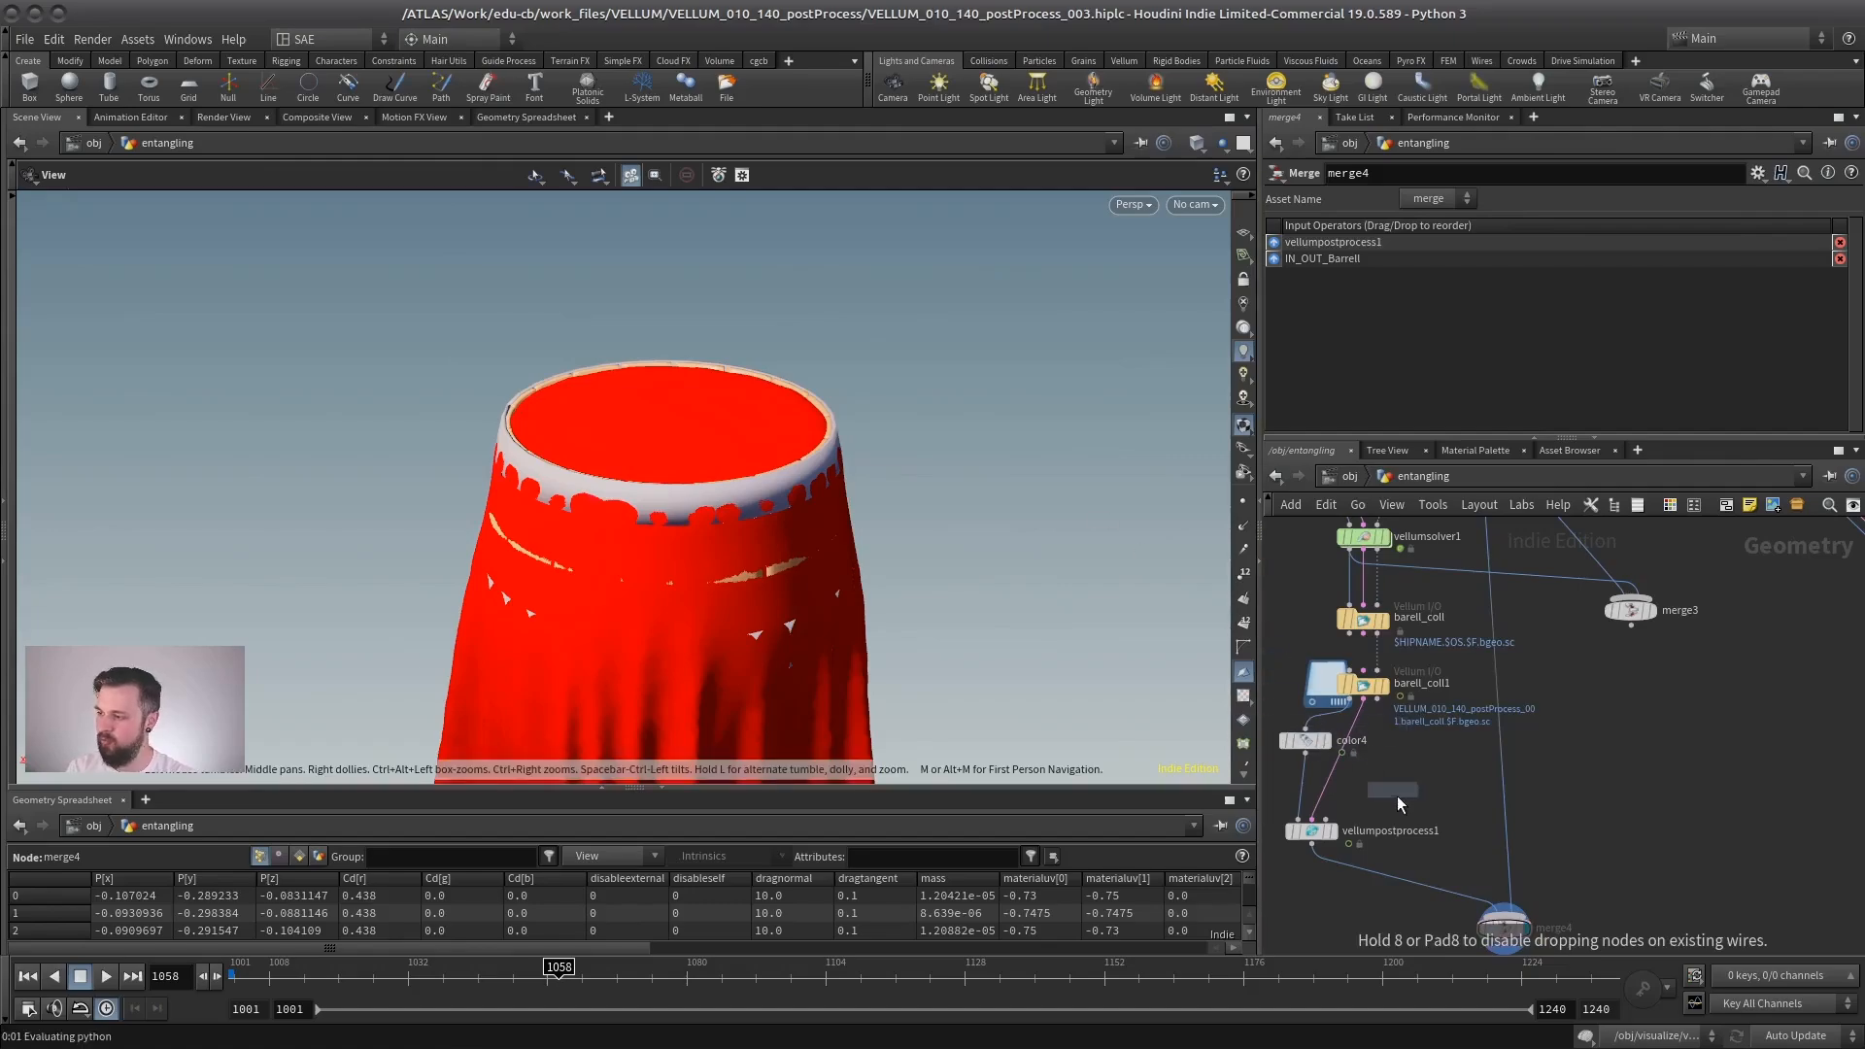
pyautogui.click(1400, 805)
# - Wire the Smooth node between color4 and merge4 and set its Strength to 12.4
pyautogui.click(1347, 703)
pyautogui.click(1417, 795)
pyautogui.moveTo(1366, 762); pyautogui.dragTo(1400, 666, button='middle')
pyautogui.click(1340, 658)
pyautogui.click(1453, 700)
pyautogui.click(1454, 727)
pyautogui.click(1530, 816)
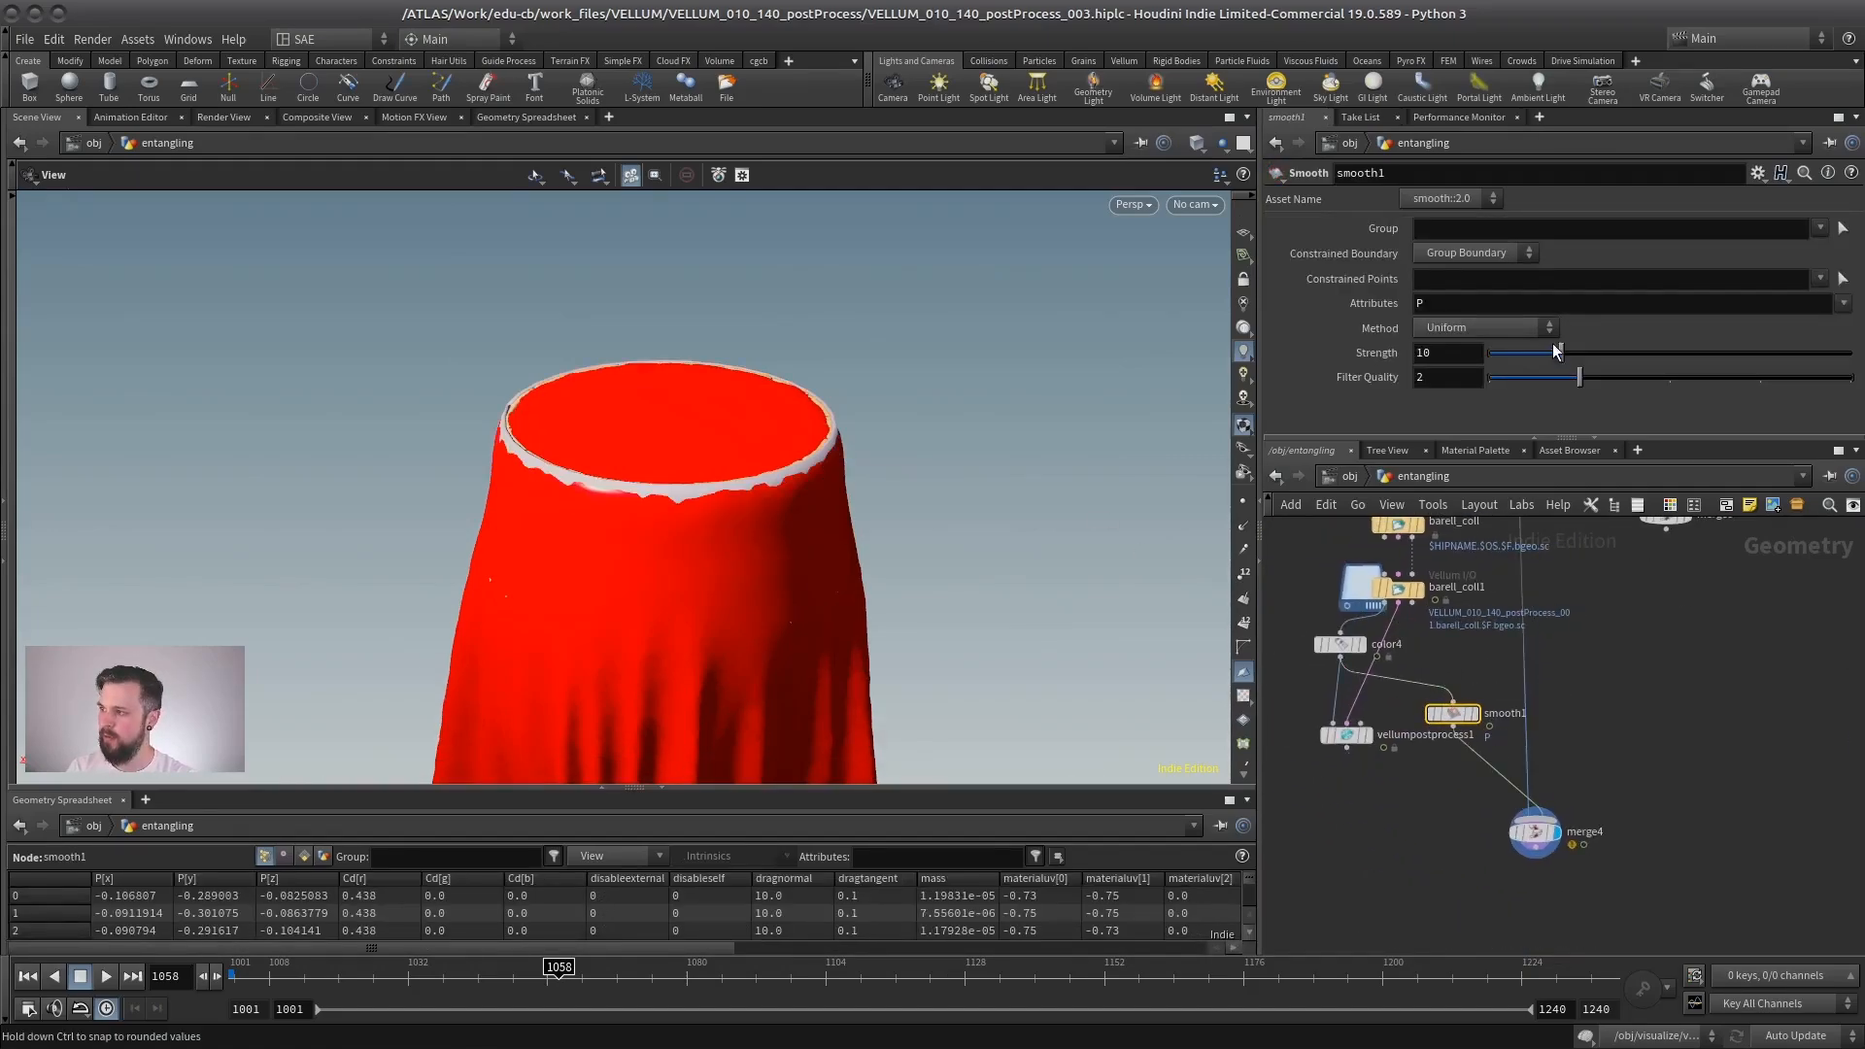
pyautogui.moveTo(1558, 351); pyautogui.dragTo(1669, 349)
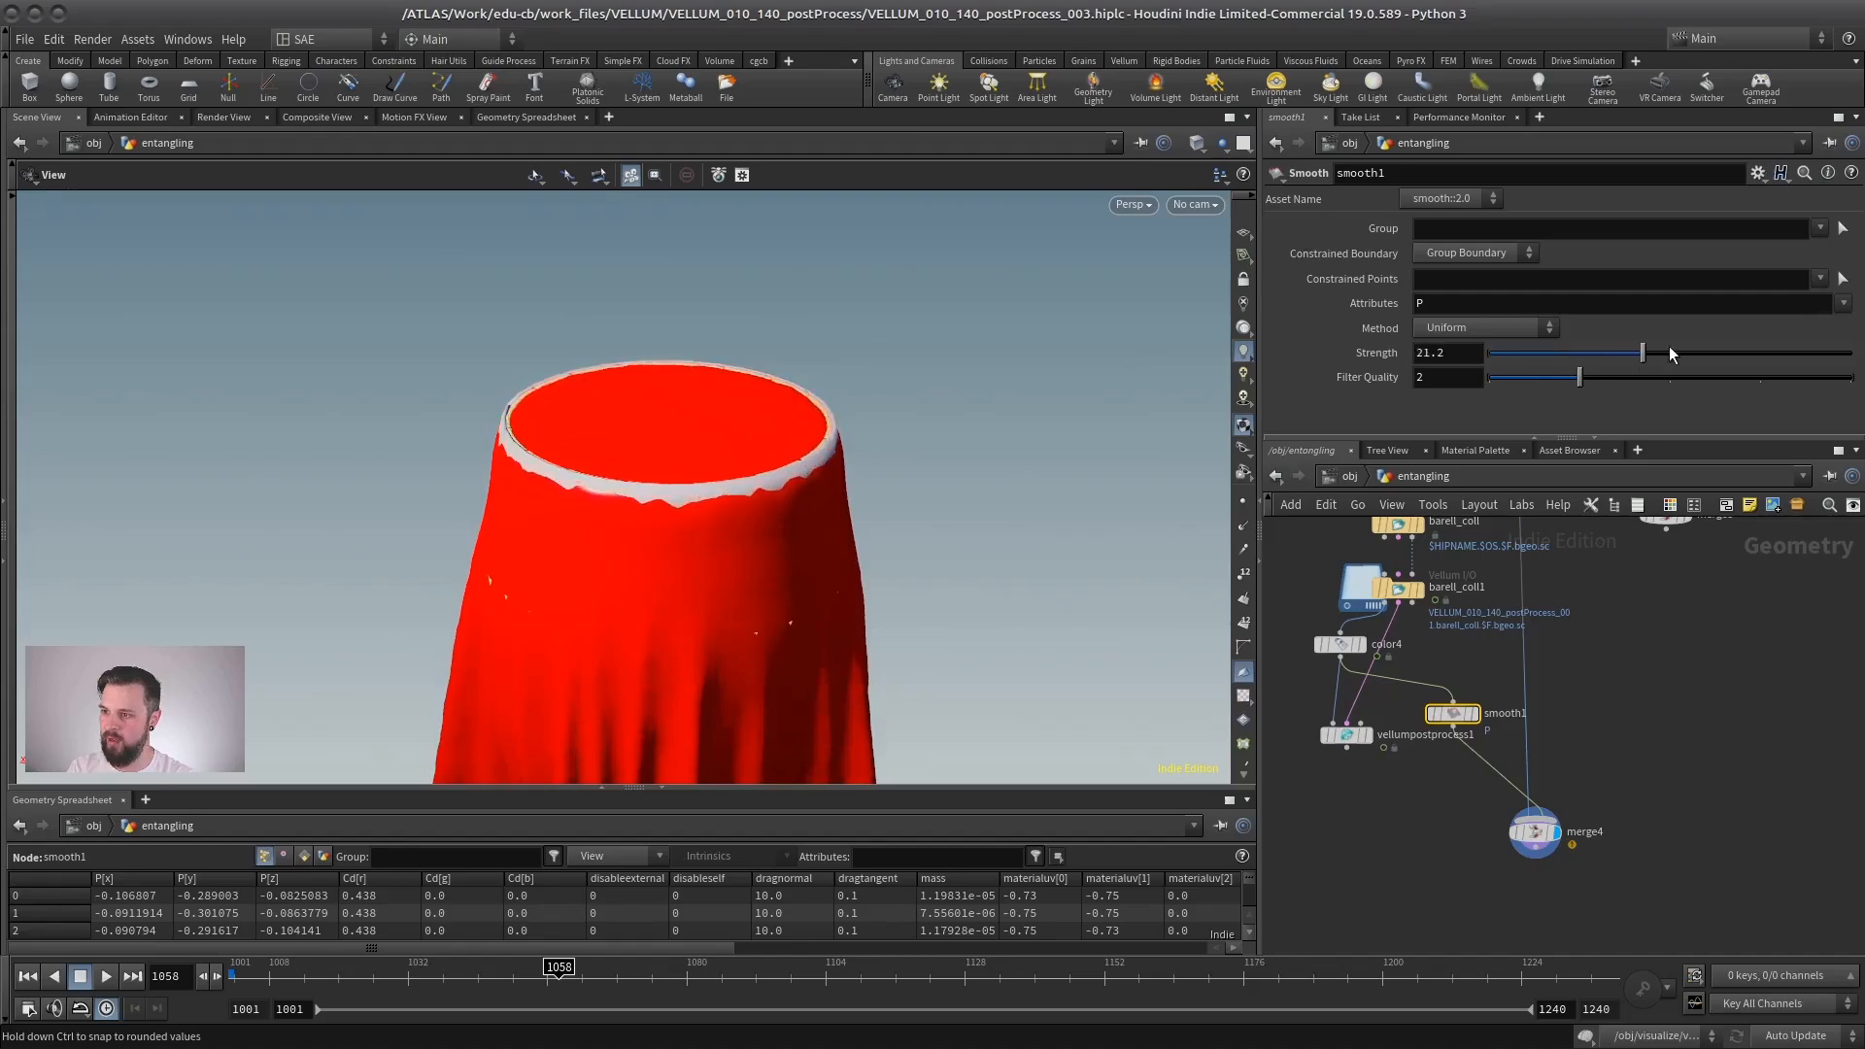
pyautogui.moveTo(1465, 361); pyautogui.dragTo(1577, 351)
# - Try an Attribute Blur between color4 and merge4 with 11 blurring iterations and a step size of 0.078
pyautogui.press('Tab')
pyautogui.write('blur')
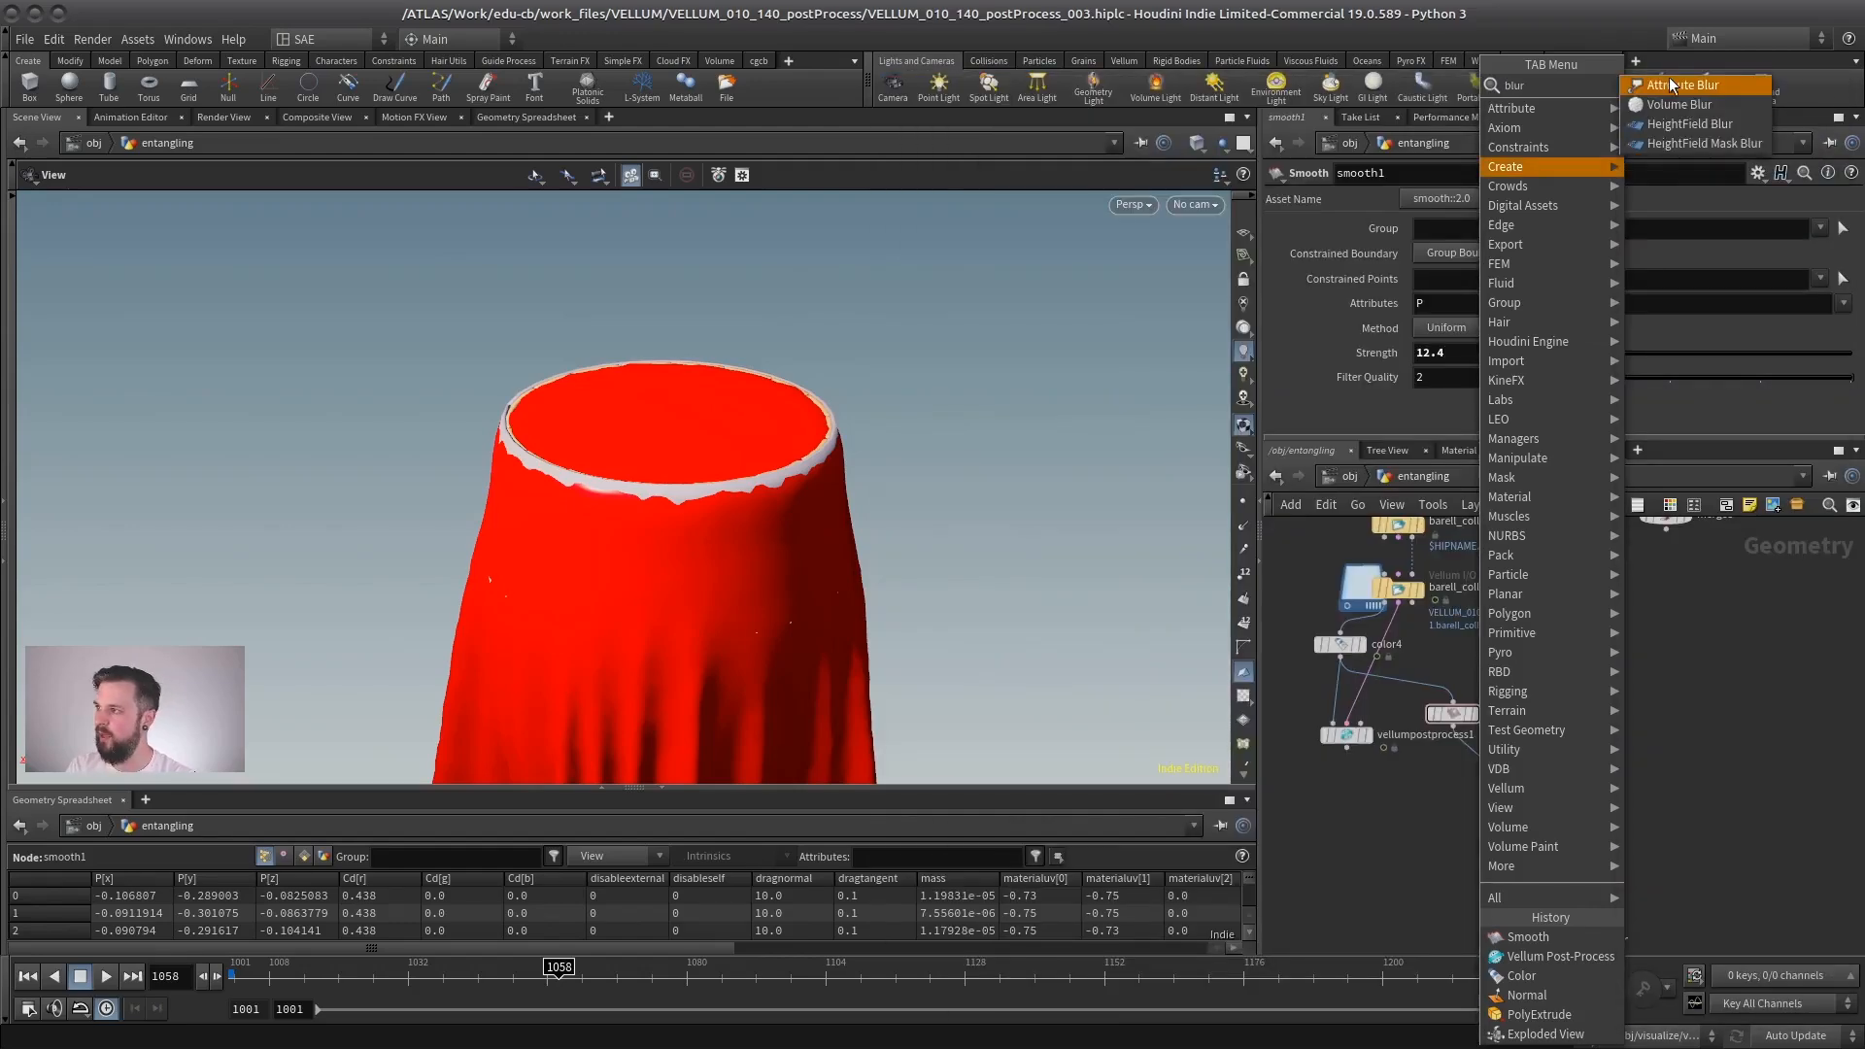
pyautogui.click(1668, 84)
pyautogui.moveTo(1493, 304)
pyautogui.mouseDown()
pyautogui.moveTo(1549, 304)
pyautogui.moveTo(1508, 304)
pyautogui.mouseUp()
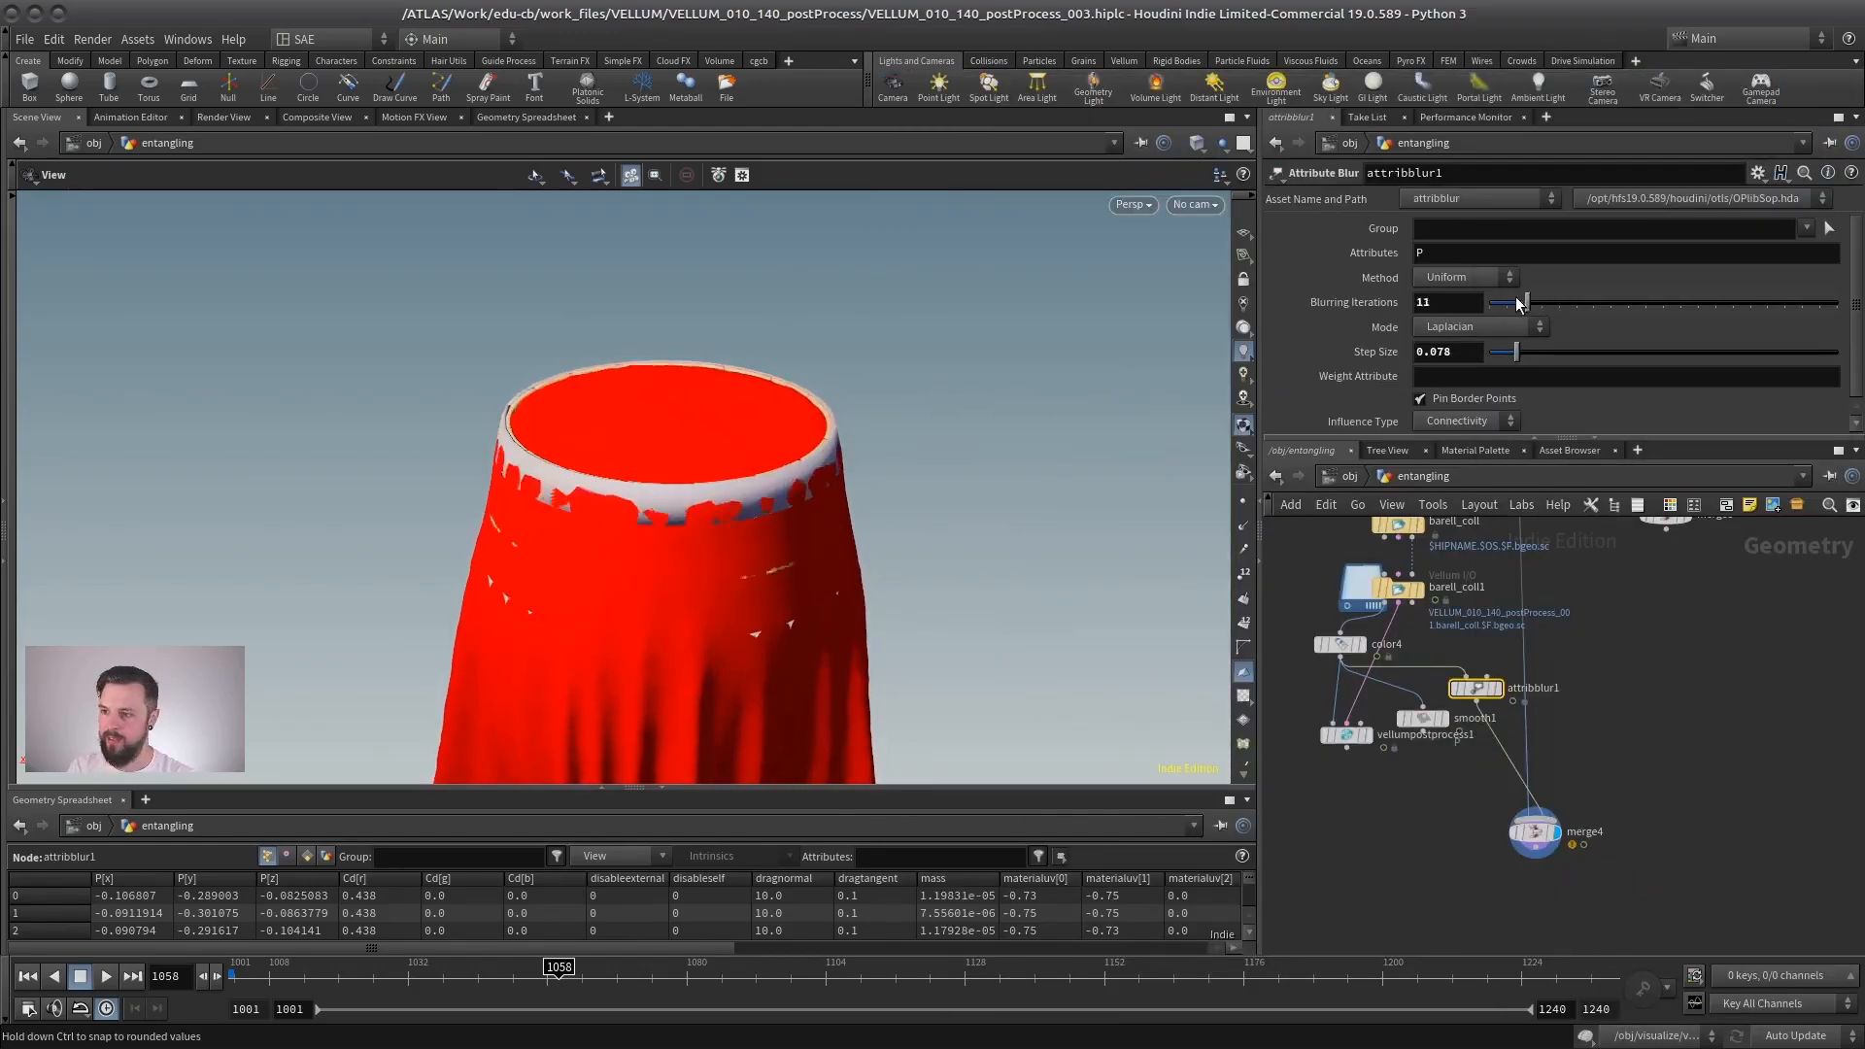
# - Display vellumpostprocess1, reconnect it to merge4, and delete the Smooth and Attribute Blur nodes
pyautogui.click(1356, 736)
pyautogui.click(1354, 736)
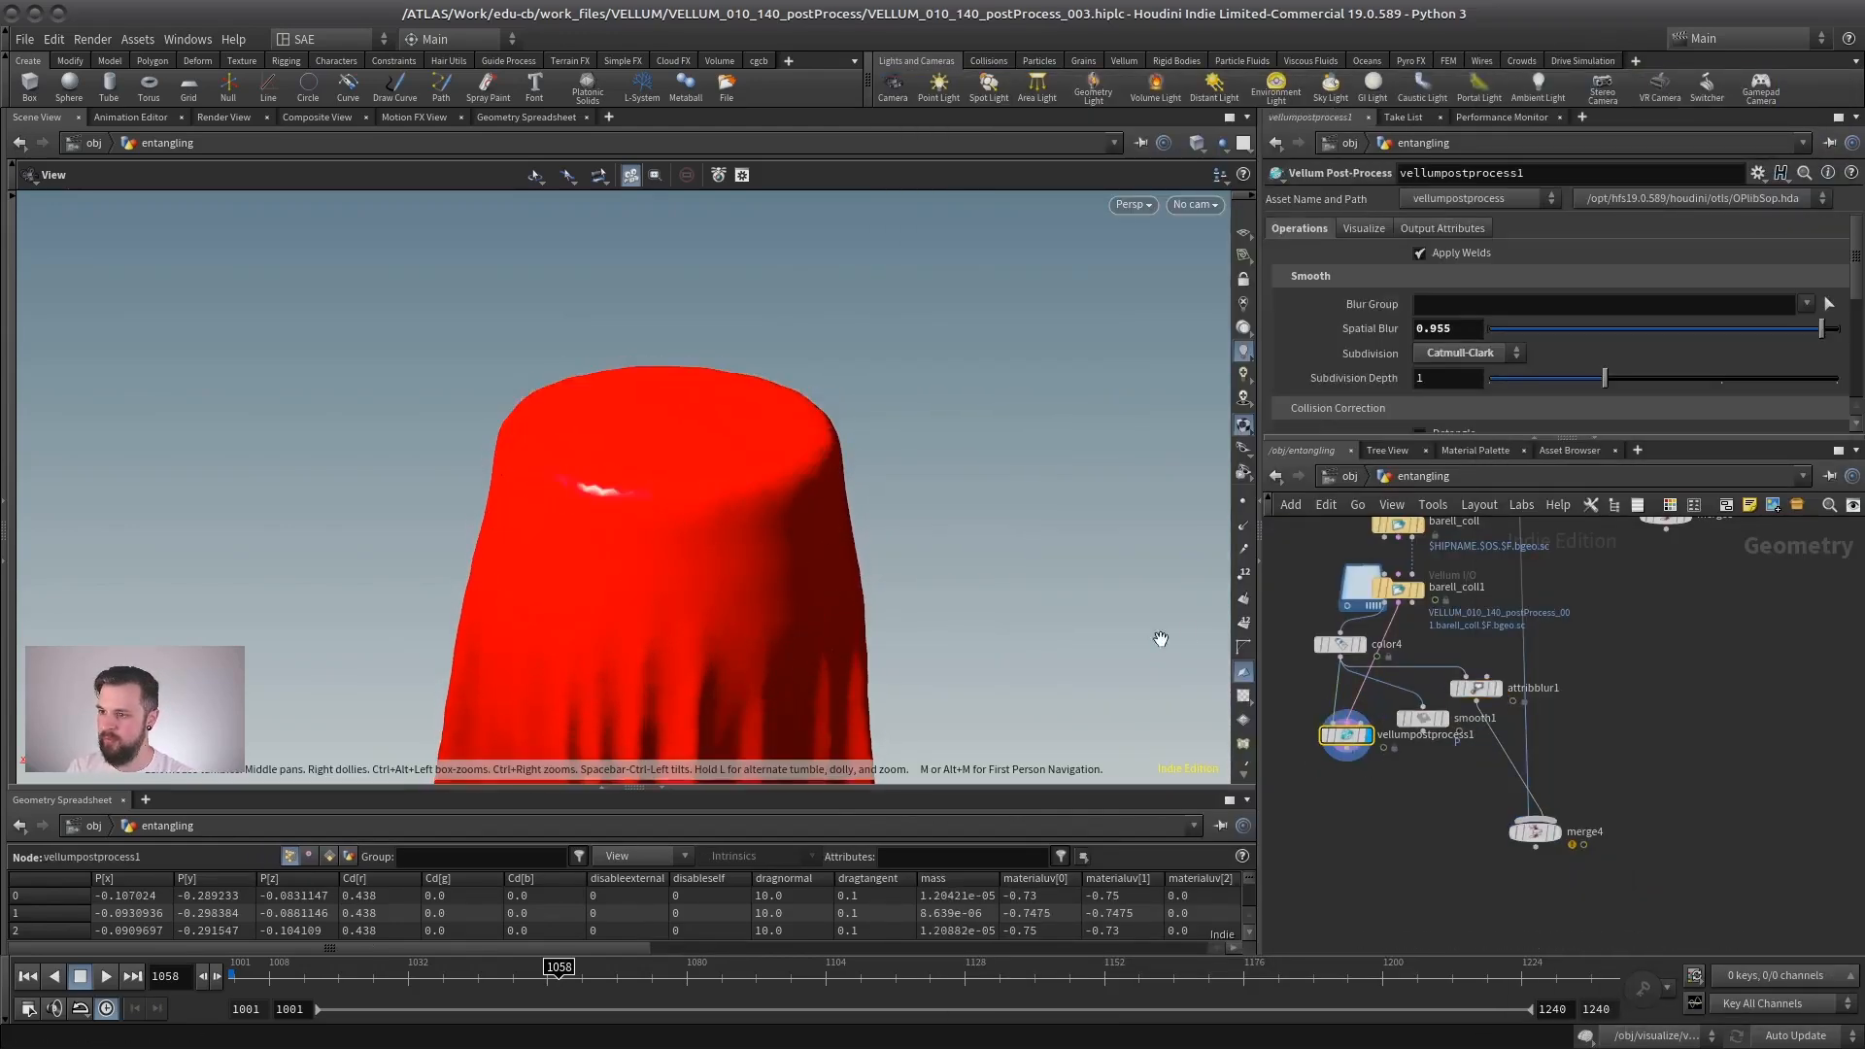
pyautogui.click(1344, 750)
pyautogui.moveTo(1328, 736); pyautogui.dragTo(1354, 761)
pyautogui.moveTo(1503, 649); pyautogui.dragTo(1410, 748)
pyautogui.press('Delete')
# - Cut the third-output wire running from barell_coll into barell_coll1
pyautogui.scroll(5, 1437, 705)
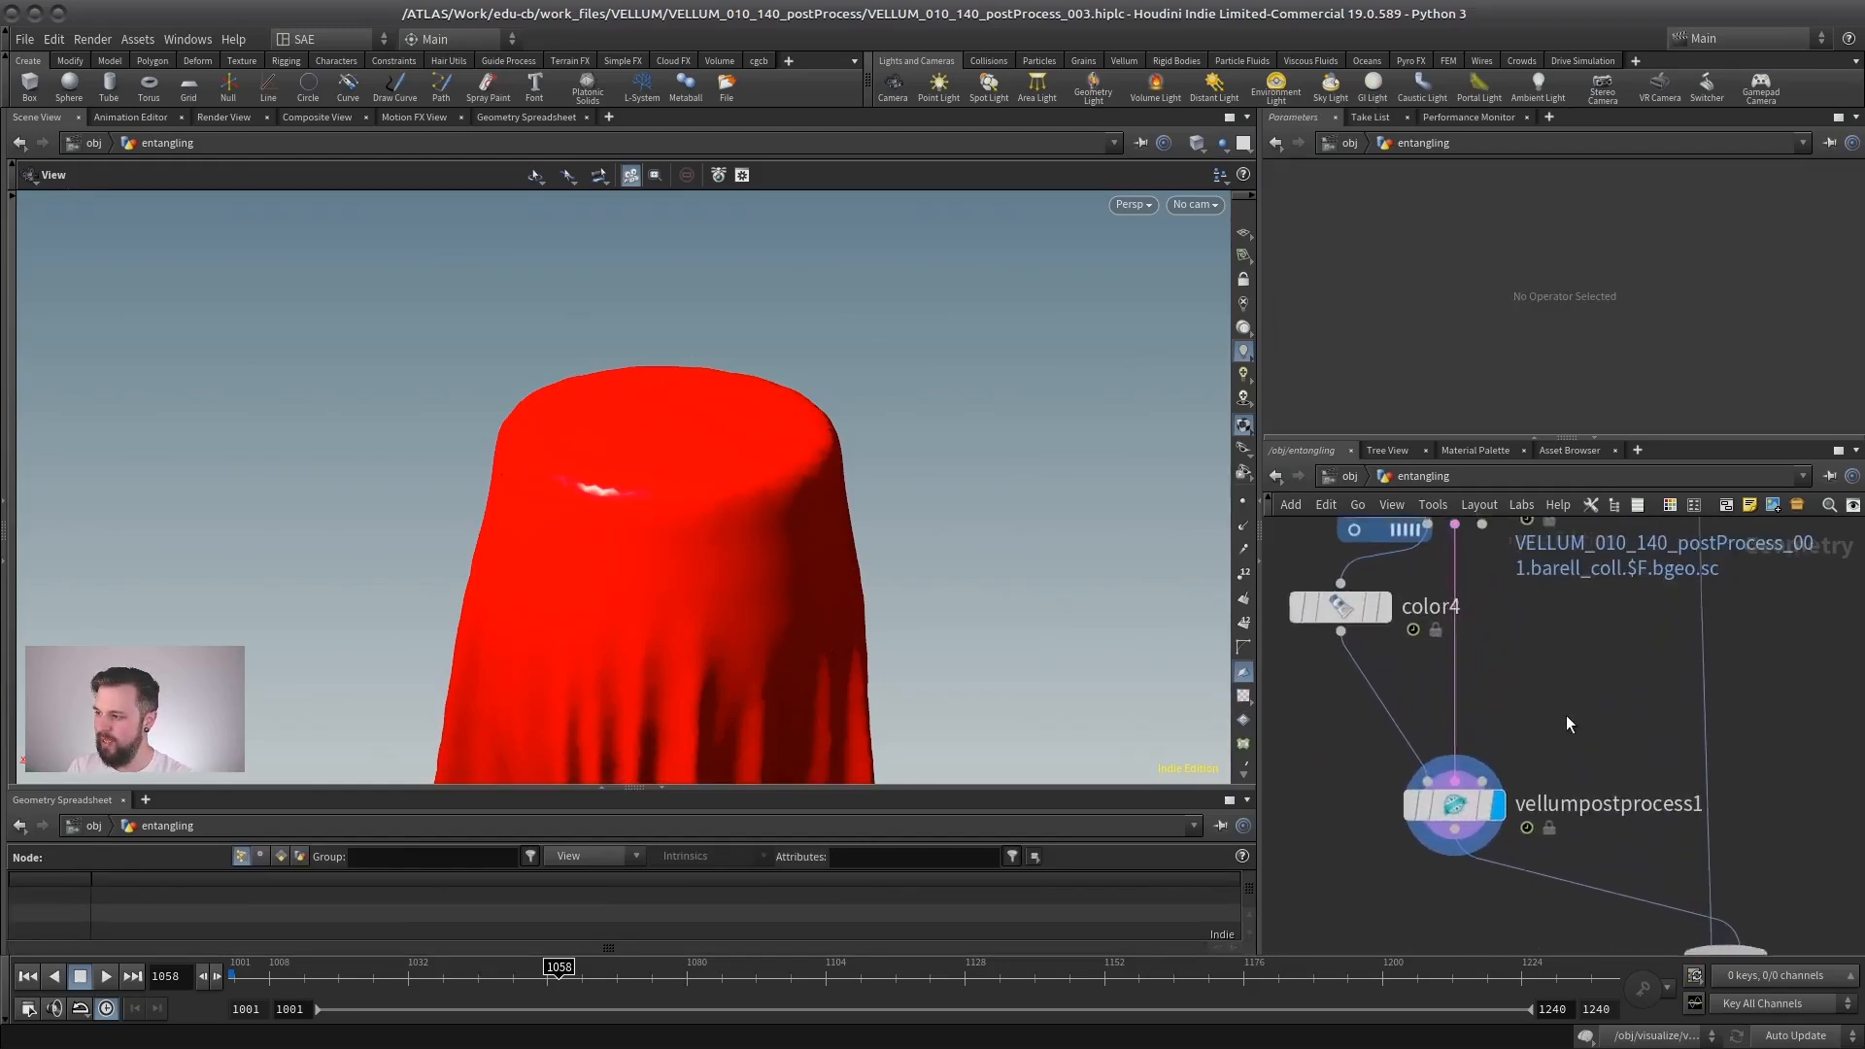
pyautogui.click(1484, 780)
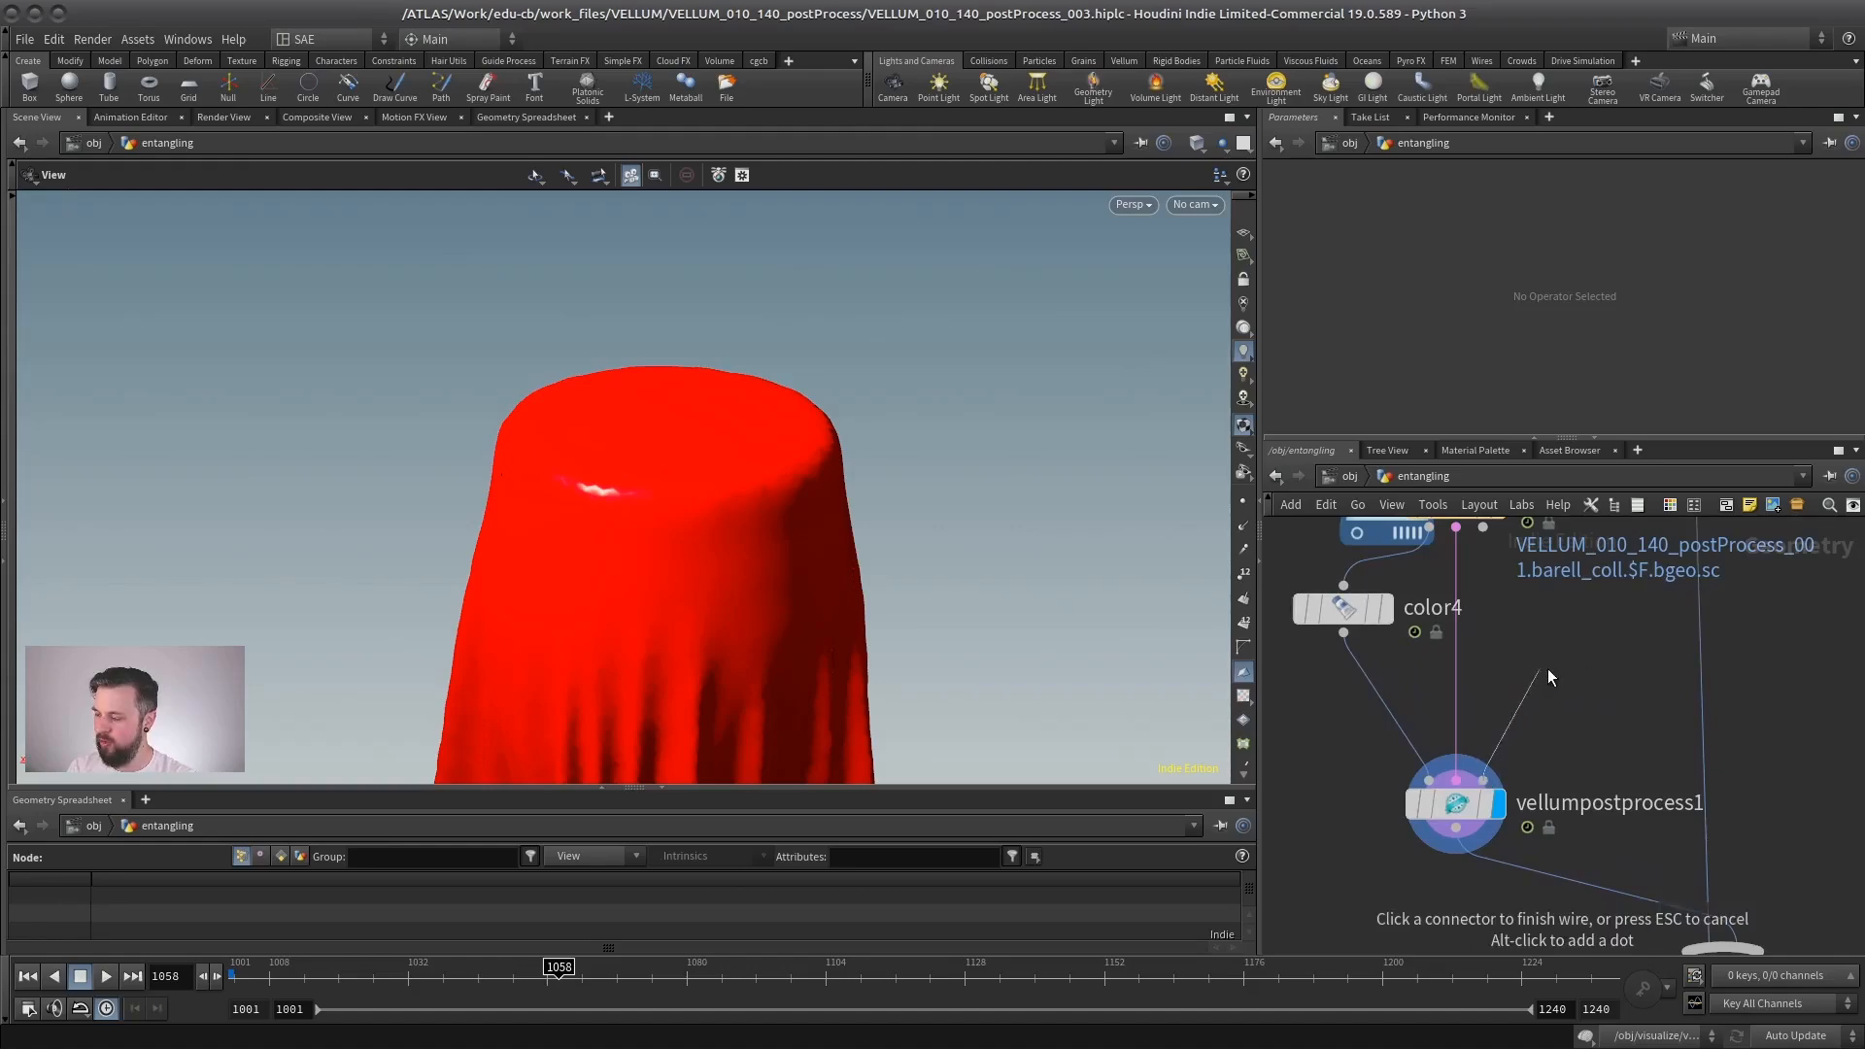
pyautogui.scroll(-2, 1563, 684)
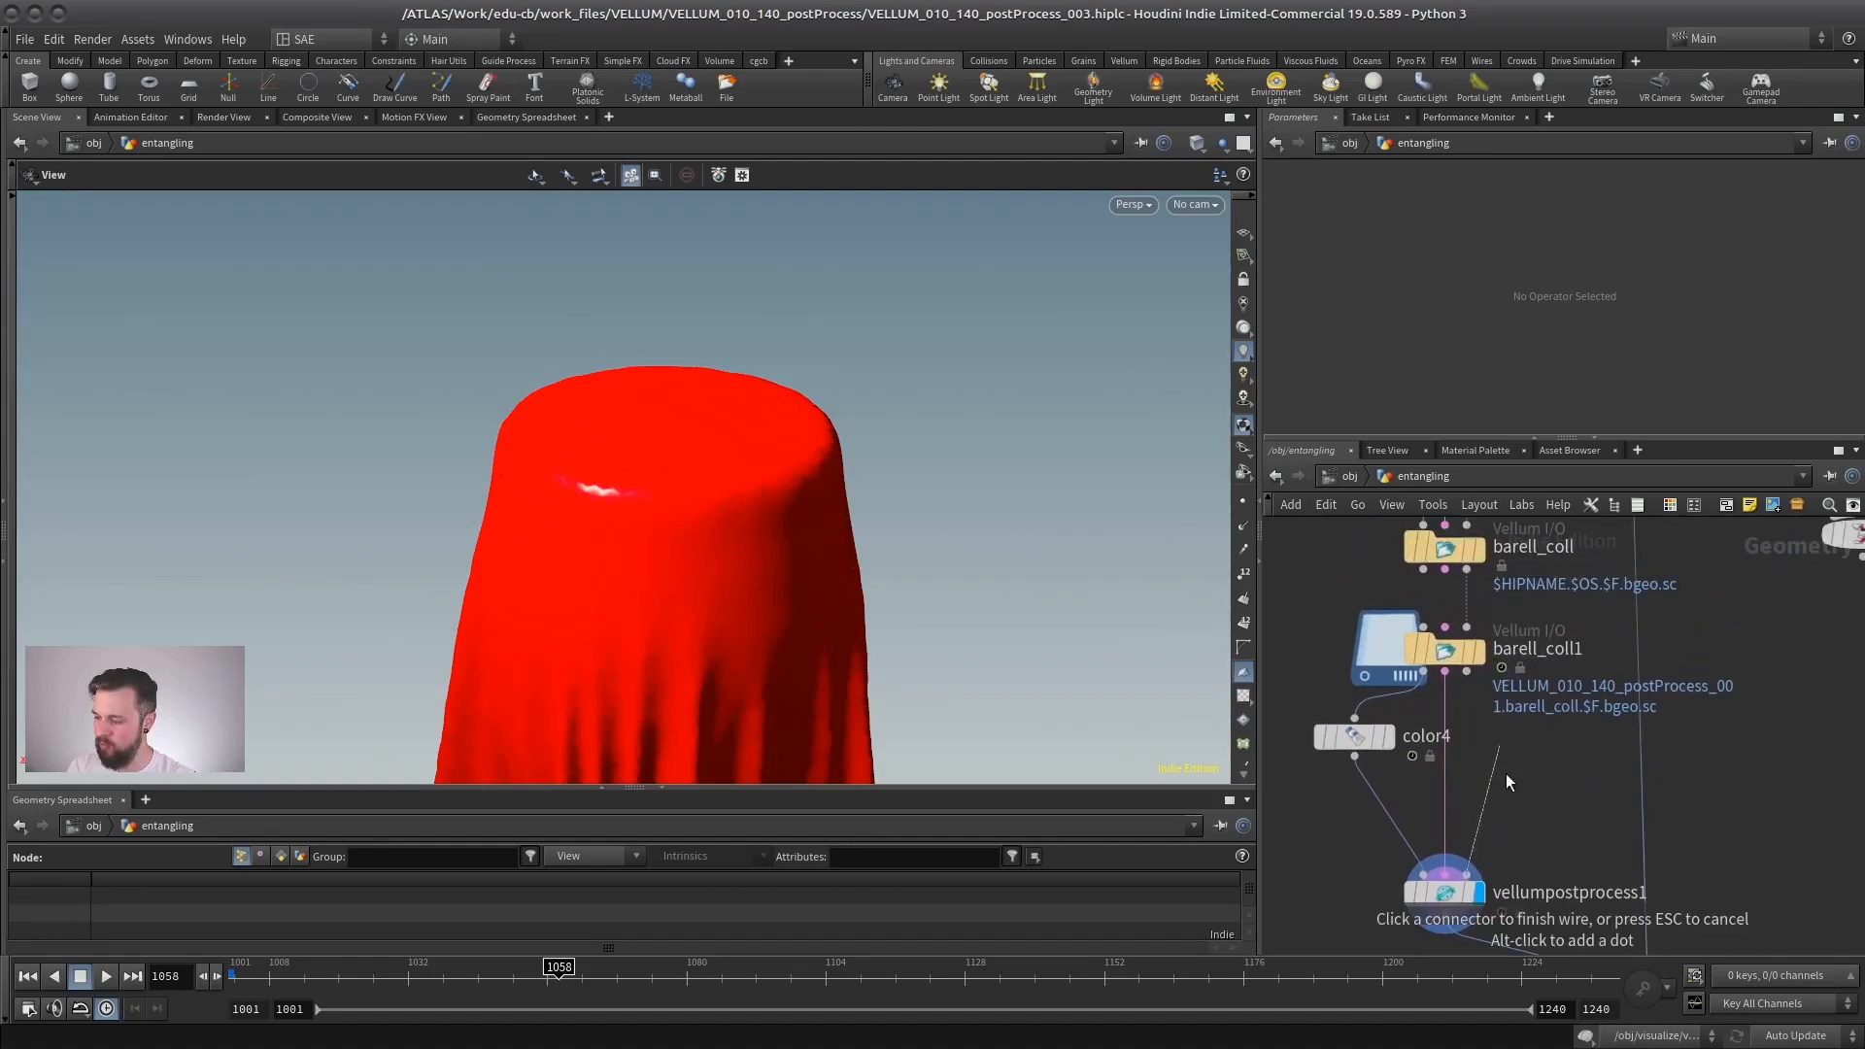
pyautogui.press('y')
pyautogui.moveTo(1425, 607); pyautogui.dragTo(1515, 607)
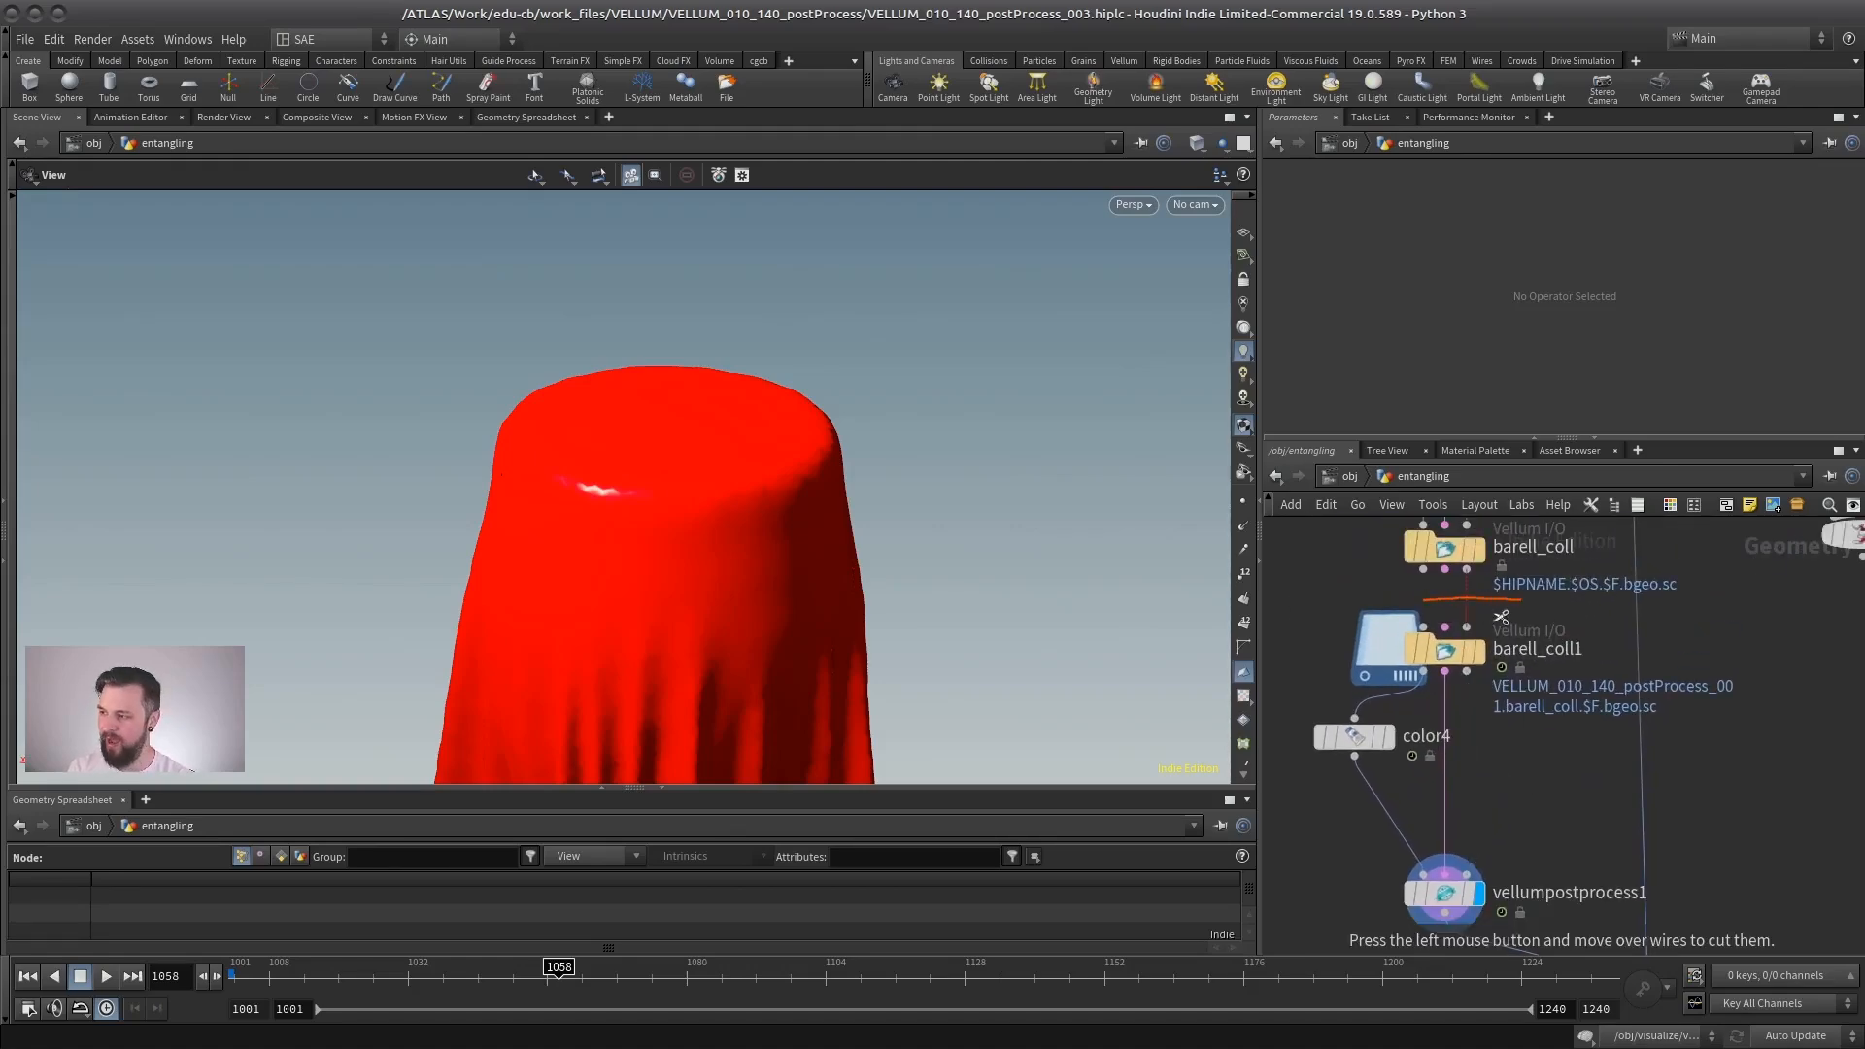
pyautogui.moveTo(1532, 662)
pyautogui.mouseDown(button='middle')
pyautogui.moveTo(1531, 731)
pyautogui.moveTo(1501, 697)
pyautogui.mouseUp(button='middle')
# - Display barell_coll1 and look over its cached cloth
pyautogui.click(1446, 685)
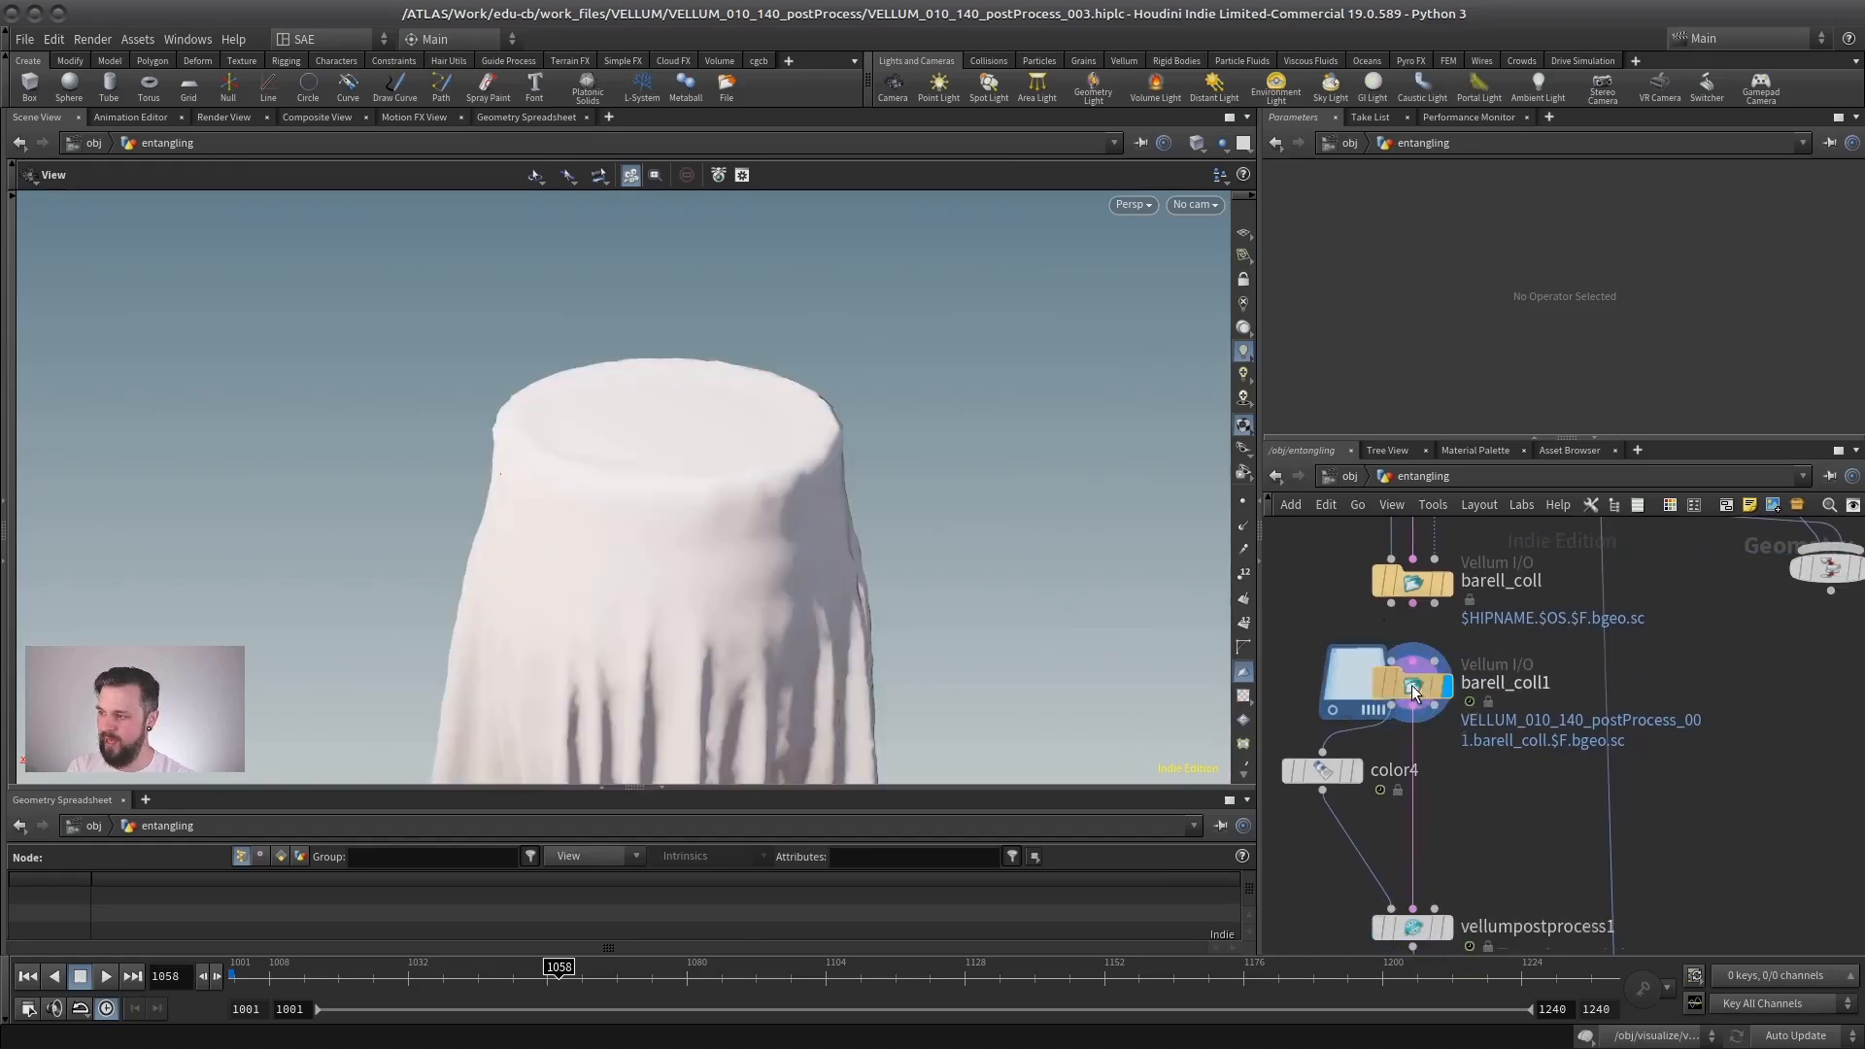
pyautogui.moveTo(761, 545); pyautogui.dragTo(707, 506, button='right')
pyautogui.moveTo(707, 506); pyautogui.dragTo(709, 468)
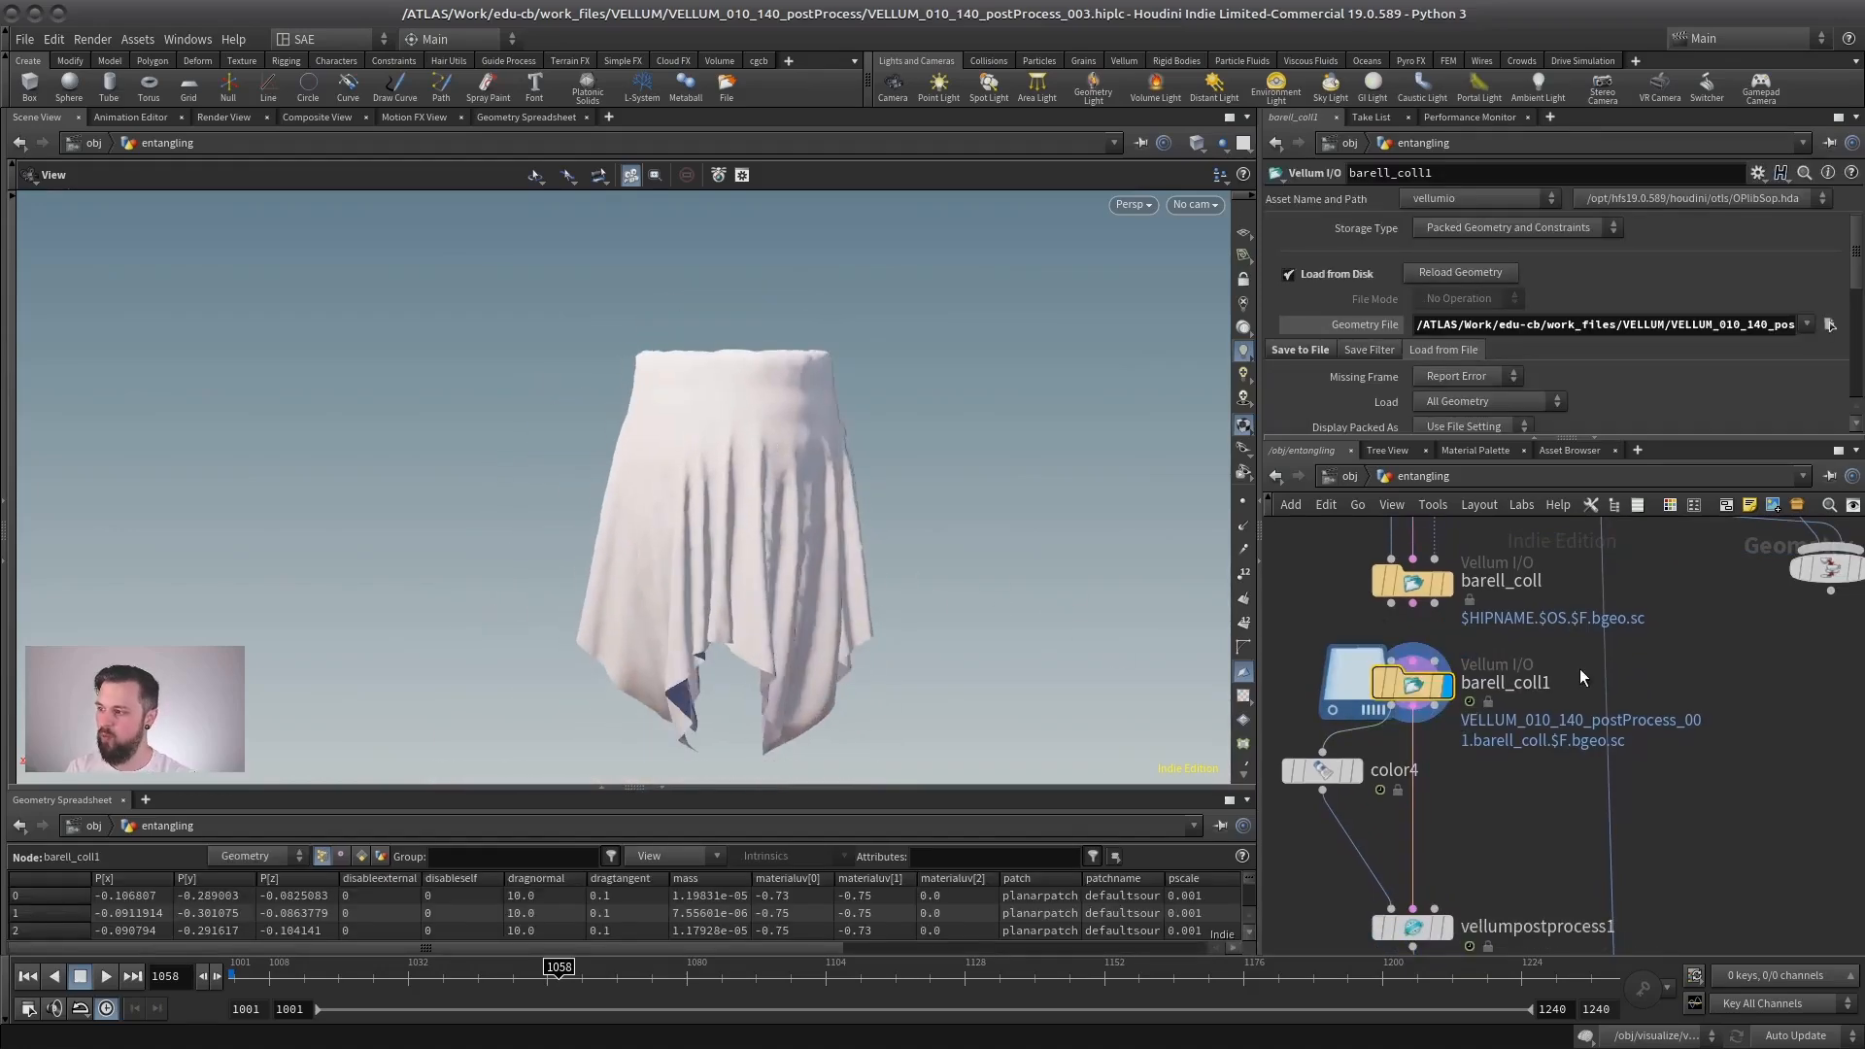
# - Attach a Null to barell_coll1's third output and display it
pyautogui.press('Tab')
pyautogui.write('null')
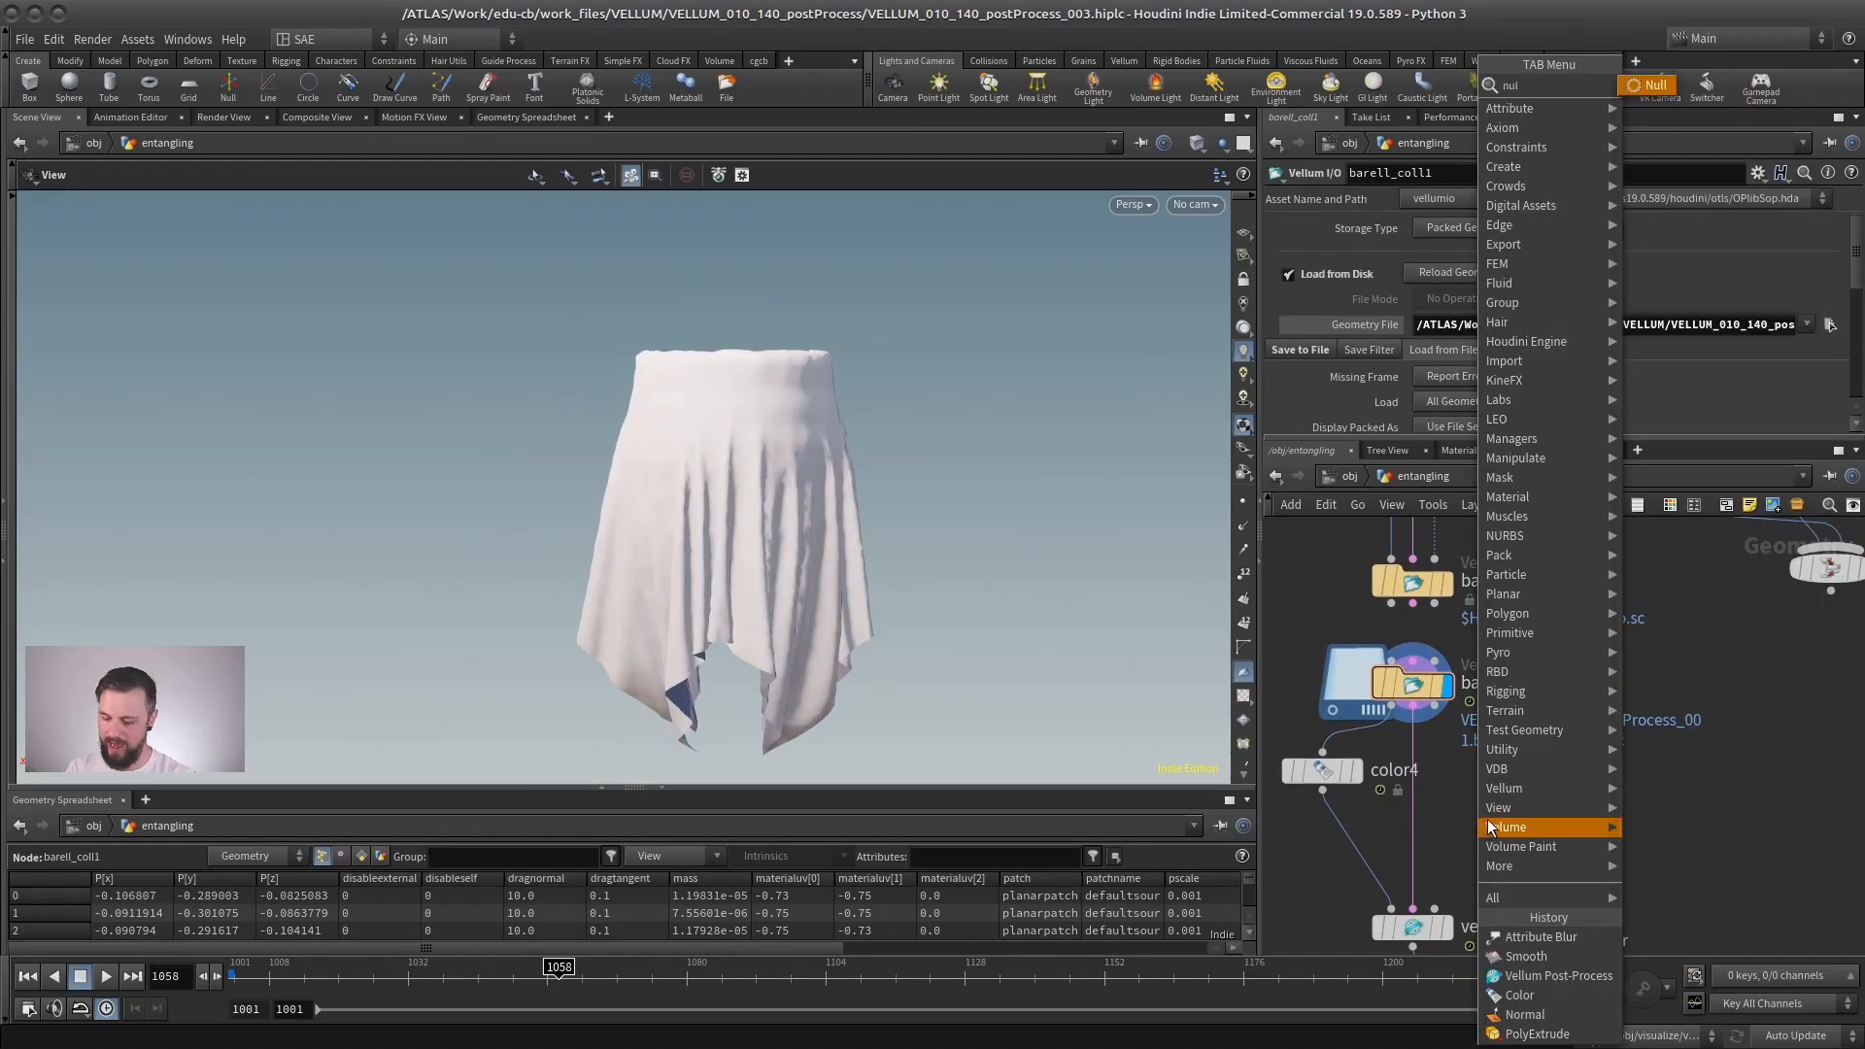
pyautogui.press('Return')
pyautogui.click(1512, 808)
pyautogui.moveTo(1443, 718); pyautogui.dragTo(1513, 783)
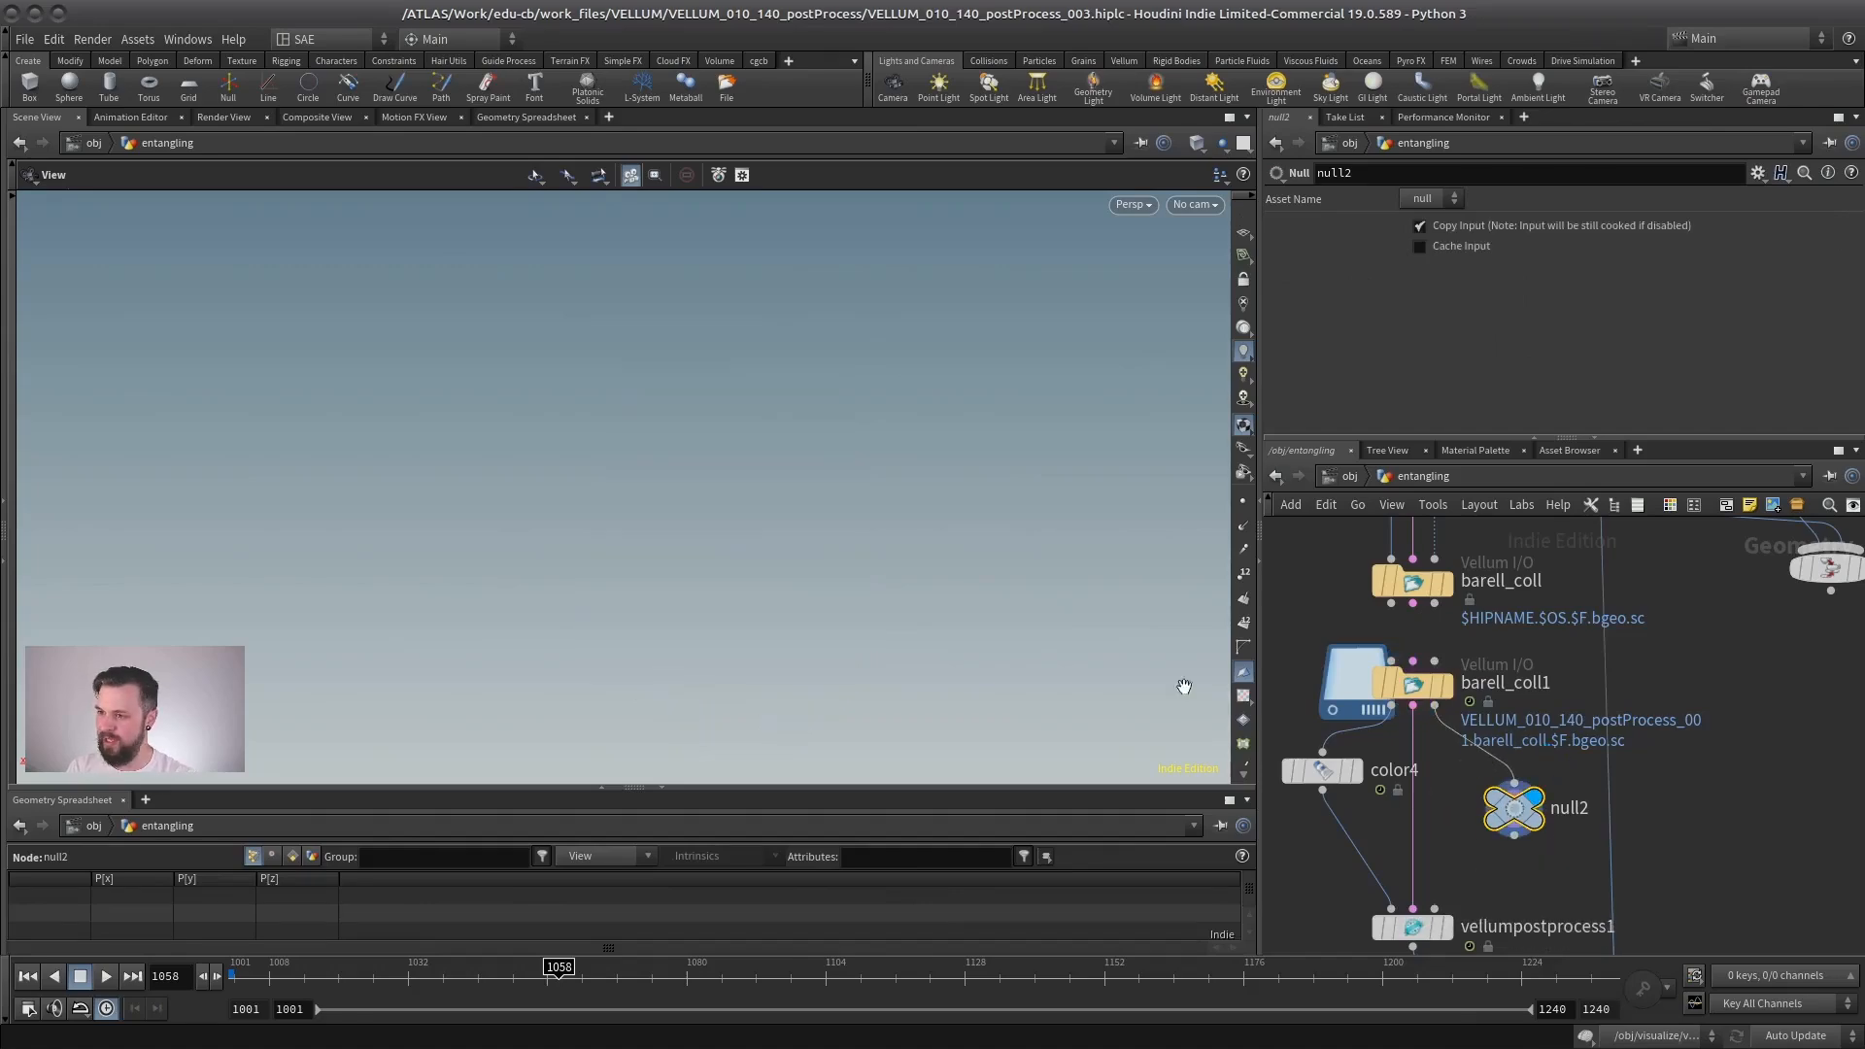
# - Rewire the Null to the third output of vellumsolver1 and view the collision geometry it passes through
pyautogui.moveTo(1526, 594); pyautogui.dragTo(1528, 703, button='middle')
pyautogui.scroll(-3, 1531, 699)
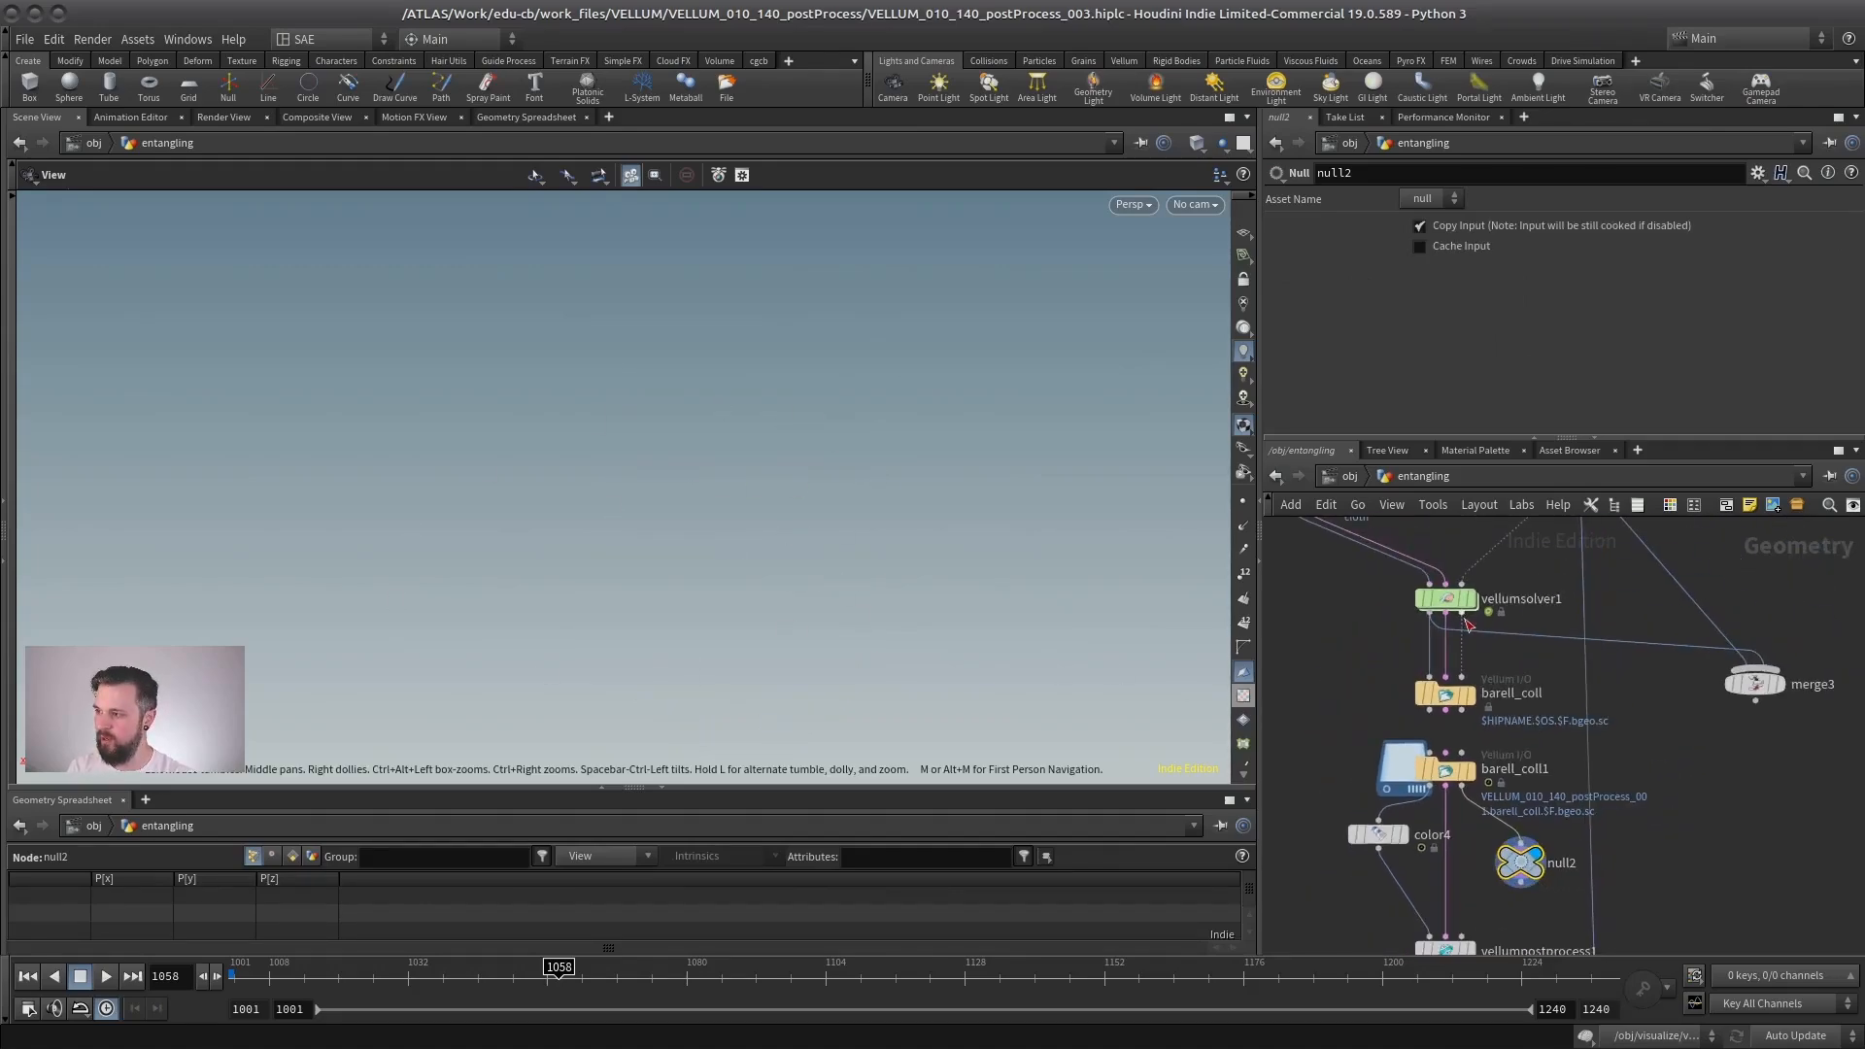
pyautogui.click(1461, 612)
pyautogui.click(1519, 843)
pyautogui.moveTo(806, 482); pyautogui.dragTo(740, 549)
pyautogui.moveTo(1528, 864)
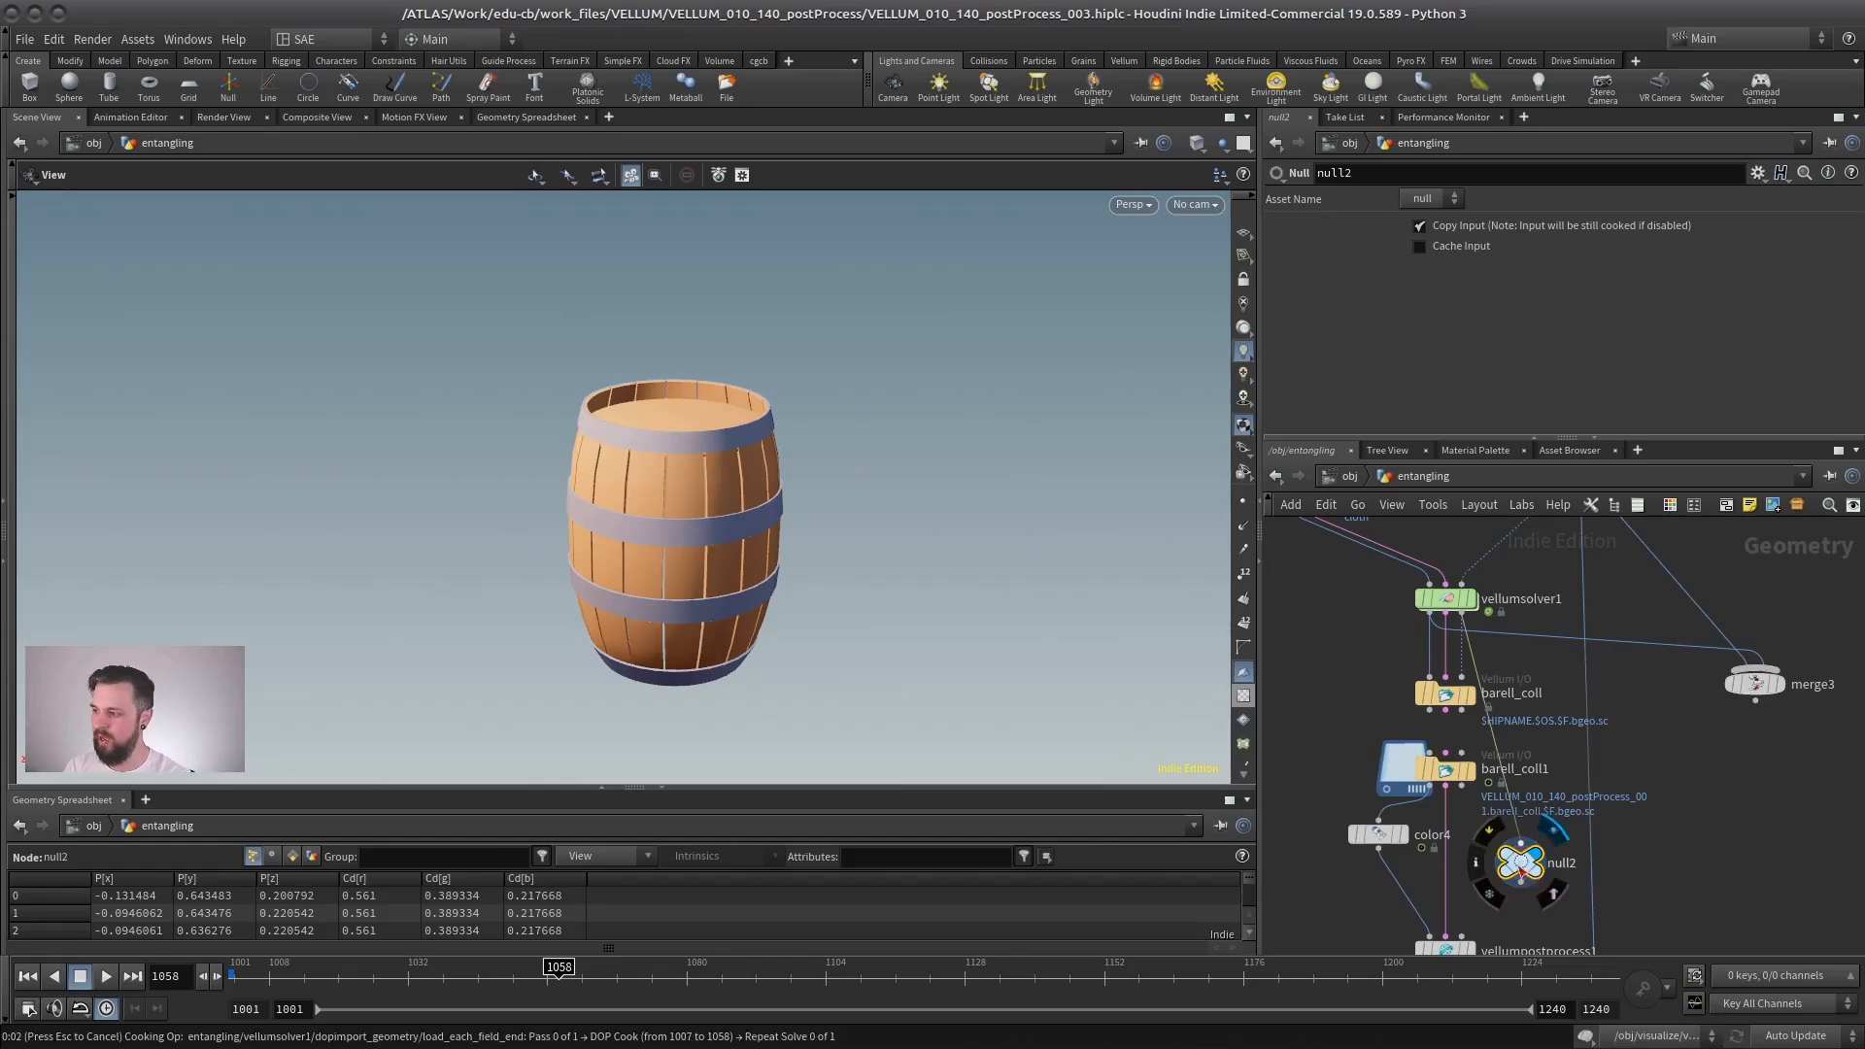
# - Cancel the cooking and delete the Null attached to vellumsolver1
pyautogui.press('Escape')
pyautogui.press('Delete')
pyautogui.moveTo(1515, 833); pyautogui.dragTo(1473, 773, button='middle')
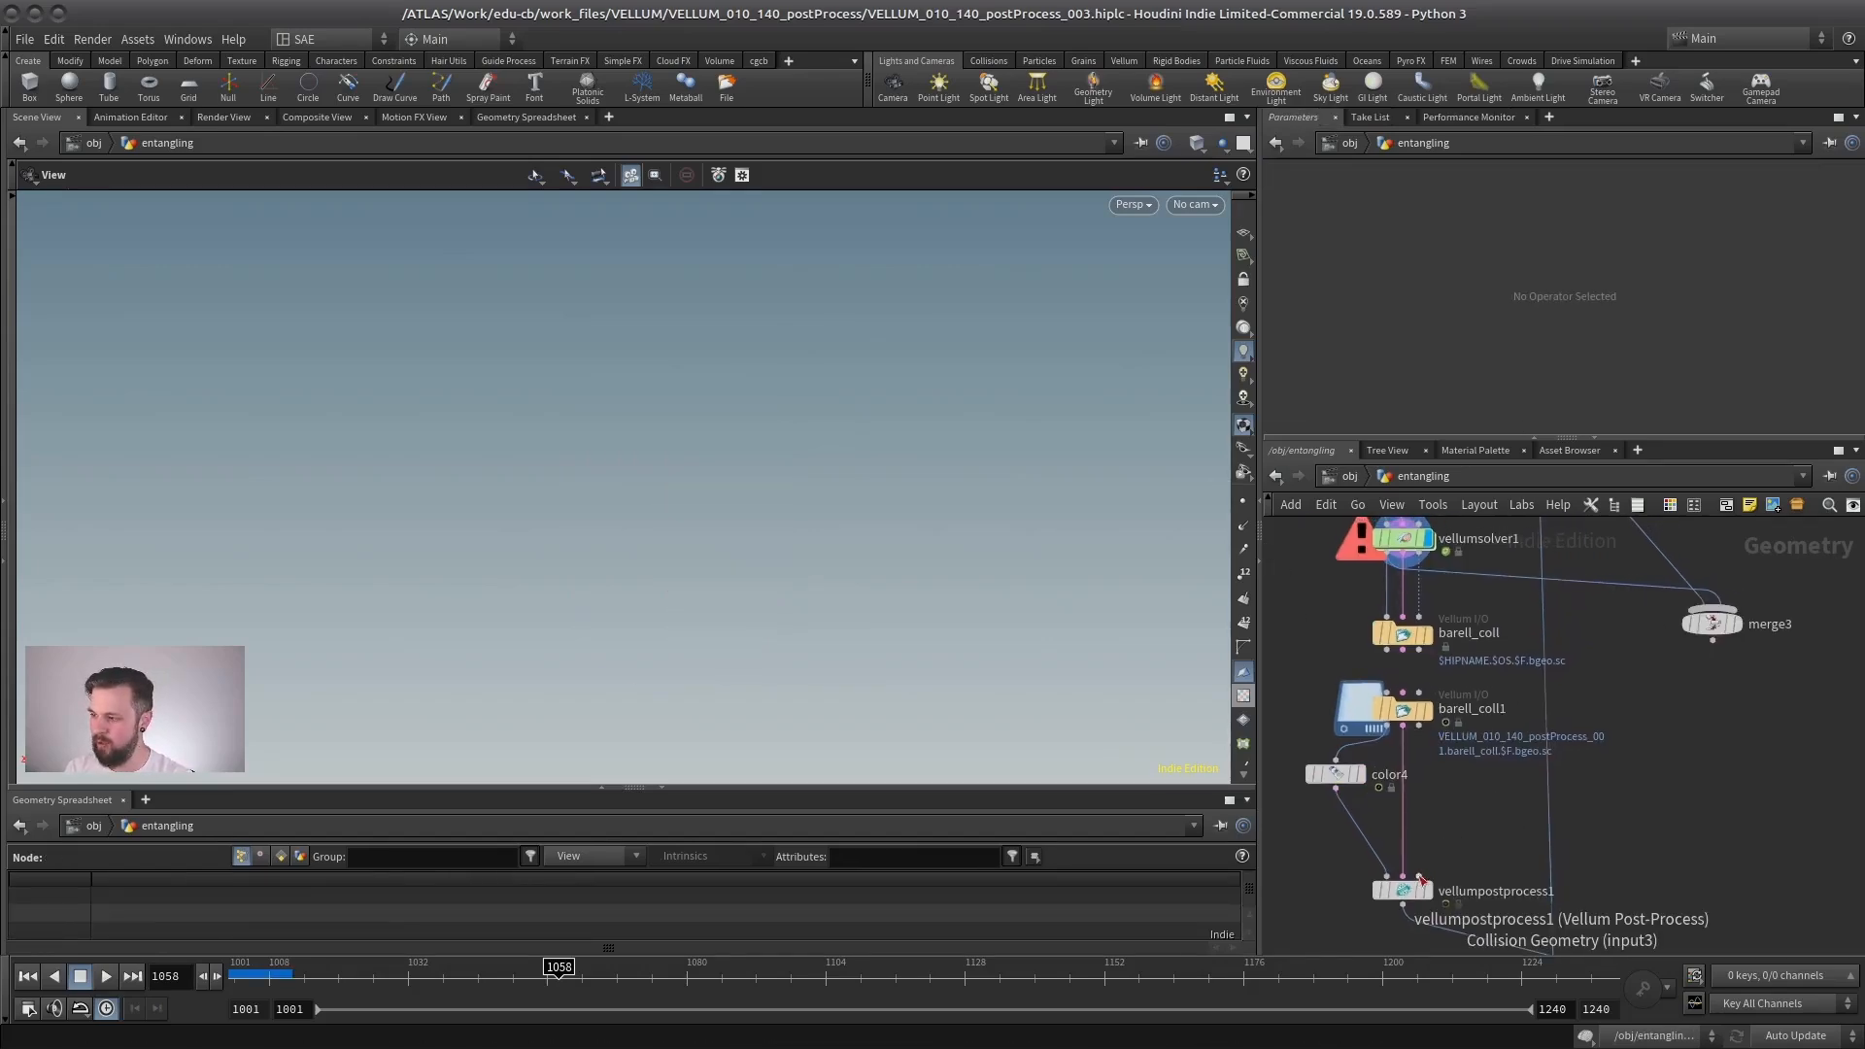
# - Wire IN_OUT_Barrell into the third, Collision Geometry input of vellumpostprocess1
pyautogui.click(1418, 875)
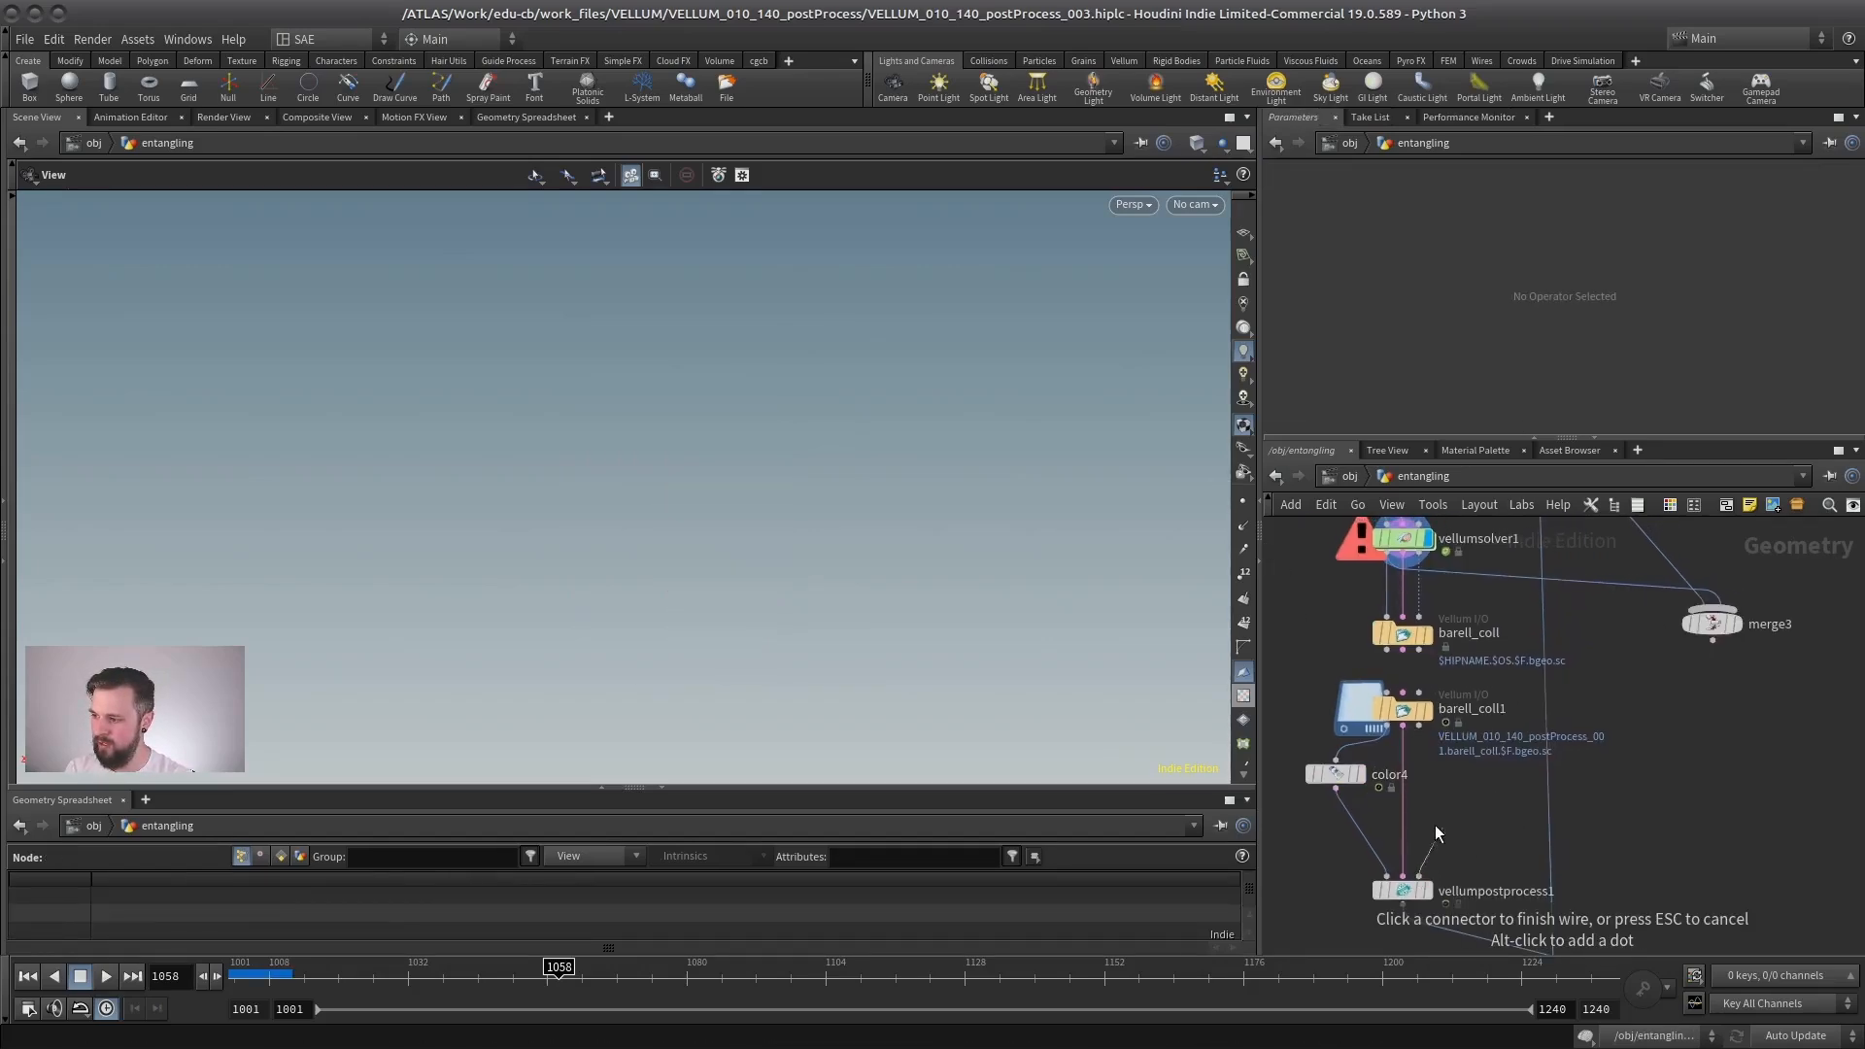
pyautogui.press('Escape')
pyautogui.click(1421, 875)
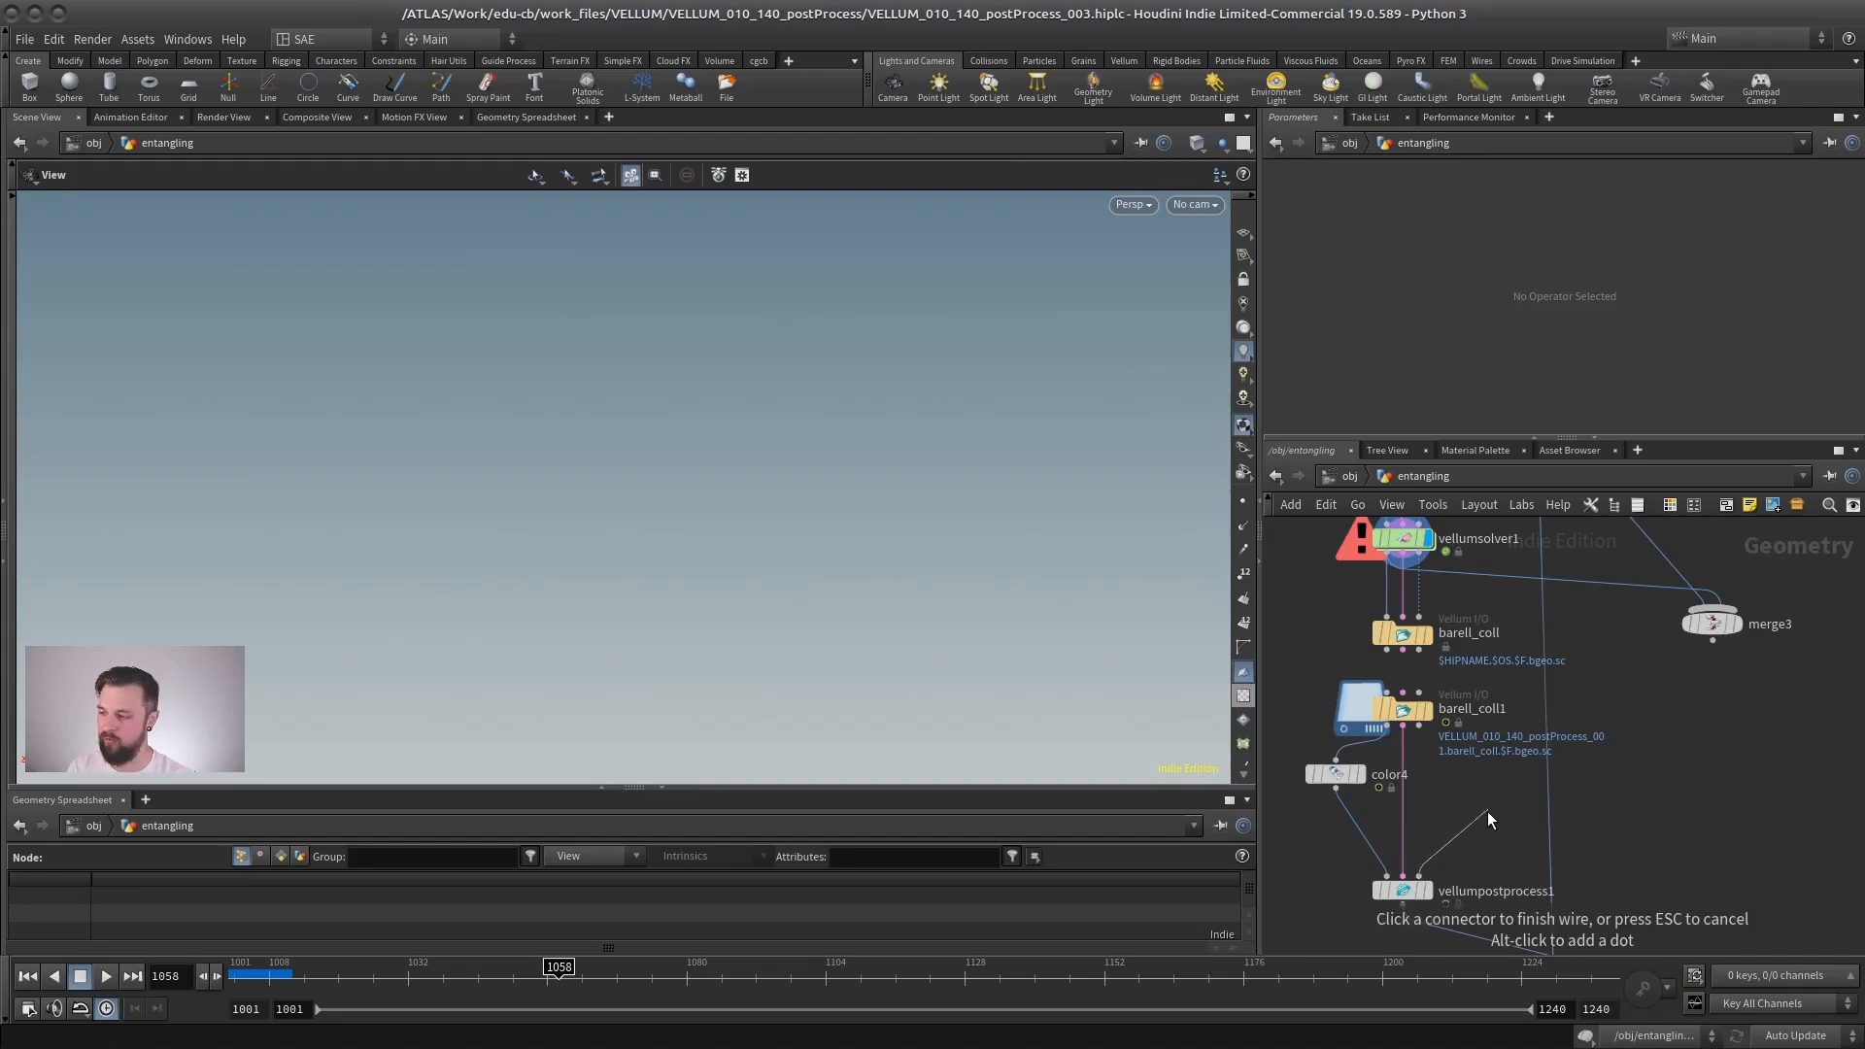
pyautogui.scroll(-2, 1447, 833)
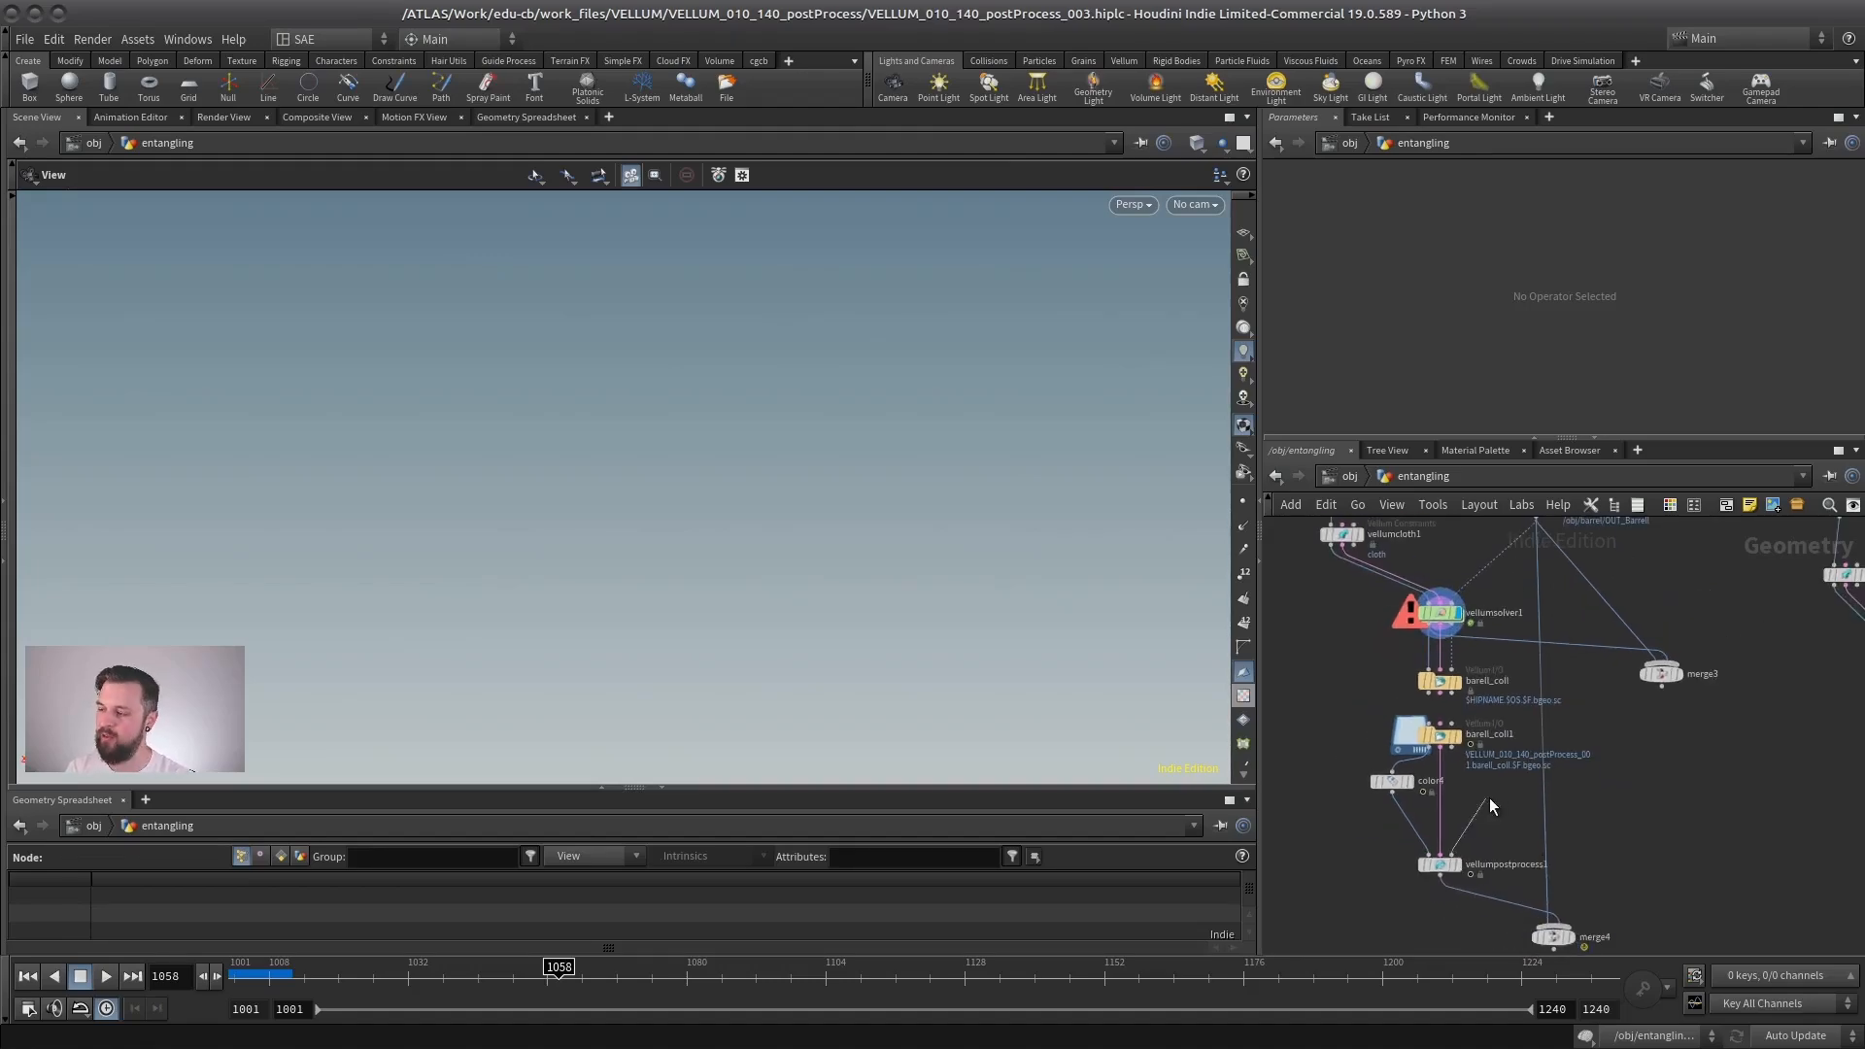
pyautogui.moveTo(1512, 545); pyautogui.dragTo(1482, 705, button='middle')
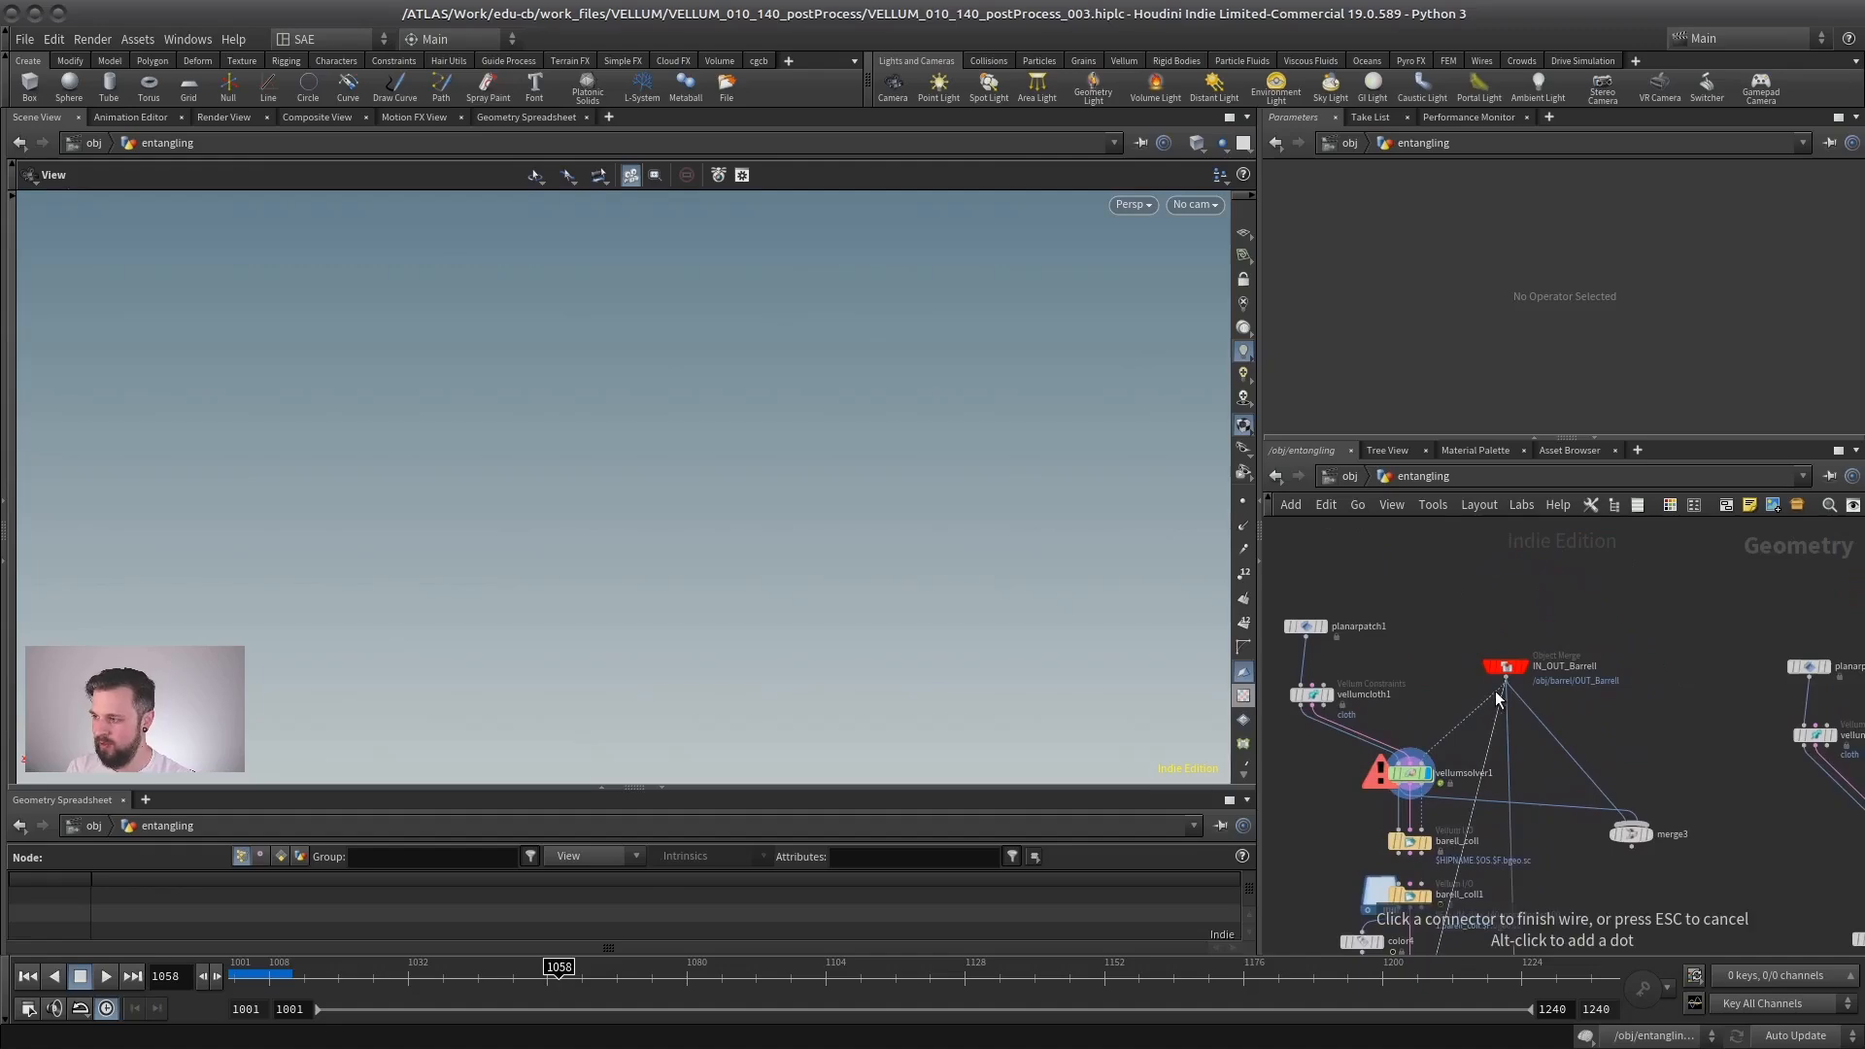
pyautogui.click(1505, 680)
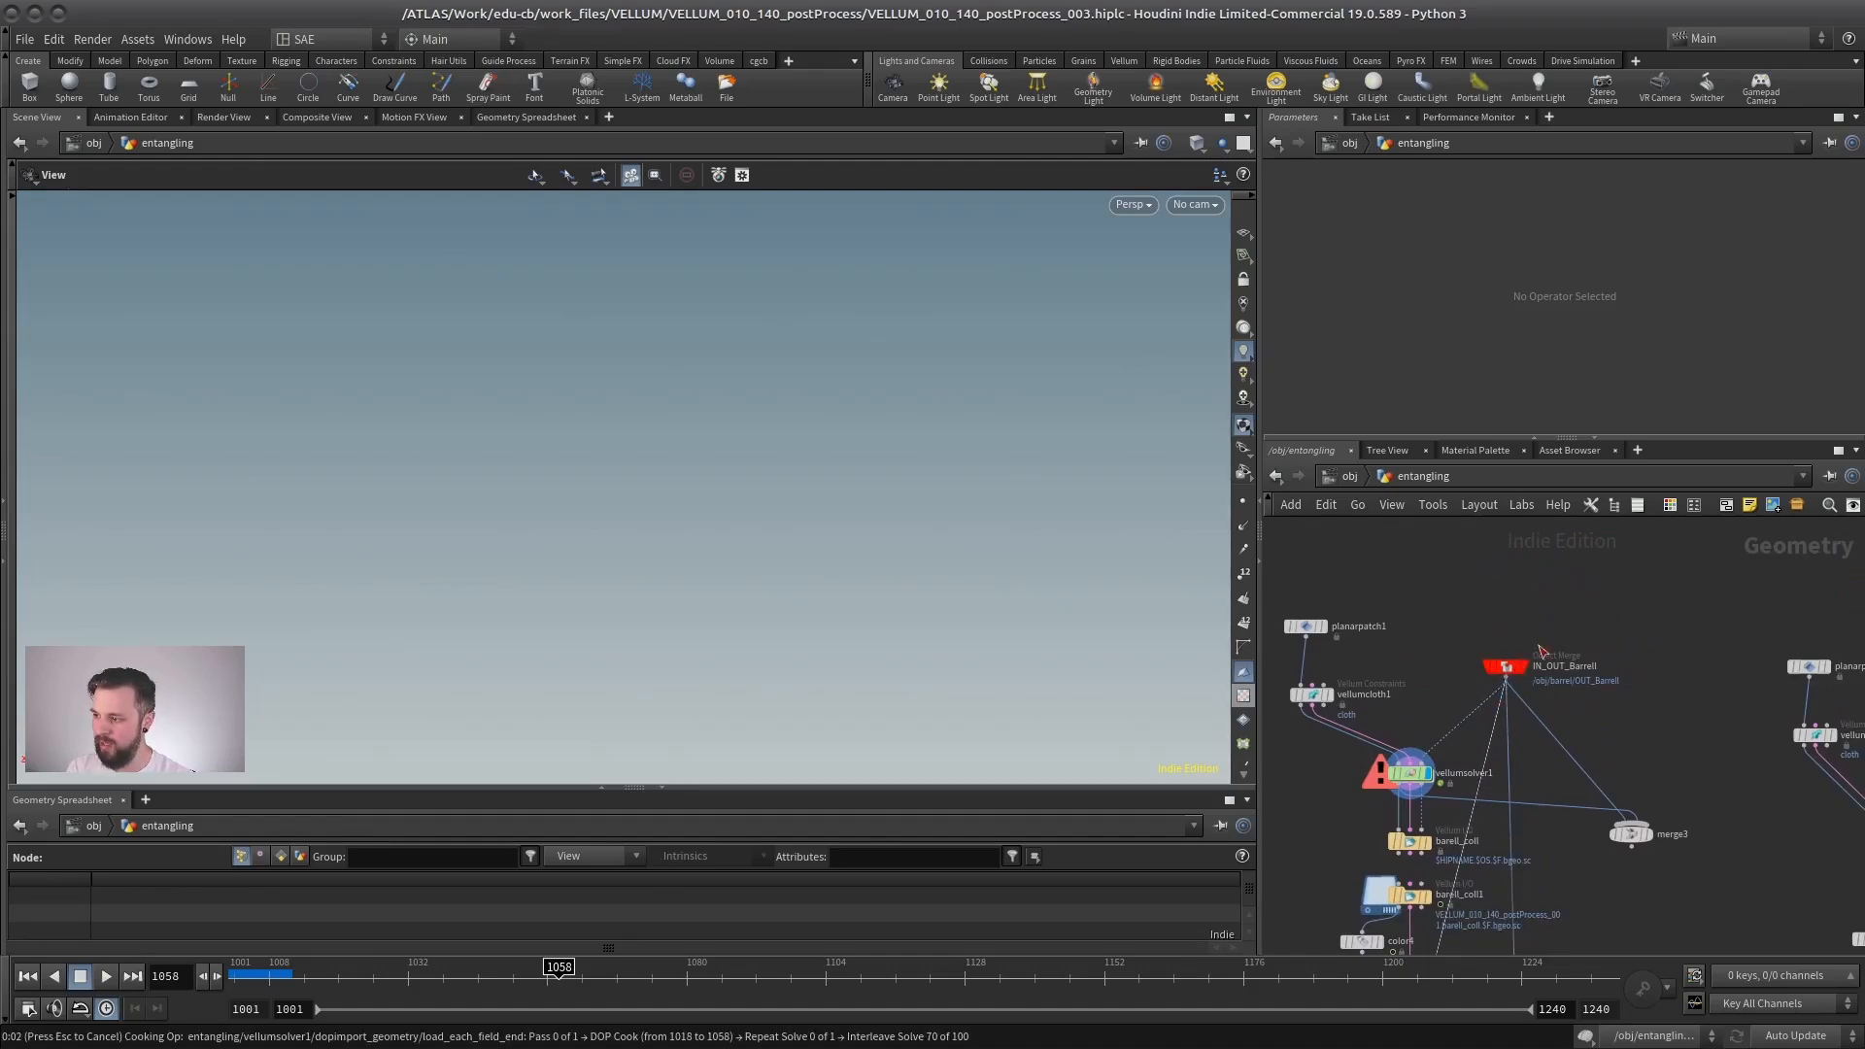
pyautogui.press('Escape')
pyautogui.moveTo(1490, 793); pyautogui.dragTo(1494, 629, button='middle')
pyautogui.scroll(5, 1466, 812)
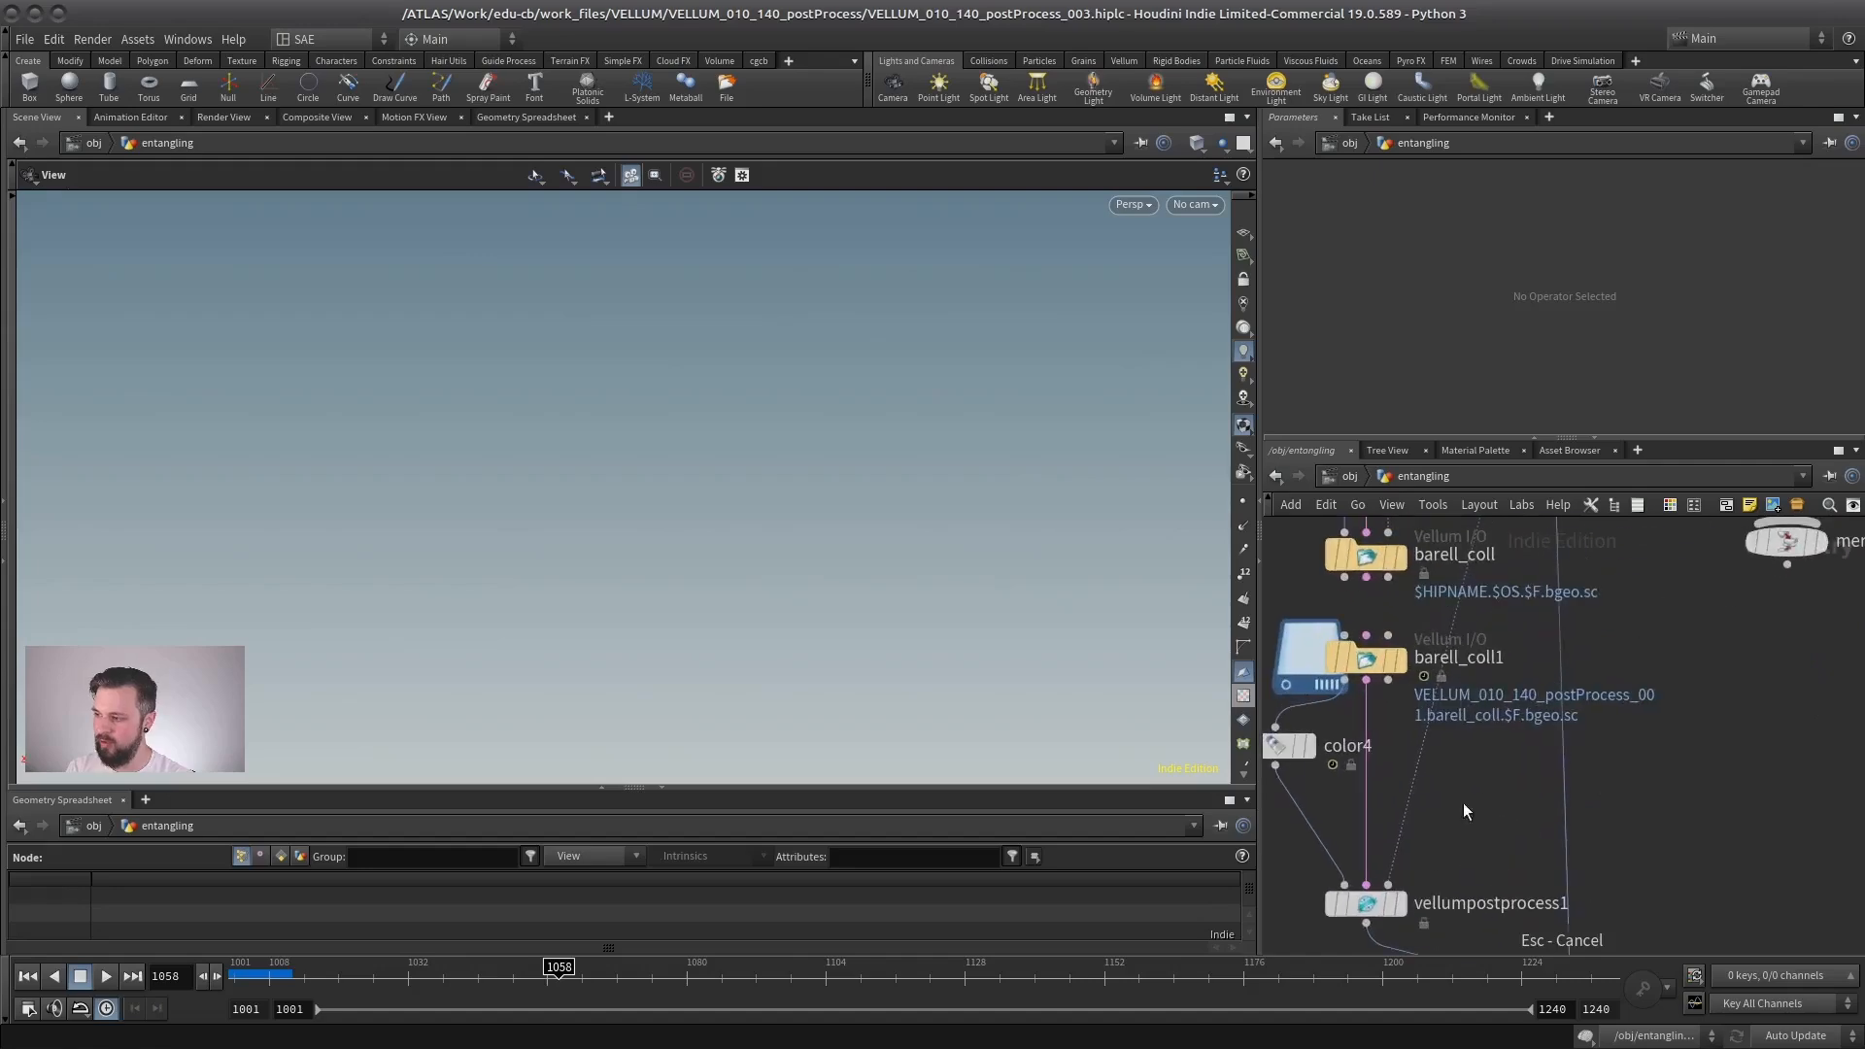
# - Display merge4 and play the cloth draping over the barrel from frame 1001, stopping at frame 1020
pyautogui.click(1401, 903)
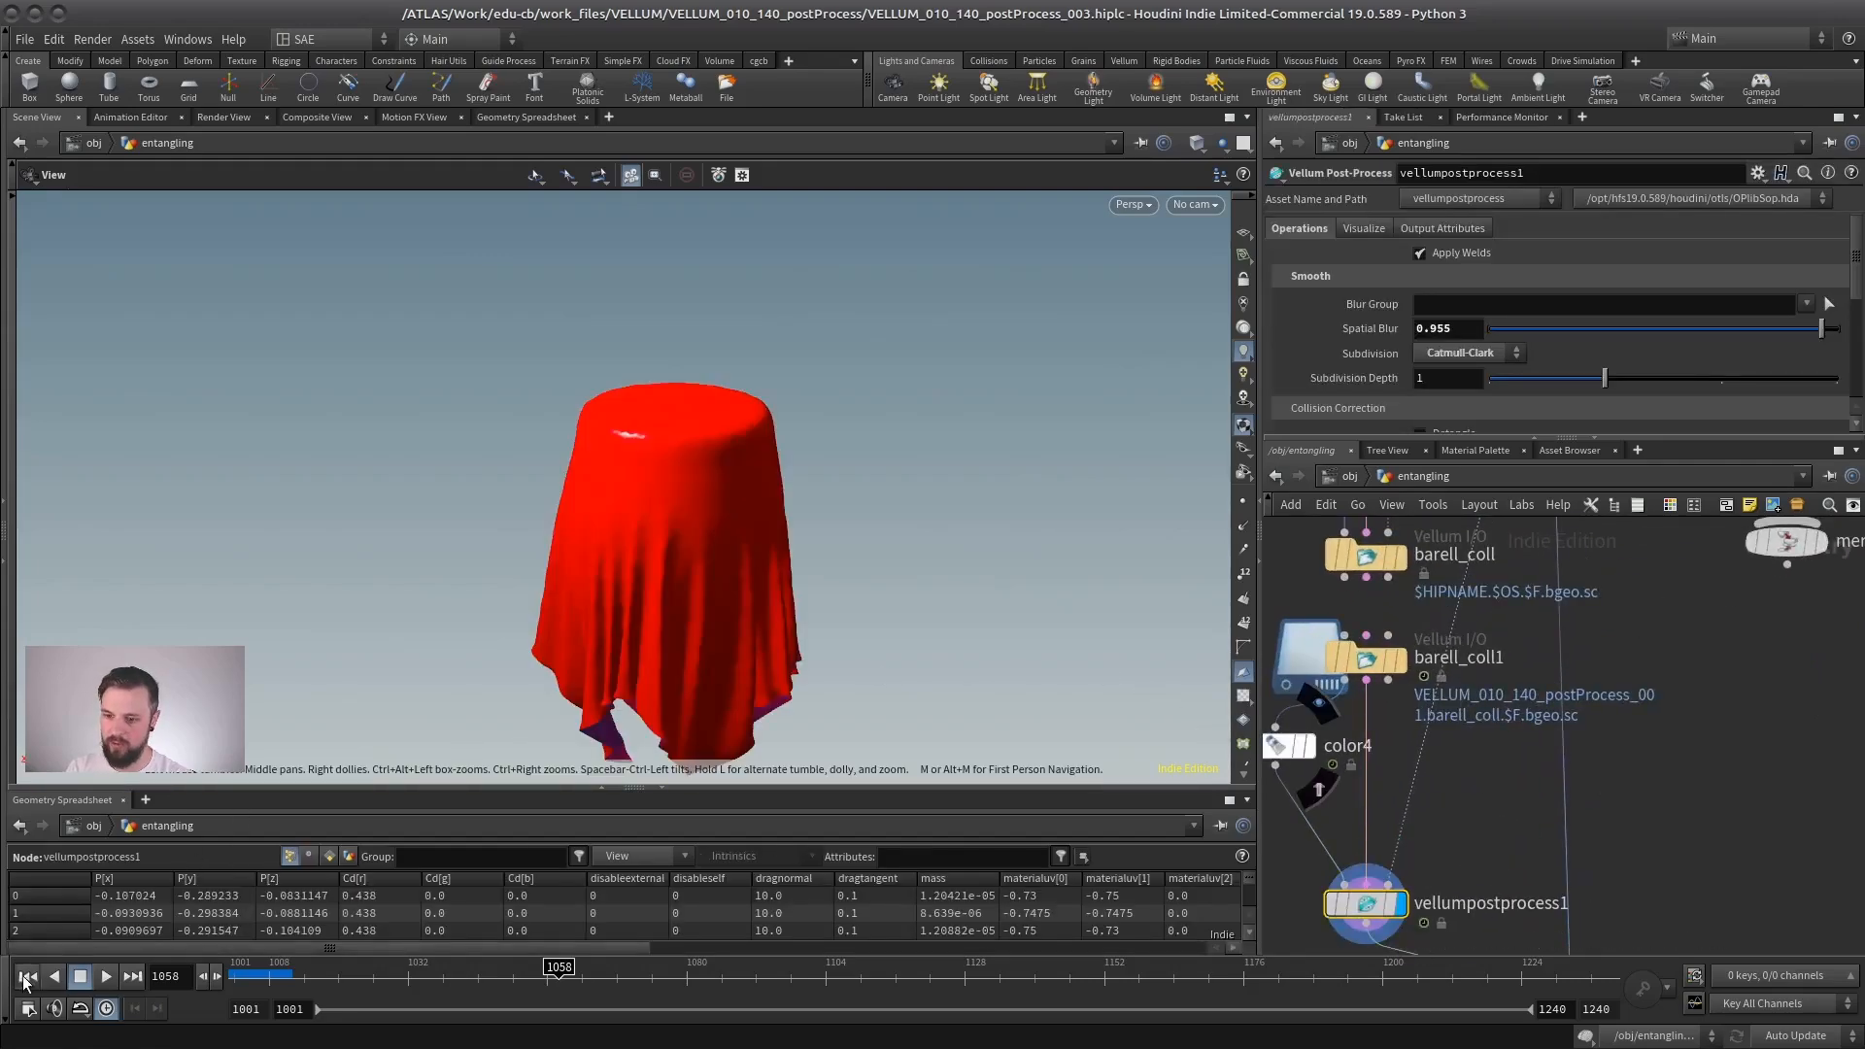
pyautogui.click(26, 981)
pyautogui.moveTo(1578, 764); pyautogui.dragTo(1512, 592, button='middle')
pyautogui.click(1550, 870)
pyautogui.click(1518, 871)
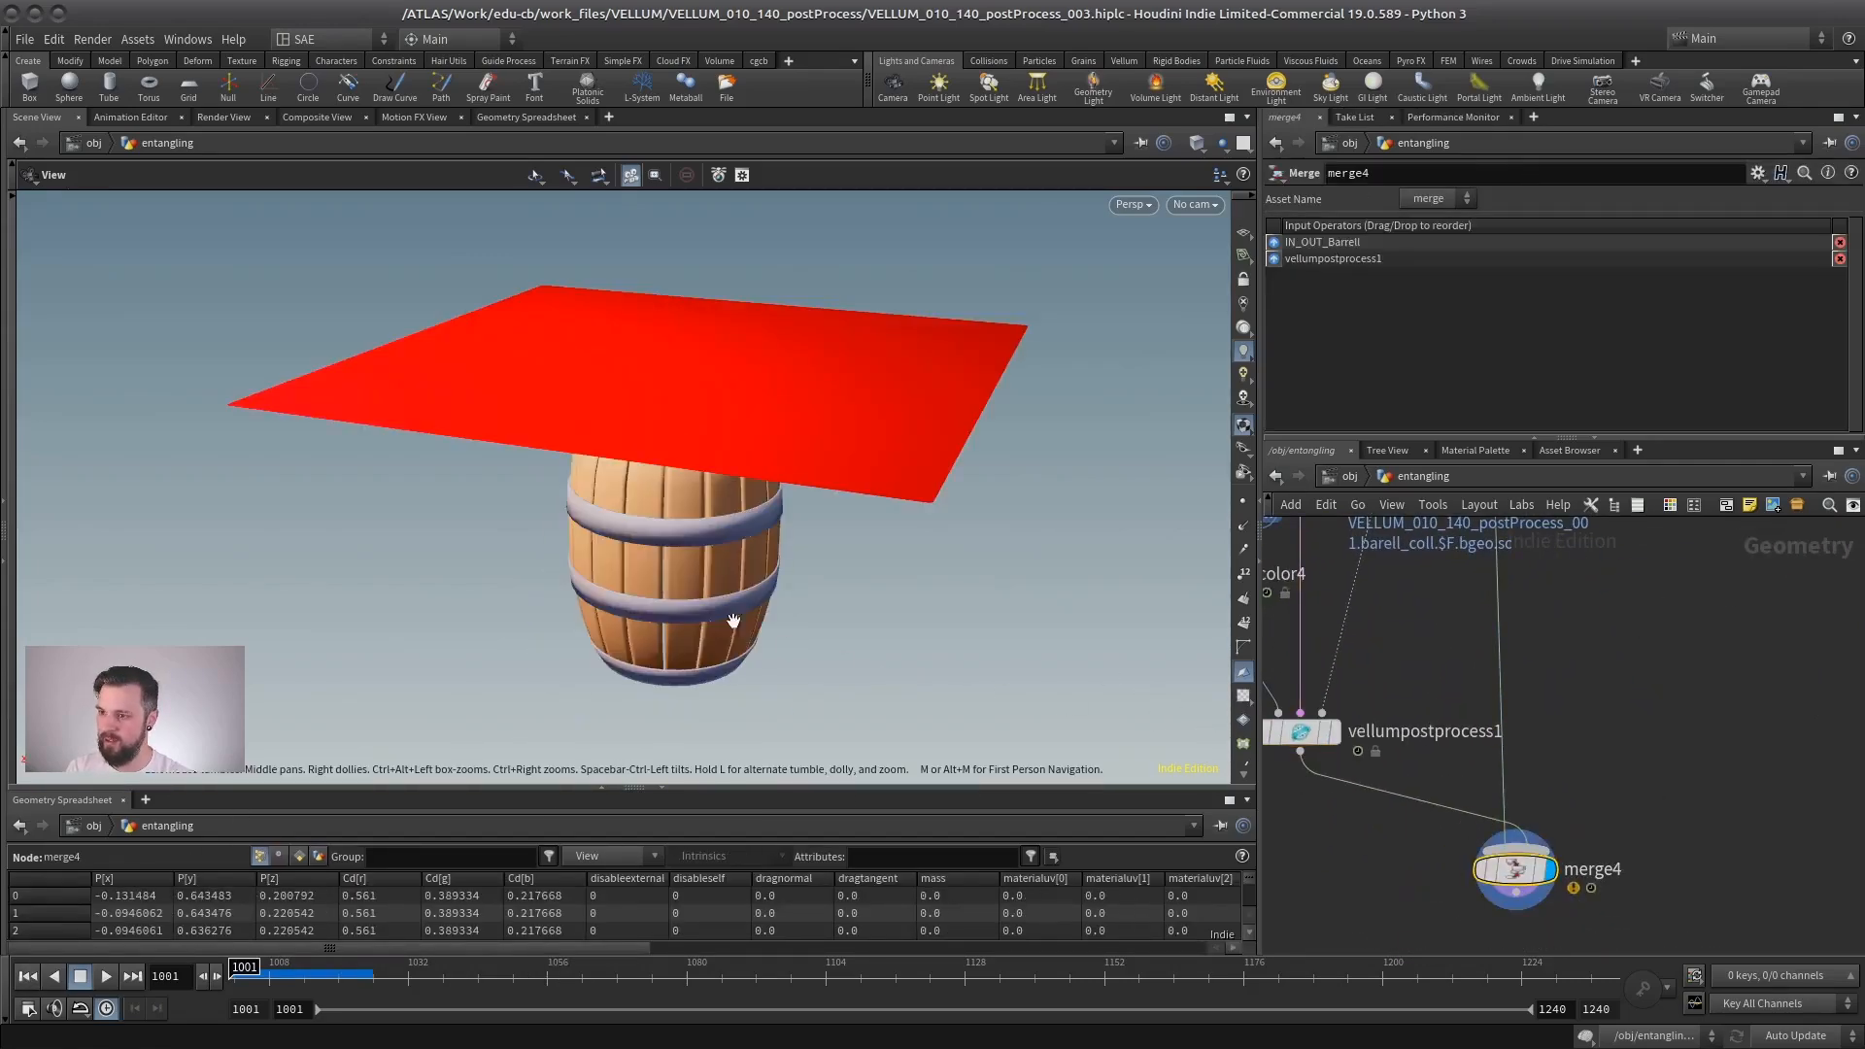
pyautogui.moveTo(733, 620); pyautogui.dragTo(724, 480)
pyautogui.click(106, 976)
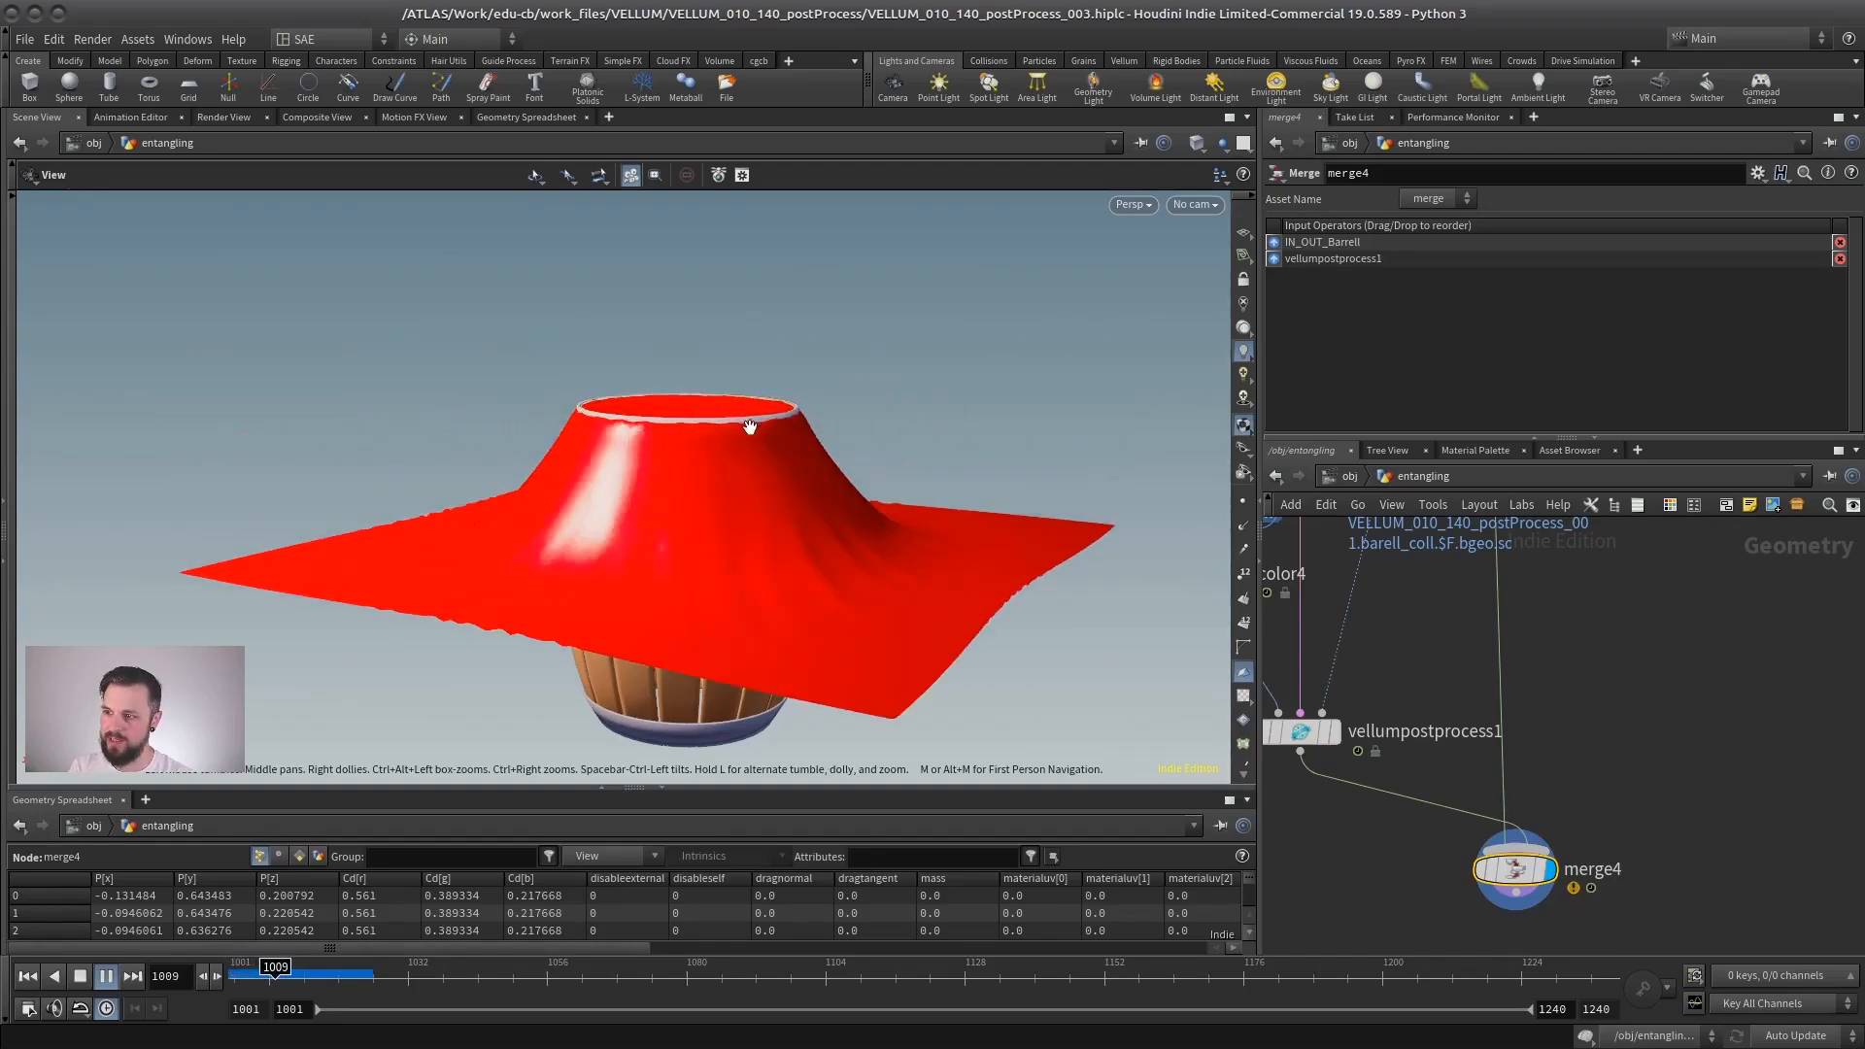
pyautogui.click(79, 978)
# - Select vellumpostprocess1, examine the intersections around the barrel's rim, and set Spatial Blur to 0.64
pyautogui.click(1309, 732)
pyautogui.moveTo(1431, 662); pyautogui.dragTo(1515, 743, button='middle')
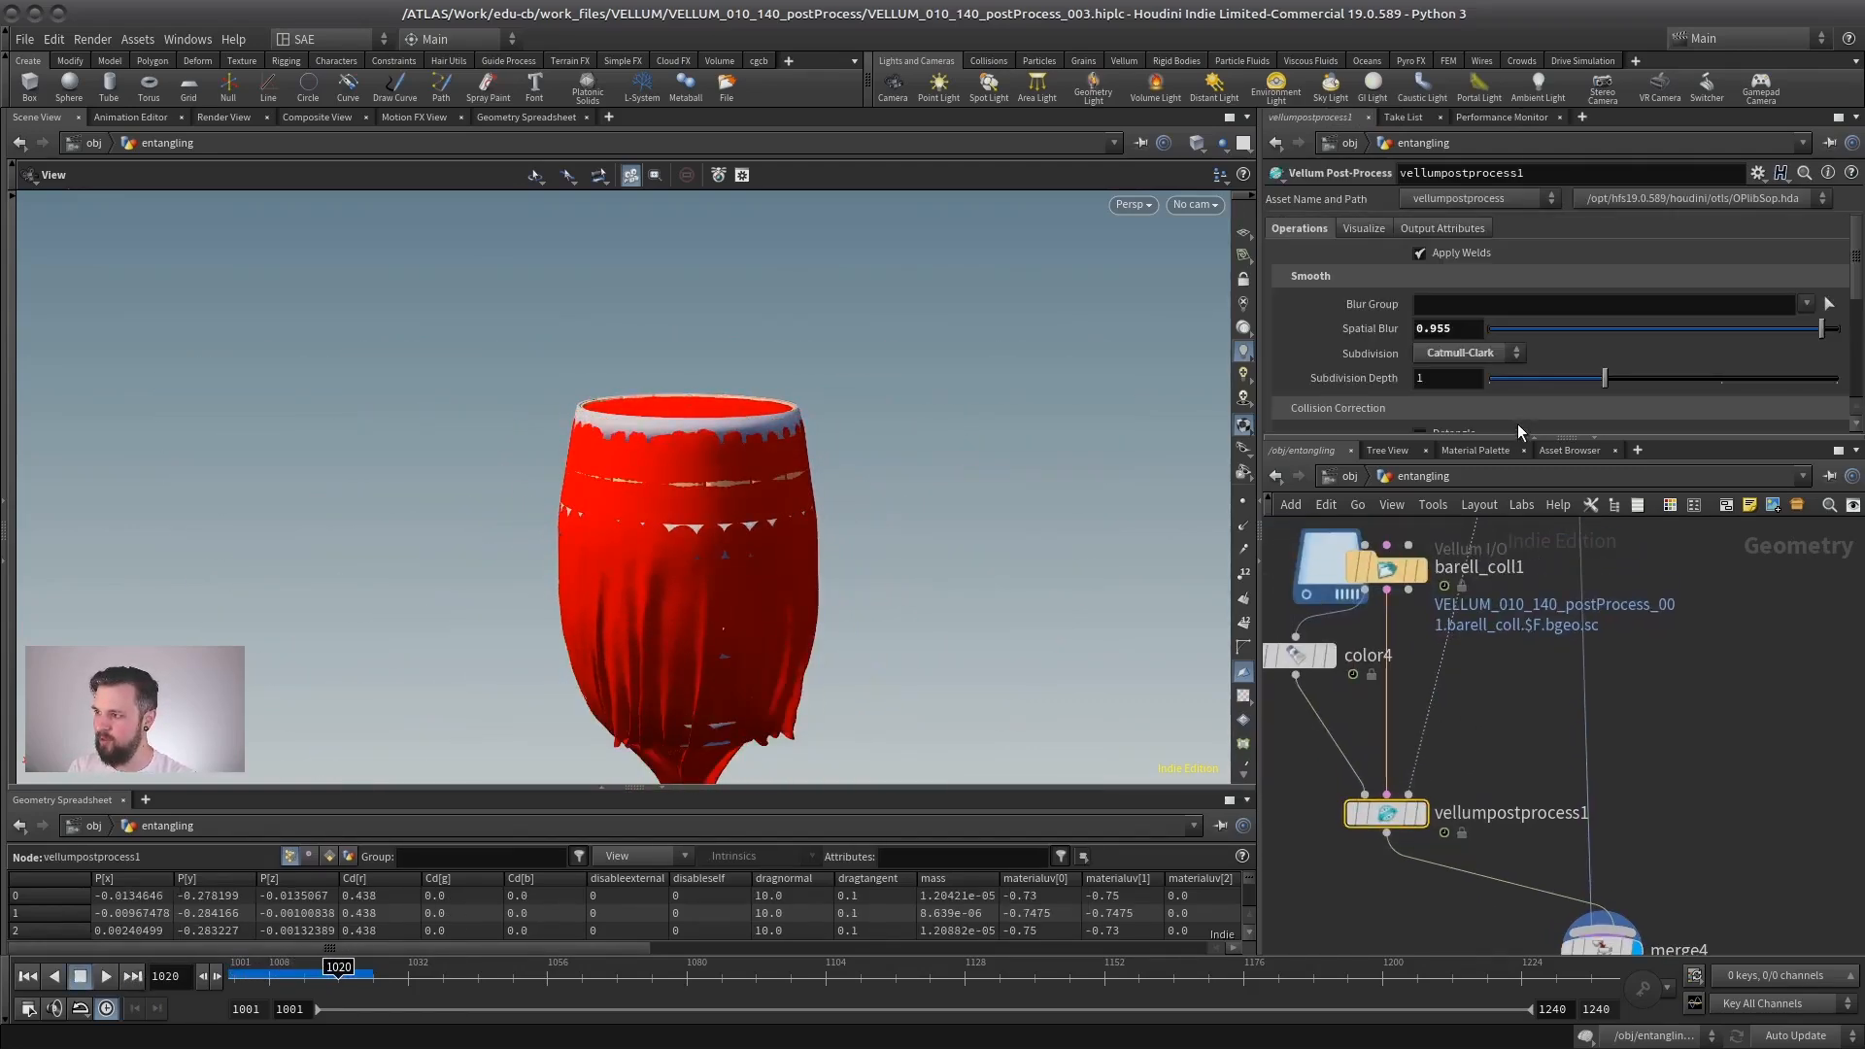
pyautogui.moveTo(1515, 437); pyautogui.dragTo(1515, 780)
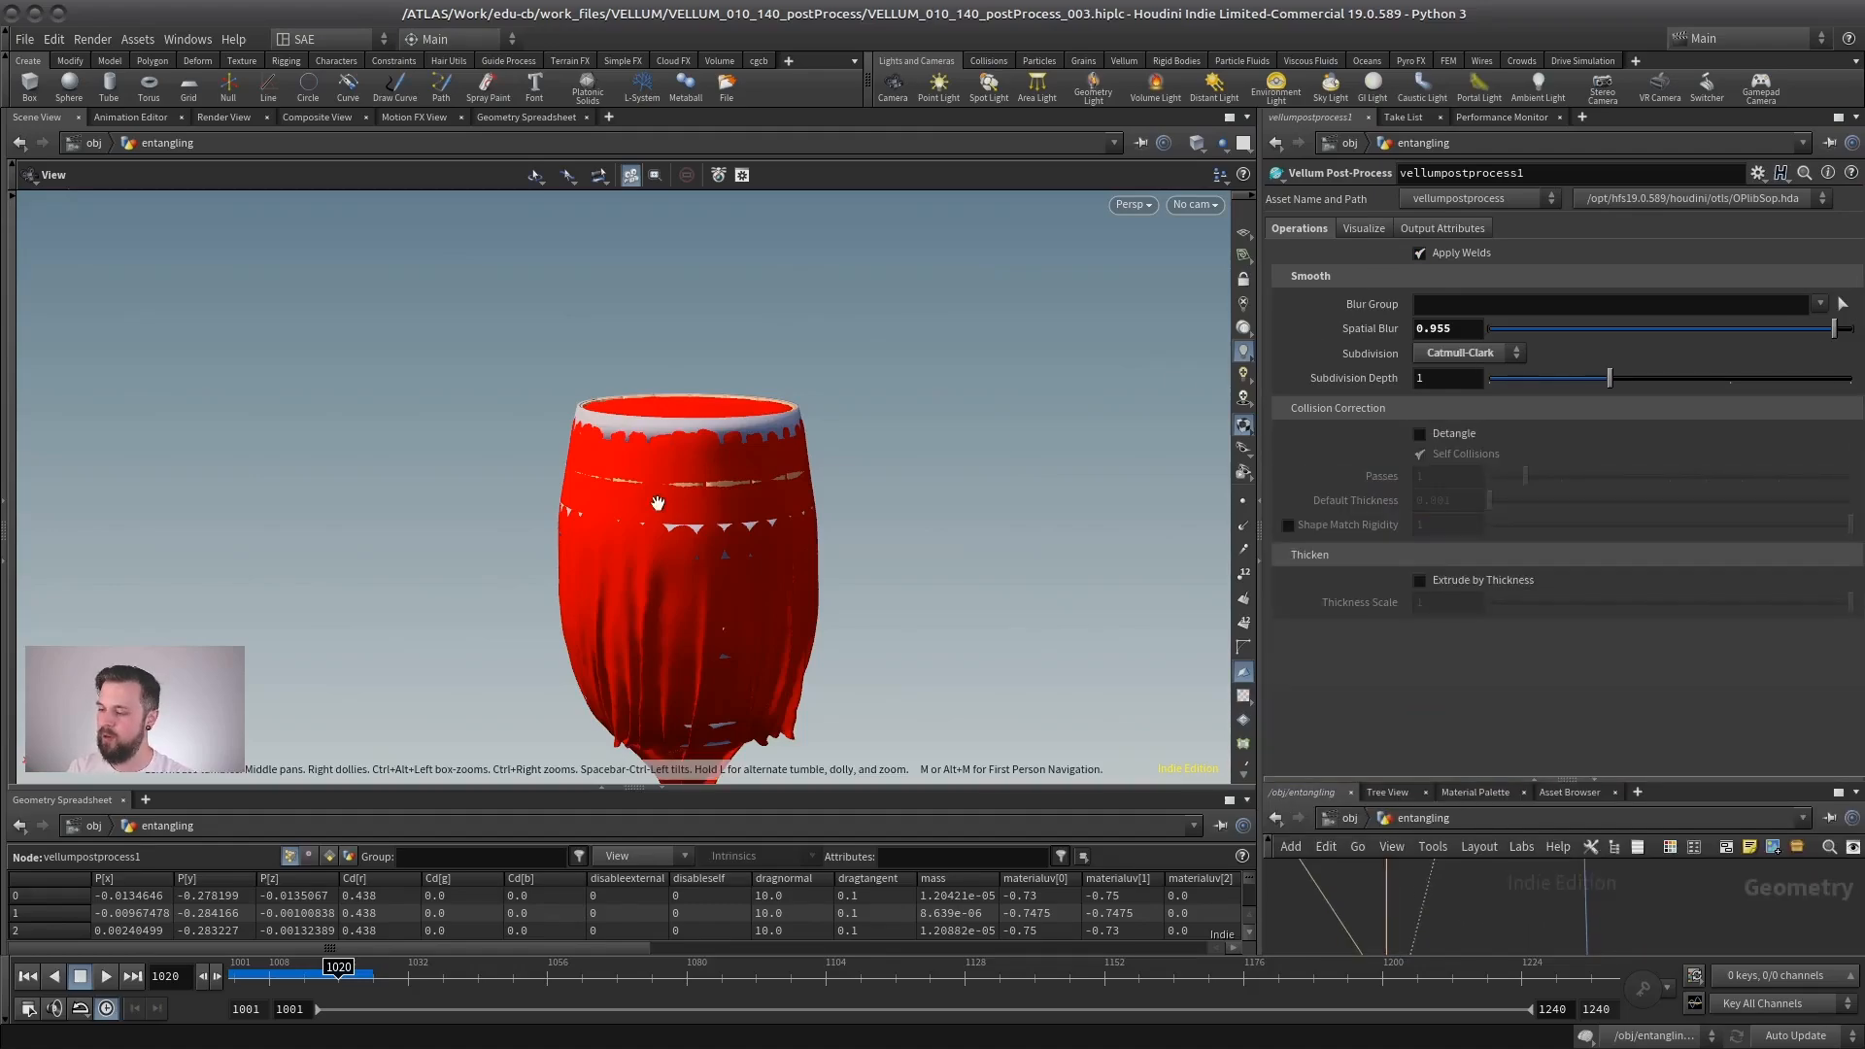
pyautogui.scroll(3, 820, 464)
pyautogui.moveTo(820, 464); pyautogui.dragTo(940, 595)
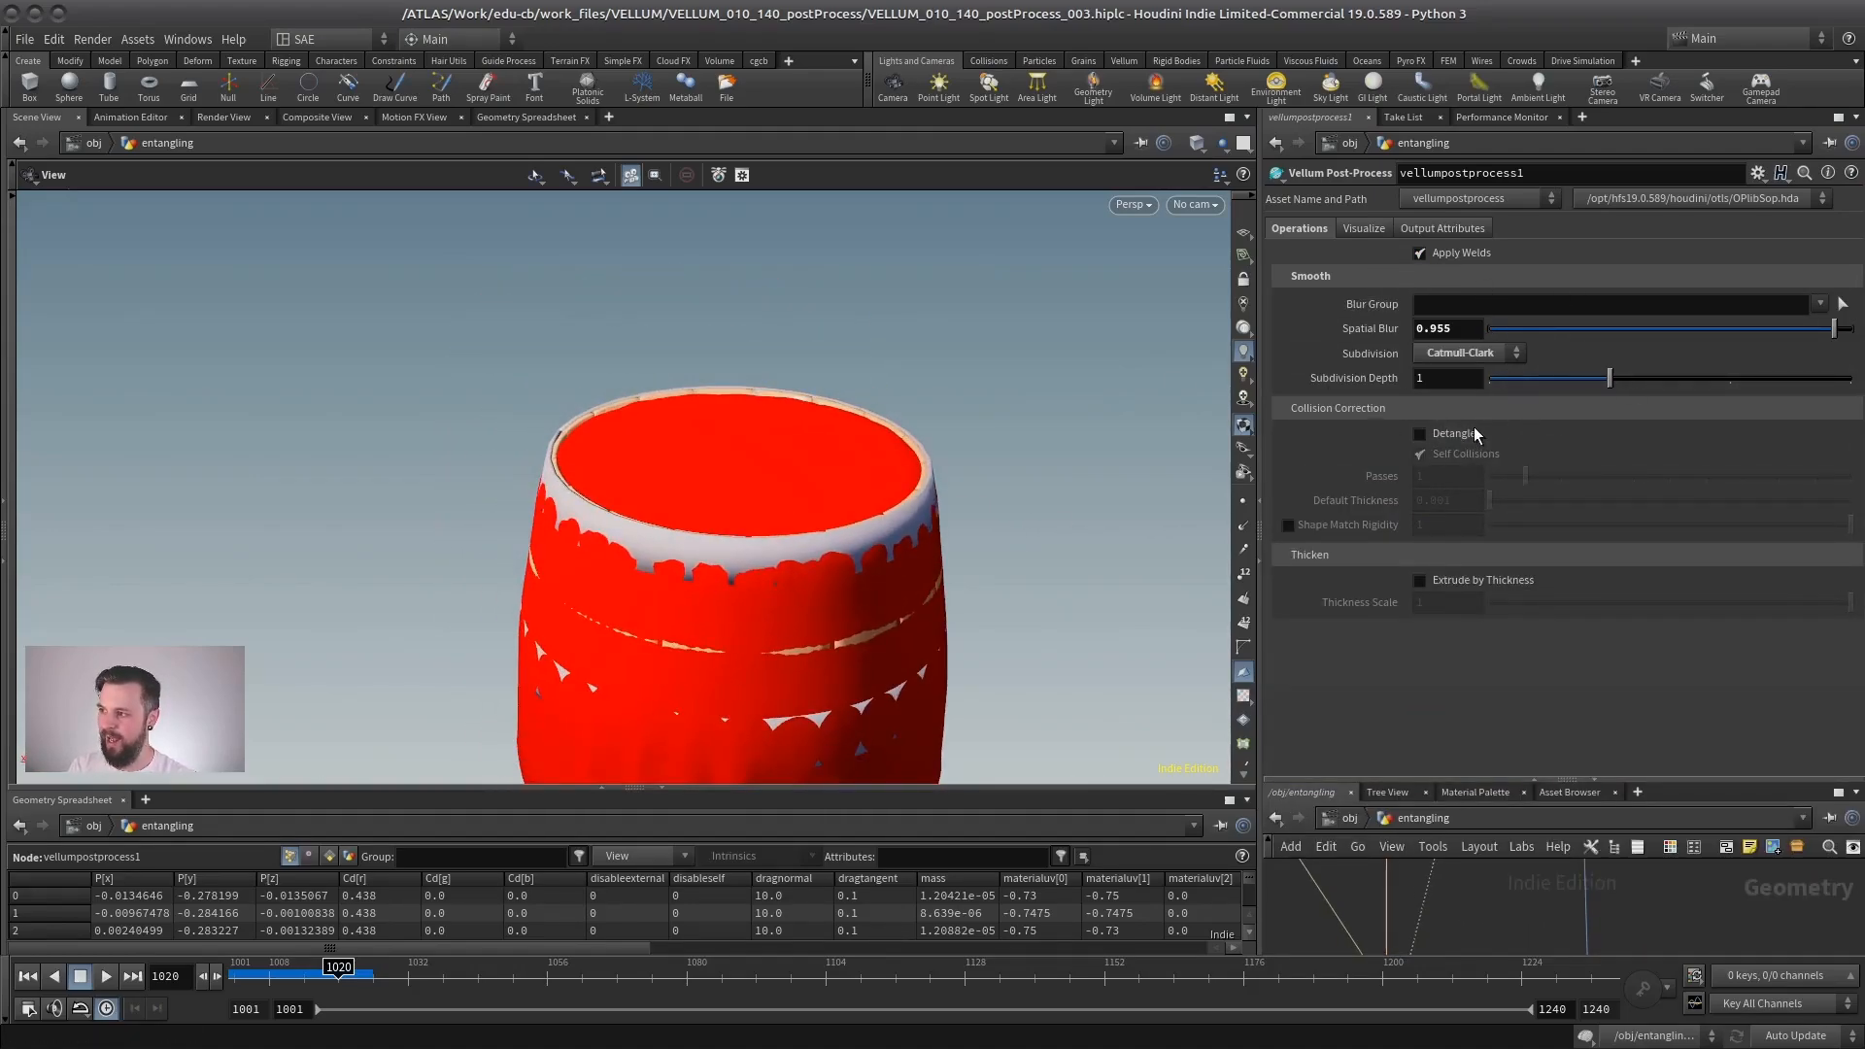
pyautogui.moveTo(1456, 432)
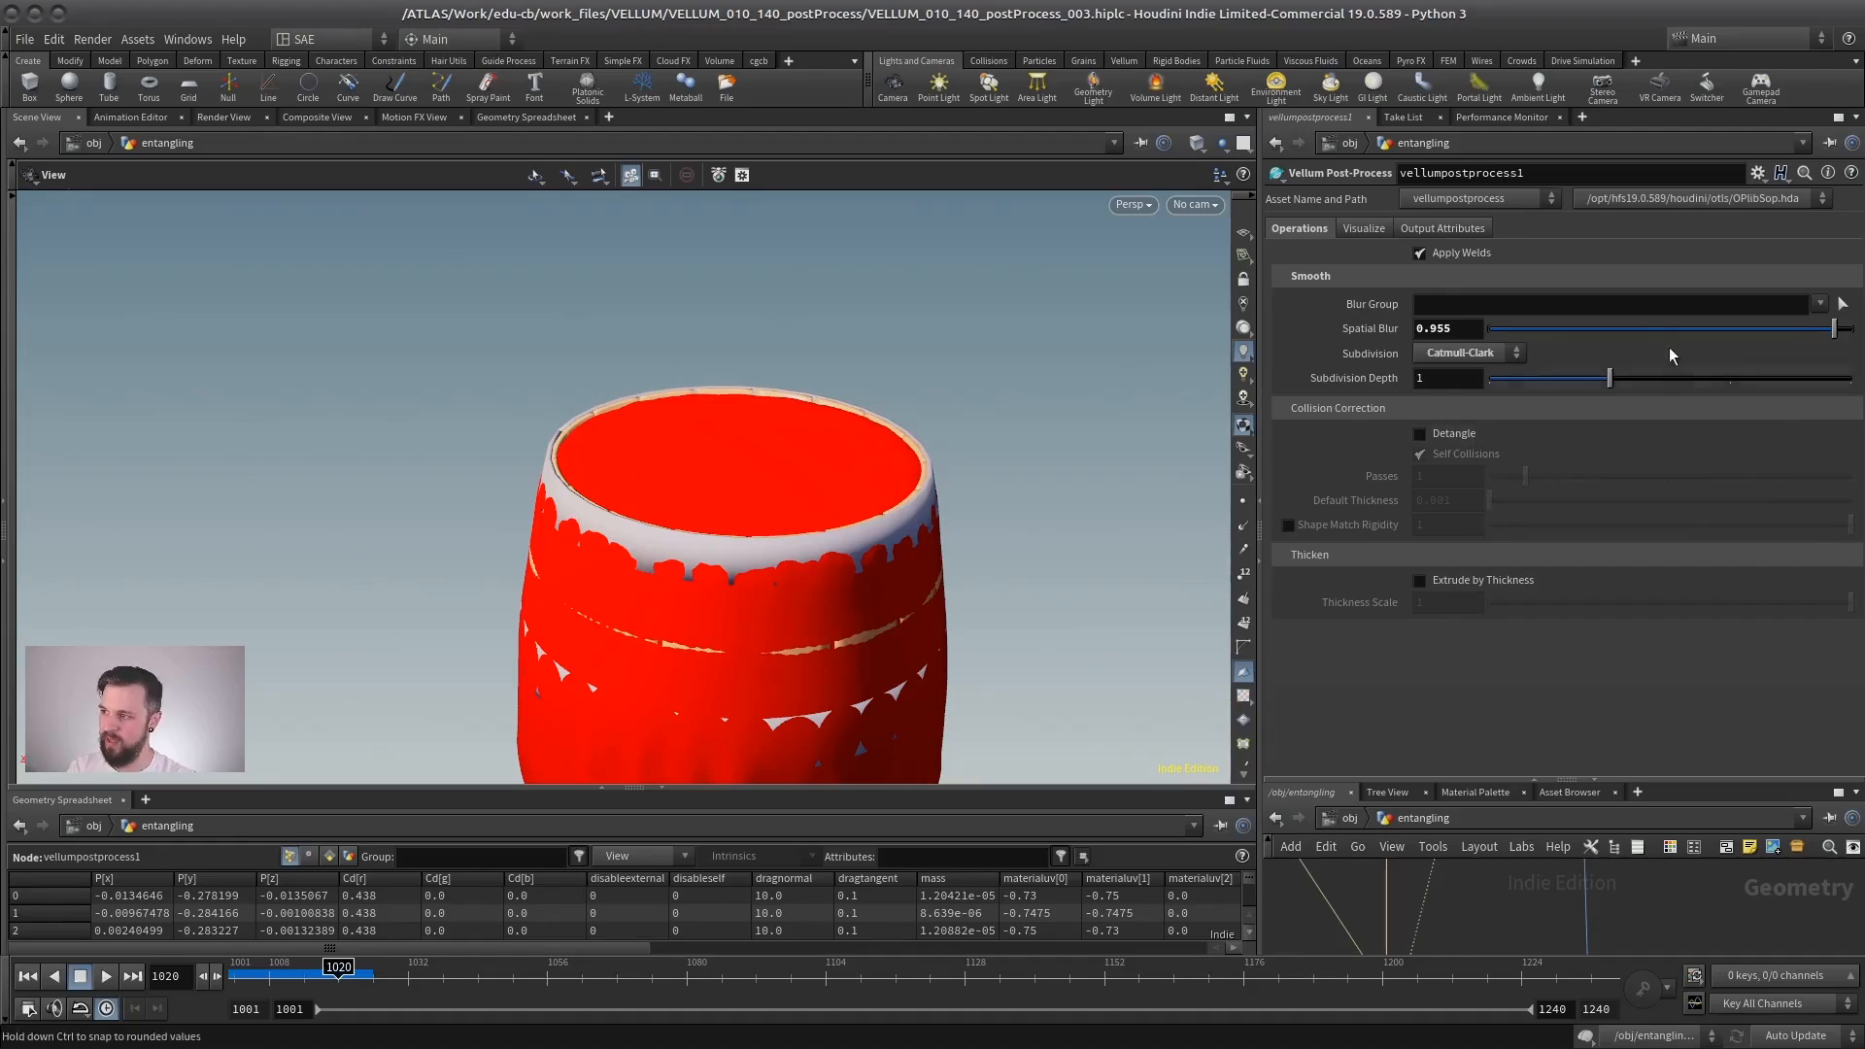
pyautogui.moveTo(1511, 323); pyautogui.dragTo(1719, 329)
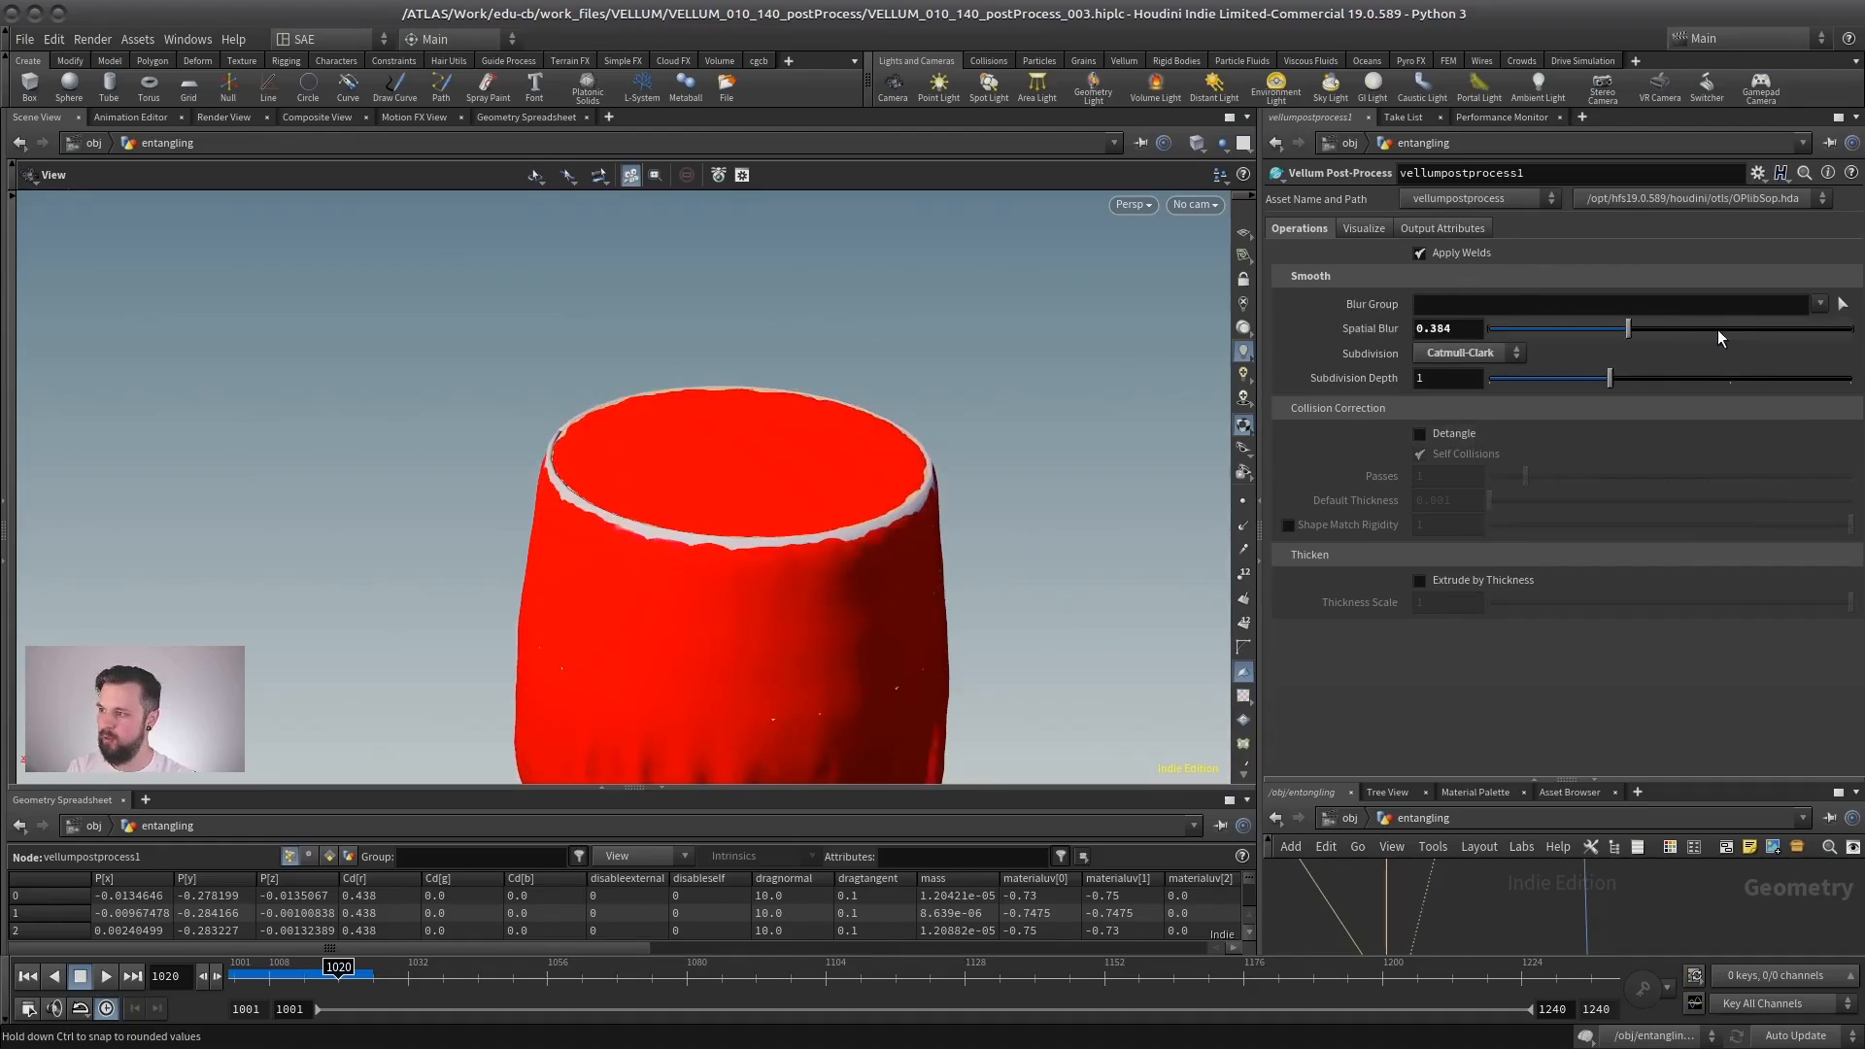
pyautogui.moveTo(891, 505); pyautogui.dragTo(864, 472)
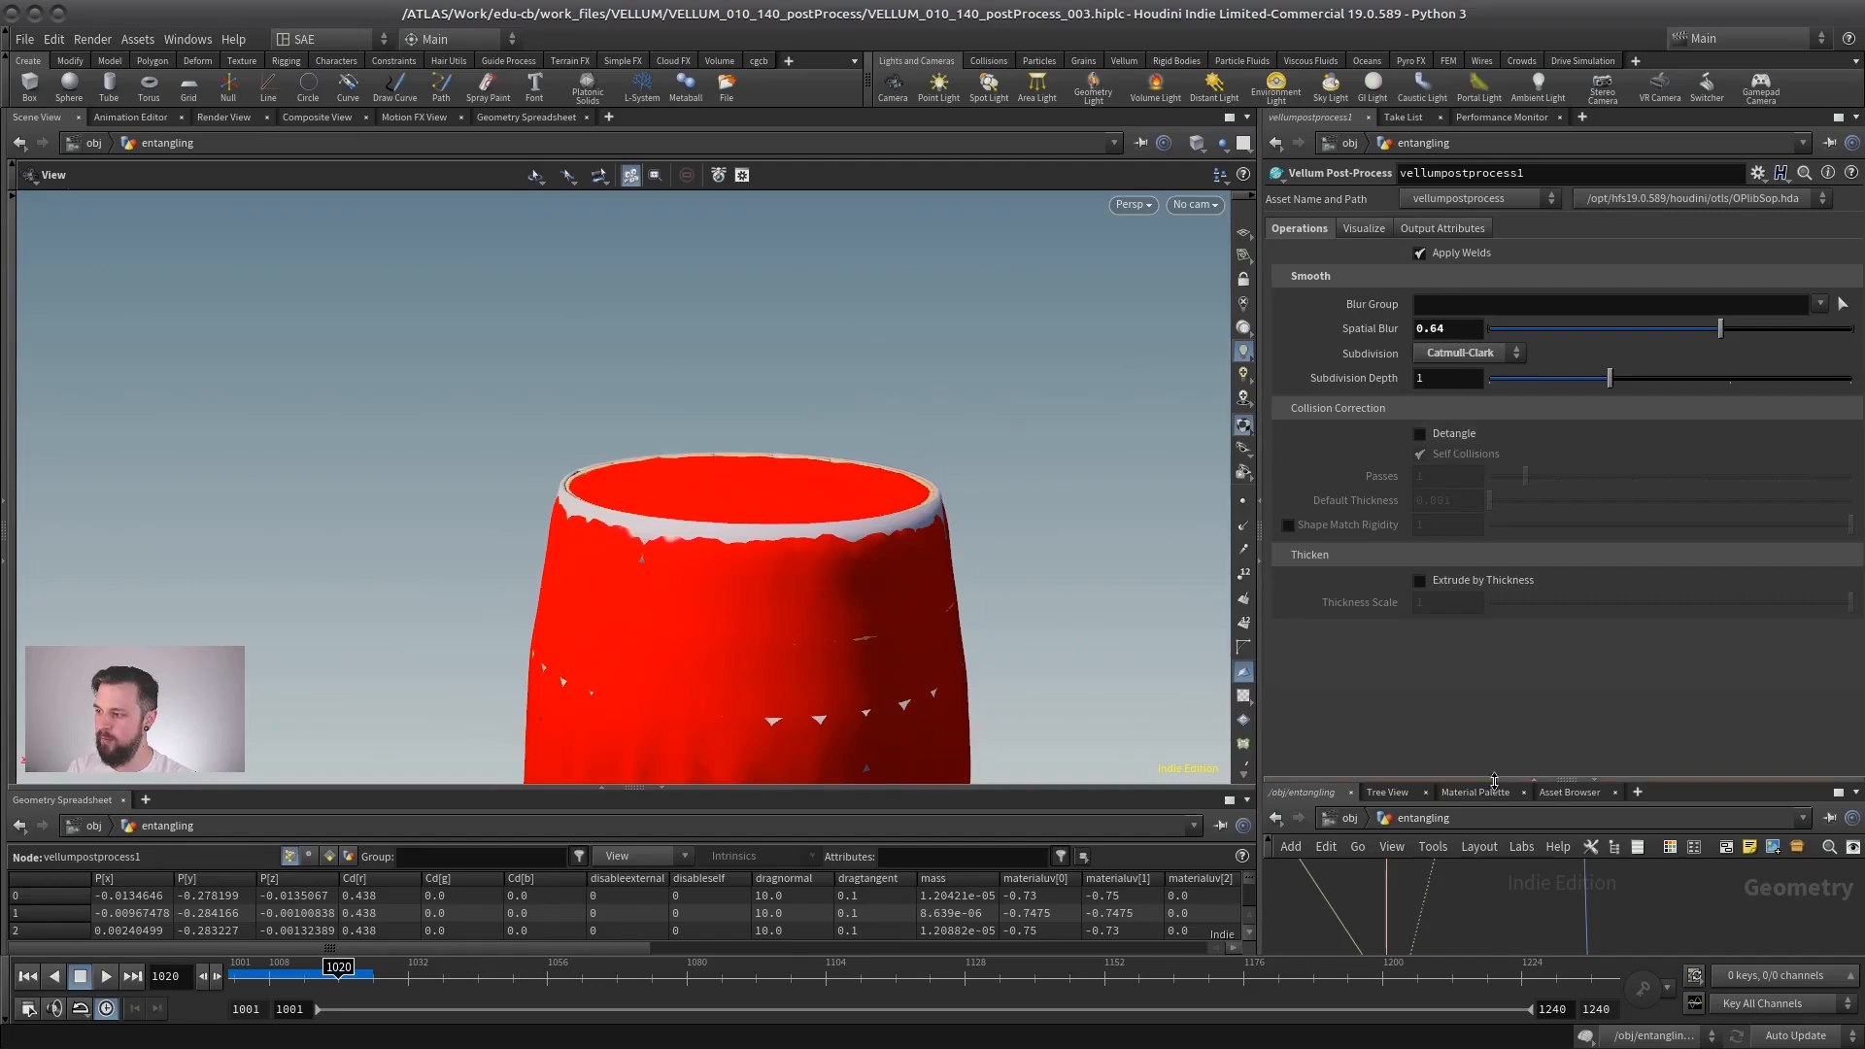
# - Enable Detangle on vellumpostprocess1 and scrub the draping cloth from the first frame to frame 1022
pyautogui.moveTo(1494, 780); pyautogui.dragTo(1493, 470)
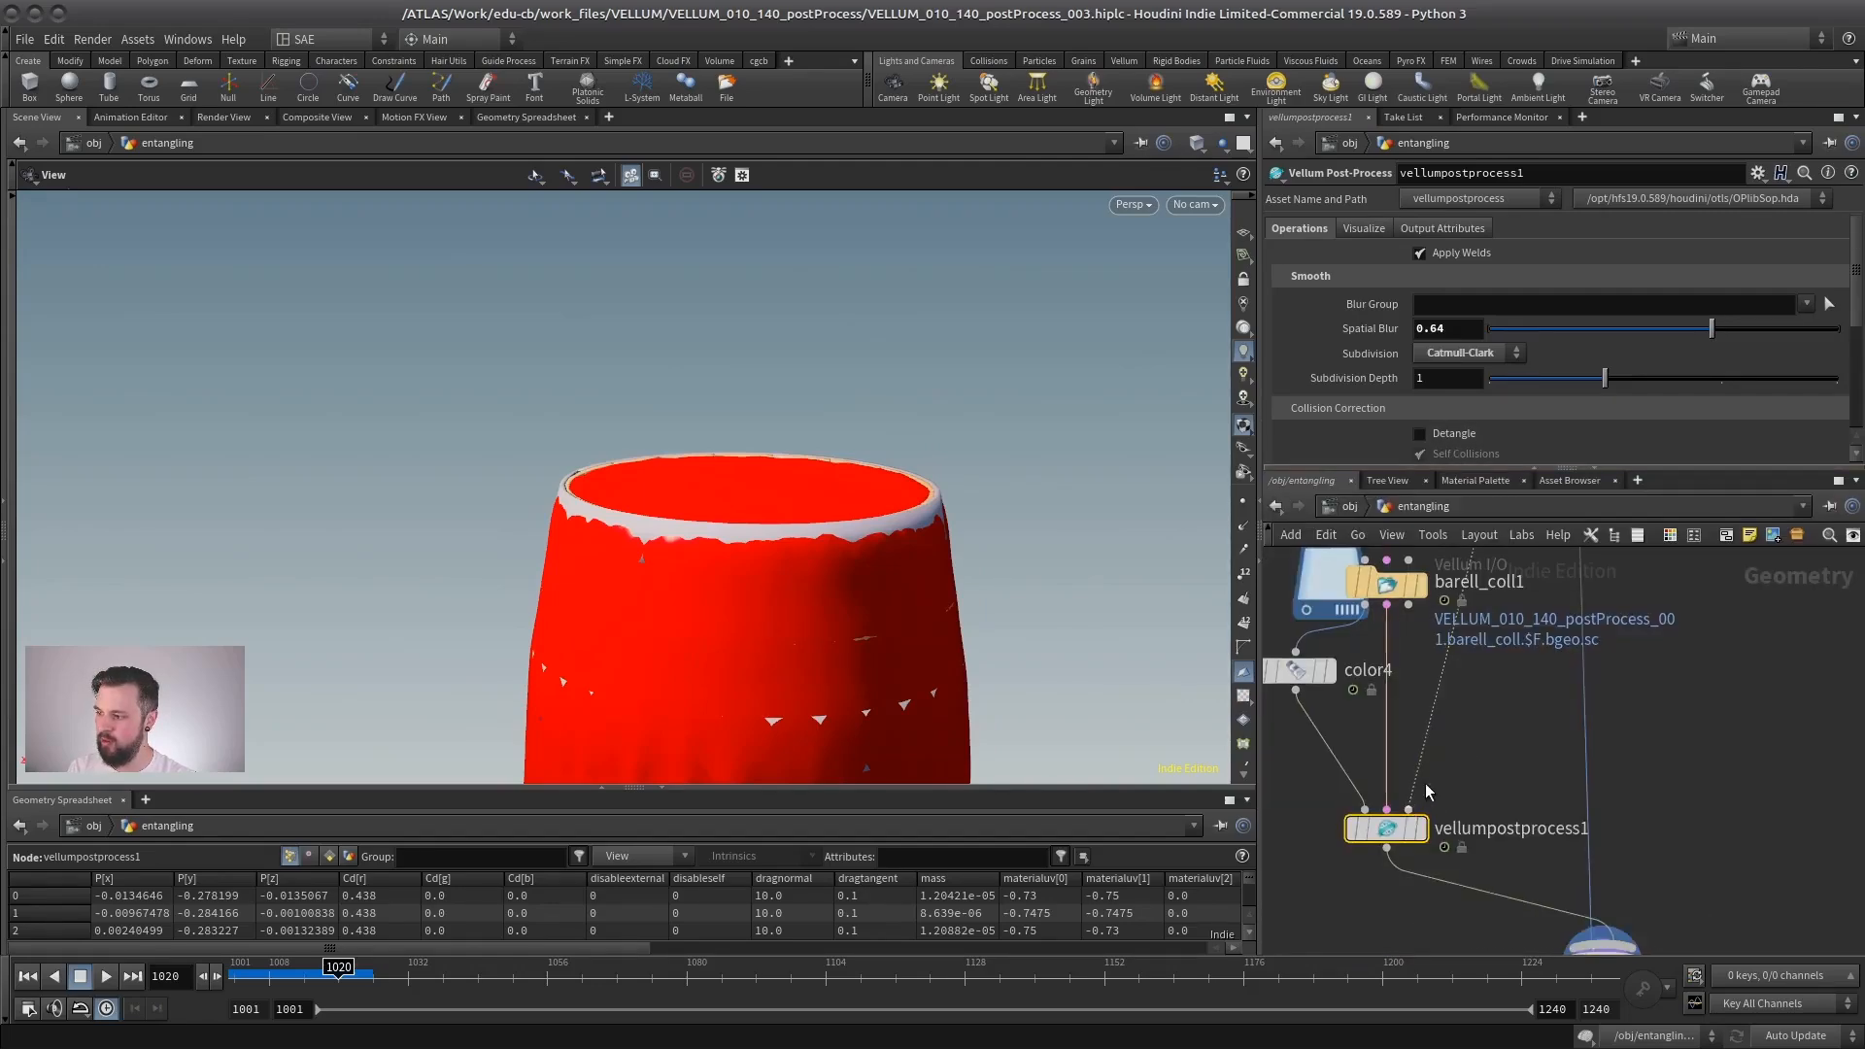
pyautogui.click(1450, 435)
pyautogui.moveTo(1485, 468); pyautogui.dragTo(1485, 693)
pyautogui.moveTo(777, 505); pyautogui.dragTo(758, 550)
pyautogui.moveTo(758, 550); pyautogui.dragTo(727, 505, button='right')
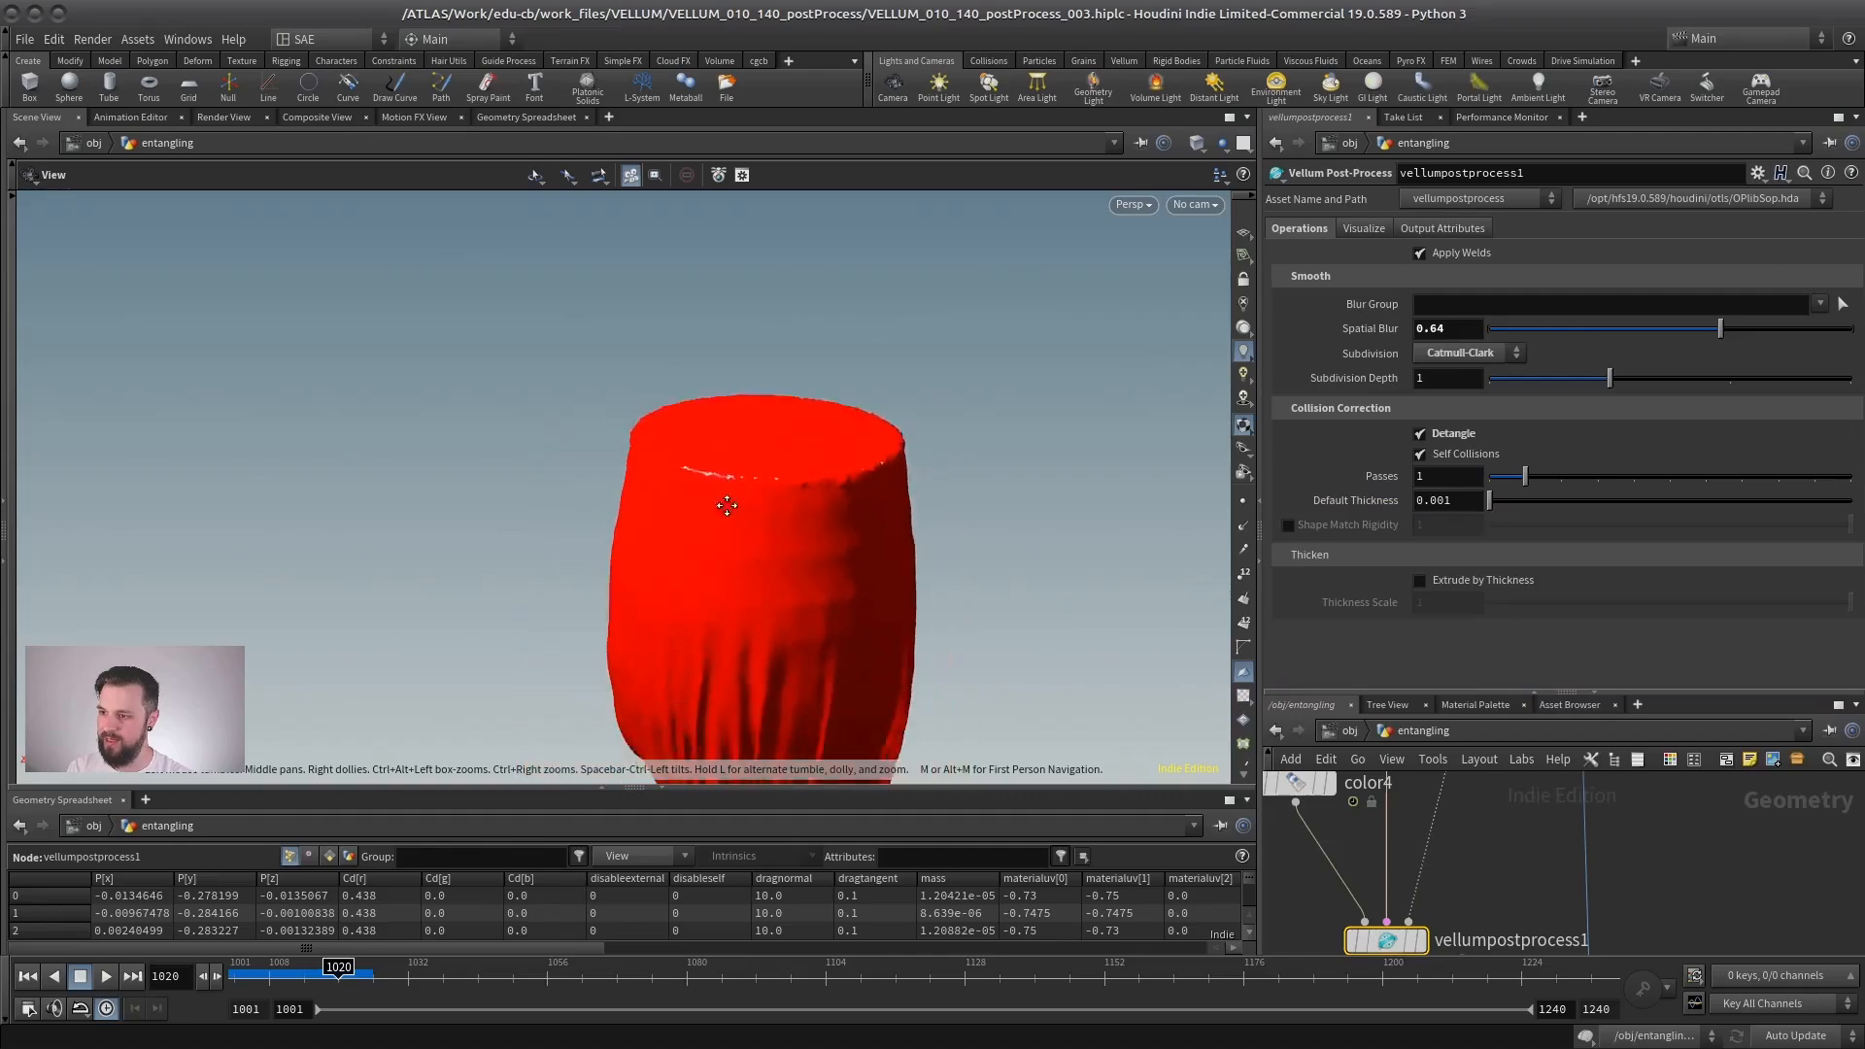
pyautogui.moveTo(726, 505); pyautogui.dragTo(545, 521)
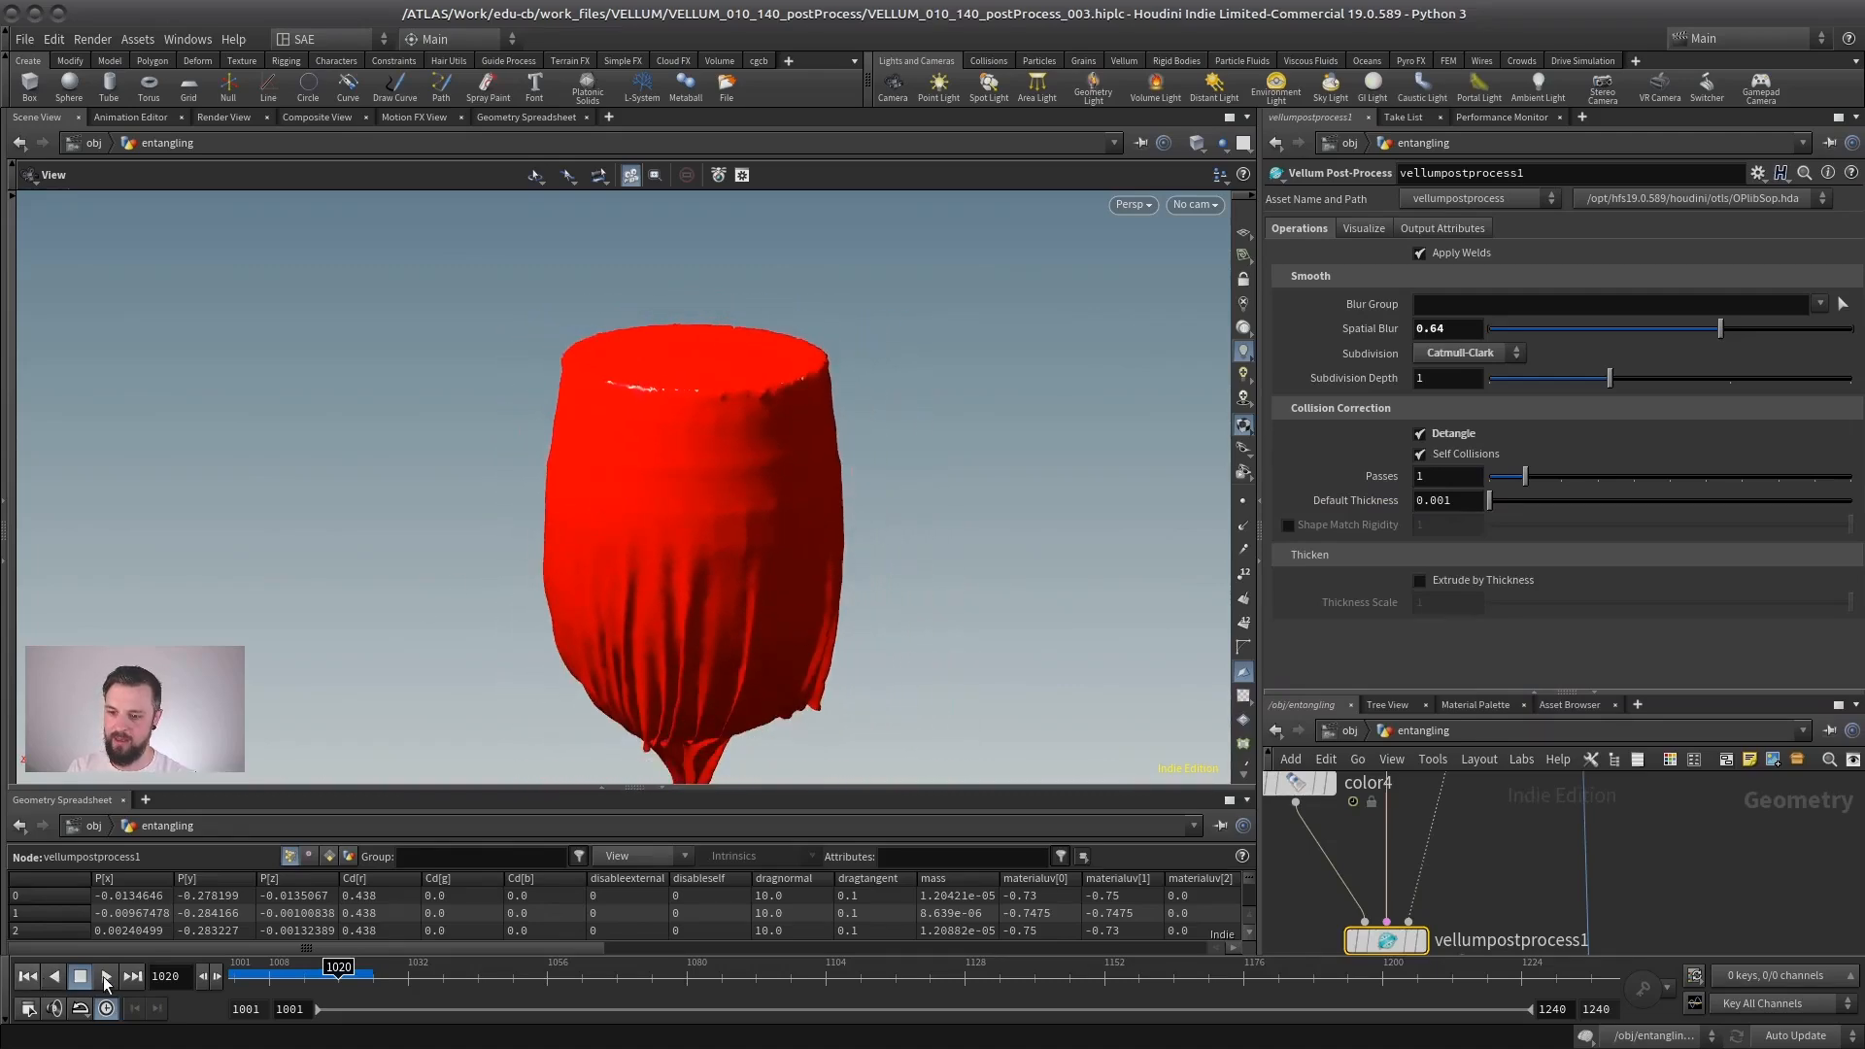
pyautogui.click(29, 976)
pyautogui.moveTo(235, 975); pyautogui.dragTo(351, 975)
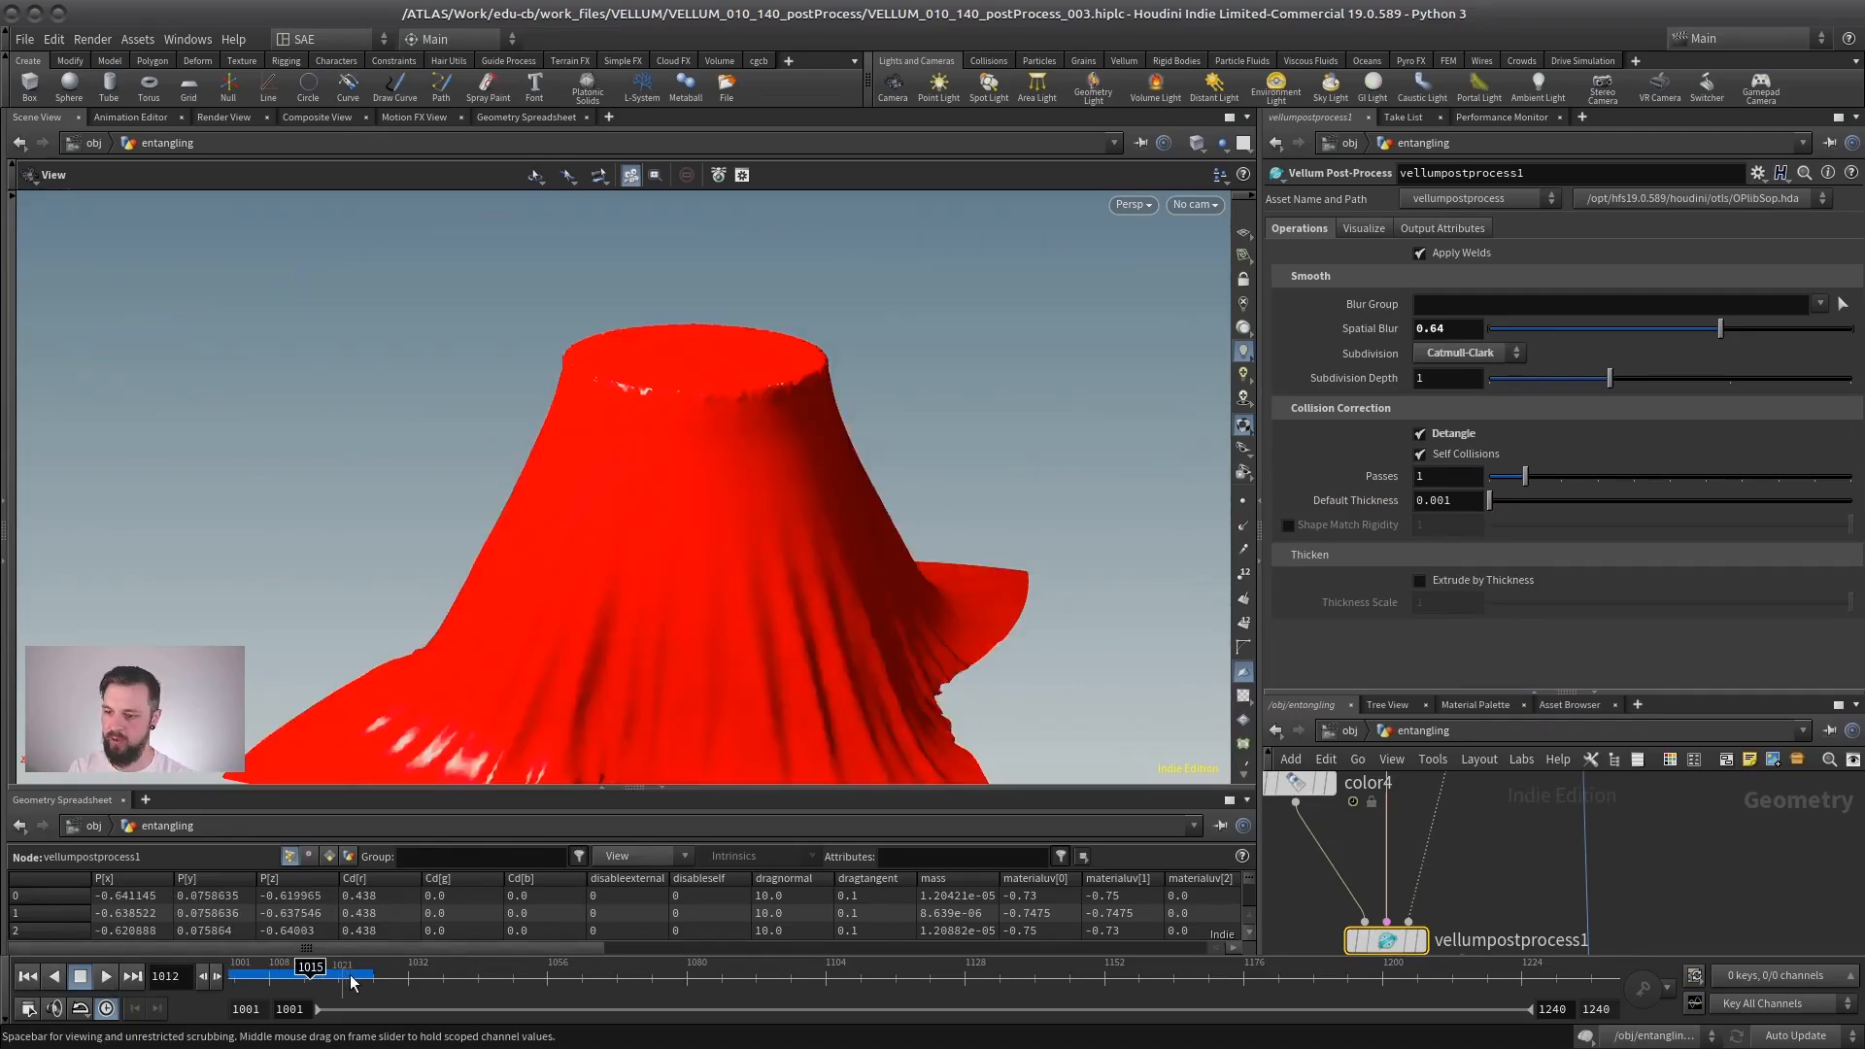
# - Set Spatial Blur to 1 and Subdivision Depth to 2, and inspect the cloth around the barrel
pyautogui.moveTo(1747, 329); pyautogui.dragTo(1852, 334)
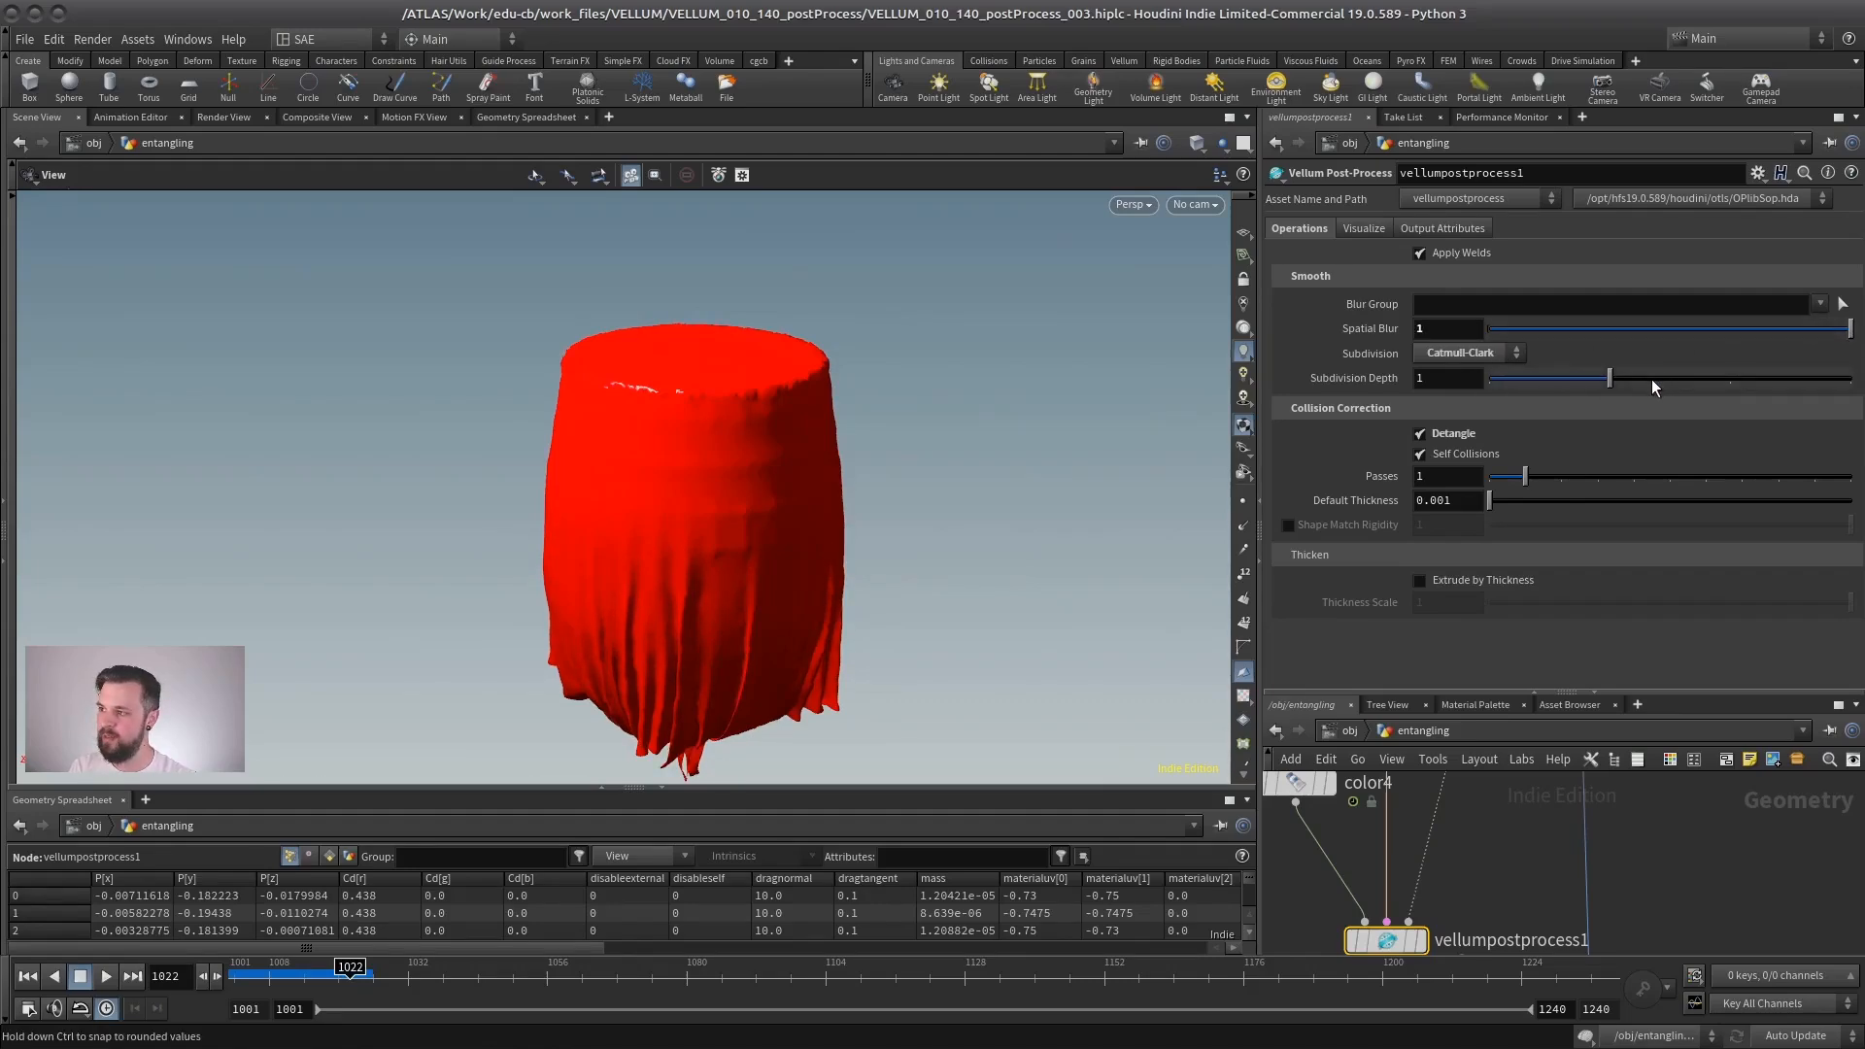
pyautogui.moveTo(818, 383); pyautogui.dragTo(753, 507)
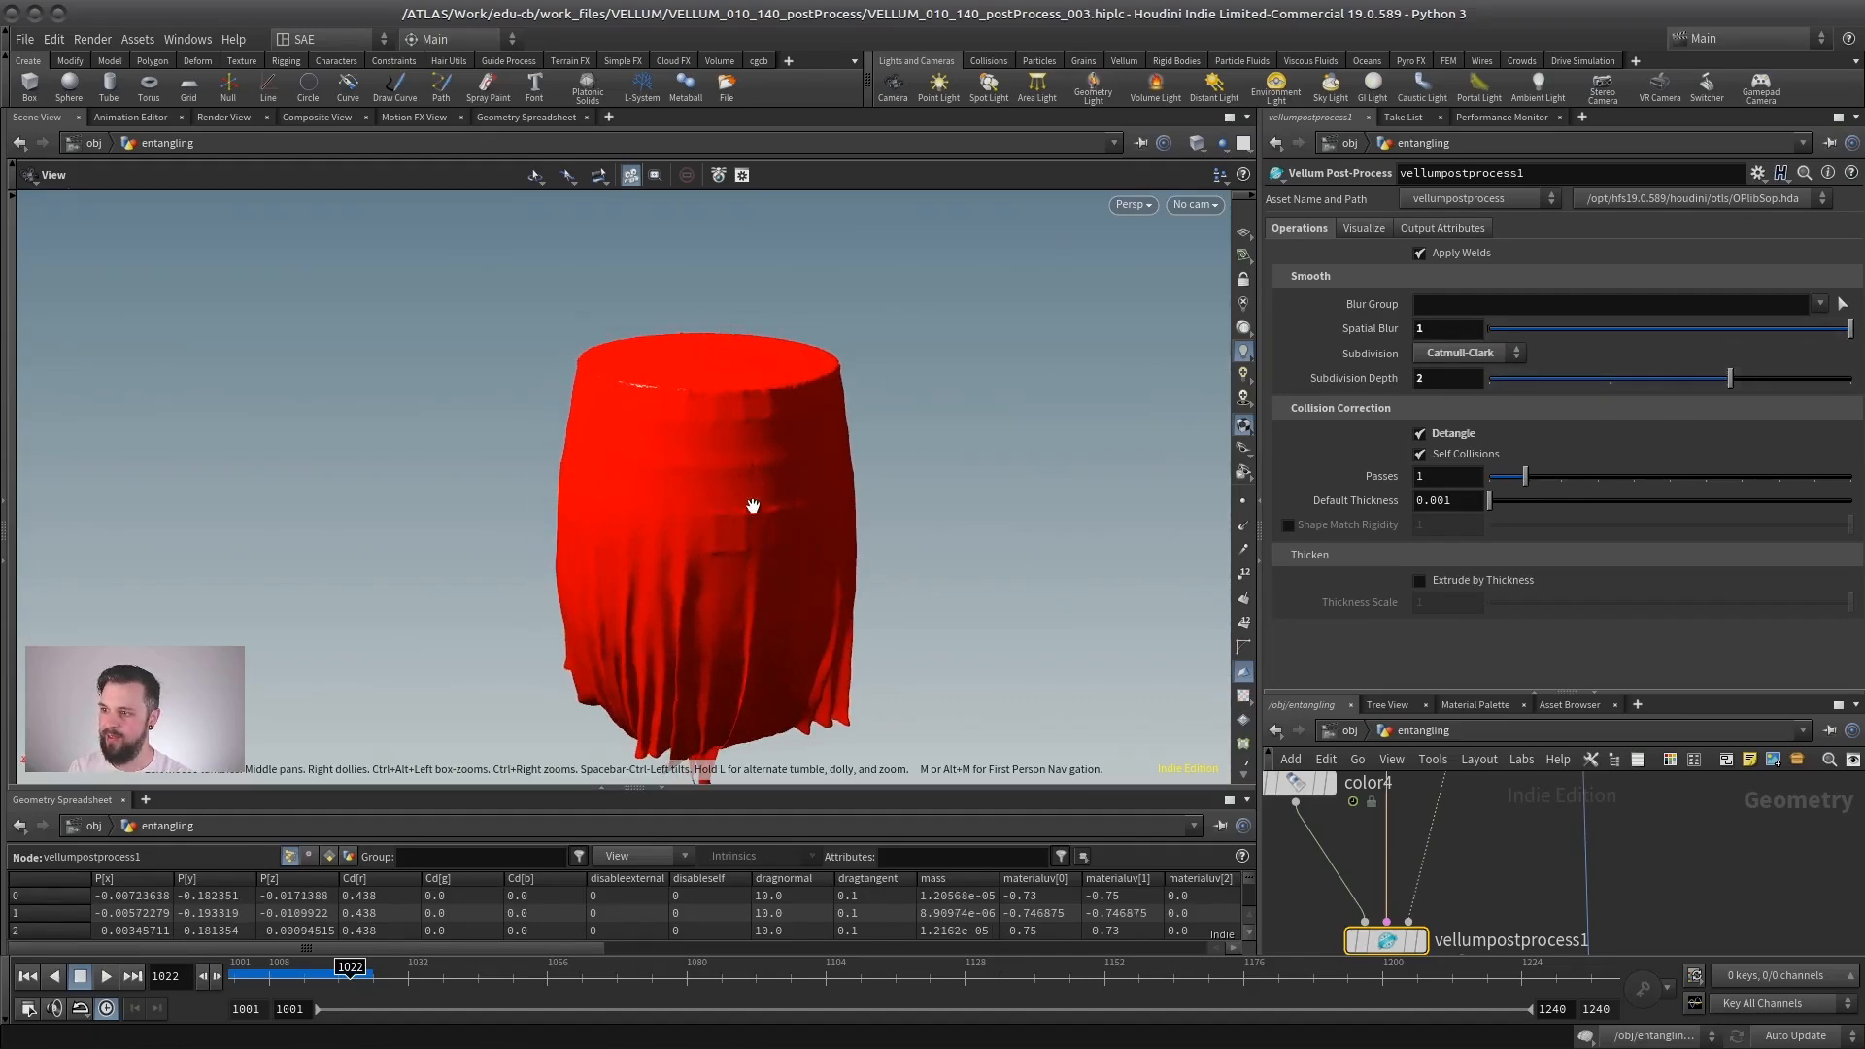
pyautogui.moveTo(753, 508); pyautogui.dragTo(832, 446, button='right')
pyautogui.moveTo(832, 446); pyautogui.dragTo(861, 416)
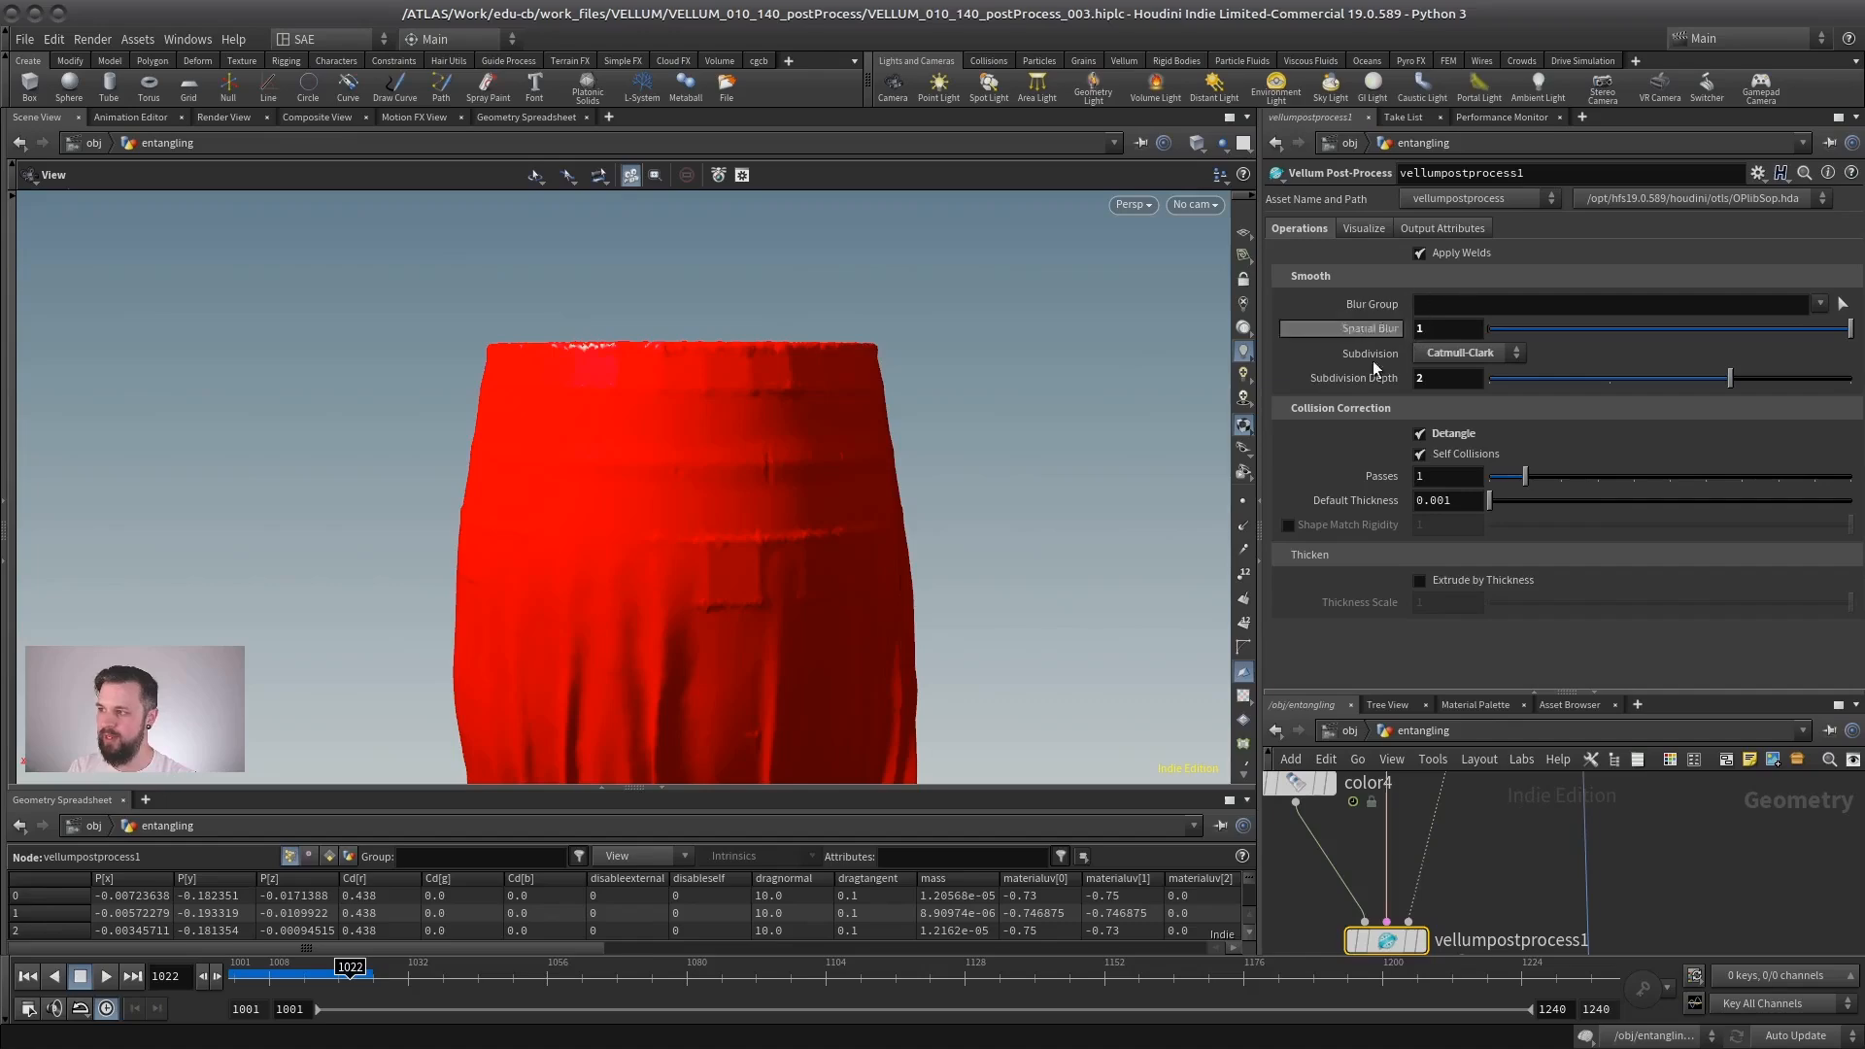
pyautogui.moveTo(767, 427); pyautogui.dragTo(683, 487, button='right')
pyautogui.moveTo(683, 486); pyautogui.dragTo(534, 427)
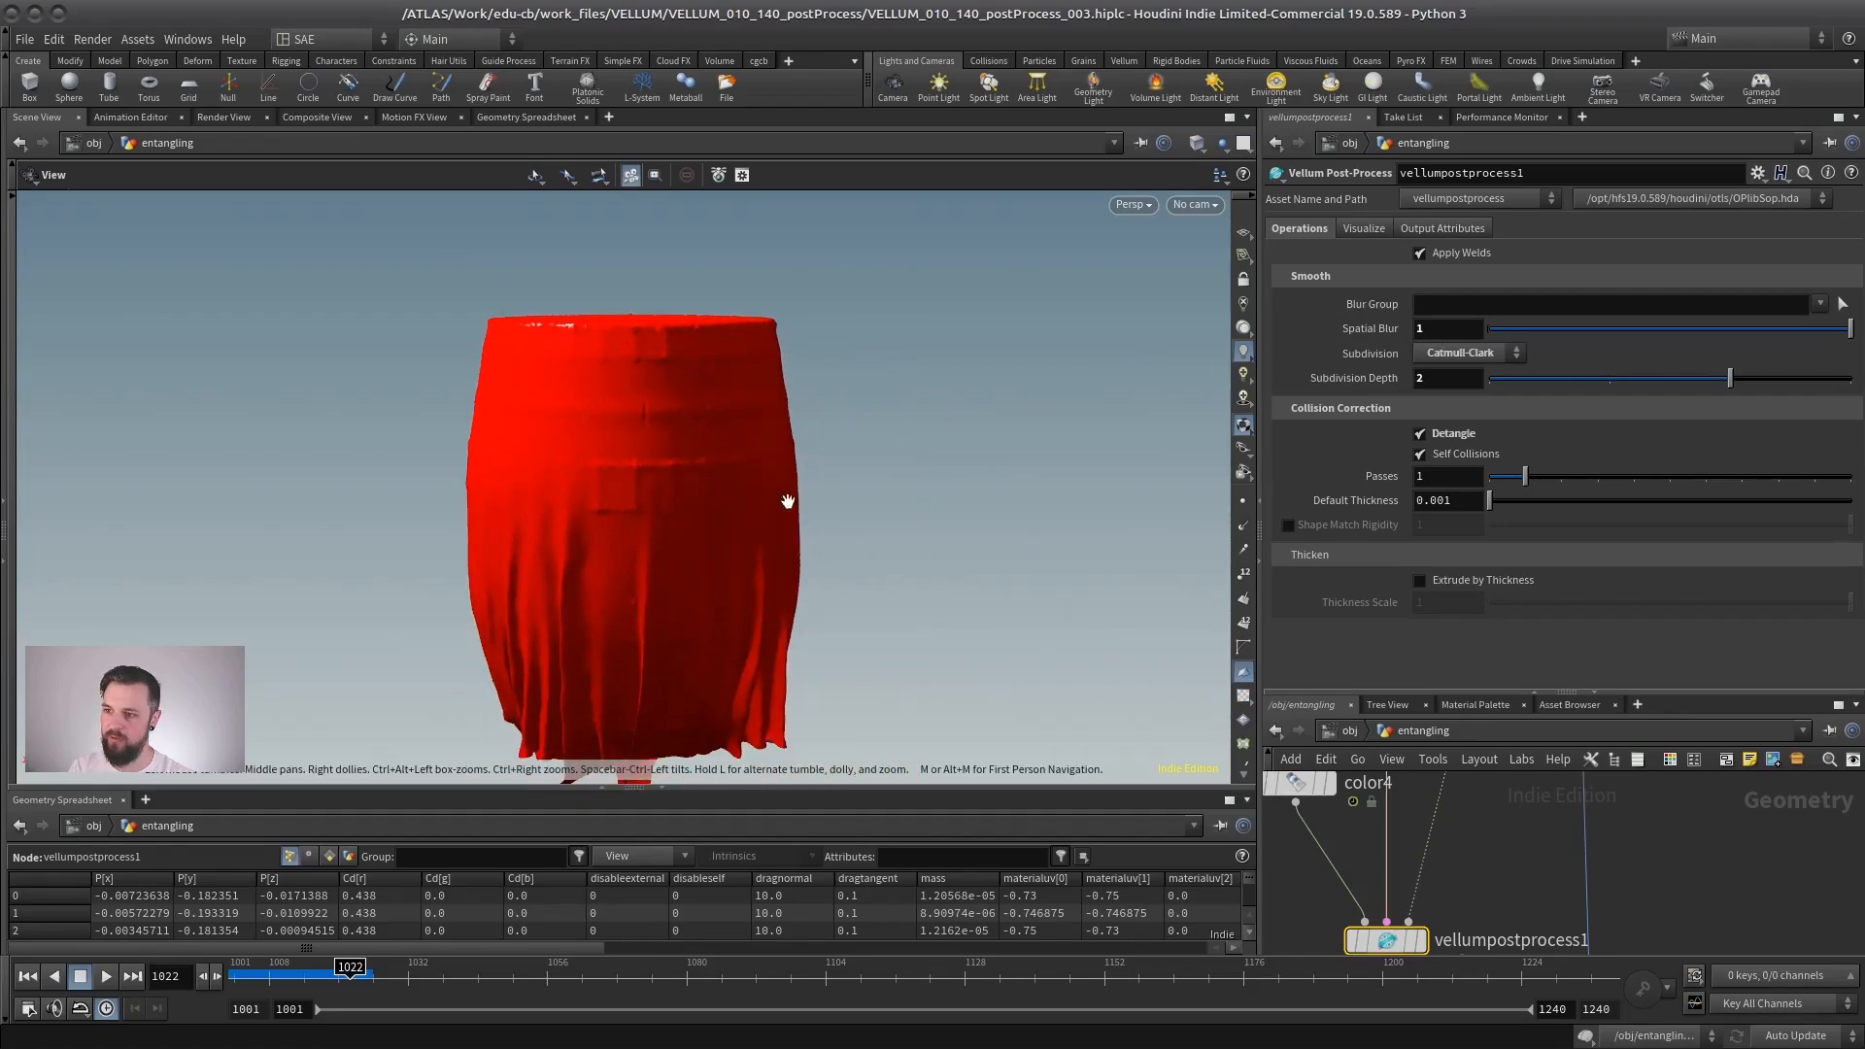
pyautogui.moveTo(786, 500); pyautogui.dragTo(729, 412)
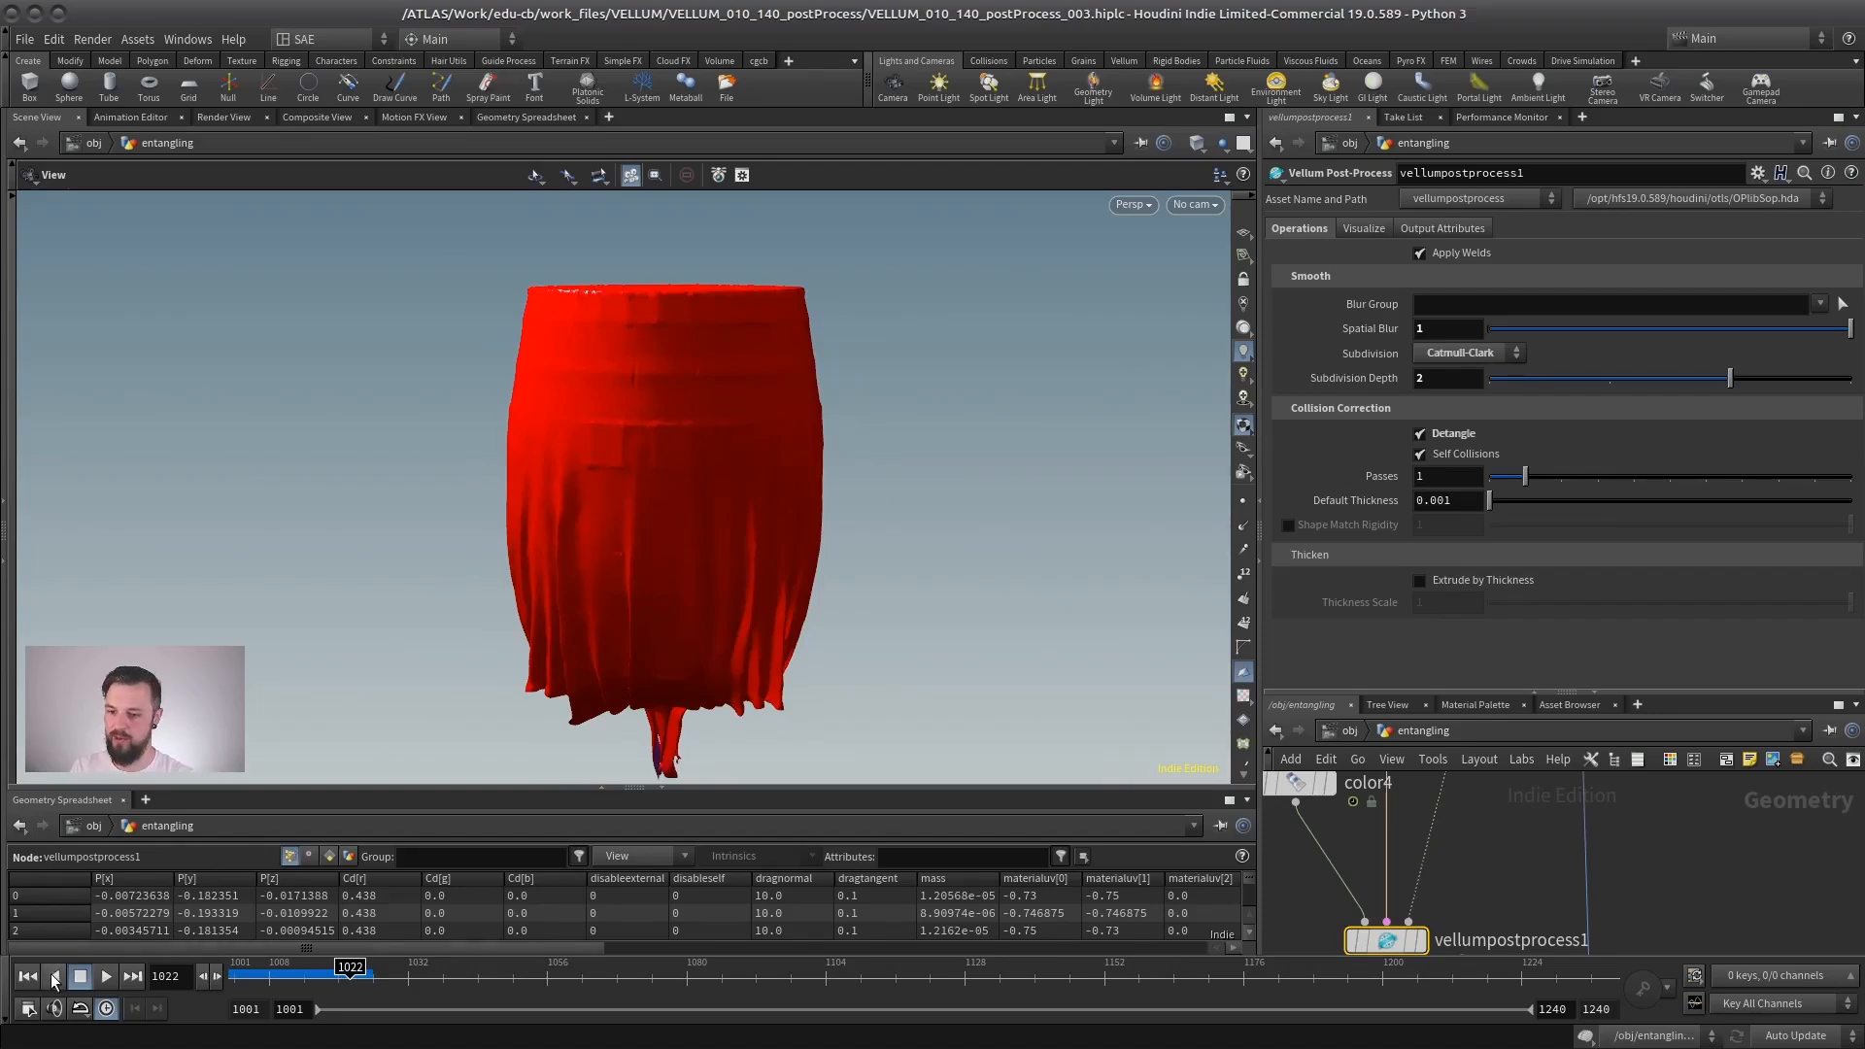
# - Generate a flipbook of the detangled cloth for frames 1001 to 1100 and review the draping
pyautogui.hotkey('ctrl', 'Up')
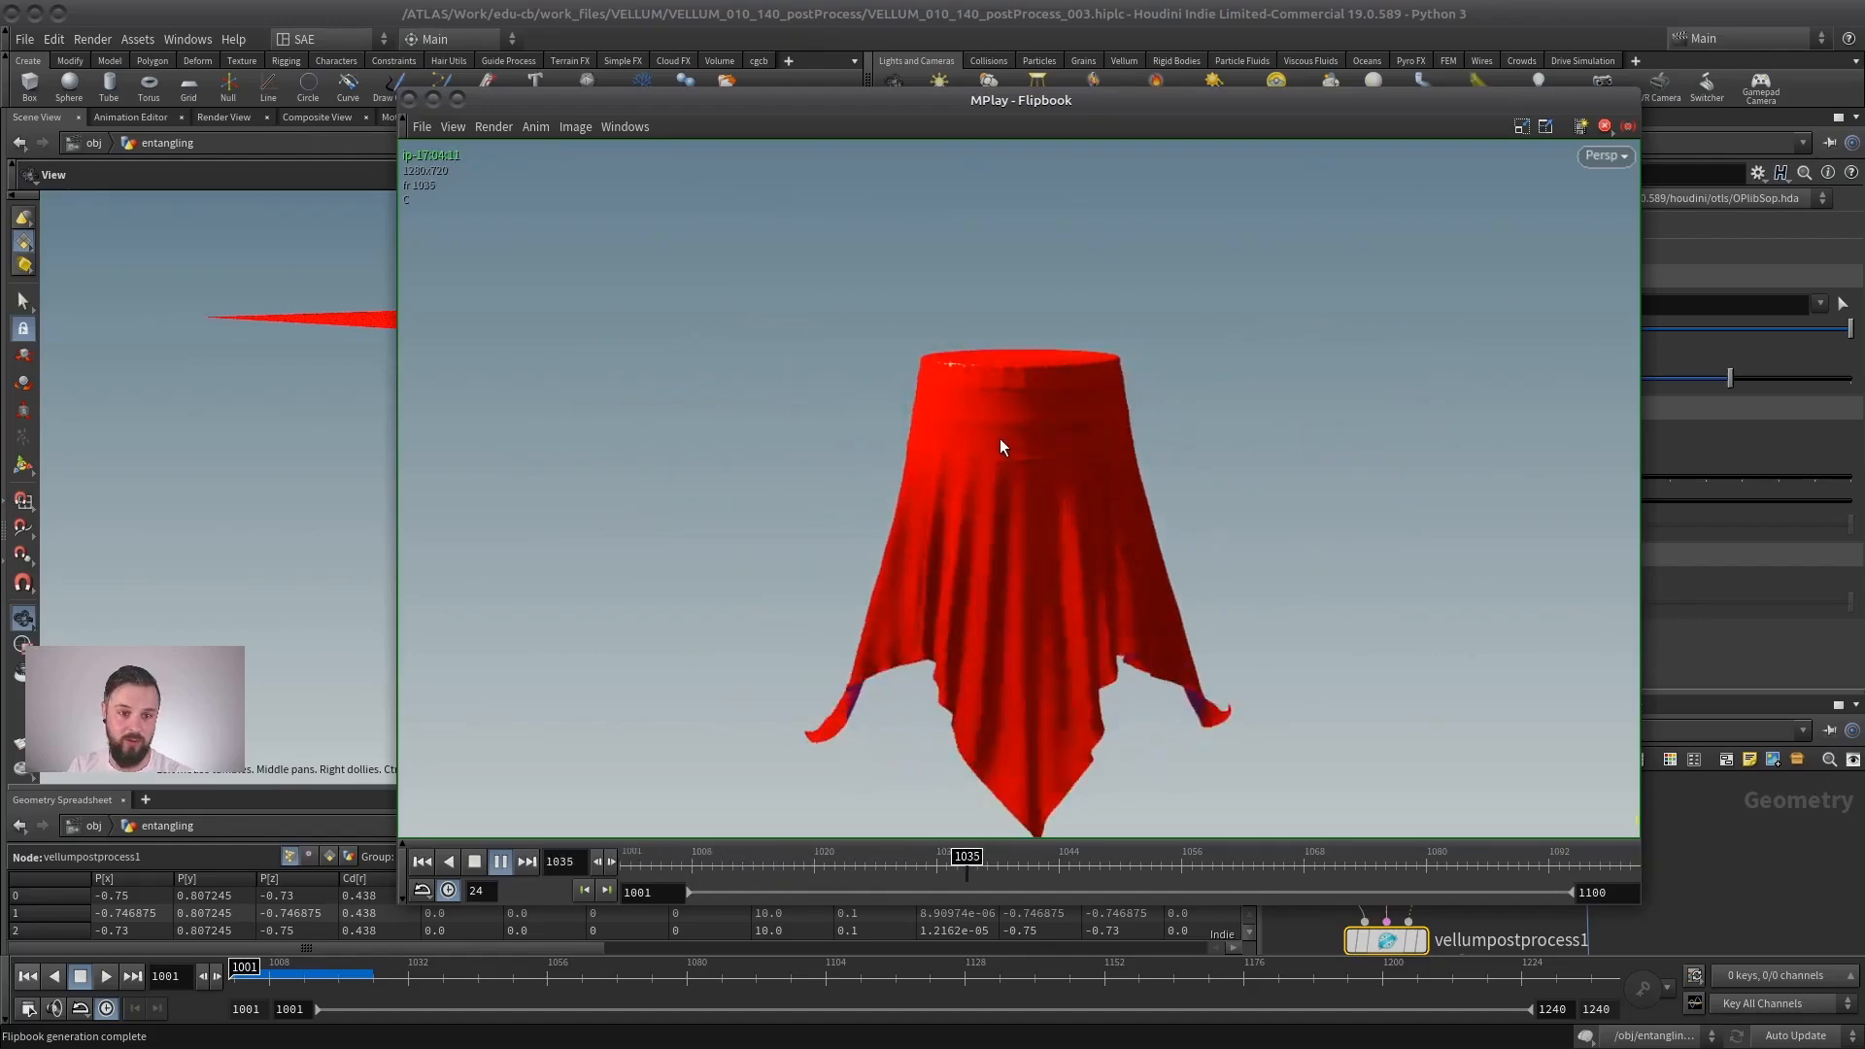
pyautogui.moveTo(1135, 101); pyautogui.dragTo(714, 102)
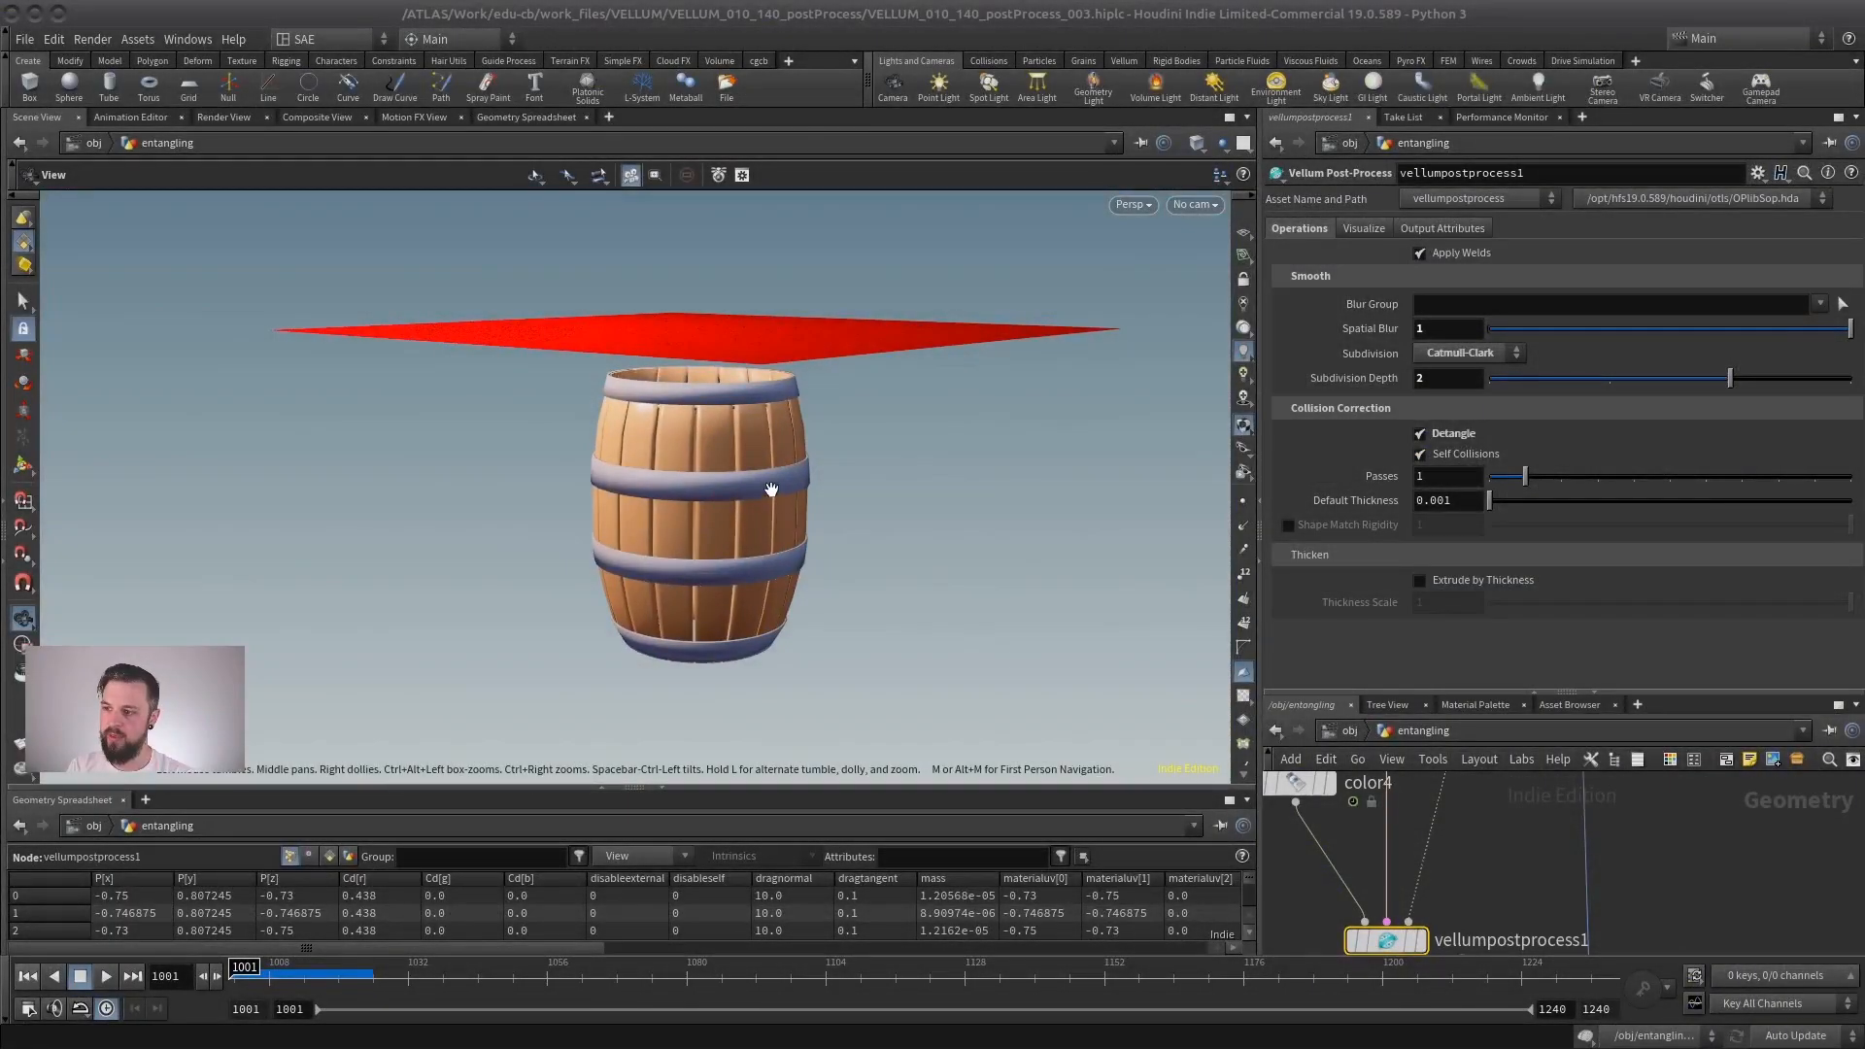
pyautogui.moveTo(820, 491); pyautogui.dragTo(762, 494)
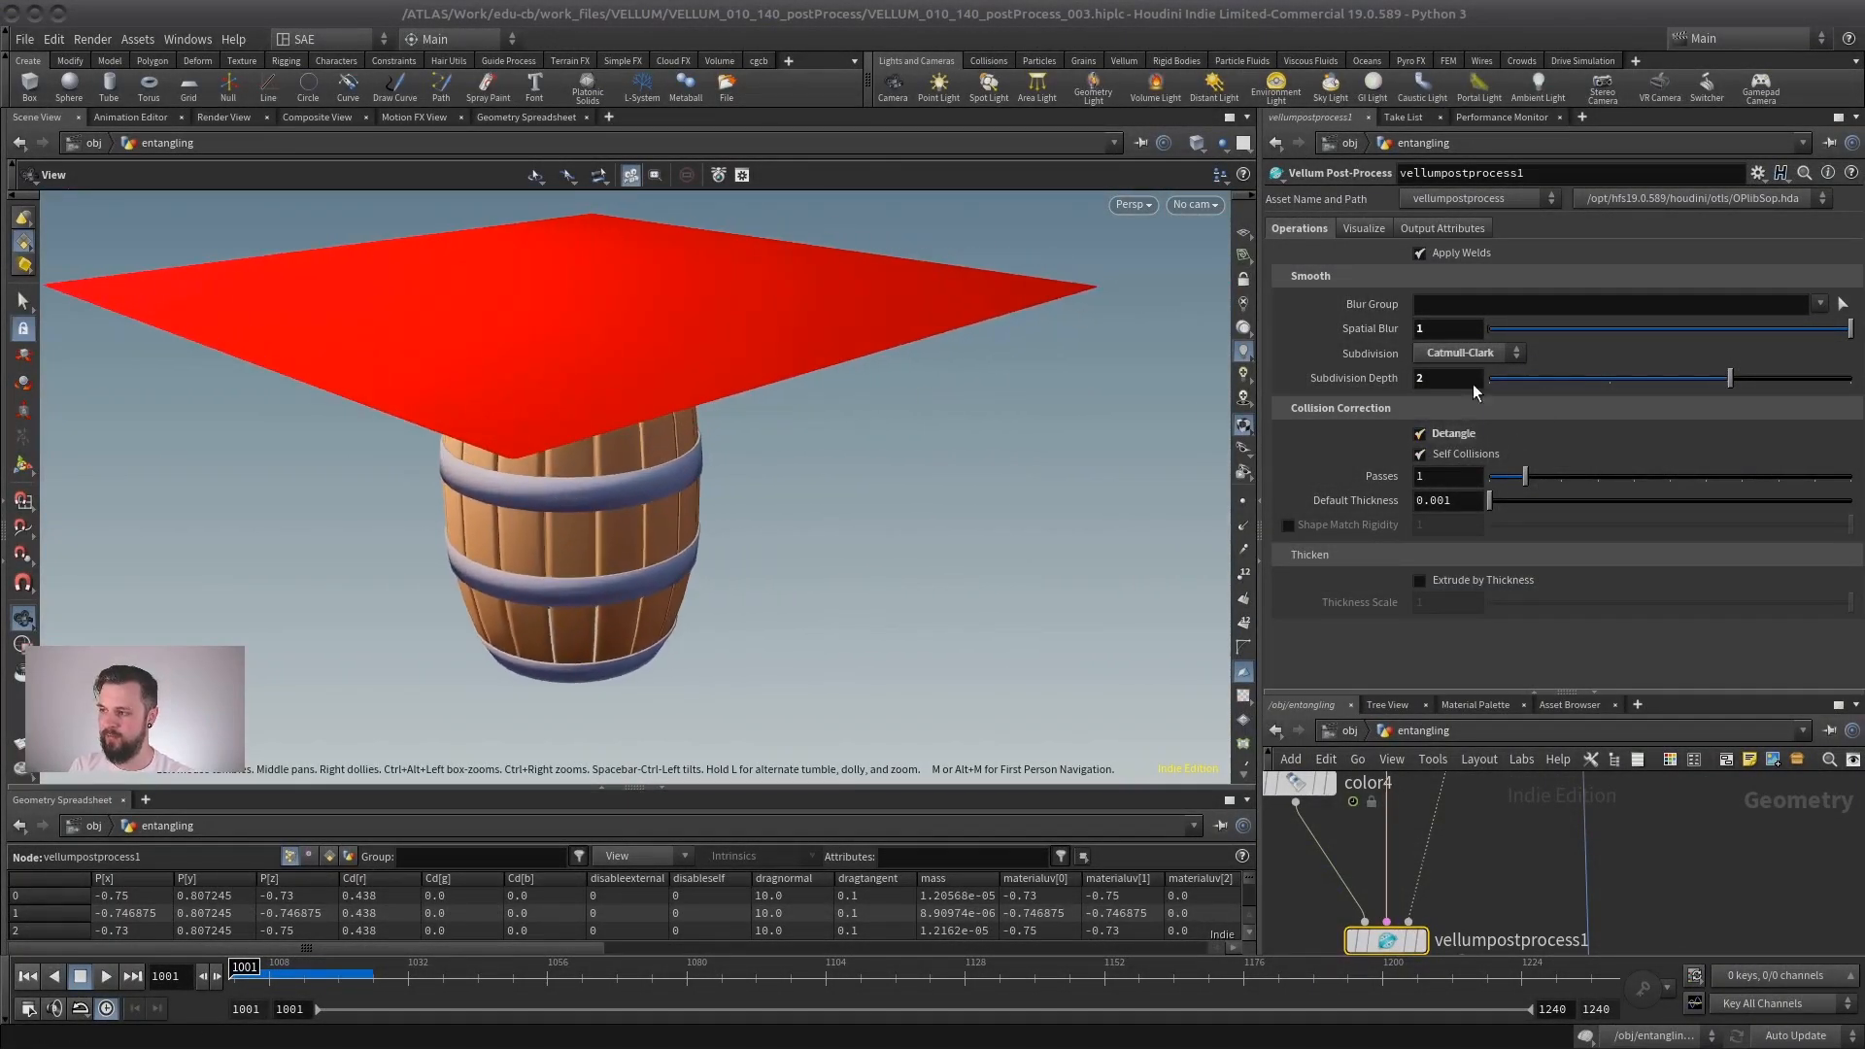
pyautogui.moveTo(1435, 433)
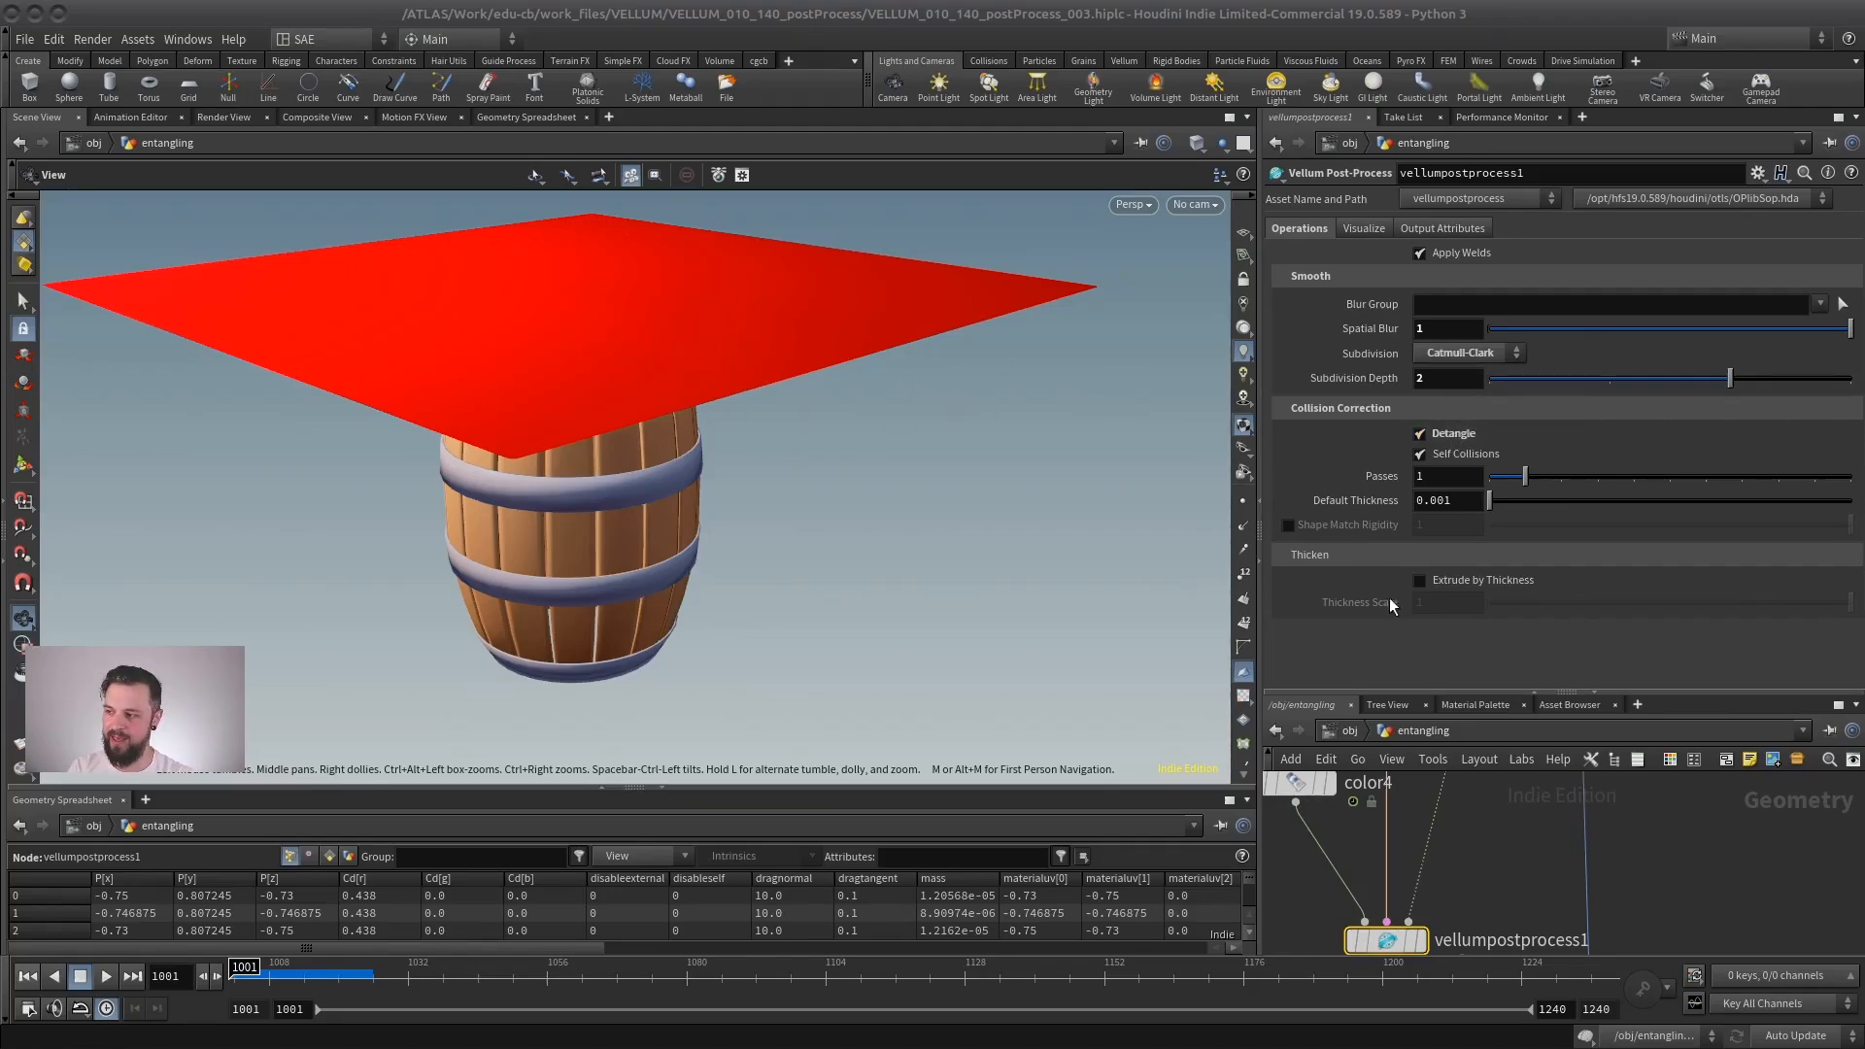
# - Display vellumsolver3 and play the simulation of the cloth twisting between two poles, stopping at frame 1081
pyautogui.moveTo(1457, 692); pyautogui.dragTo(1451, 419)
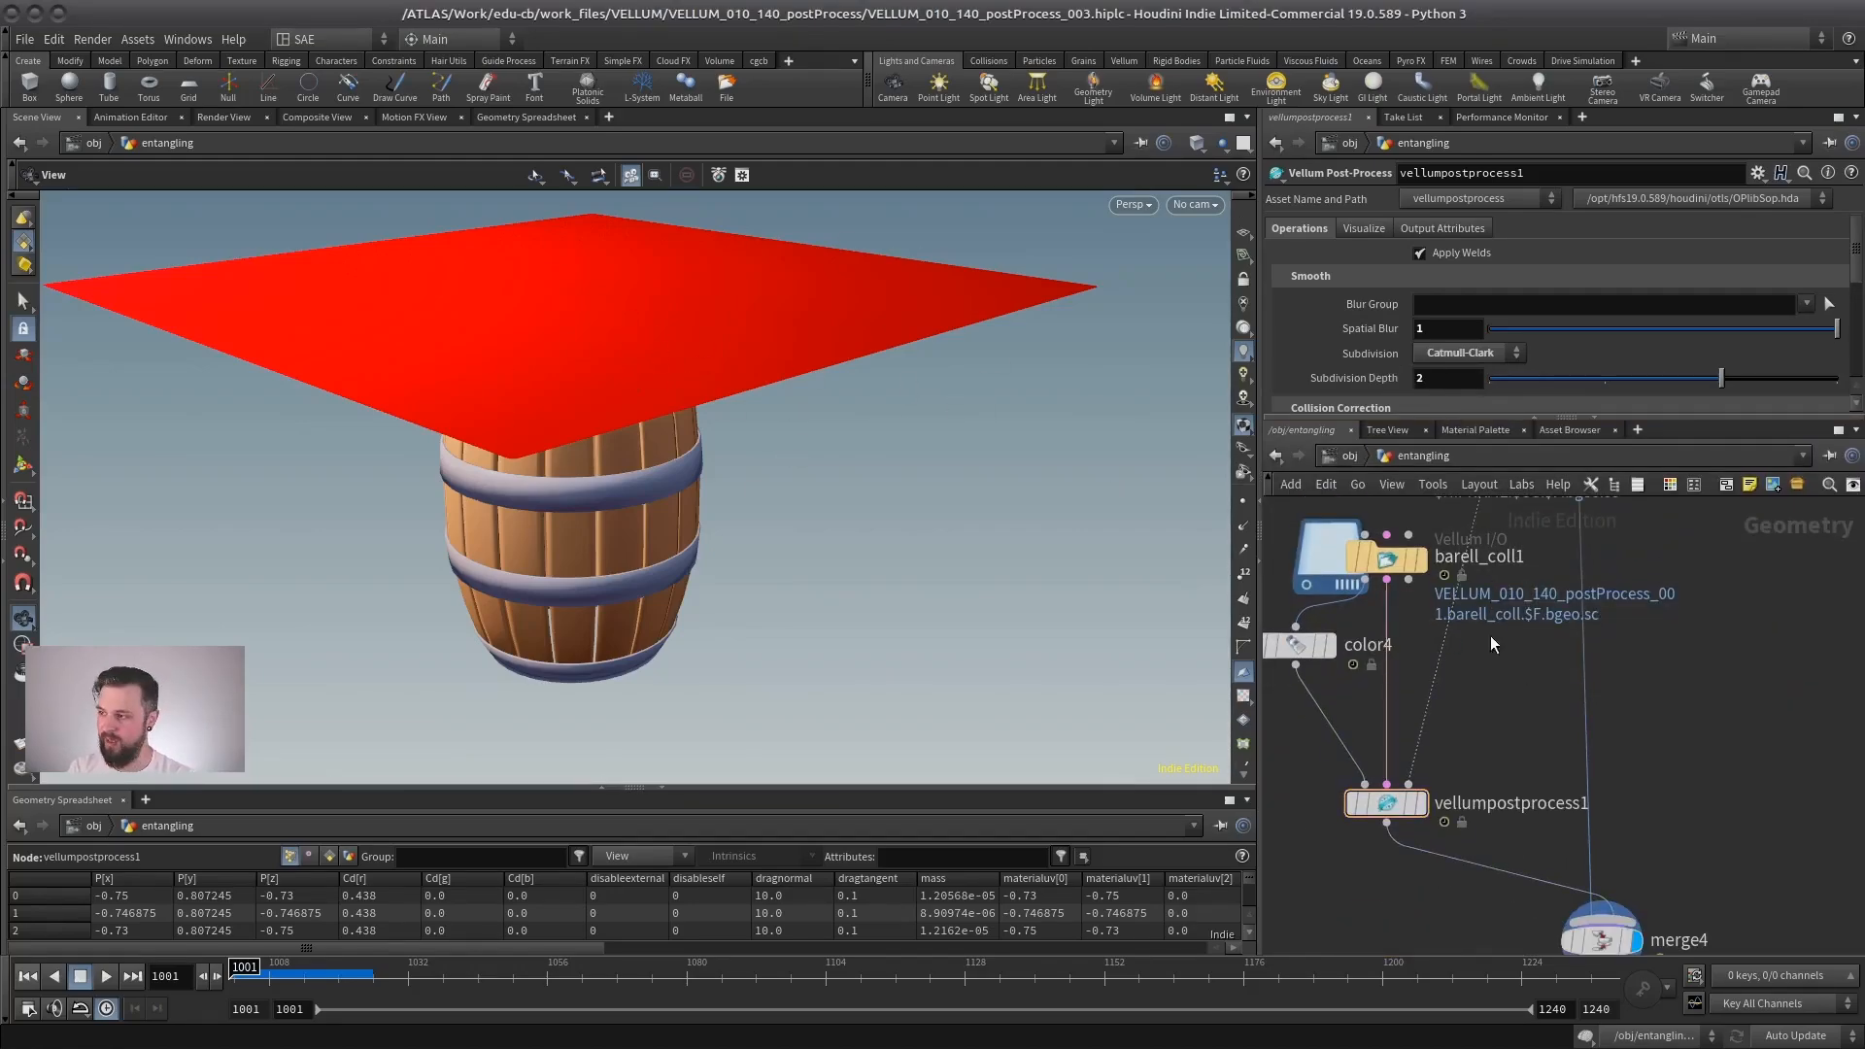
pyautogui.click(1342, 452)
pyautogui.doubleClick(1469, 691)
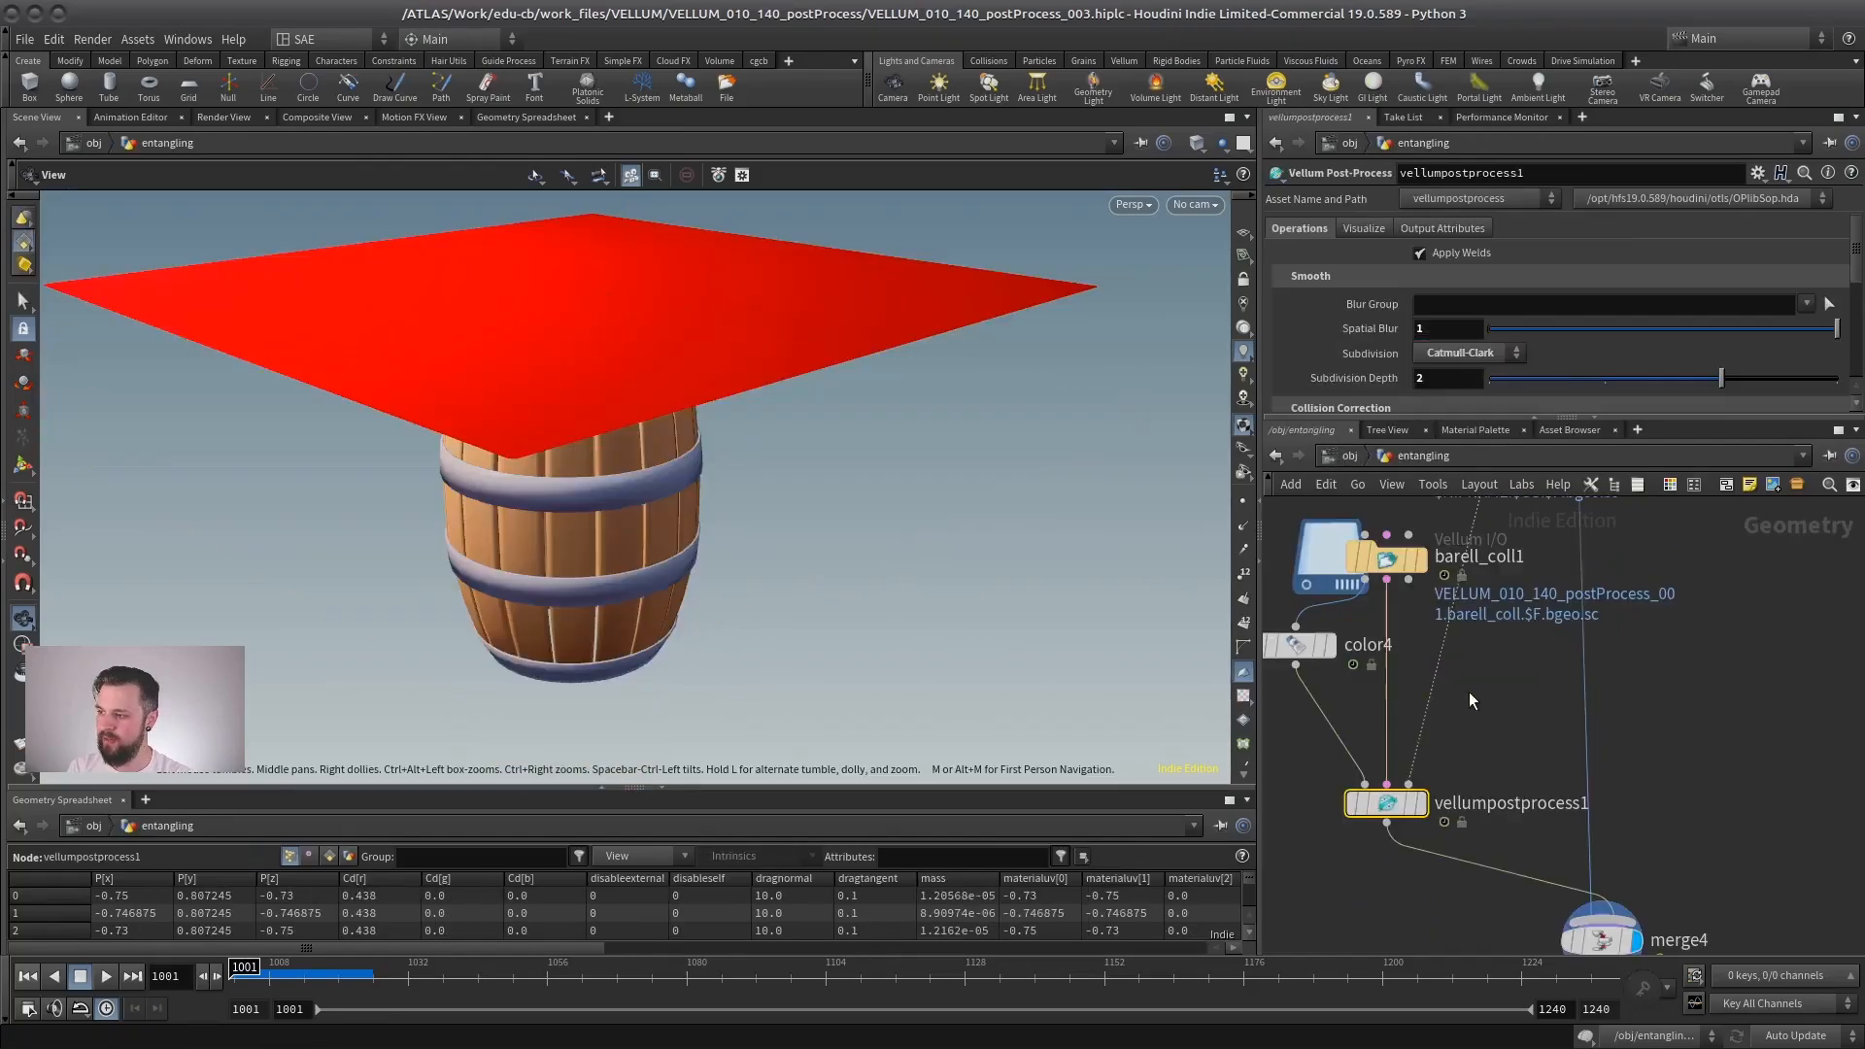
pyautogui.scroll(-5, 1511, 726)
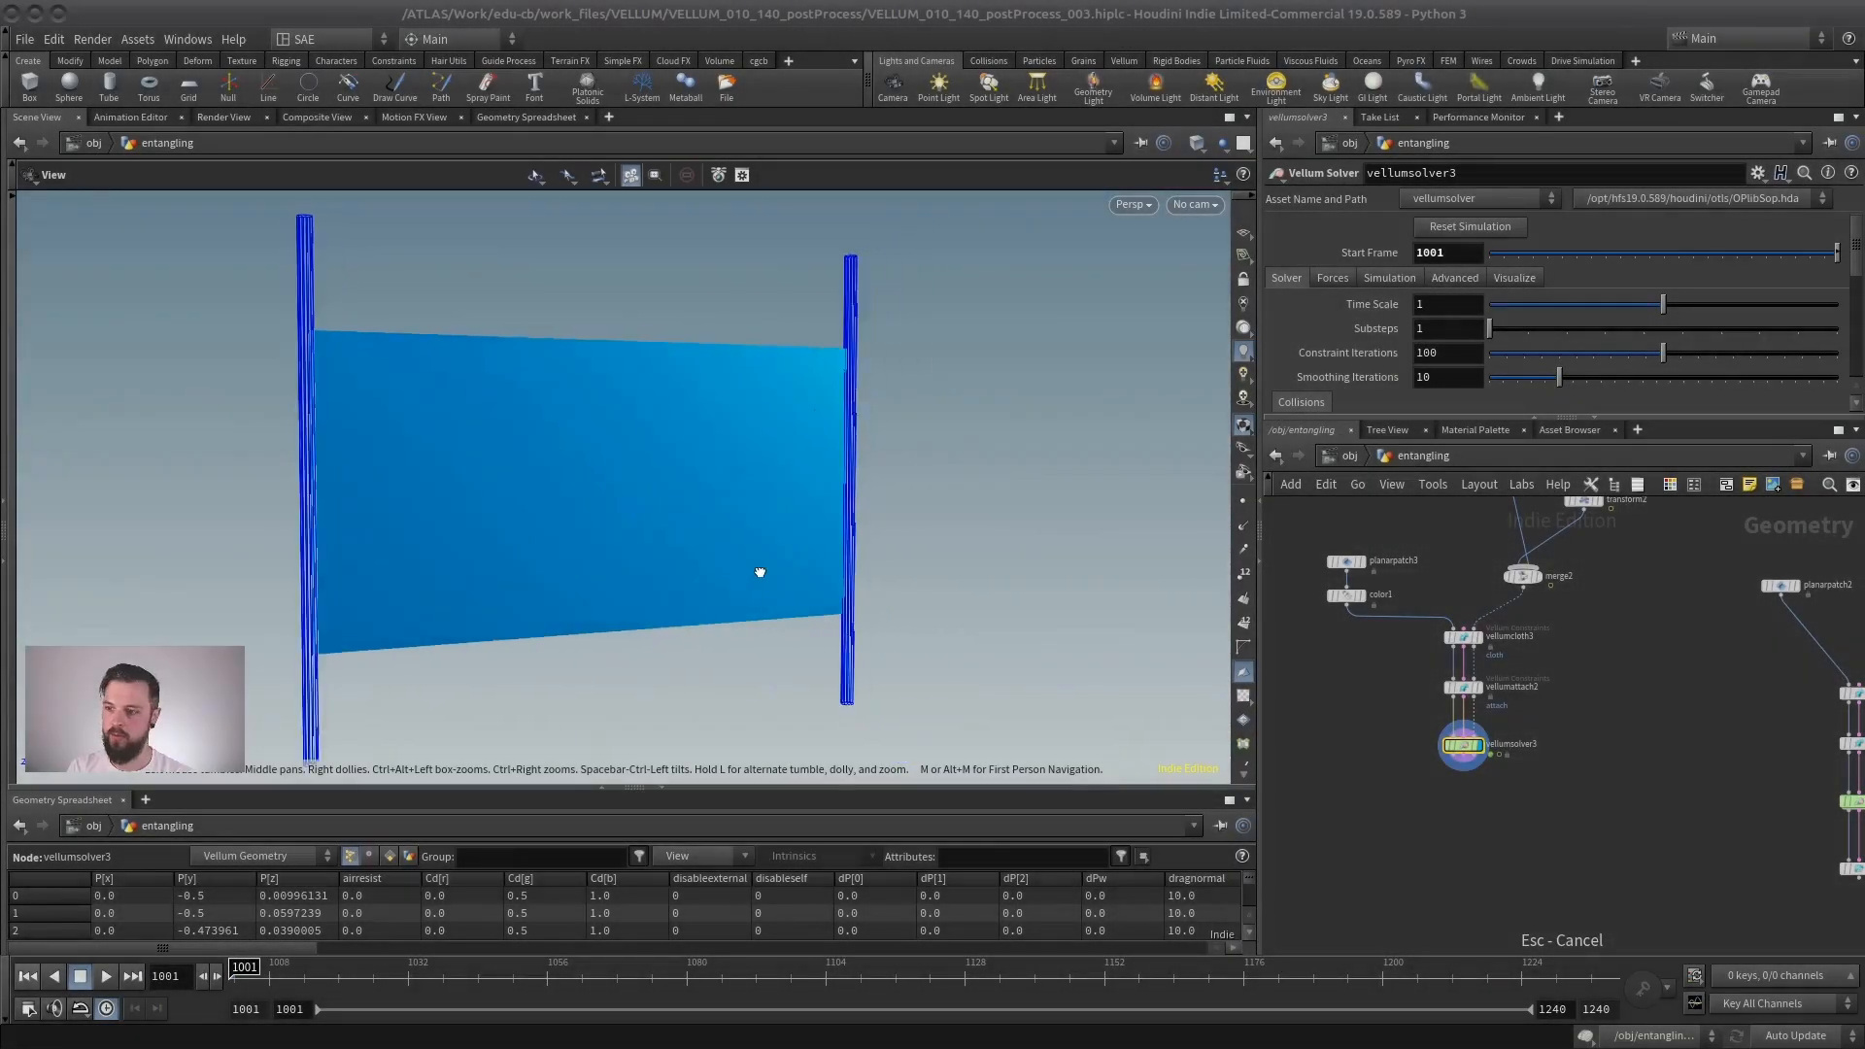
pyautogui.moveTo(759, 572); pyautogui.dragTo(652, 579)
pyautogui.click(113, 981)
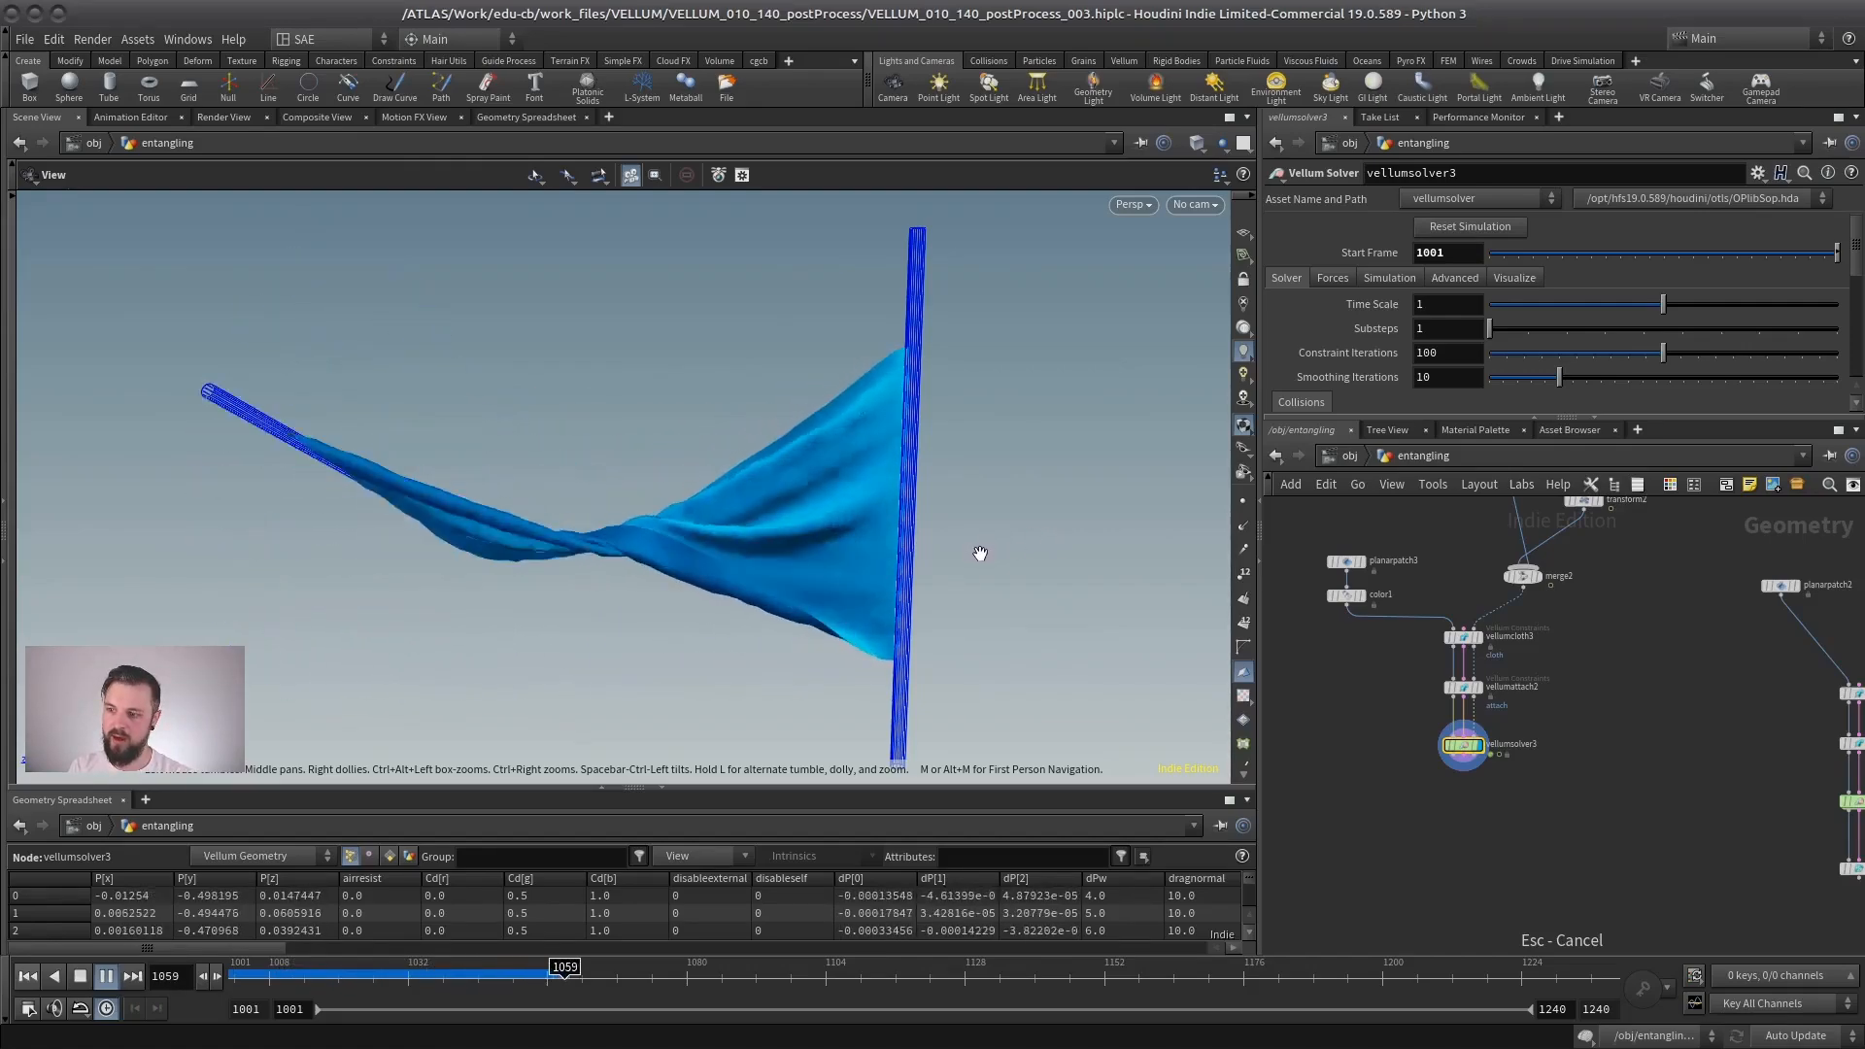
pyautogui.click(82, 979)
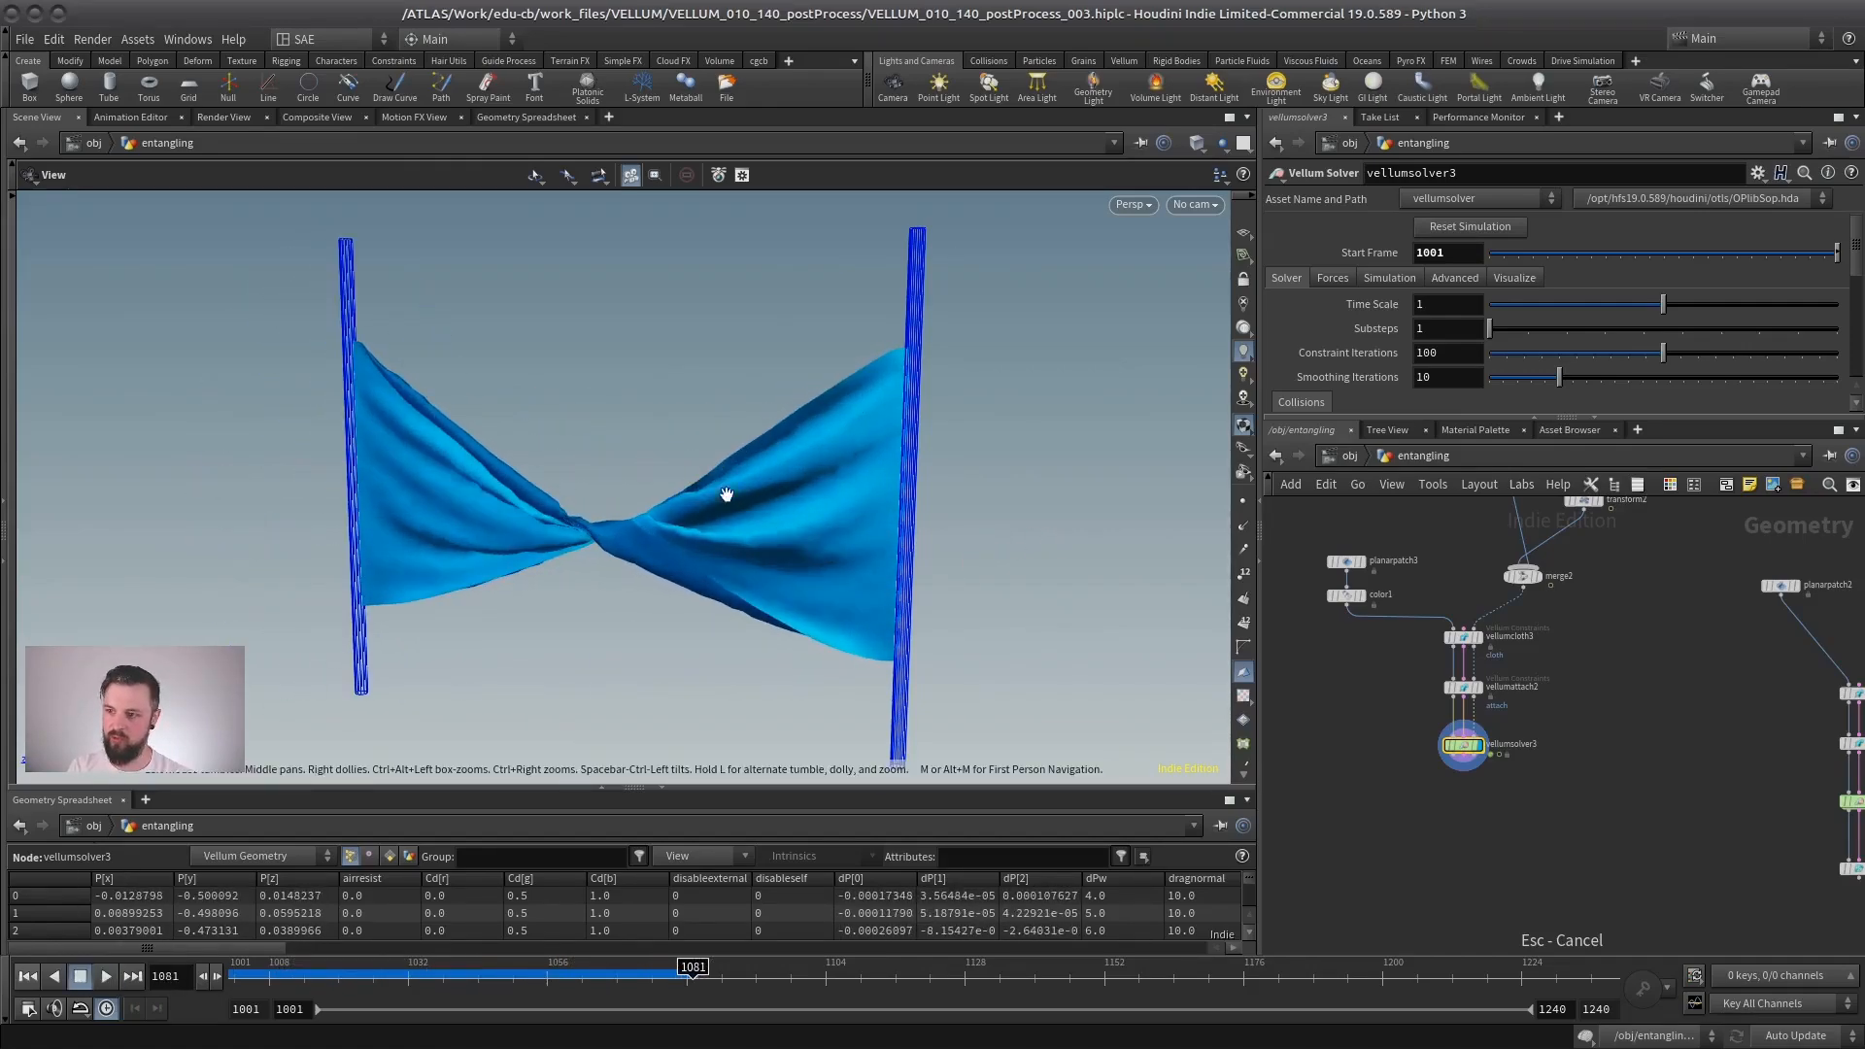
# - Add a Vellum Post-Process node below vellumsolver3, connect it to the solver's outputs and display its result
pyautogui.moveTo(529, 521); pyautogui.dragTo(1116, 447, button='right')
pyautogui.moveTo(826, 445); pyautogui.dragTo(903, 415)
pyautogui.scroll(4, 1528, 813)
pyautogui.press('Tab')
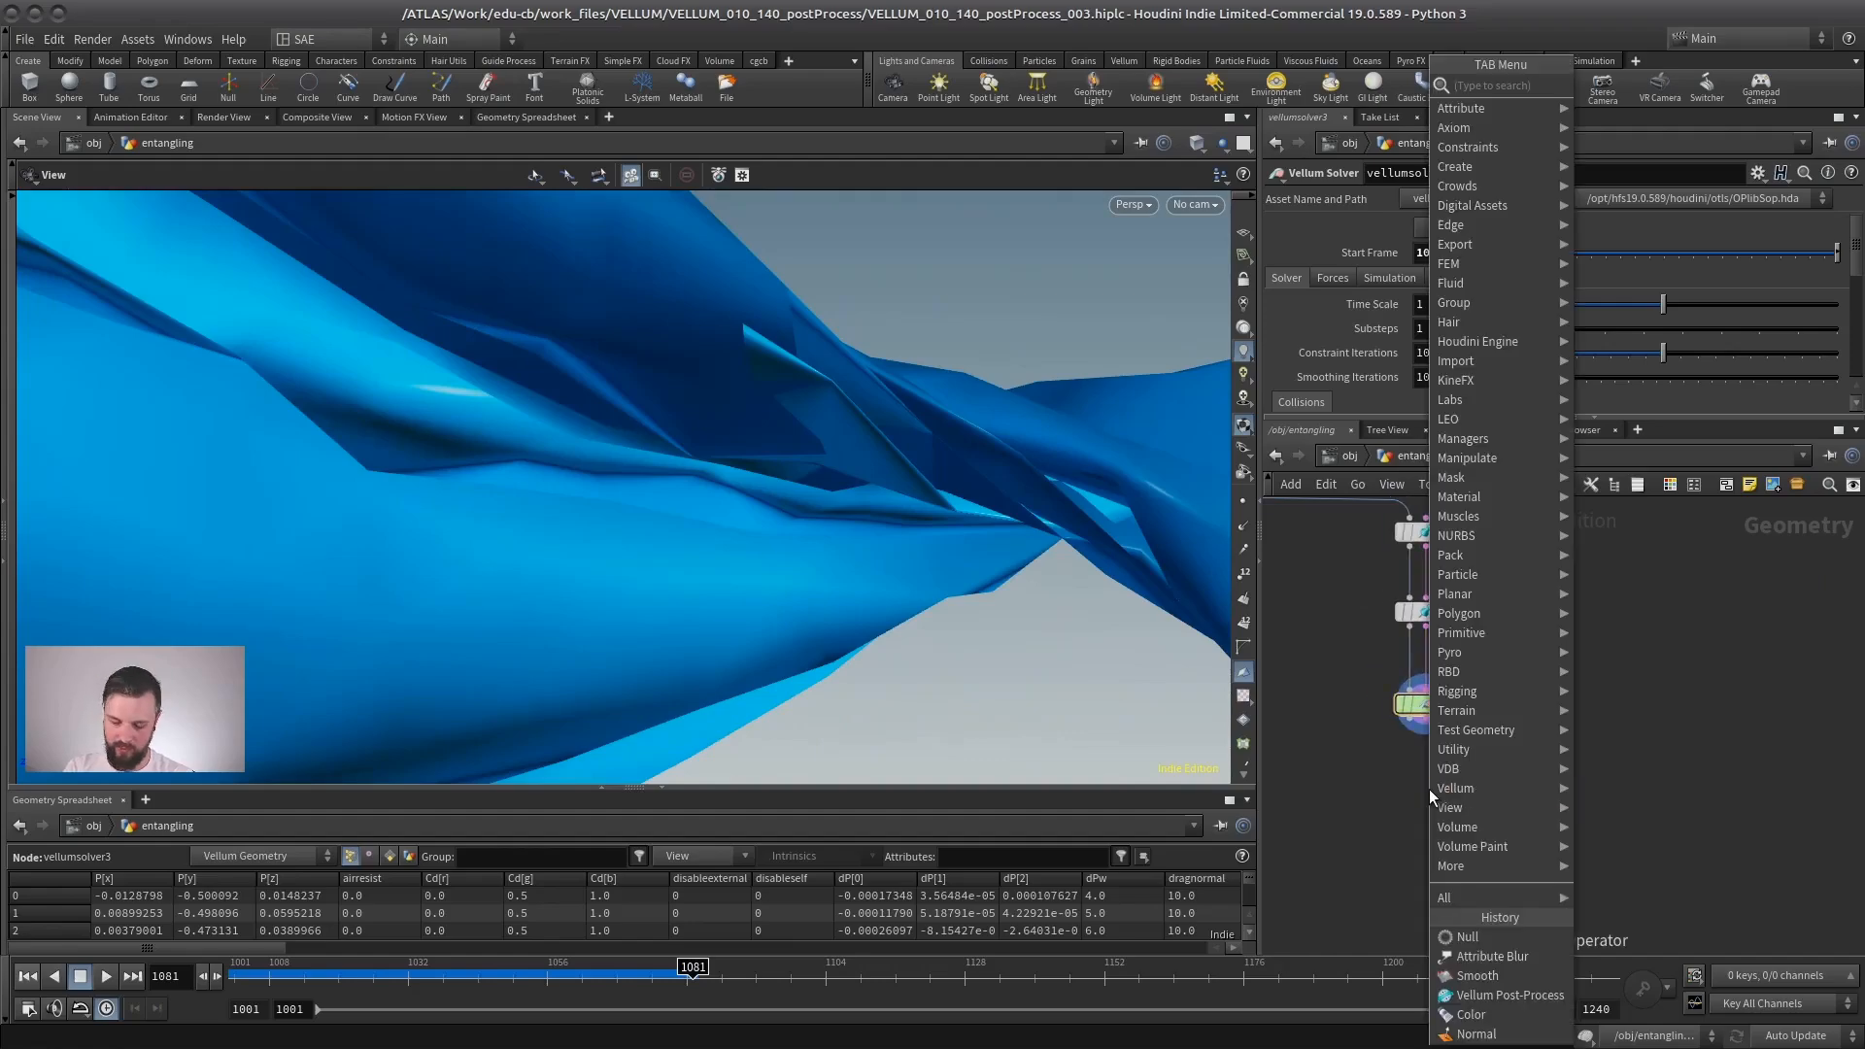
pyautogui.write('vellumpost')
pyautogui.press('Return')
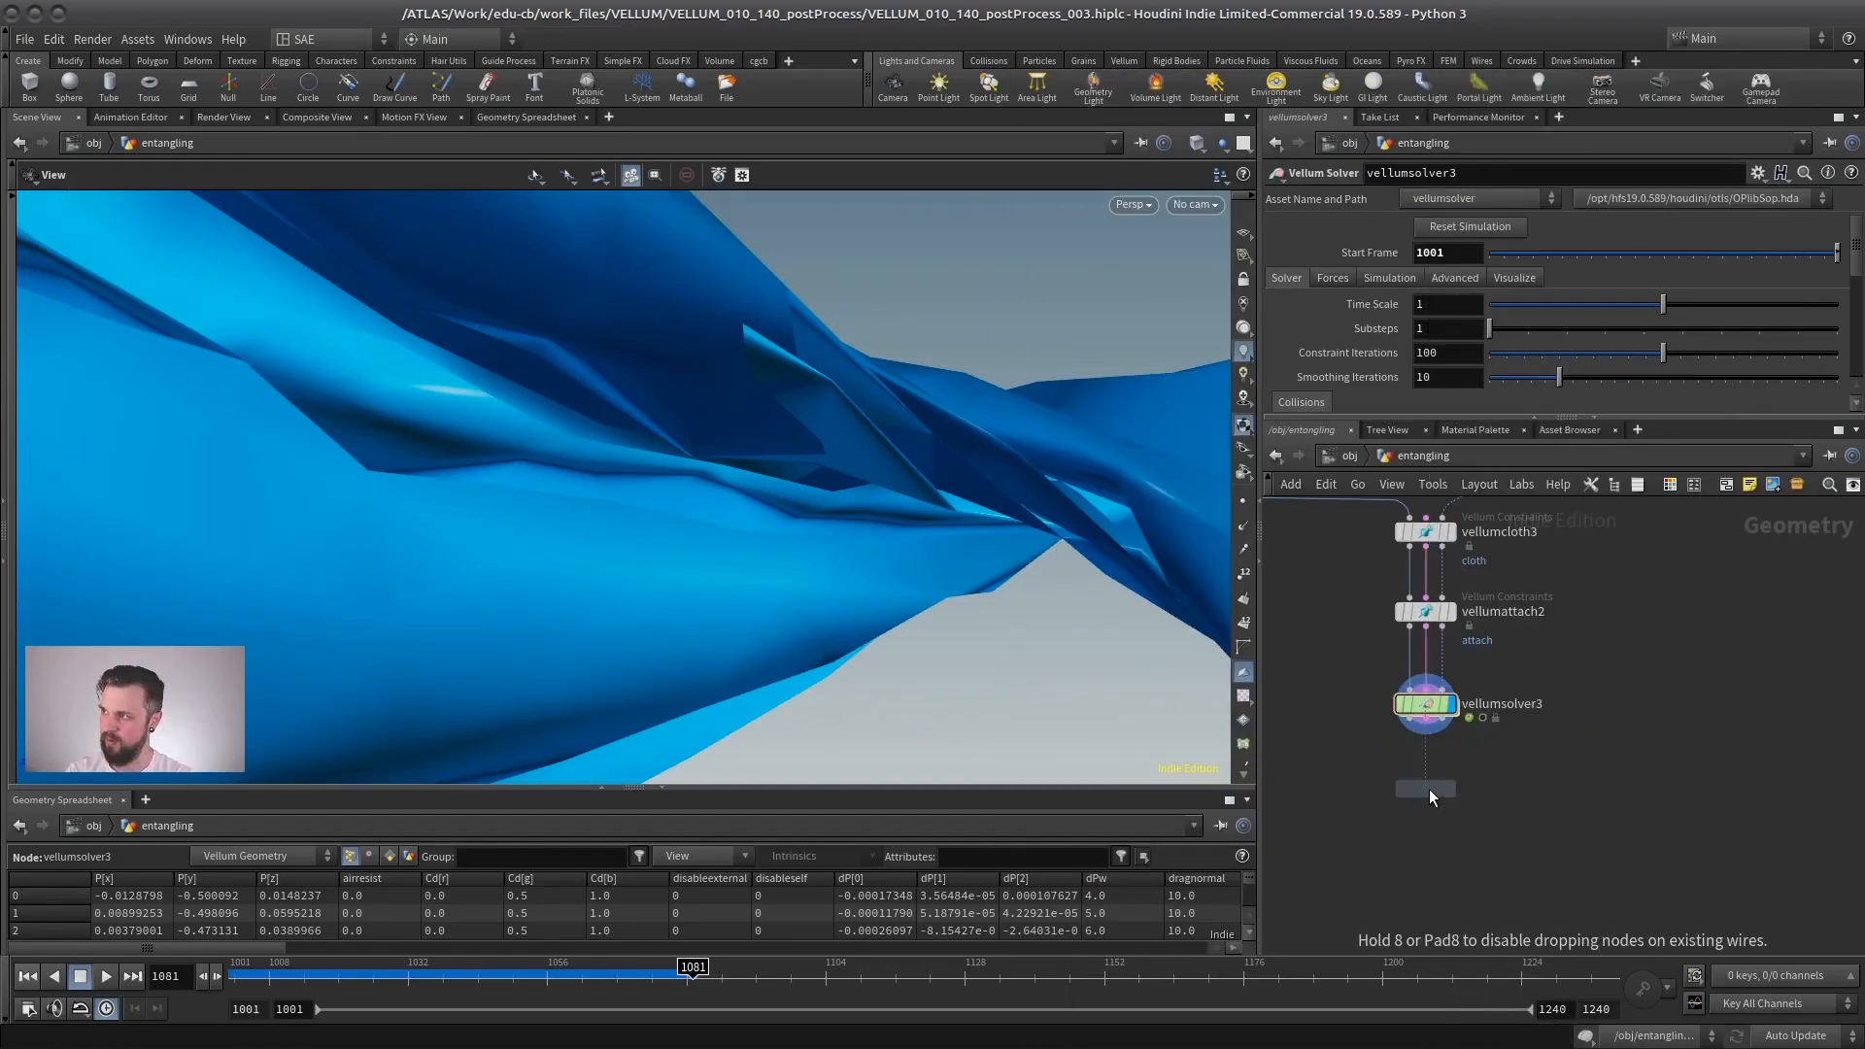
pyautogui.click(1411, 820)
pyautogui.moveTo(1387, 757); pyautogui.dragTo(1395, 807)
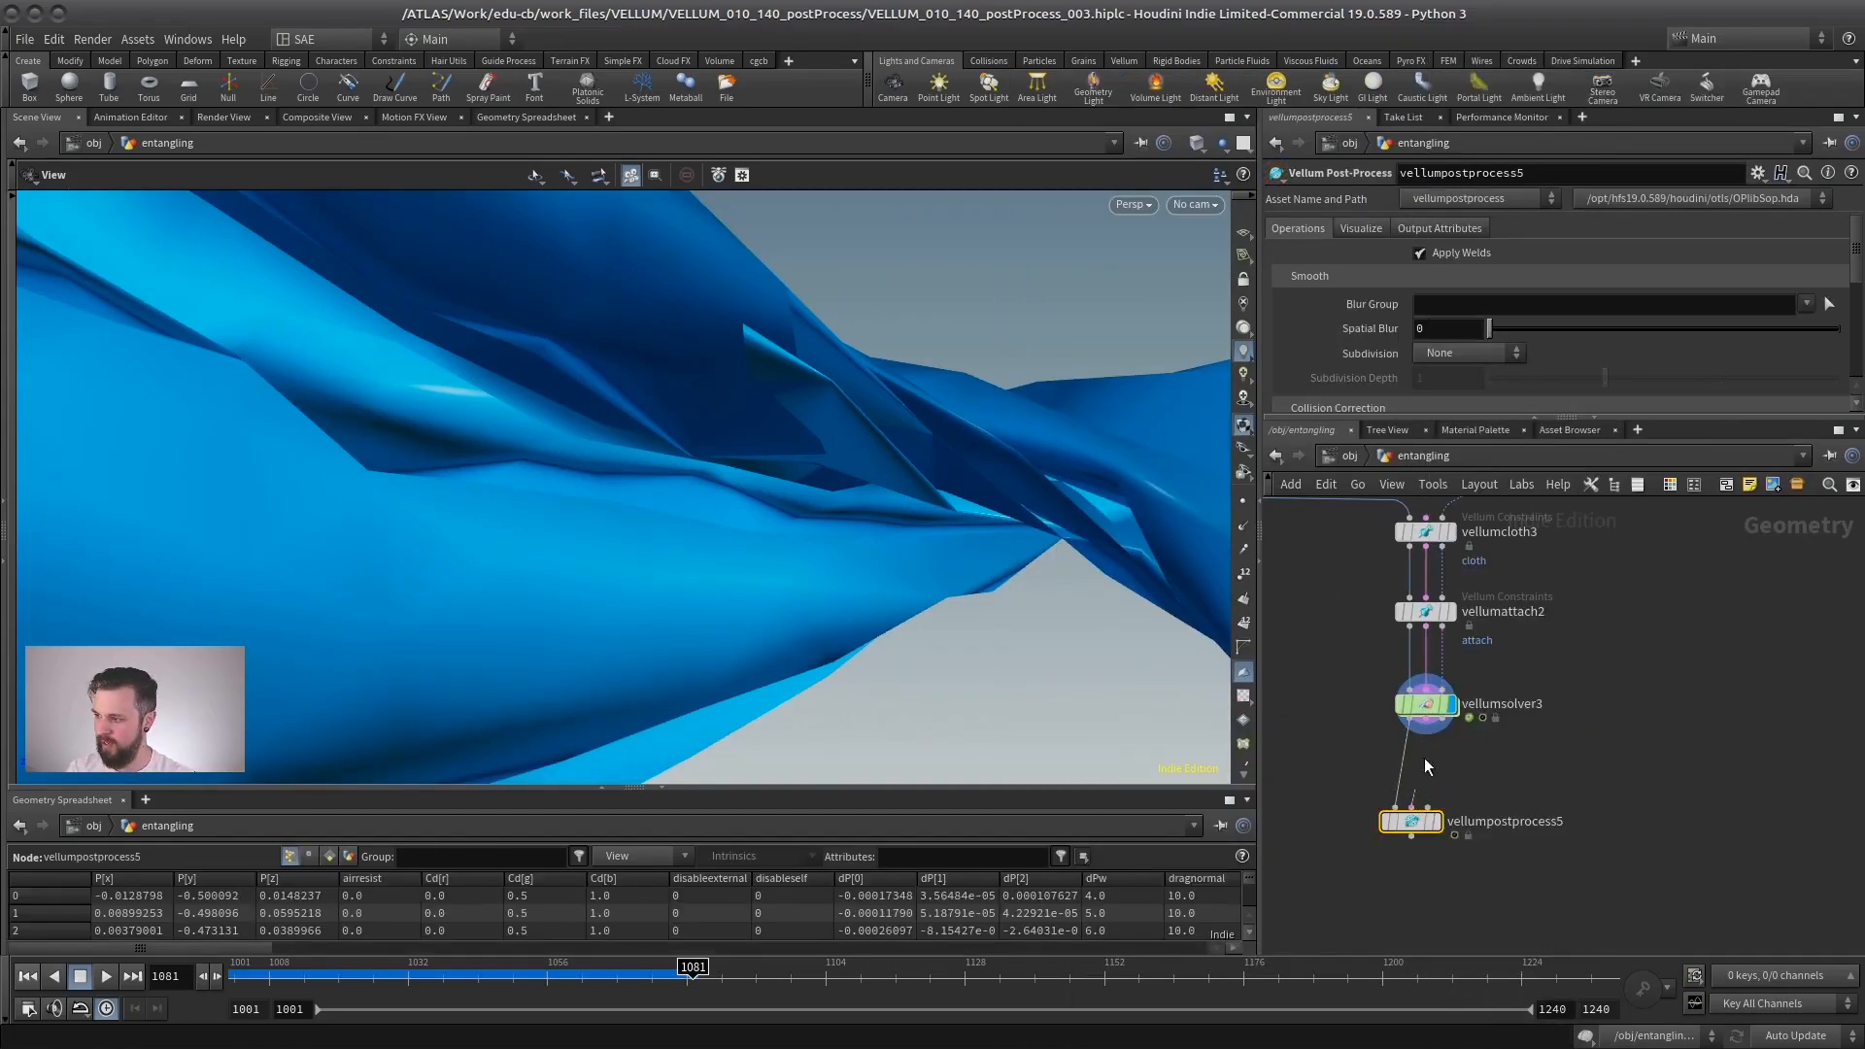
pyautogui.moveTo(1426, 719); pyautogui.dragTo(1411, 807)
pyautogui.click(1438, 822)
# - Enable Detangle on vellumpostprocess5 and set Passes to 100 and Default Thickness to 0.01
pyautogui.click(1456, 408)
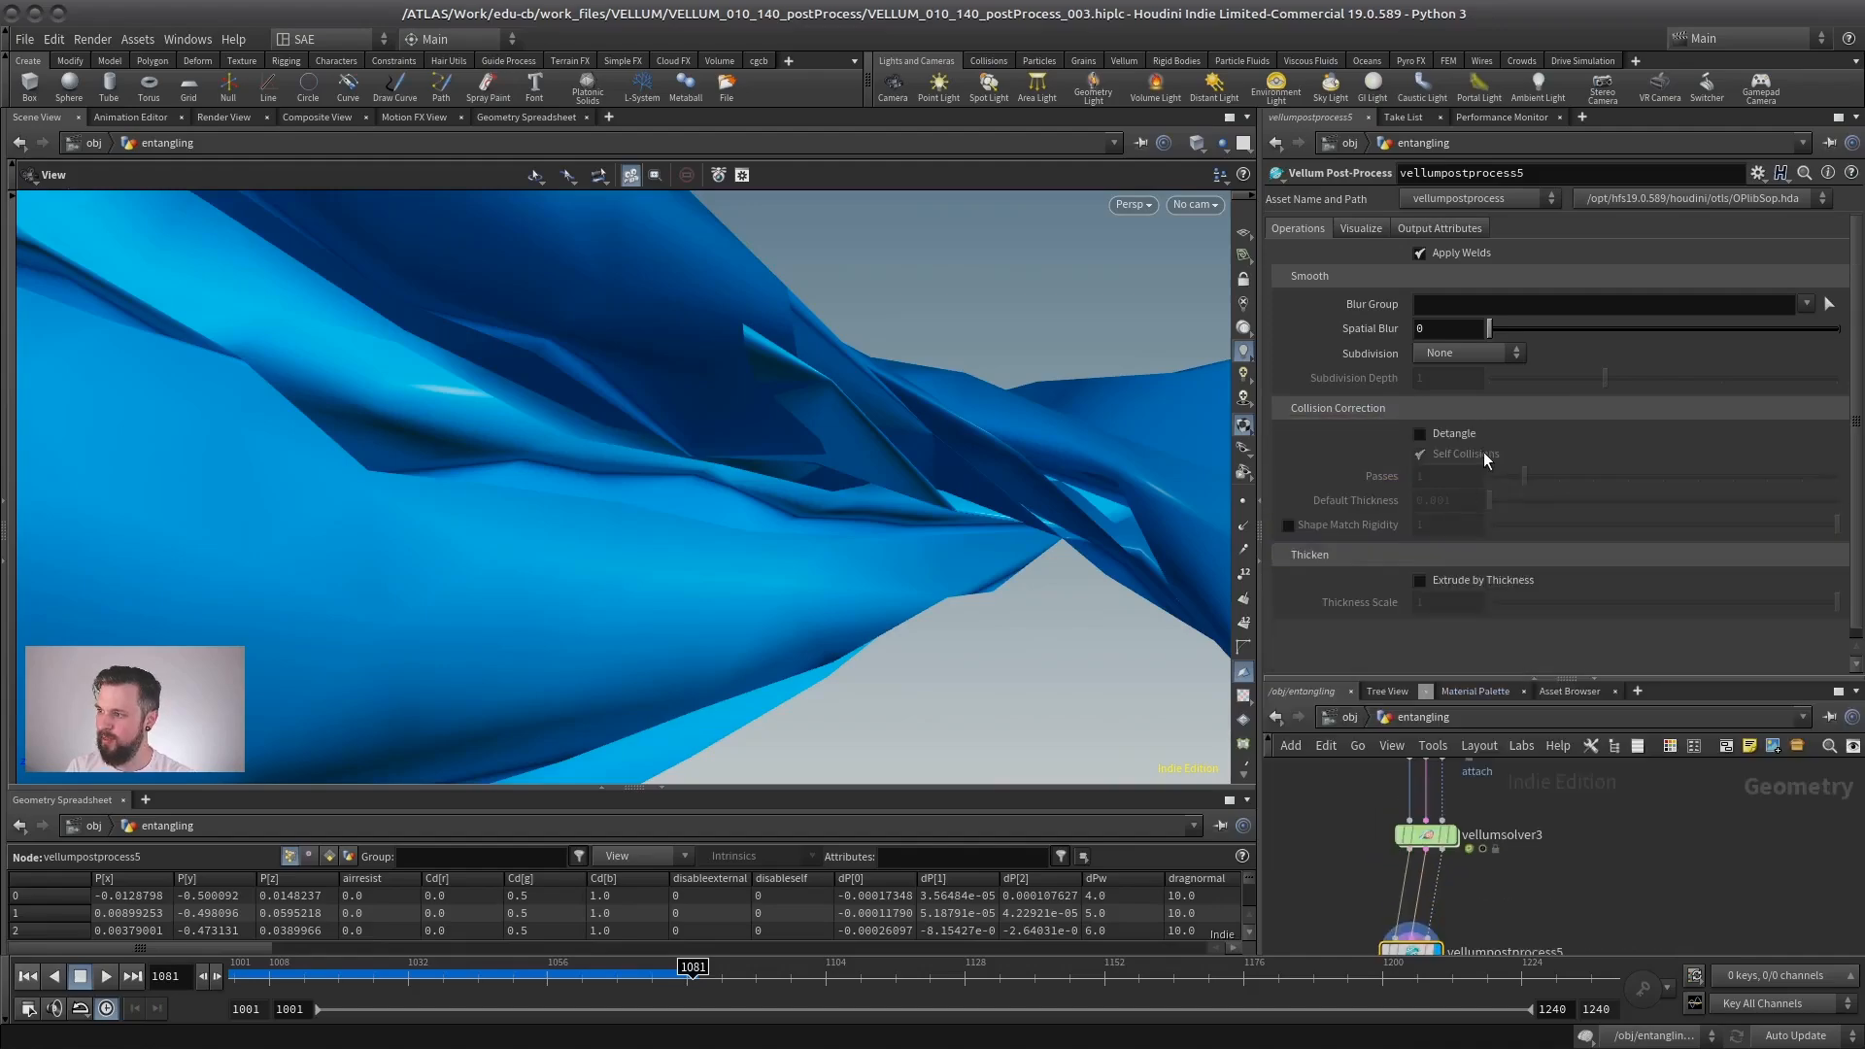
pyautogui.write('10')
pyautogui.press('Return')
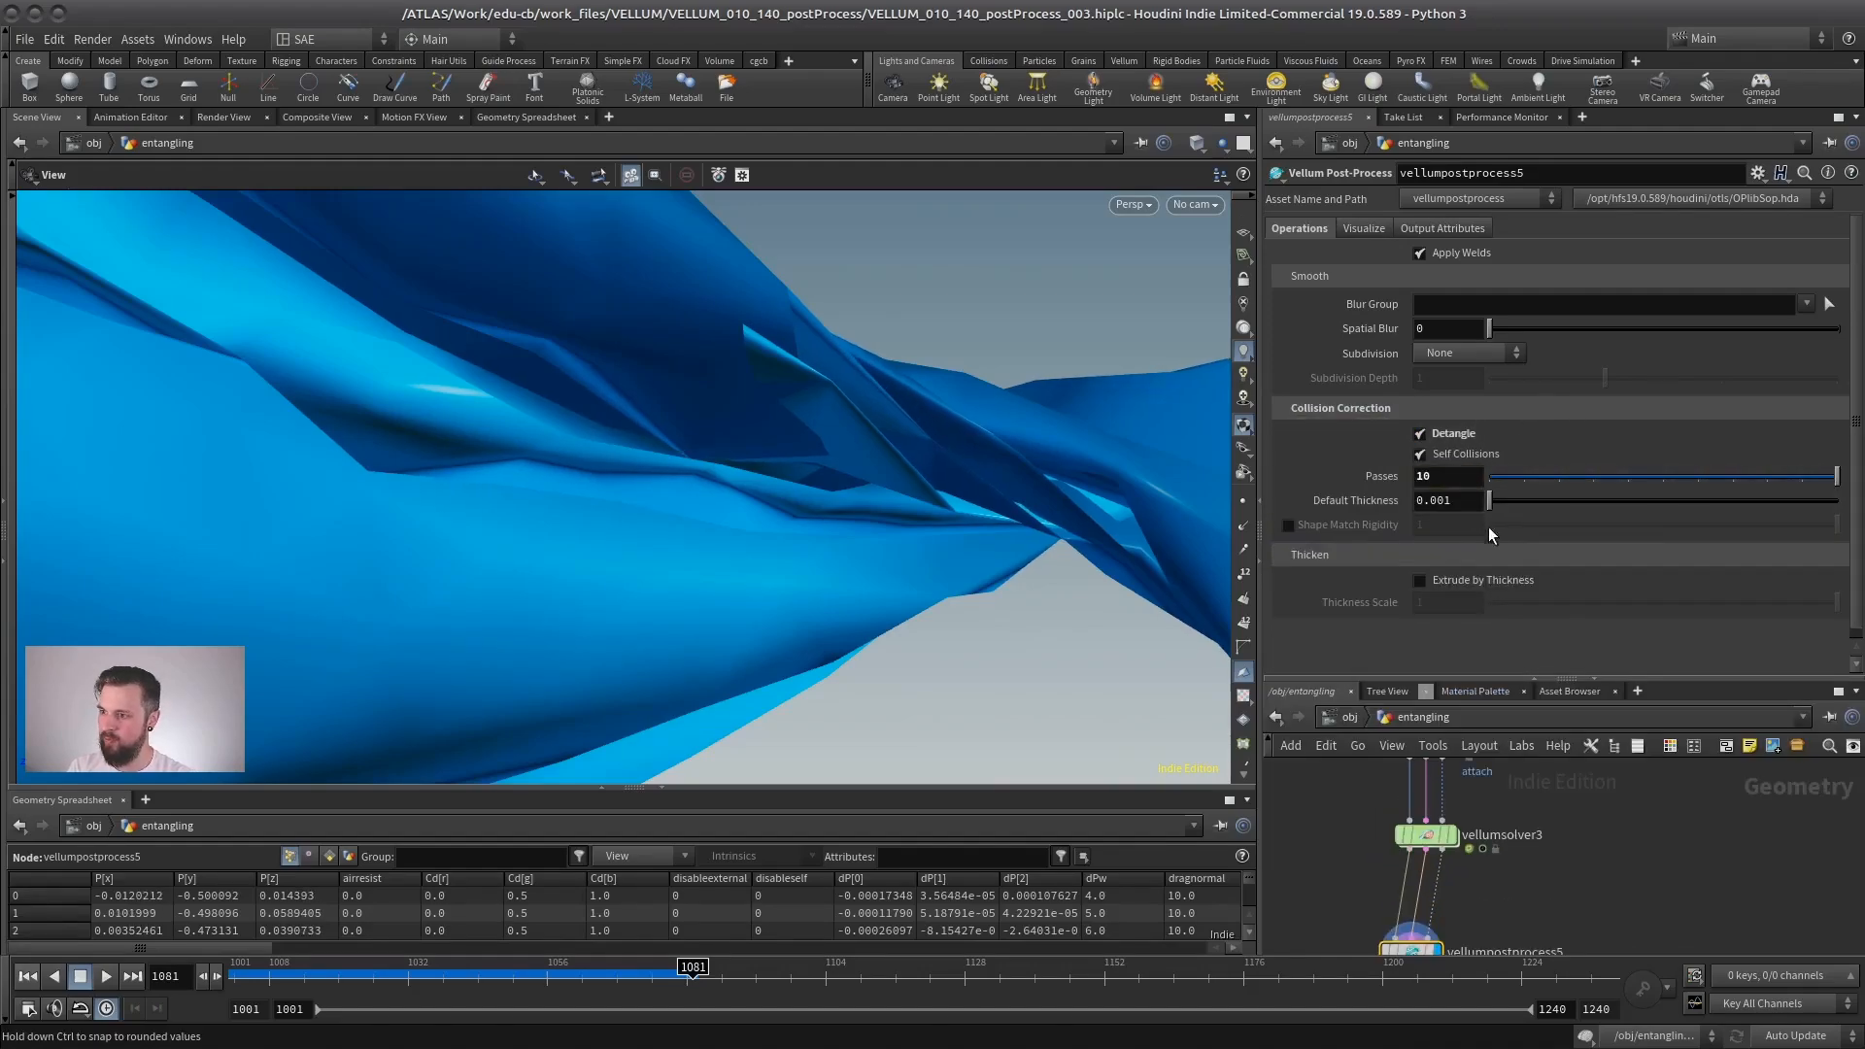
pyautogui.write('100')
pyautogui.press('Return')
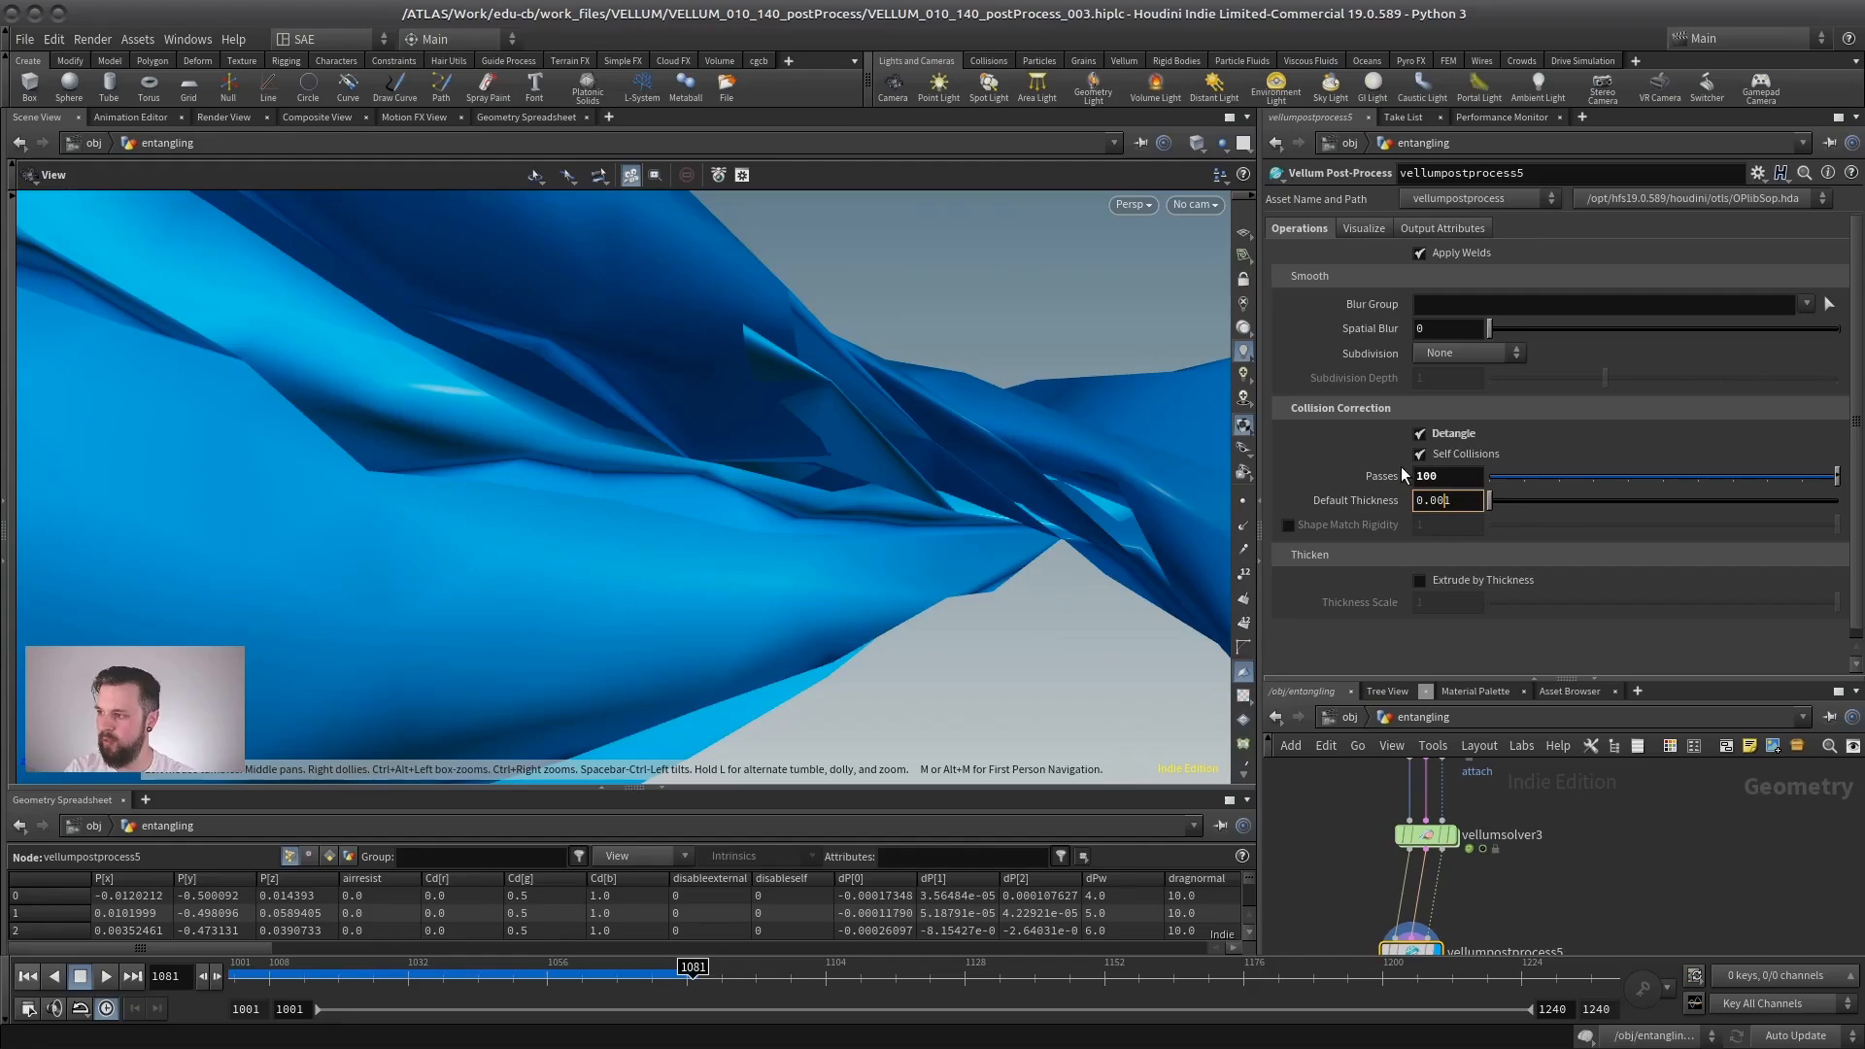
pyautogui.press('BackSpace')
pyautogui.press('Return')
pyautogui.moveTo(677, 467); pyautogui.dragTo(622, 505)
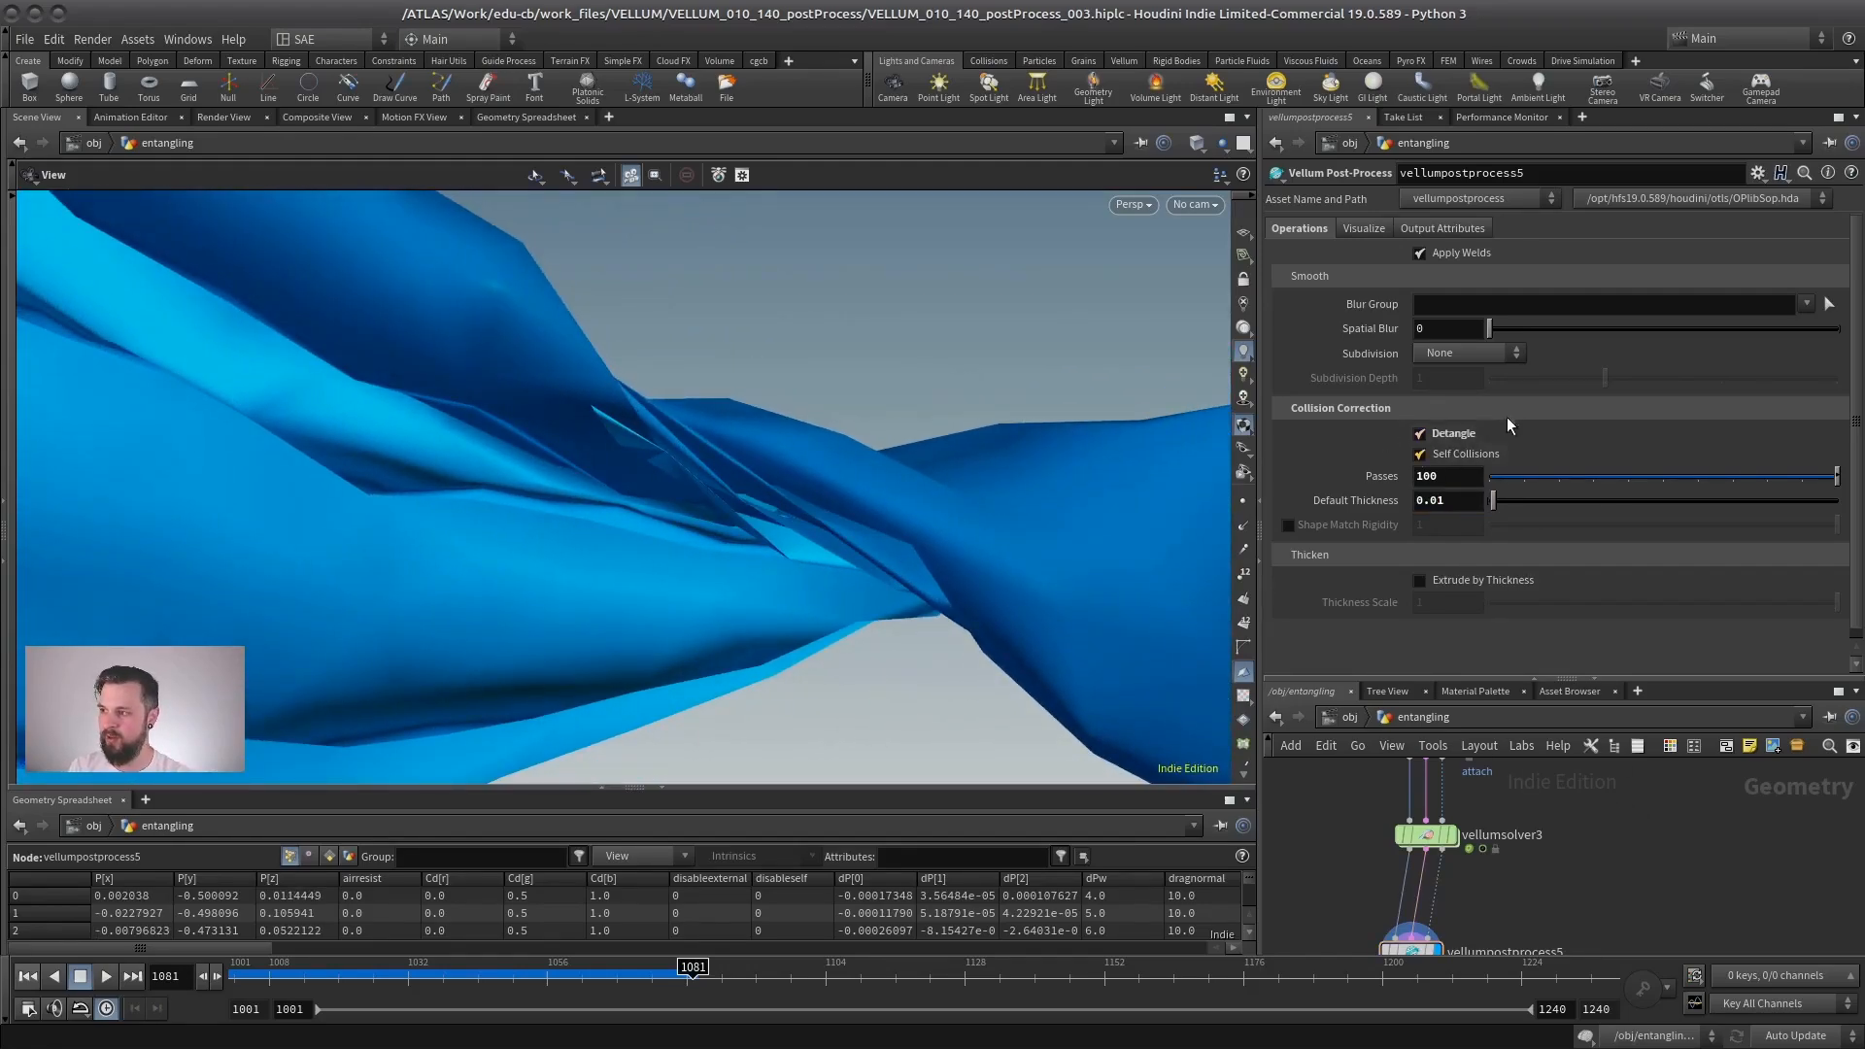
# - Inspect the detangled centre of the twisted cloth from several angles and realign vellumpostprocess5 beneath vellumsolver3
pyautogui.moveTo(1068, 453); pyautogui.dragTo(792, 484)
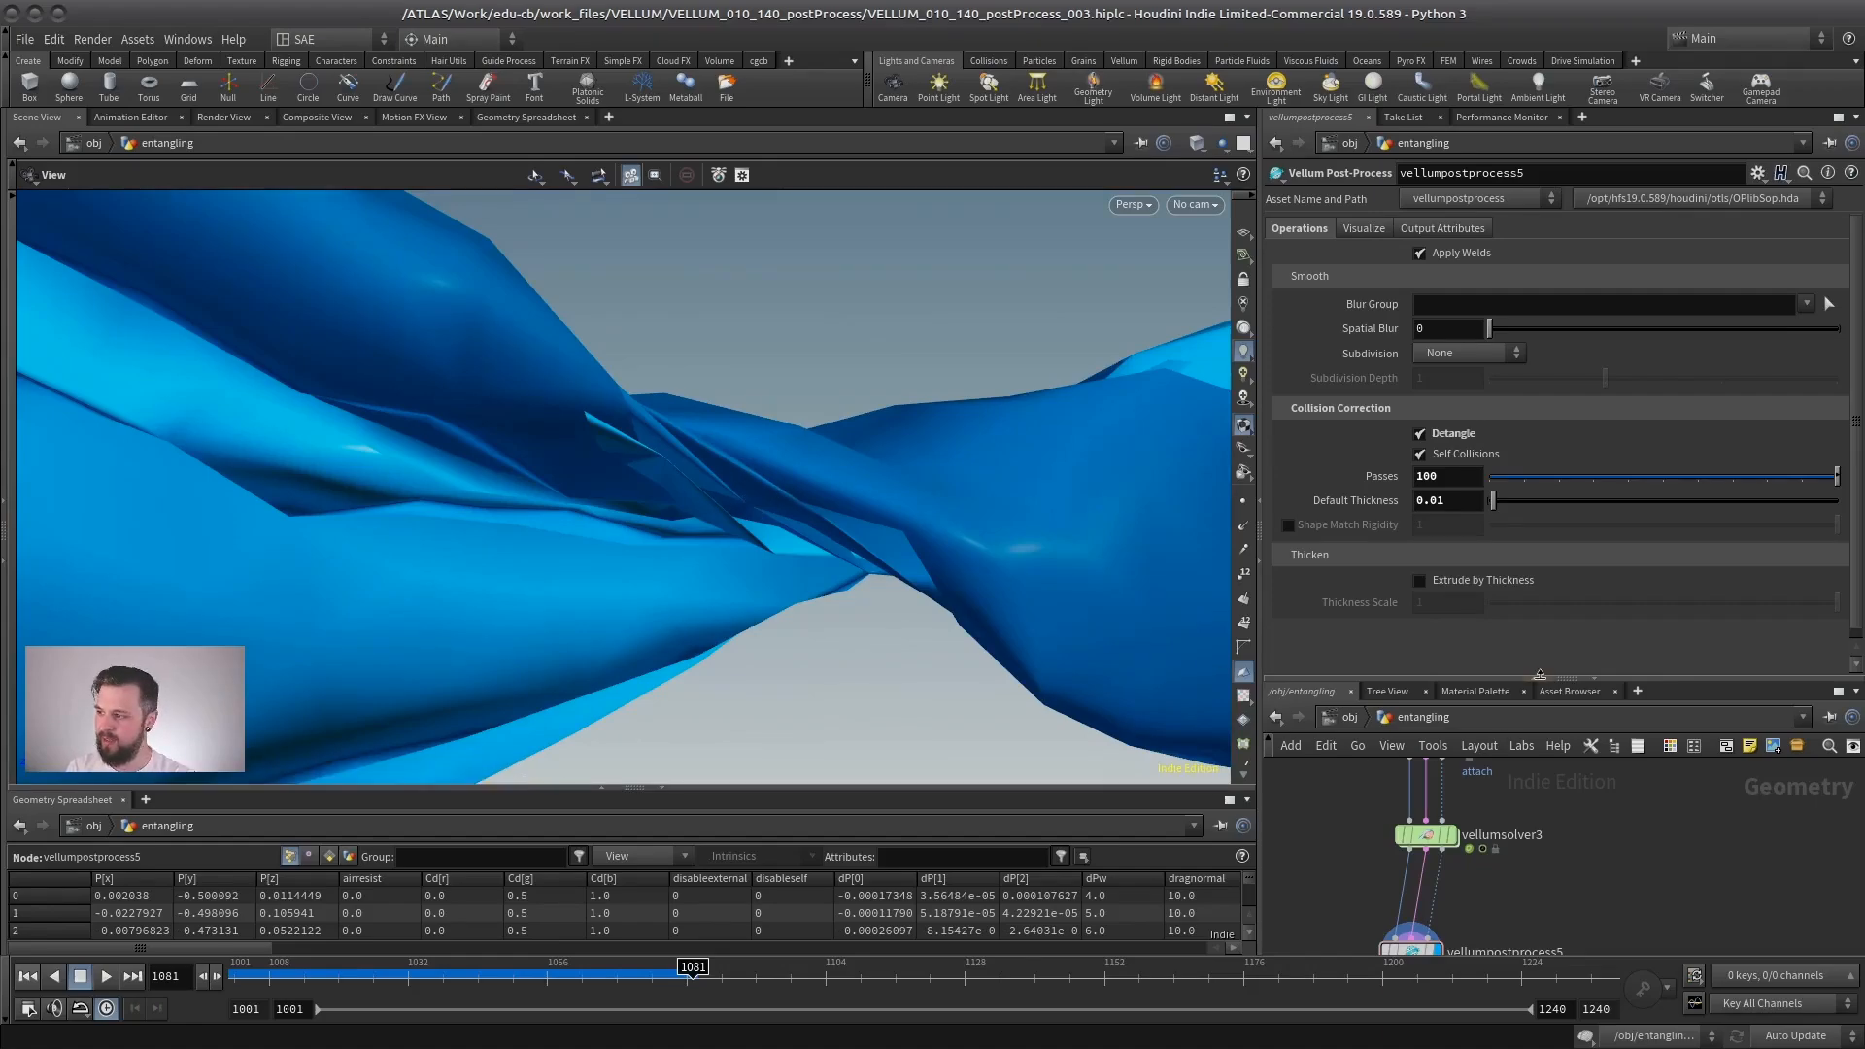
pyautogui.moveTo(1539, 673); pyautogui.dragTo(1490, 542)
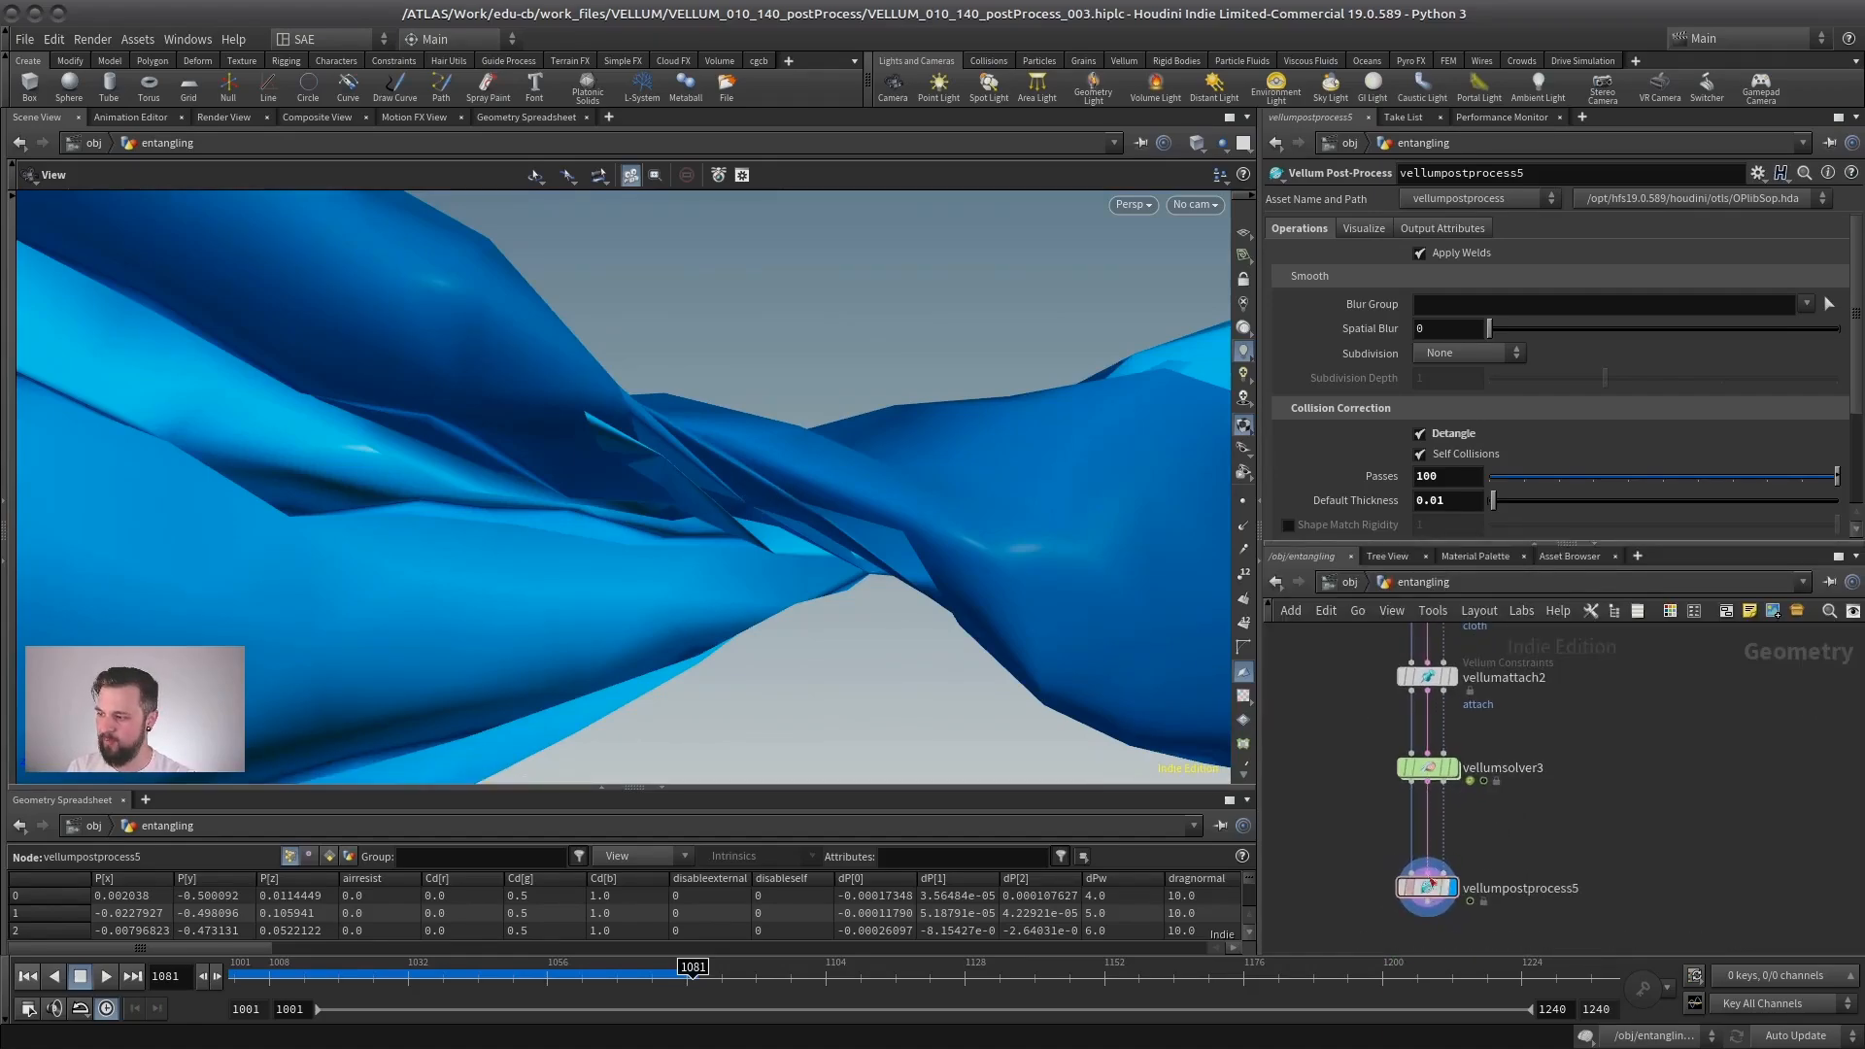
pyautogui.moveTo(687, 521); pyautogui.dragTo(501, 544)
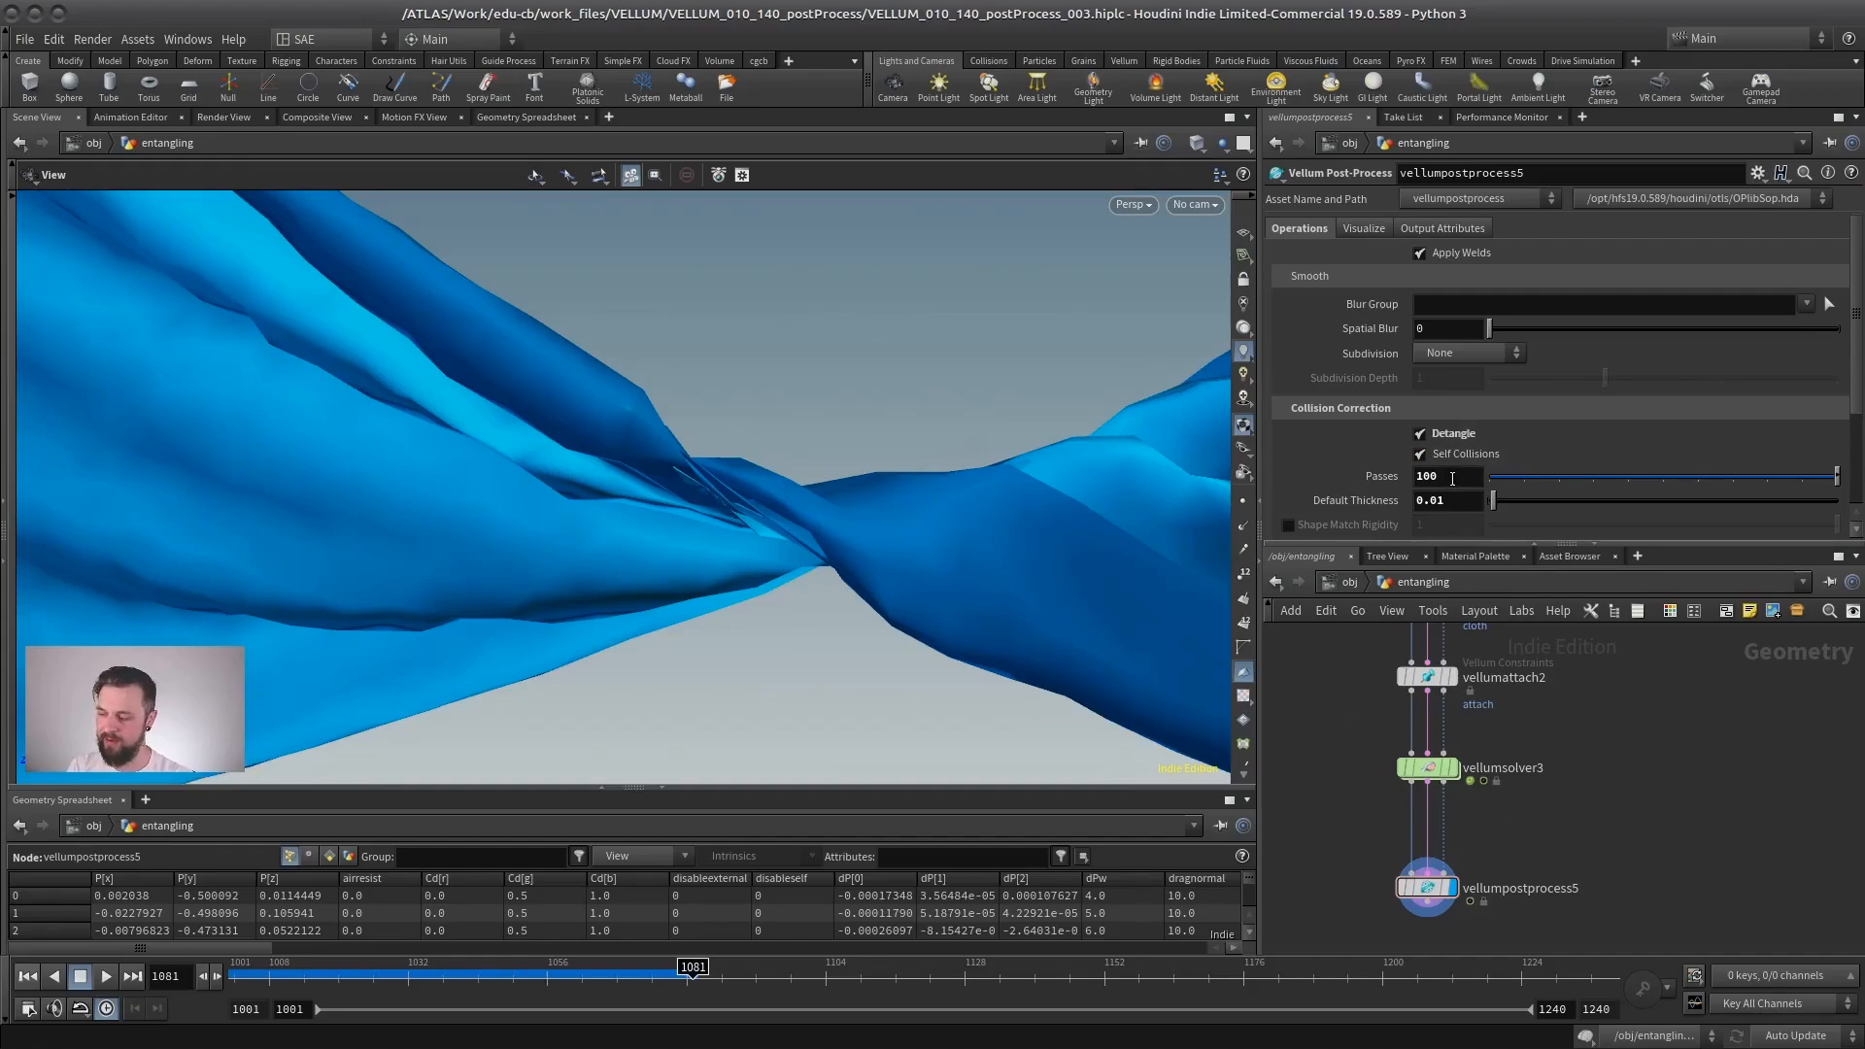
pyautogui.moveTo(716, 483); pyautogui.dragTo(745, 512)
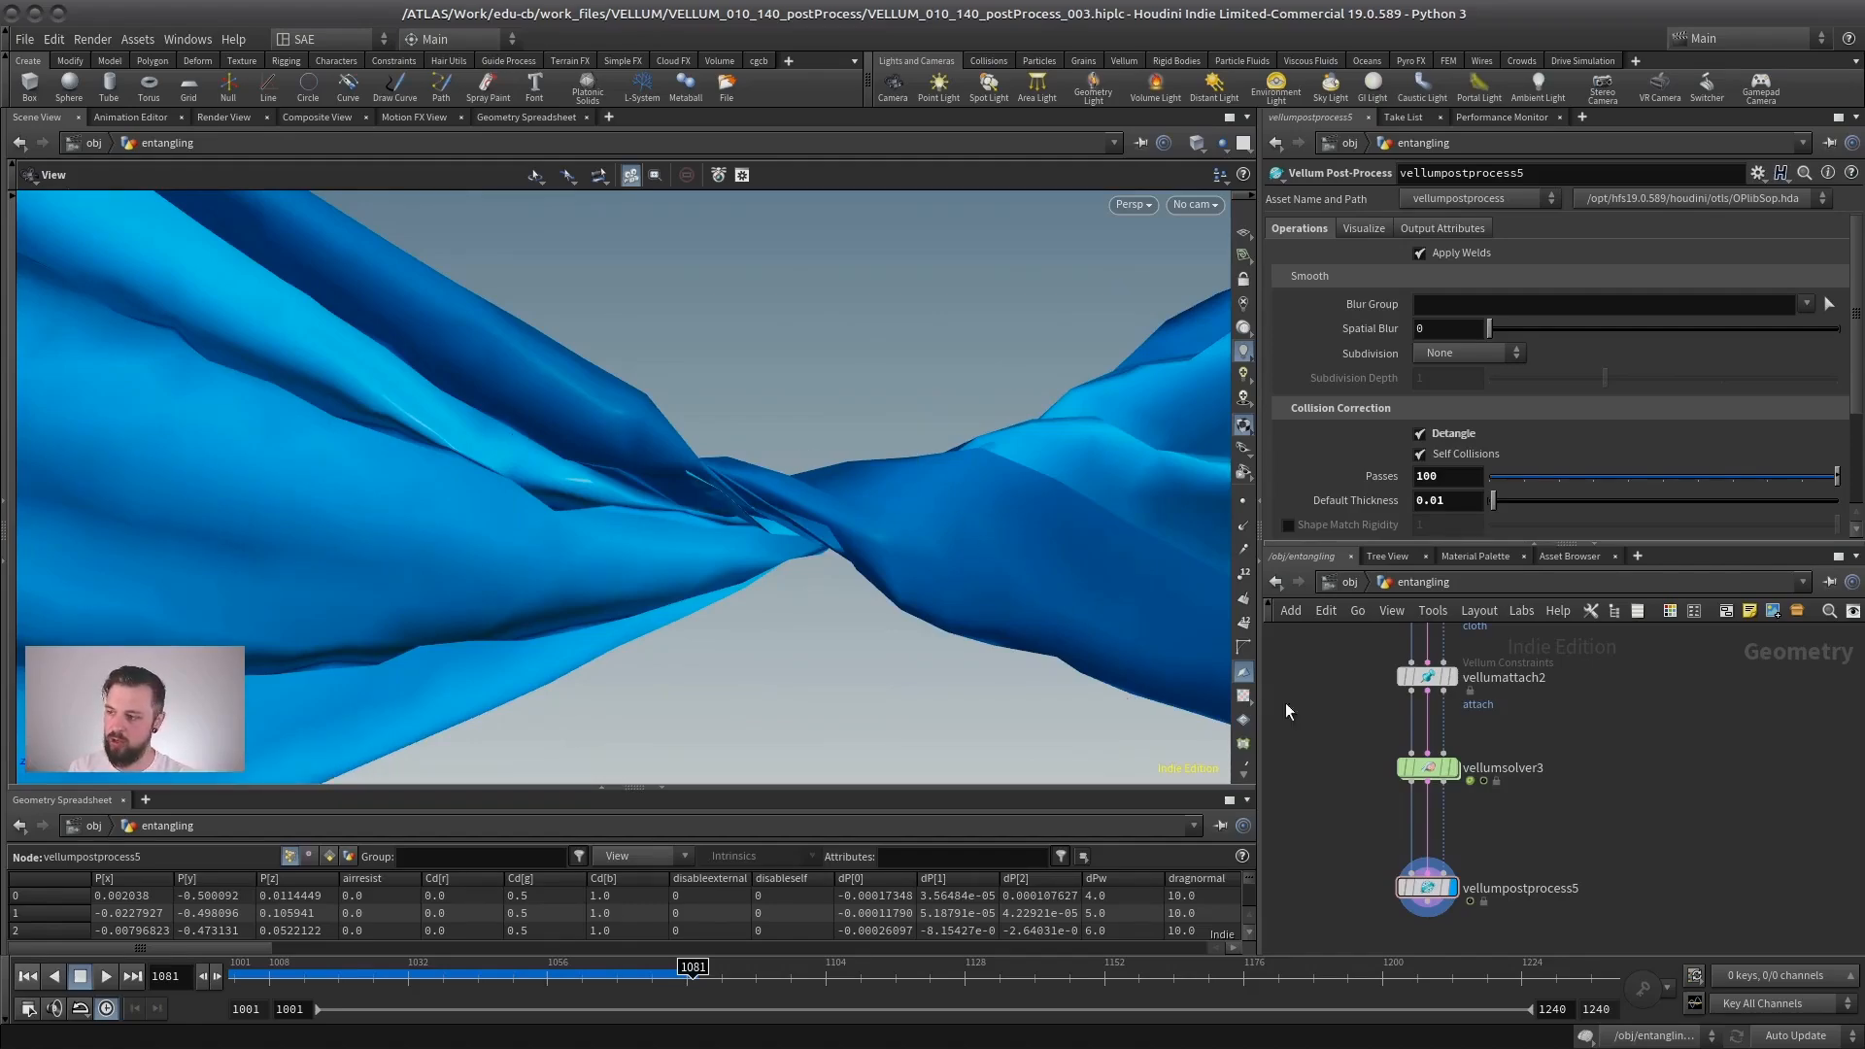
pyautogui.moveTo(1427, 888); pyautogui.dragTo(1546, 813)
pyautogui.moveTo(1586, 800); pyautogui.dragTo(1512, 726, button='middle')
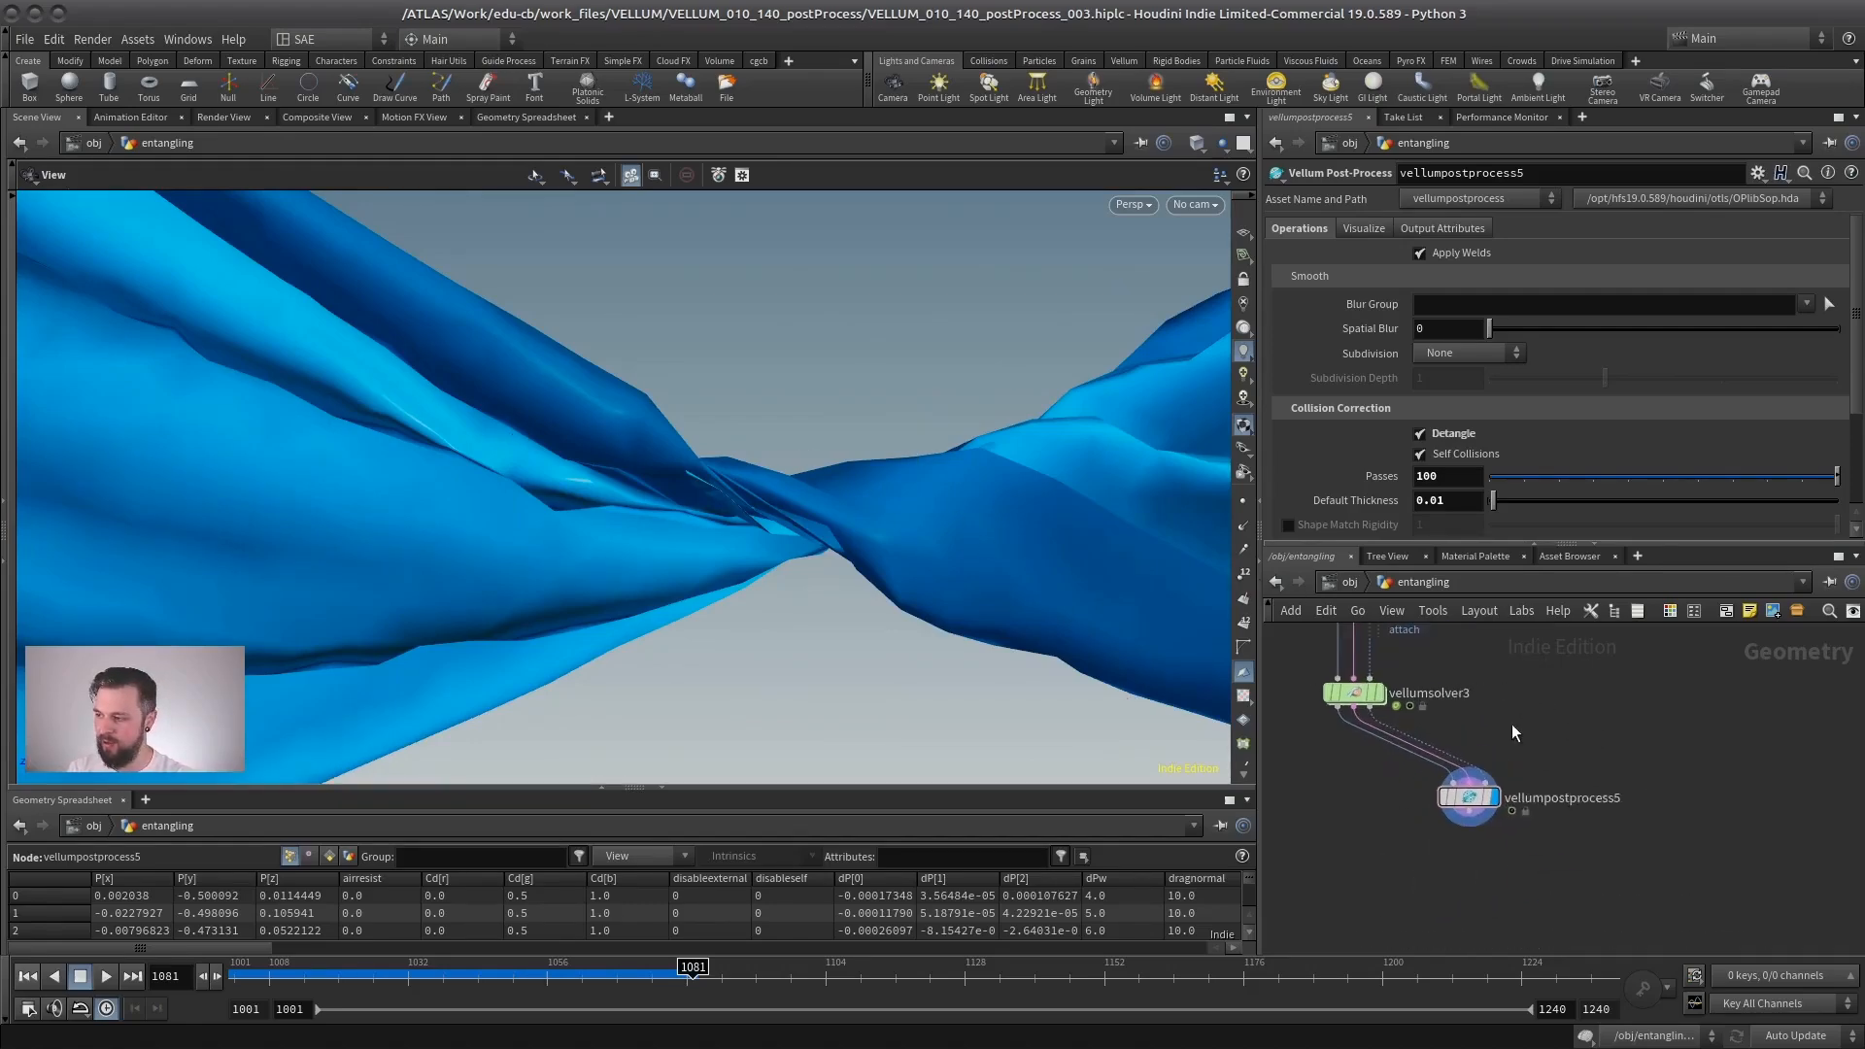
pyautogui.moveTo(1397, 802); pyautogui.dragTo(1476, 793, button='middle')
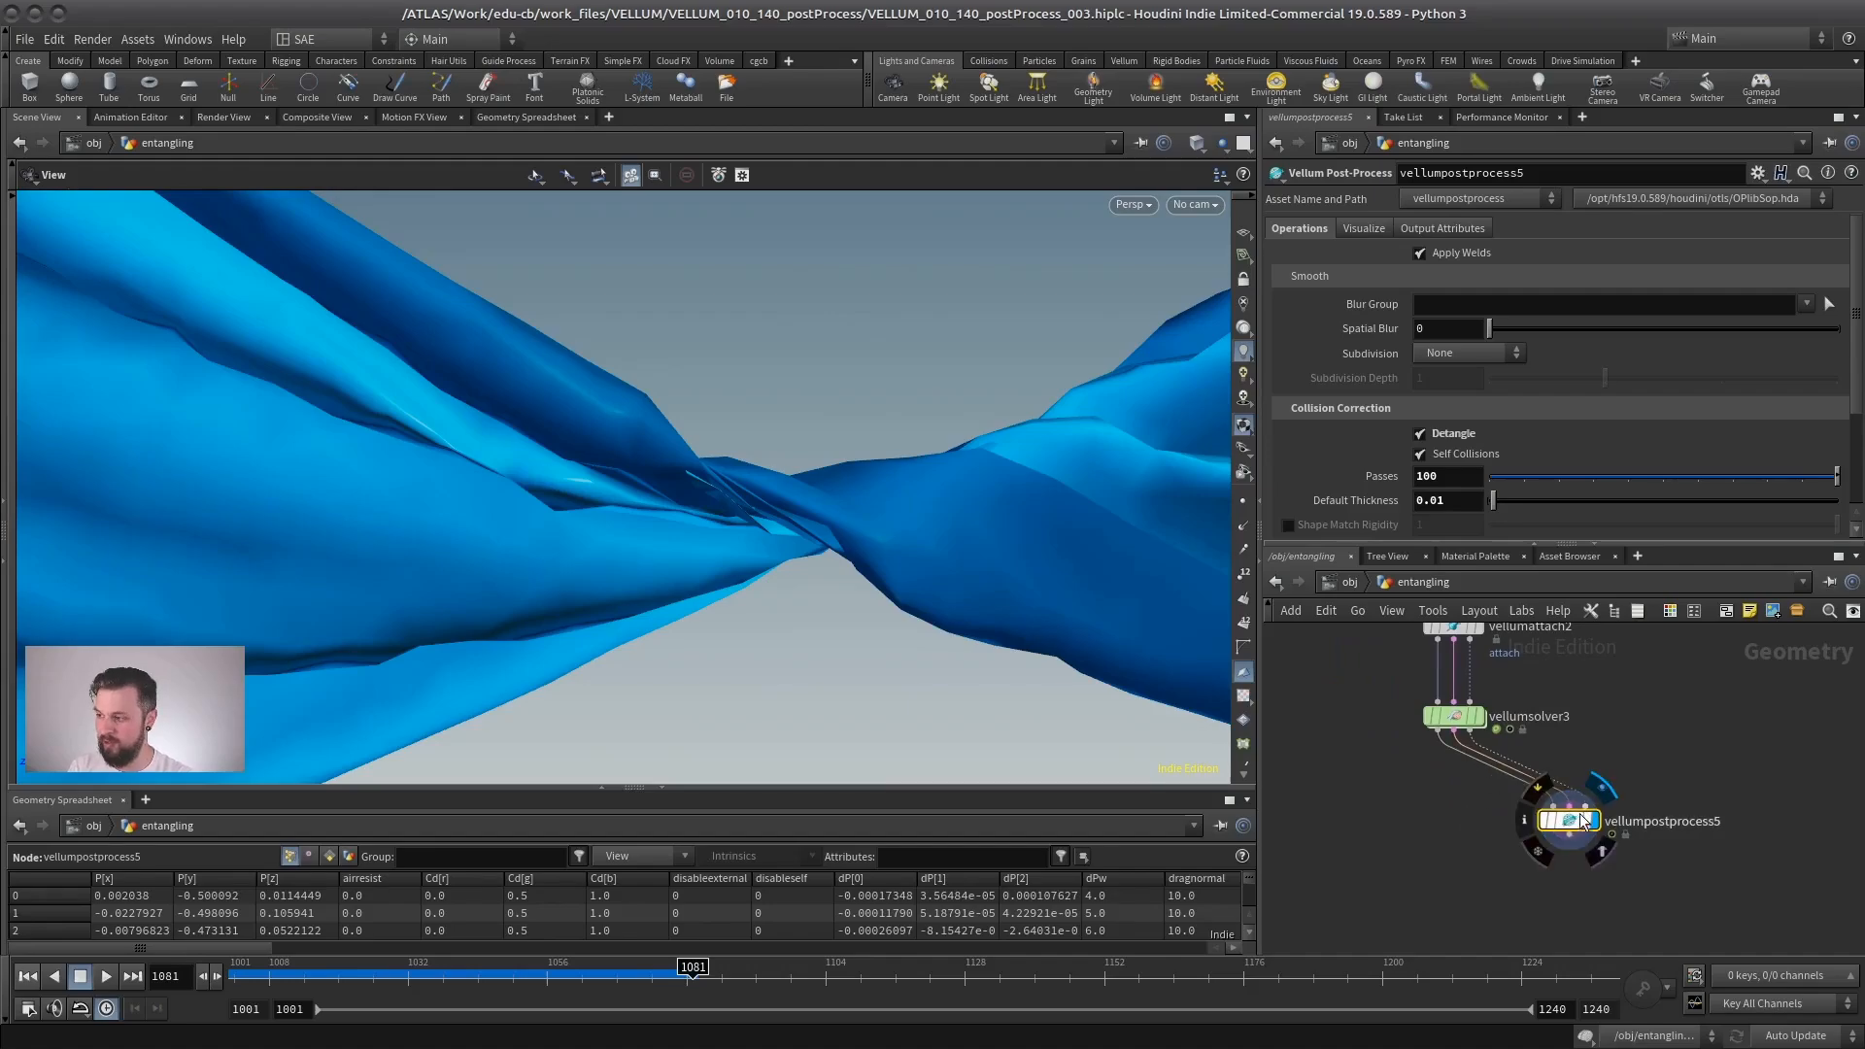
pyautogui.moveTo(871, 555); pyautogui.dragTo(707, 554, button='right')
pyautogui.moveTo(707, 554); pyautogui.dragTo(625, 537)
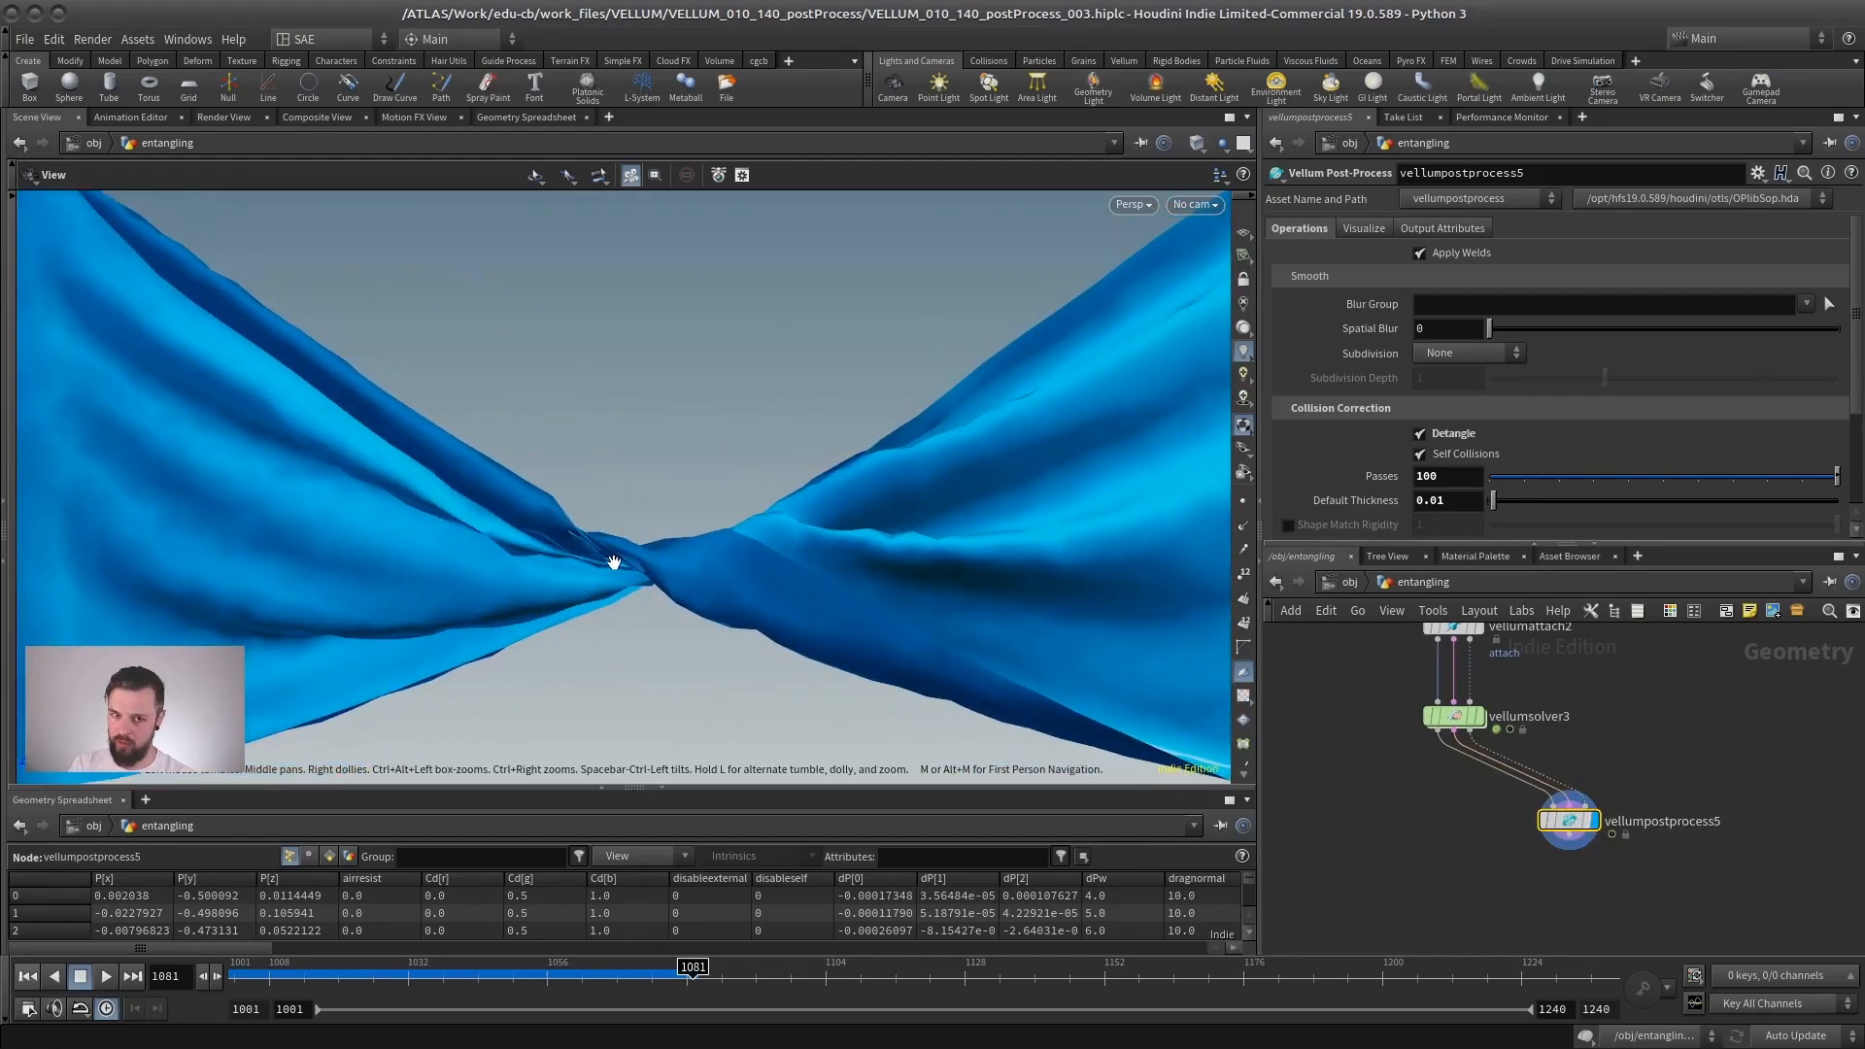
pyautogui.moveTo(1576, 822); pyautogui.dragTo(1462, 837)
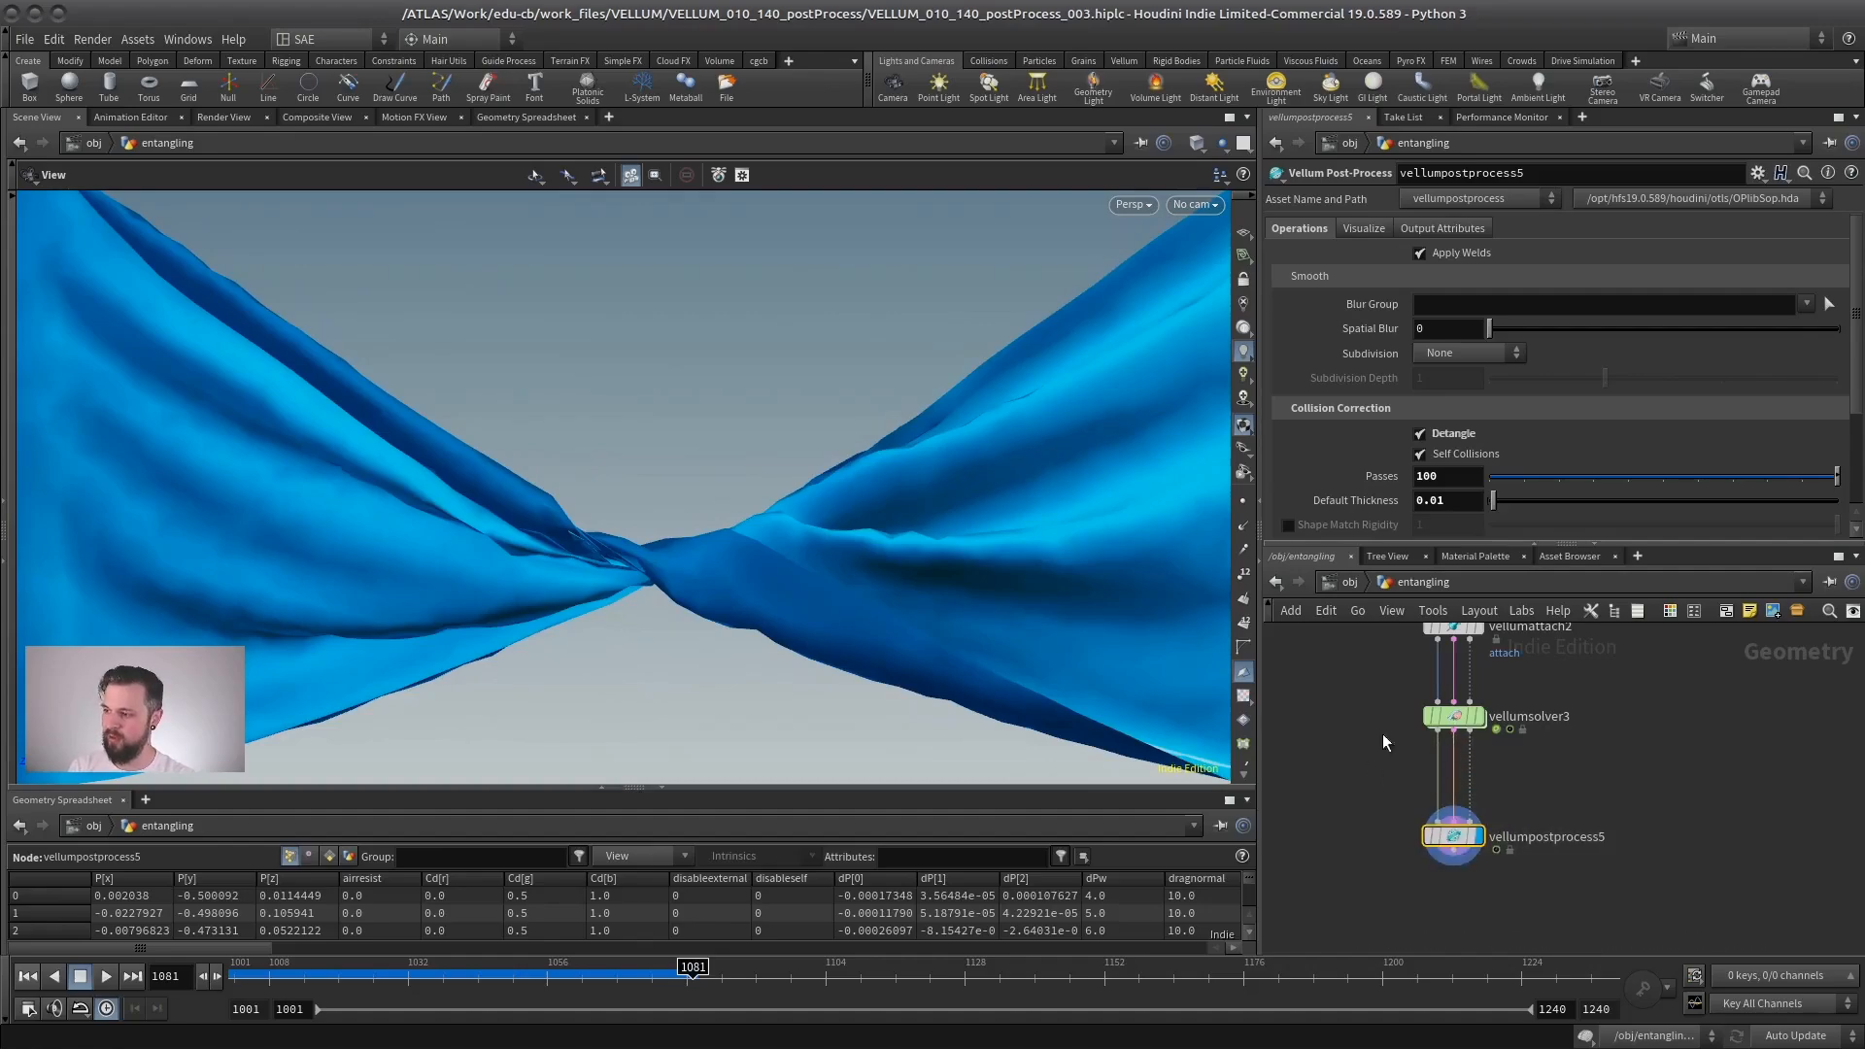
pyautogui.moveTo(1527, 540); pyautogui.dragTo(1495, 735)
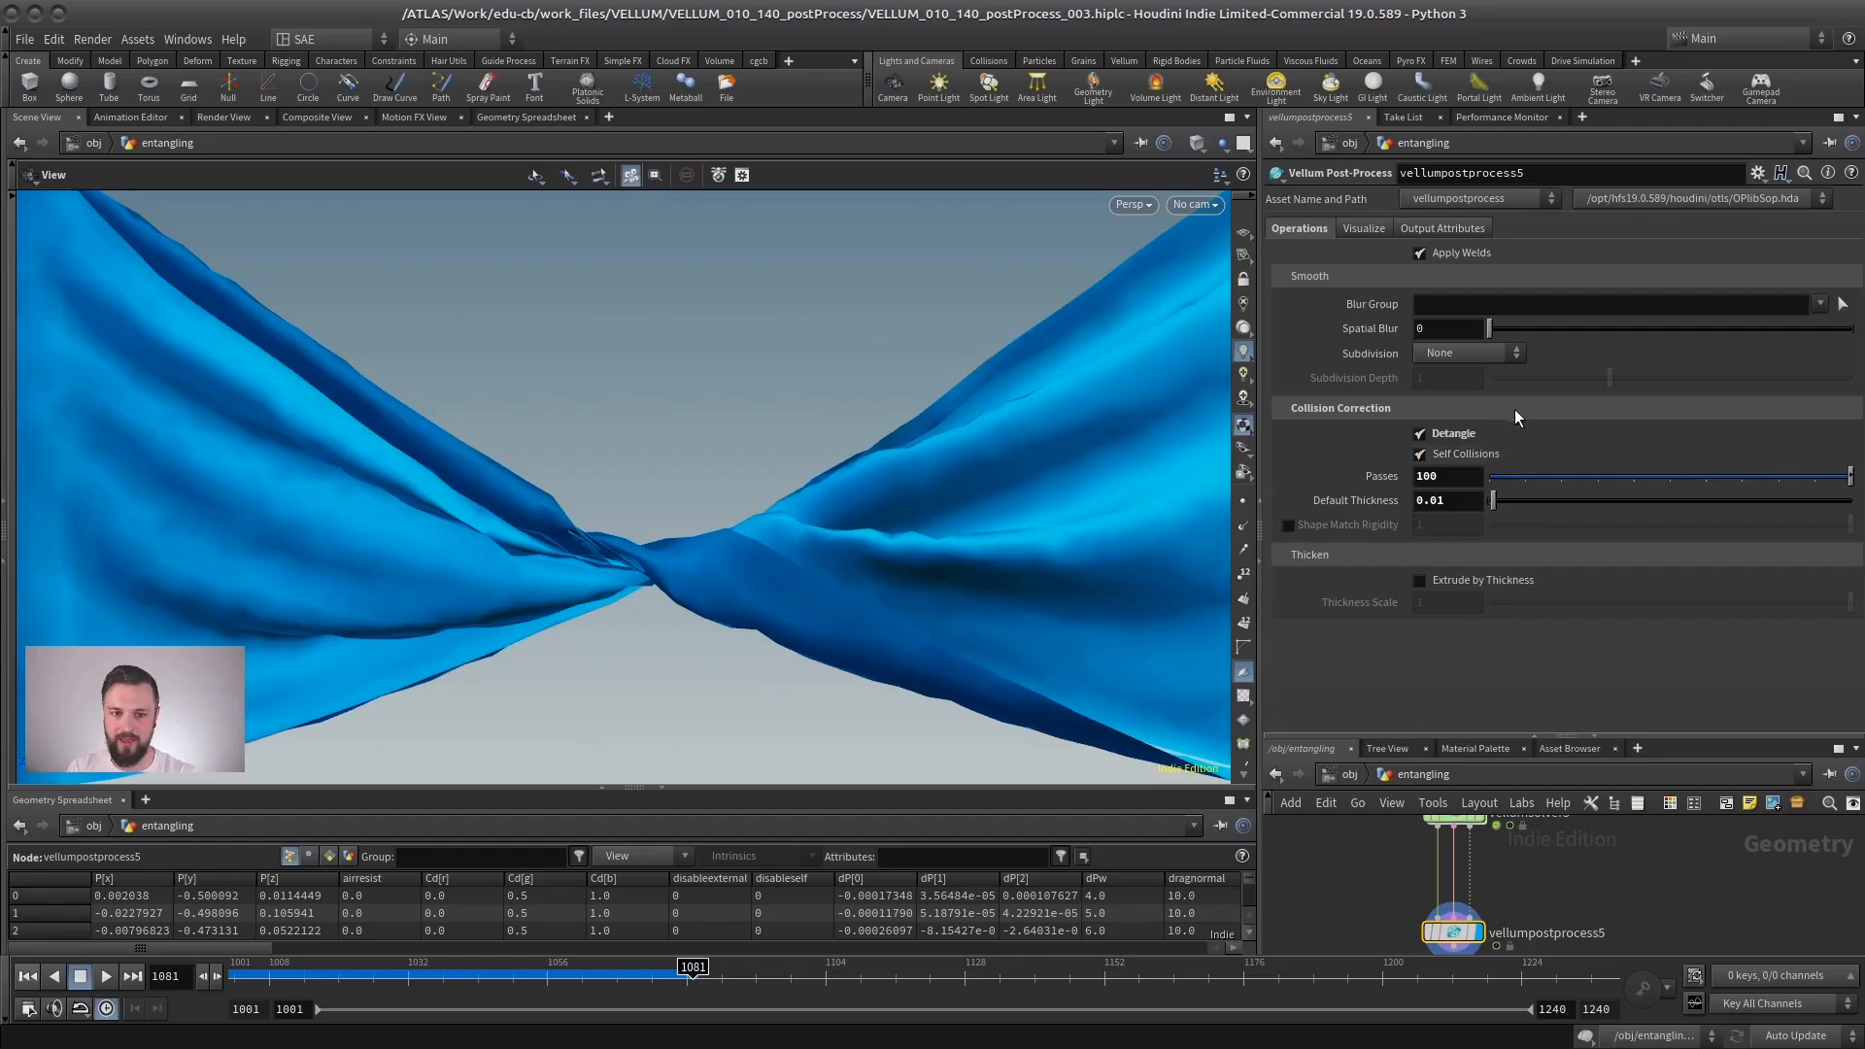
pyautogui.moveTo(1608, 735); pyautogui.dragTo(1612, 612)
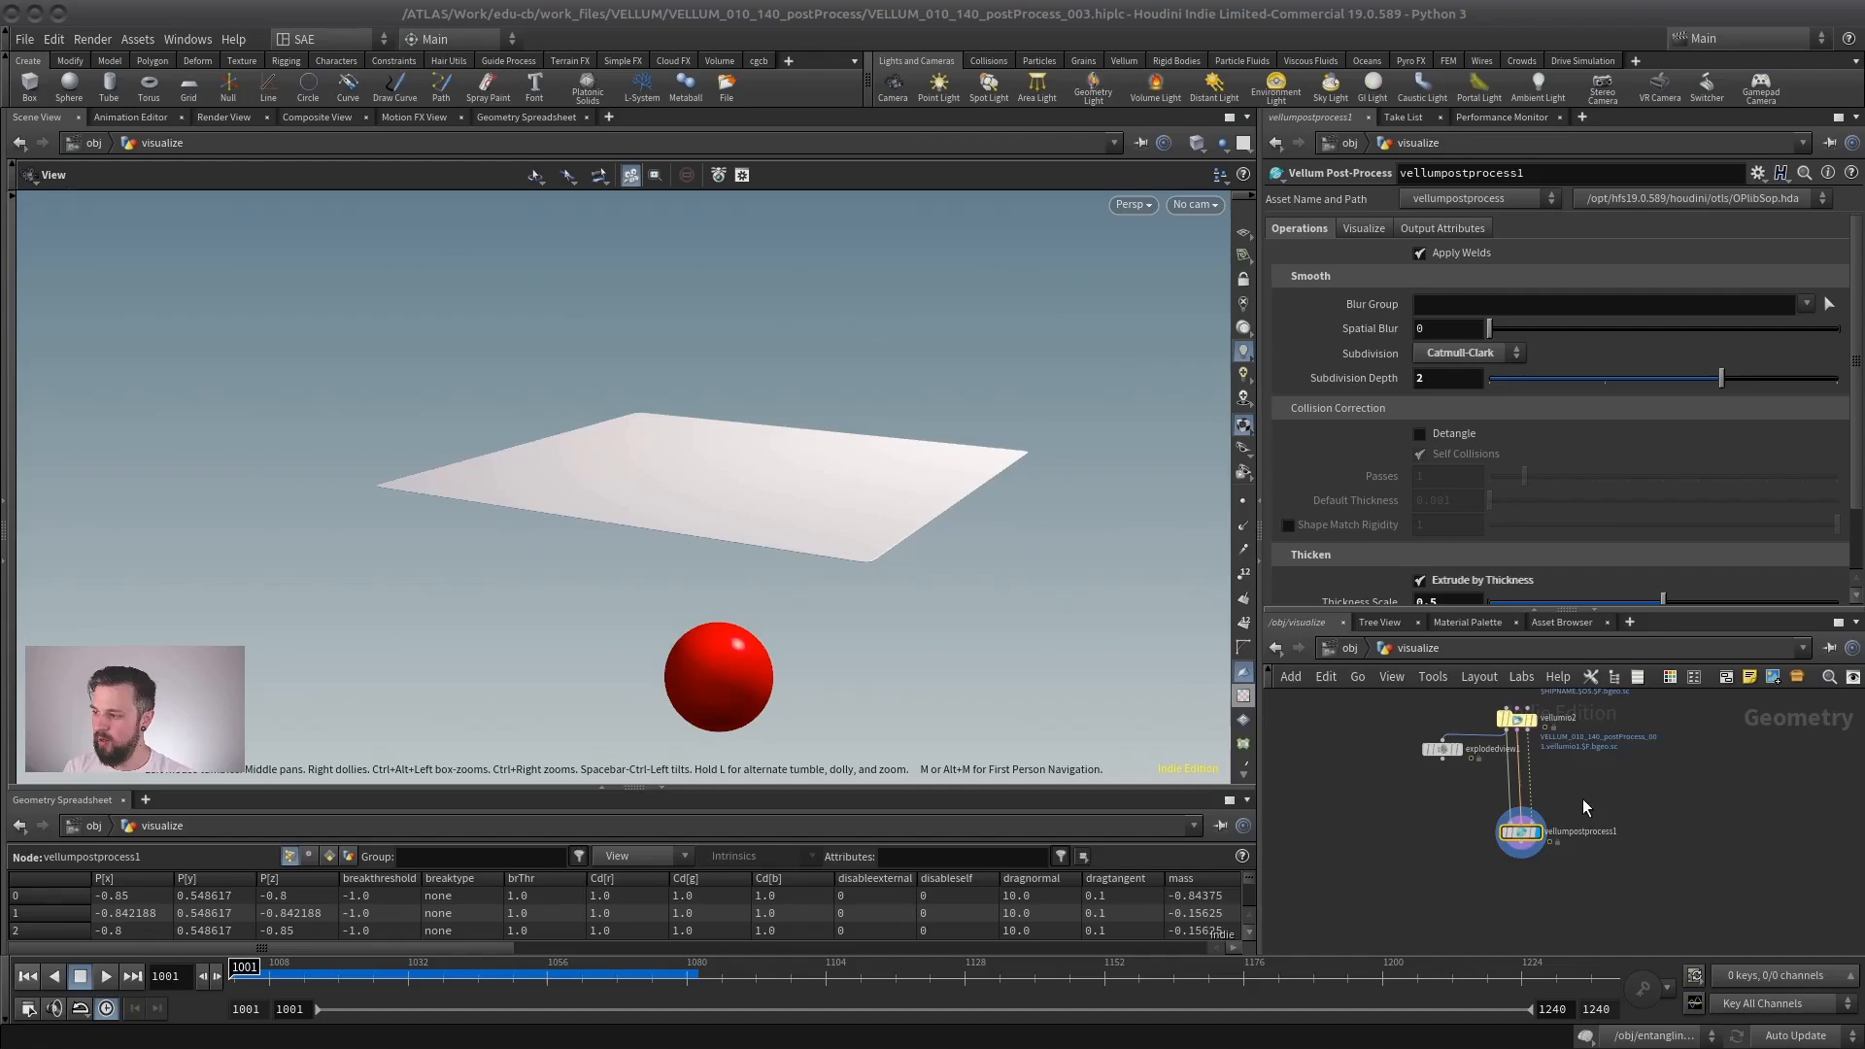
pyautogui.scroll(2, 1573, 787)
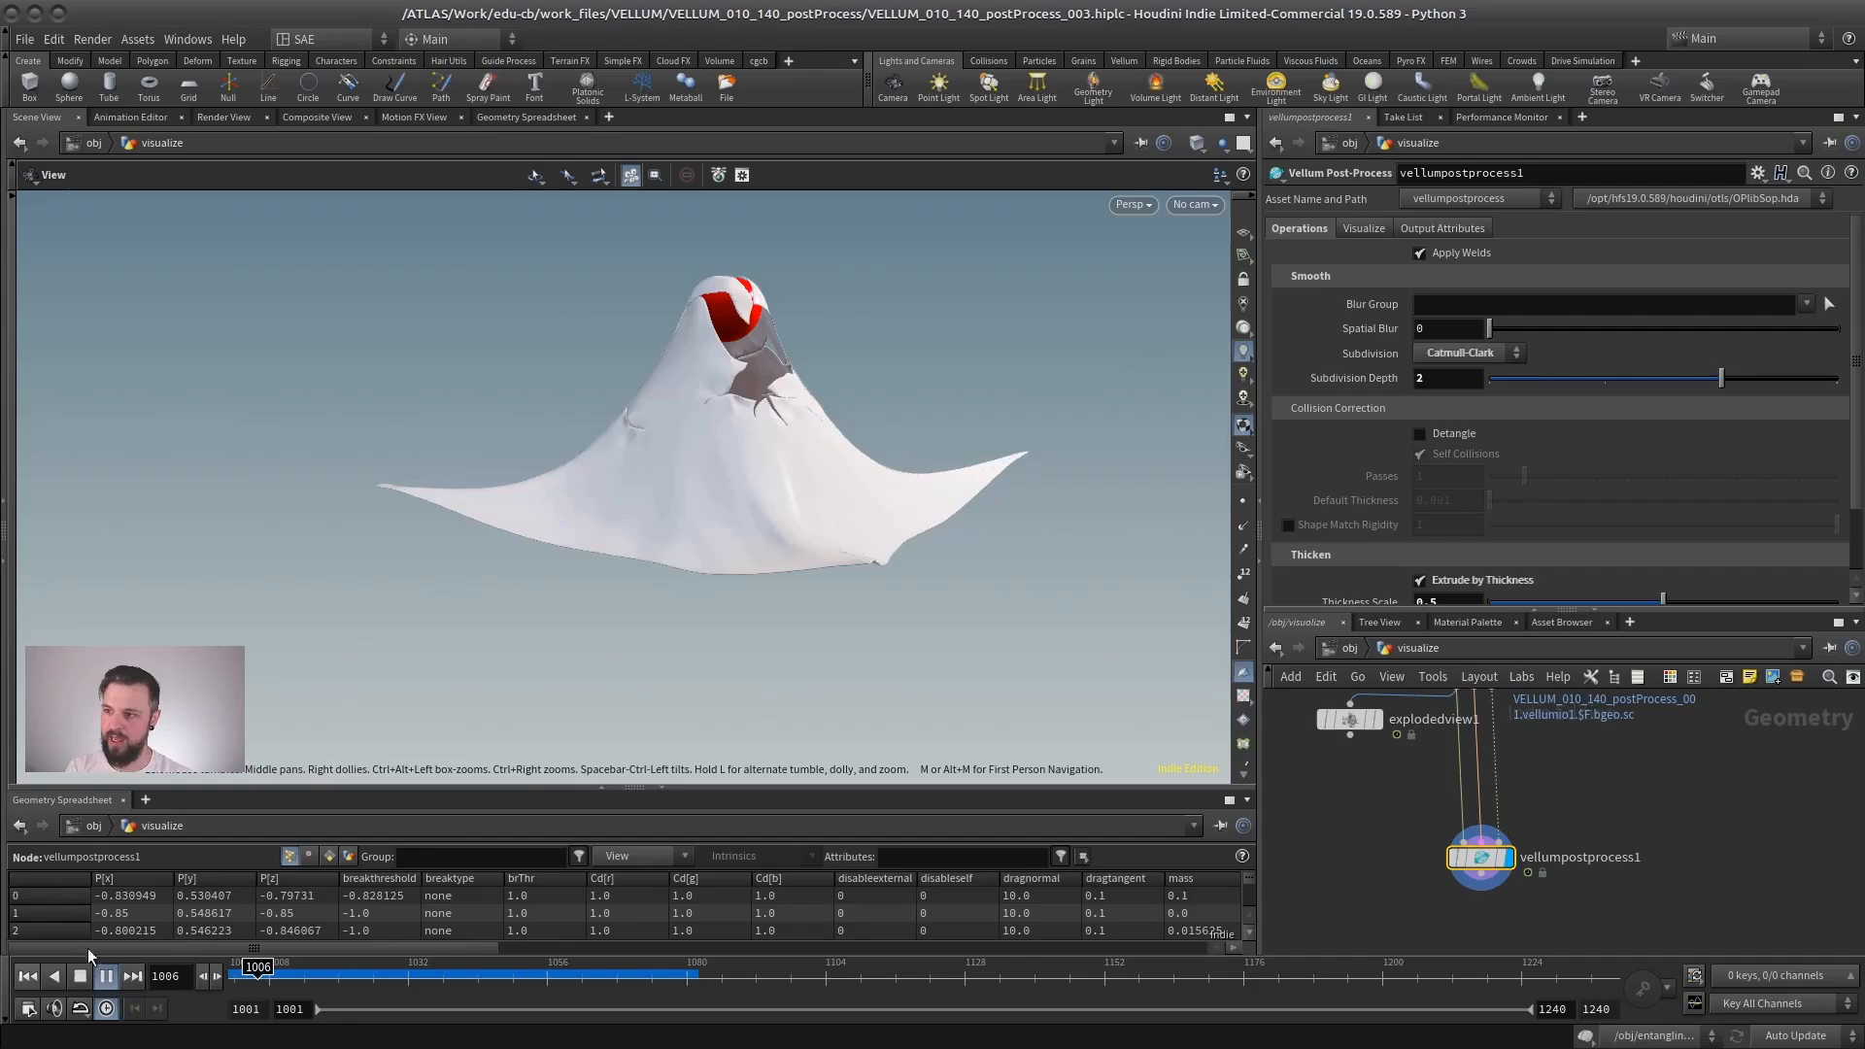
# - Examine the torn cloth around the red sphere in the visualize network alongside its subdivision and thickness settings
pyautogui.moveTo(832, 341); pyautogui.dragTo(877, 461)
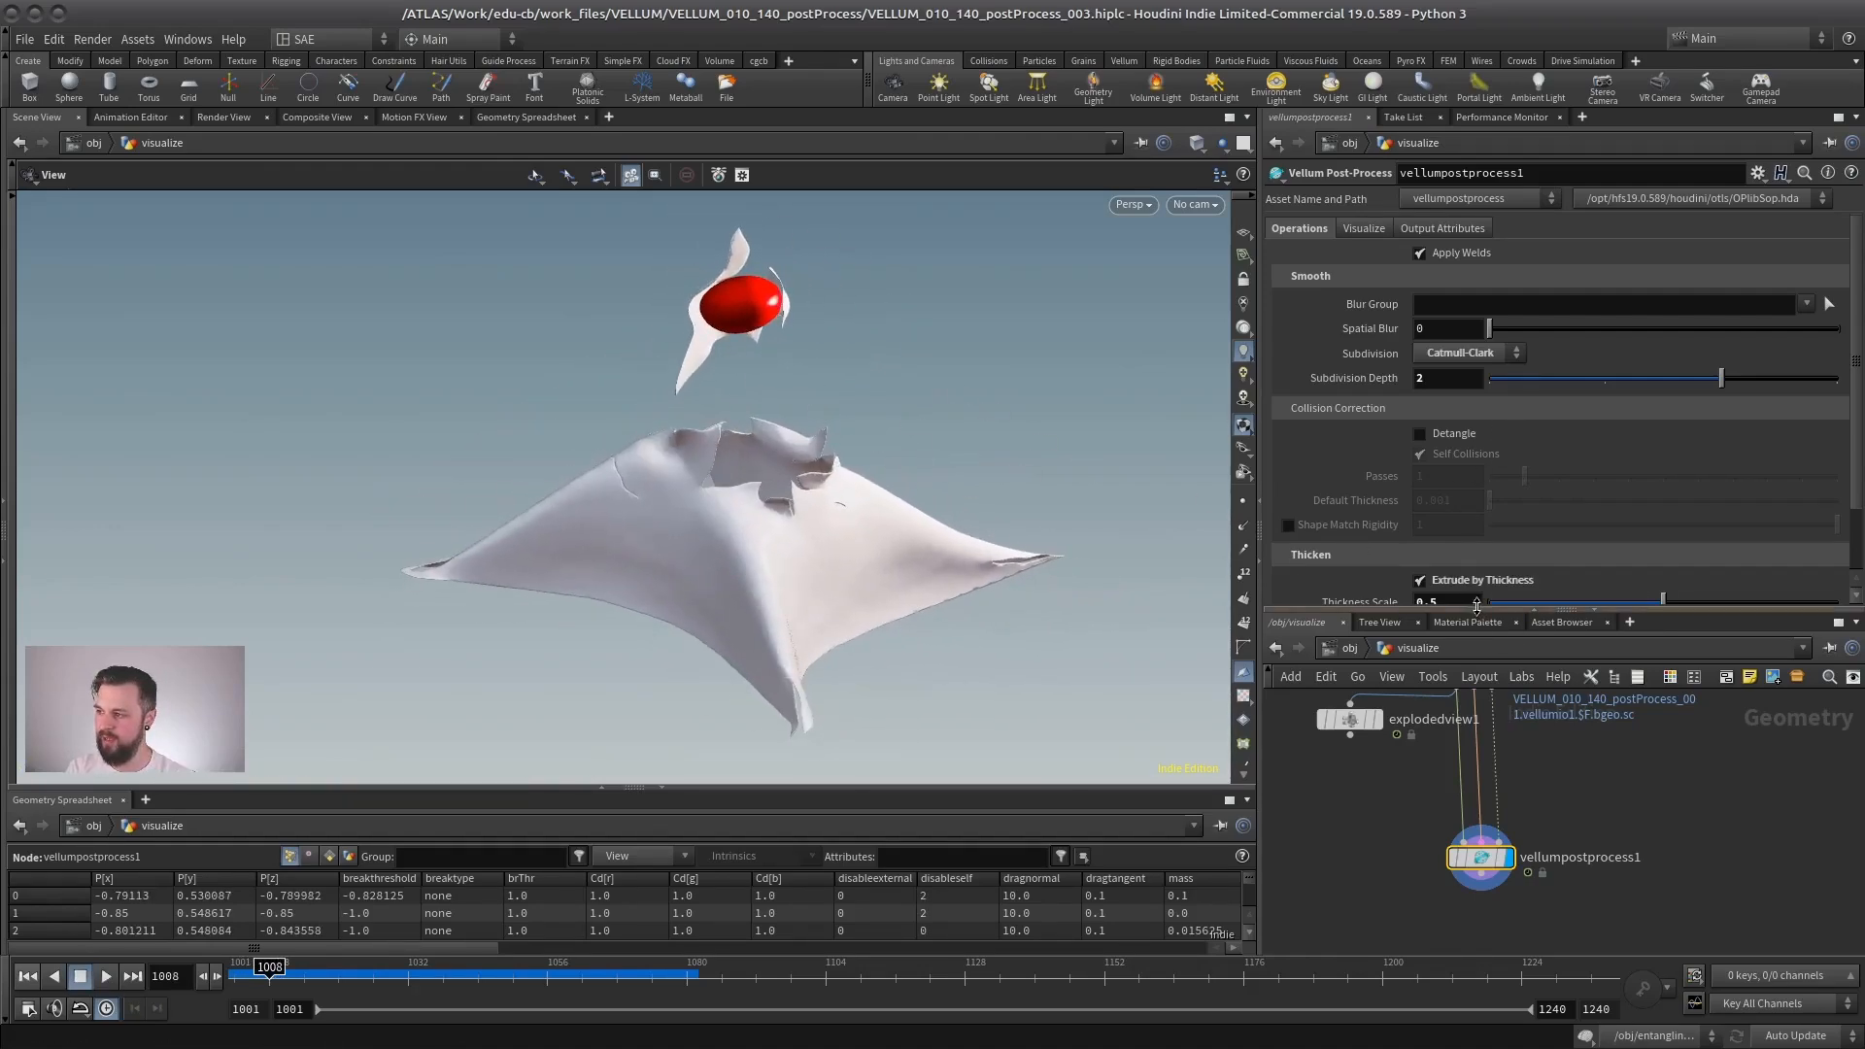
pyautogui.moveTo(1428, 610); pyautogui.dragTo(1432, 780)
pyautogui.moveTo(837, 525); pyautogui.dragTo(738, 546)
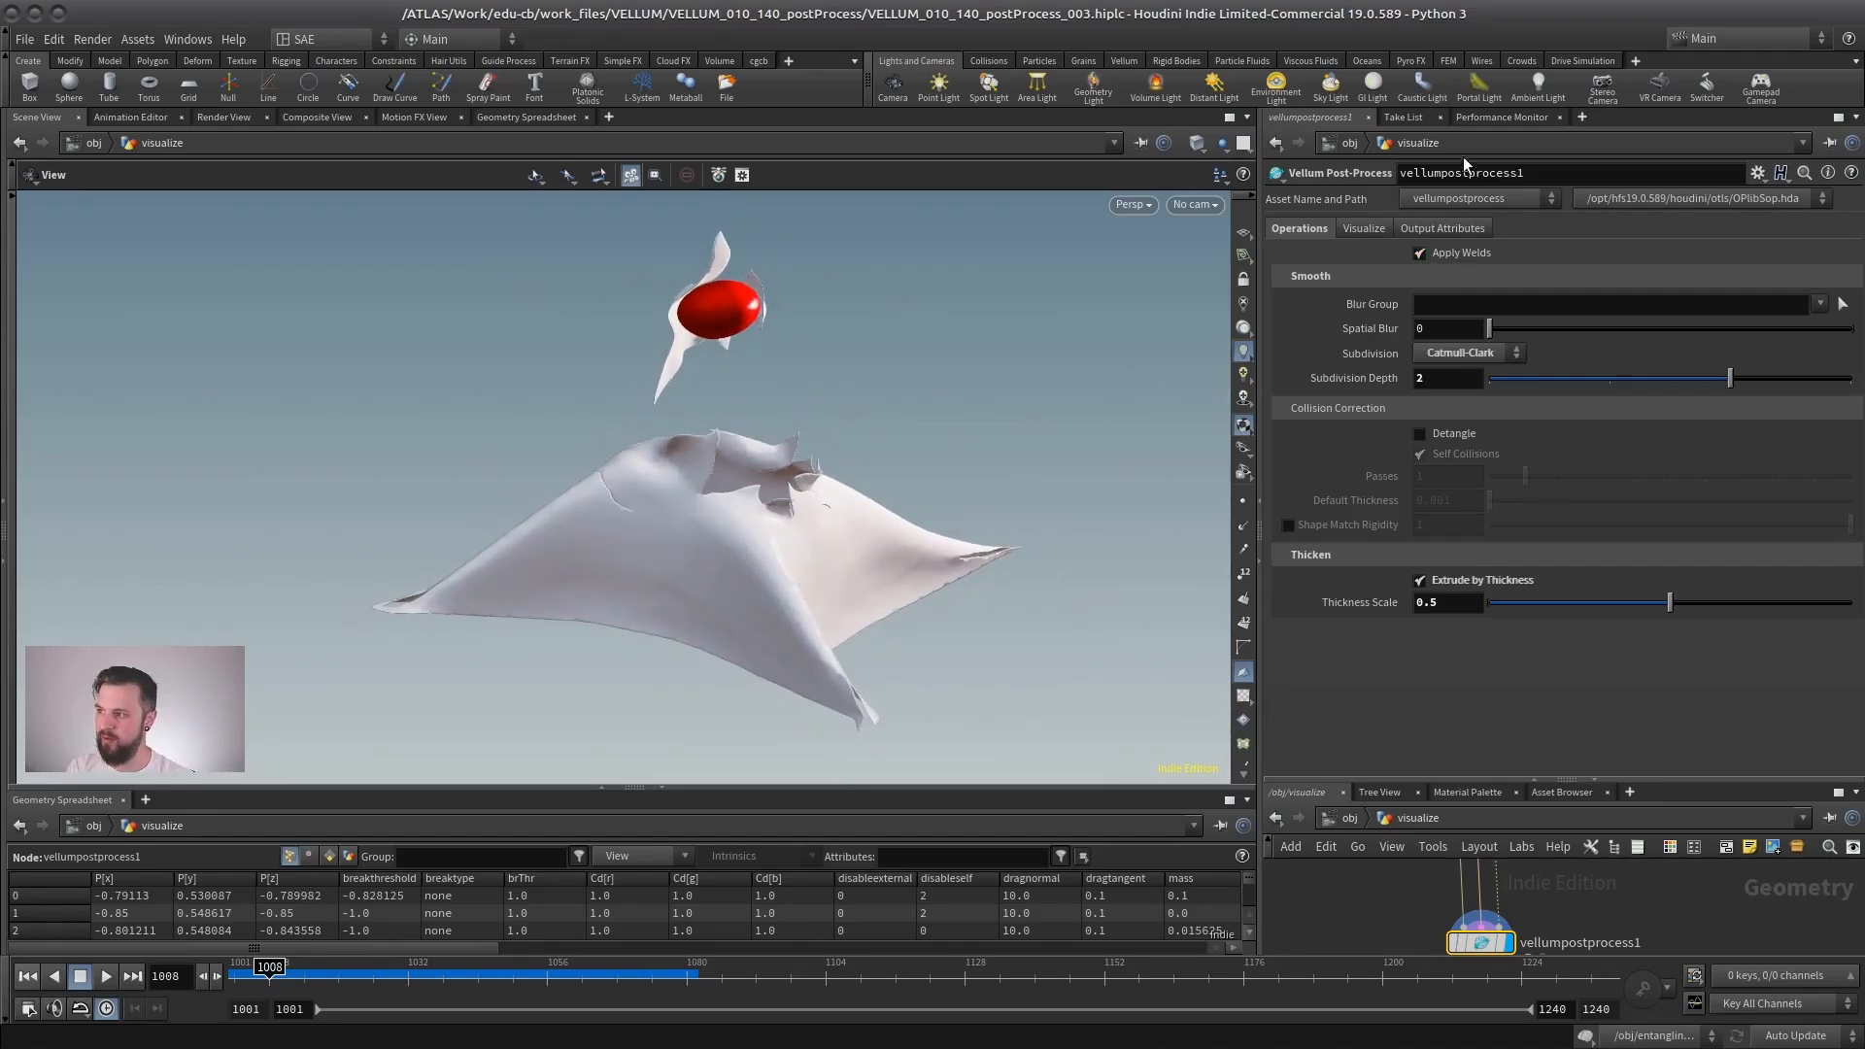
pyautogui.moveTo(806, 549)
pyautogui.mouseDown()
pyautogui.moveTo(654, 544)
pyautogui.moveTo(825, 521)
pyautogui.moveTo(807, 556)
pyautogui.mouseUp()
pyautogui.moveTo(743, 555); pyautogui.dragTo(924, 520, button='right')
pyautogui.moveTo(925, 521); pyautogui.dragTo(778, 542)
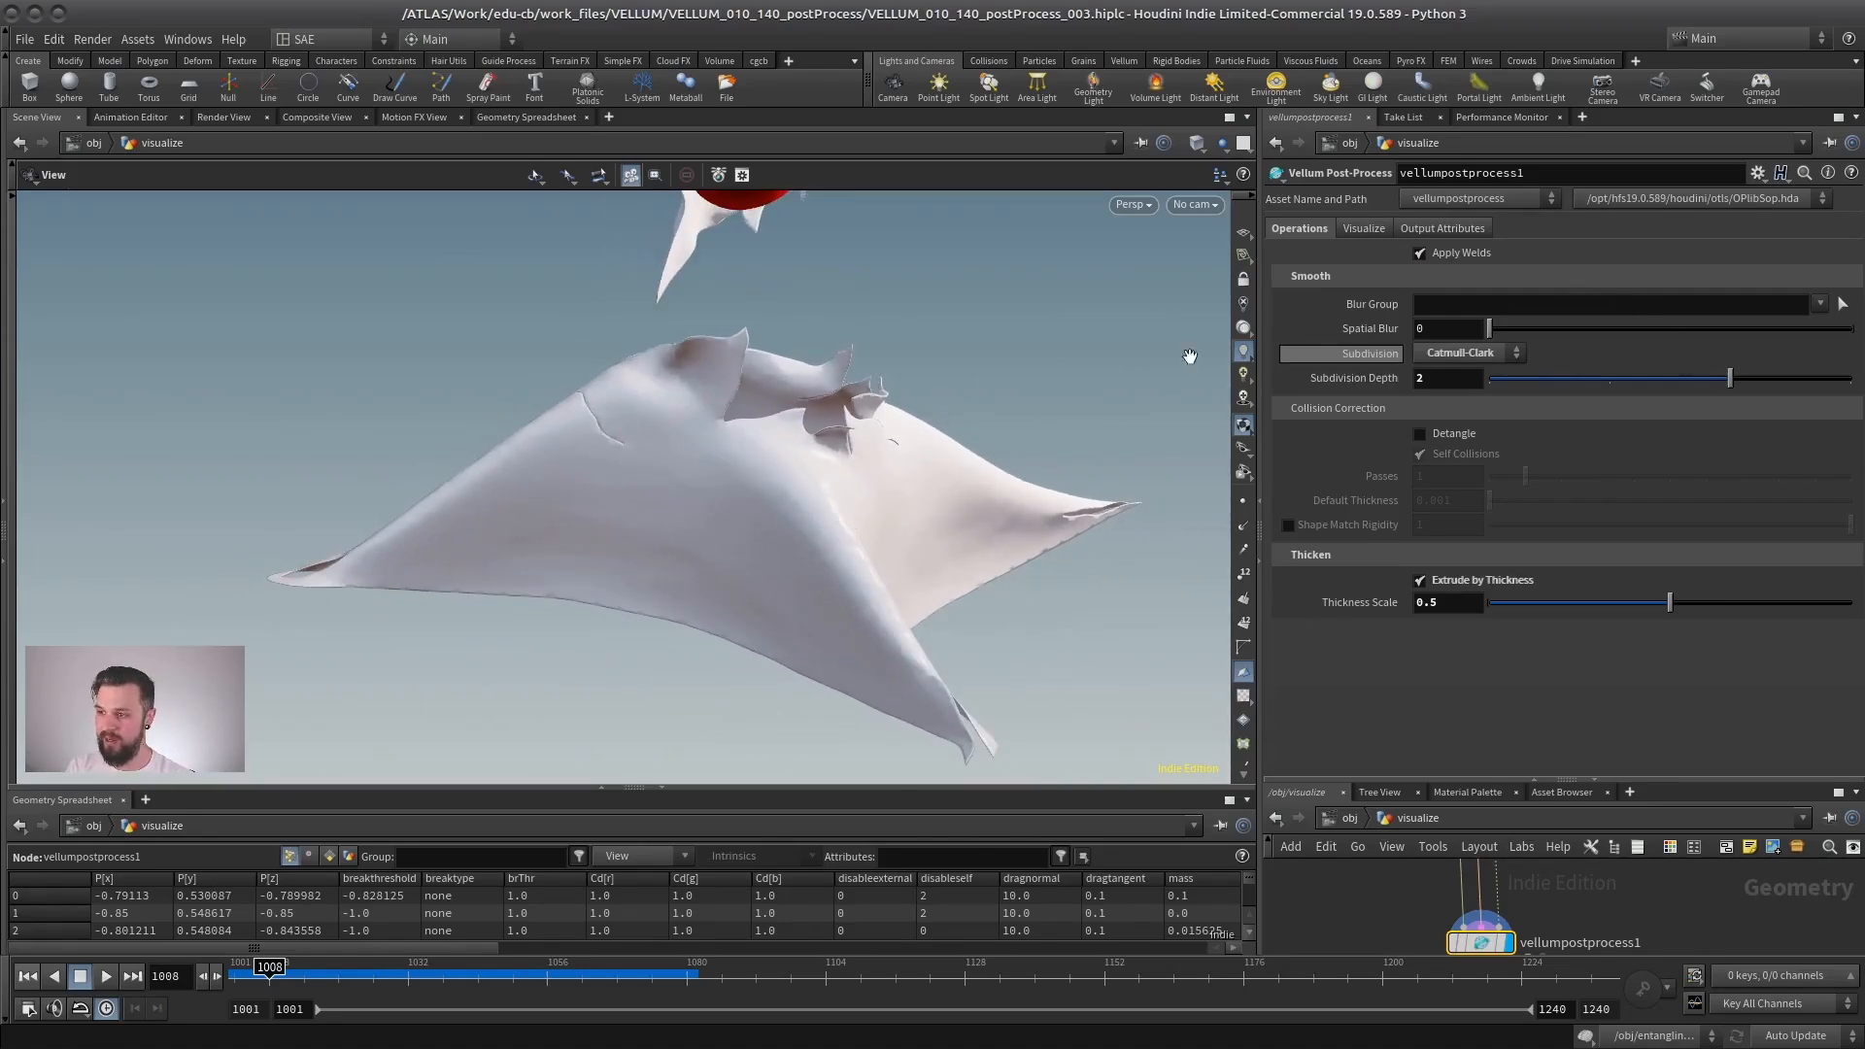
# - Toggle the bypass of vellumpostprocess1 in the entangling network to compare the barrel's cloth with and without post-processing
pyautogui.moveTo(820, 519); pyautogui.dragTo(686, 516)
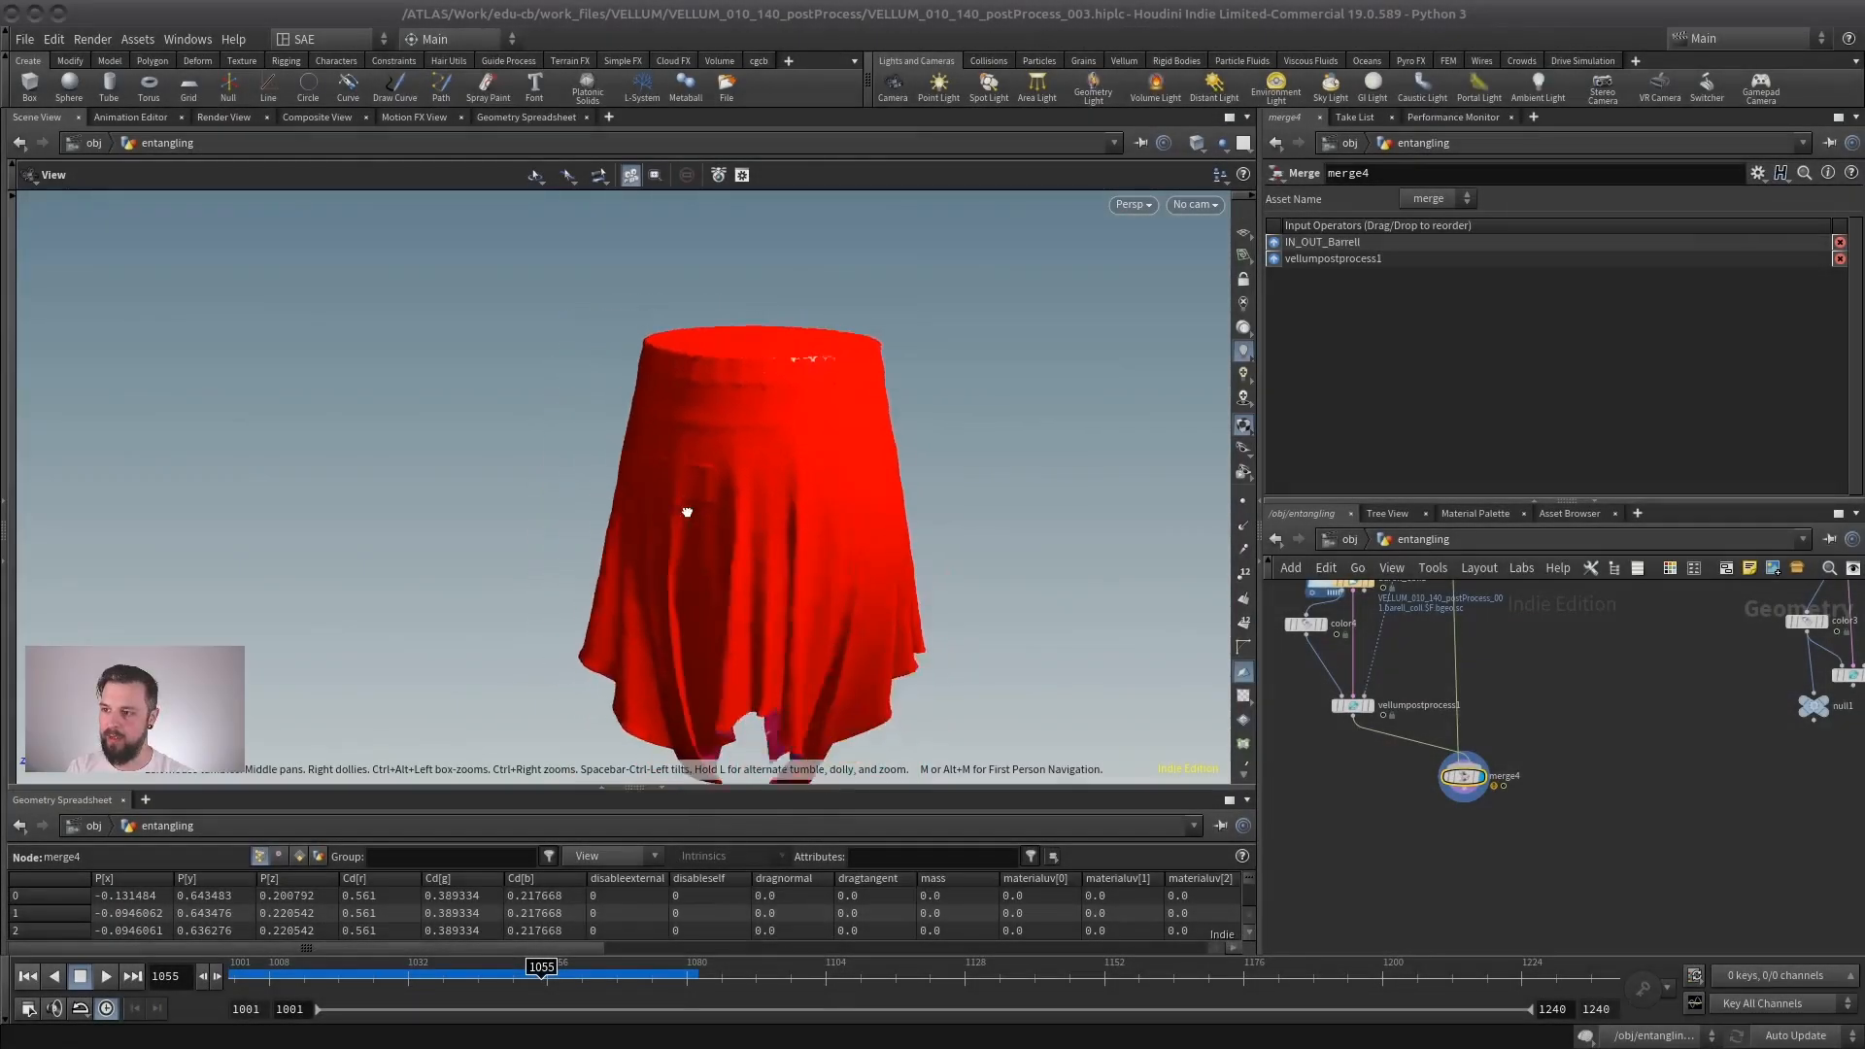
pyautogui.moveTo(683, 531); pyautogui.dragTo(686, 546)
pyautogui.moveTo(1569, 749); pyautogui.dragTo(1597, 889, button='middle')
pyautogui.scroll(2, 1469, 807)
pyautogui.moveTo(1306, 753); pyautogui.dragTo(1368, 729, button='middle')
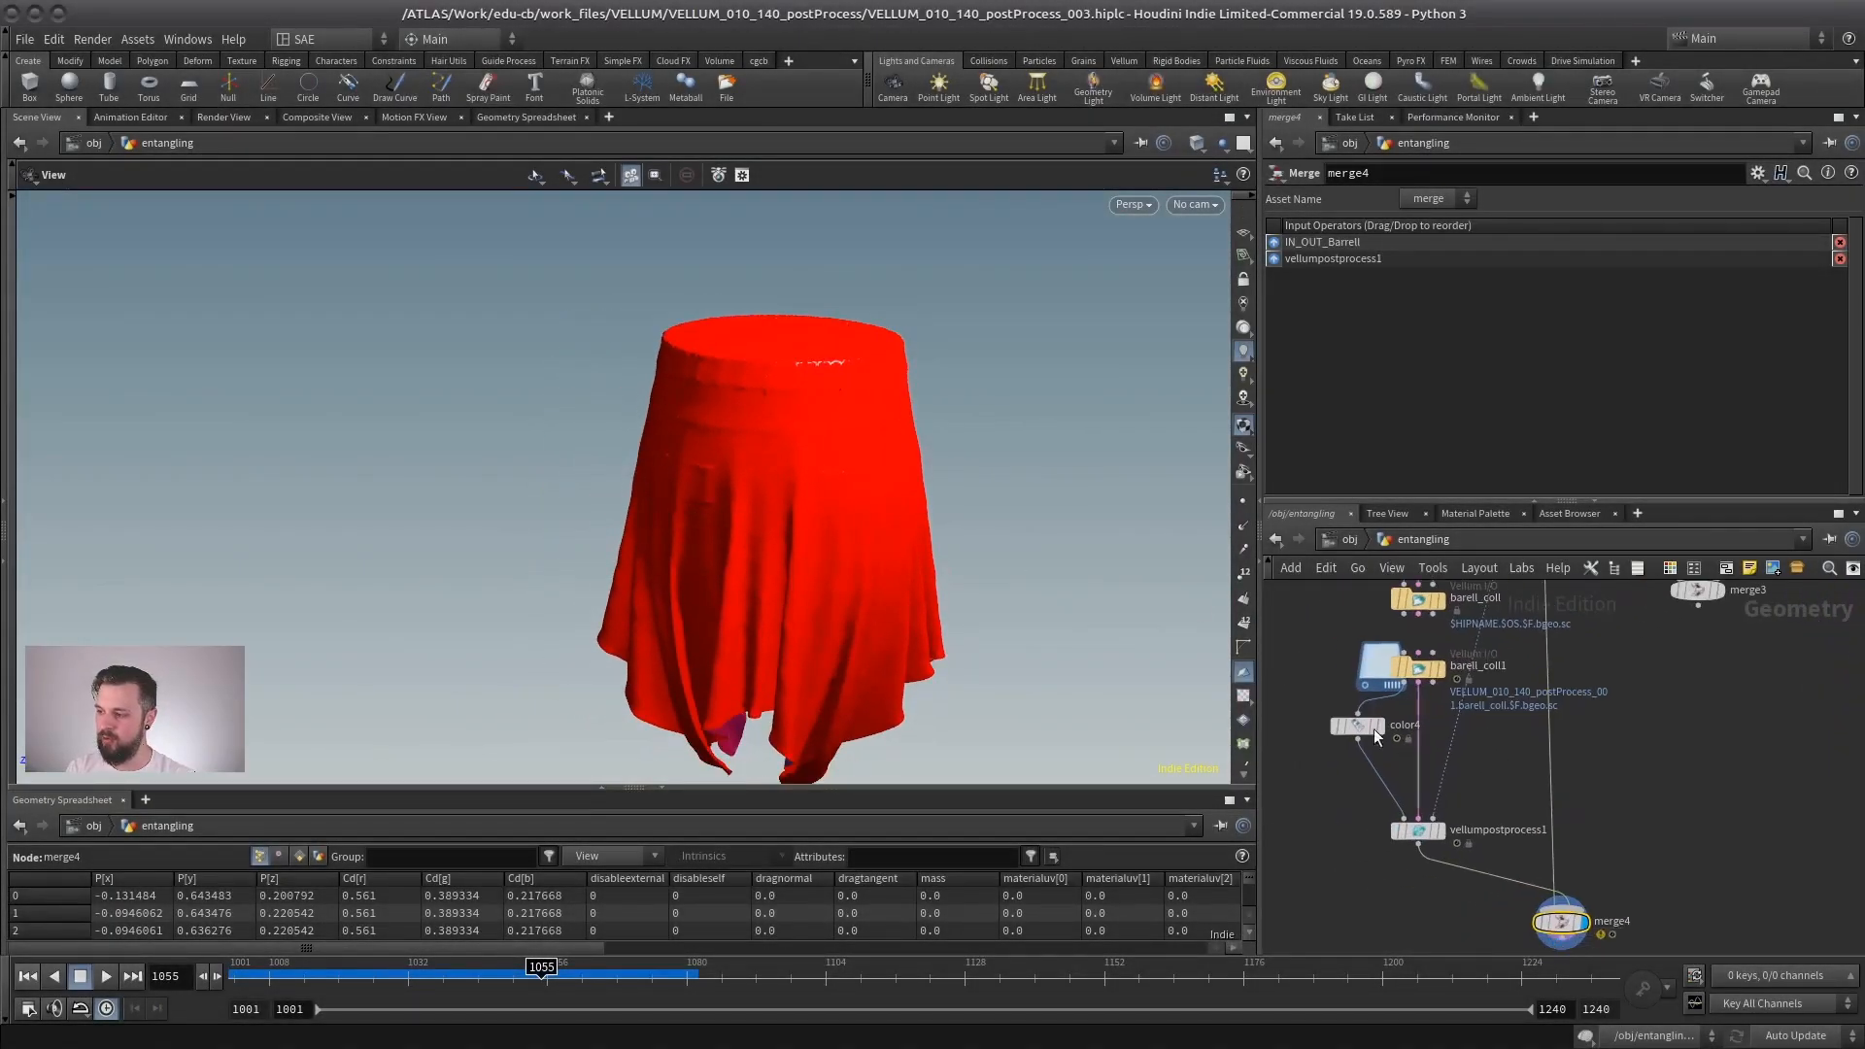
pyautogui.moveTo(752, 432); pyautogui.dragTo(750, 412)
pyautogui.click(1417, 829)
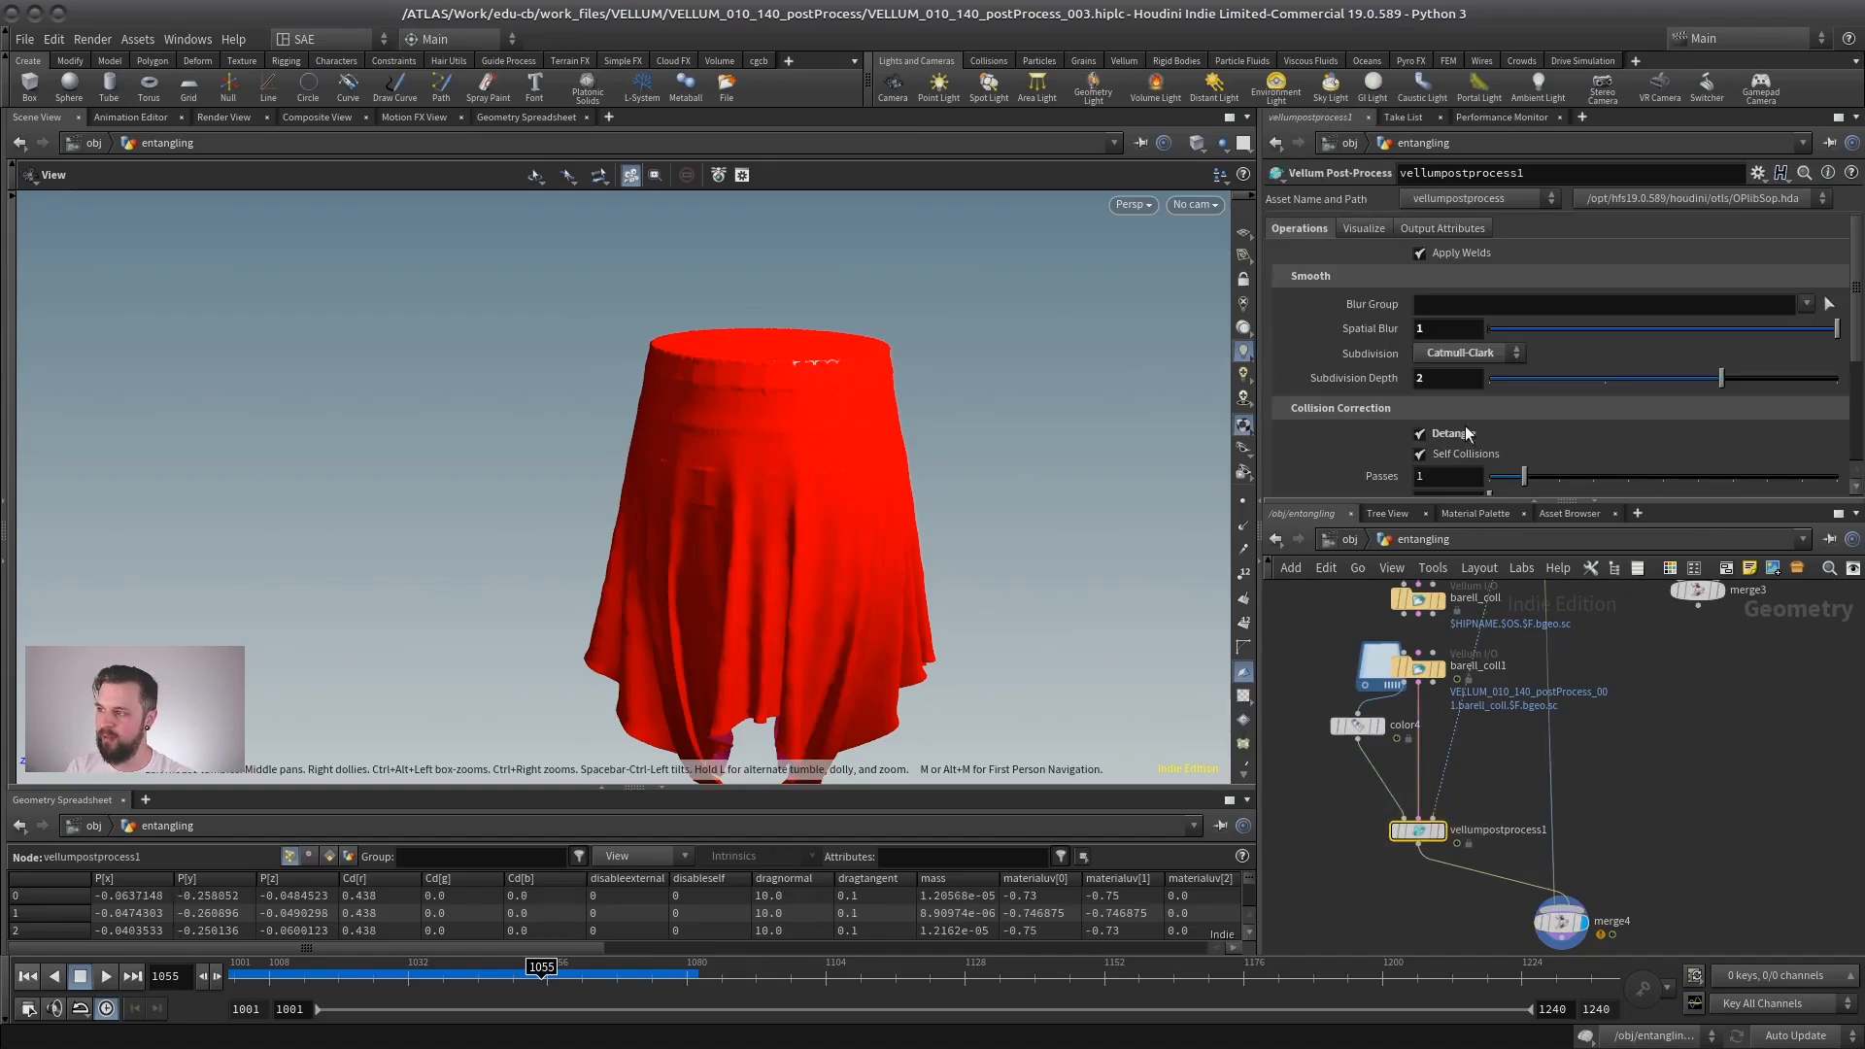
pyautogui.click(1397, 830)
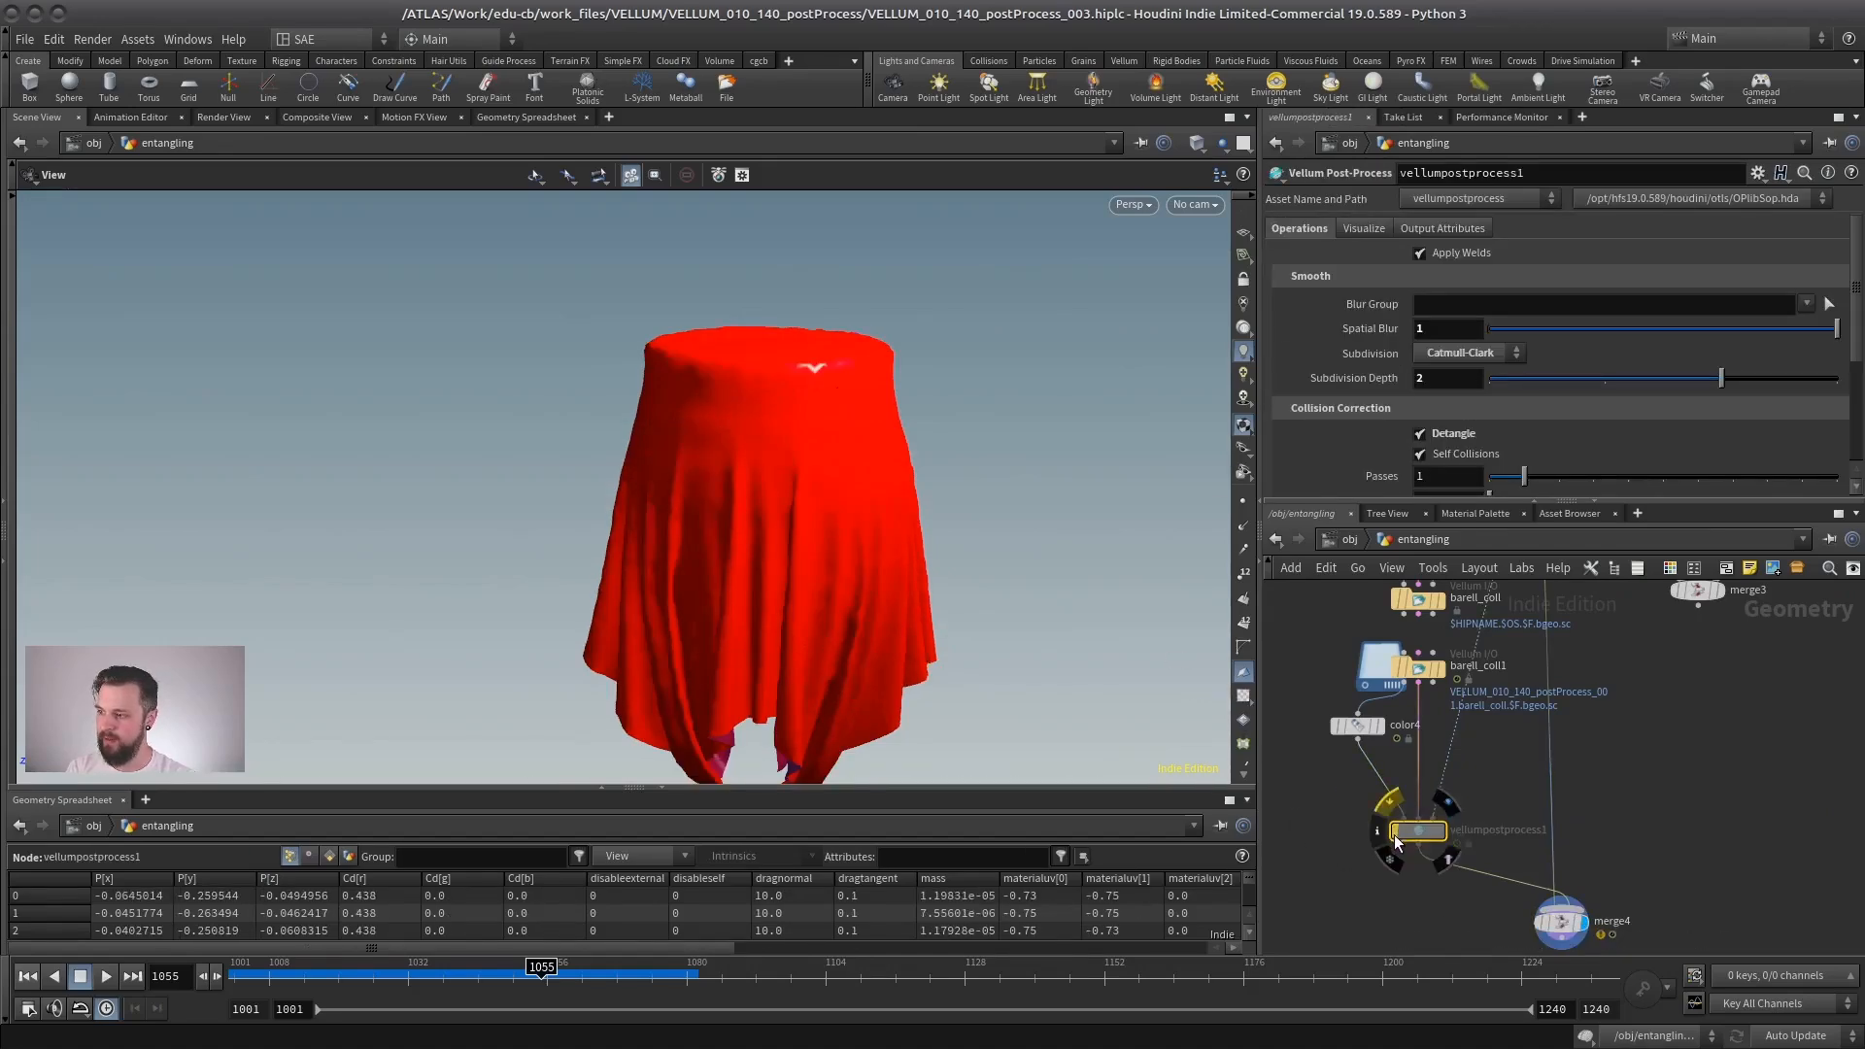
pyautogui.click(1394, 834)
pyautogui.click(1394, 835)
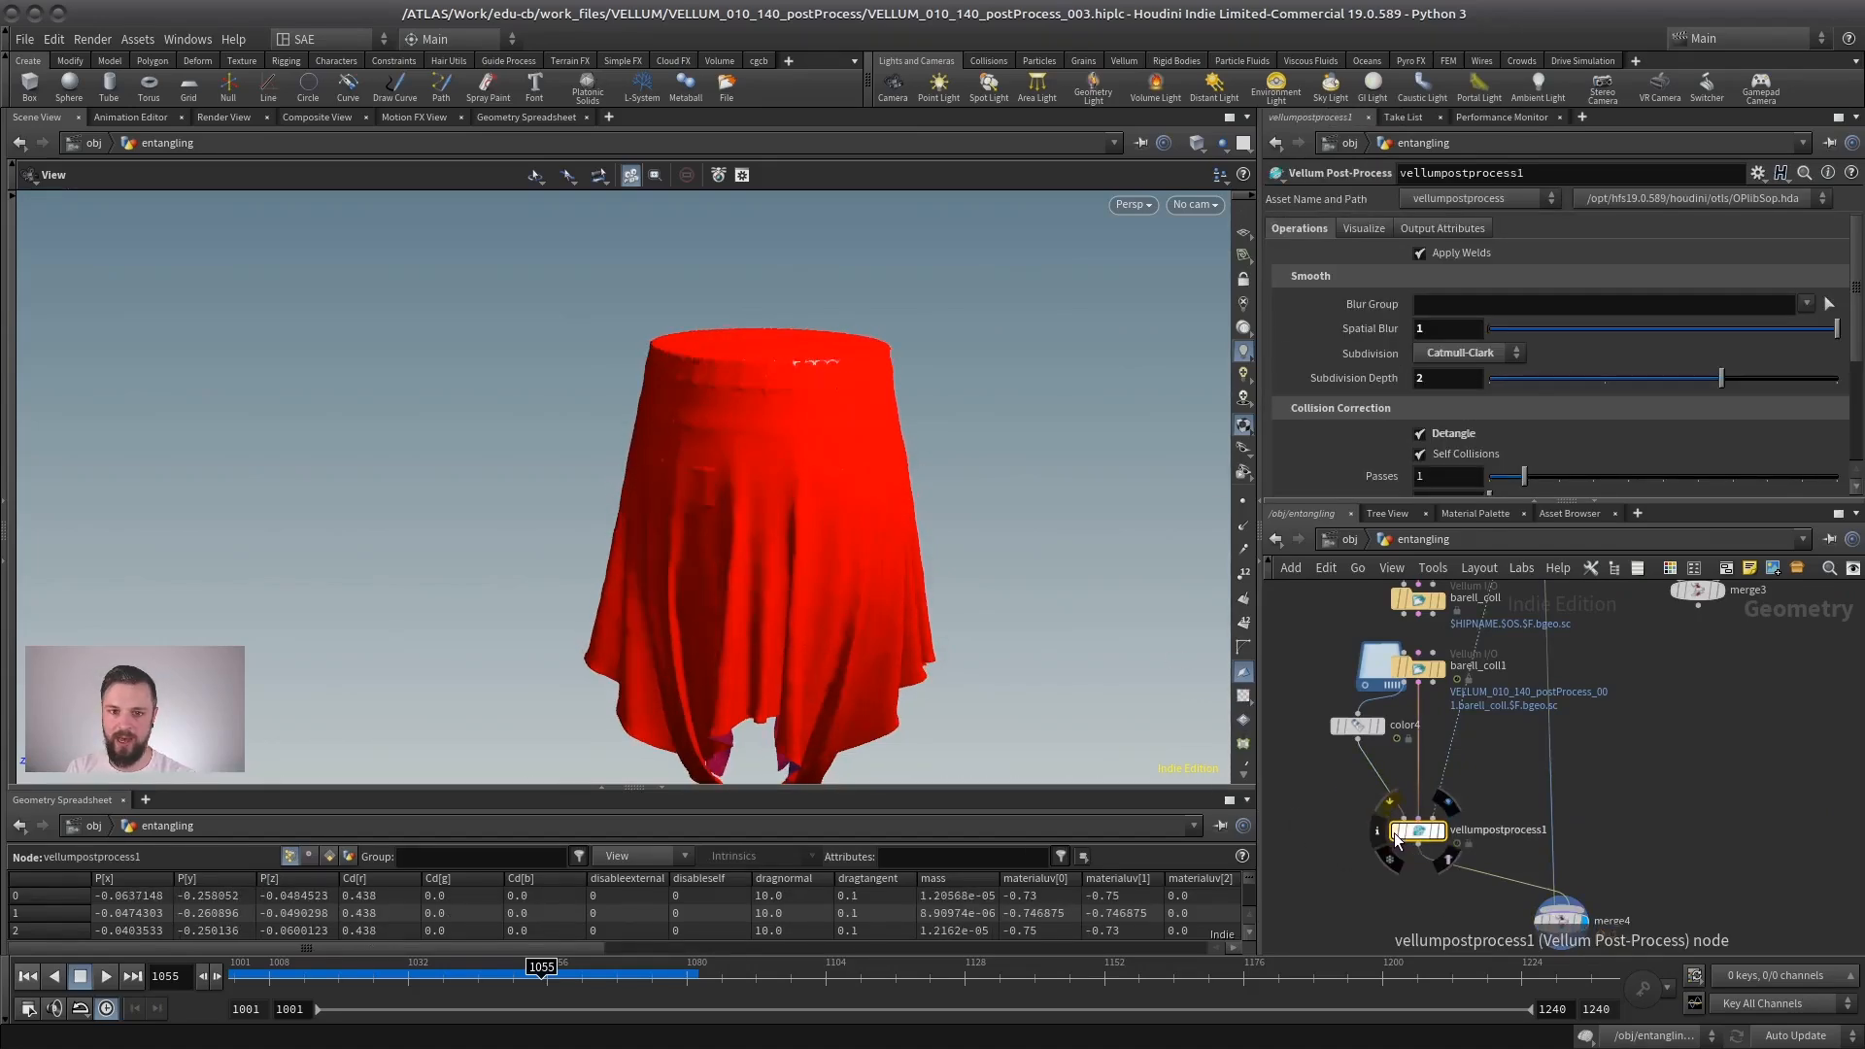
pyautogui.click(1396, 834)
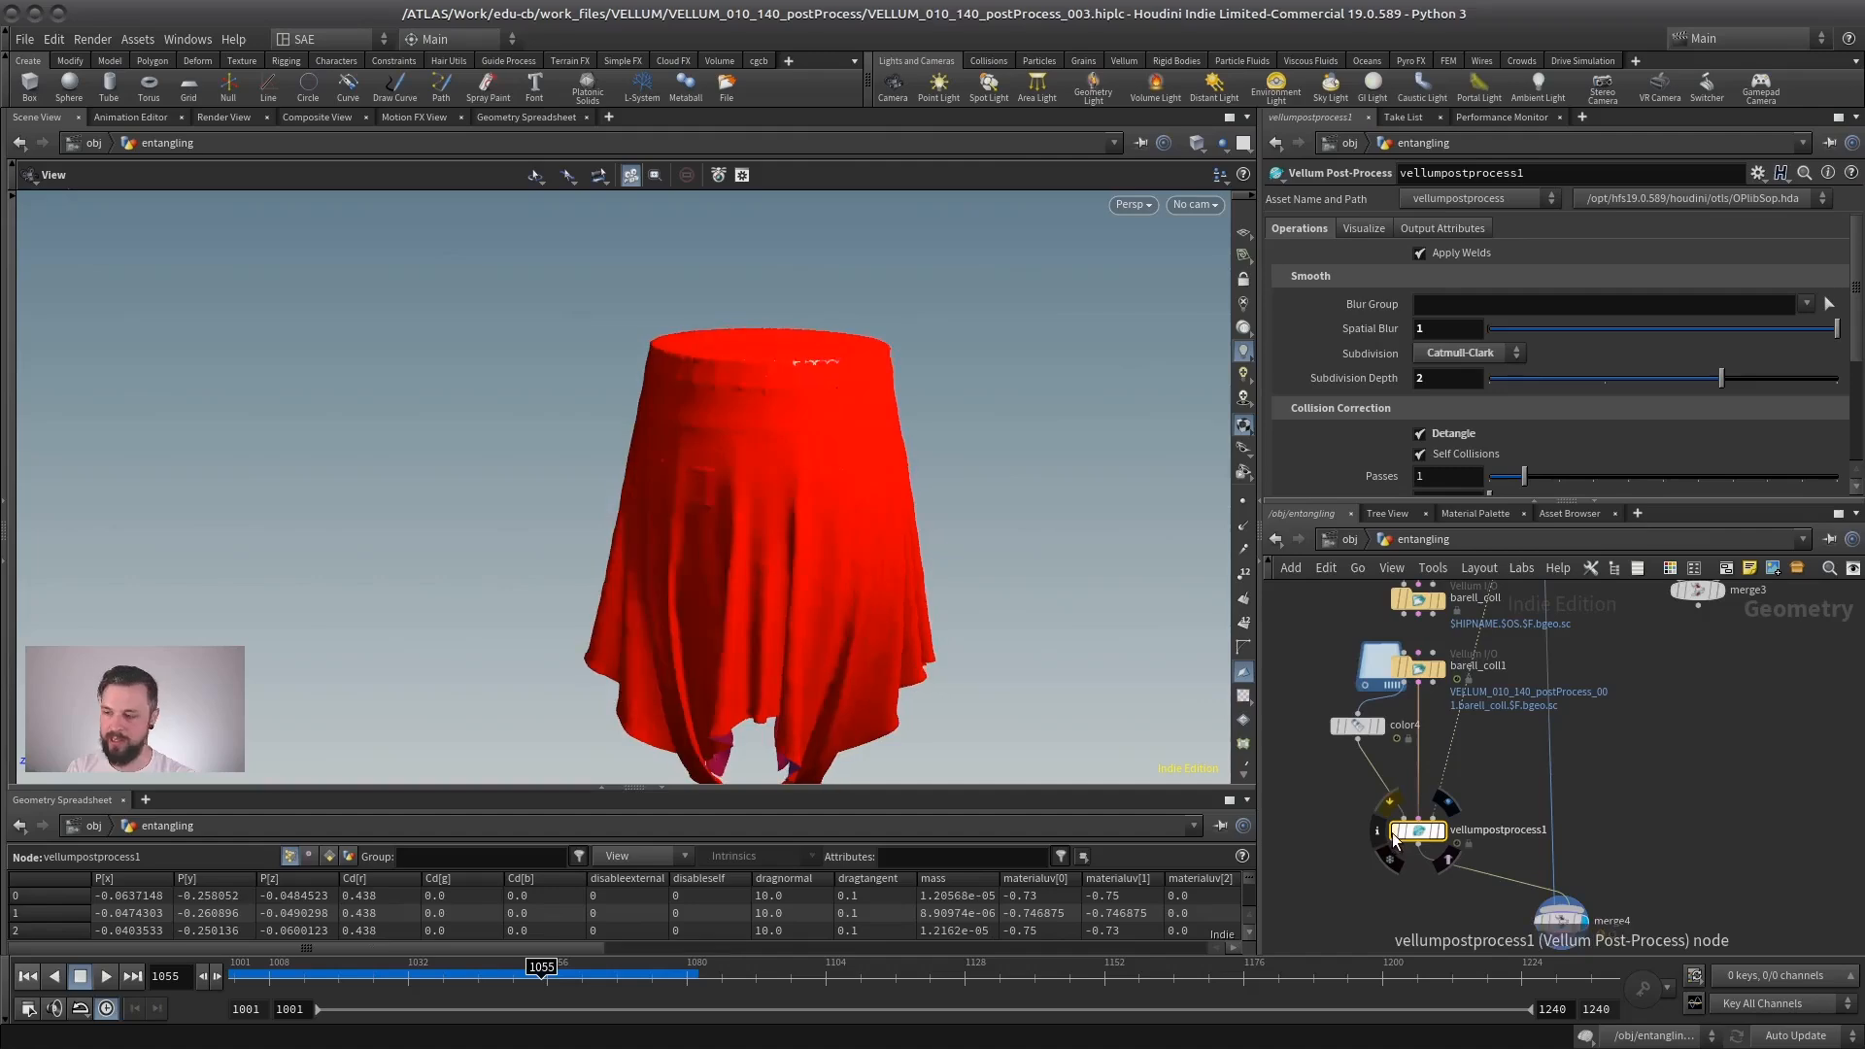
# - Review vellumpostprocess1's smoothing, Collision Correction and Thicken options together with its input nodes and the draped cloth
pyautogui.moveTo(777, 420); pyautogui.dragTo(738, 463)
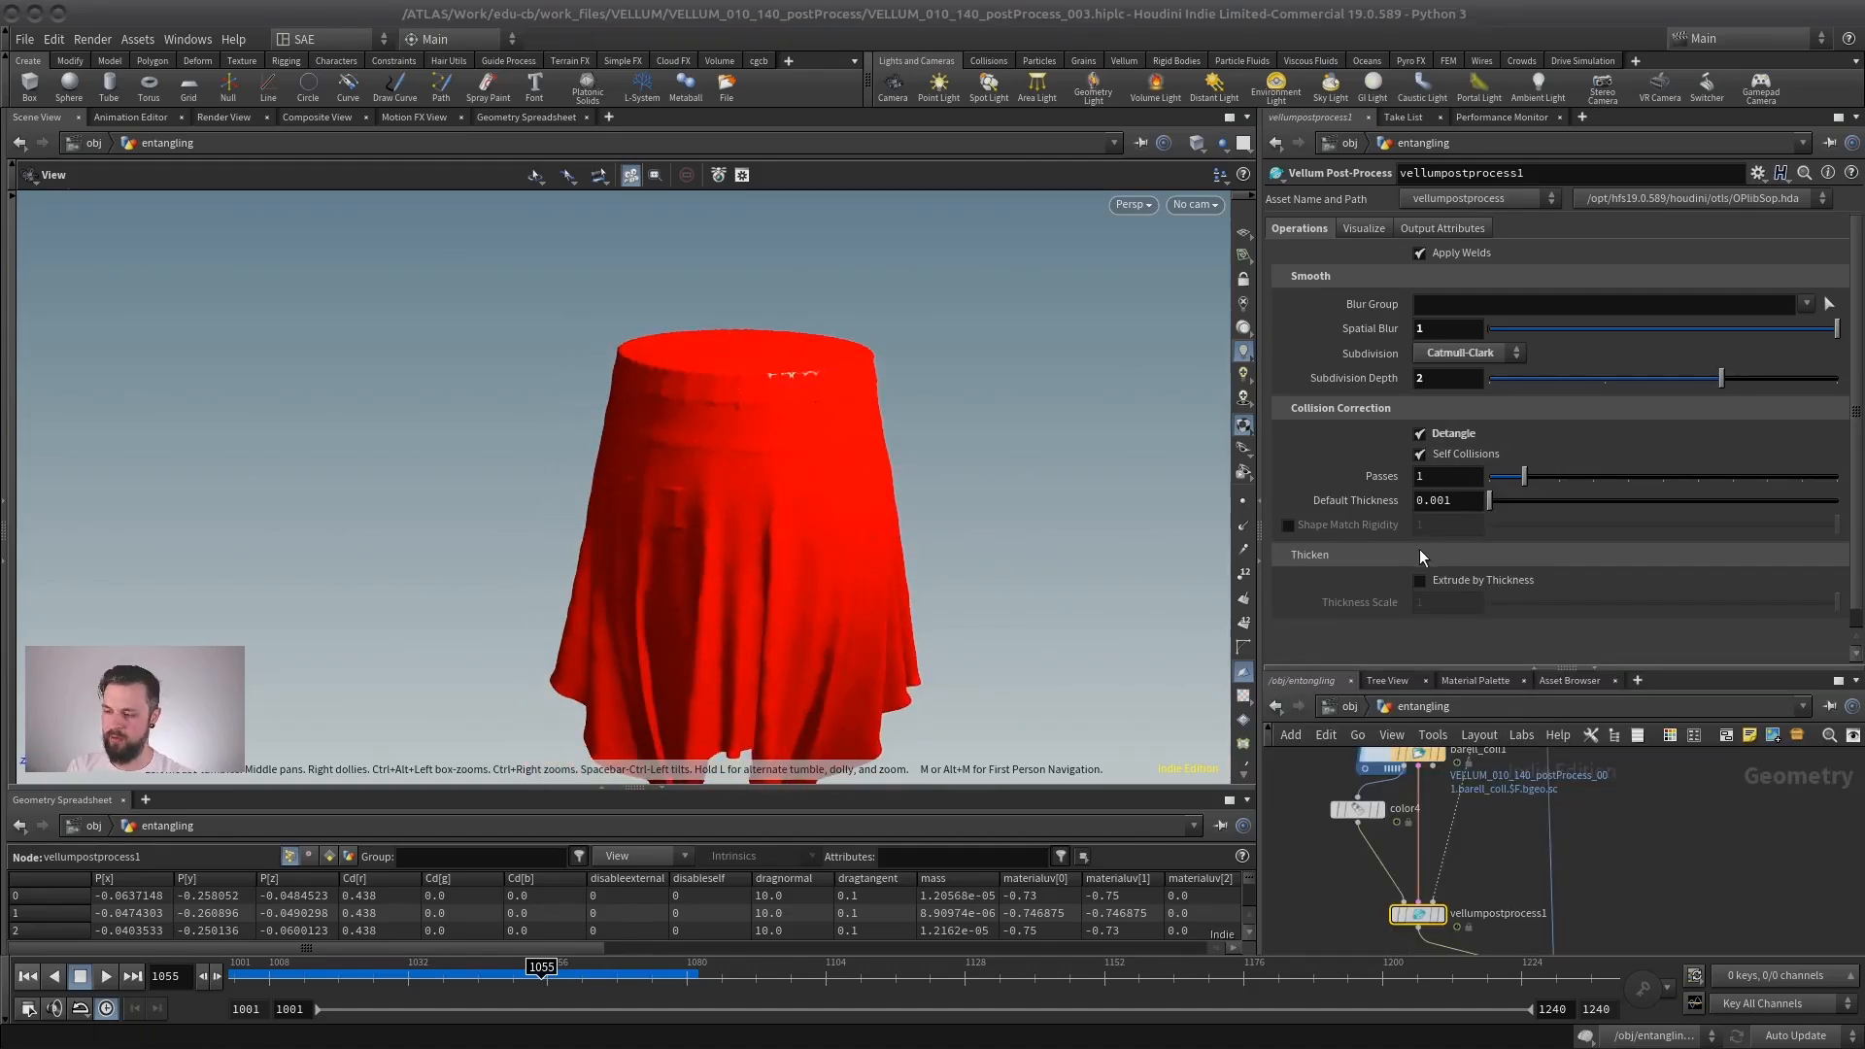
pyautogui.moveTo(1505, 852); pyautogui.dragTo(1509, 833, button='middle')
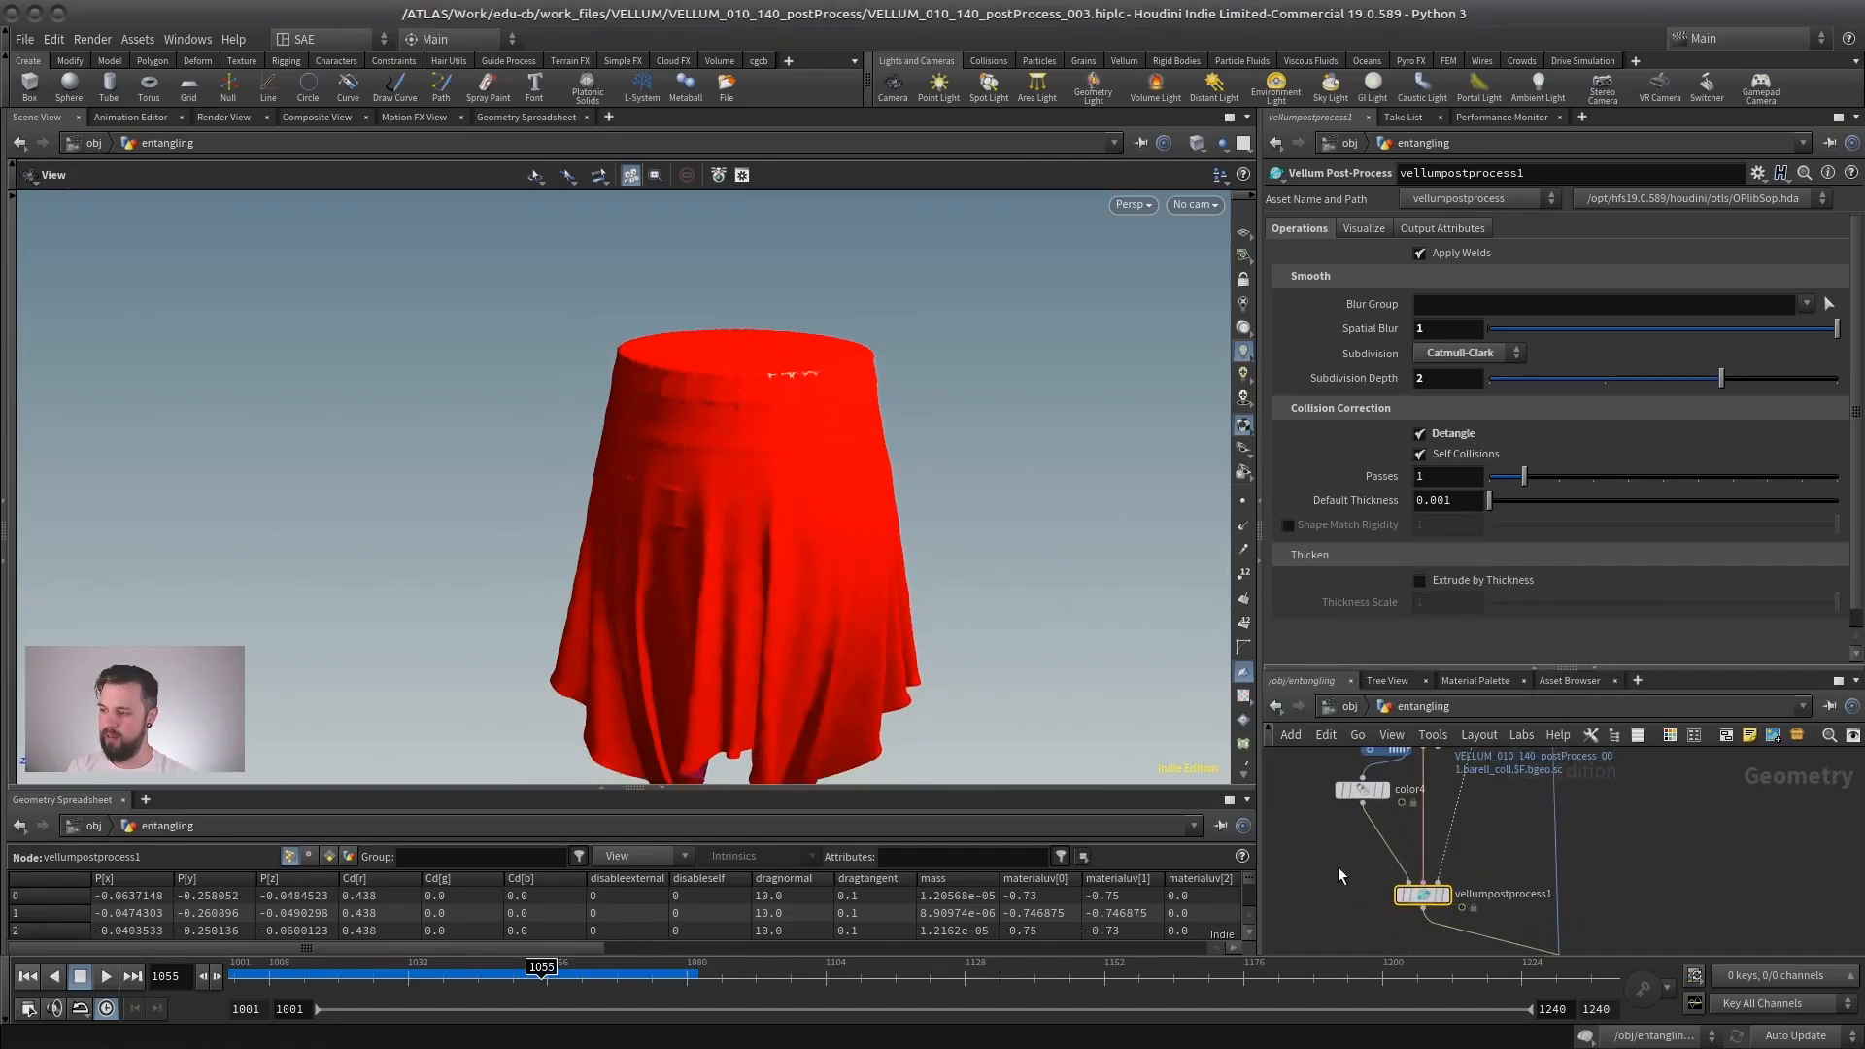
pyautogui.scroll(-2, 1338, 866)
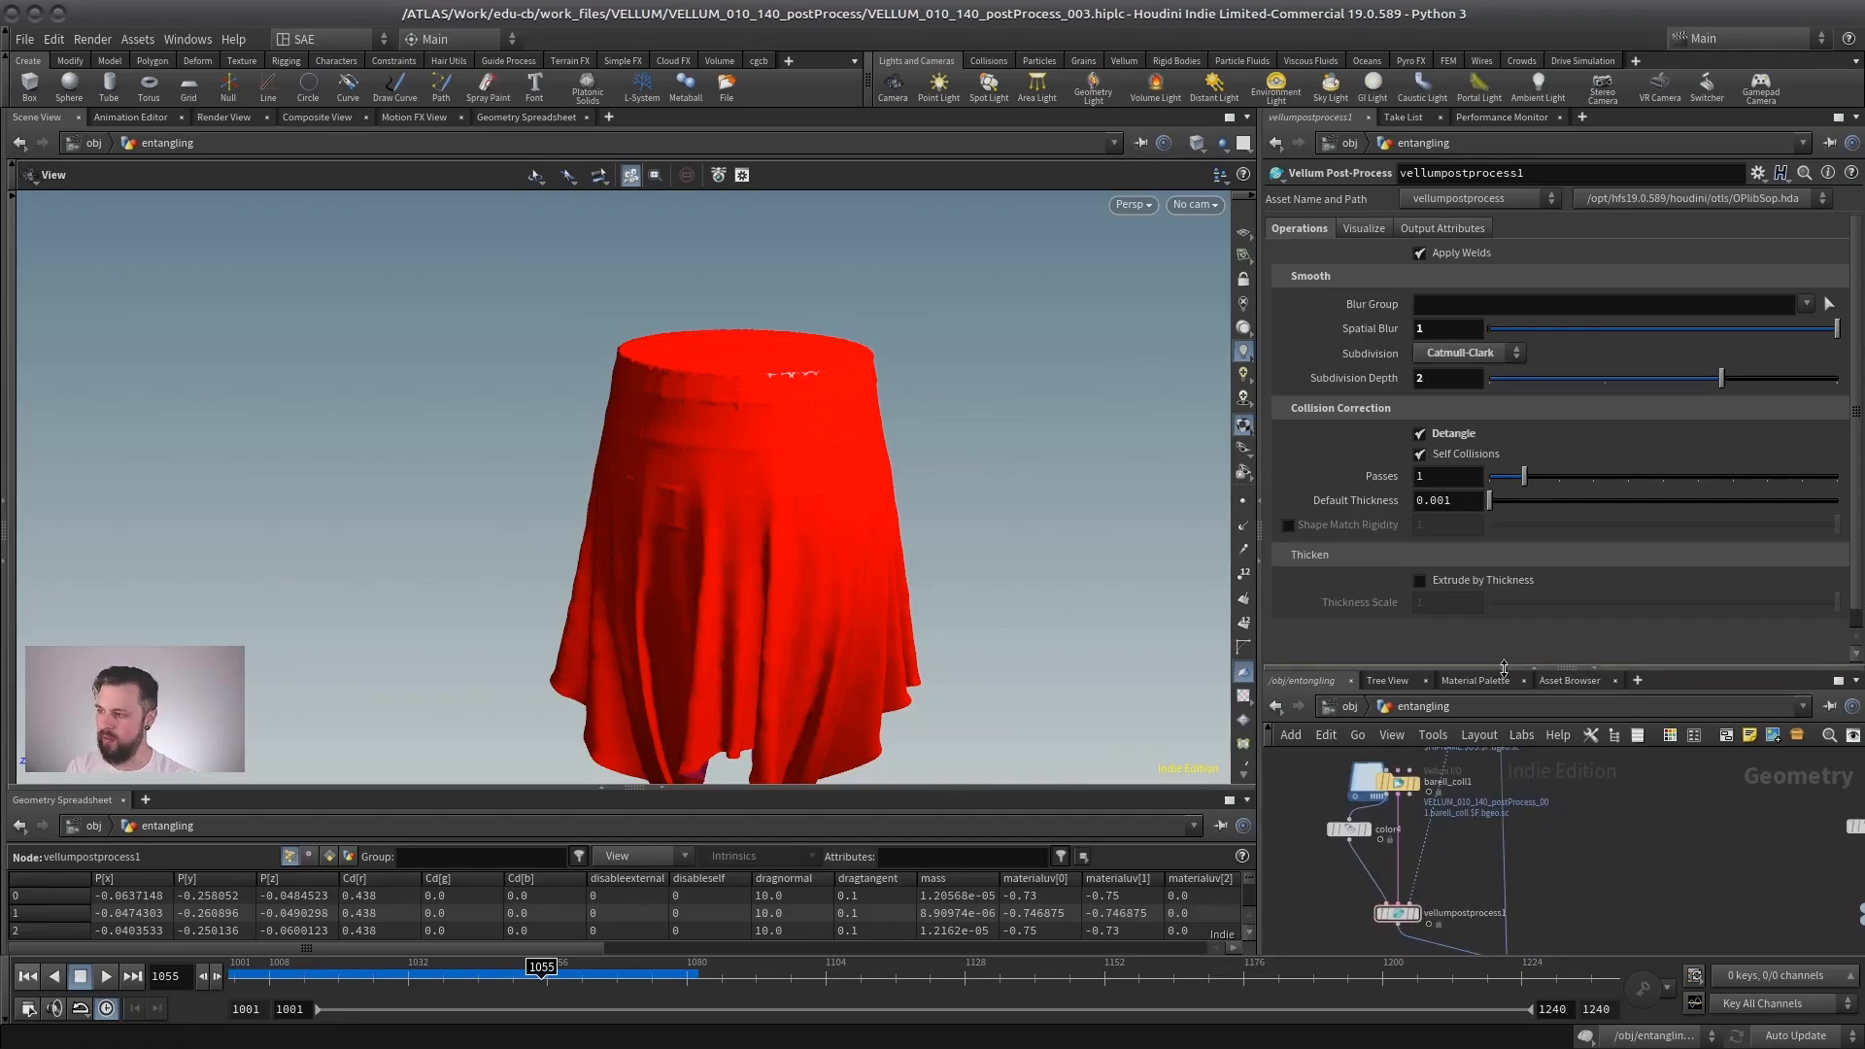
pyautogui.moveTo(1504, 668); pyautogui.dragTo(1503, 479)
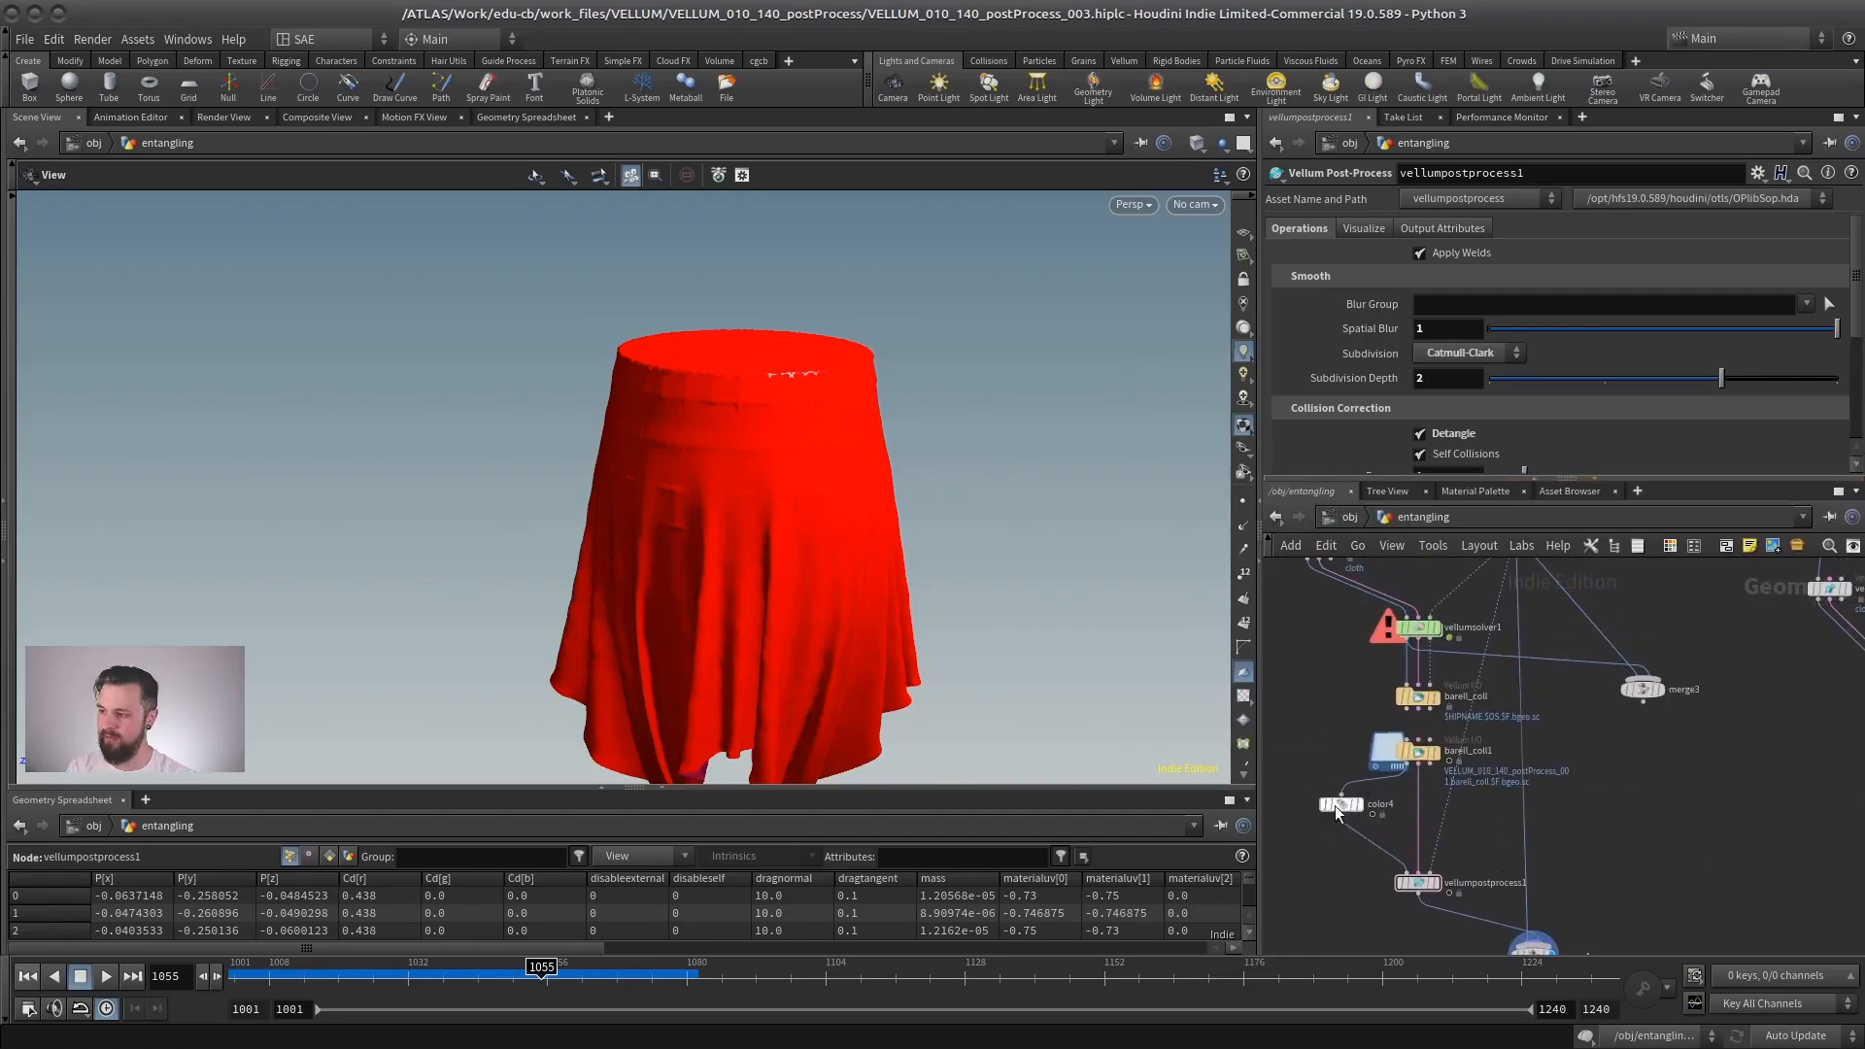
pyautogui.moveTo(1437, 762); pyautogui.dragTo(1494, 761, button='middle')
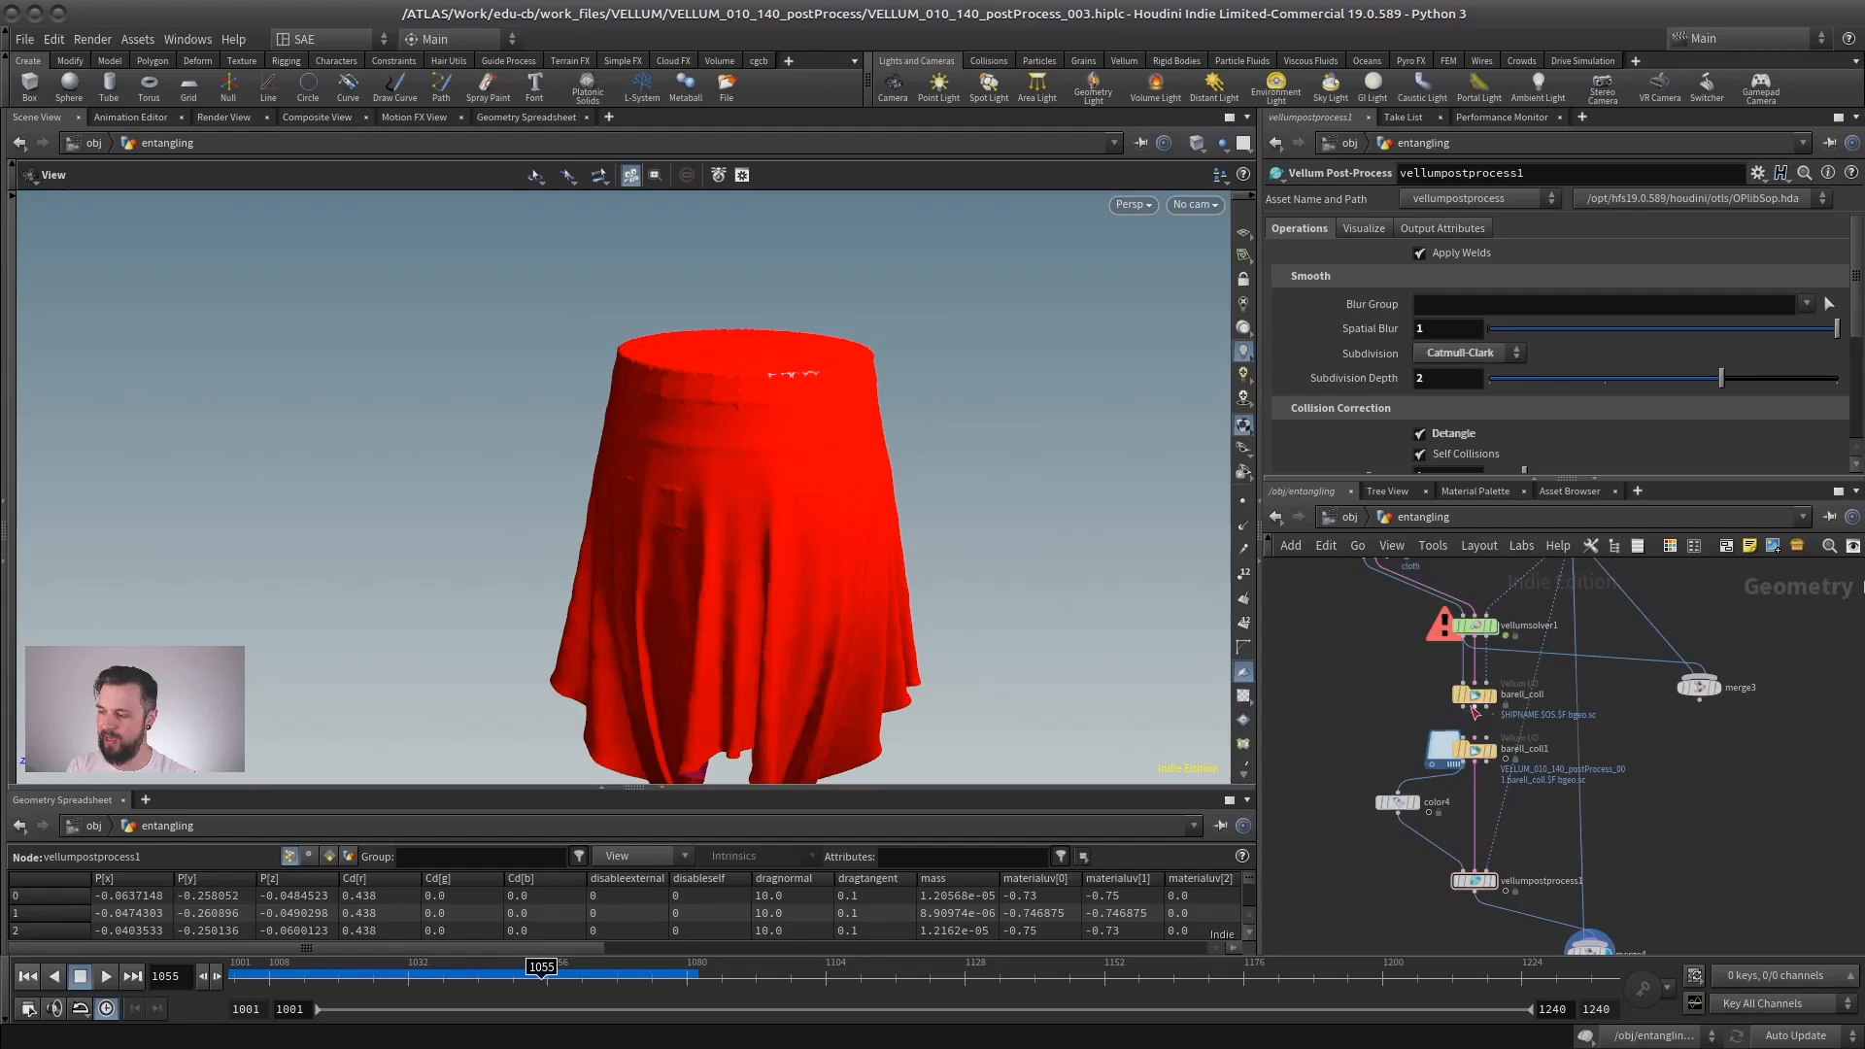
pyautogui.moveTo(1476, 880); pyautogui.dragTo(1476, 859)
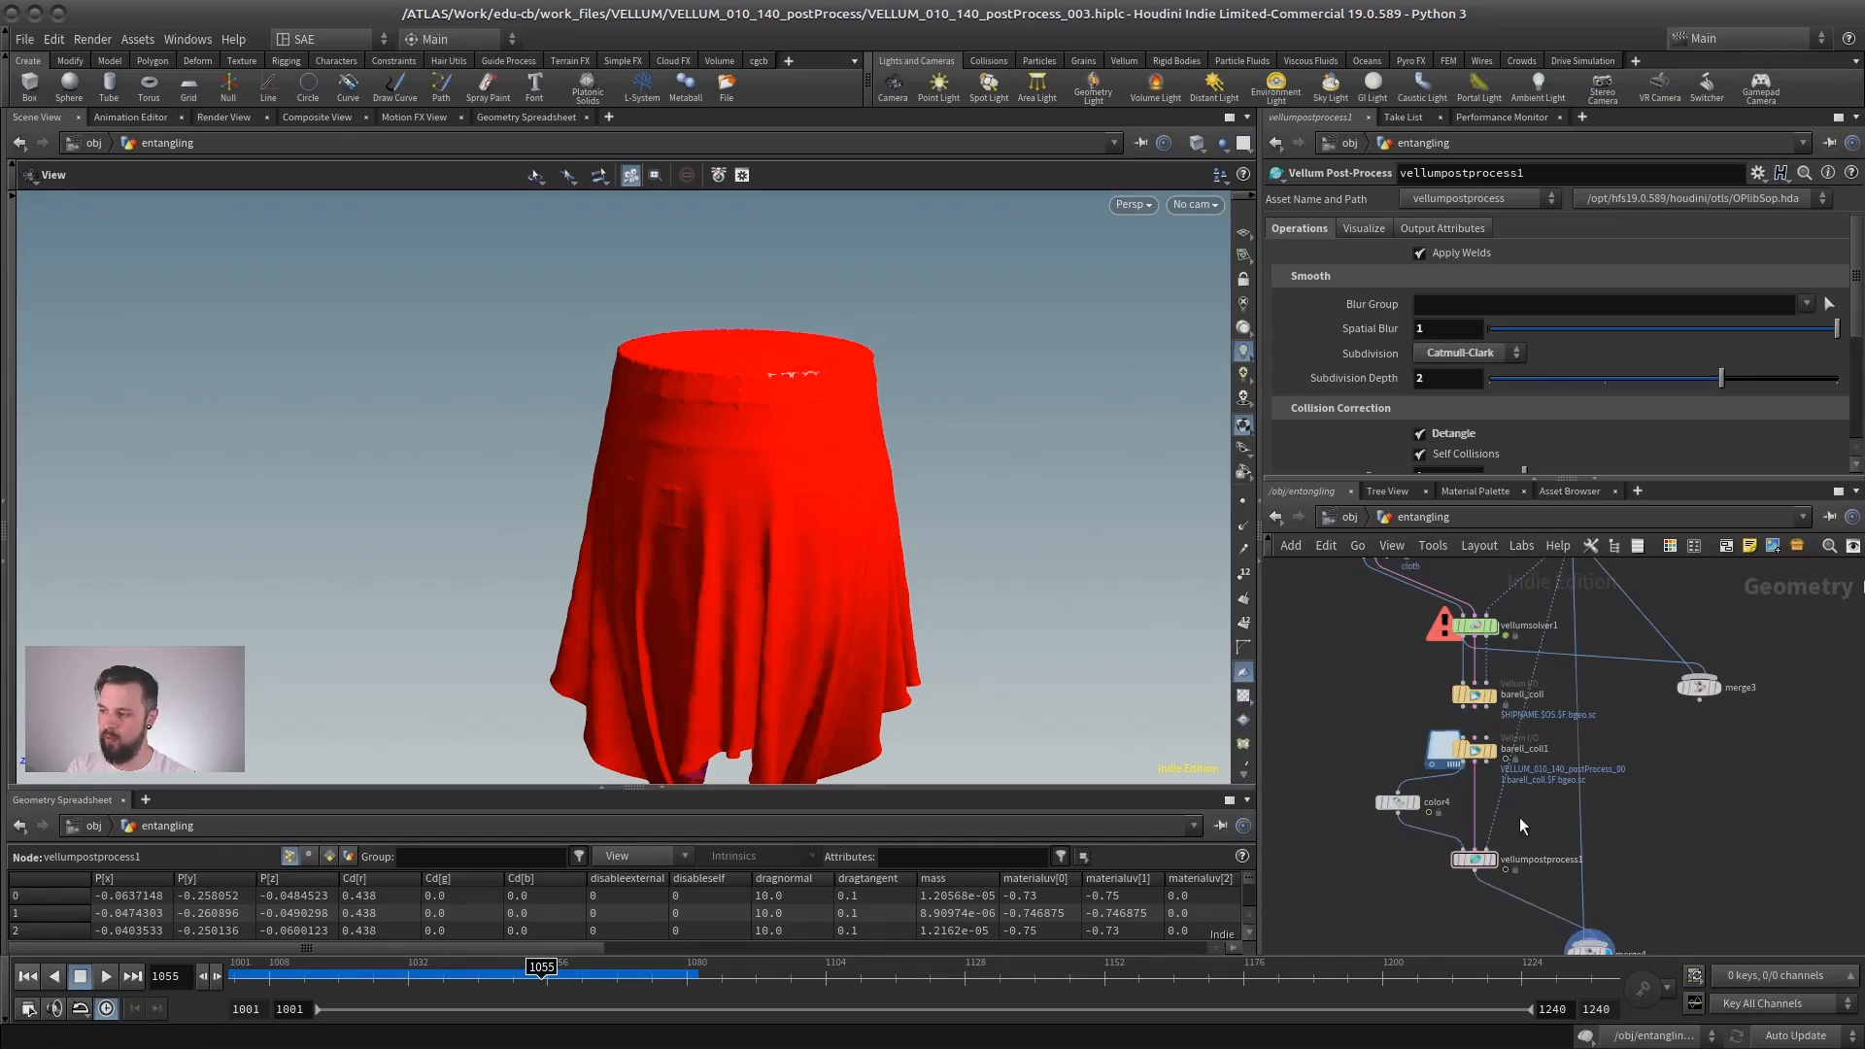
pyautogui.scroll(1, 1553, 827)
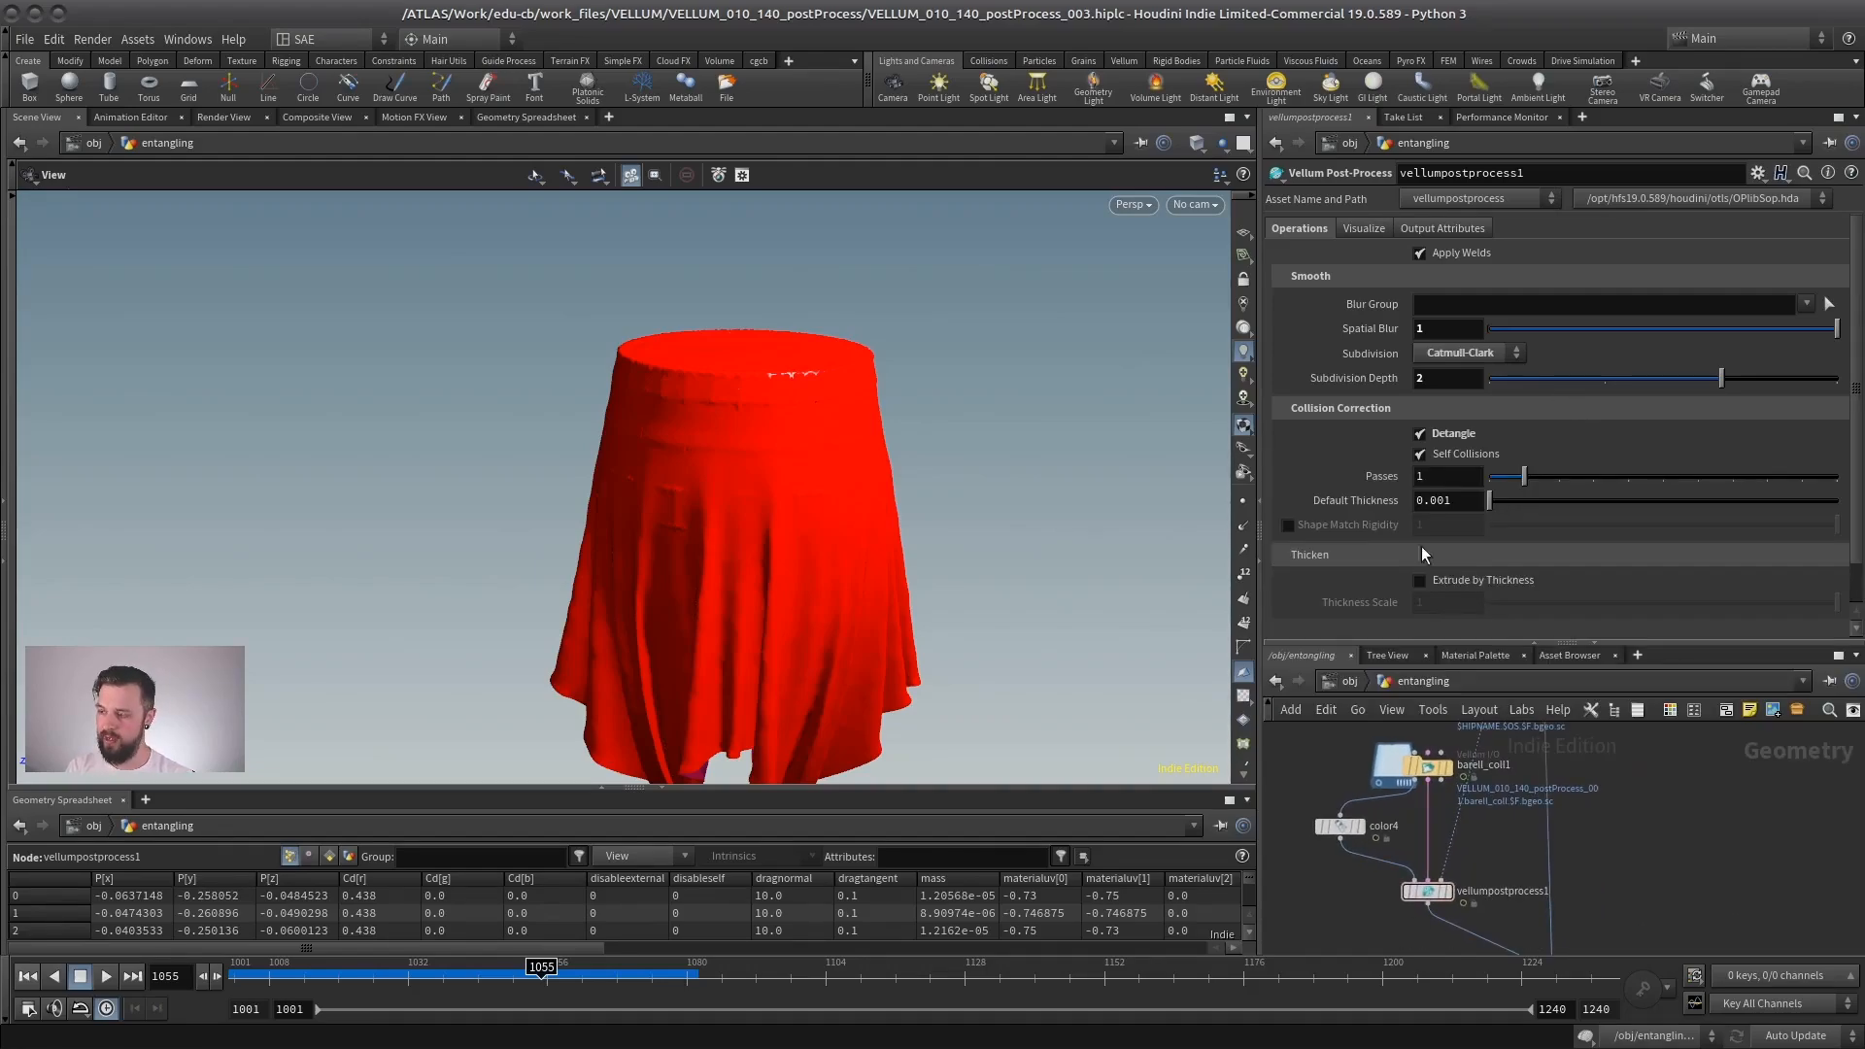
pyautogui.scroll(-1, 1488, 847)
pyautogui.moveTo(735, 500)
pyautogui.mouseDown()
pyautogui.moveTo(690, 501)
pyautogui.moveTo(761, 491)
pyautogui.mouseUp()
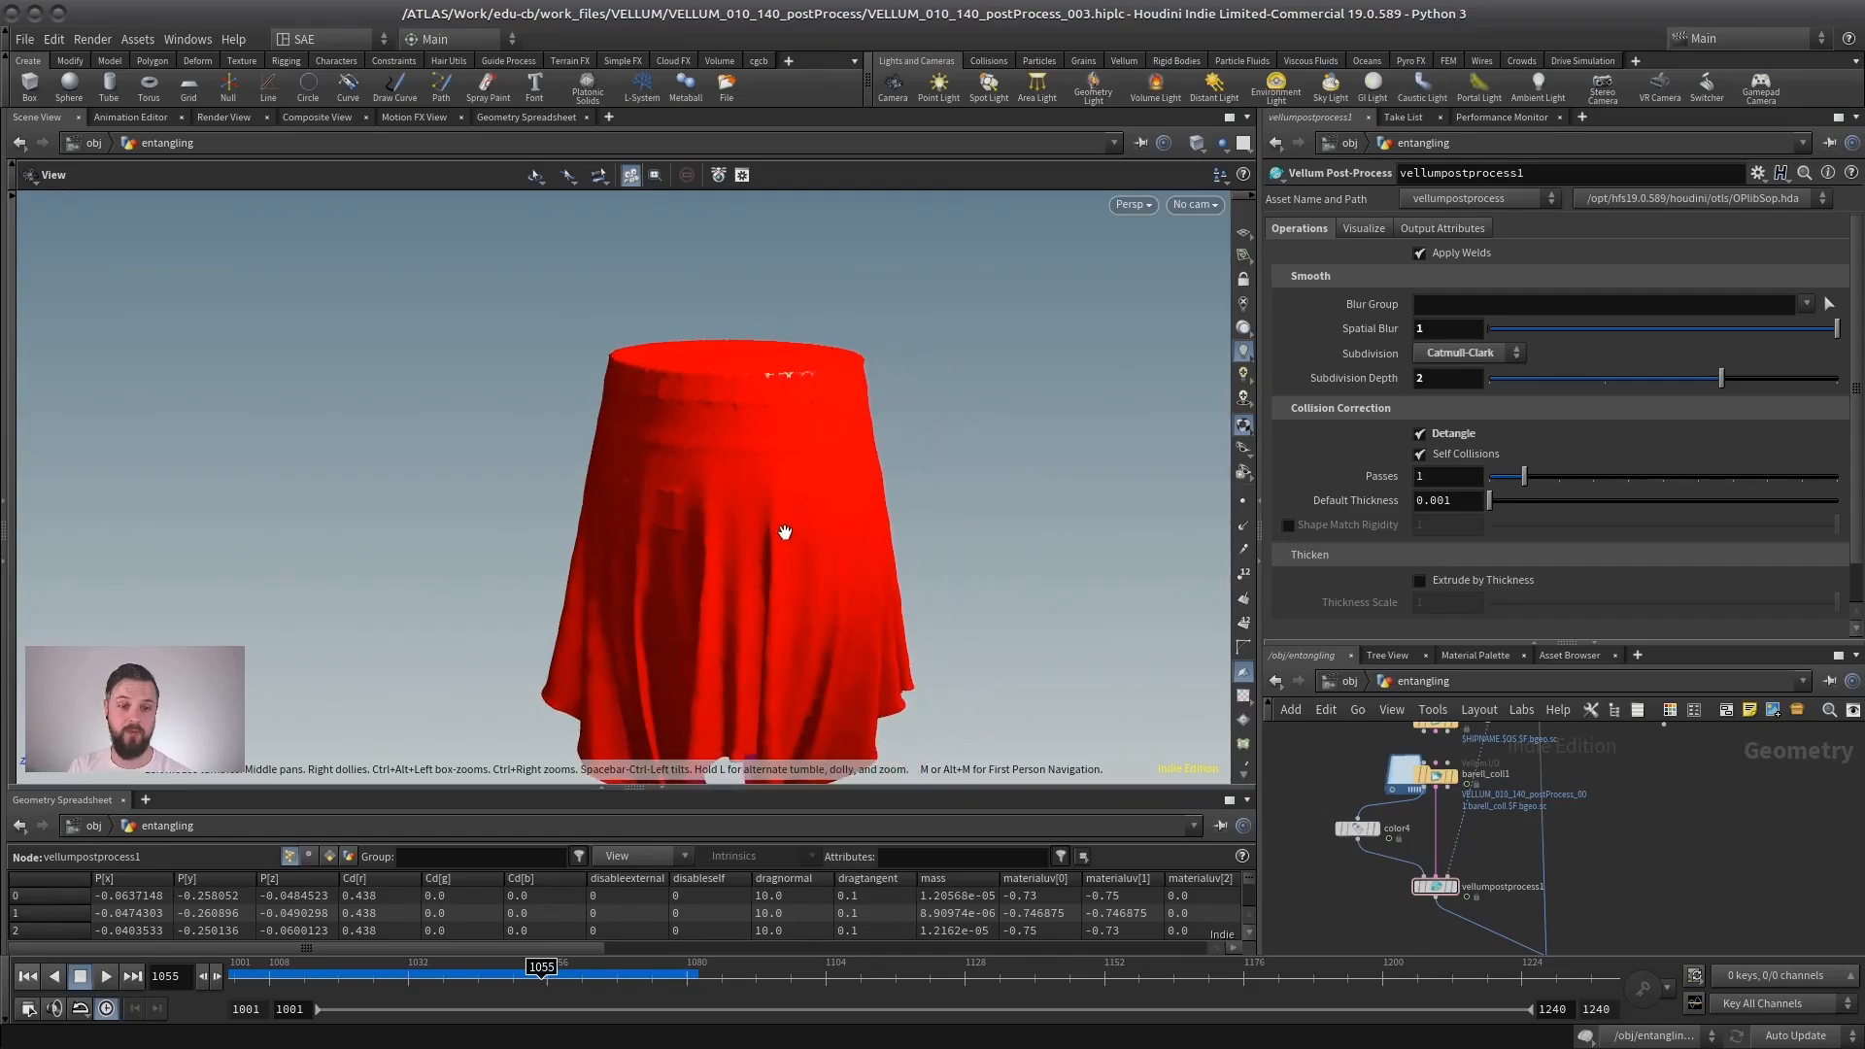